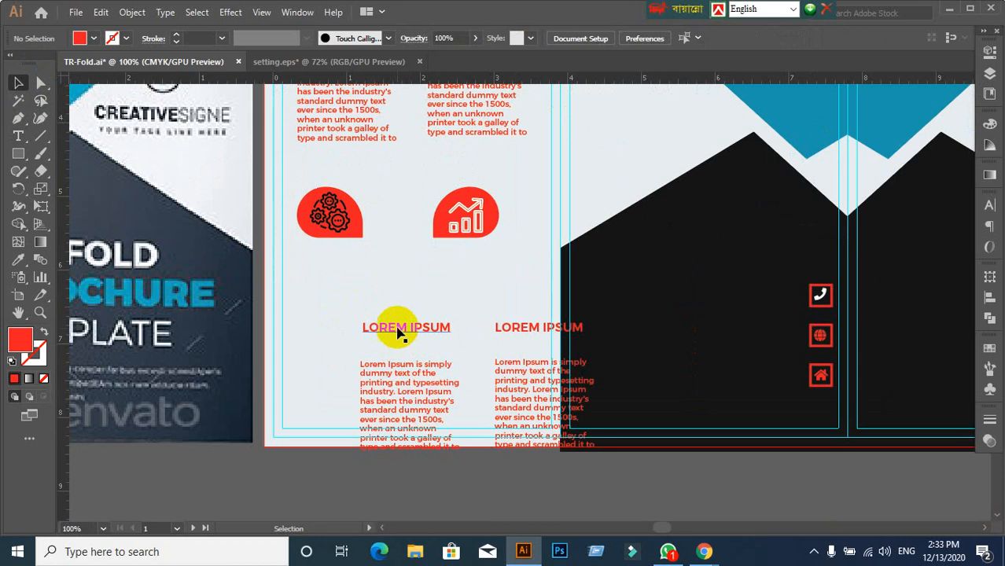
- Move the left and right LOREM IPSUM heading-and-body blocks under the gear and chart icons
{"action": "left_click", "coordinate": [398, 333]}
{"action": "left_click", "coordinate": [419, 391], "text": "shift"}
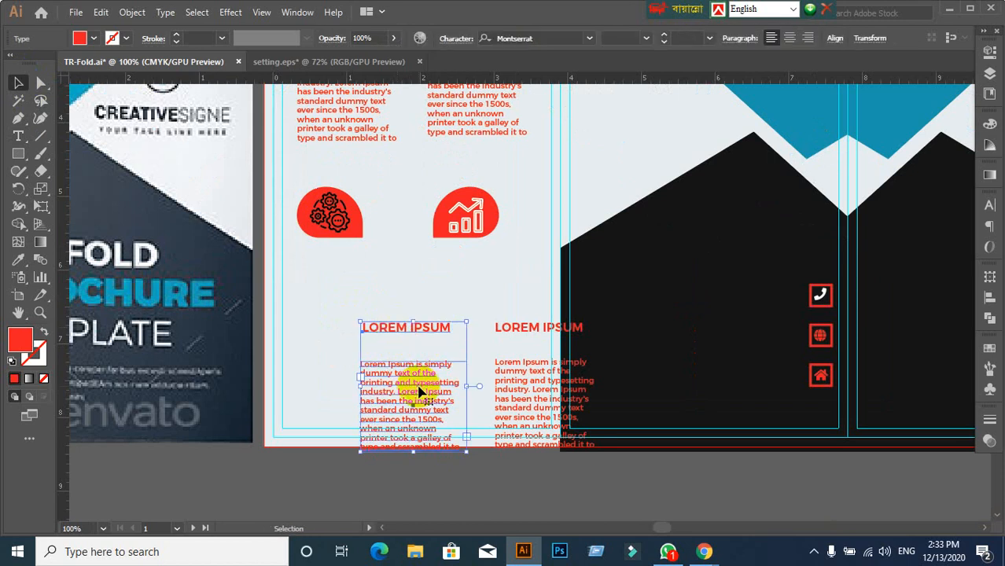
{"action": "left_click_drag", "start_coordinate": [419, 391], "coordinate": [354, 331]}
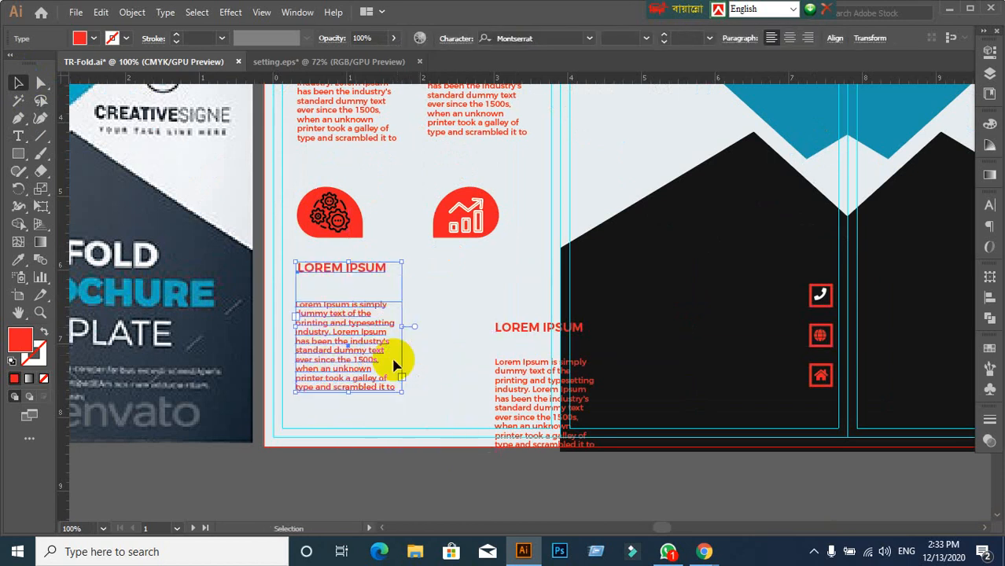
{"action": "left_click", "coordinate": [515, 332]}
{"action": "left_click", "coordinate": [532, 393], "text": "shift"}
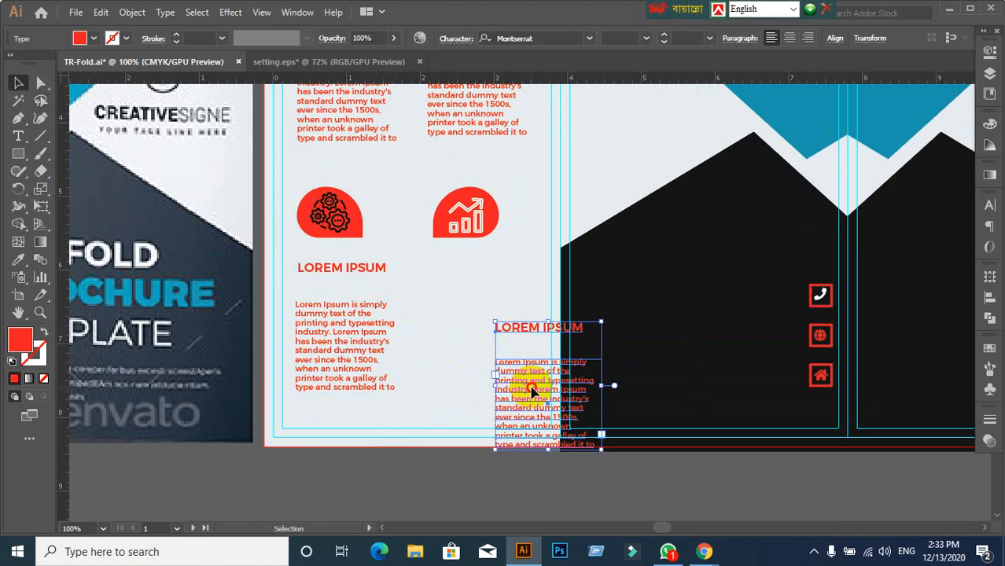
{"action": "left_click_drag", "start_coordinate": [532, 391], "coordinate": [461, 322]}
- Find the loose HAPPY ENDING heading and paragraph off the artboards and select them together
{"action": "scroll", "coordinate": [504, 348], "scroll_direction": "down", "scroll_amount": 3}
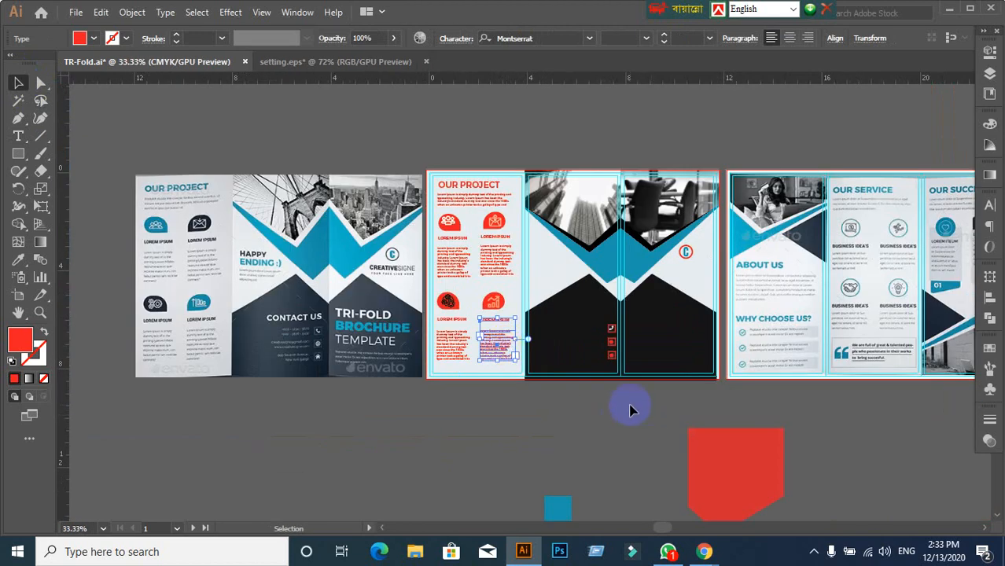
{"action": "scroll", "coordinate": [630, 406], "scroll_direction": "down", "scroll_amount": 1}
{"action": "left_click_drag", "start_coordinate": [627, 407], "coordinate": [461, 252]}
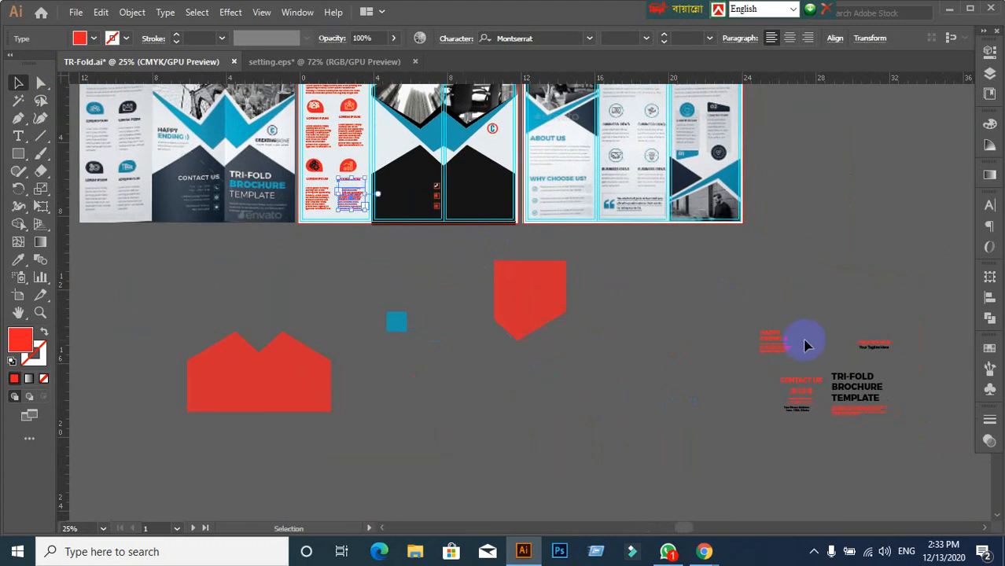
{"action": "left_click", "coordinate": [776, 348]}
{"action": "left_click", "coordinate": [743, 368]}
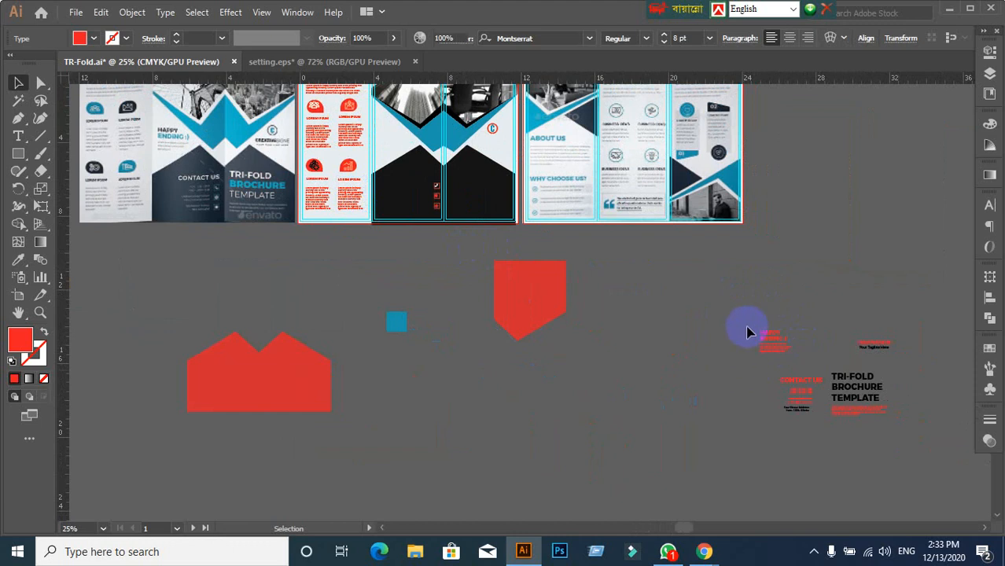
{"action": "left_click_drag", "start_coordinate": [746, 323], "coordinate": [653, 217]}
{"action": "scroll", "coordinate": [396, 142], "scroll_direction": "up", "scroll_amount": 2}
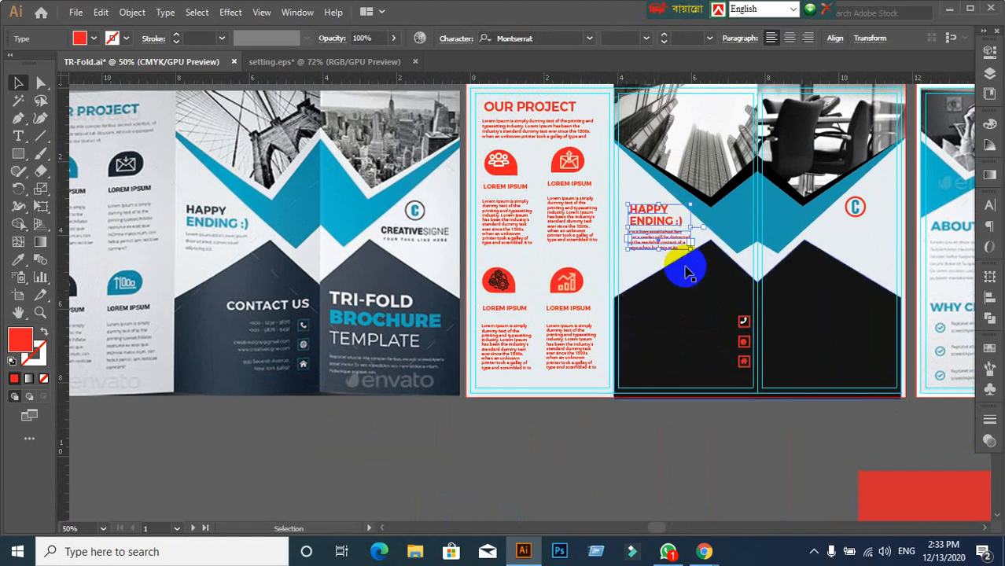
- Pan and zoom across the artboards to locate the loose CREATIVESIGN text
{"action": "left_click_drag", "start_coordinate": [692, 271], "coordinate": [561, 297]}
{"action": "scroll", "coordinate": [560, 307], "scroll_direction": "down", "scroll_amount": 2}
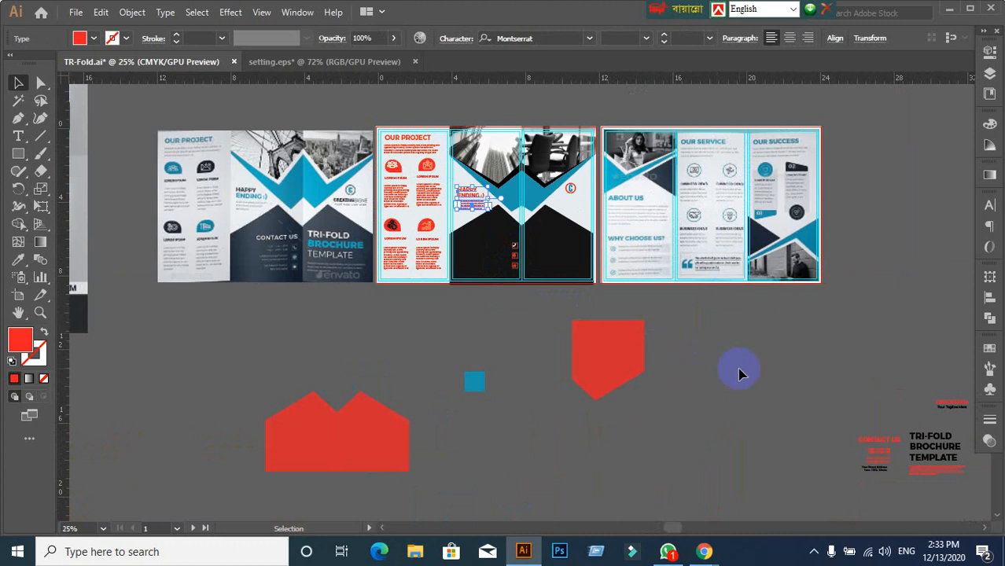
{"action": "left_click_drag", "start_coordinate": [612, 350], "coordinate": [854, 366]}
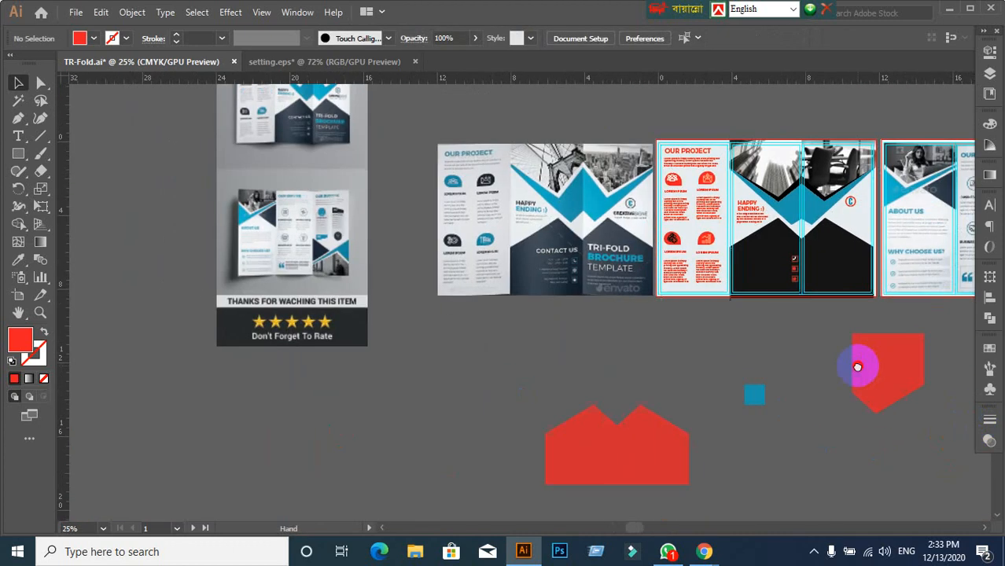
{"action": "scroll", "coordinate": [588, 289], "scroll_direction": "up", "scroll_amount": 1}
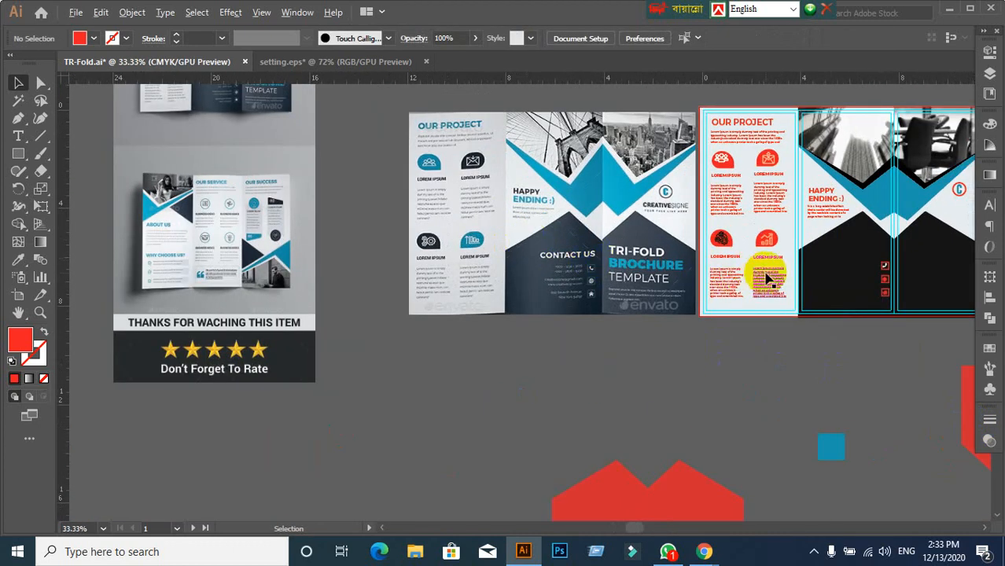
{"action": "scroll", "coordinate": [816, 375], "scroll_direction": "down", "scroll_amount": 1}
{"action": "scroll", "coordinate": [708, 236], "scroll_direction": "up", "scroll_amount": 1}
{"action": "scroll", "coordinate": [763, 313], "scroll_direction": "down", "scroll_amount": 2}
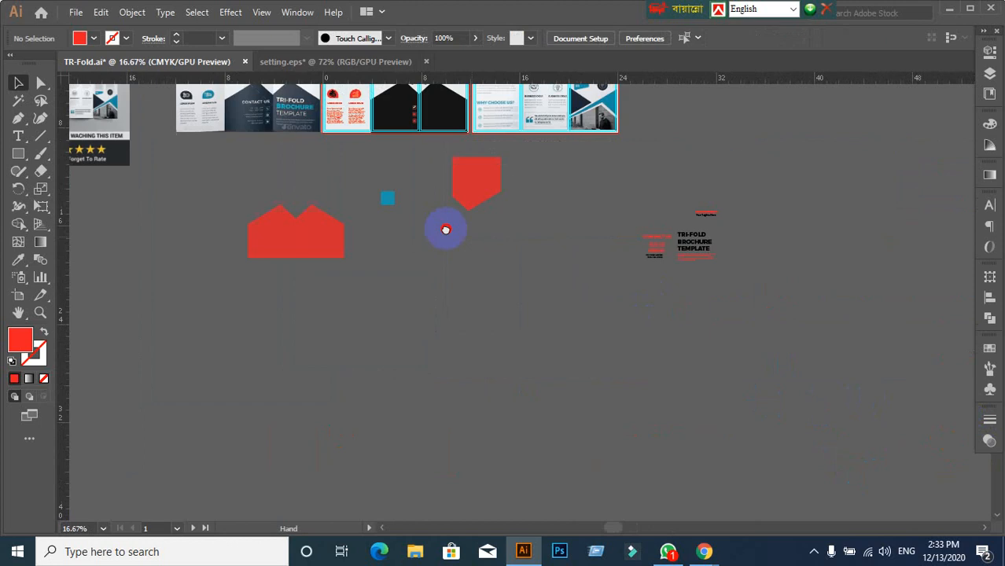
{"action": "scroll", "coordinate": [678, 264], "scroll_direction": "up", "scroll_amount": 1}
{"action": "scroll", "coordinate": [602, 242], "scroll_direction": "up", "scroll_amount": 5}
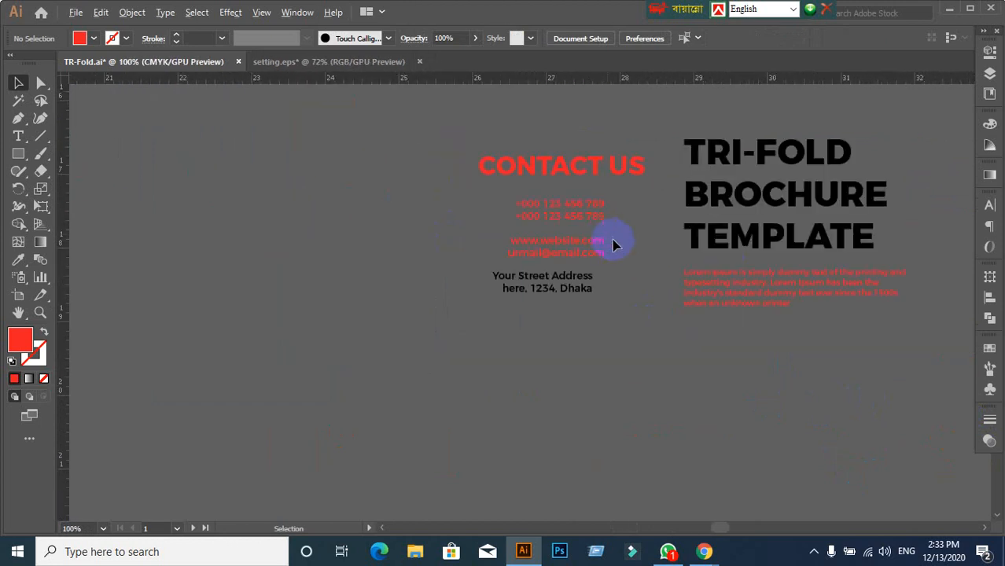
{"action": "scroll", "coordinate": [612, 241], "scroll_direction": "down", "scroll_amount": 1}
{"action": "scroll", "coordinate": [810, 190], "scroll_direction": "down", "scroll_amount": 1}
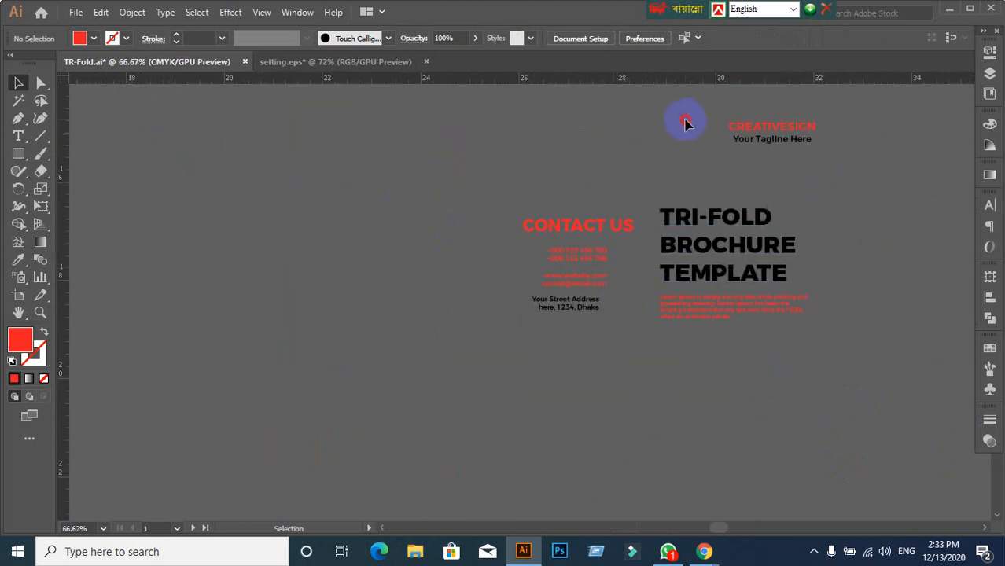
- Move the CREATIVESIGN and 'Your Tagline Here' group onto the brochure's right panel
{"action": "left_click_drag", "start_coordinate": [685, 123], "coordinate": [788, 149]}
{"action": "scroll", "coordinate": [780, 142], "scroll_direction": "down", "scroll_amount": 3}
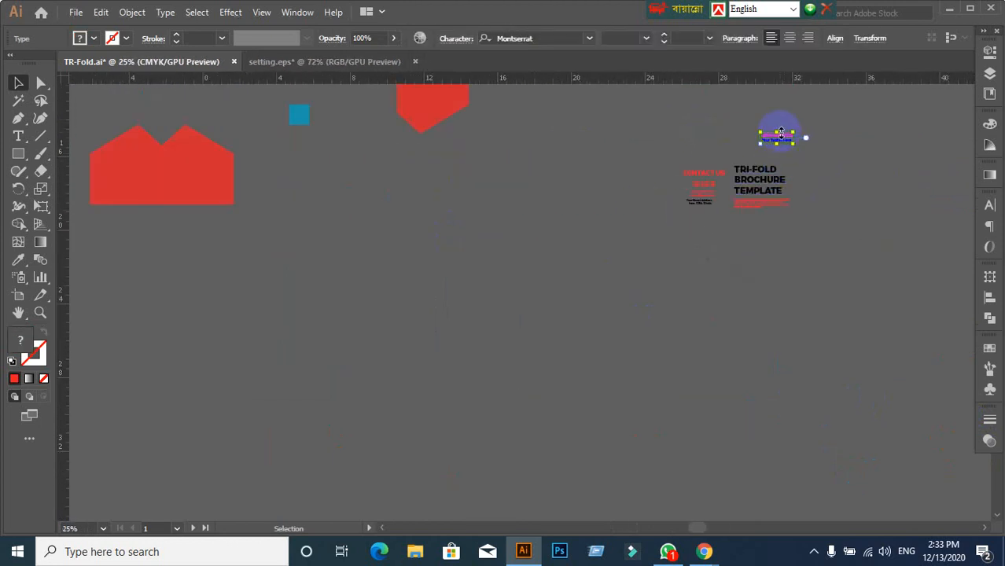
{"action": "scroll", "coordinate": [749, 228], "scroll_direction": "down", "scroll_amount": 1}
{"action": "scroll", "coordinate": [700, 298], "scroll_direction": "up", "scroll_amount": 3}
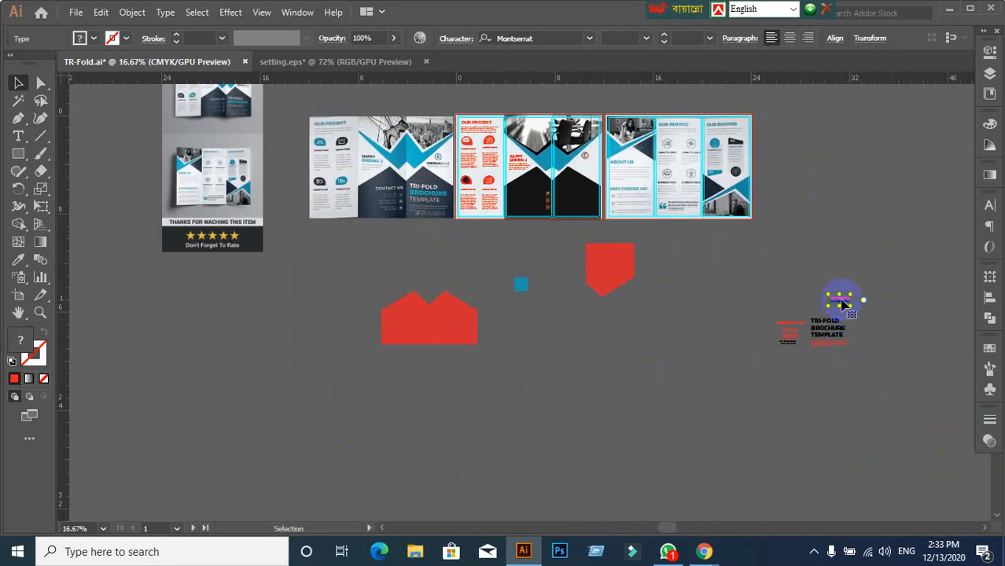
{"action": "left_click_drag", "start_coordinate": [843, 303], "coordinate": [591, 169]}
{"action": "left_click", "coordinate": [610, 318]}
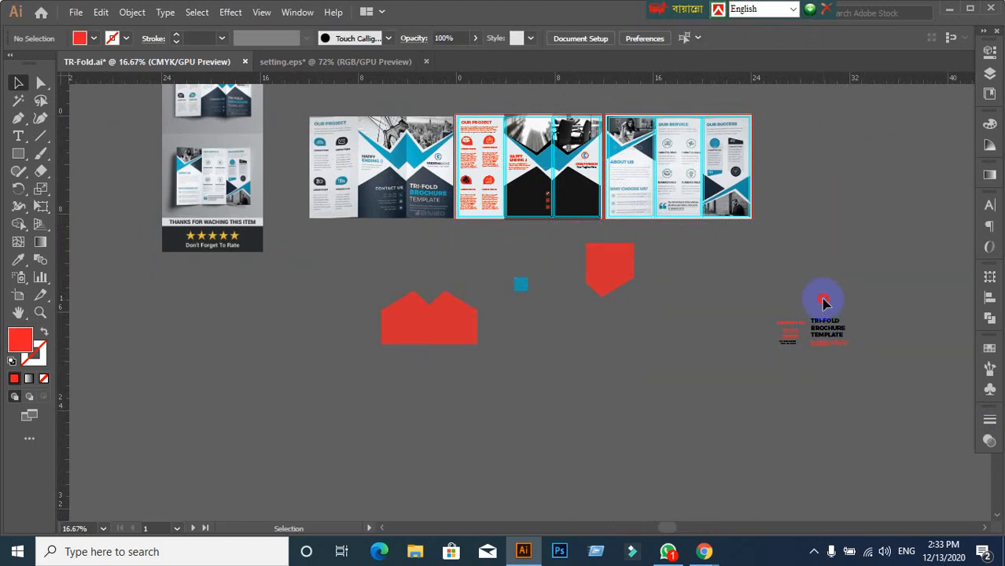
{"action": "left_click_drag", "start_coordinate": [823, 303], "coordinate": [859, 385]}
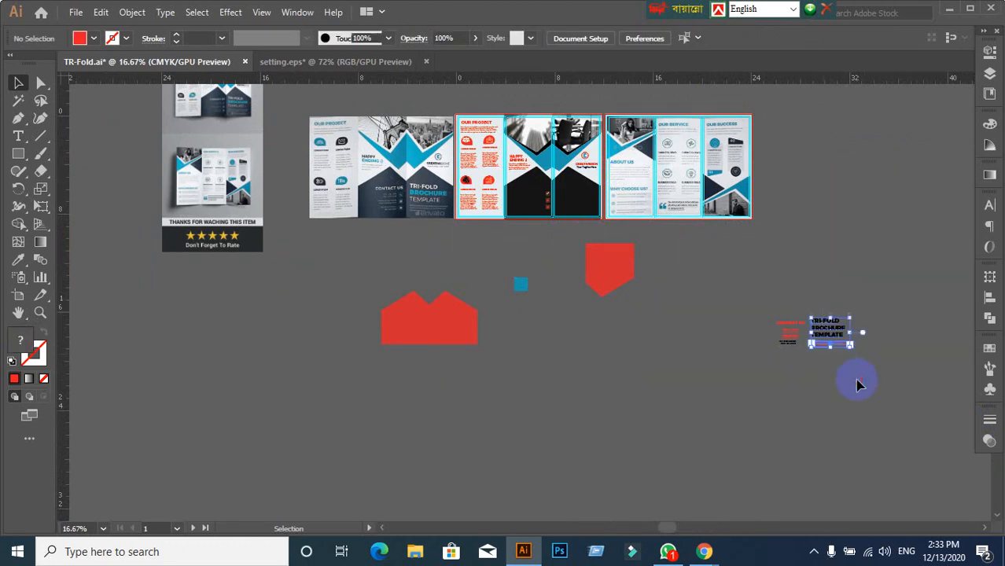
- Make the TRI-FOLD BROCHURE TEMPLATE title white and move it just below the brochure
{"action": "left_click", "coordinate": [989, 346]}
{"action": "left_click", "coordinate": [834, 388]}
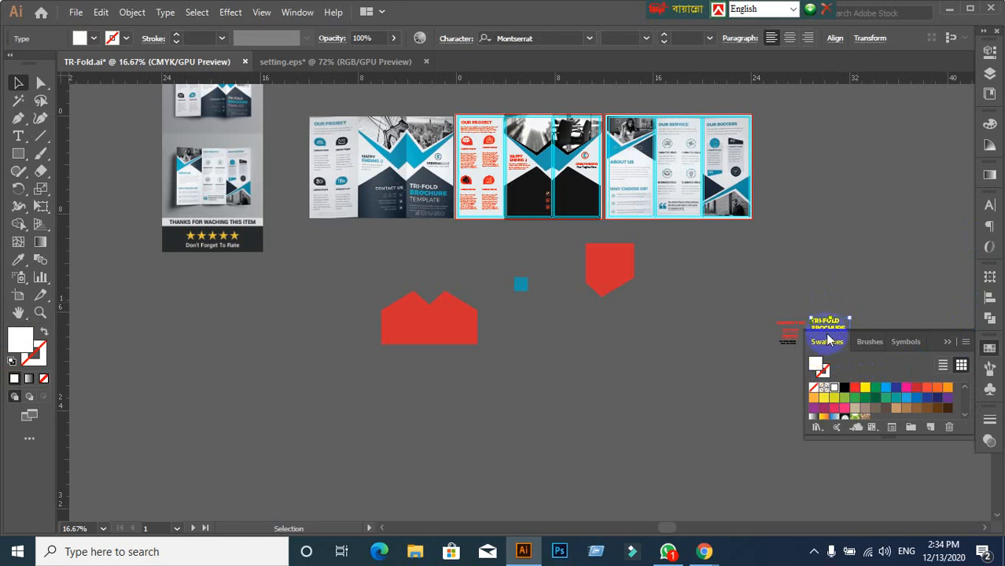
{"action": "left_click_drag", "start_coordinate": [827, 331], "coordinate": [487, 240]}
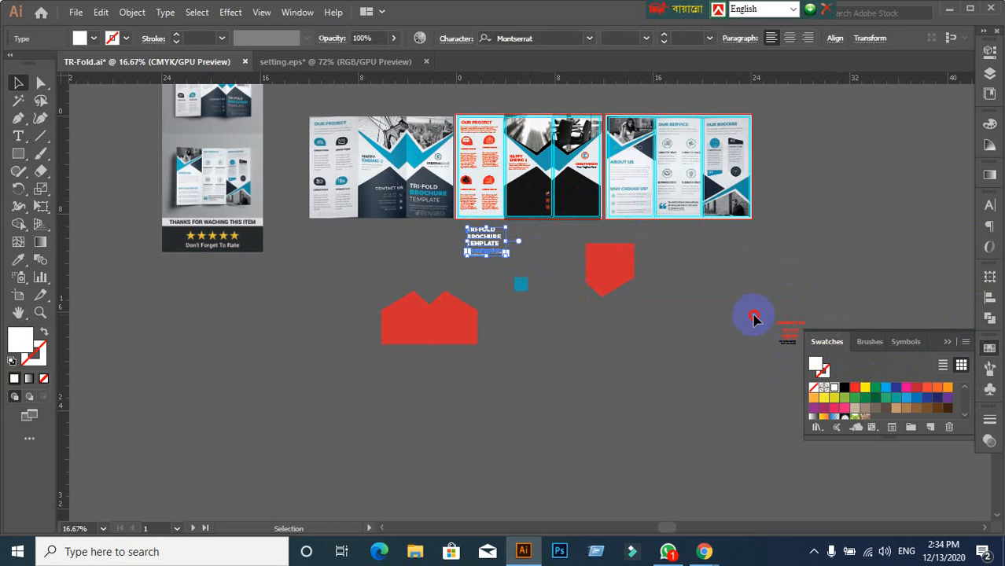
- Move the red house shapes, red pentagon and blue square down out of the way
{"action": "left_click_drag", "start_coordinate": [753, 319], "coordinate": [374, 271]}
{"action": "left_click", "coordinate": [401, 334]}
{"action": "left_click_drag", "start_coordinate": [452, 323], "coordinate": [376, 415]}
{"action": "left_click_drag", "start_coordinate": [618, 271], "coordinate": [538, 390]}
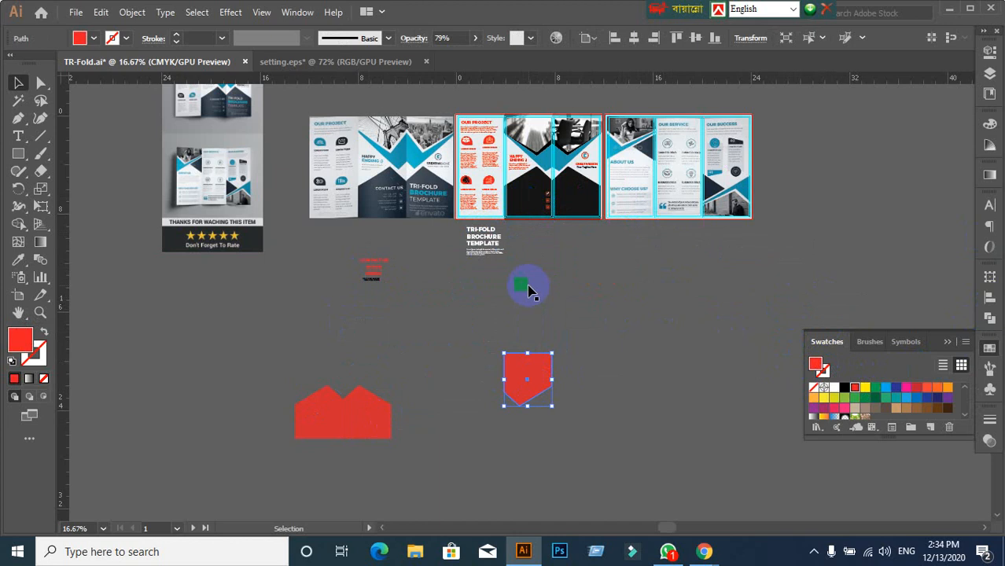
{"action": "left_click_drag", "start_coordinate": [525, 284], "coordinate": [576, 346]}
{"action": "scroll", "coordinate": [497, 235], "scroll_direction": "up", "scroll_amount": 3}
{"action": "left_click_drag", "start_coordinate": [495, 196], "coordinate": [562, 334]}
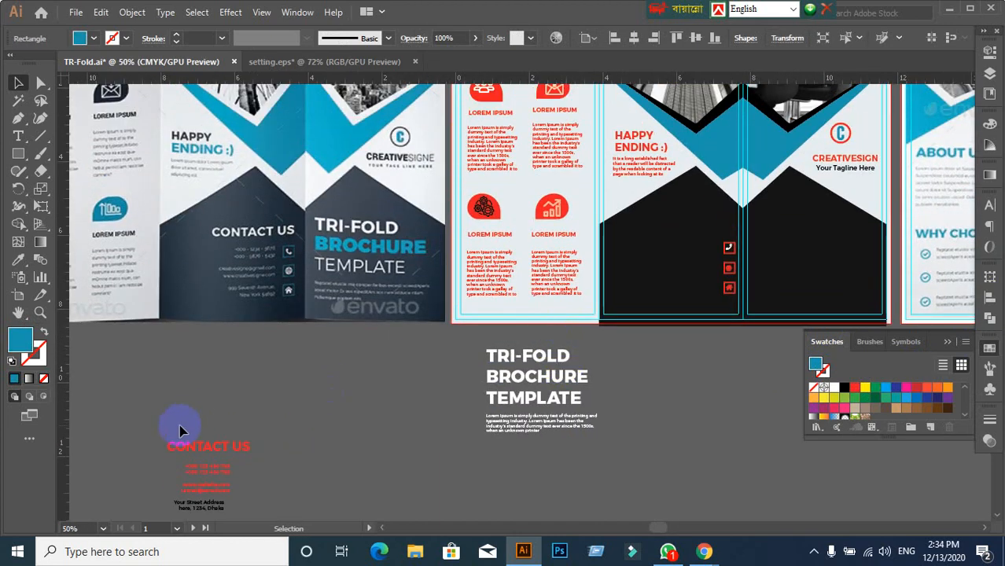
{"action": "scroll", "coordinate": [179, 426], "scroll_direction": "down", "scroll_amount": 2}
- Place the CONTACT US text group beside the TRI-FOLD title below the artboards
{"action": "left_click_drag", "start_coordinate": [157, 381], "coordinate": [247, 460]}
{"action": "left_click_drag", "start_coordinate": [199, 404], "coordinate": [653, 304]}
{"action": "left_click", "coordinate": [612, 434]}
{"action": "scroll", "coordinate": [612, 434], "scroll_direction": "down", "scroll_amount": 3}
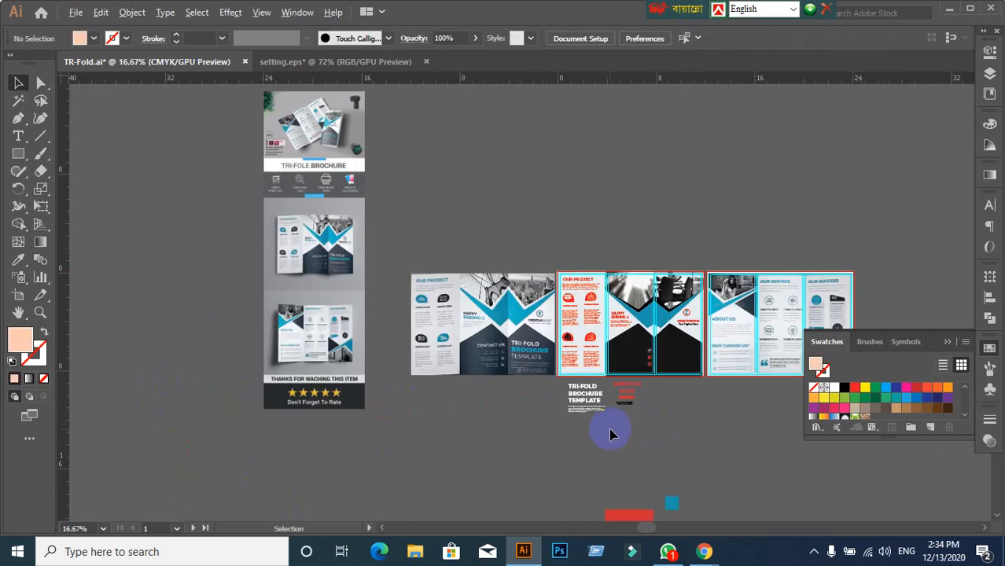
{"action": "left_click_drag", "start_coordinate": [777, 475], "coordinate": [684, 448]}
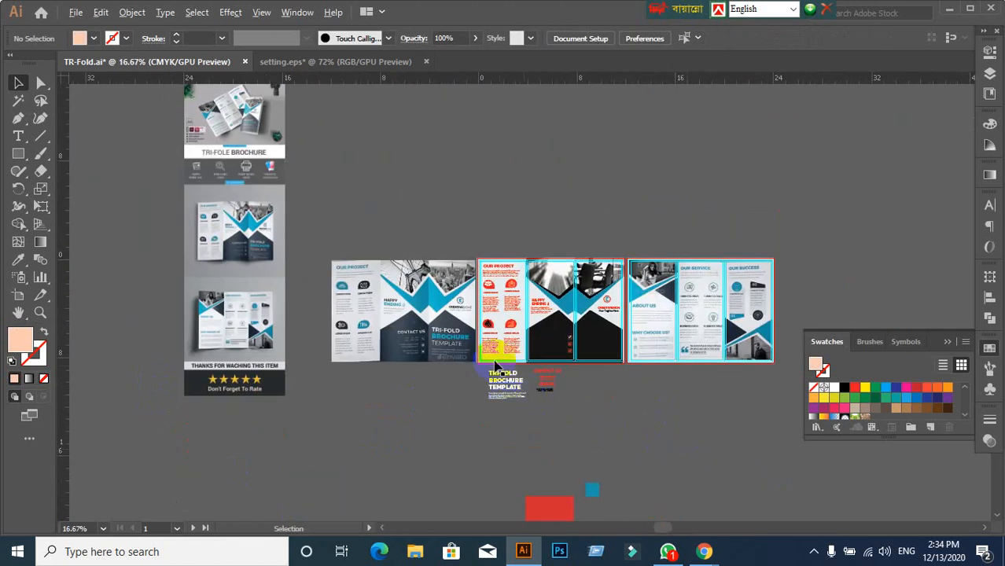
{"action": "scroll", "coordinate": [455, 294], "scroll_direction": "up", "scroll_amount": 4}
{"action": "scroll", "coordinate": [587, 320], "scroll_direction": "down", "scroll_amount": 3}
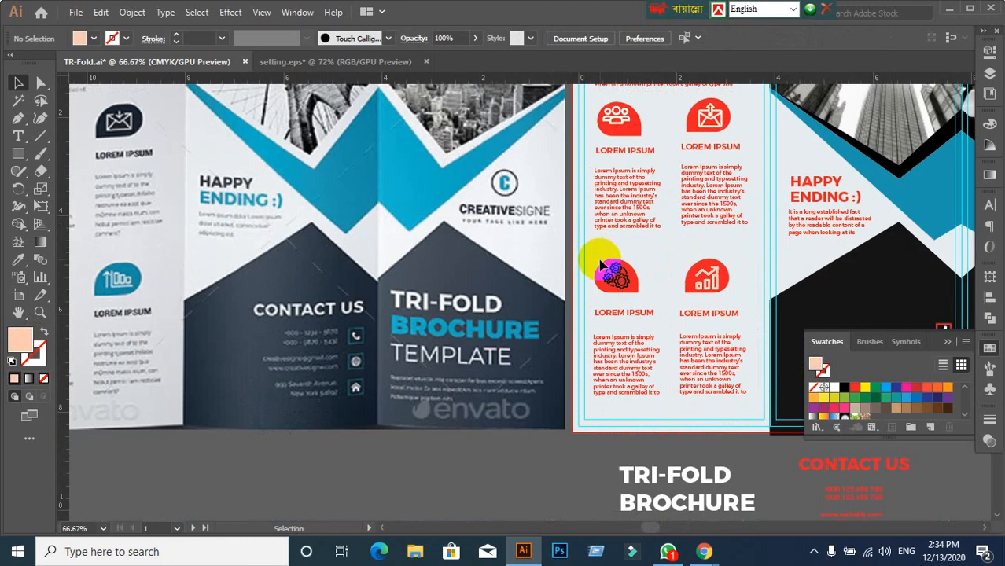
{"action": "left_click_drag", "start_coordinate": [599, 265], "coordinate": [423, 213]}
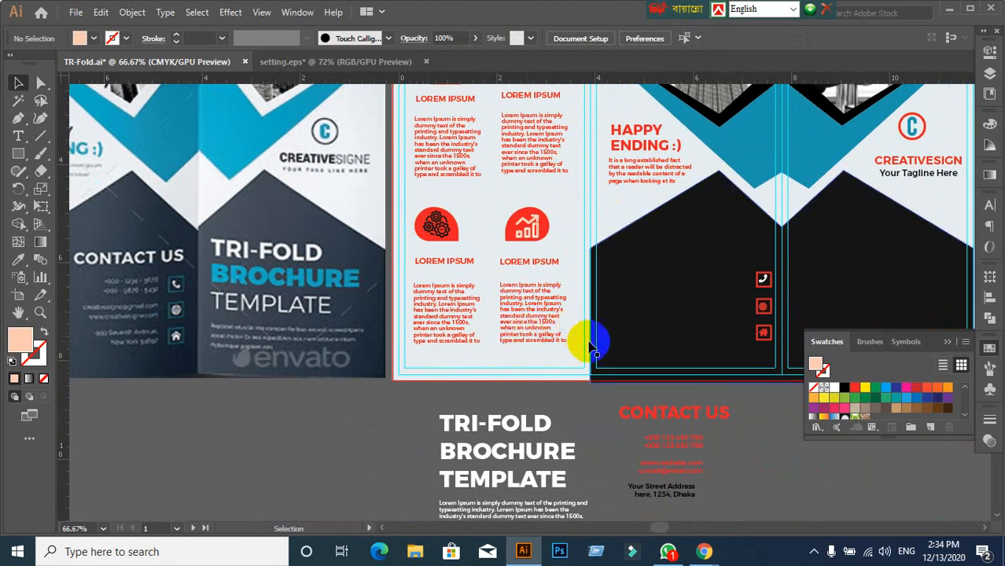
{"action": "scroll", "coordinate": [586, 339], "scroll_direction": "down", "scroll_amount": 1}
{"action": "left_click_drag", "start_coordinate": [635, 400], "coordinate": [568, 287]}
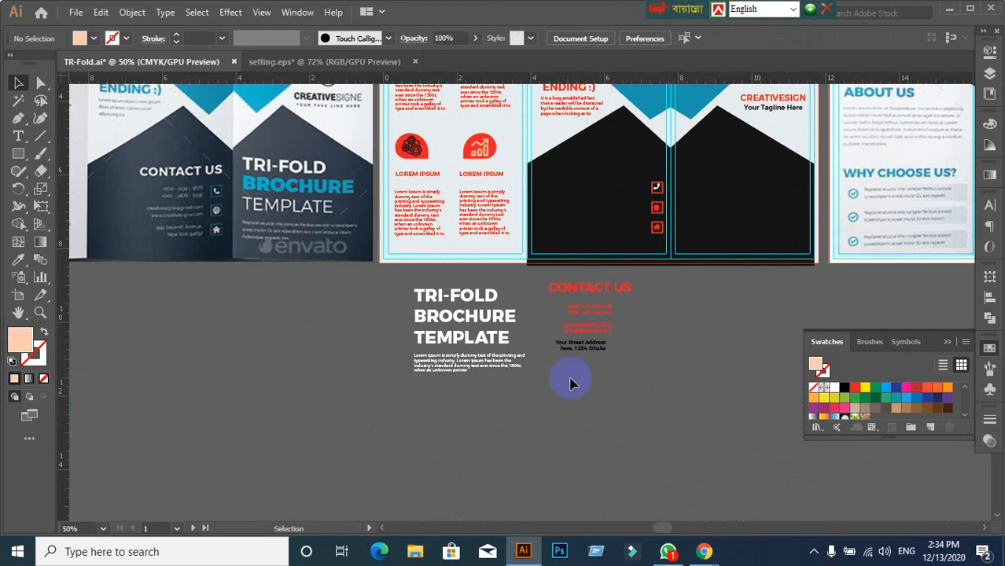
{"action": "left_click", "coordinate": [459, 324]}
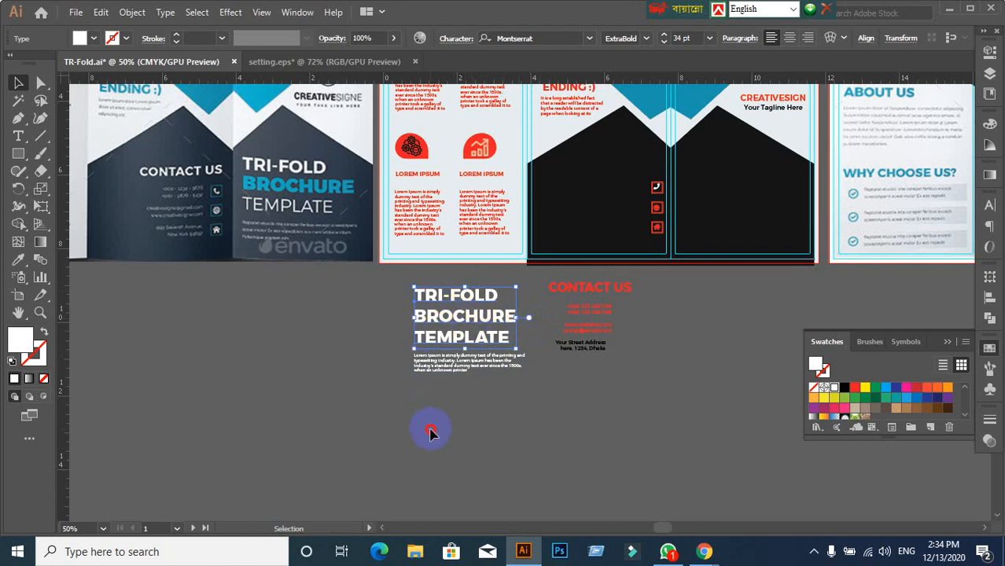
- Move the title with its paragraph and the phone-number lines onto the dark cover panel
{"action": "left_click", "coordinate": [430, 429]}
{"action": "left_click_drag", "start_coordinate": [399, 283], "coordinate": [499, 453]}
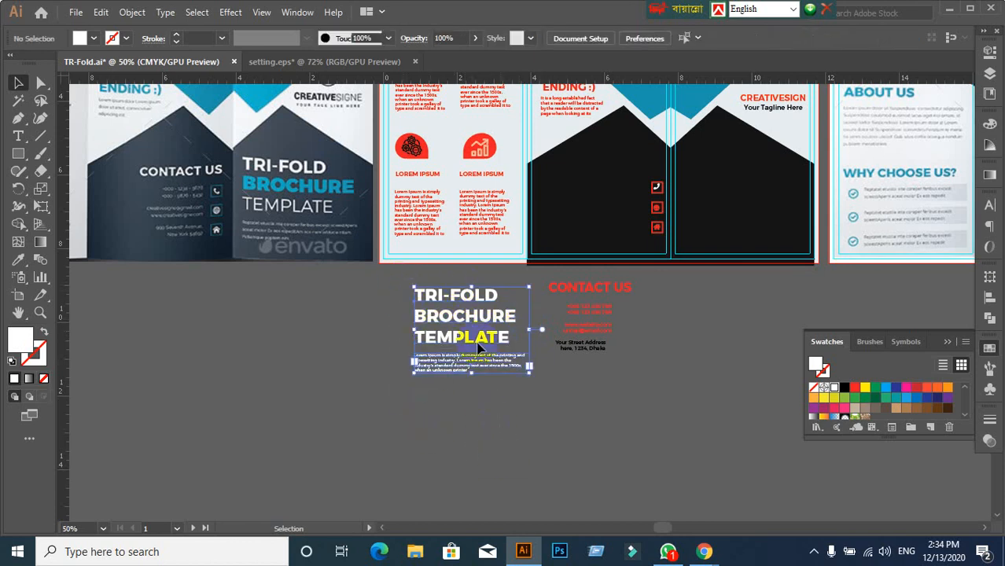
{"action": "left_click_drag", "start_coordinate": [479, 346], "coordinate": [753, 209]}
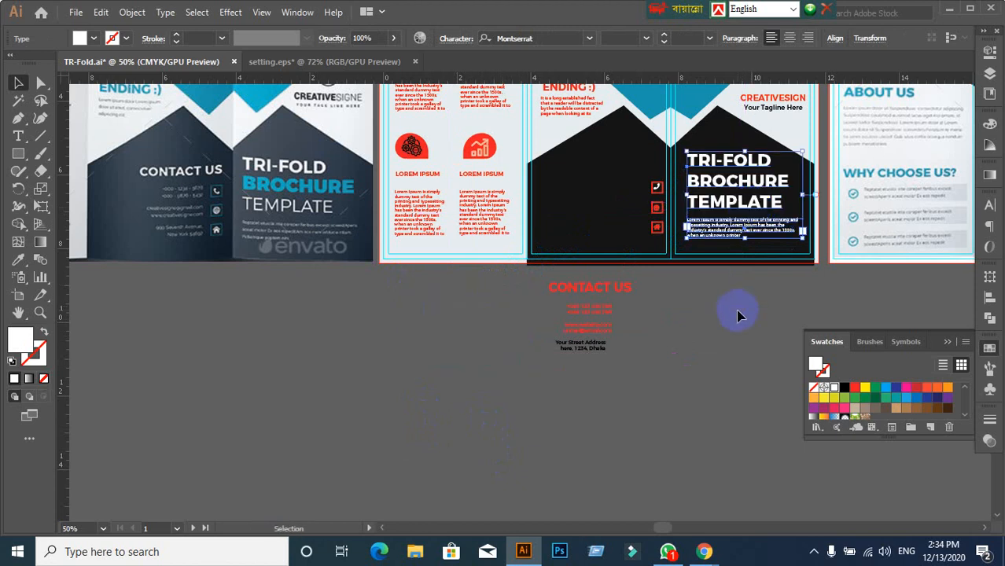
{"action": "left_click", "coordinate": [737, 314]}
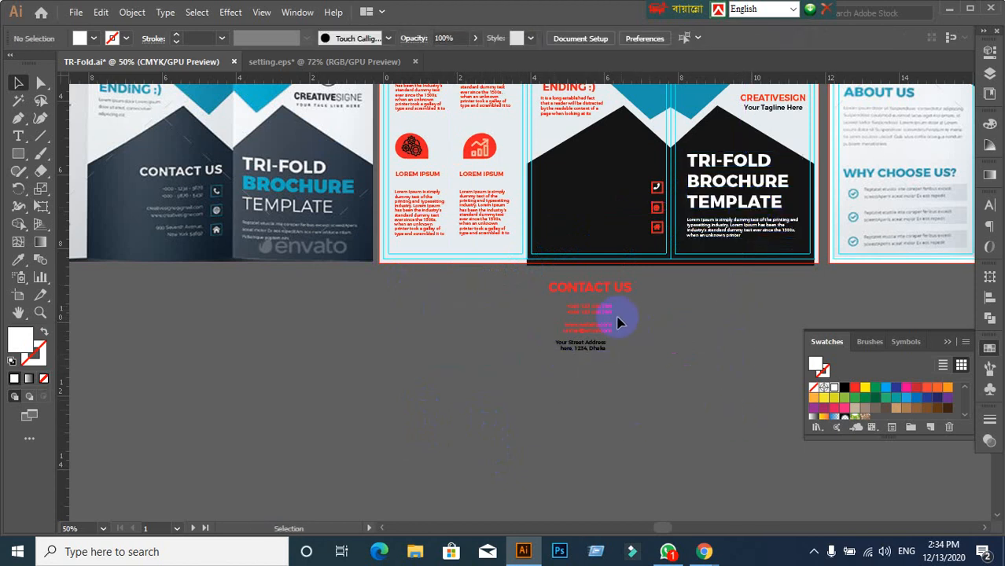
{"action": "left_click_drag", "start_coordinate": [611, 315], "coordinate": [639, 198]}
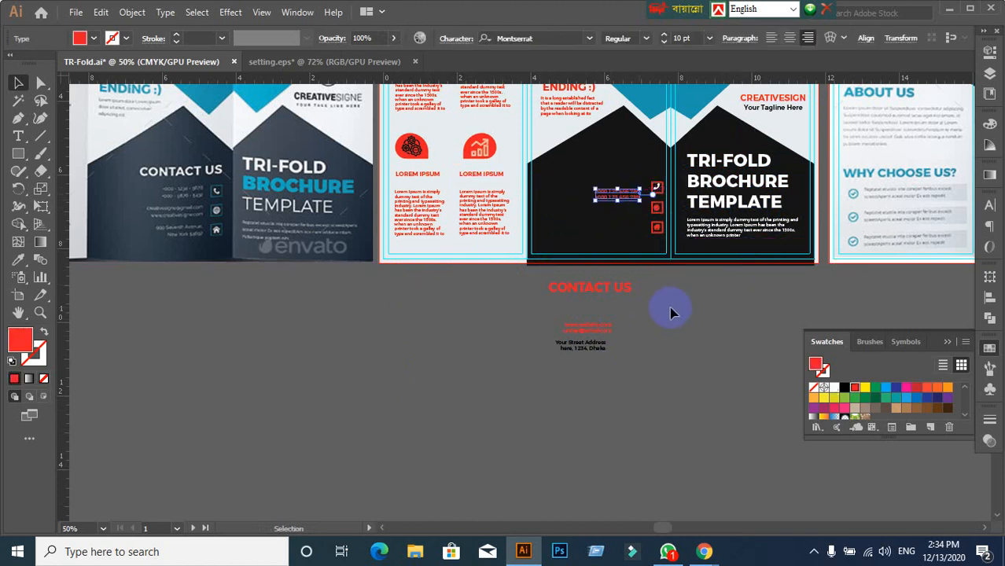
- Nudge the phone-number lines into place beside the phone icon
{"action": "scroll", "coordinate": [682, 346], "scroll_direction": "up", "scroll_amount": 2}
{"action": "left_click_drag", "start_coordinate": [646, 254], "coordinate": [693, 538]}
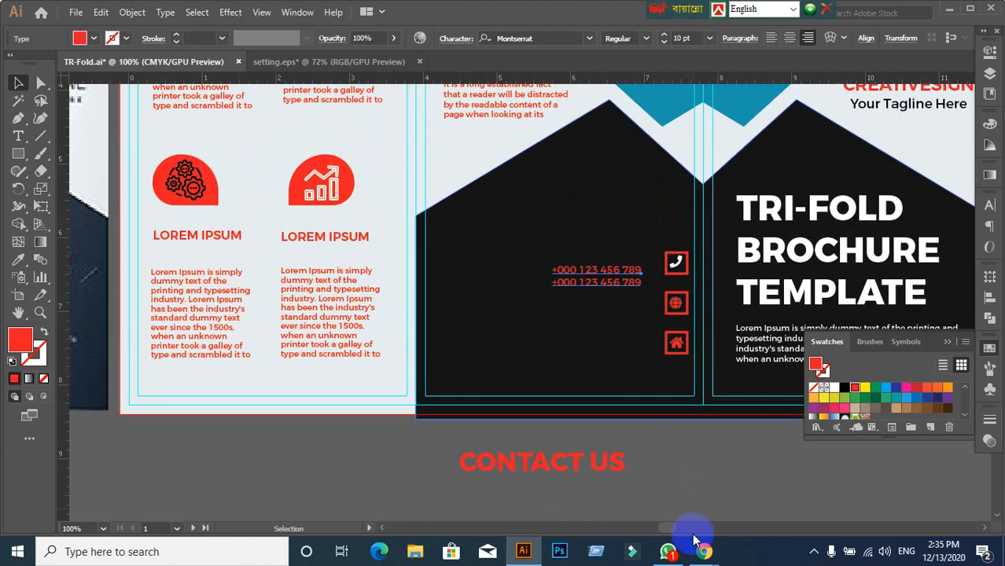
{"action": "key", "text": "Up"}
{"action": "key", "text": "Up"}
{"action": "key", "text": "Up"}
{"action": "key", "text": "Up"}
{"action": "key", "text": "Up"}
{"action": "key", "text": "Up"}
{"action": "key", "text": "Up"}
{"action": "key", "text": "Up"}
{"action": "key", "text": "Up"}
{"action": "key", "text": "Up"}
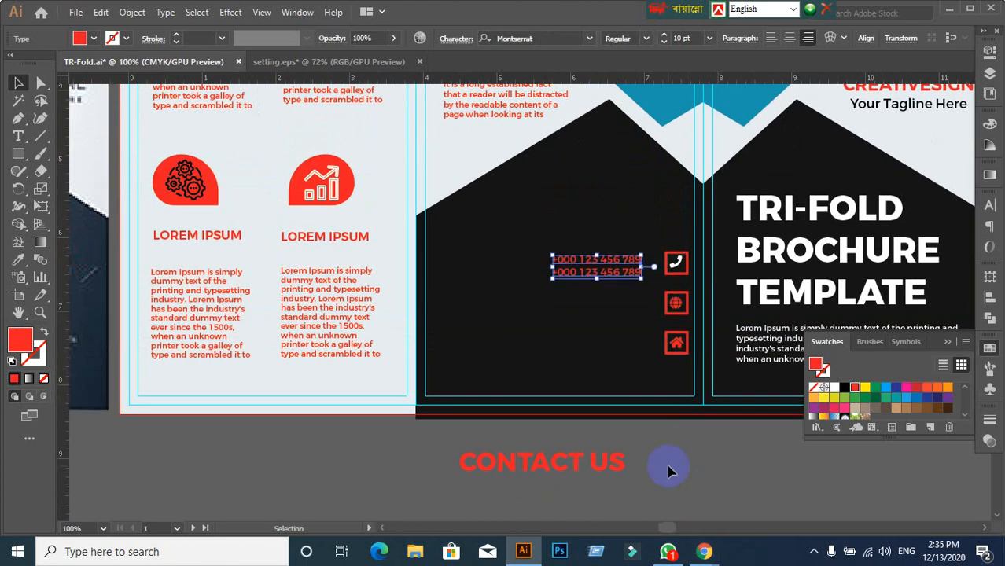
{"action": "key", "text": "Right"}
{"action": "key", "text": "Right"}
{"action": "key", "text": "Right"}
{"action": "key", "text": "Right"}
{"action": "key", "text": "Right"}
{"action": "key", "text": "Right"}
{"action": "key", "text": "Right"}
{"action": "key", "text": "Right"}
{"action": "key", "text": "Right"}
{"action": "key", "text": "Right"}
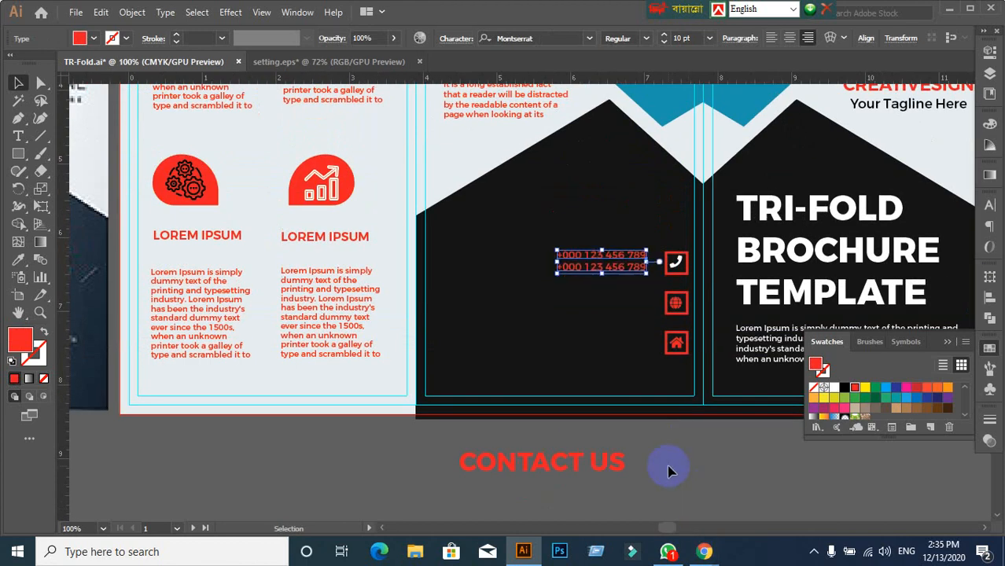
{"action": "key", "text": "Up"}
{"action": "key", "text": "Up"}
{"action": "key", "text": "Up"}
{"action": "key", "text": "Up"}
{"action": "key", "text": "Up"}
{"action": "scroll", "coordinate": [668, 471], "scroll_direction": "down", "scroll_amount": 2}
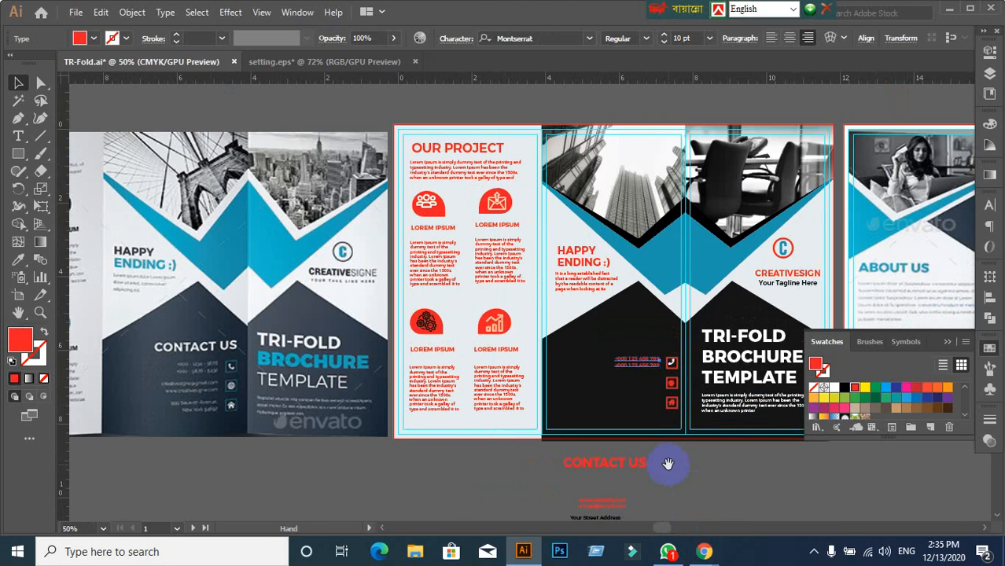
{"action": "left_click_drag", "start_coordinate": [666, 464], "coordinate": [661, 321]}
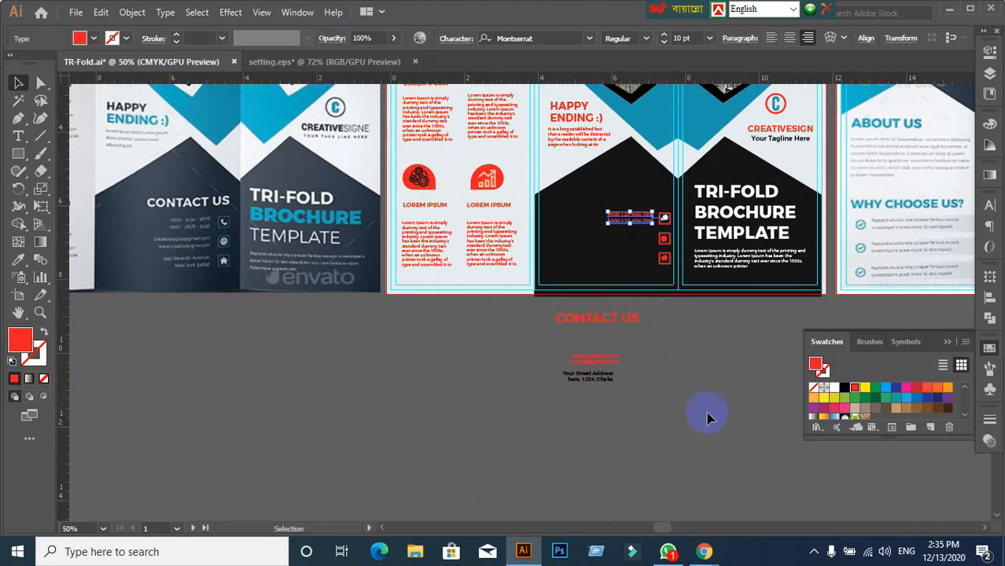
{"action": "left_click", "coordinate": [590, 410]}
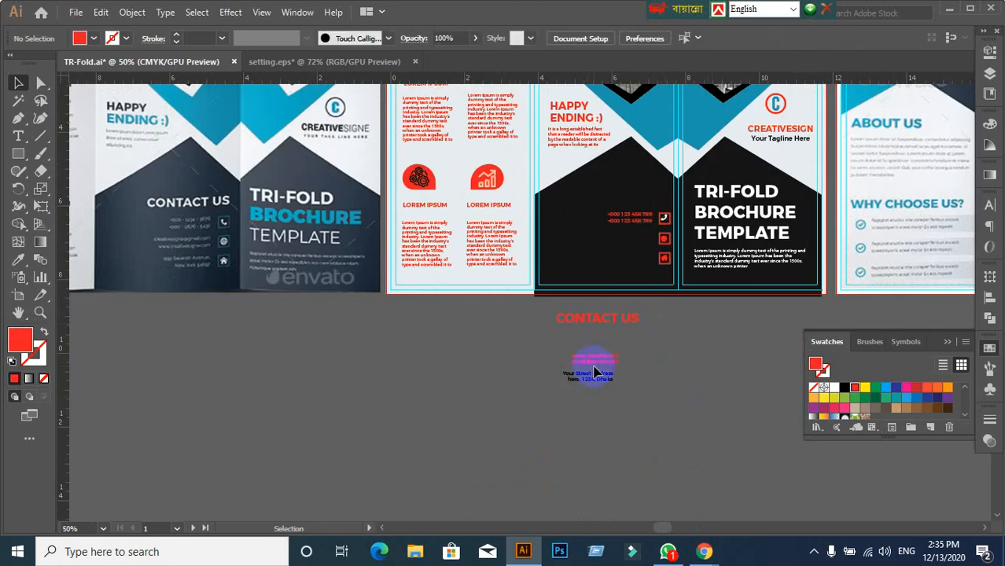
- Move the website and email lines onto the dark panel beside the globe icon
{"action": "left_click", "coordinate": [598, 368]}
{"action": "left_click_drag", "start_coordinate": [597, 363], "coordinate": [628, 254]}
{"action": "key", "text": "ctrl+z"}
{"action": "left_click", "coordinate": [600, 382]}
{"action": "scroll", "coordinate": [600, 382], "scroll_direction": "up", "scroll_amount": 1}
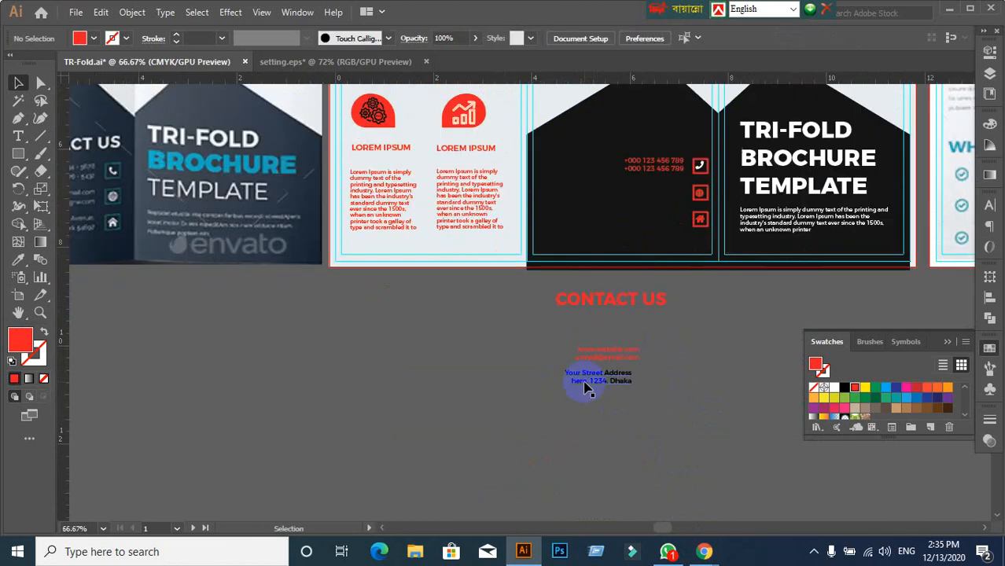
{"action": "left_click_drag", "start_coordinate": [621, 367], "coordinate": [661, 193]}
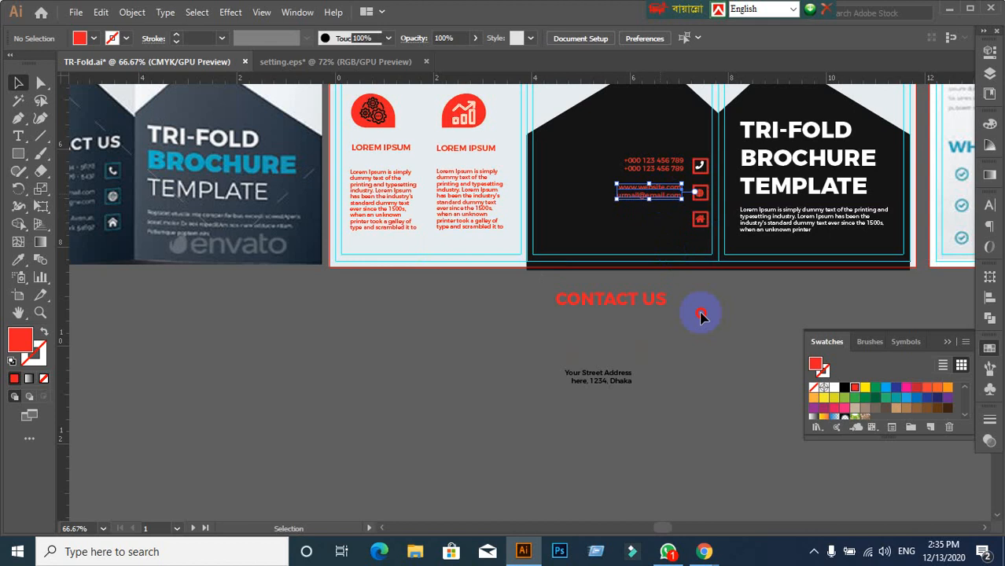
{"action": "left_click_drag", "start_coordinate": [618, 374], "coordinate": [618, 372]}
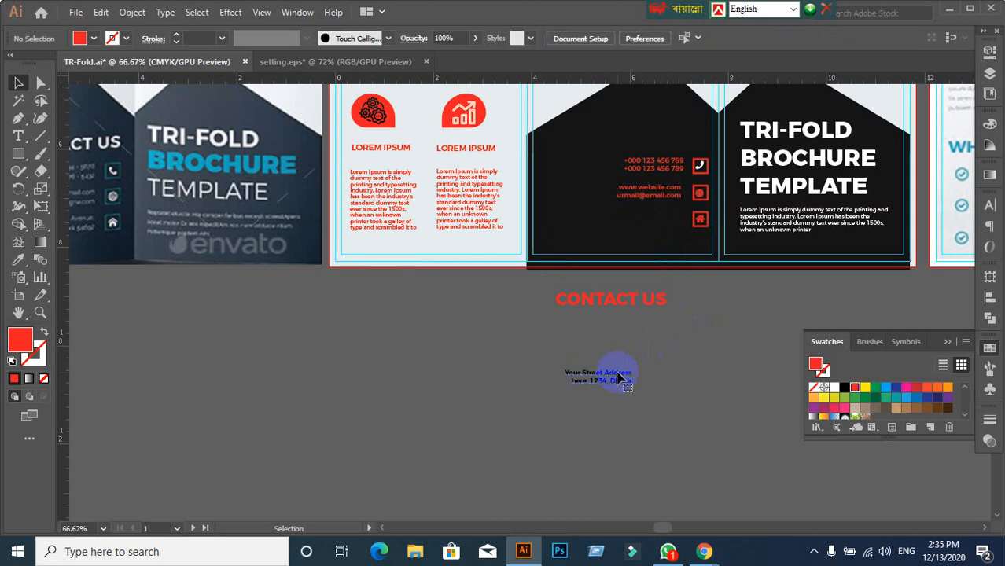
- Make the street address text white and move it onto the contact panel
{"action": "left_click", "coordinate": [834, 388]}
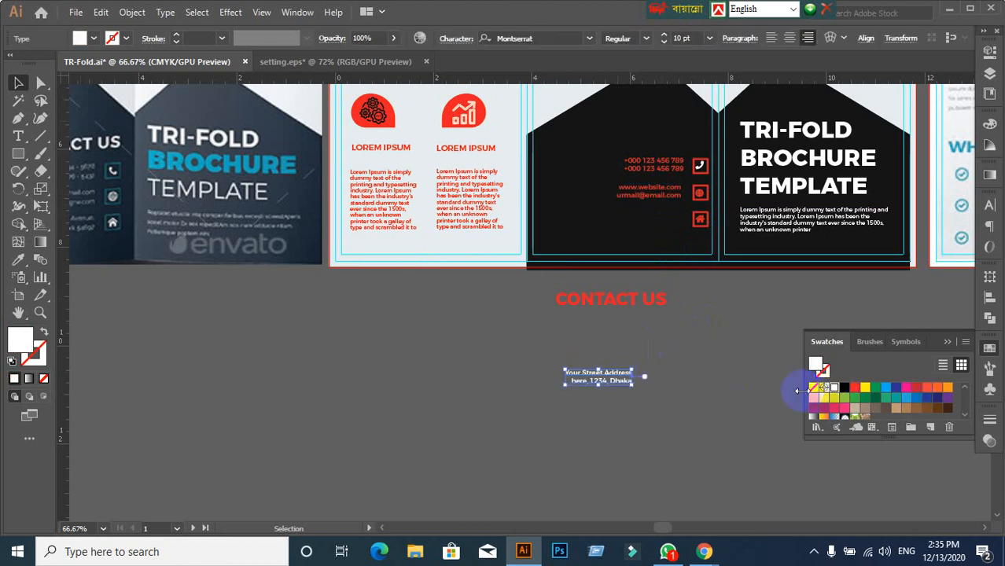
{"action": "left_click", "coordinate": [467, 401]}
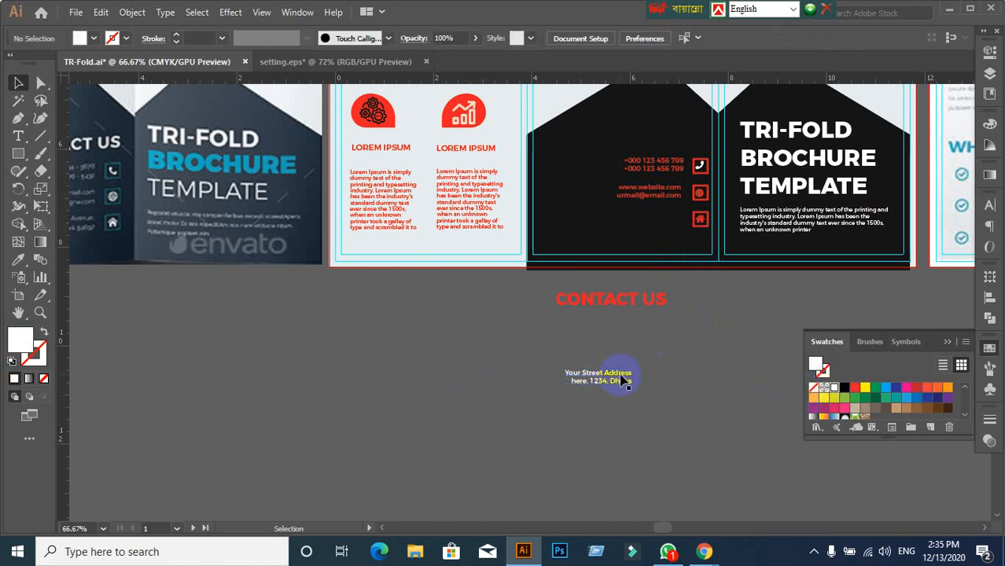
{"action": "left_click_drag", "start_coordinate": [621, 380], "coordinate": [674, 224]}
{"action": "key", "text": "shift+Left"}
{"action": "key", "text": "shift+Left"}
{"action": "key", "text": "shift+Left"}
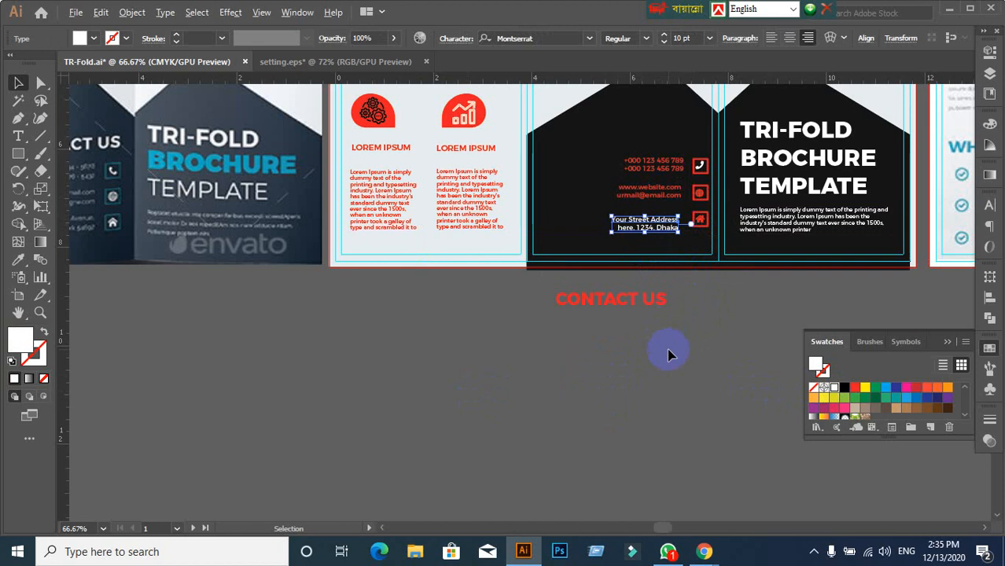
{"action": "scroll", "coordinate": [668, 354], "scroll_direction": "down", "scroll_amount": 2}
{"action": "scroll", "coordinate": [667, 355], "scroll_direction": "up", "scroll_amount": 1}
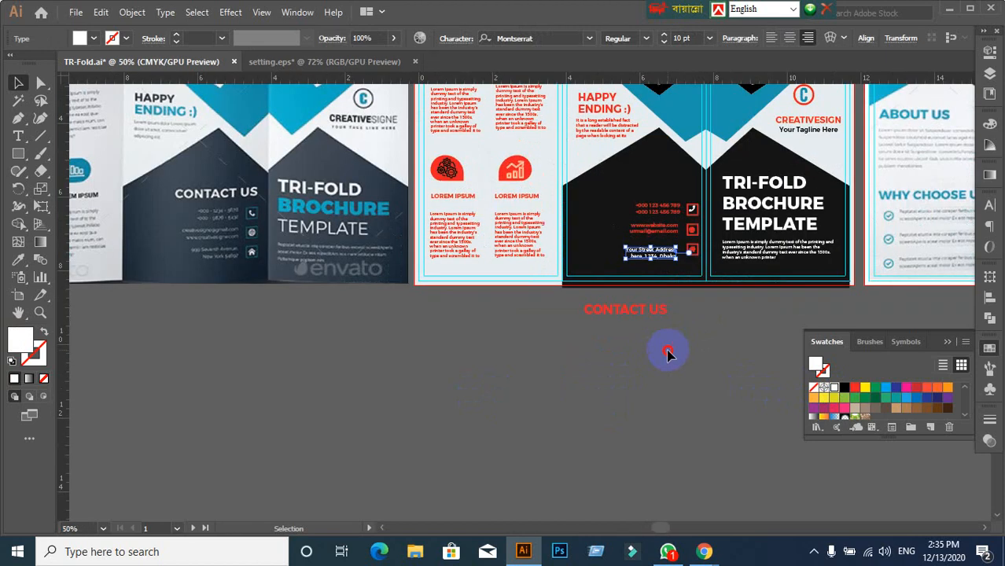
{"action": "left_click", "coordinate": [667, 353]}
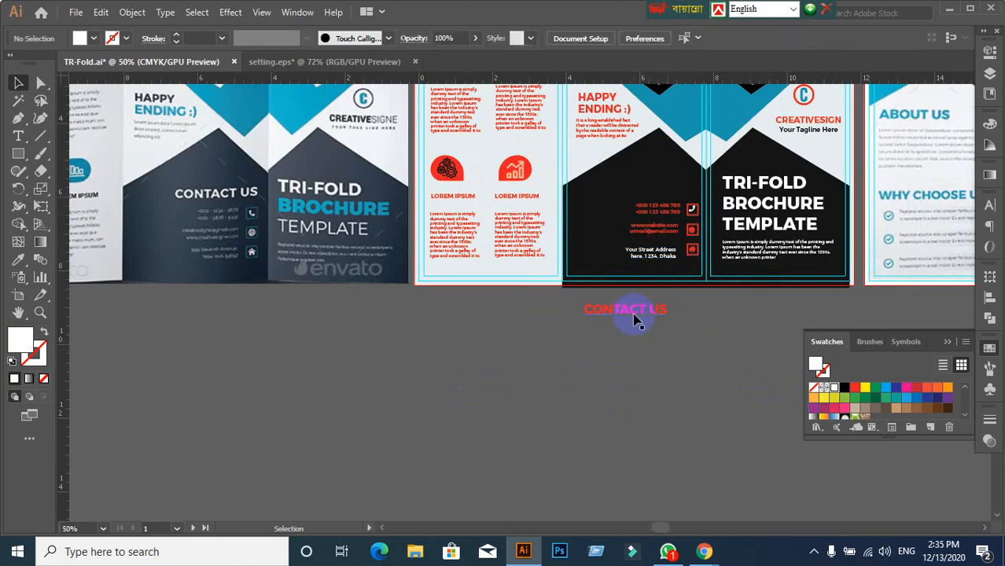
- Move the CONTACT US heading up onto the black panel
{"action": "left_click", "coordinate": [635, 318]}
{"action": "left_click_drag", "start_coordinate": [635, 315], "coordinate": [663, 185]}
{"action": "left_click", "coordinate": [635, 424]}
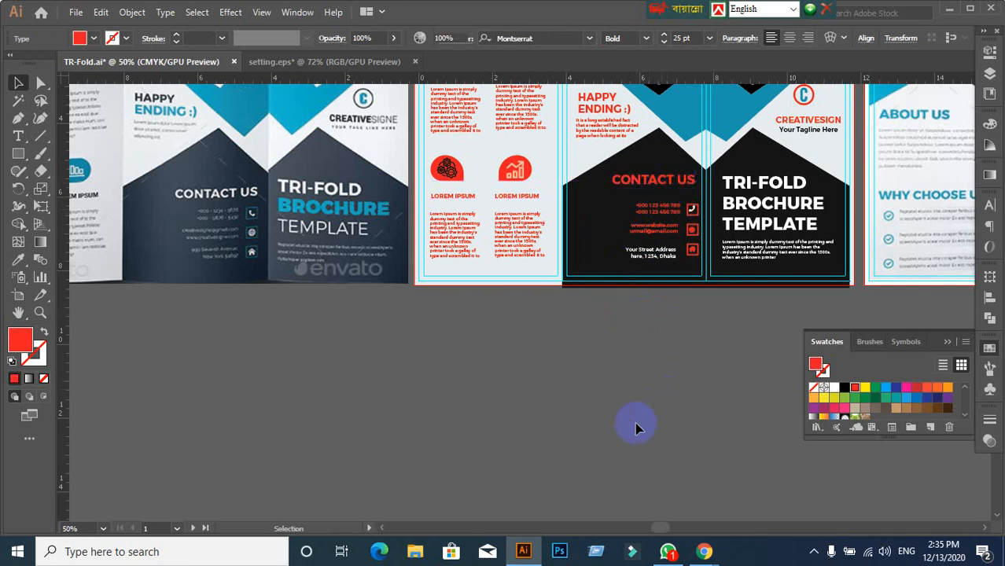
{"action": "scroll", "coordinate": [634, 422], "scroll_direction": "down", "scroll_amount": 1}
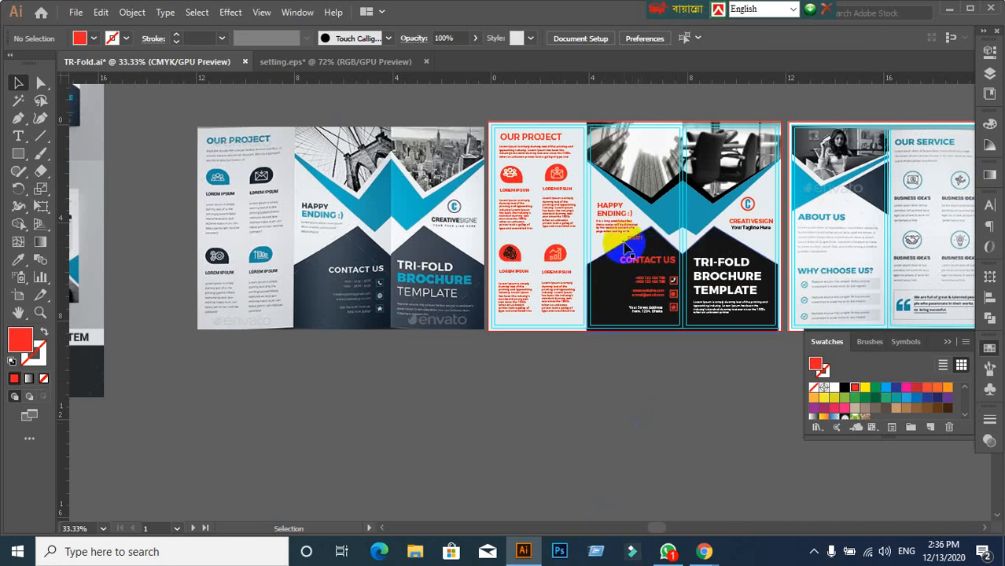
{"action": "scroll", "coordinate": [504, 155], "scroll_direction": "up", "scroll_amount": 1}
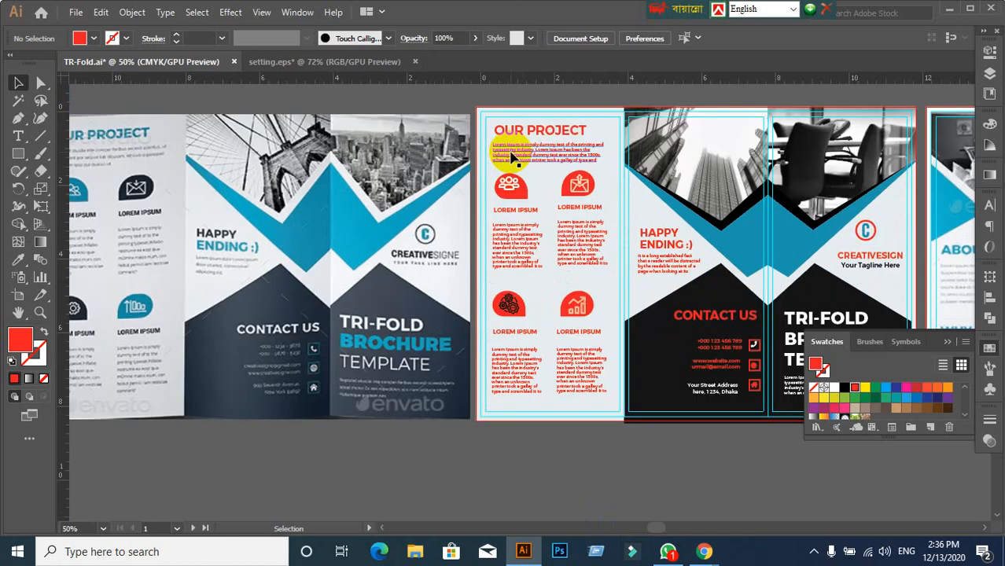
{"action": "left_click", "coordinate": [753, 238]}
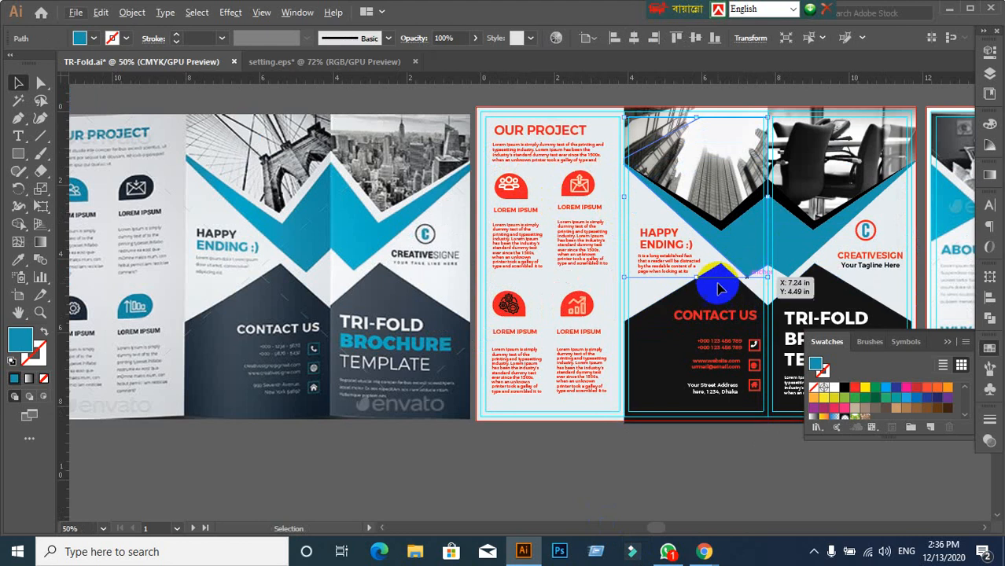
{"action": "left_click", "coordinate": [579, 91]}
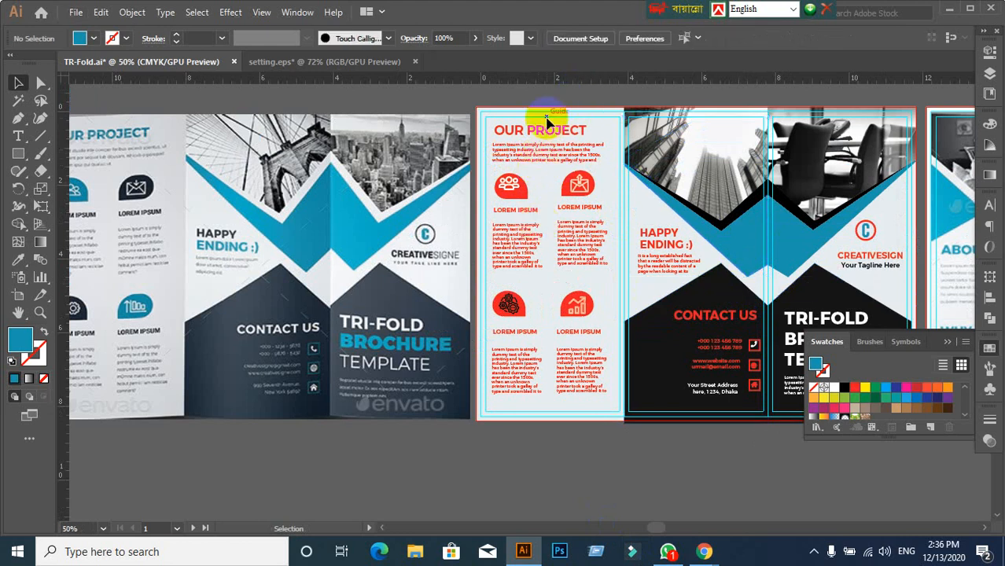
- Color the OUR PROJECT heading with the chevron's blue using the eyedropper
{"action": "left_click", "coordinate": [557, 129]}
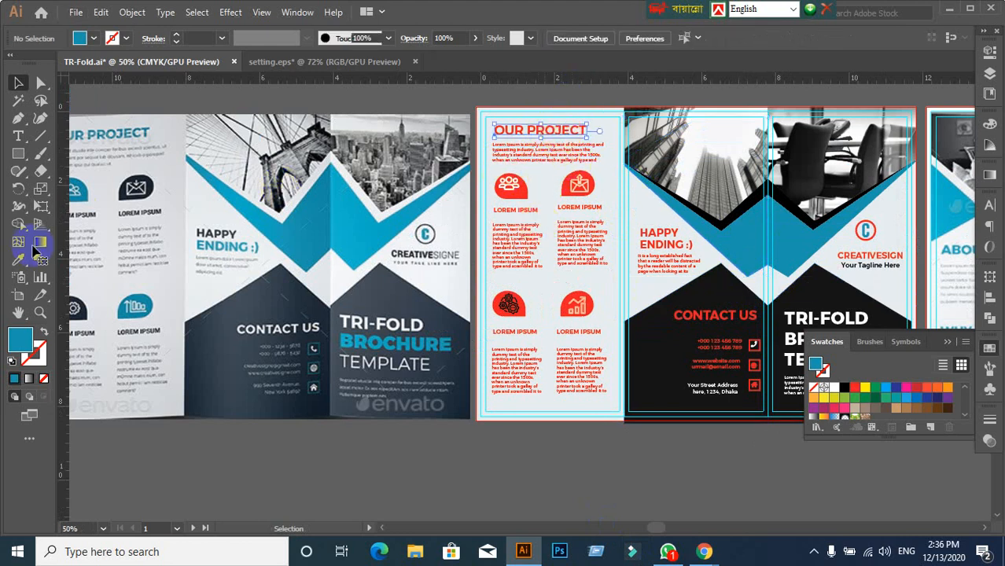
{"action": "left_click", "coordinate": [18, 259]}
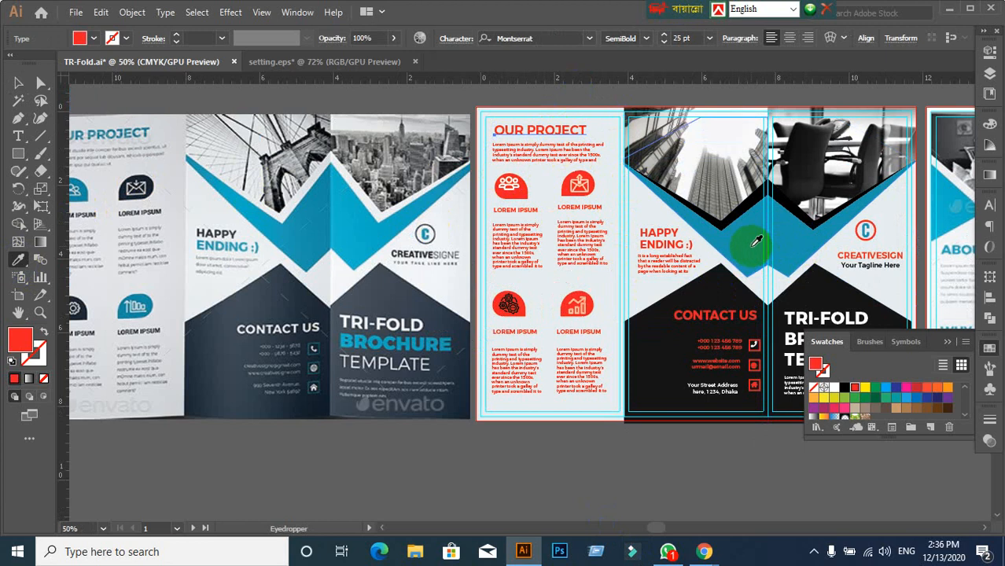
{"action": "left_click", "coordinate": [744, 248]}
{"action": "left_click", "coordinate": [18, 83]}
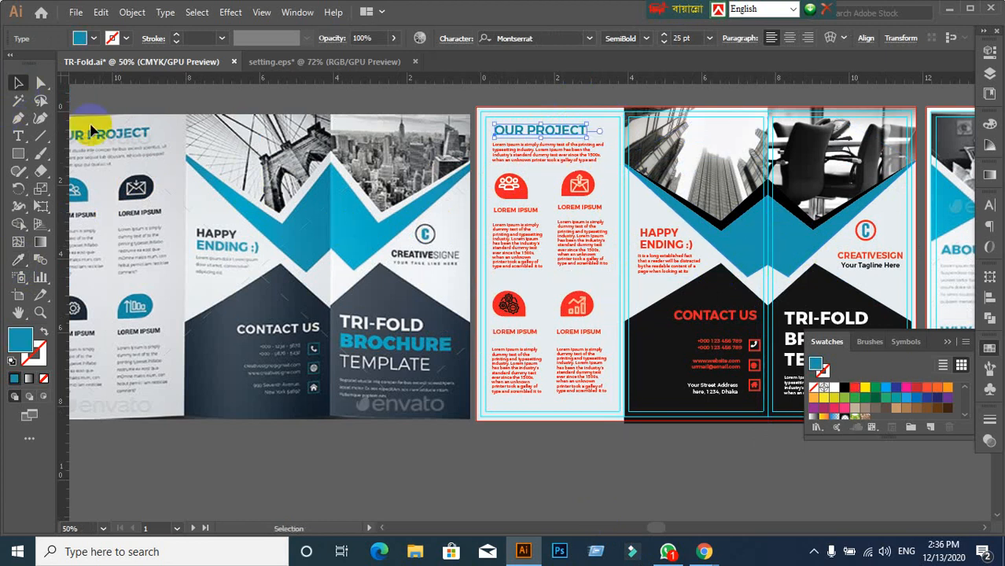
{"action": "left_click", "coordinate": [489, 128]}
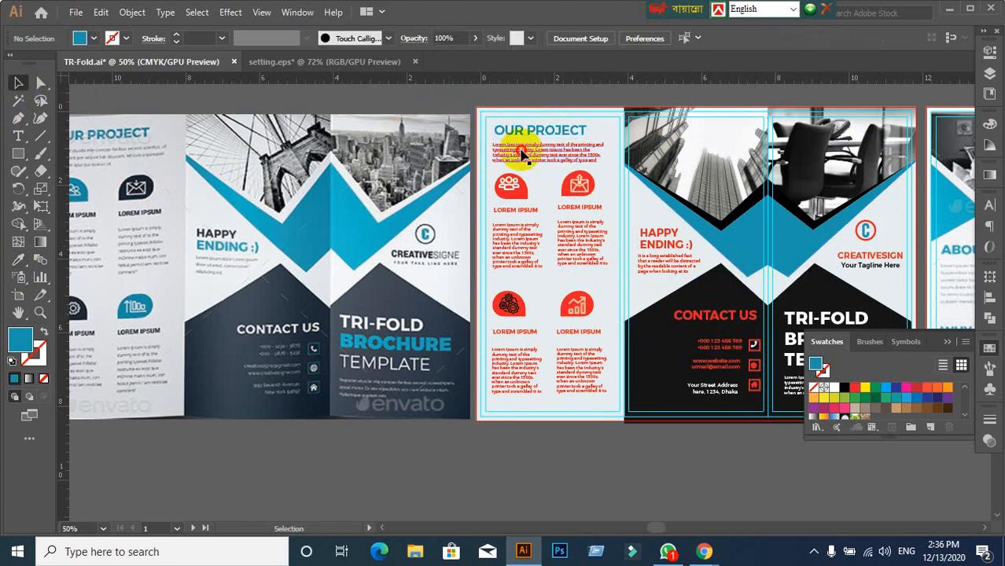
- Recolor the intro paragraph, first to the chevron blue, then to dark gray 232323
{"action": "left_click", "coordinate": [521, 152]}
{"action": "left_click", "coordinate": [17, 259]}
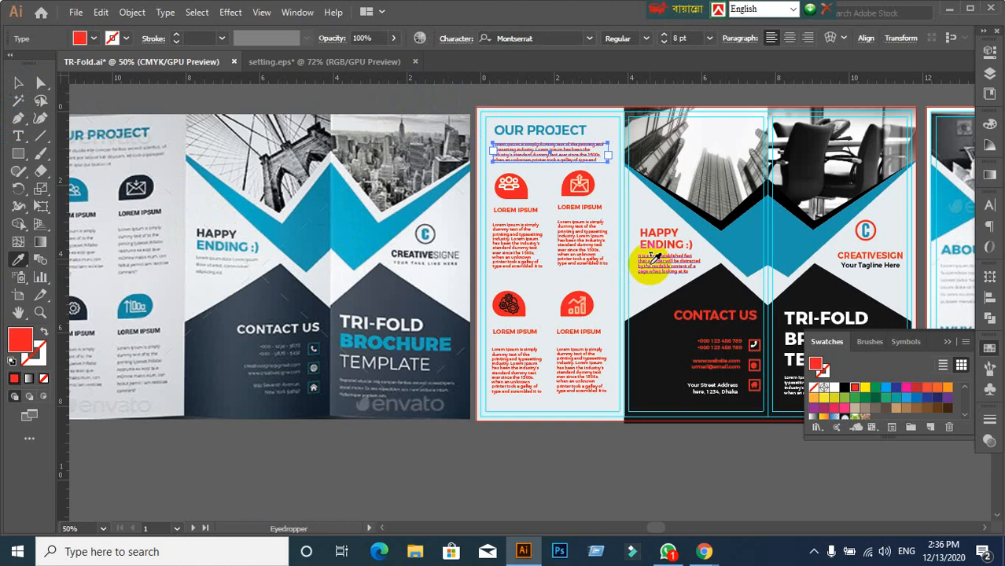
{"action": "left_click", "coordinate": [735, 250]}
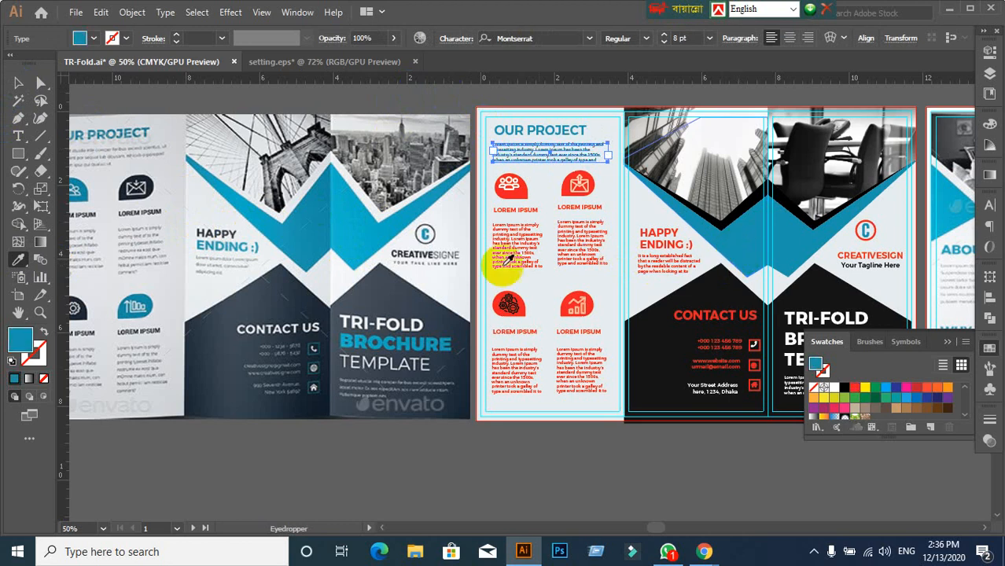
{"action": "double_click", "coordinate": [24, 343]}
{"action": "left_click_drag", "start_coordinate": [602, 322], "coordinate": [535, 333]}
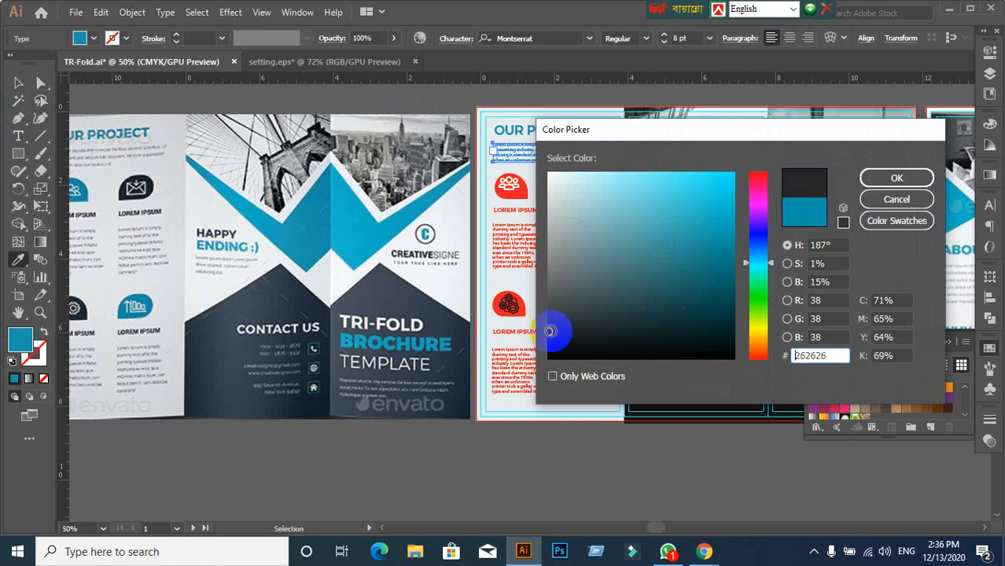
{"action": "left_click_drag", "start_coordinate": [550, 331], "coordinate": [516, 324]}
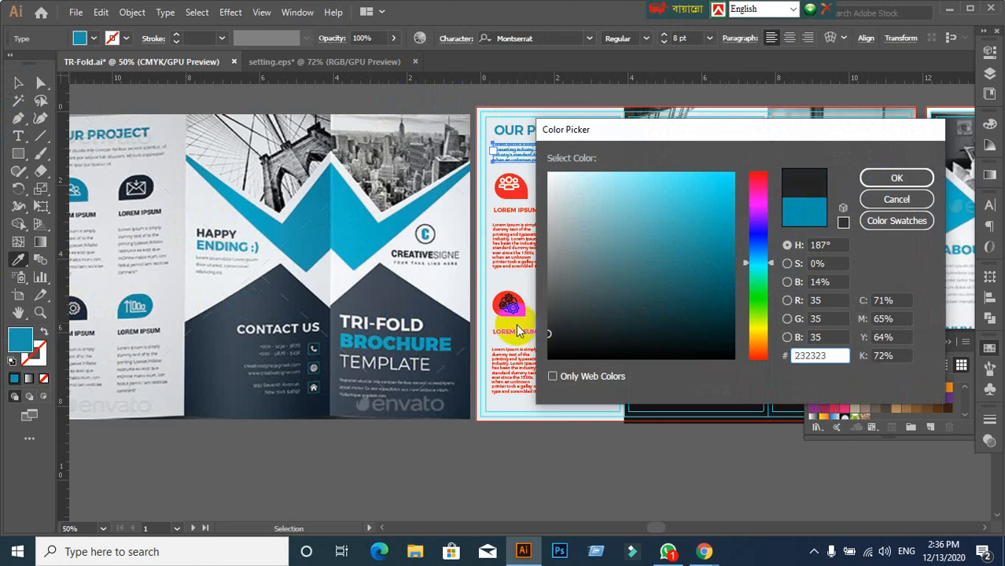
{"action": "left_click", "coordinate": [895, 177]}
{"action": "left_click", "coordinate": [18, 83]}
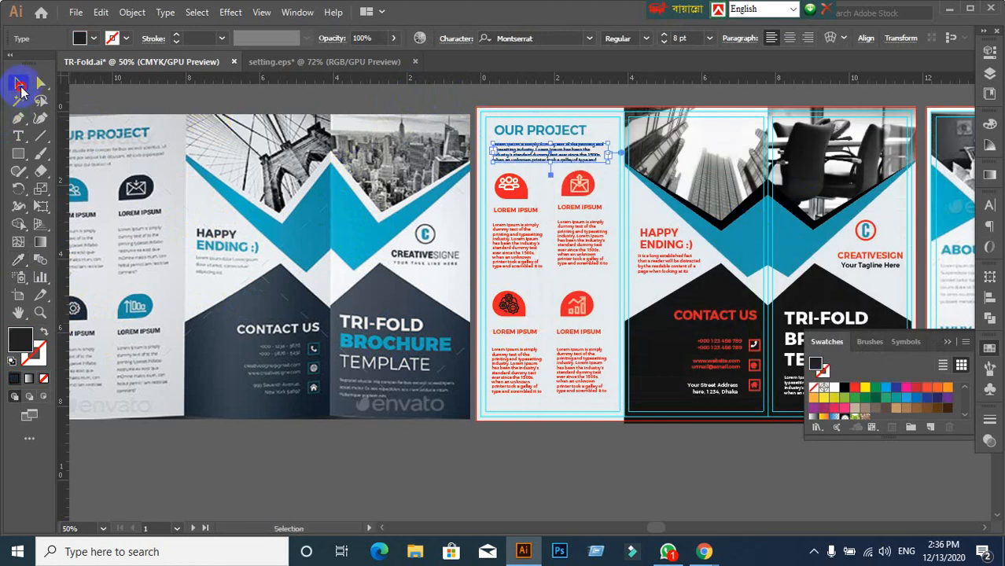
{"action": "left_click", "coordinate": [423, 110]}
- Change the intro paragraph's fill to the lighter dark gray 3d3d3d
{"action": "left_click", "coordinate": [505, 153]}
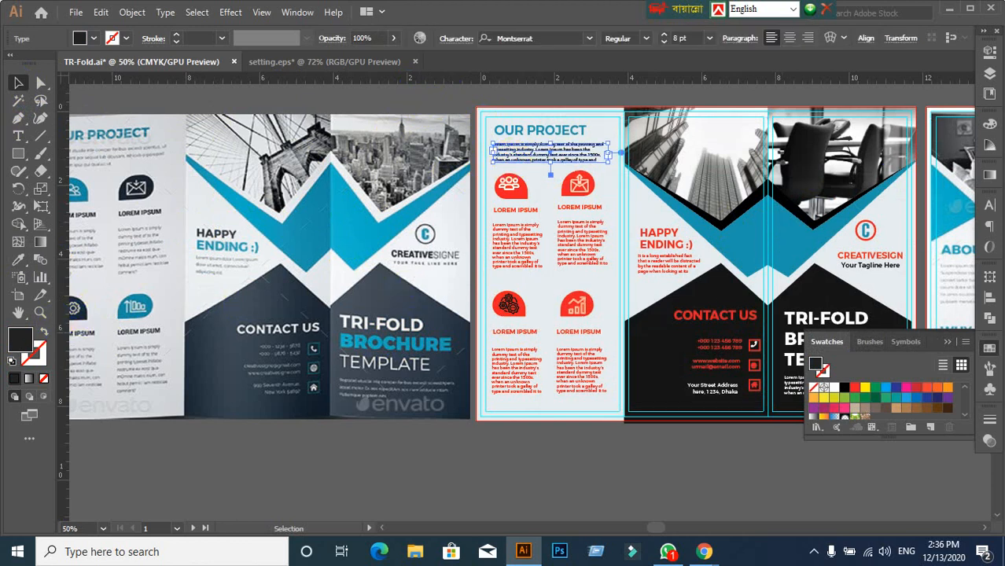
{"action": "left_click", "coordinate": [997, 211]}
{"action": "left_click", "coordinate": [997, 211]}
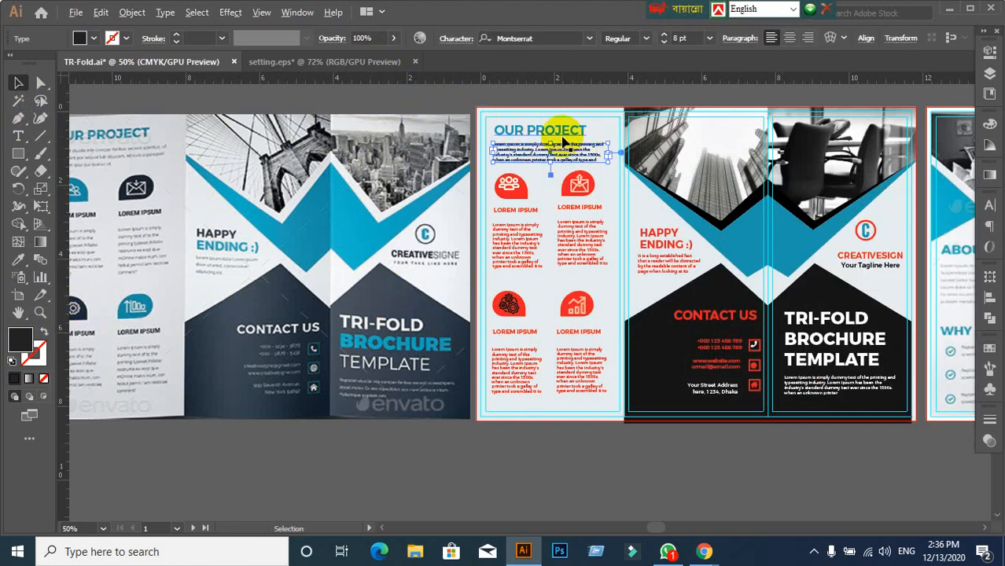
{"action": "scroll", "coordinate": [562, 137], "scroll_direction": "up", "scroll_amount": 3}
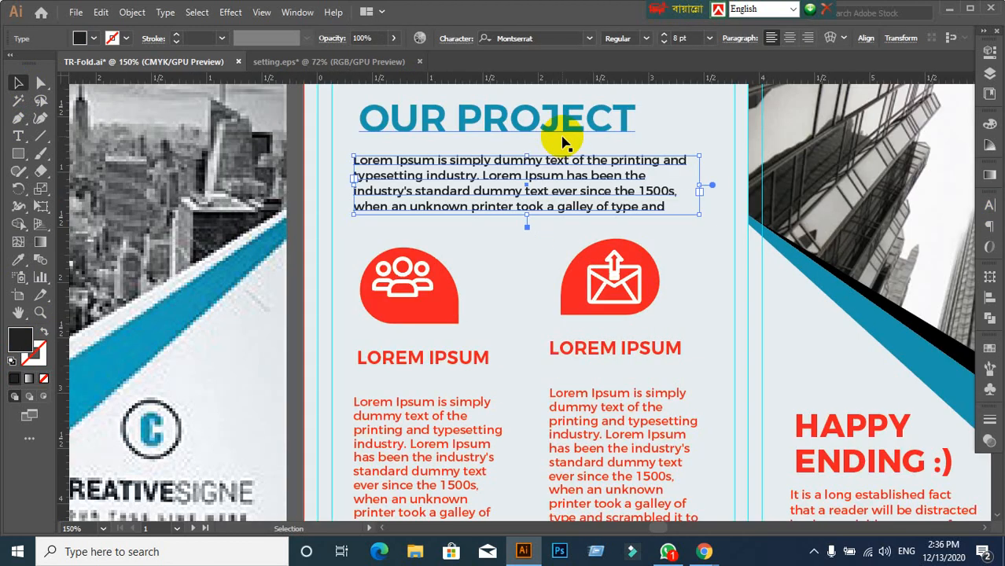
{"action": "double_click", "coordinate": [30, 343]}
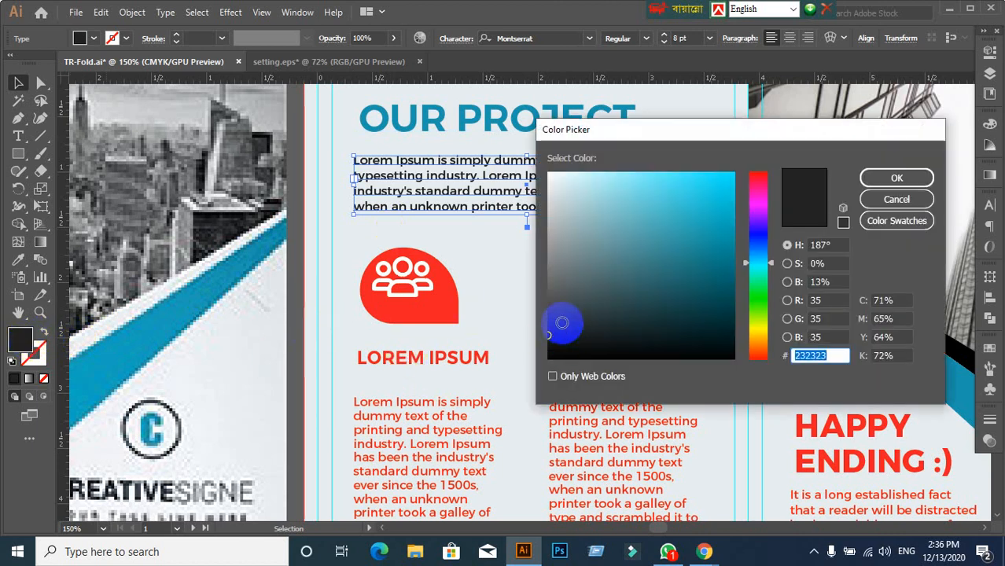
{"action": "left_click_drag", "start_coordinate": [561, 320], "coordinate": [537, 314]}
{"action": "left_click", "coordinate": [916, 177]}
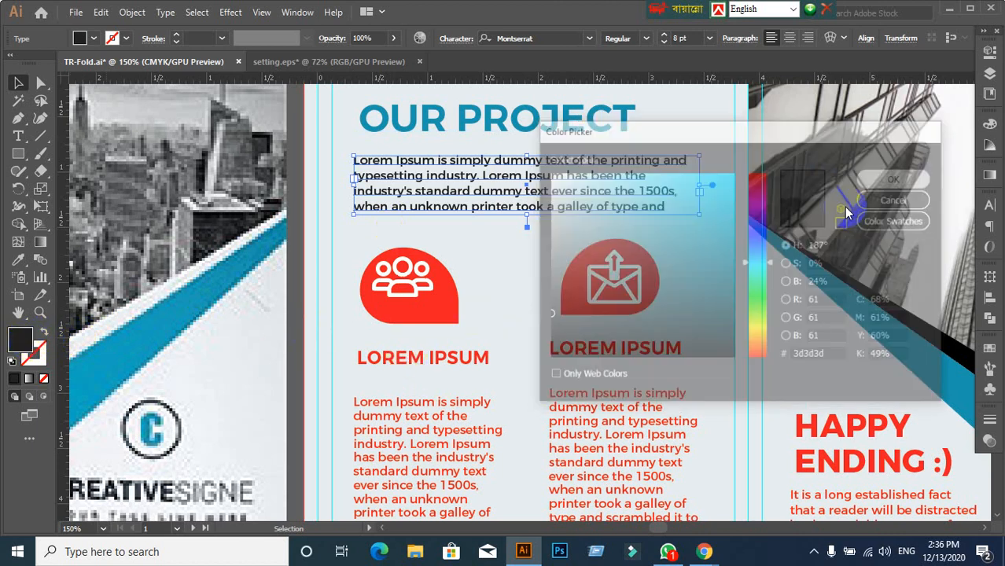
- Deselect the paragraph and inspect its new gray against the panel
{"action": "scroll", "coordinate": [586, 238], "scroll_direction": "down", "scroll_amount": 1}
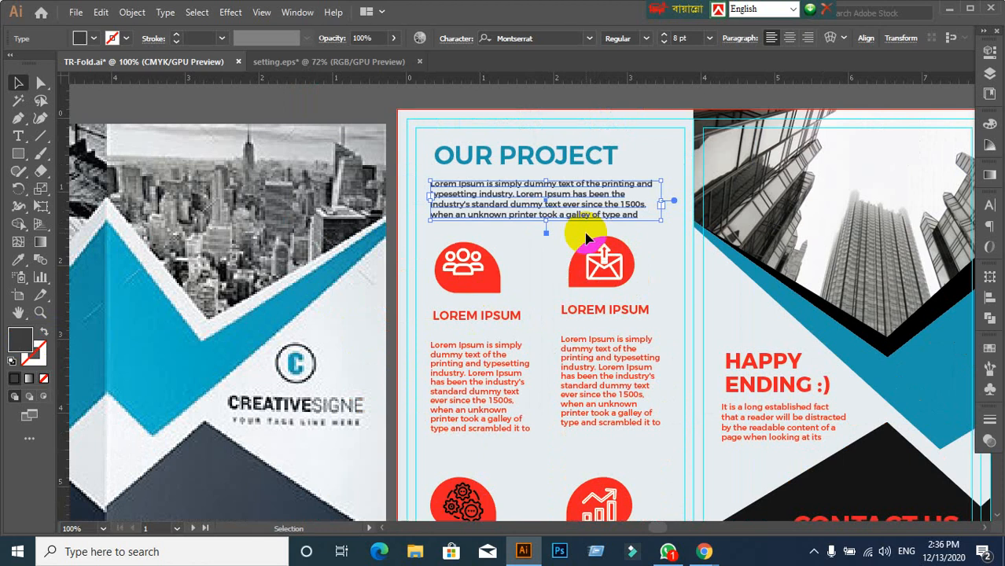
{"action": "scroll", "coordinate": [585, 238], "scroll_direction": "down", "scroll_amount": 3}
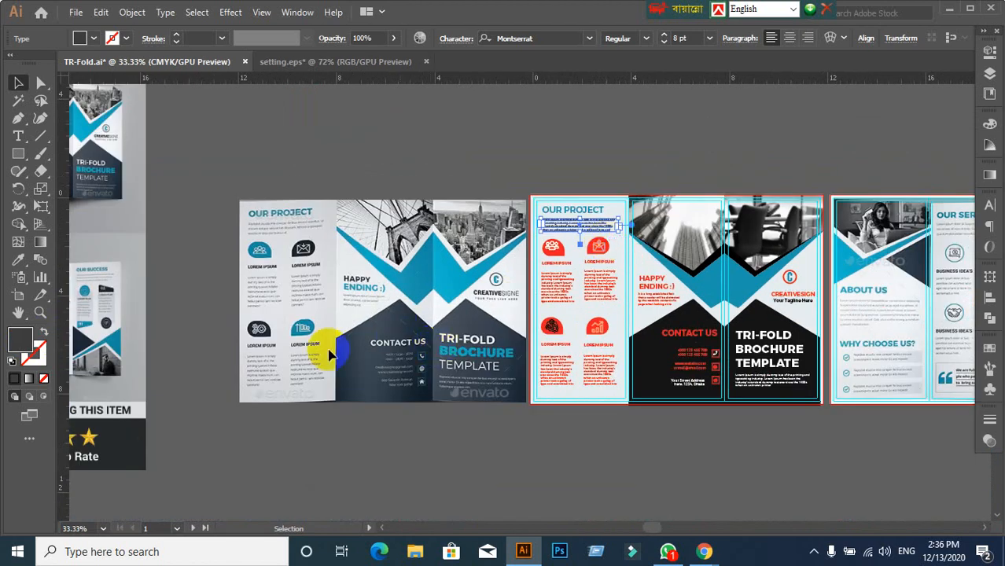
{"action": "scroll", "coordinate": [330, 356], "scroll_direction": "up", "scroll_amount": 2}
{"action": "scroll", "coordinate": [529, 314], "scroll_direction": "right", "scroll_amount": 2}
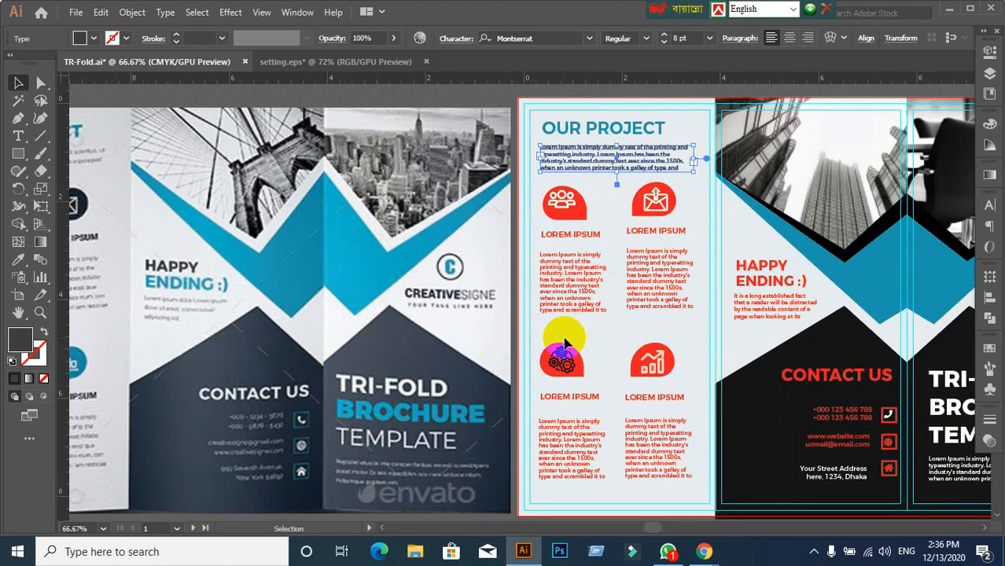
{"action": "scroll", "coordinate": [578, 337], "scroll_direction": "up", "scroll_amount": 2}
{"action": "scroll", "coordinate": [565, 314], "scroll_direction": "up", "scroll_amount": 3}
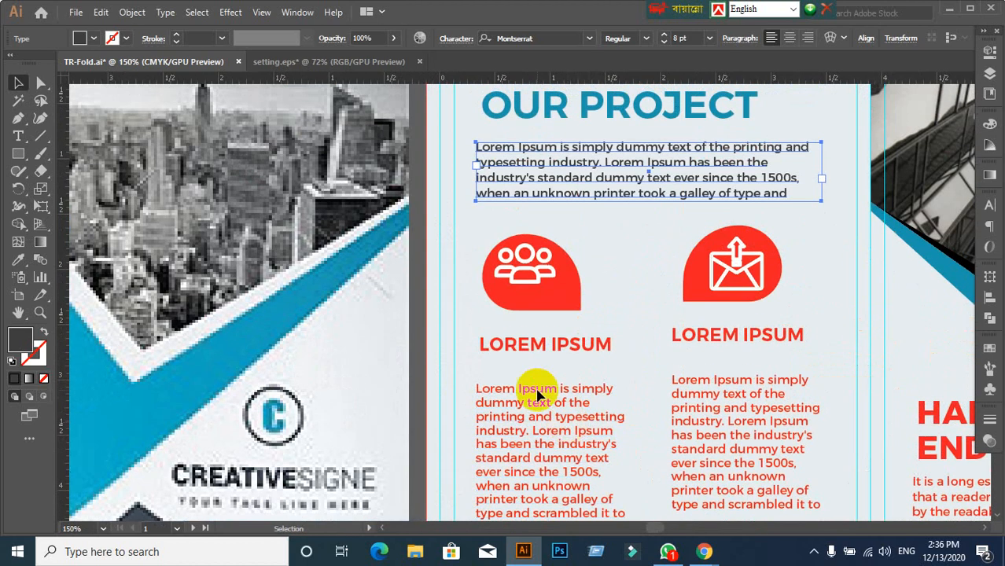
{"action": "left_click", "coordinate": [426, 350]}
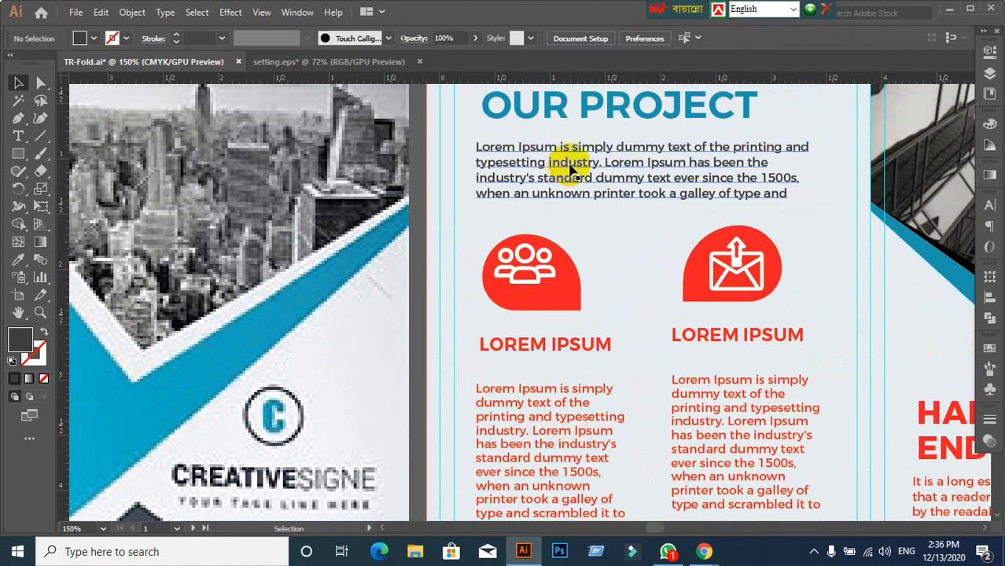
{"action": "left_click", "coordinate": [589, 344]}
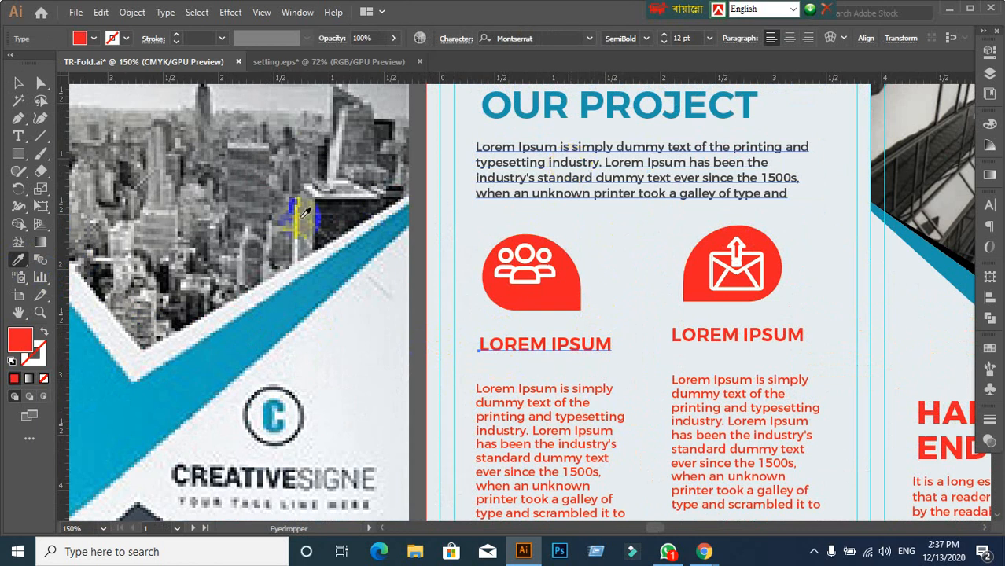
- Check the intro paragraph's gray value in the Color Picker without changing it
{"action": "left_click", "coordinate": [18, 84]}
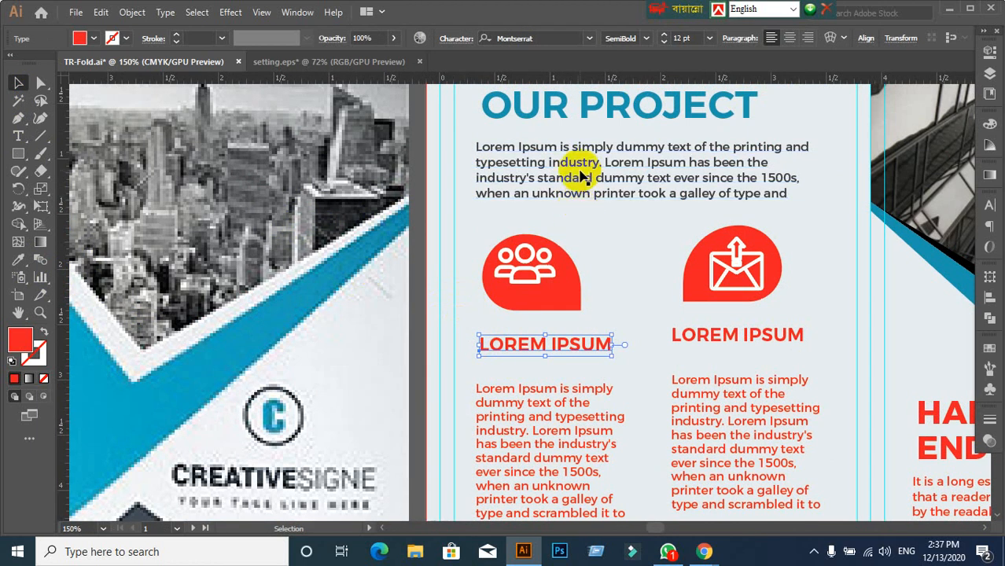
{"action": "left_click", "coordinate": [538, 173]}
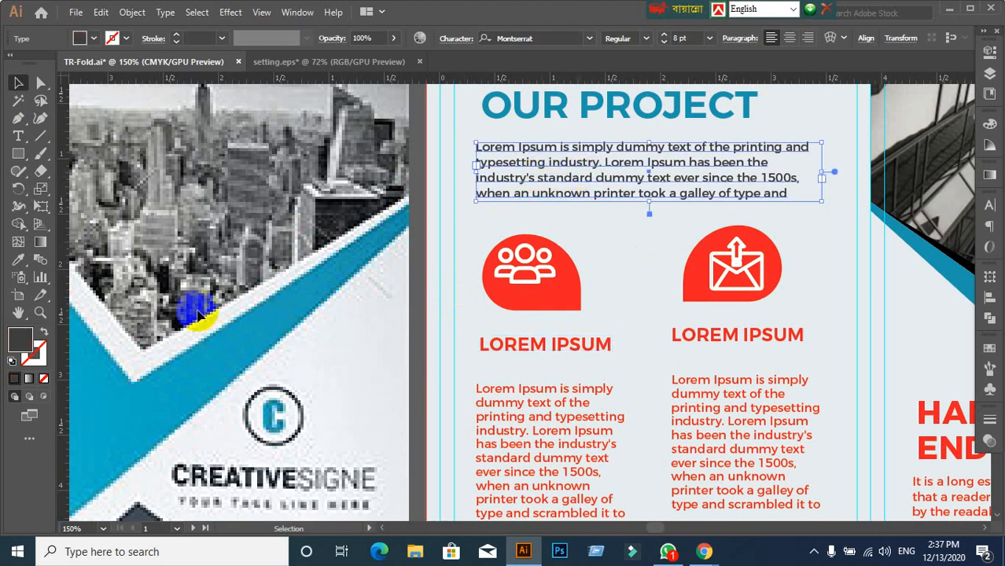
{"action": "double_click", "coordinate": [30, 340]}
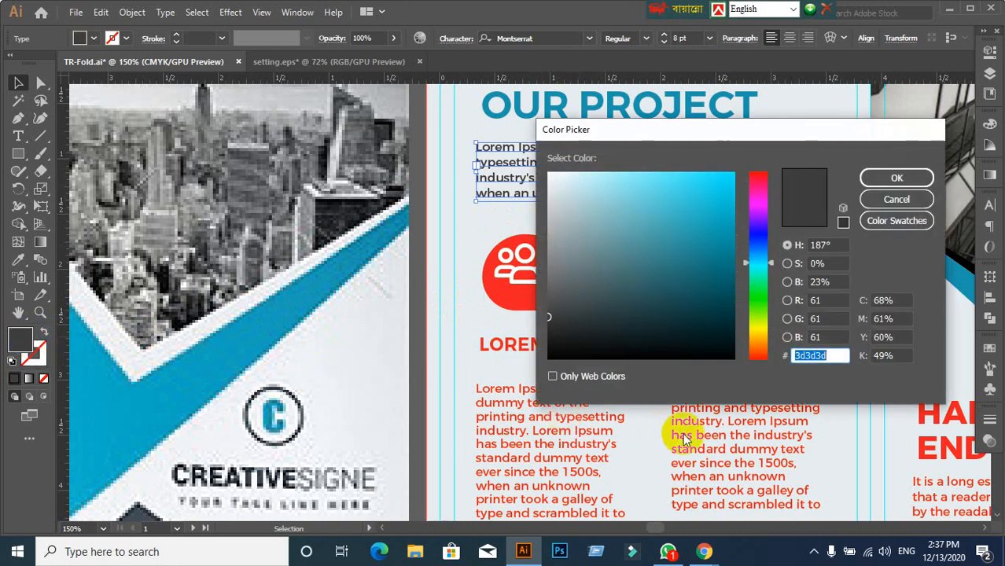
{"action": "left_click", "coordinate": [897, 178]}
- Select all four LOREM IPSUM headings and fill them with dark gray 3d3d3d
{"action": "left_click", "coordinate": [572, 343]}
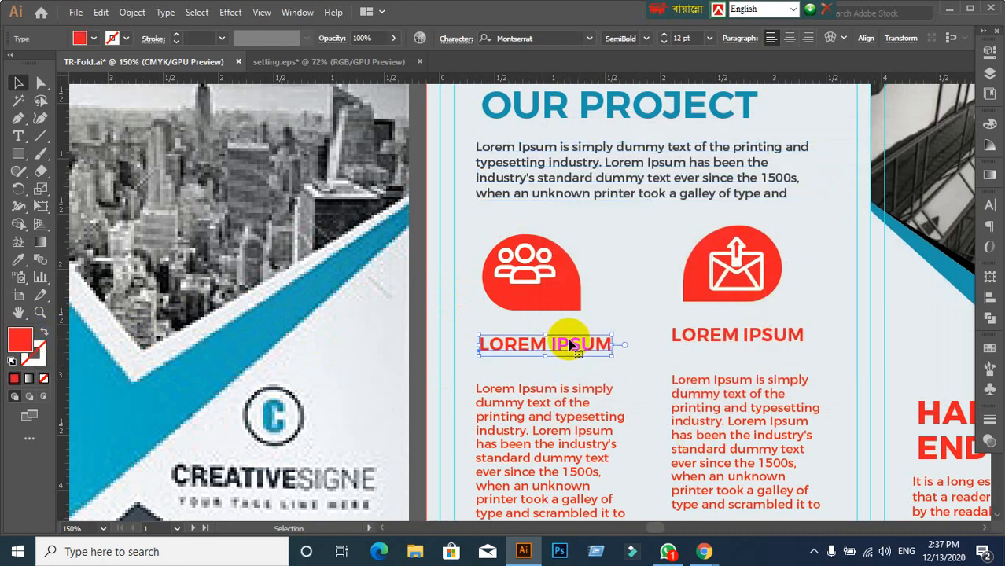
{"action": "left_click", "coordinate": [725, 338], "text": "shift"}
{"action": "scroll", "coordinate": [724, 341], "scroll_direction": "down", "scroll_amount": 5}
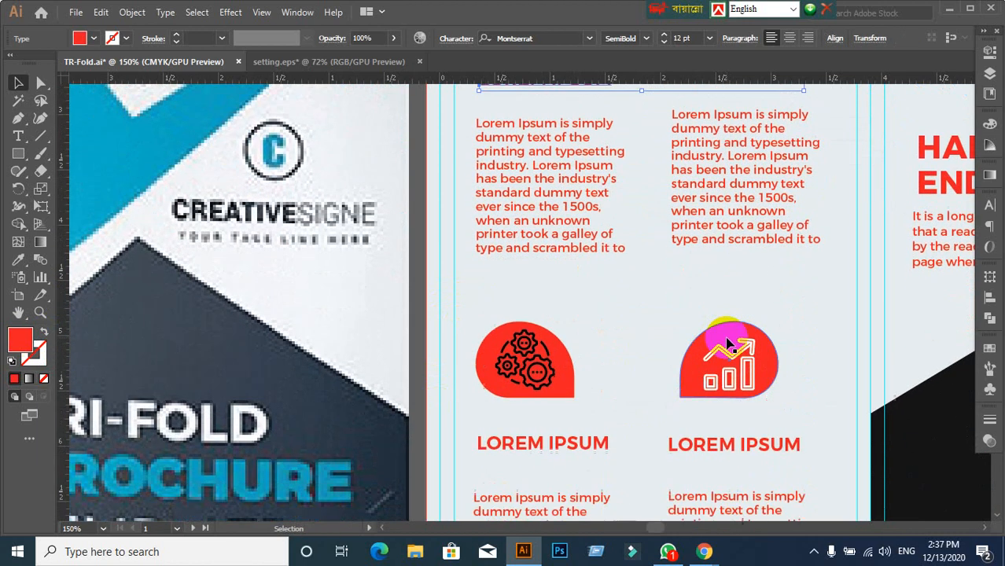
{"action": "left_click", "coordinate": [571, 444], "text": "shift"}
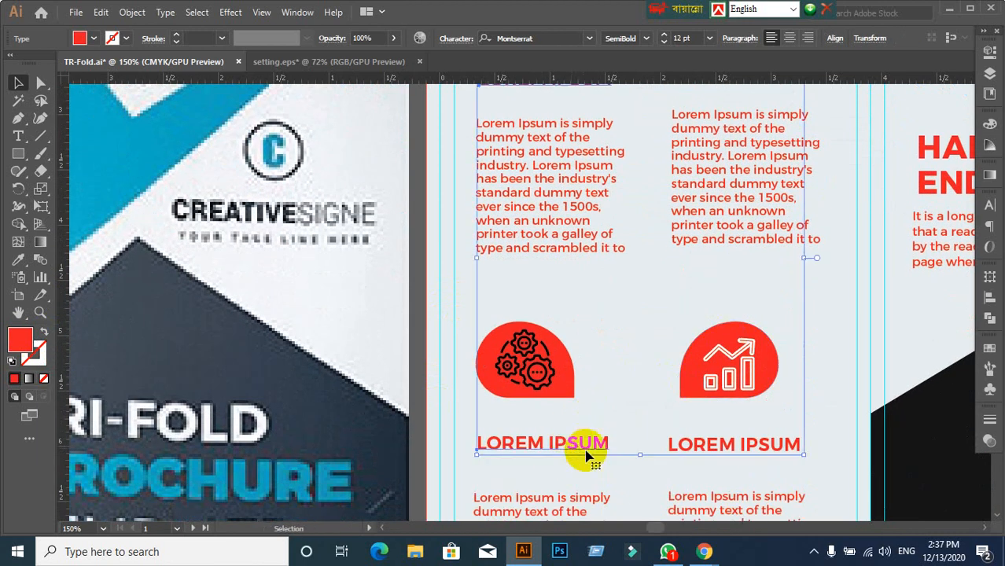
{"action": "left_click", "coordinate": [742, 450], "text": "shift"}
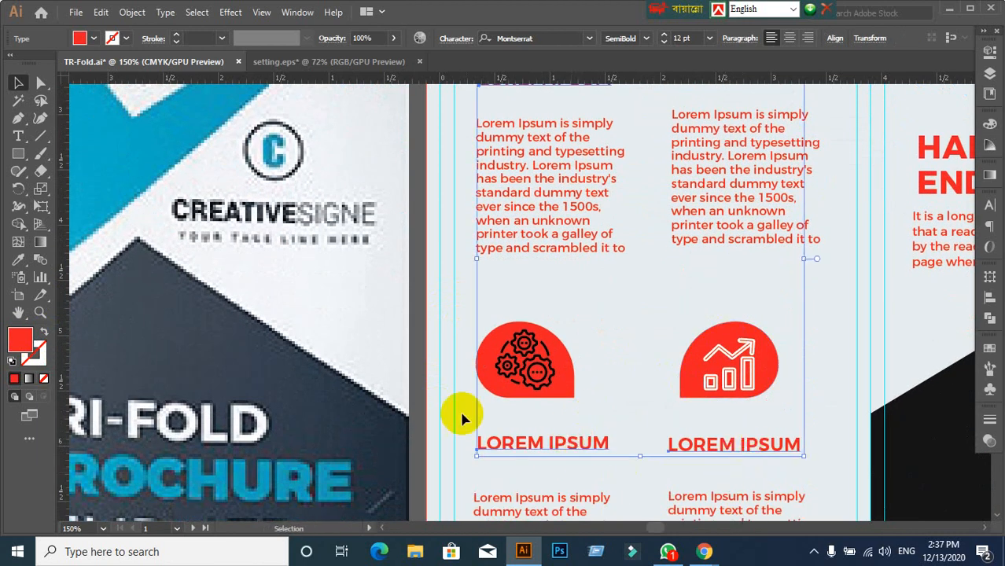
{"action": "double_click", "coordinate": [21, 338]}
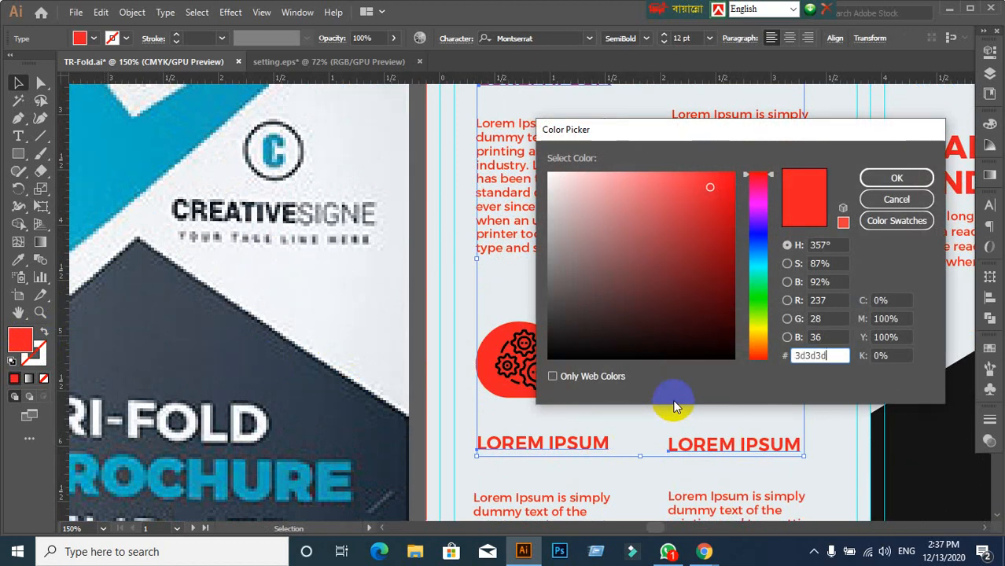
{"action": "key", "text": "Return"}
{"action": "scroll", "coordinate": [672, 405], "scroll_direction": "down", "scroll_amount": 2}
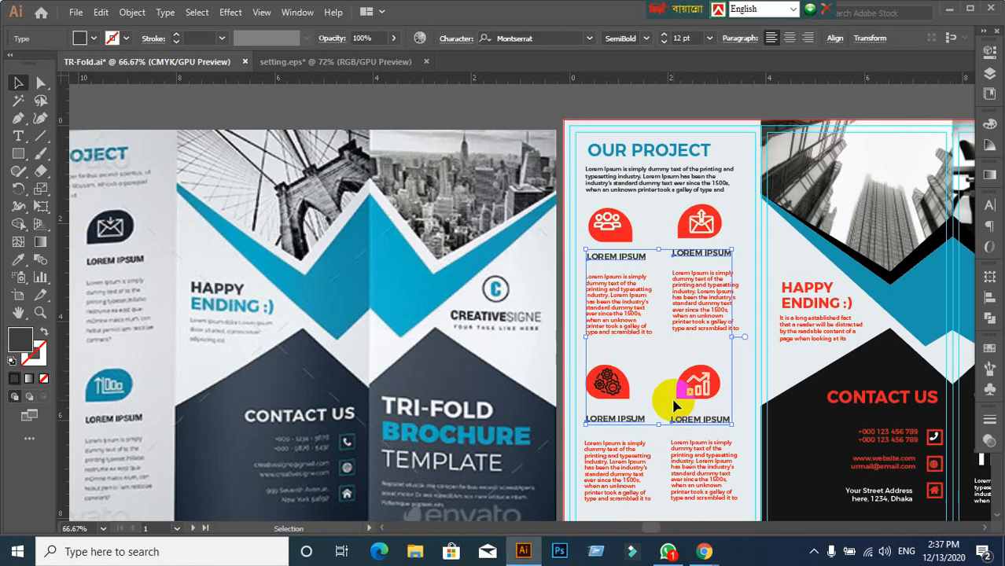
{"action": "left_click", "coordinate": [611, 88]}
{"action": "left_click", "coordinate": [610, 189]}
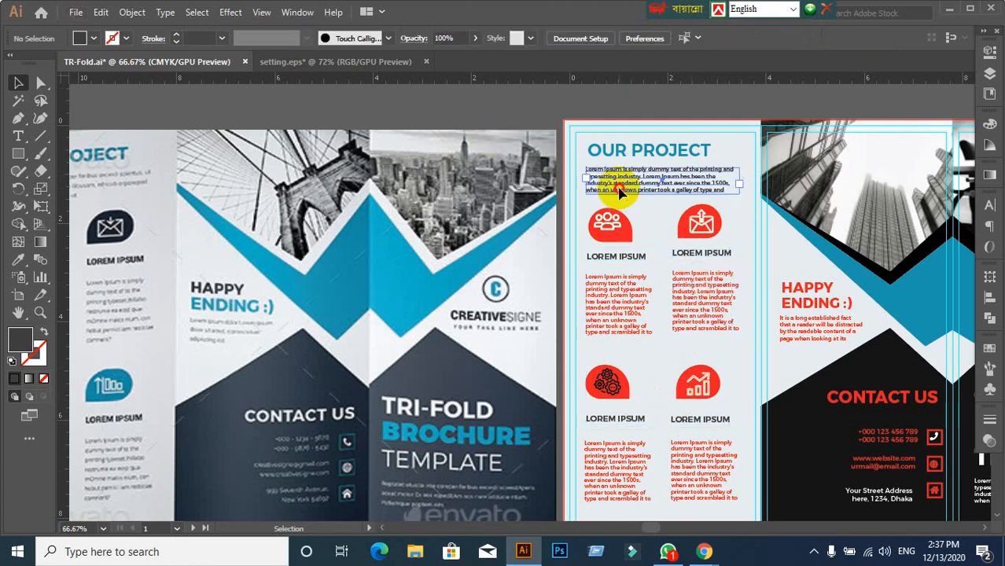
{"action": "left_click", "coordinate": [990, 209]}
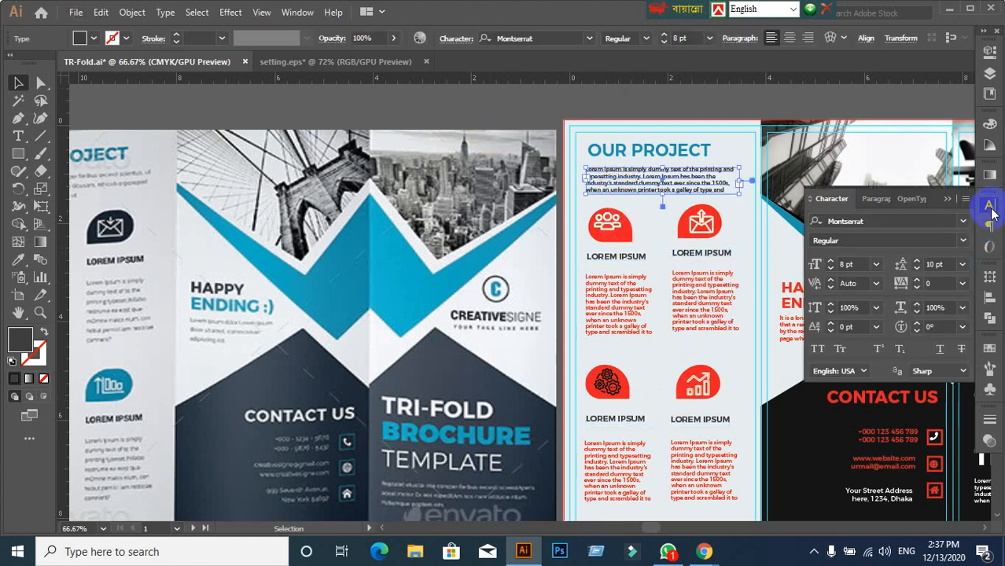
{"action": "left_click", "coordinate": [989, 209]}
{"action": "left_click", "coordinate": [619, 292]}
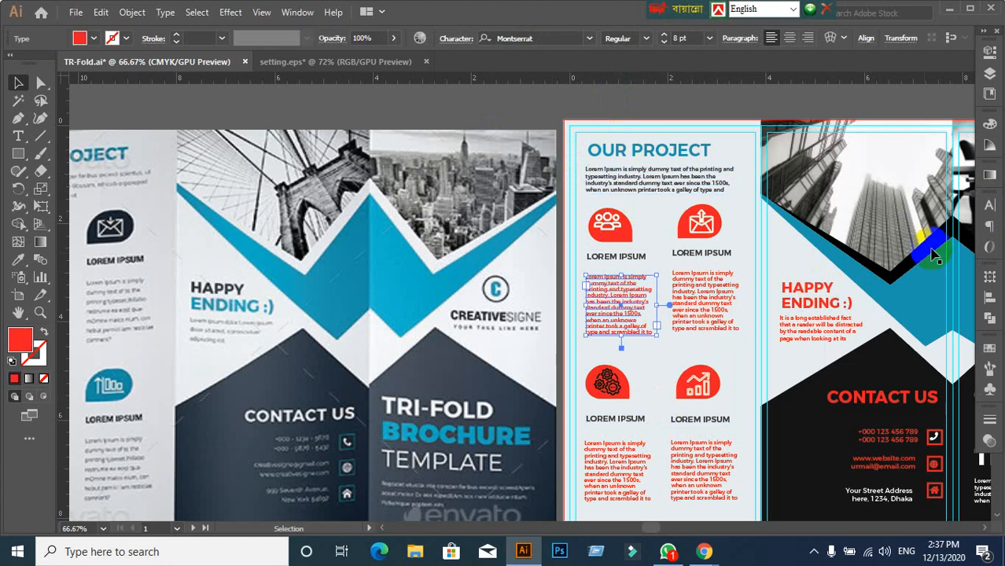
{"action": "left_click", "coordinate": [990, 206]}
{"action": "left_click", "coordinate": [990, 204]}
{"action": "left_click", "coordinate": [628, 171]}
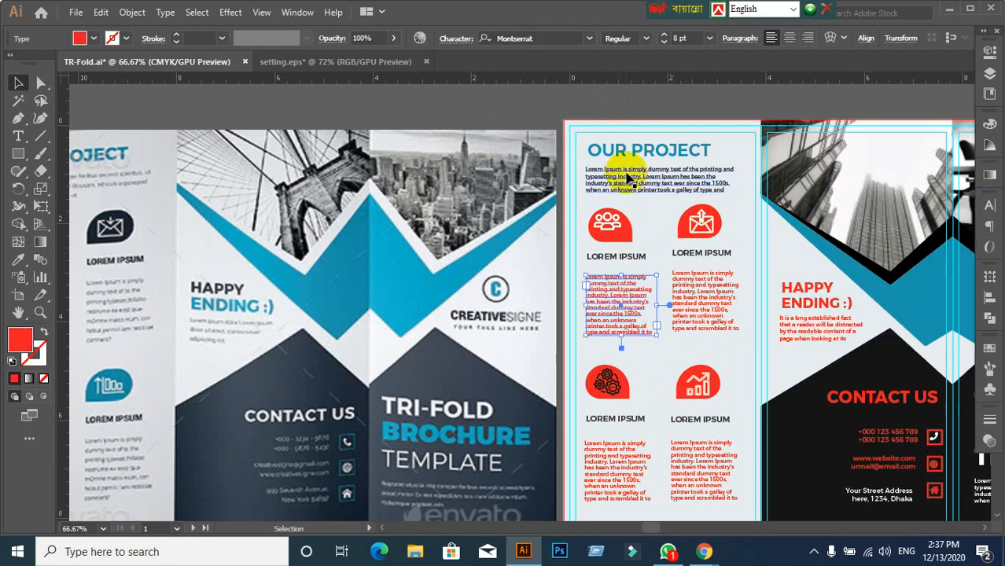
{"action": "left_click", "coordinate": [619, 256]}
{"action": "left_click", "coordinate": [699, 255], "text": "shift"}
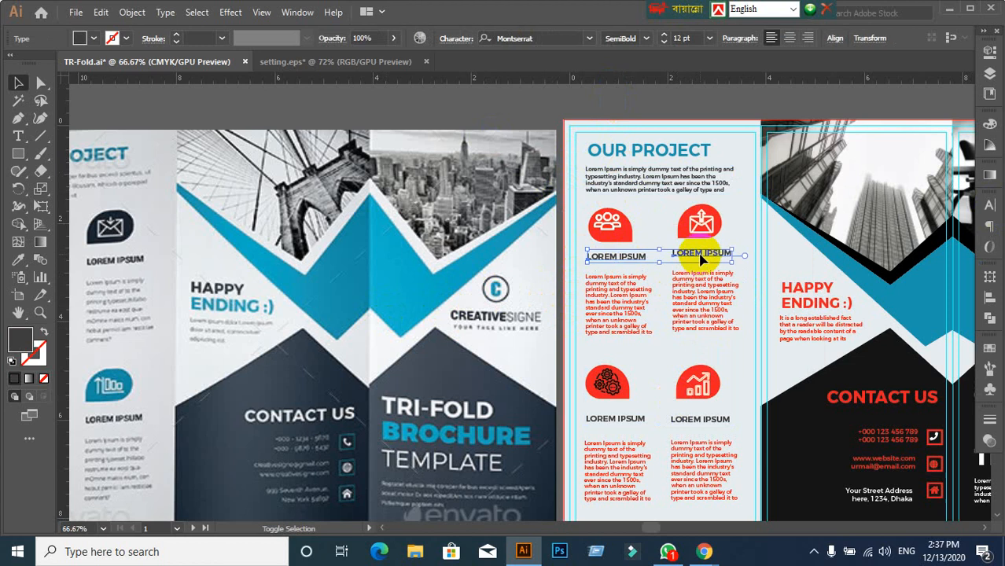
{"action": "left_click", "coordinate": [618, 420], "text": "shift"}
{"action": "left_click", "coordinate": [696, 421], "text": "shift"}
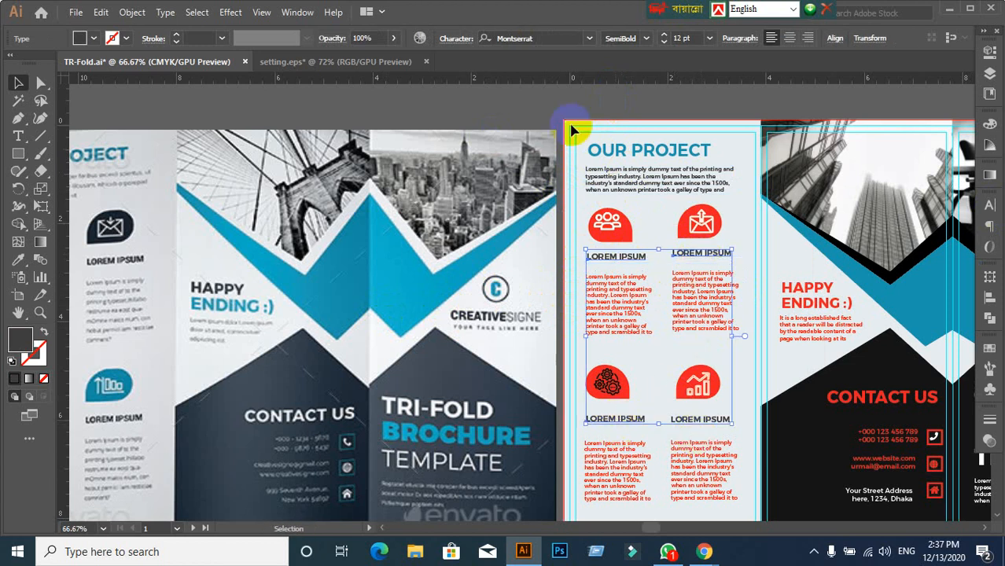
{"action": "left_click", "coordinate": [524, 108]}
{"action": "left_click", "coordinate": [613, 313]}
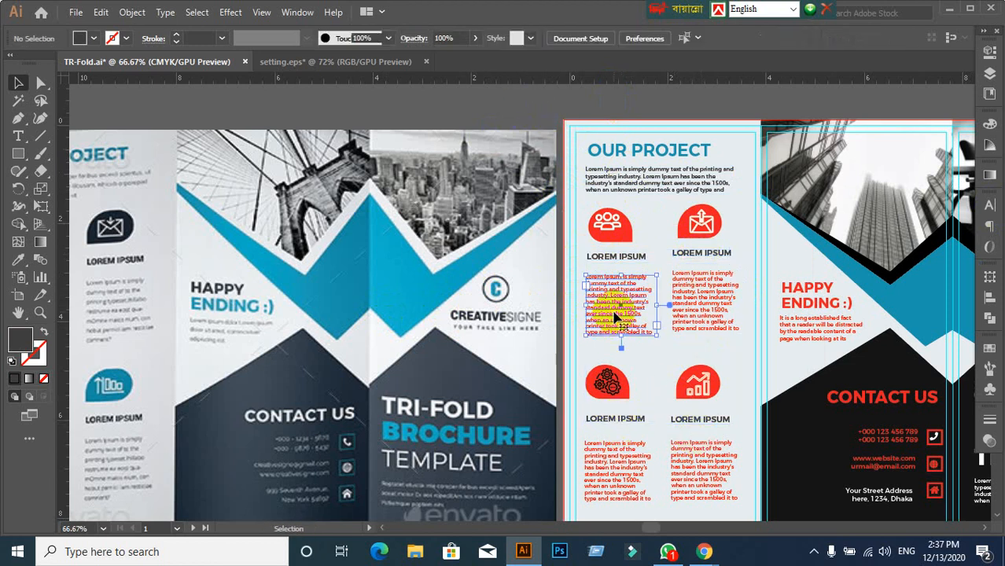
{"action": "left_click", "coordinate": [704, 307], "text": "shift"}
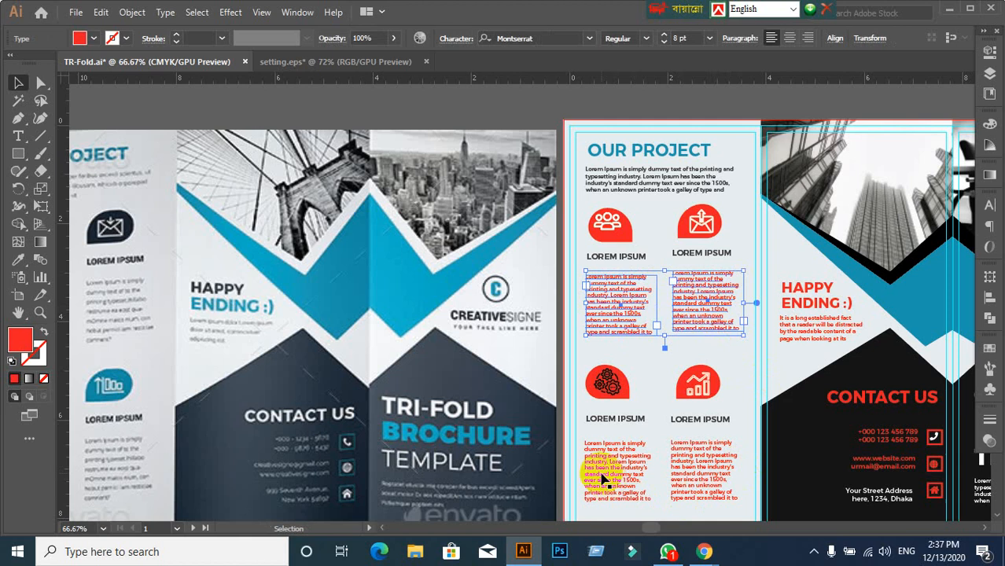
{"action": "left_click", "coordinate": [601, 476], "text": "shift"}
{"action": "left_click", "coordinate": [692, 473], "text": "shift"}
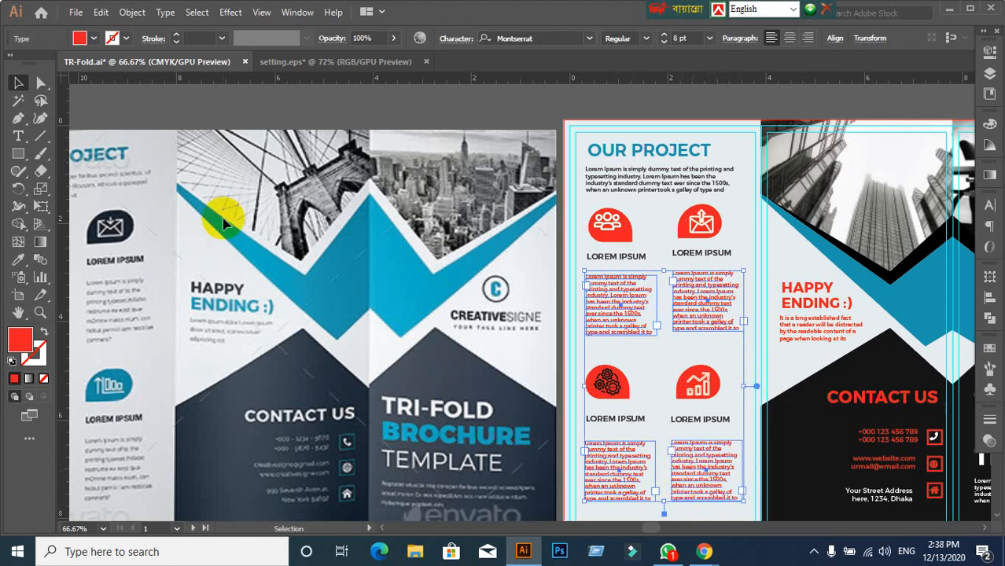
{"action": "left_click", "coordinate": [19, 264]}
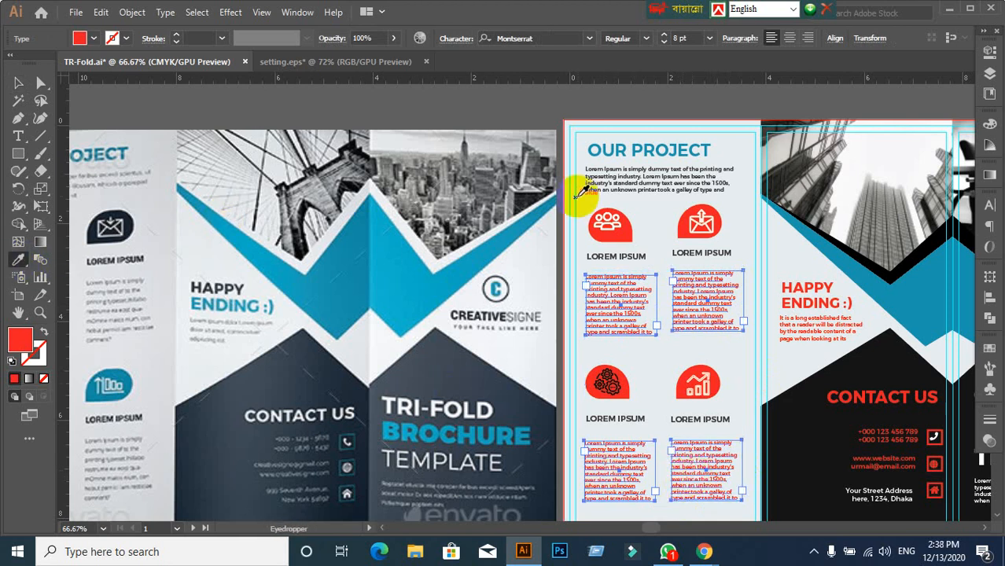
{"action": "left_click", "coordinate": [644, 169]}
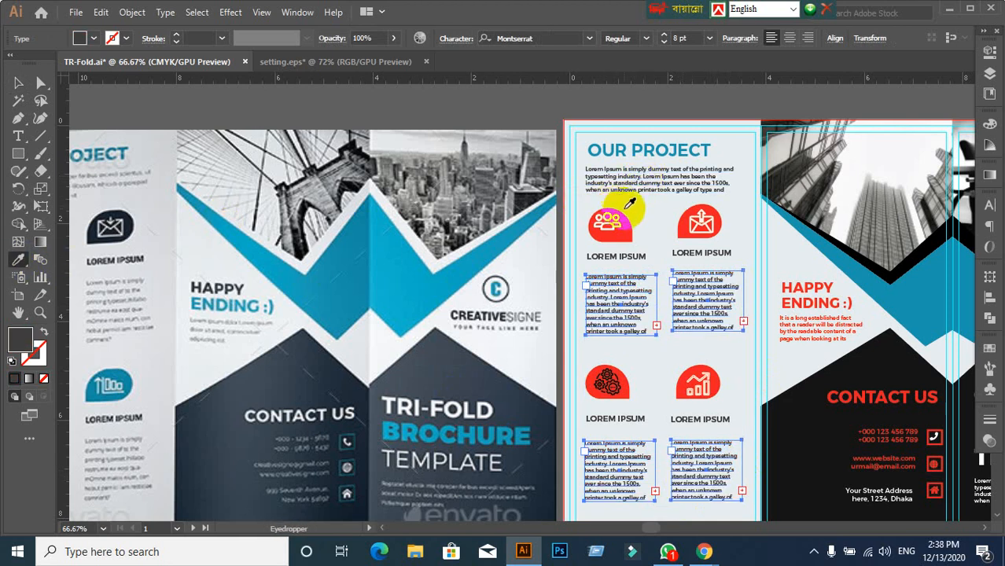
{"action": "key", "text": "v"}
{"action": "left_click", "coordinate": [626, 214]}
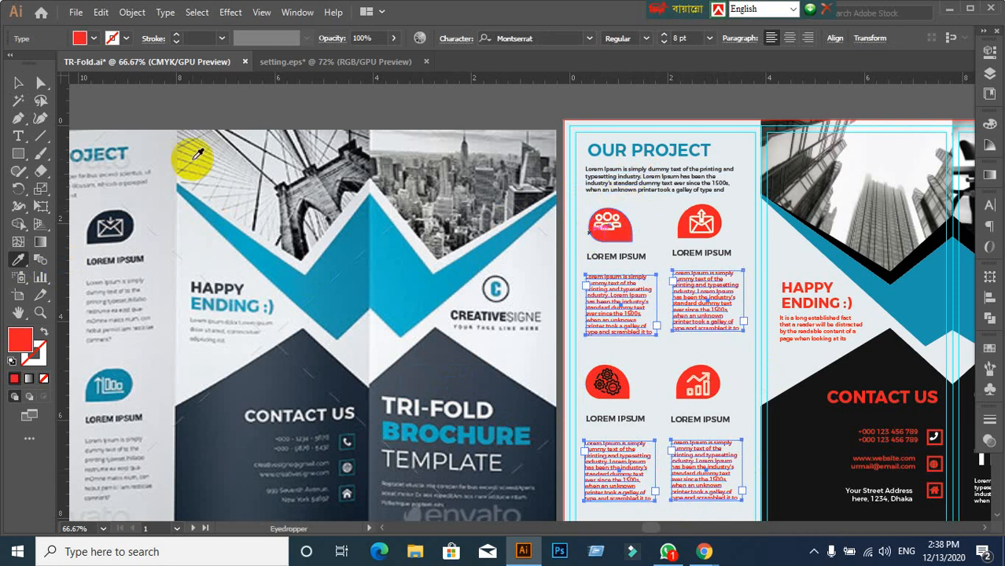
{"action": "left_click", "coordinate": [533, 126]}
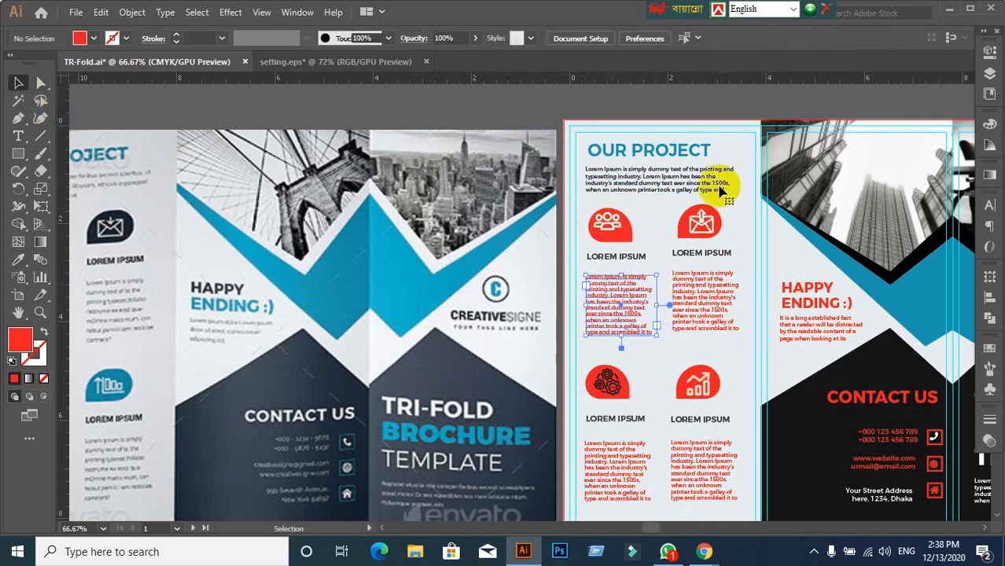
{"action": "left_click", "coordinate": [696, 184]}
- Try a slightly lighter dark gray for the paragraph fill, then cancel the Color Picker
{"action": "left_click", "coordinate": [13, 350]}
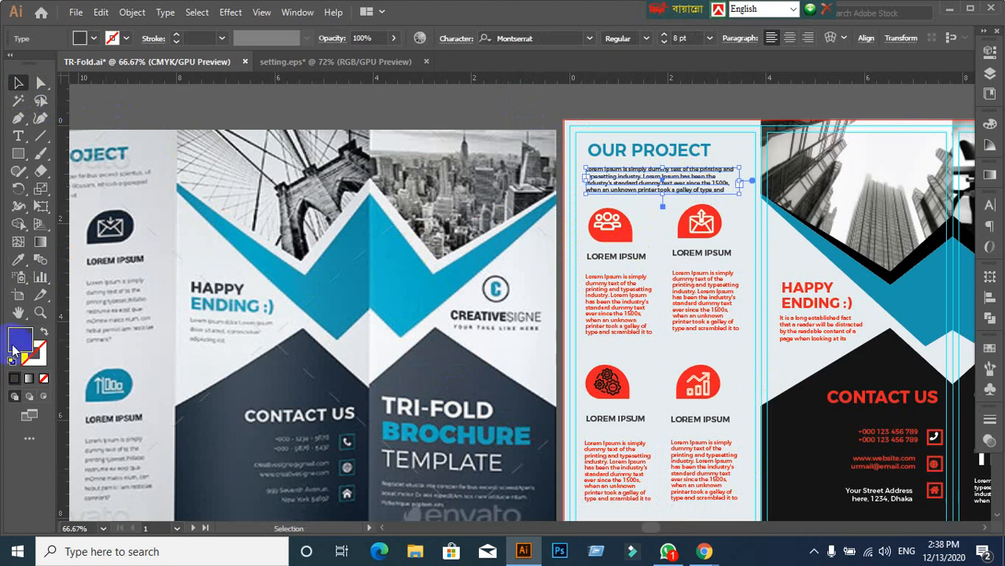
{"action": "double_click", "coordinate": [12, 350]}
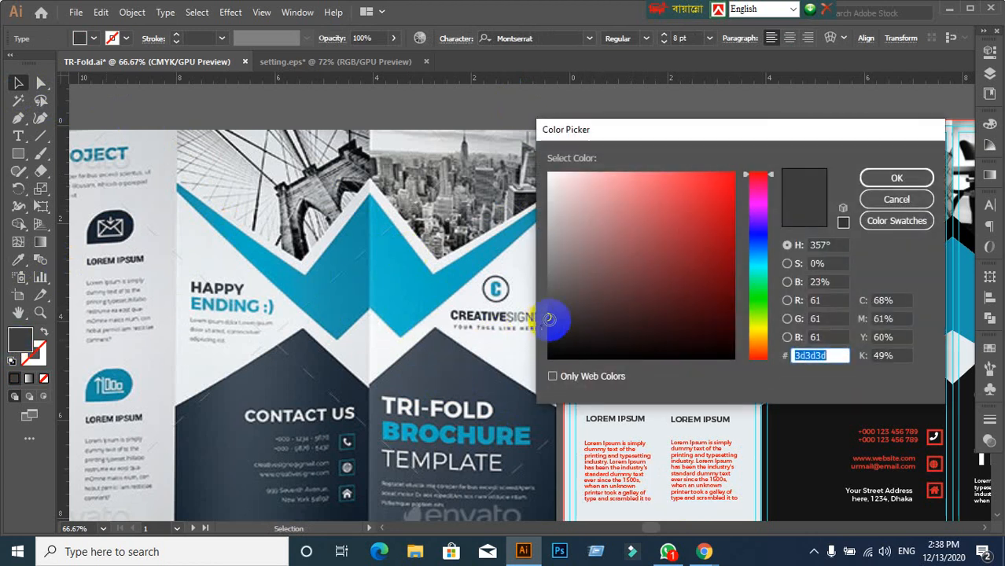
{"action": "left_click_drag", "start_coordinate": [549, 317], "coordinate": [539, 313]}
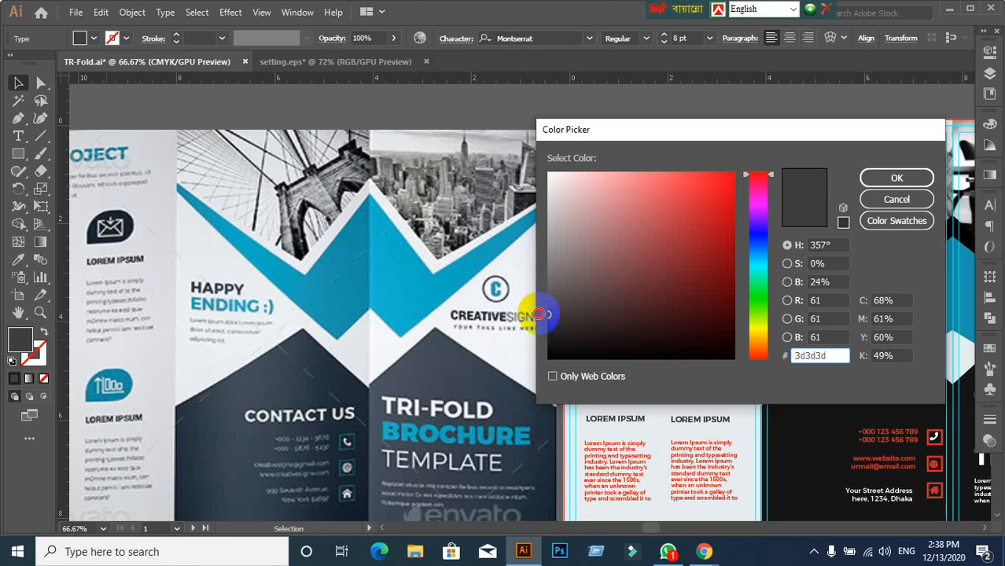
{"action": "left_click", "coordinate": [896, 198]}
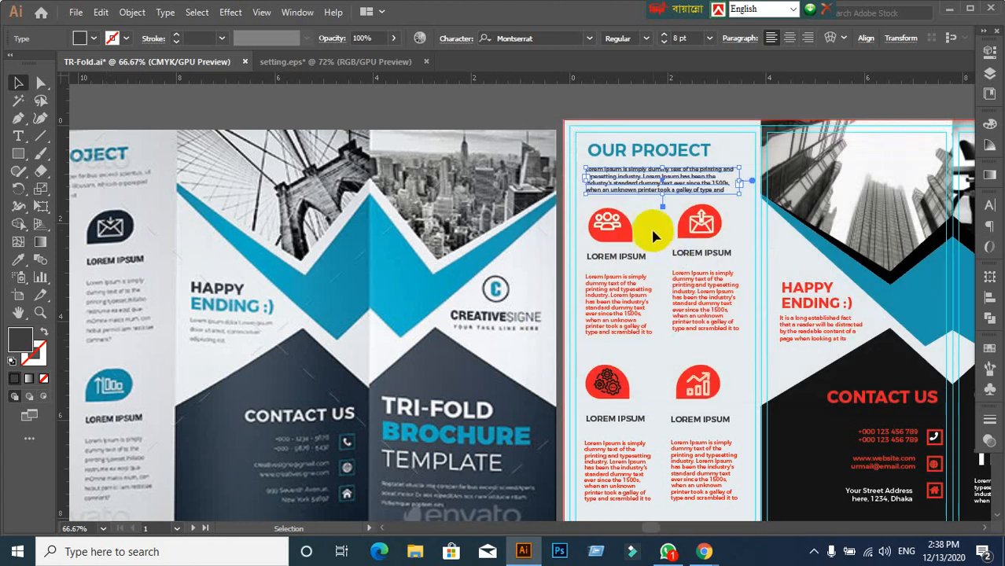
- Zoom in on the OUR PROJECT intro paragraph, select it, and inspect its fill without changes
{"action": "scroll", "coordinate": [633, 216], "scroll_direction": "up", "scroll_amount": 2}
{"action": "left_click_drag", "start_coordinate": [632, 201], "coordinate": [560, 346]}
{"action": "left_click", "coordinate": [355, 133]}
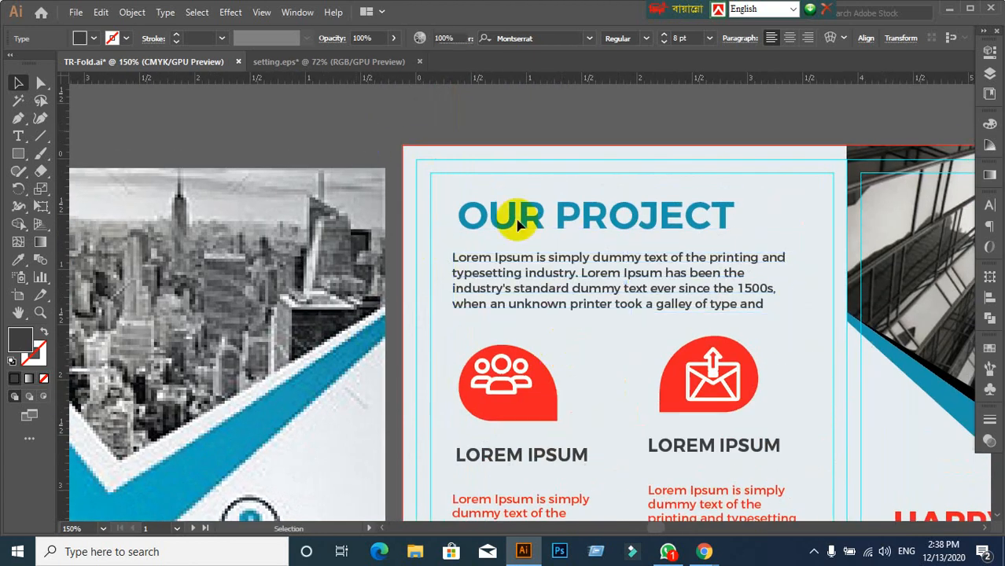
{"action": "left_click", "coordinate": [612, 280]}
{"action": "scroll", "coordinate": [579, 303], "scroll_direction": "down", "scroll_amount": 1}
{"action": "left_click_drag", "start_coordinate": [579, 303], "coordinate": [579, 195]}
{"action": "double_click", "coordinate": [20, 338]}
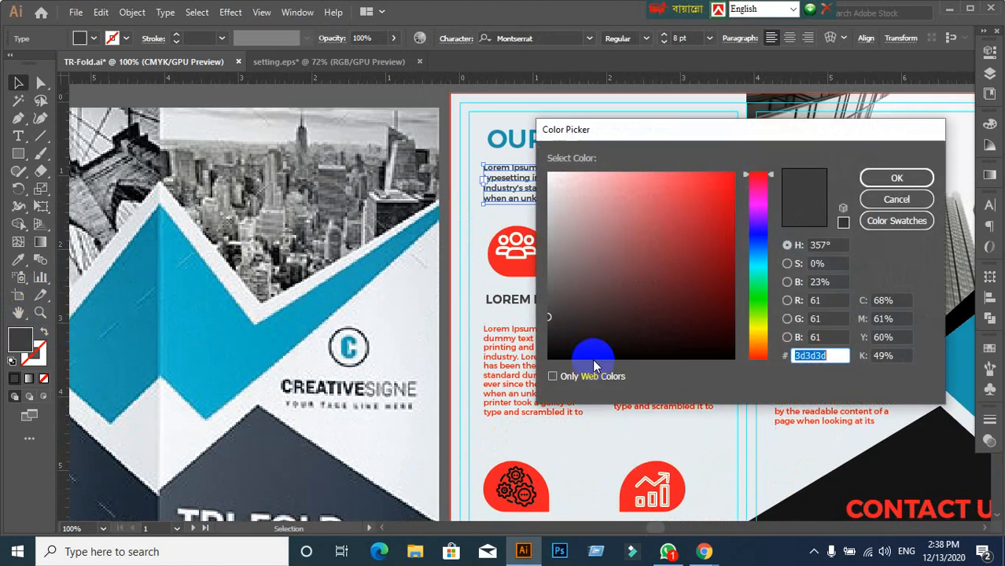
{"action": "left_click", "coordinate": [902, 201]}
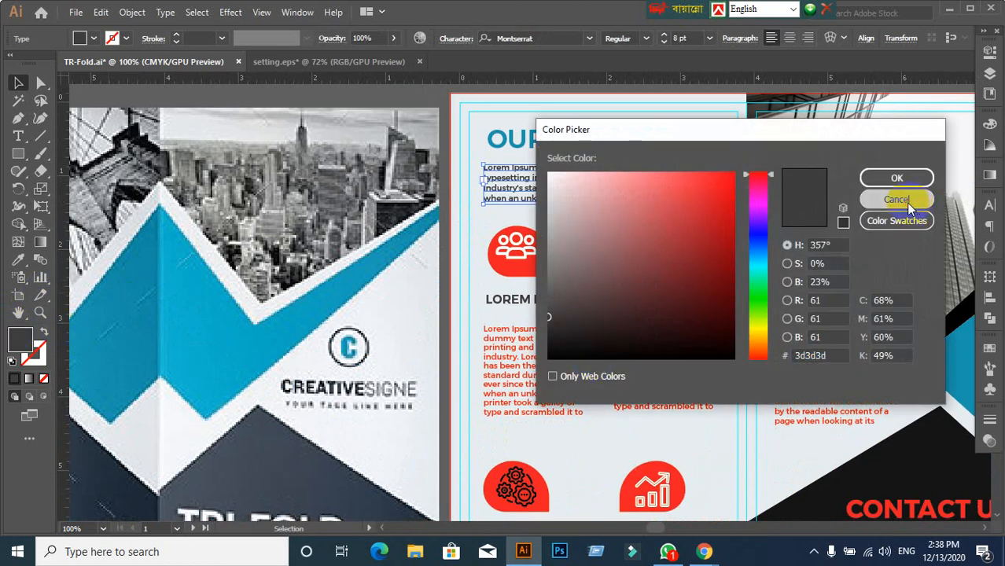
- Select the intro paragraph under OUR PROJECT and eyedrop the blue artwork colour onto it
{"action": "left_click", "coordinate": [511, 340]}
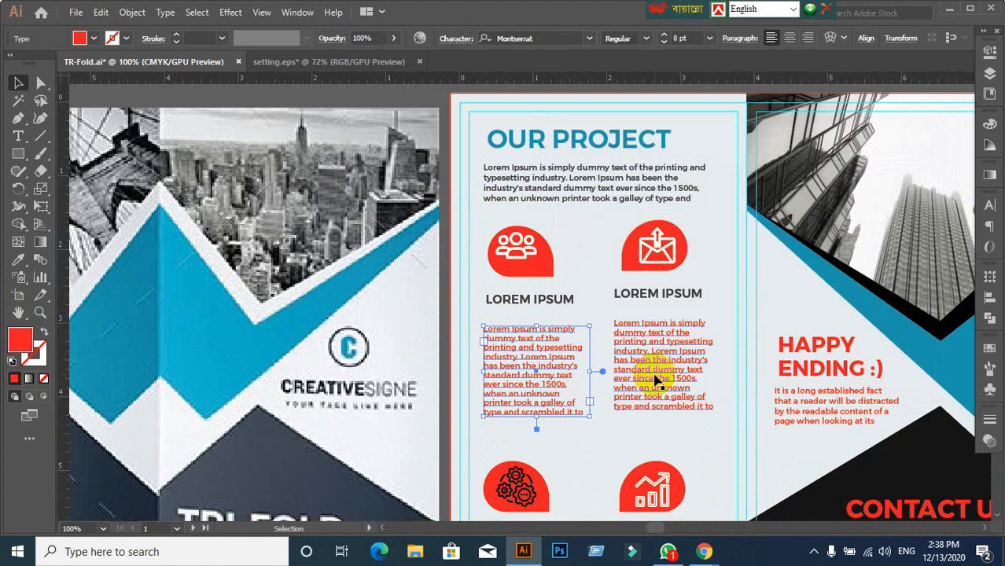
{"action": "scroll", "coordinate": [654, 380], "scroll_direction": "down", "scroll_amount": 1}
{"action": "left_click_drag", "start_coordinate": [663, 386], "coordinate": [634, 305]}
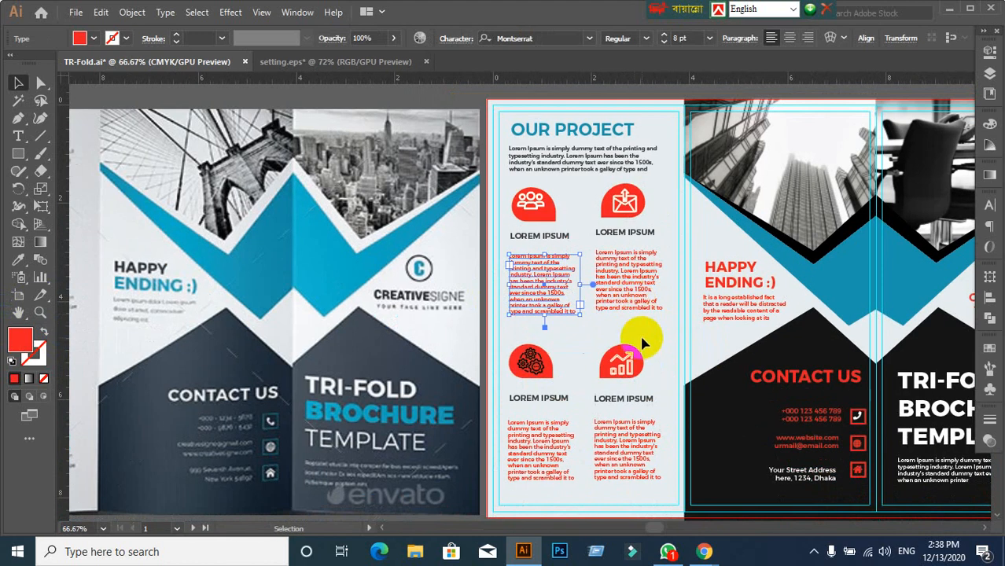
{"action": "left_click", "coordinate": [594, 157]}
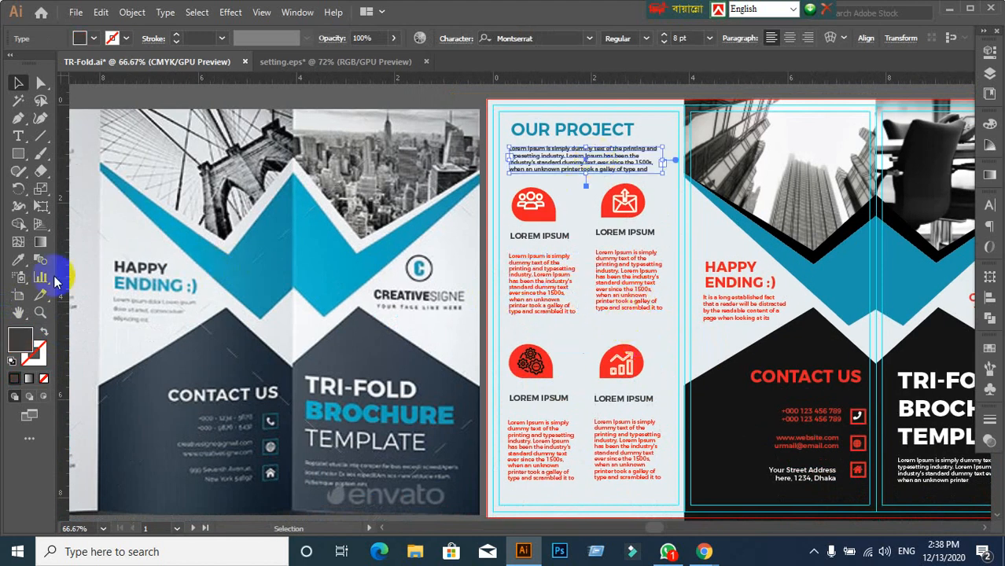
{"action": "left_click", "coordinate": [18, 261]}
{"action": "left_click", "coordinate": [843, 281]}
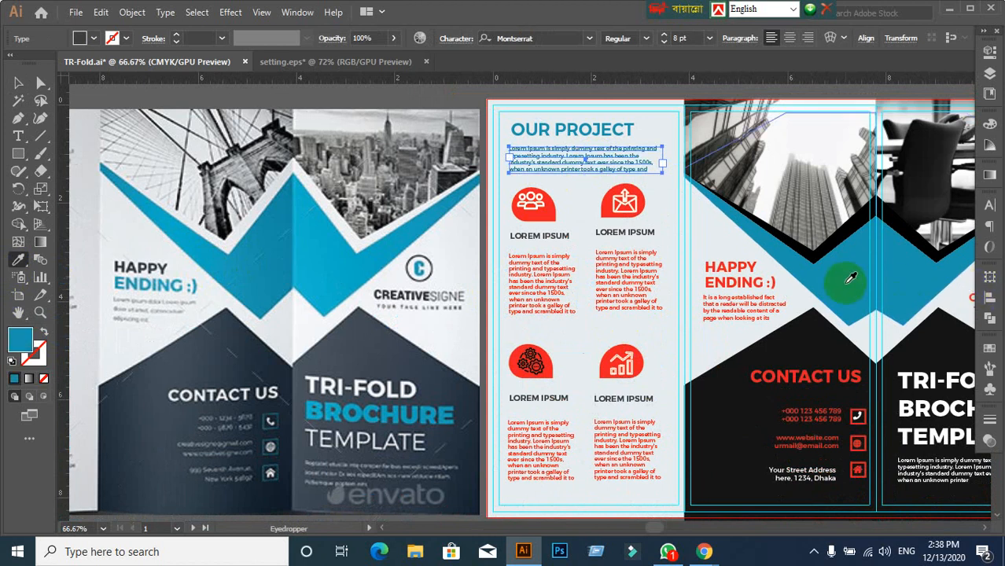
{"action": "left_click", "coordinate": [18, 84]}
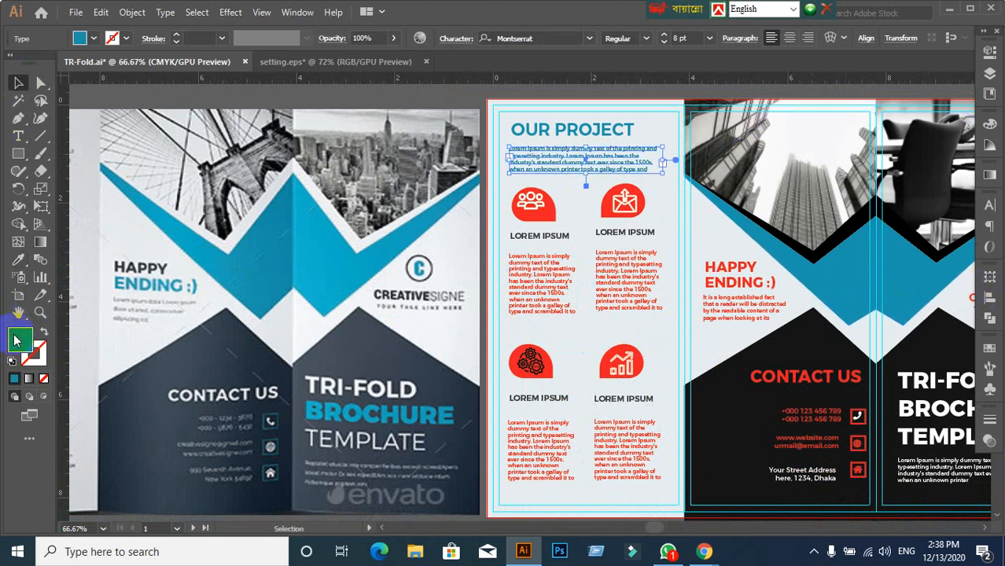
- Set the intro paragraph's fill to dark gray 424242 in the Color Picker
{"action": "double_click", "coordinate": [18, 340]}
{"action": "left_click_drag", "start_coordinate": [619, 292], "coordinate": [531, 320]}
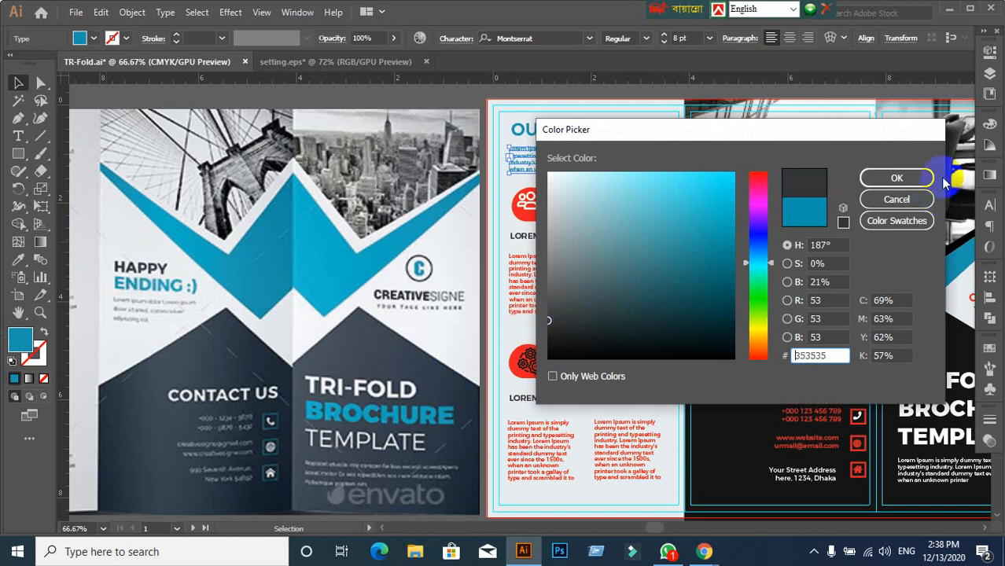
{"action": "left_click", "coordinate": [897, 176]}
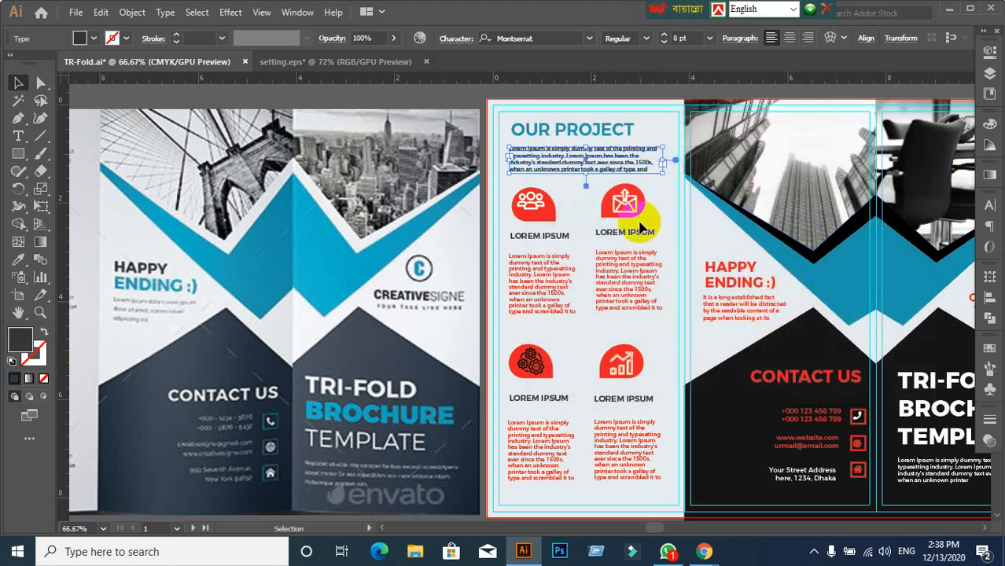
{"action": "double_click", "coordinate": [19, 340]}
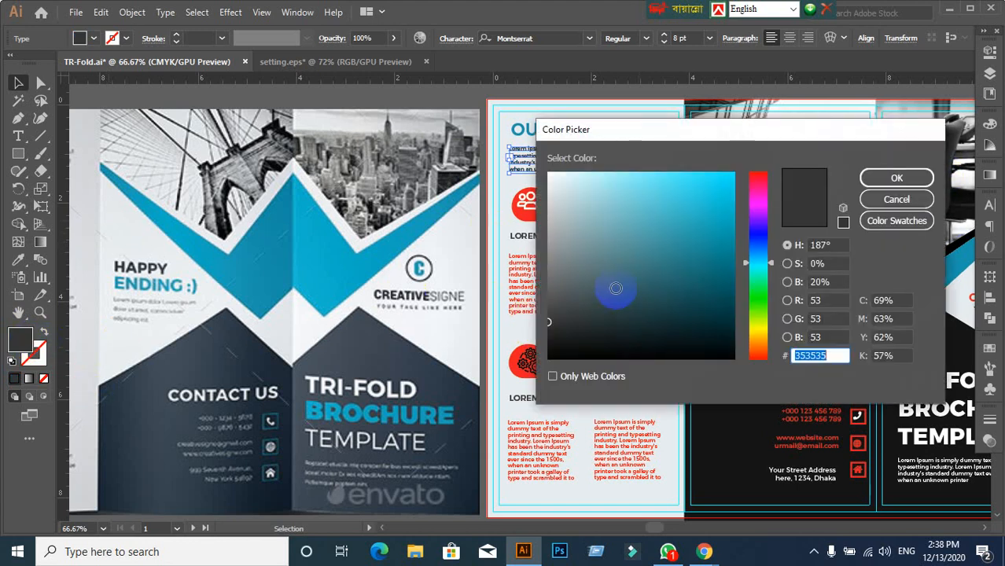
{"action": "mouse_move", "coordinate": [548, 322]}
{"action": "left_mouse_down"}
{"action": "mouse_move", "coordinate": [544, 282]}
{"action": "mouse_move", "coordinate": [548, 310]}
{"action": "left_mouse_up"}
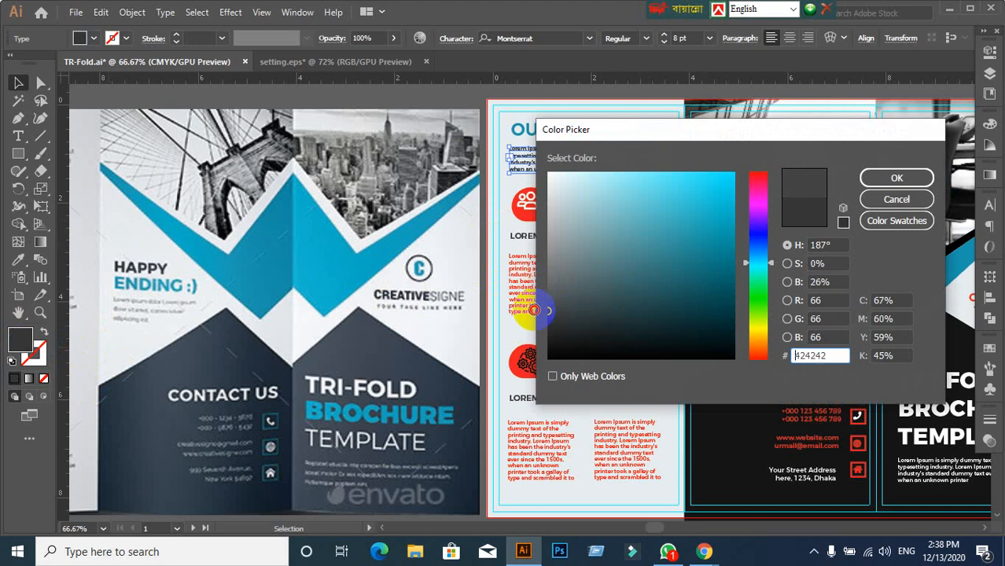
{"action": "left_click", "coordinate": [893, 174]}
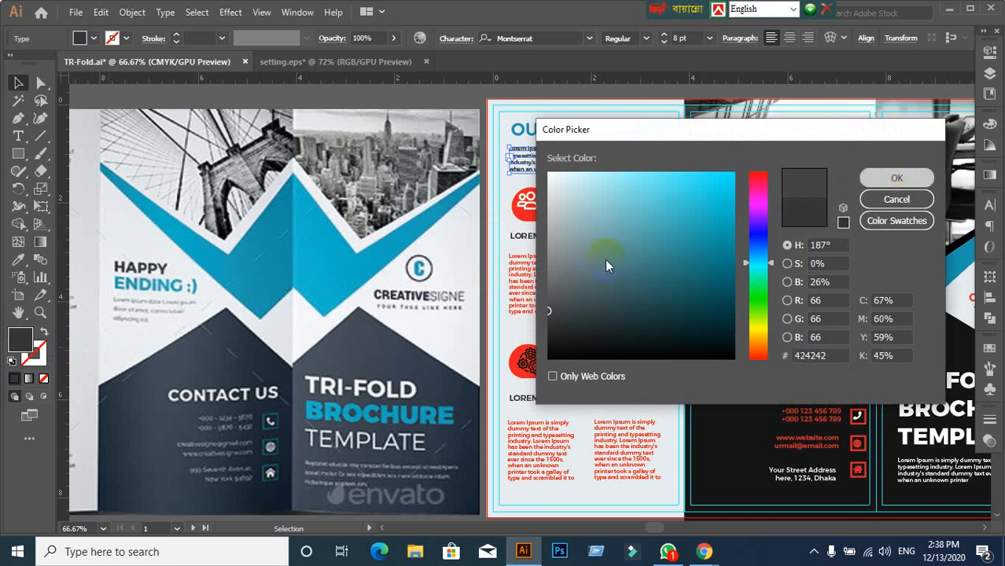
{"action": "double_click", "coordinate": [26, 340]}
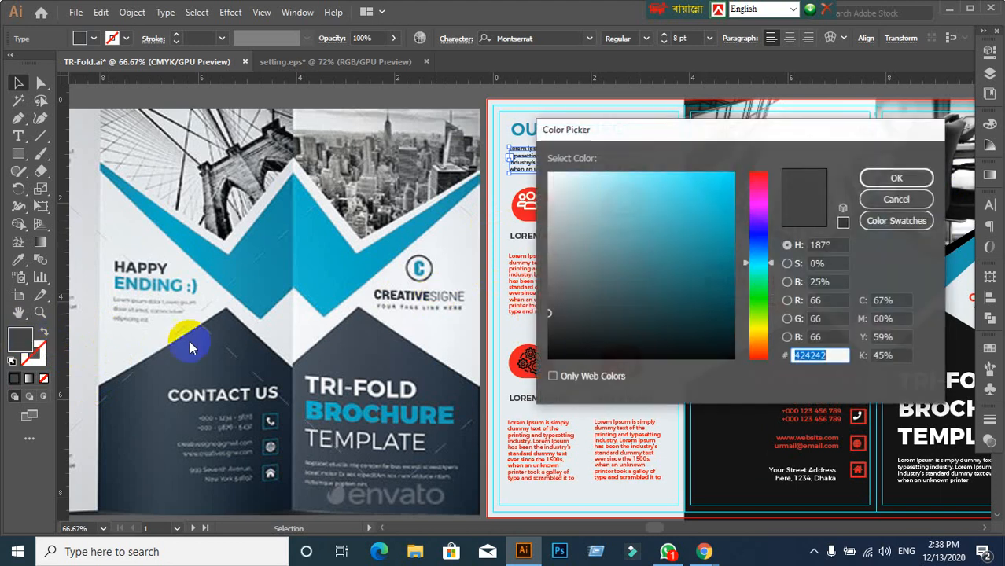
{"action": "left_click", "coordinate": [892, 175]}
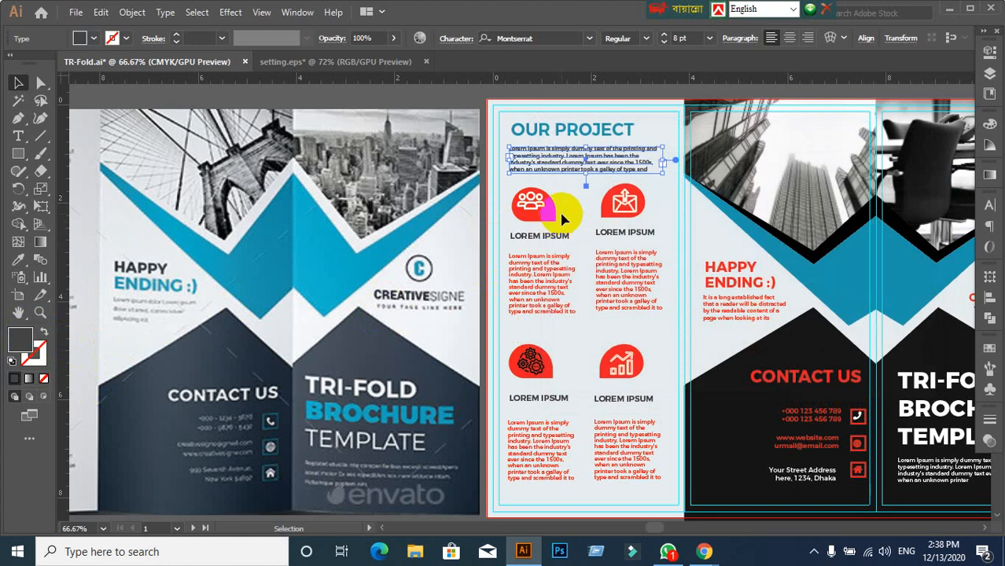
- Reselect the intro paragraph and reopen its fill Color Picker, now showing 434343
{"action": "scroll", "coordinate": [460, 113], "scroll_direction": "up", "scroll_amount": 2}
{"action": "key", "text": "ctrl+shift+a"}
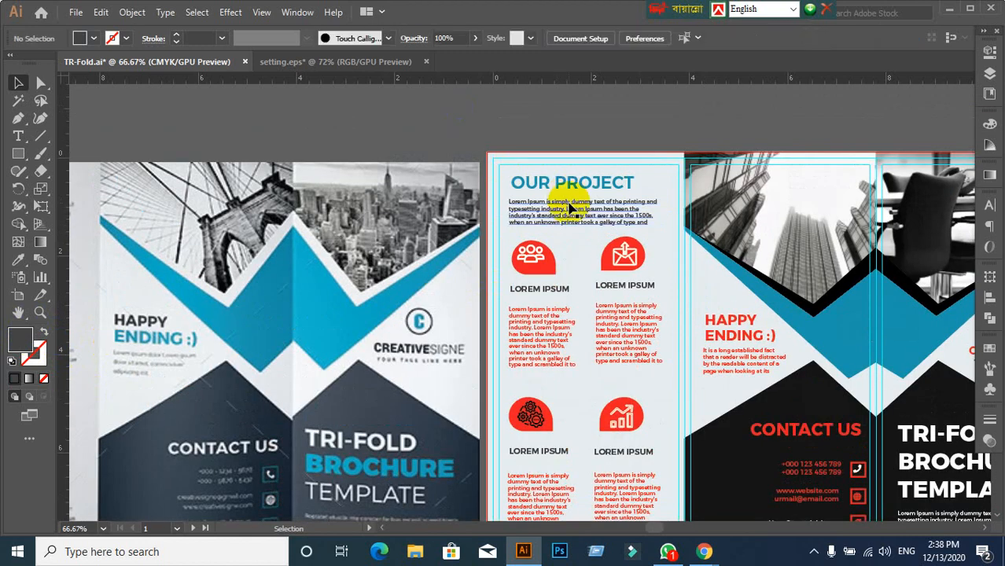
{"action": "left_click", "coordinate": [571, 206]}
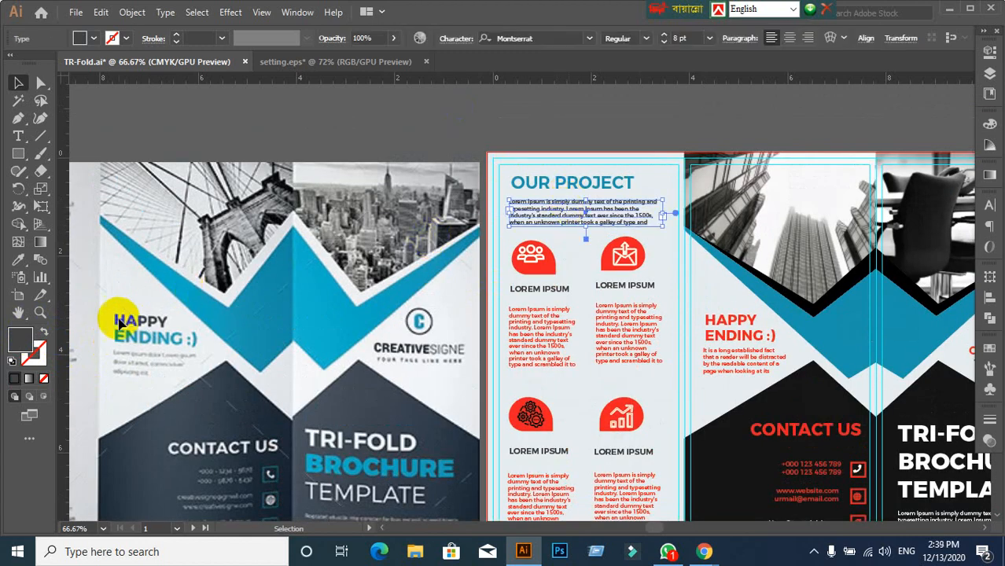
{"action": "double_click", "coordinate": [26, 344]}
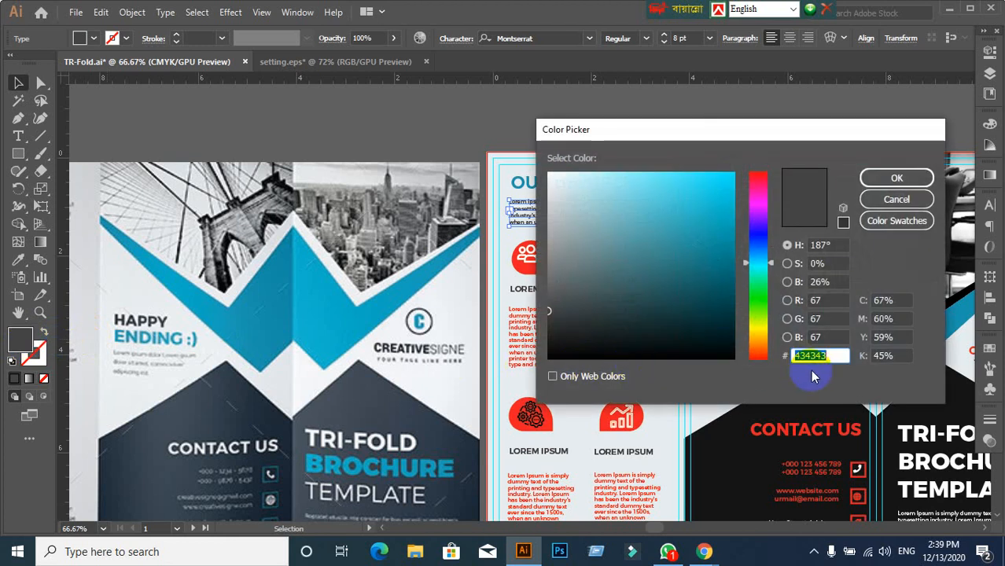
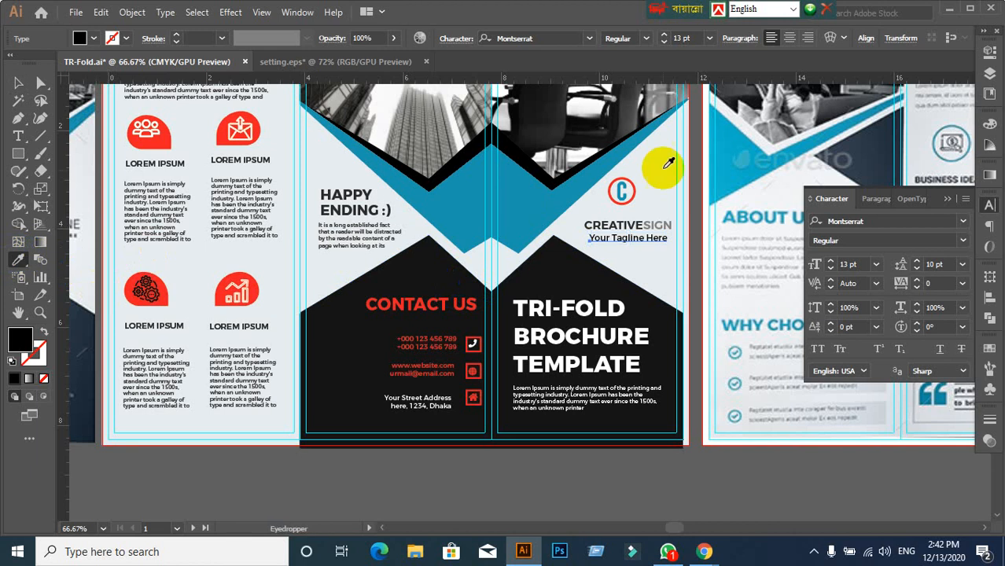
- Colour the tagline with the chevron's blue, then inspect the HAPPY ENDING paragraph's fill colour
{"action": "left_click", "coordinate": [457, 207]}
{"action": "left_click", "coordinate": [18, 82]}
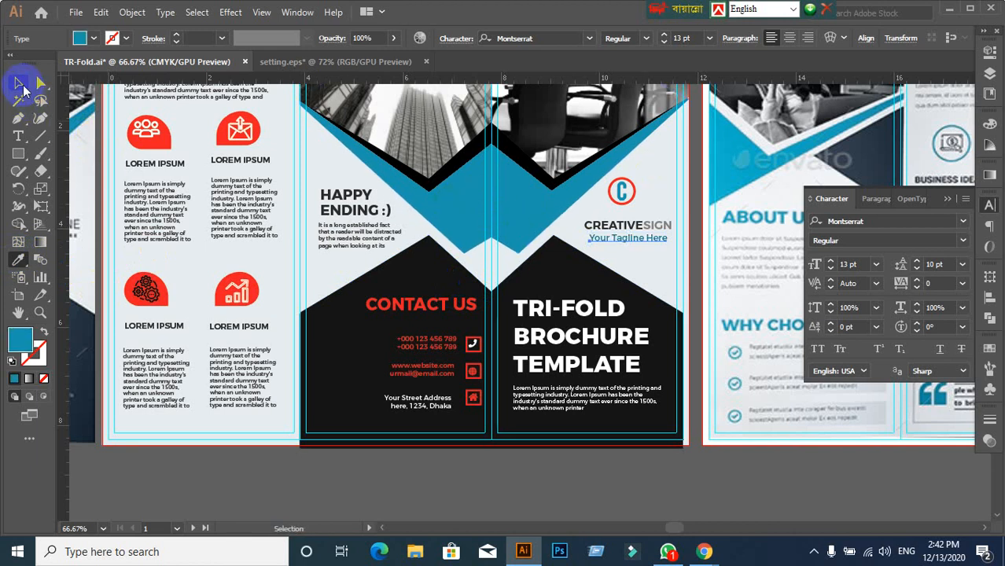
{"action": "left_click", "coordinate": [331, 237]}
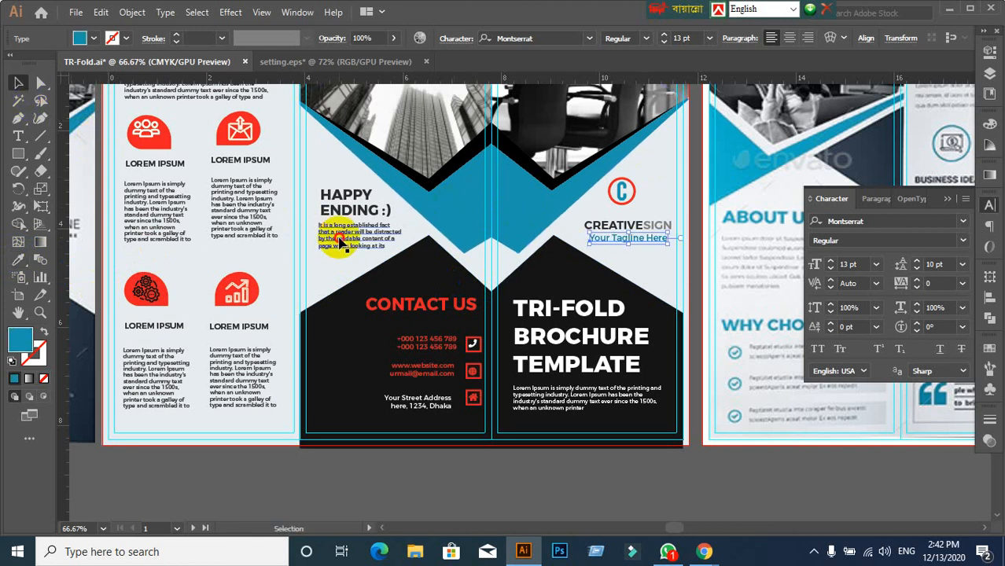
{"action": "double_click", "coordinate": [26, 343]}
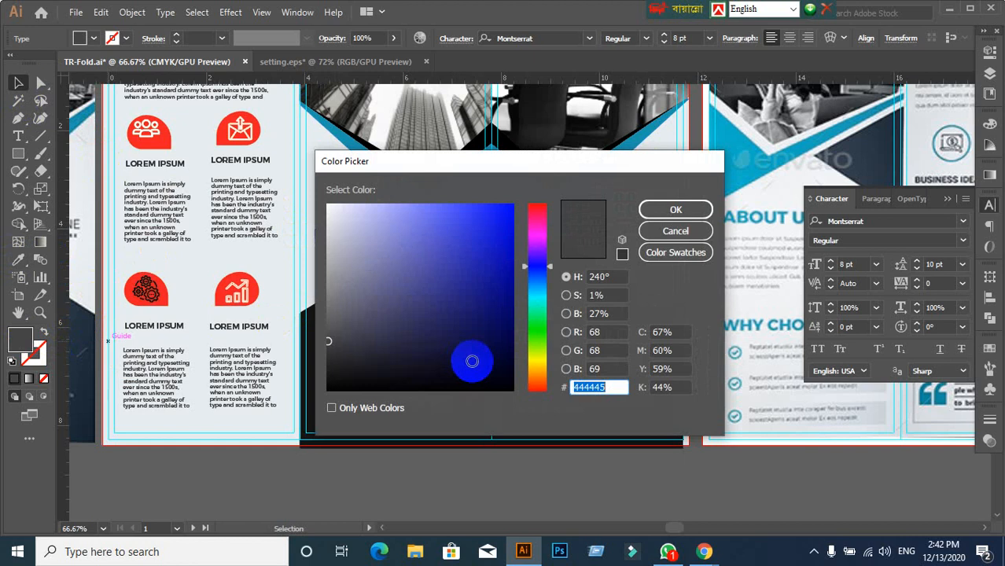
{"action": "left_click", "coordinate": [676, 232]}
- Check the fill colour of the body text under the second LOREM IPSUM
{"action": "left_click", "coordinate": [231, 218]}
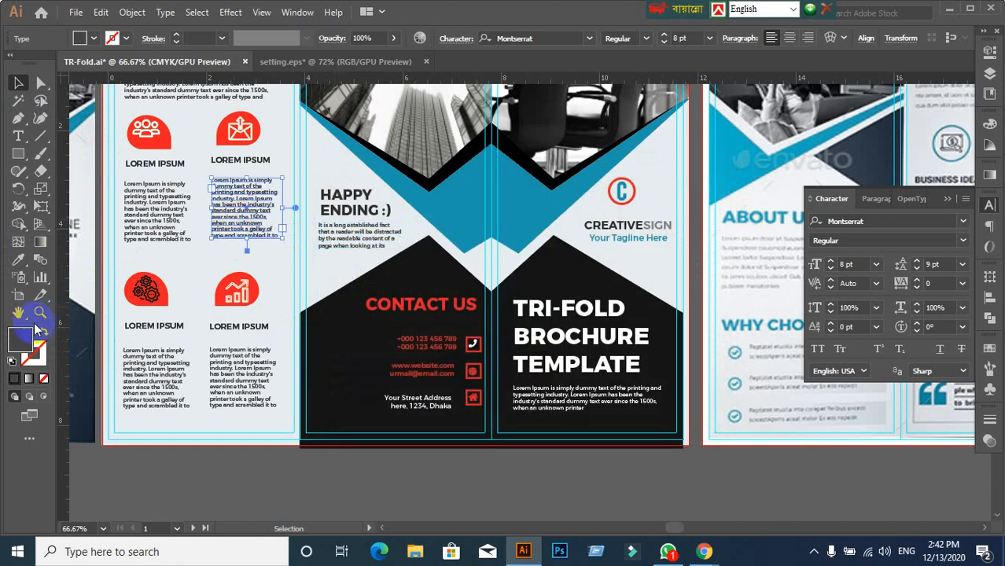
{"action": "double_click", "coordinate": [22, 346]}
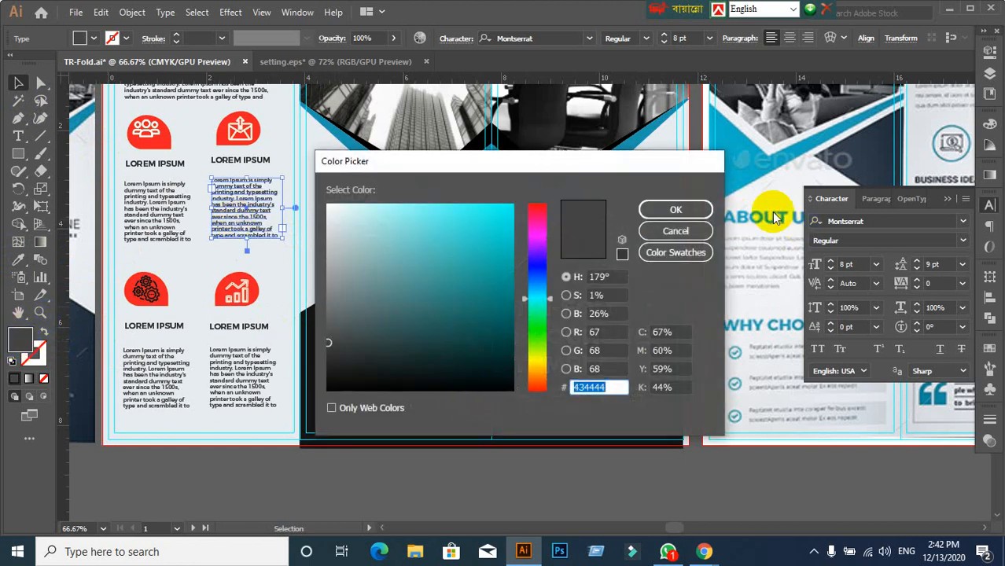
{"action": "left_click", "coordinate": [692, 230]}
{"action": "left_click", "coordinate": [350, 238]}
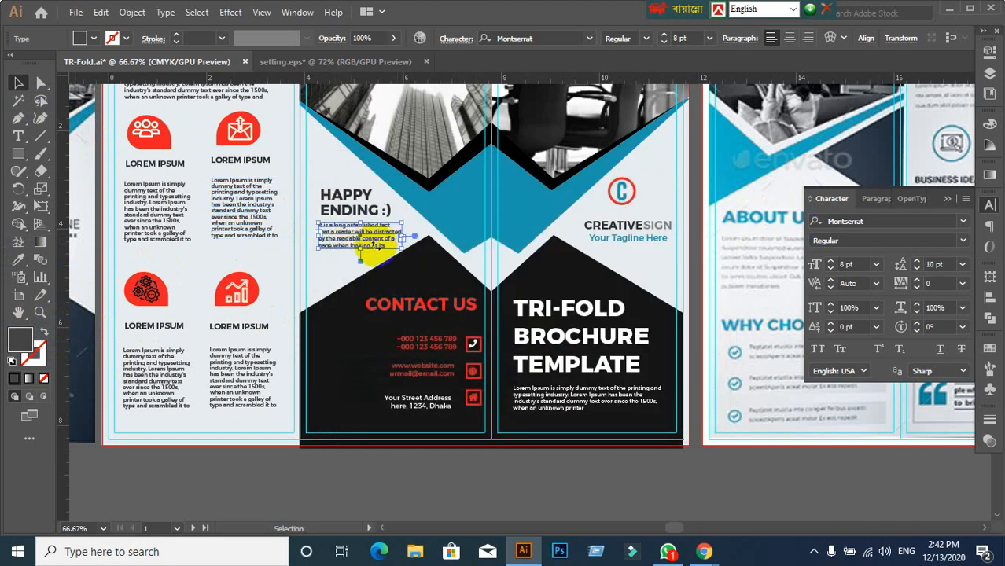
{"action": "left_click", "coordinate": [17, 260]}
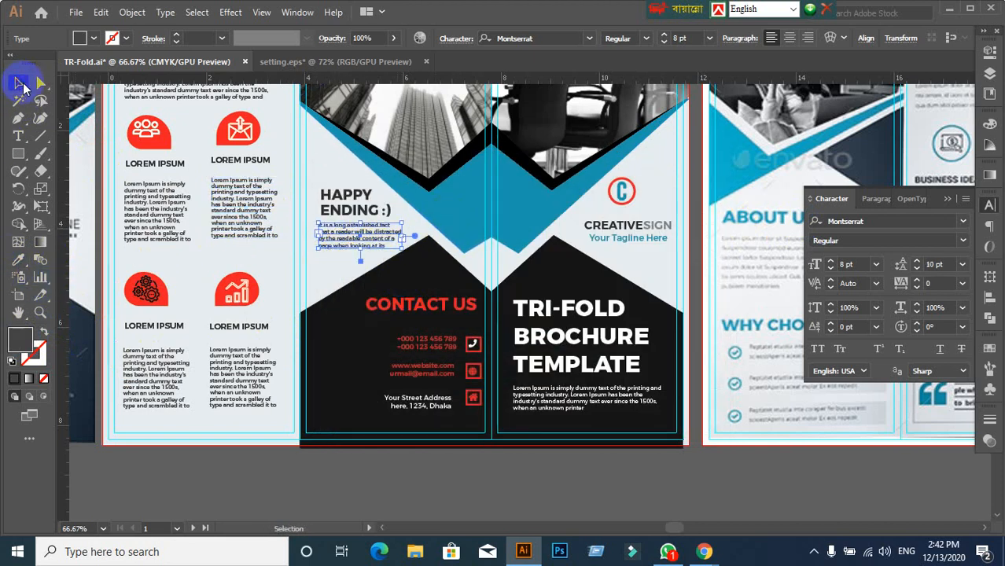
- Check the first LOREM IPSUM body text and HAPPY ENDING paragraph fills, keeping them dark gray
{"action": "left_click", "coordinate": [139, 206]}
{"action": "left_click", "coordinate": [19, 340]}
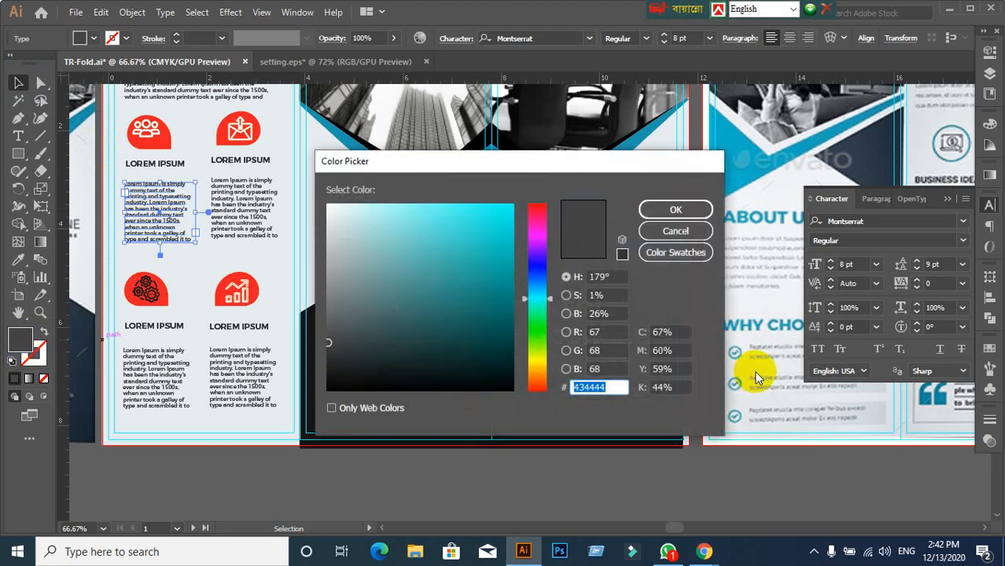
{"action": "left_click", "coordinate": [692, 209]}
{"action": "left_click", "coordinate": [364, 236]}
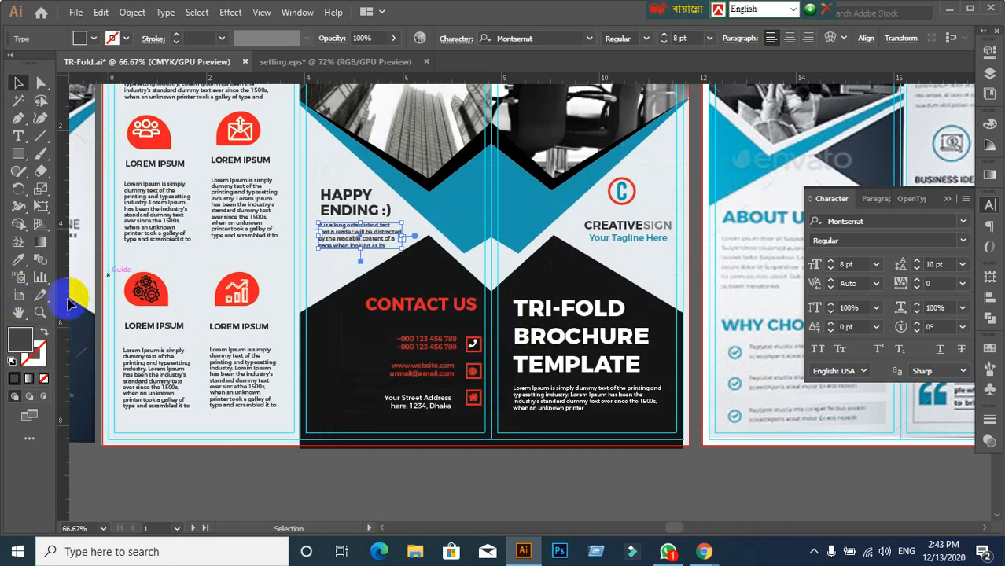
{"action": "double_click", "coordinate": [32, 347]}
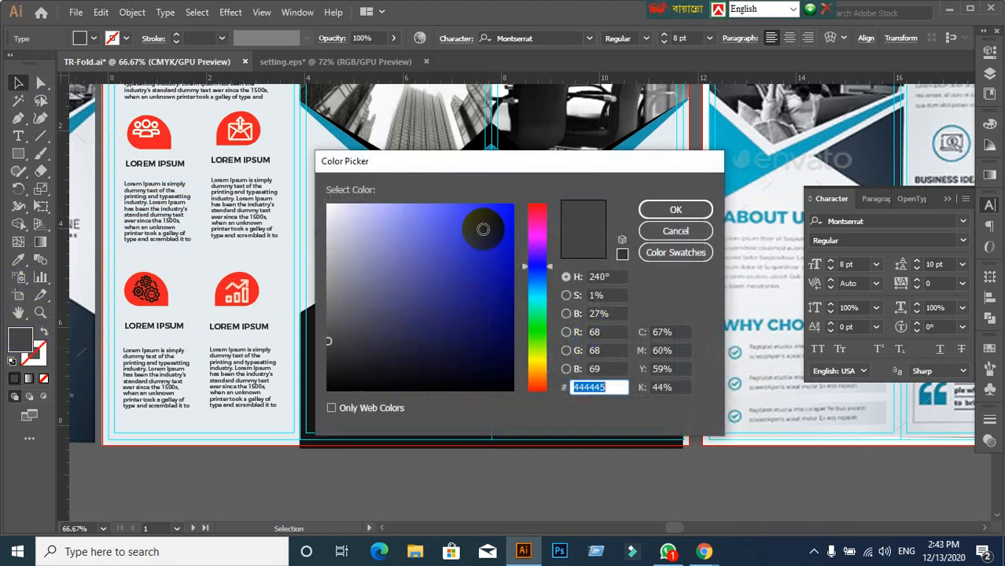
{"action": "left_click", "coordinate": [674, 230]}
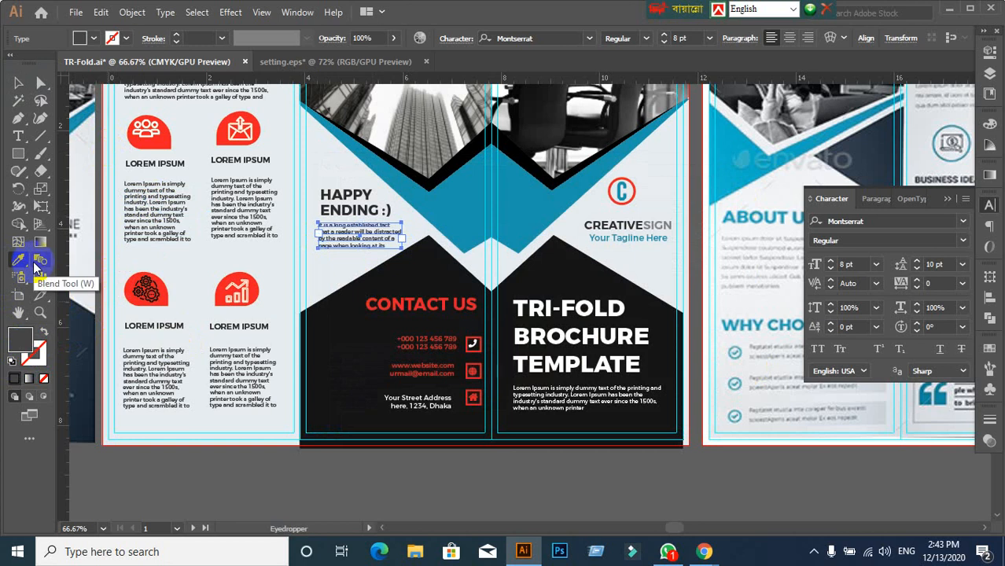
- Return the paragraph that turned blue to dark grey 434444
{"action": "left_click", "coordinate": [455, 205]}
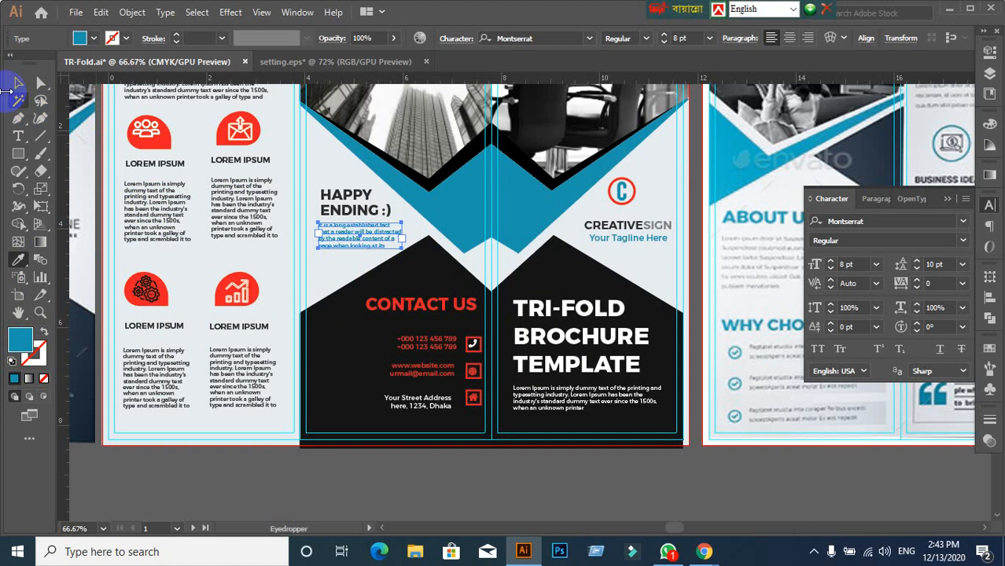
{"action": "left_click", "coordinate": [17, 83]}
{"action": "double_click", "coordinate": [26, 342]}
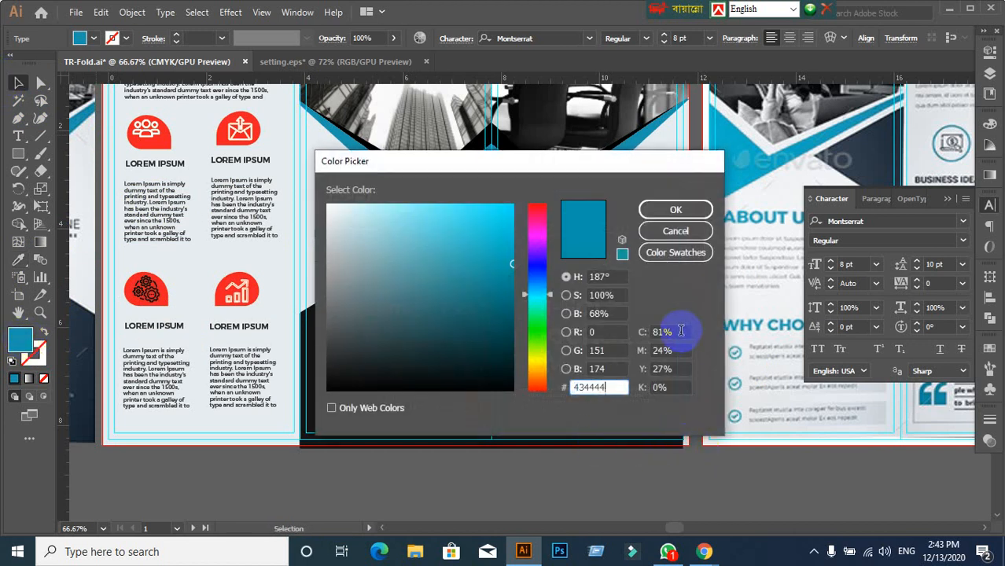
{"action": "left_click", "coordinate": [683, 209]}
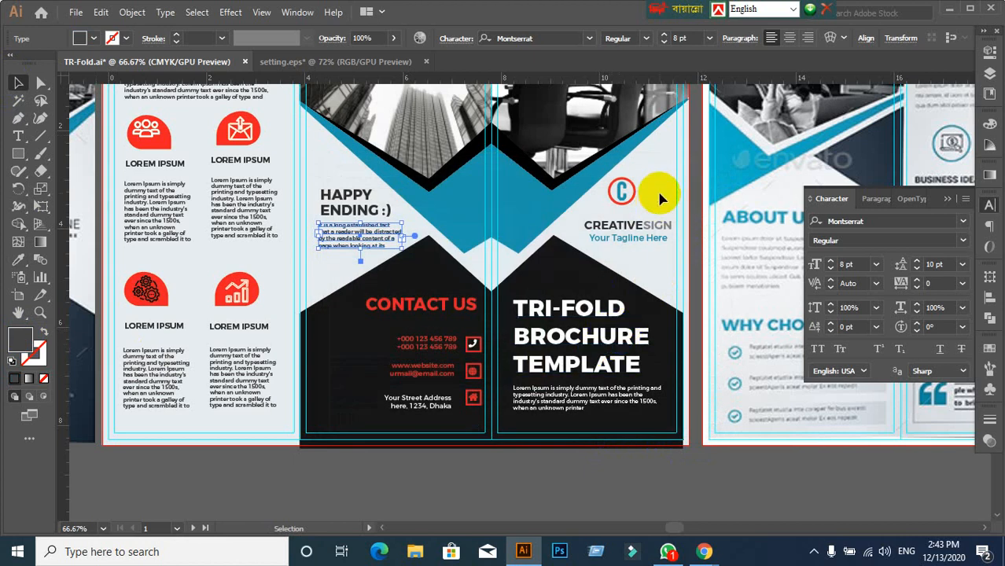
- Inspect the HAPPY ENDING paragraph's fill colour for reference
{"action": "left_click", "coordinate": [634, 283]}
{"action": "scroll", "coordinate": [639, 282], "scroll_direction": "up", "scroll_amount": 1}
{"action": "scroll", "coordinate": [640, 282], "scroll_direction": "down", "scroll_amount": 1}
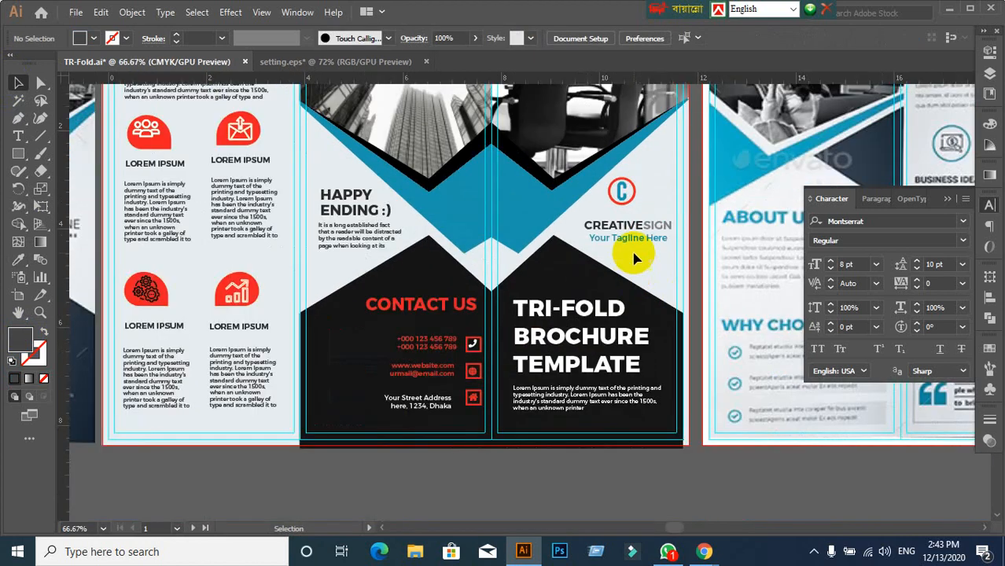
{"action": "left_click", "coordinate": [636, 243]}
{"action": "left_click", "coordinate": [364, 242]}
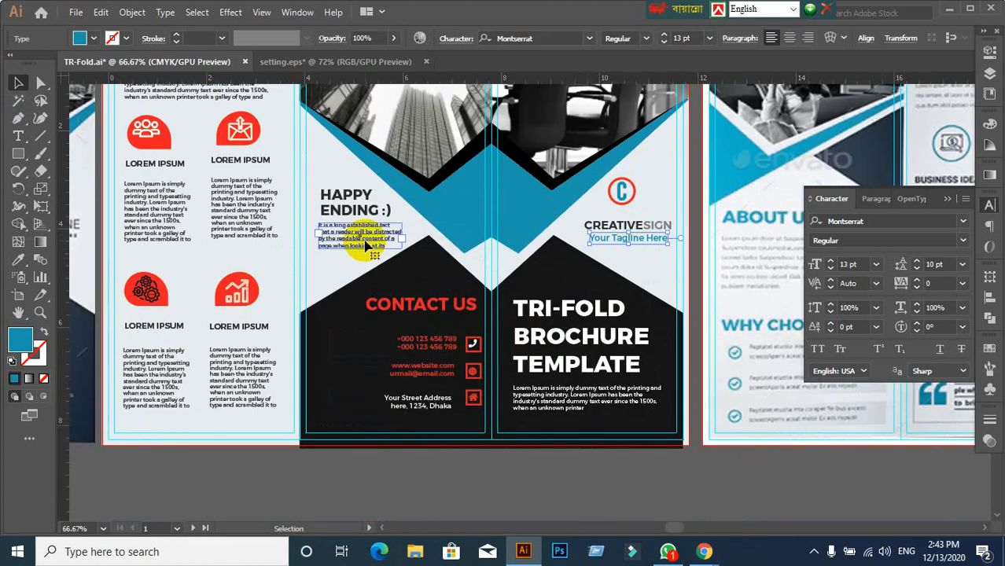
{"action": "double_click", "coordinate": [11, 343]}
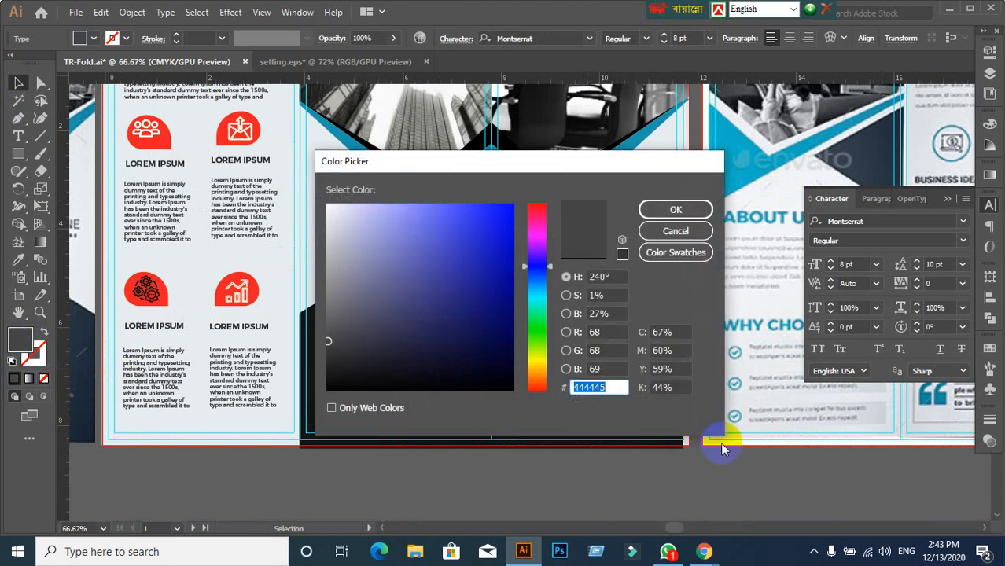
{"action": "left_click", "coordinate": [676, 209]}
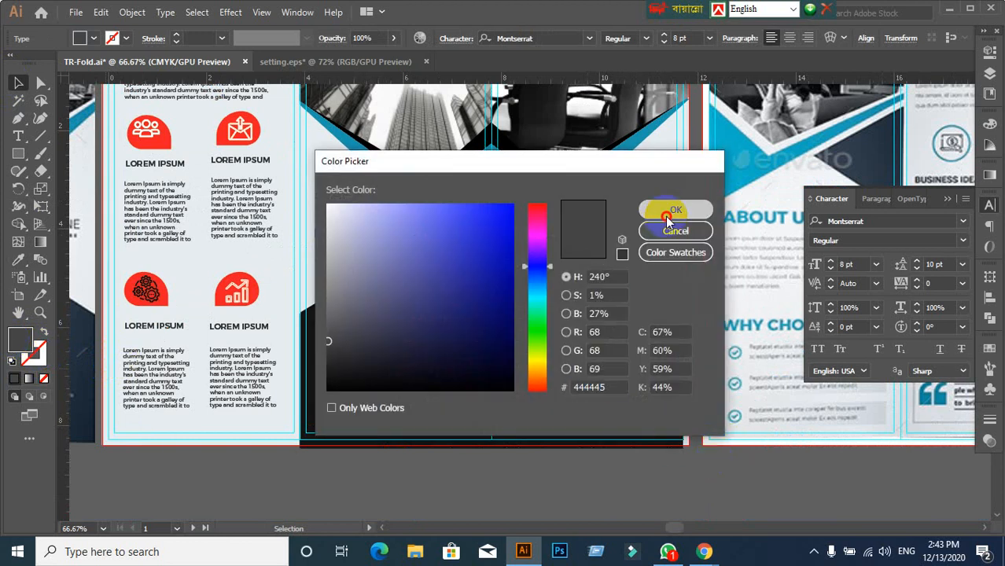
- Set the 'Your Tagline Here' fill to dark grey 444445
{"action": "left_click", "coordinate": [638, 241]}
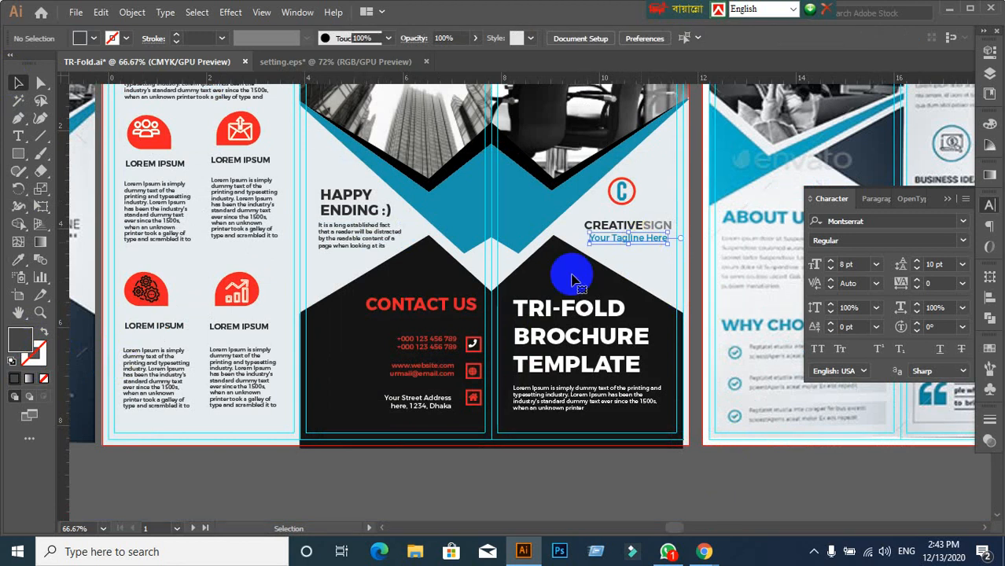
{"action": "double_click", "coordinate": [19, 344]}
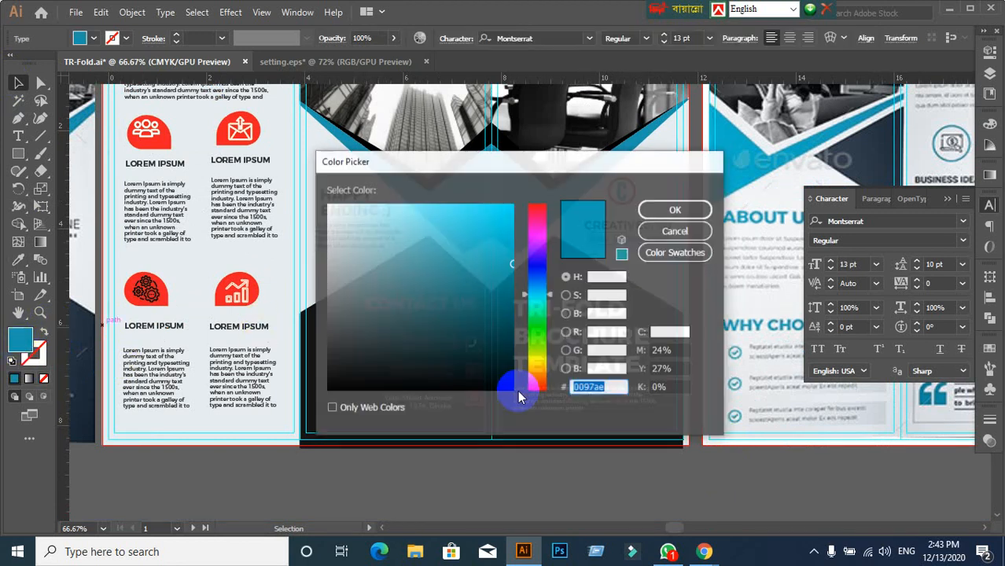
{"action": "type", "text": "444445"}
{"action": "left_click", "coordinate": [694, 213]}
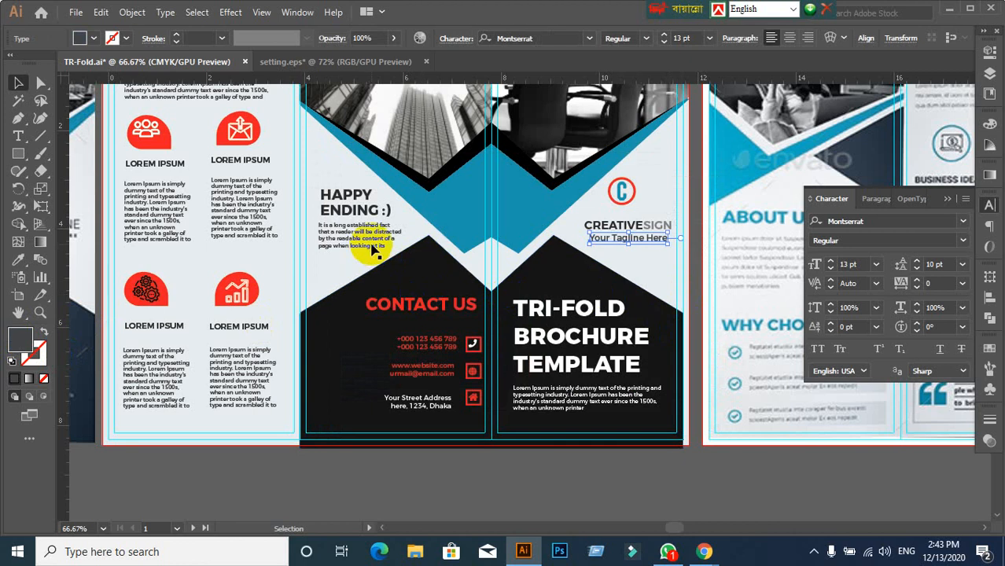
{"action": "left_click", "coordinate": [374, 248]}
{"action": "left_click", "coordinate": [239, 219]}
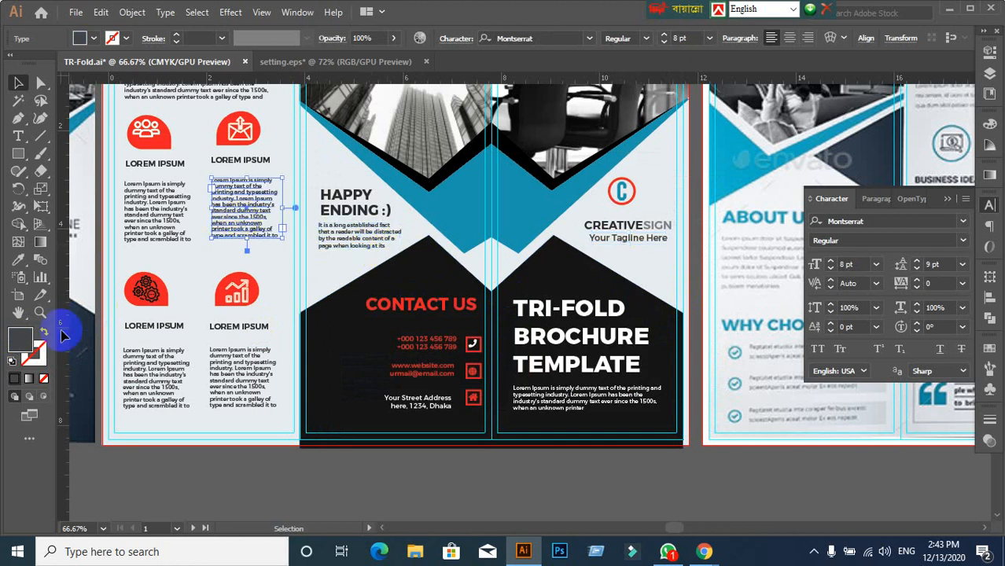
{"action": "double_click", "coordinate": [19, 336]}
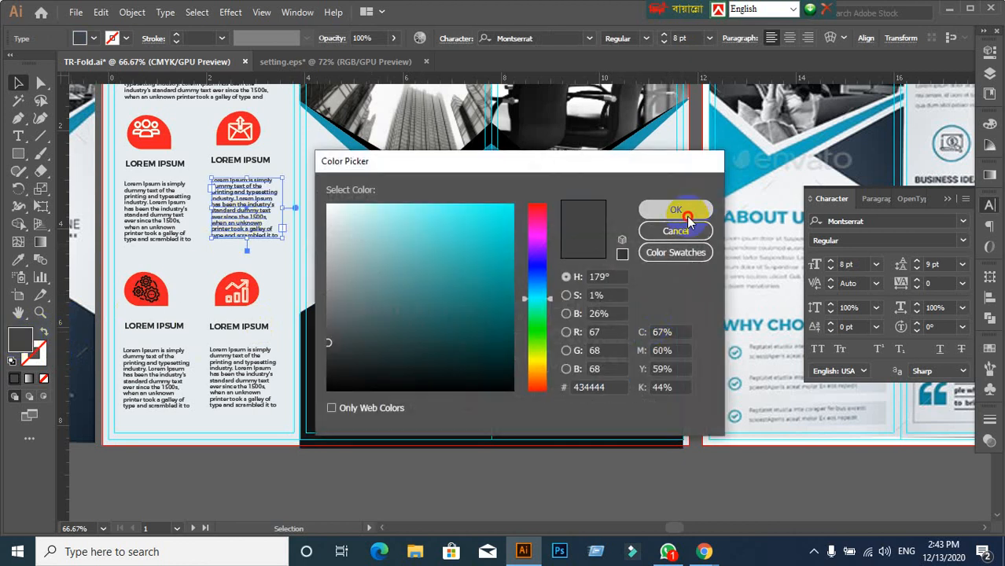
{"action": "left_click", "coordinate": [676, 211]}
{"action": "left_click", "coordinate": [351, 240]}
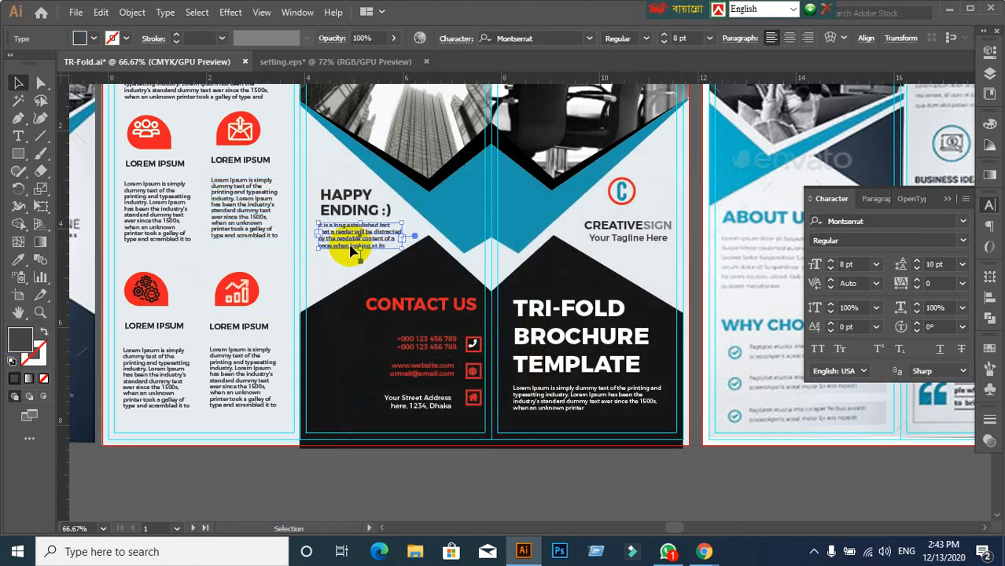
{"action": "double_click", "coordinate": [20, 341]}
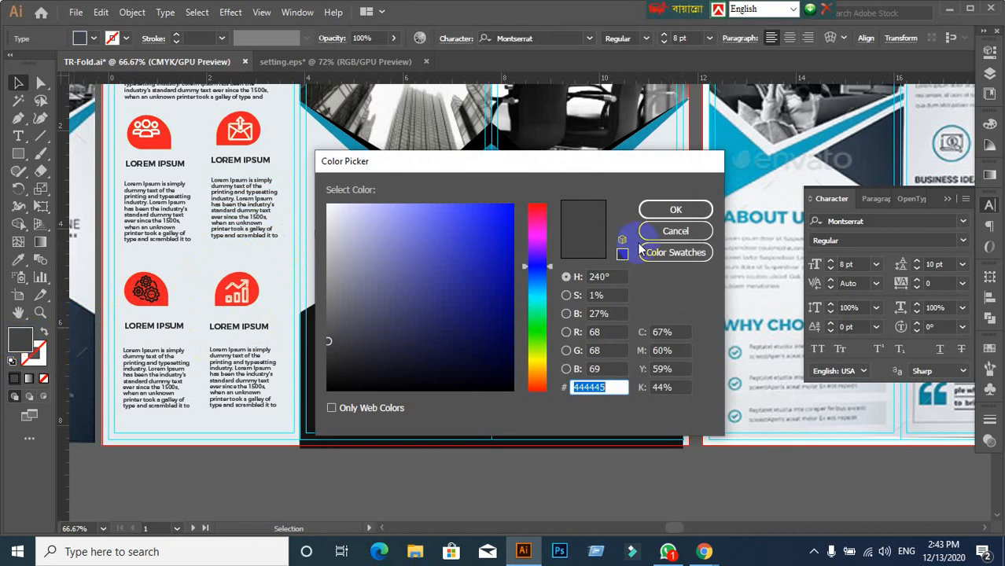
{"action": "left_click", "coordinate": [664, 232]}
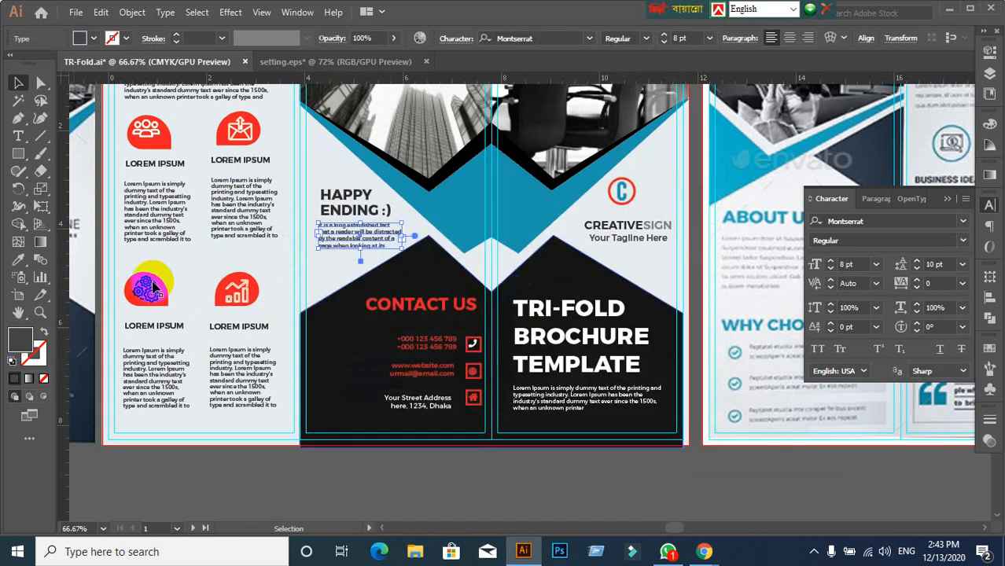
{"action": "left_click", "coordinate": [169, 228]}
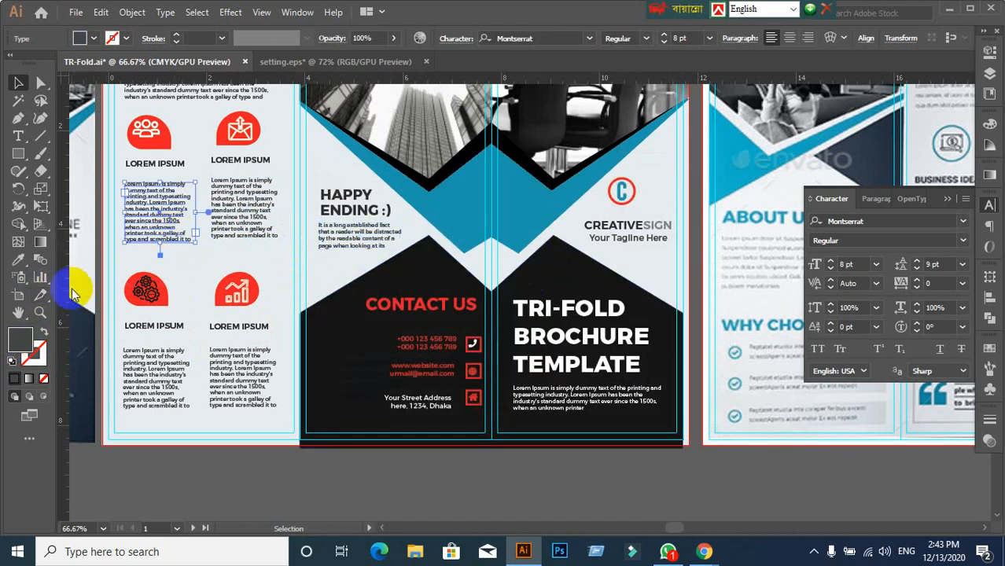
{"action": "double_click", "coordinate": [22, 340]}
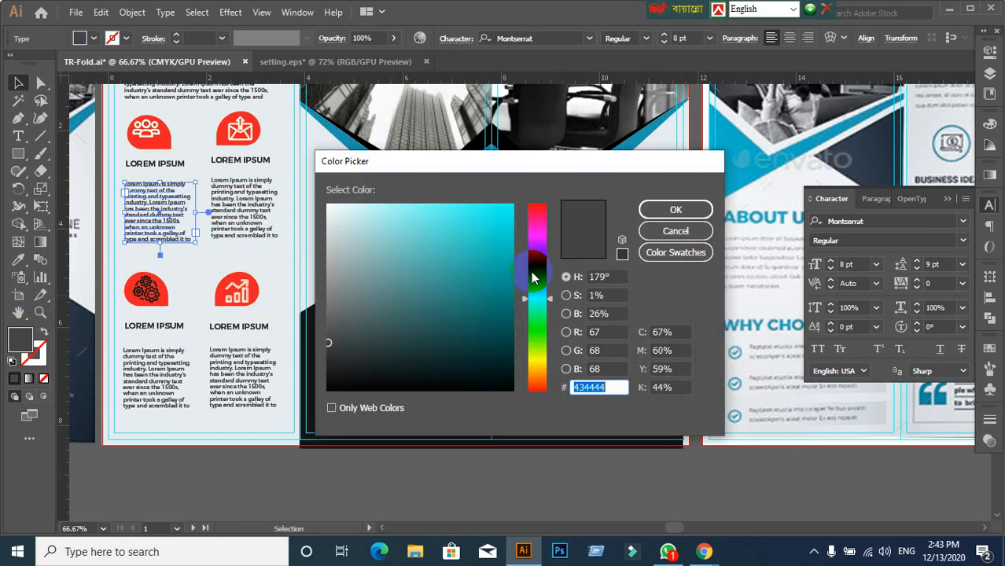
{"action": "left_click", "coordinate": [685, 238]}
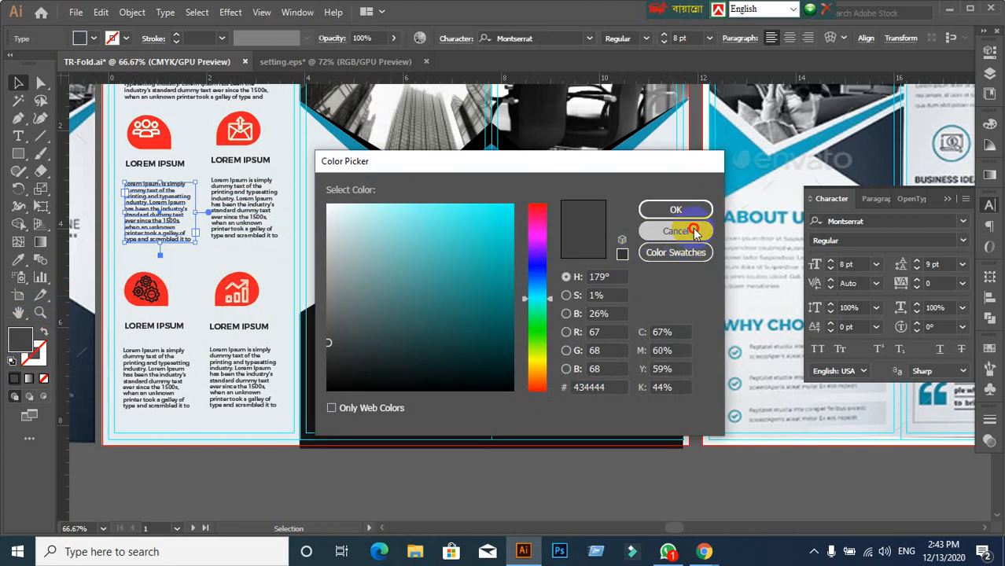
{"action": "left_click", "coordinate": [380, 240]}
{"action": "left_click", "coordinate": [23, 350]}
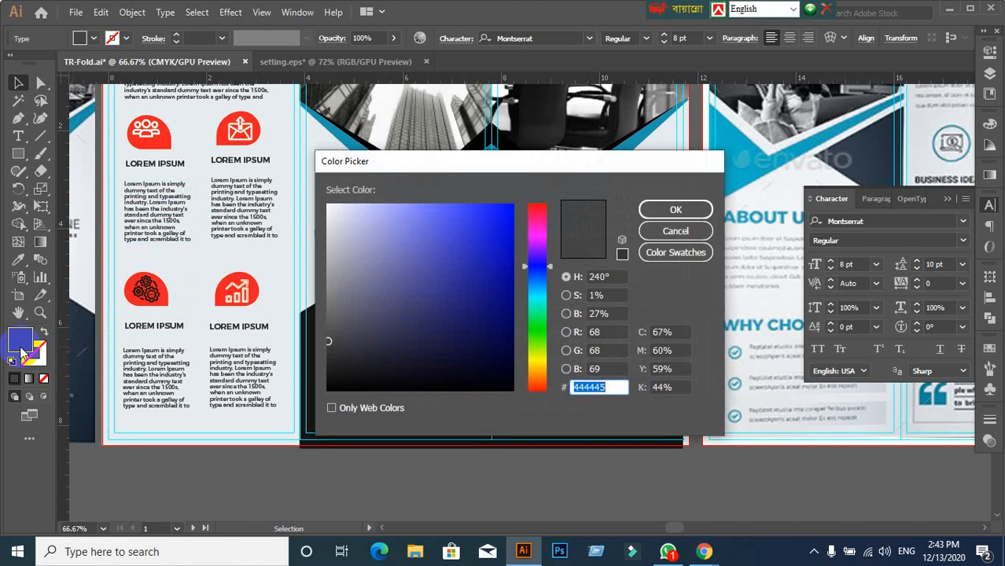
{"action": "left_click", "coordinate": [705, 234]}
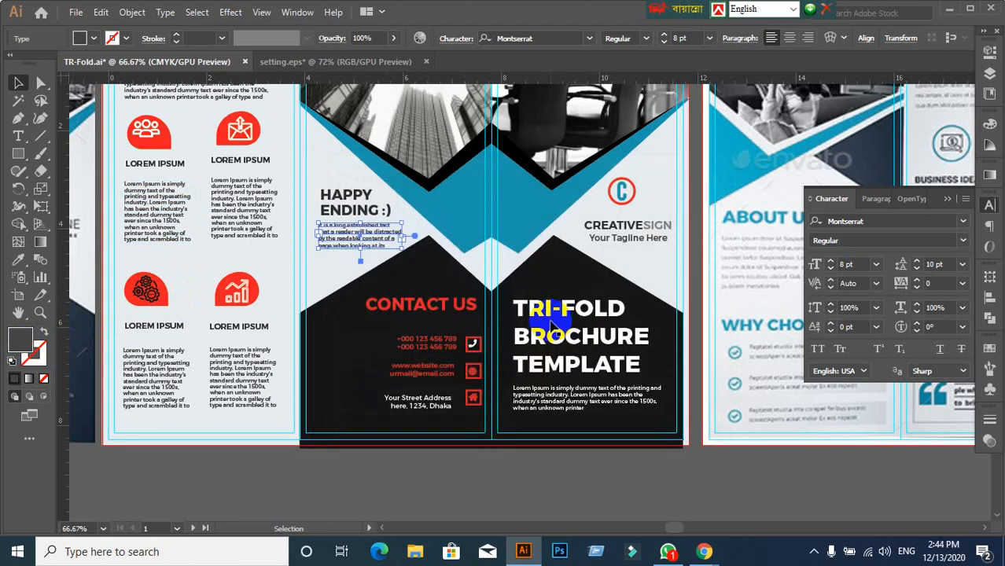
{"action": "left_click", "coordinate": [645, 236]}
{"action": "scroll", "coordinate": [560, 262], "scroll_direction": "up", "scroll_amount": 1}
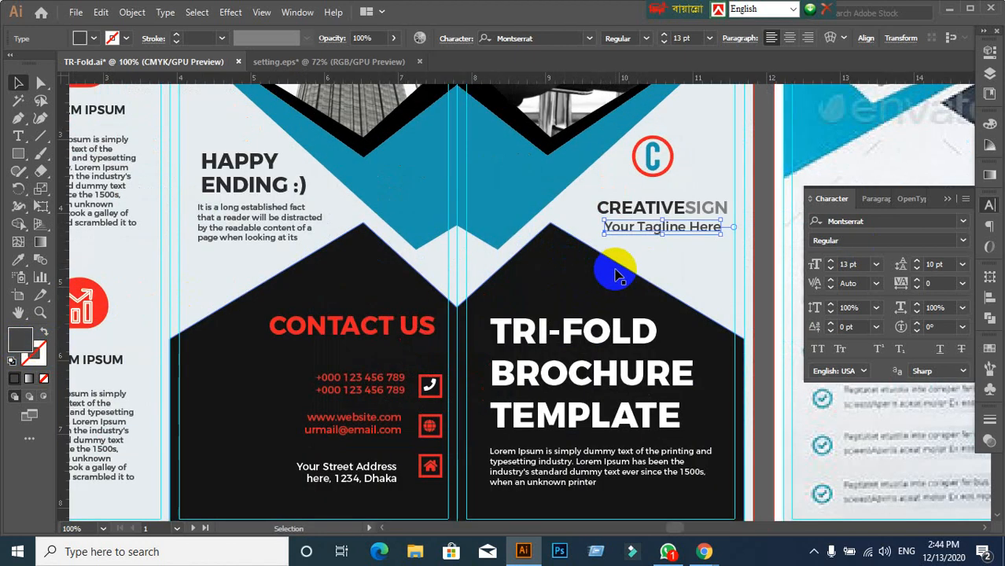
{"action": "scroll", "coordinate": [569, 289], "scroll_direction": "down", "scroll_amount": 2}
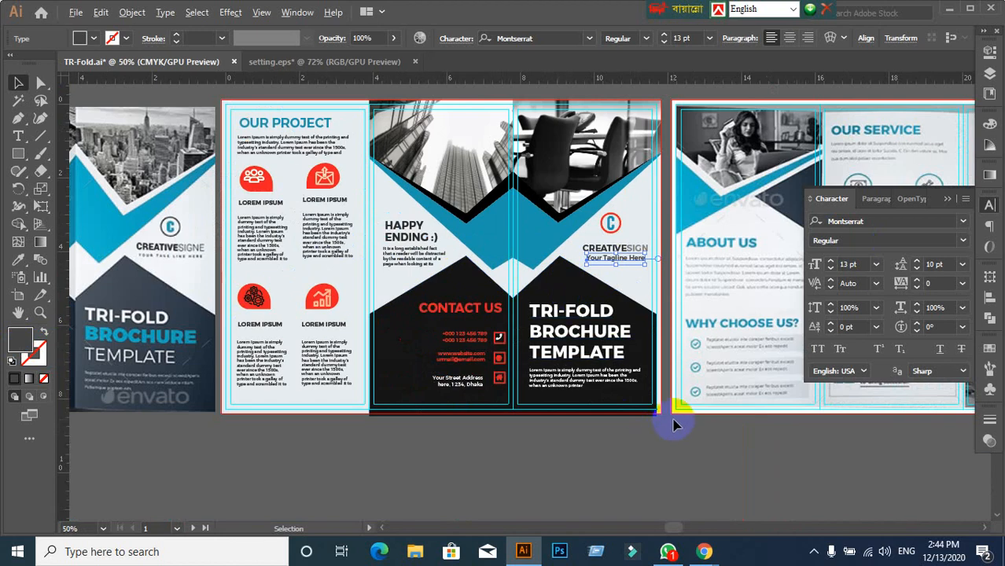
{"action": "scroll", "coordinate": [673, 416], "scroll_direction": "down", "scroll_amount": 1}
{"action": "left_click_drag", "start_coordinate": [663, 435], "coordinate": [701, 365]}
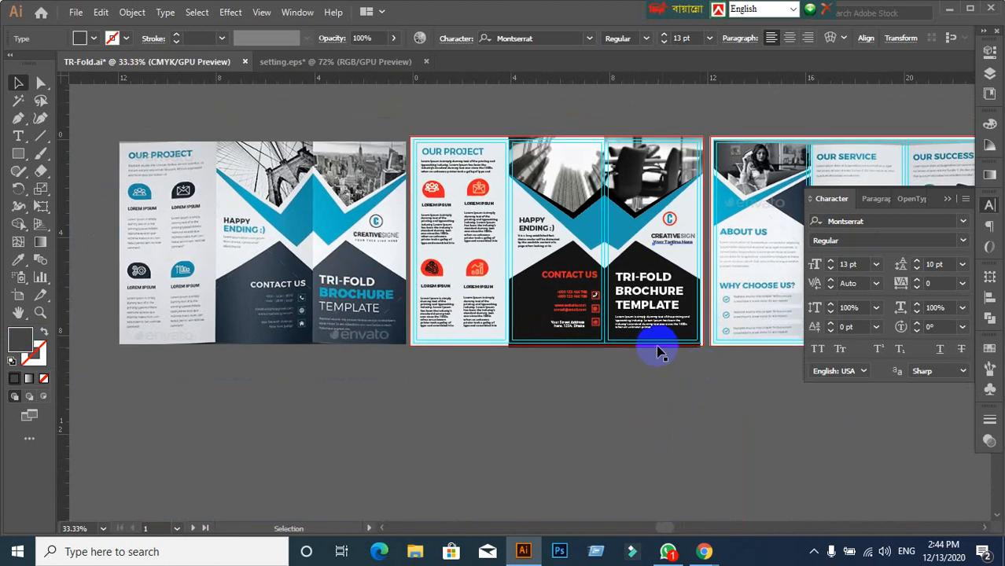
- Colour the word BROCHURE in the heading with the chevron's blue
{"action": "left_click", "coordinate": [645, 290]}
{"action": "scroll", "coordinate": [662, 398], "scroll_direction": "up", "scroll_amount": 1}
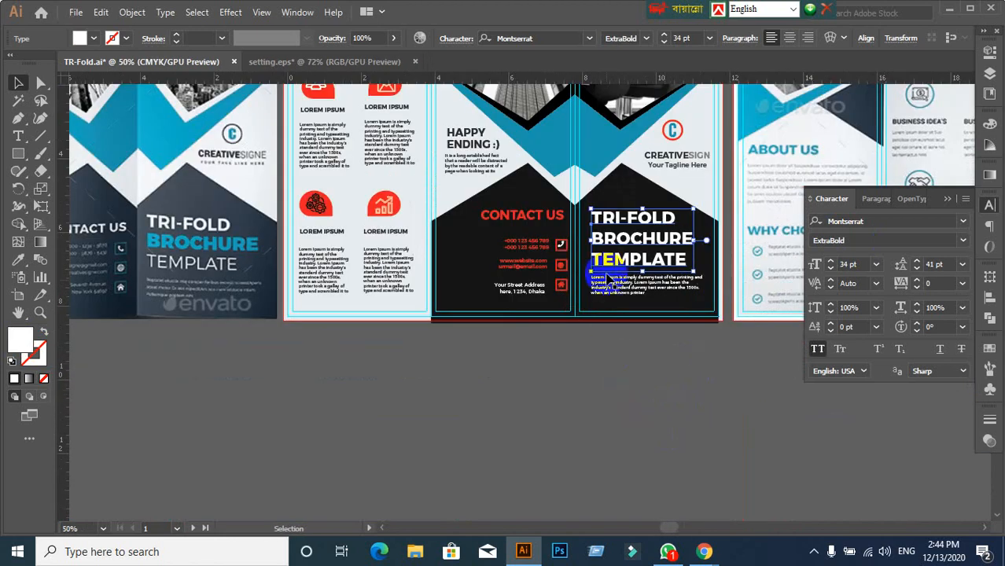
{"action": "left_click", "coordinate": [595, 238]}
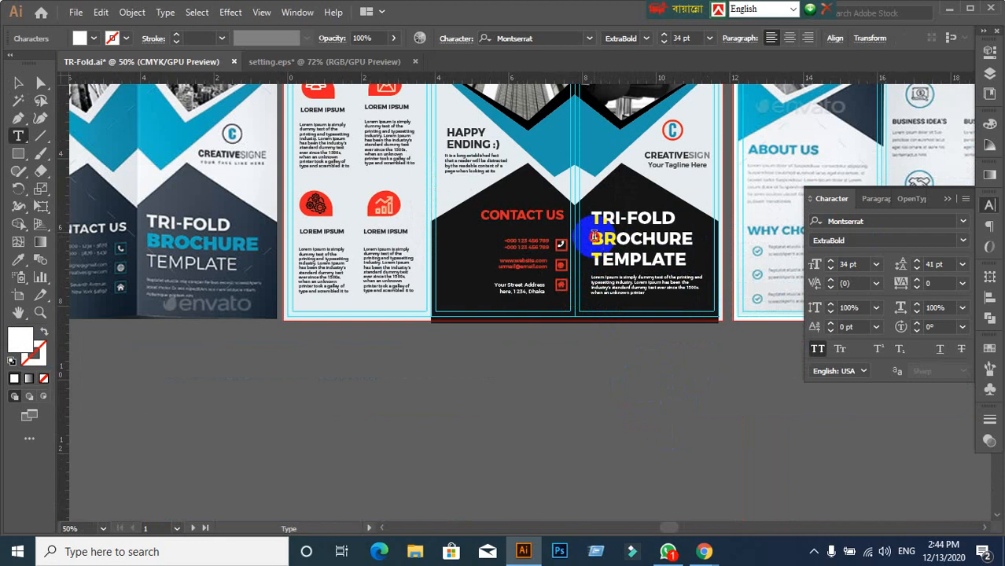
{"action": "left_click_drag", "start_coordinate": [595, 237], "coordinate": [726, 235]}
{"action": "left_click", "coordinate": [20, 261]}
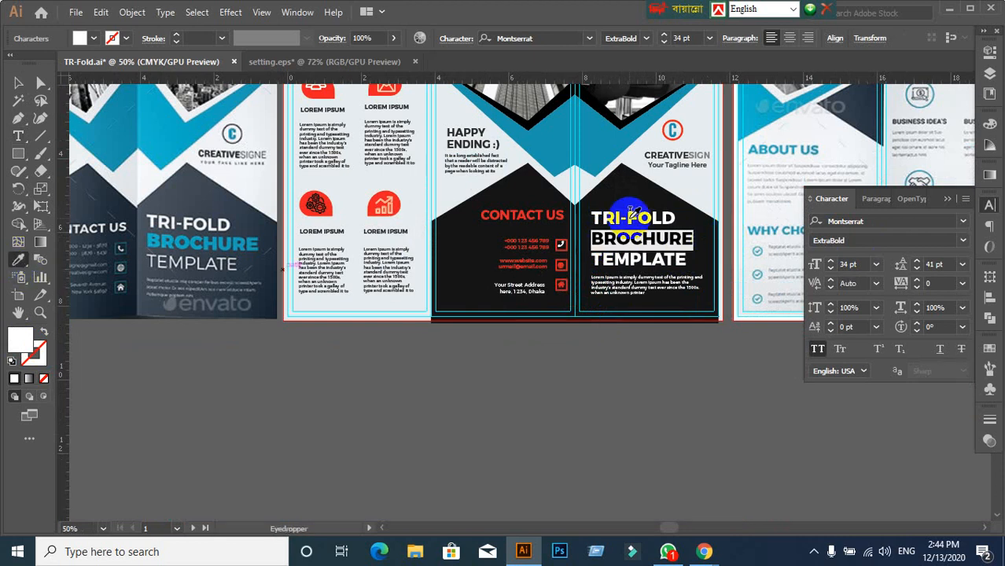
{"action": "left_click", "coordinate": [545, 139]}
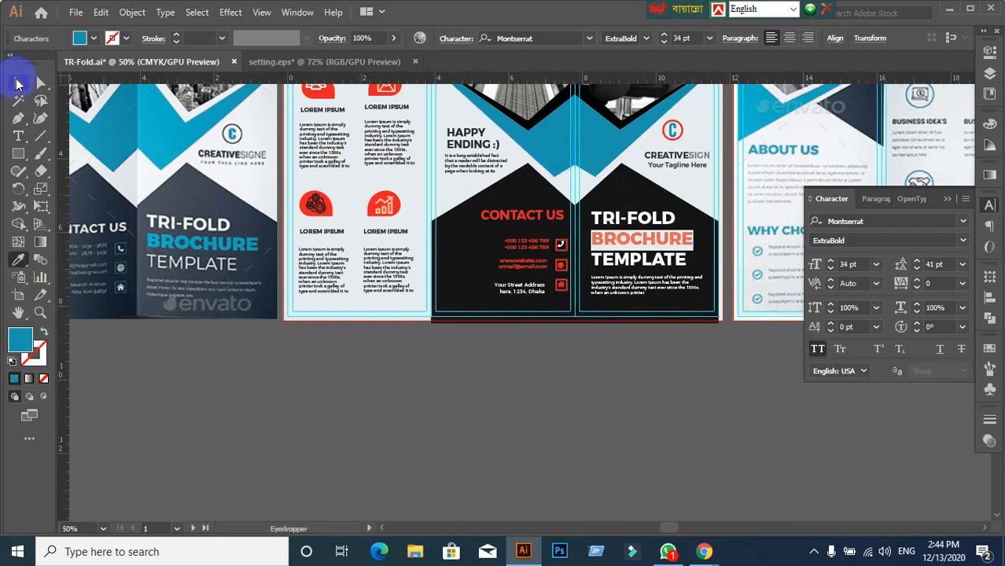
{"action": "left_click", "coordinate": [19, 82]}
{"action": "left_click", "coordinate": [466, 363]}
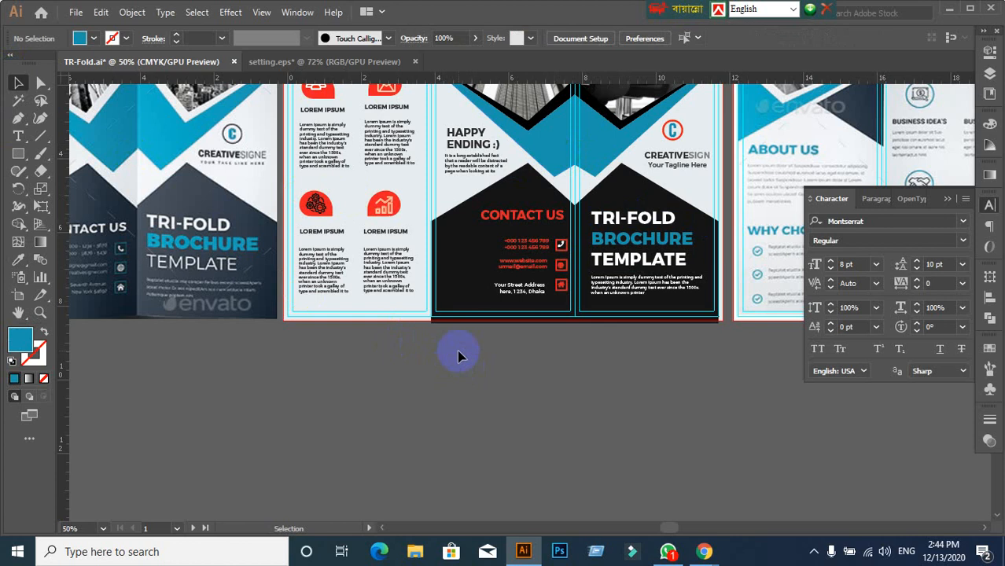
- Set the word TEMPLATE to Regular font weight
{"action": "left_click", "coordinate": [601, 263]}
{"action": "double_click", "coordinate": [601, 263]}
{"action": "left_click_drag", "start_coordinate": [594, 258], "coordinate": [751, 264]}
{"action": "left_click", "coordinate": [934, 266]}
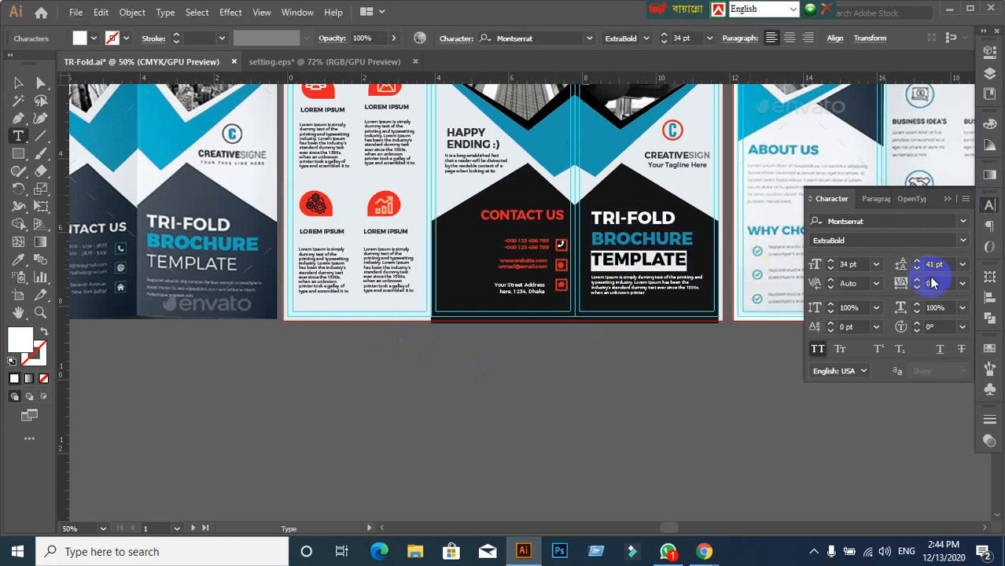
{"action": "left_click", "coordinate": [950, 242]}
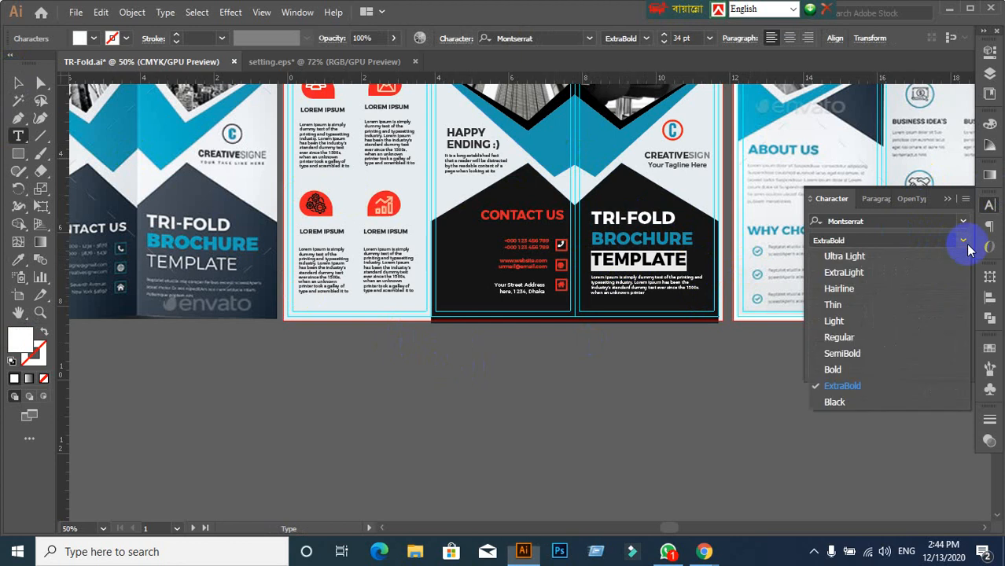
{"action": "left_click", "coordinate": [853, 337]}
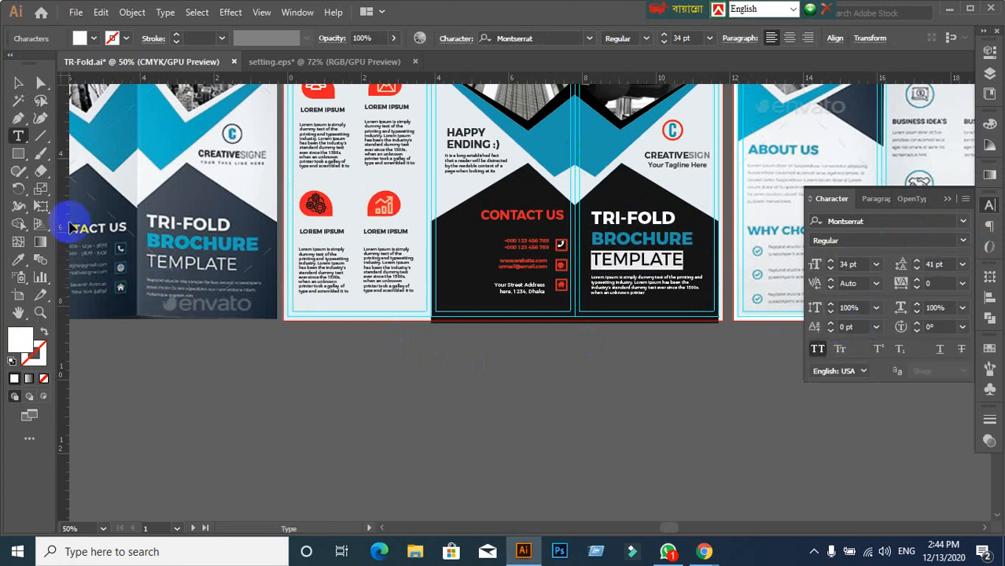
- Make the TRI-FOLD line SemiBold
{"action": "left_click", "coordinate": [643, 238]}
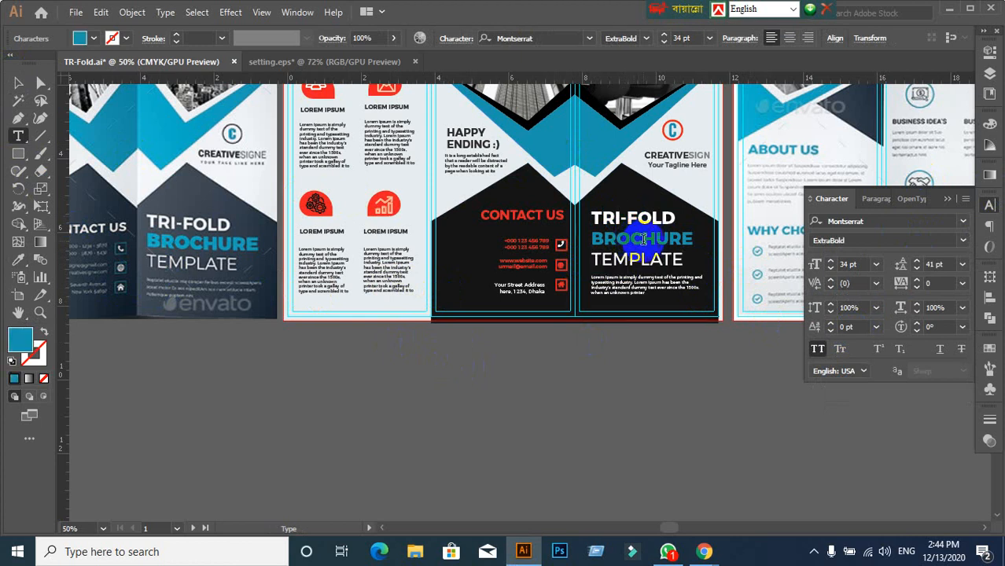
{"action": "triple_click", "coordinate": [642, 220]}
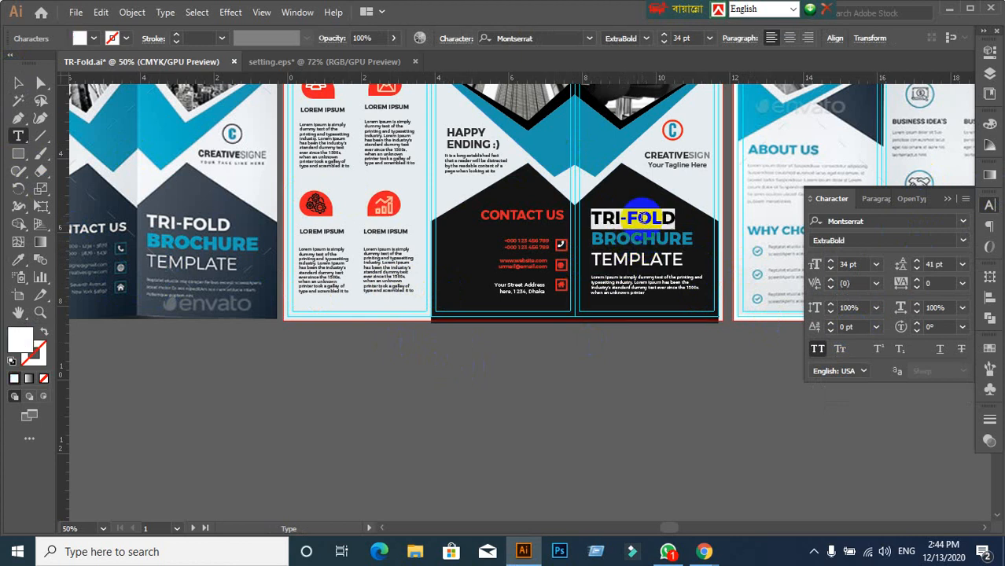
{"action": "left_click", "coordinate": [965, 241]}
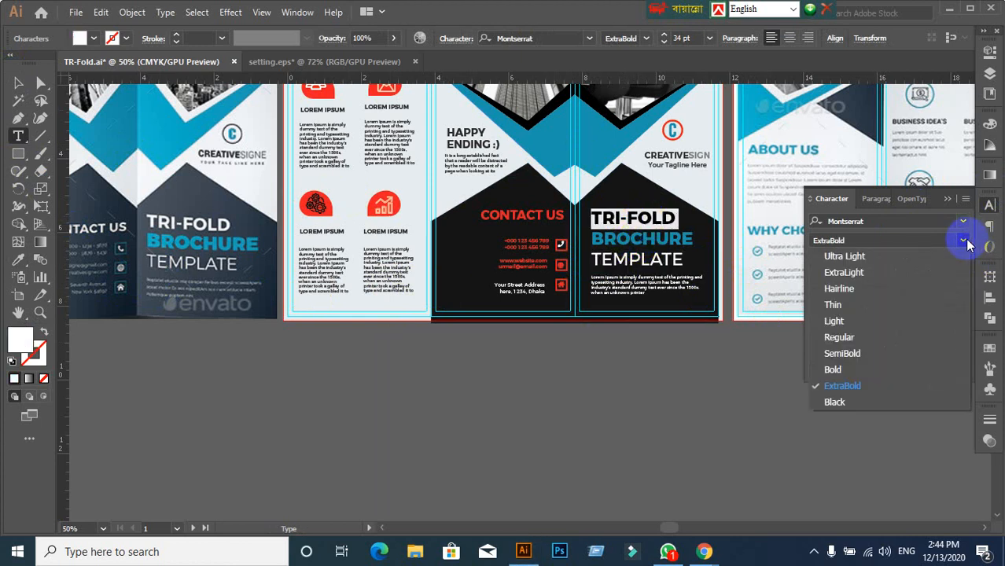
{"action": "left_click", "coordinate": [839, 353]}
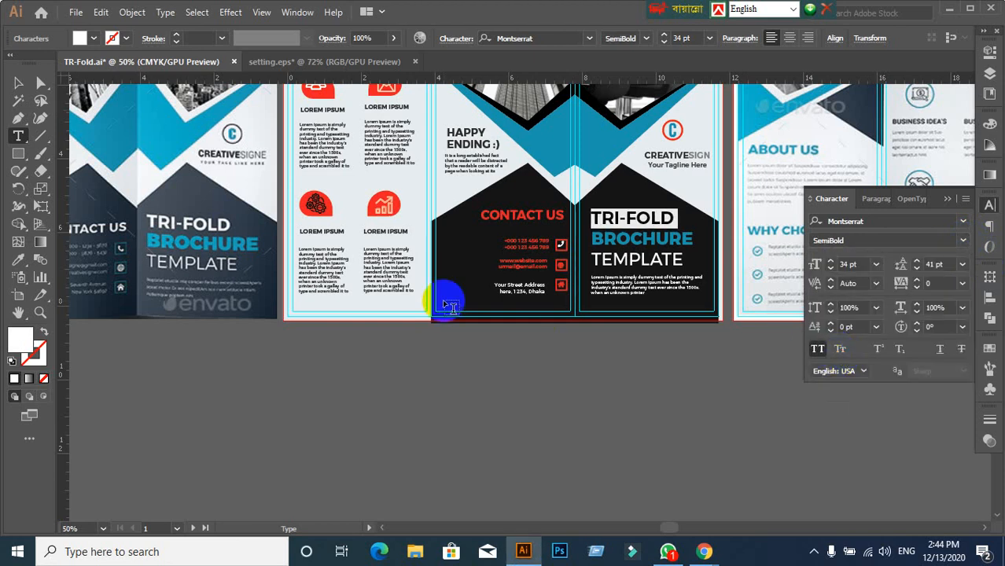
{"action": "left_click", "coordinate": [20, 84]}
{"action": "left_click", "coordinate": [483, 420]}
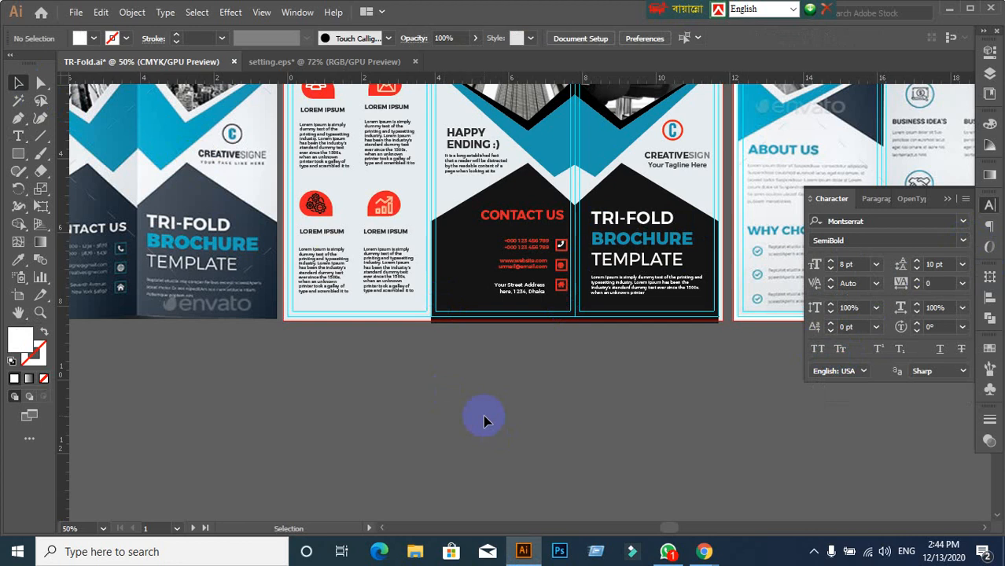
- Make the CONTACT US heading white from the swatches
{"action": "left_click_drag", "start_coordinate": [489, 377], "coordinate": [614, 369]}
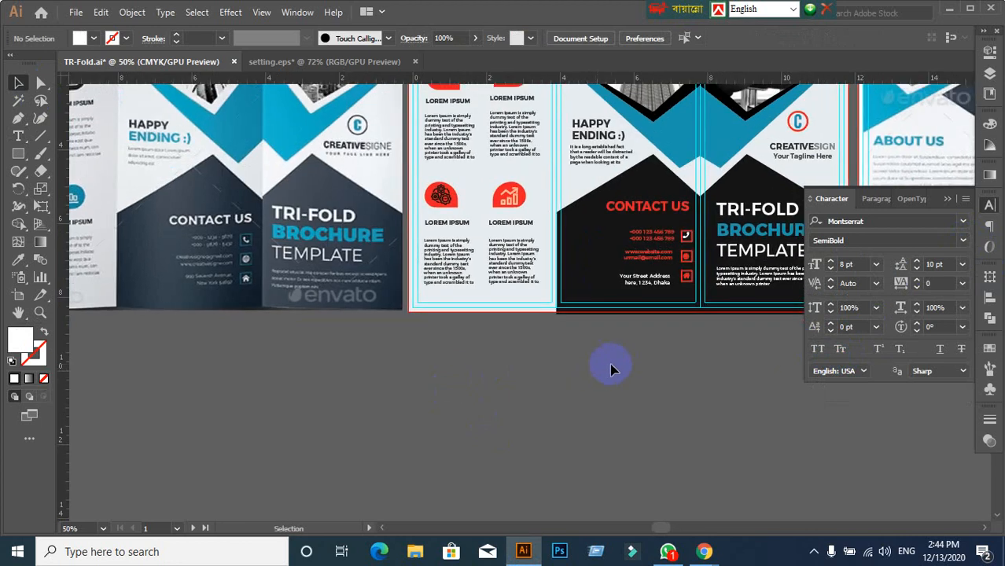
{"action": "left_click", "coordinate": [667, 206]}
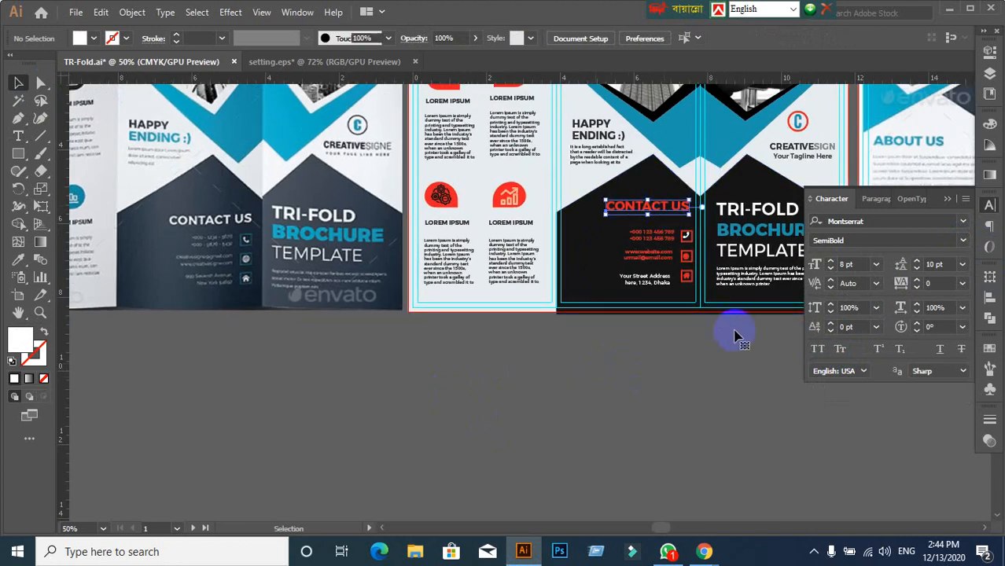
{"action": "left_click", "coordinate": [989, 349]}
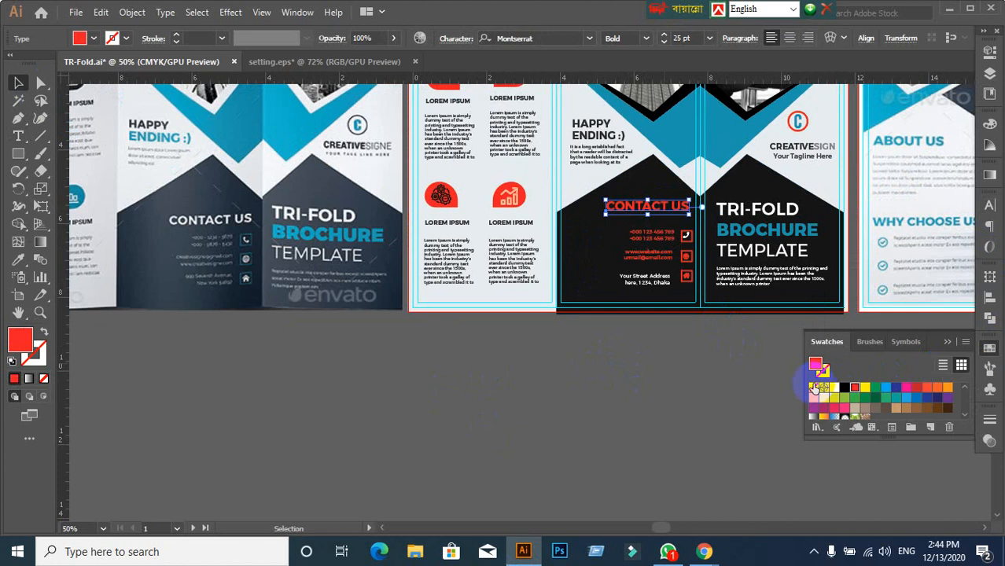
{"action": "left_click", "coordinate": [834, 389]}
- Make the phone, website and email lines white
{"action": "left_click", "coordinate": [677, 397]}
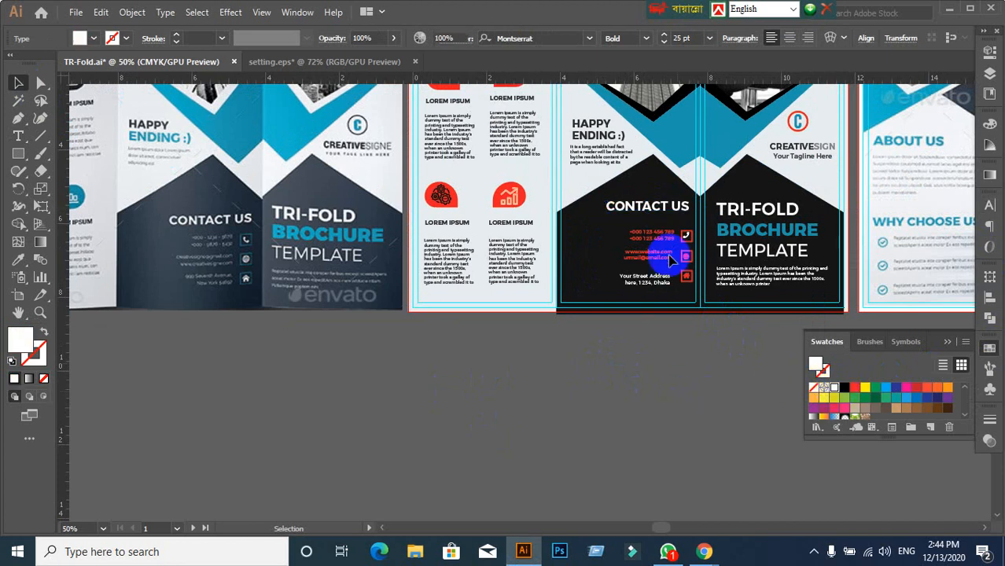
{"action": "left_click", "coordinate": [665, 237]}
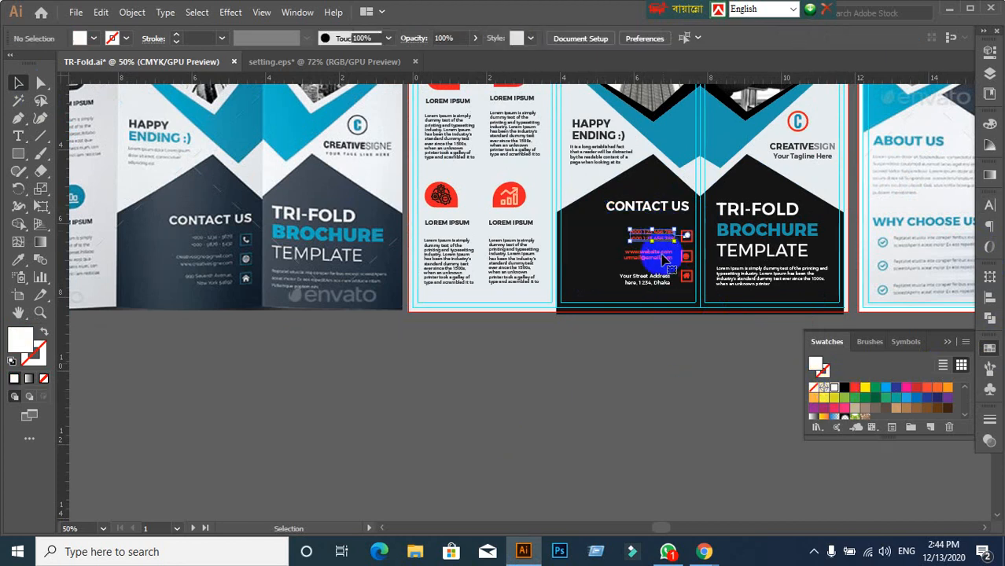
{"action": "left_click", "coordinate": [650, 255], "text": "shift"}
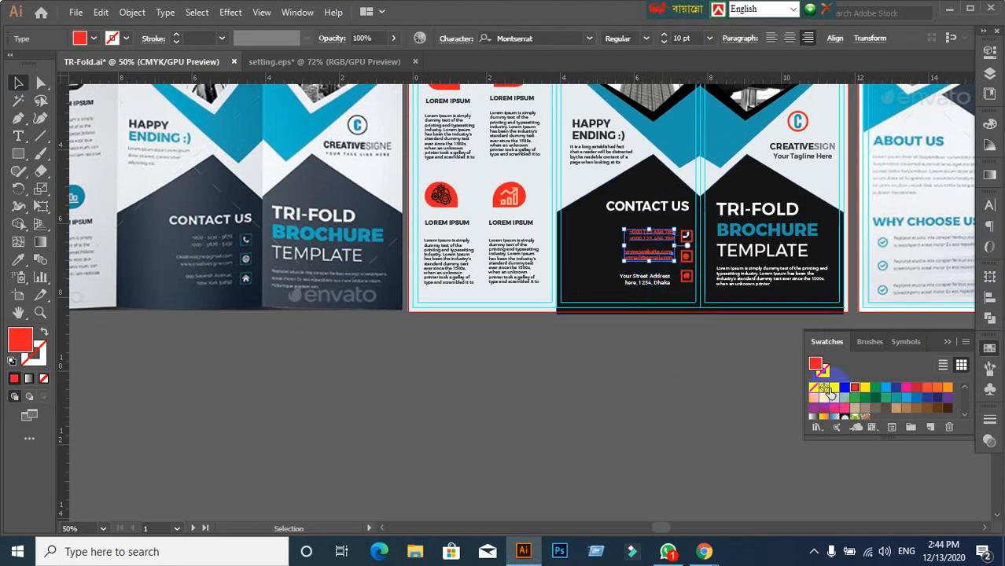
{"action": "left_click", "coordinate": [833, 391]}
{"action": "left_click", "coordinate": [673, 481]}
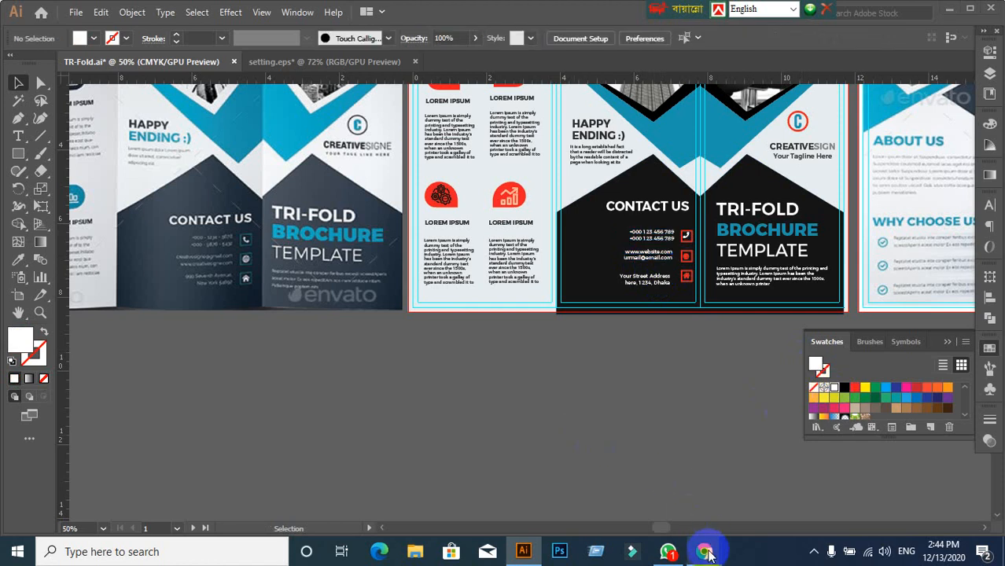
{"action": "left_click", "coordinate": [705, 552]}
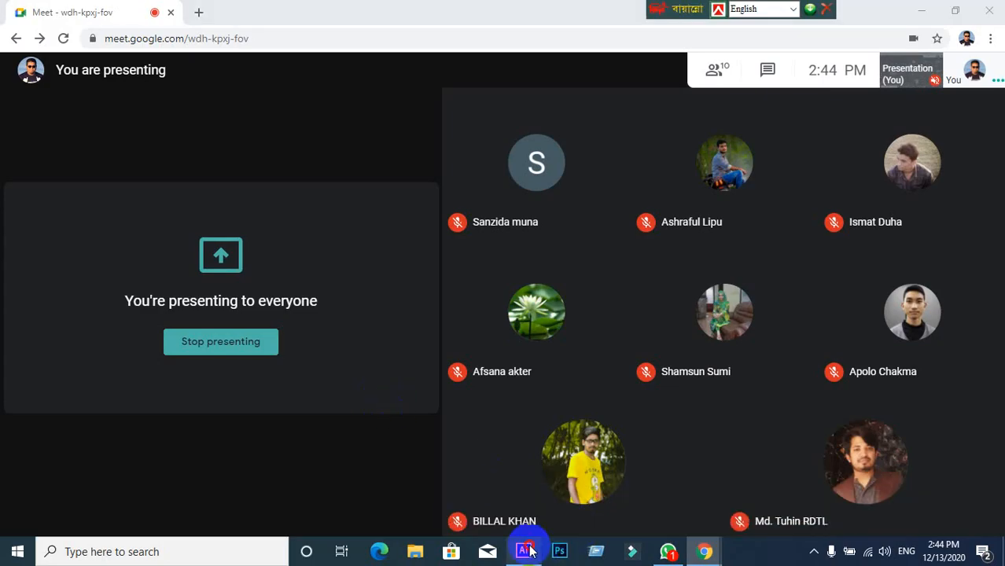
{"action": "left_click", "coordinate": [524, 552]}
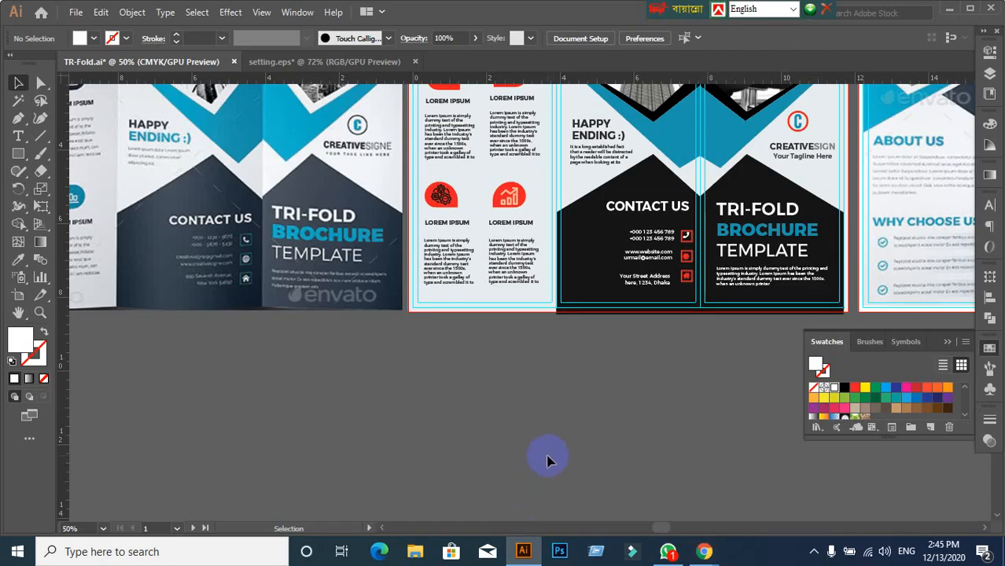
- Convert the globe, phone and house icon glyphs to outlines
{"action": "scroll", "coordinate": [700, 231], "scroll_direction": "up", "scroll_amount": 3}
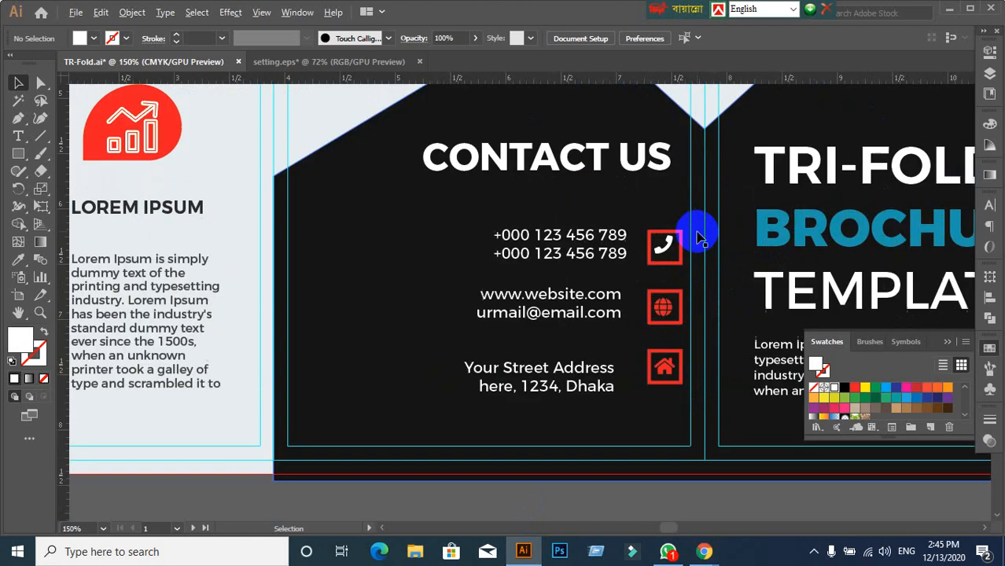
{"action": "scroll", "coordinate": [706, 267], "scroll_direction": "down", "scroll_amount": 3}
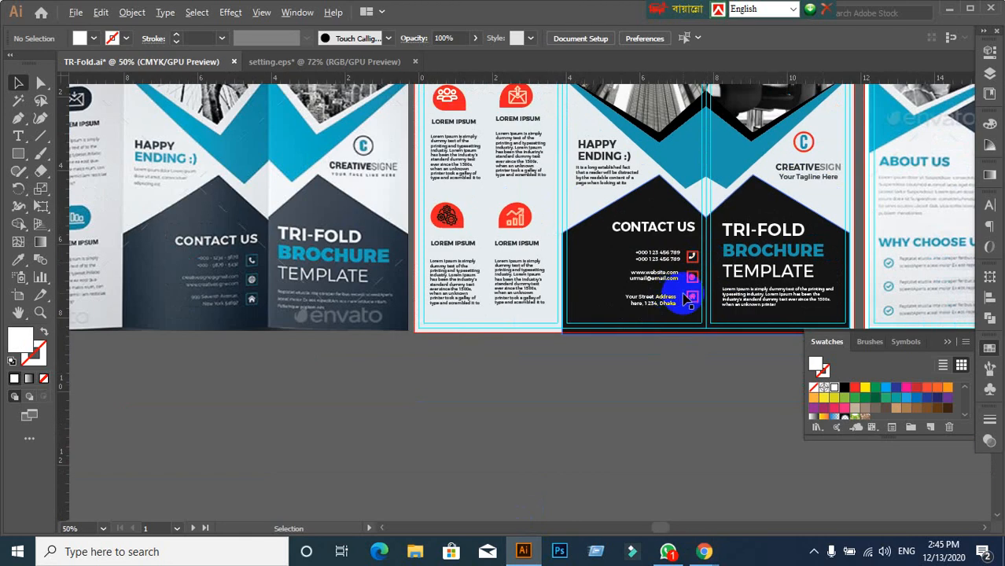
{"action": "scroll", "coordinate": [708, 261], "scroll_direction": "up", "scroll_amount": 2}
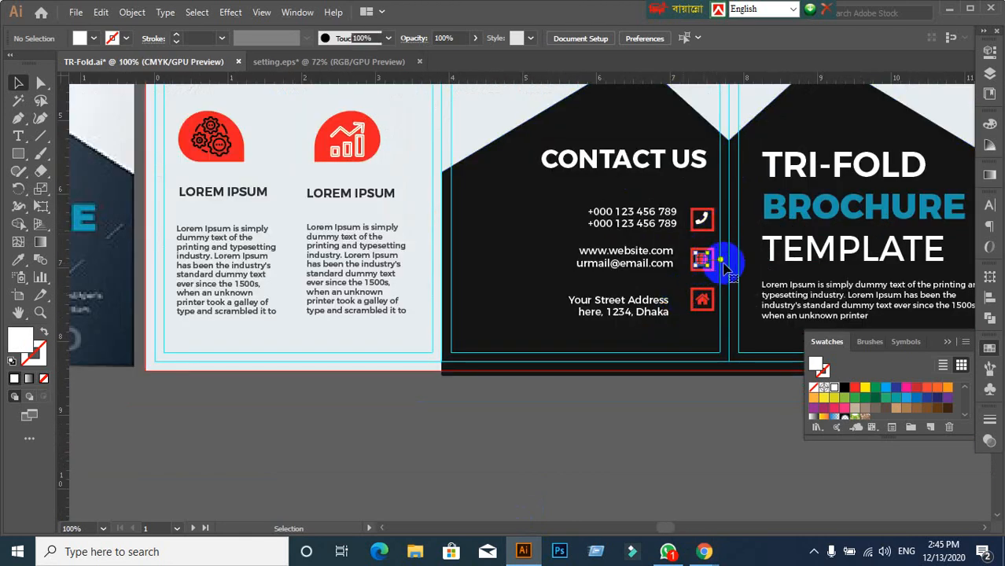
{"action": "scroll", "coordinate": [721, 264], "scroll_direction": "up", "scroll_amount": 2}
{"action": "right_click", "coordinate": [679, 253]}
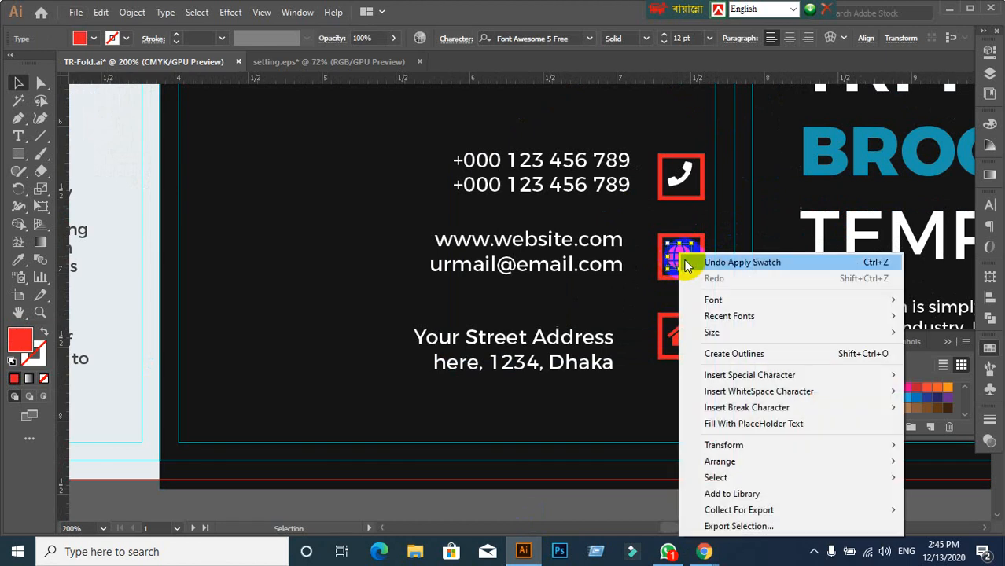
{"action": "left_click", "coordinate": [724, 354]}
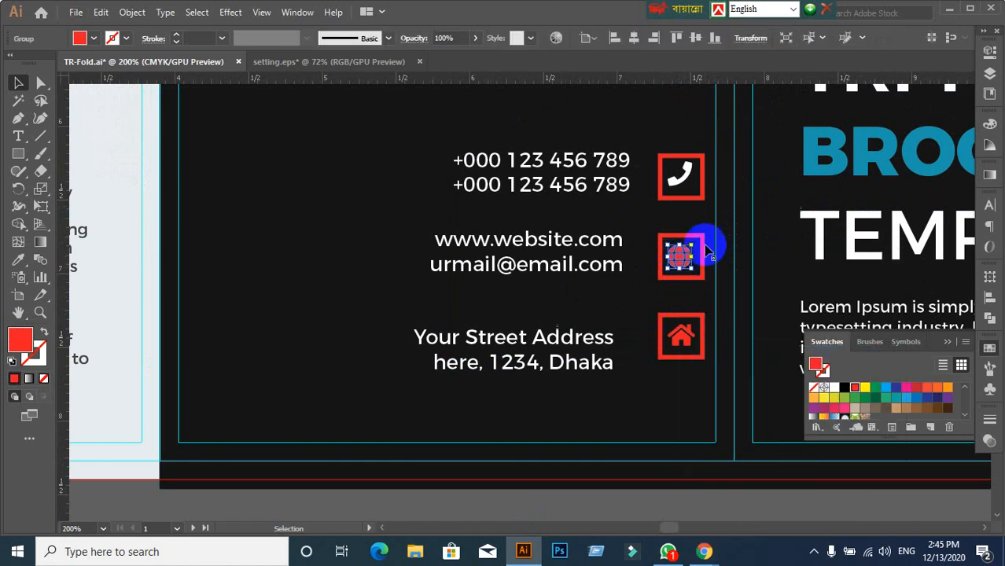
{"action": "right_click", "coordinate": [682, 179]}
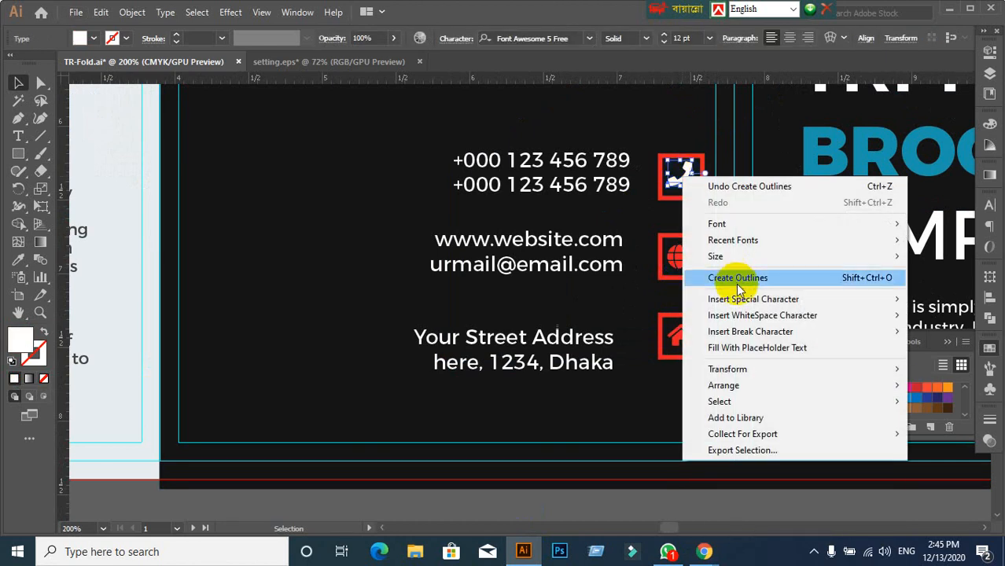
{"action": "left_click", "coordinate": [740, 276]}
{"action": "right_click", "coordinate": [684, 334]}
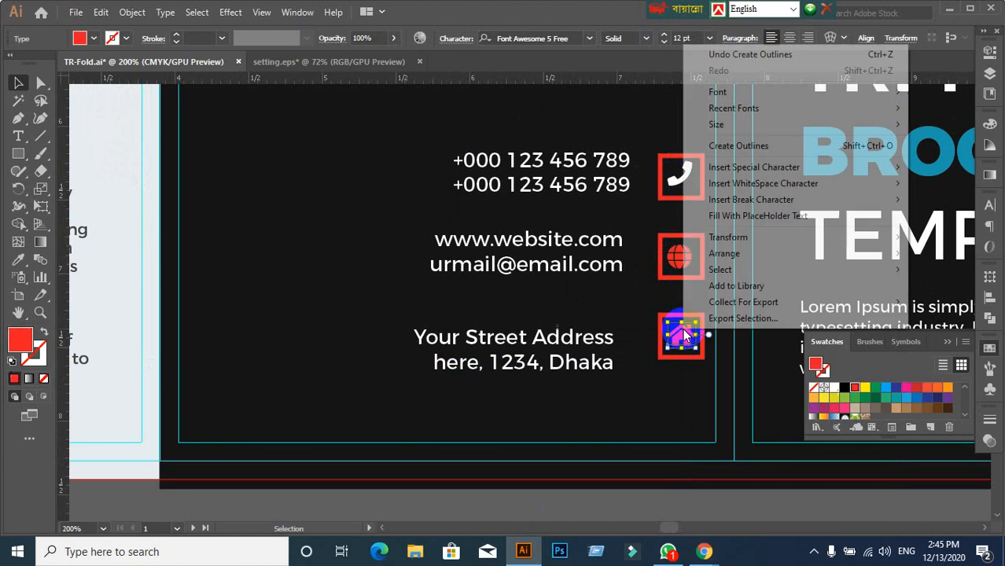
{"action": "left_click", "coordinate": [734, 147]}
- Select all three outlined contact icons together
{"action": "scroll", "coordinate": [747, 257], "scroll_direction": "down", "scroll_amount": 1}
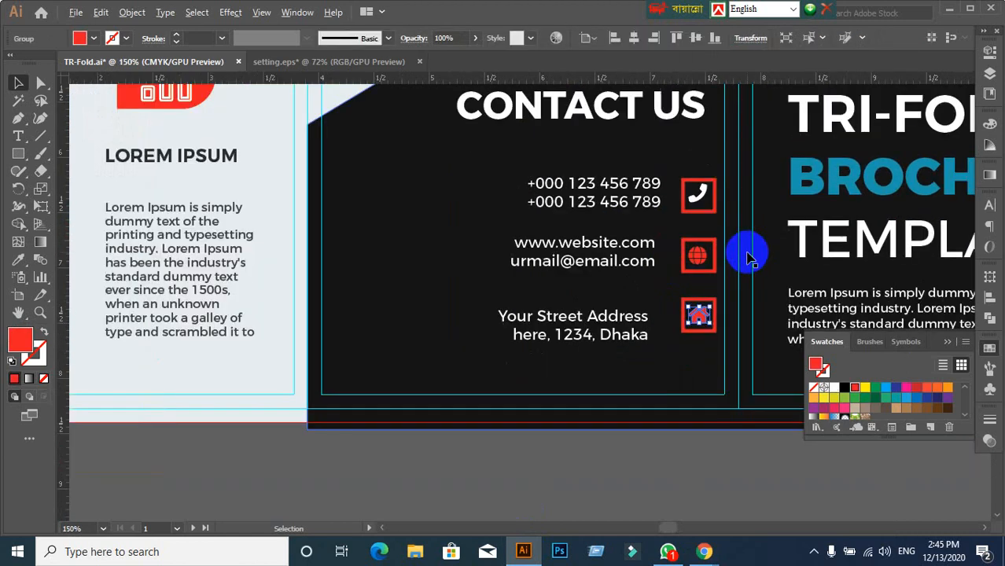
{"action": "left_click", "coordinate": [686, 197]}
{"action": "left_click", "coordinate": [697, 255], "text": "shift"}
{"action": "left_click", "coordinate": [714, 307], "text": "shift"}
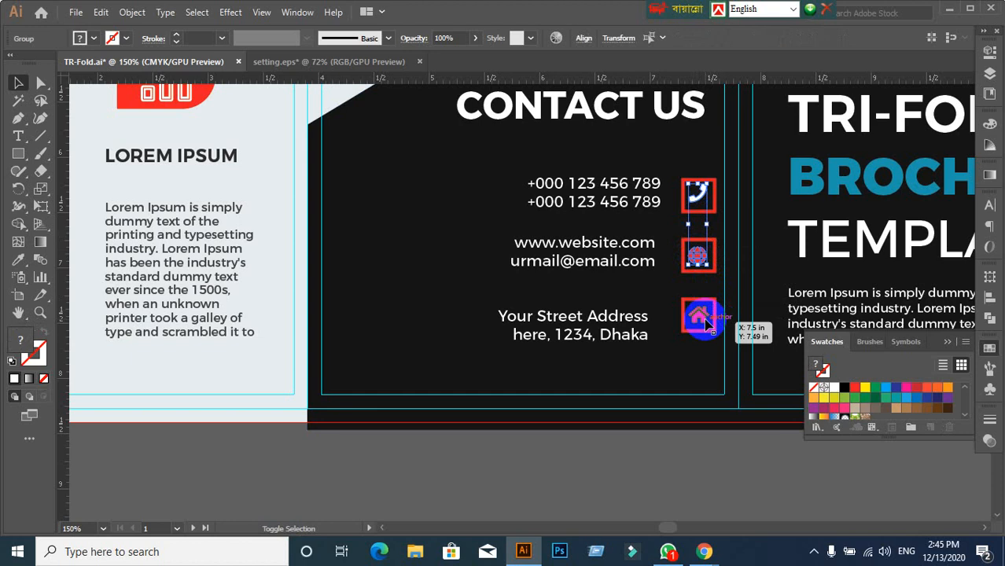
- Fill the three icons white and select their three red frames
{"action": "left_click", "coordinate": [835, 388]}
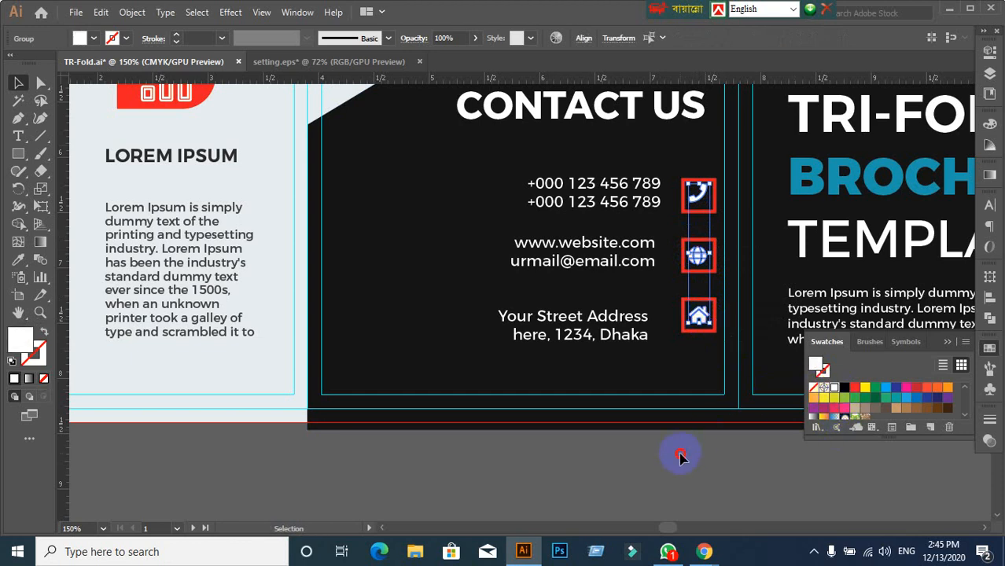
{"action": "left_click", "coordinate": [673, 455]}
{"action": "left_click", "coordinate": [713, 213]}
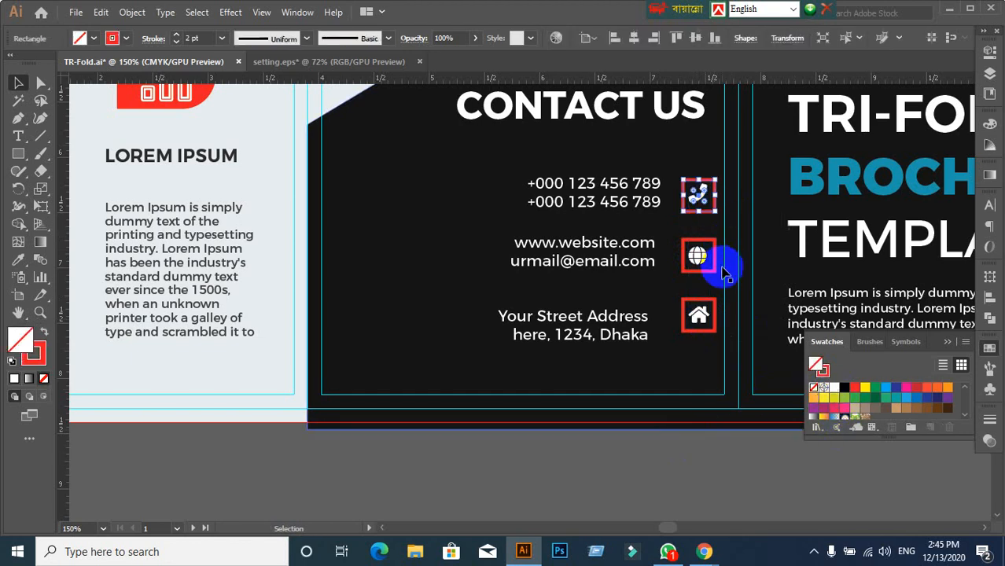
{"action": "left_click", "coordinate": [711, 276], "text": "shift"}
{"action": "left_click", "coordinate": [705, 322], "text": "shift"}
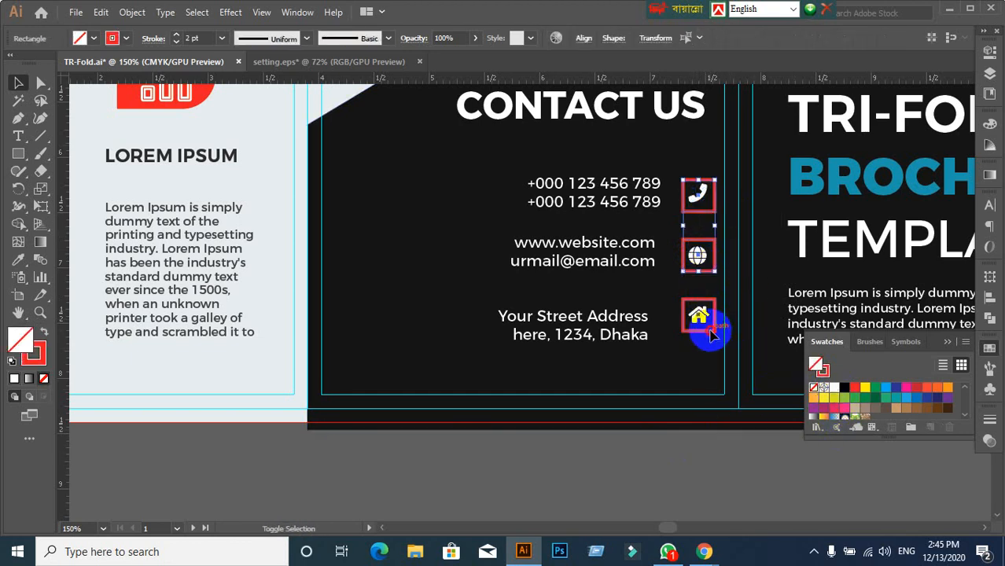
- Expand the red frames' fill and stroke into filled shapes with Object > Expand
{"action": "left_click", "coordinate": [132, 14]}
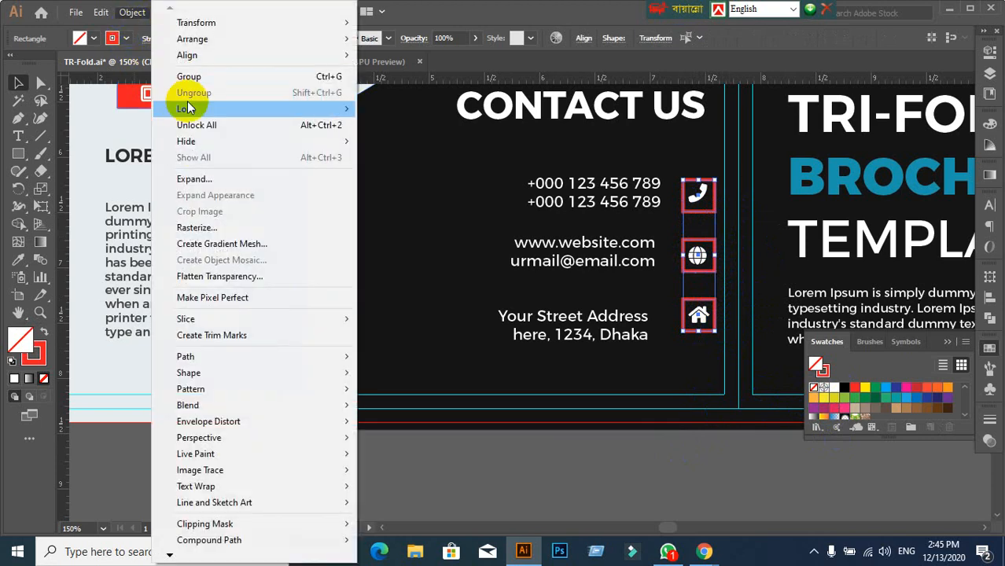
{"action": "left_click", "coordinate": [189, 175]}
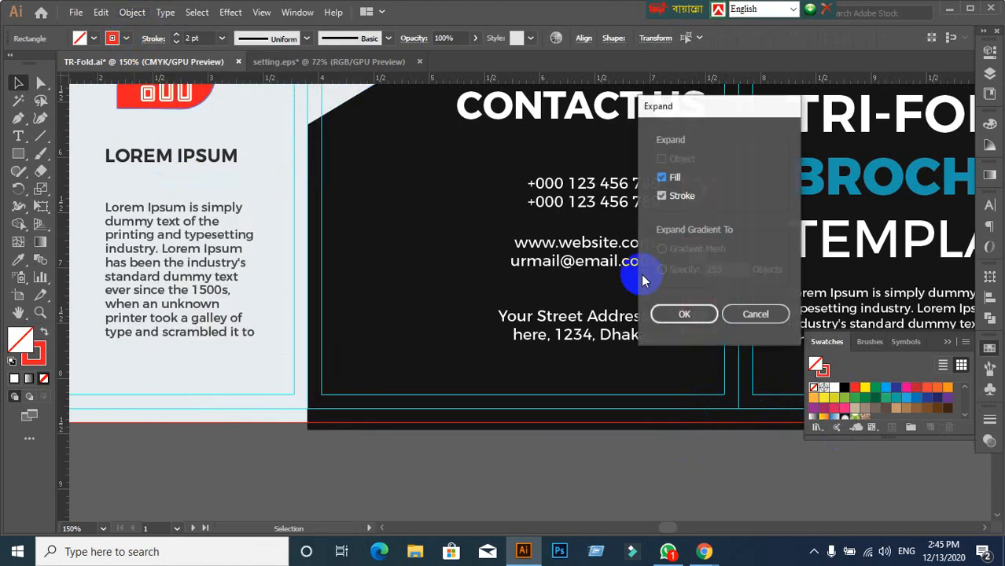
{"action": "left_click", "coordinate": [690, 315]}
{"action": "left_click", "coordinate": [577, 437]}
{"action": "scroll", "coordinate": [594, 368], "scroll_direction": "down", "scroll_amount": 1}
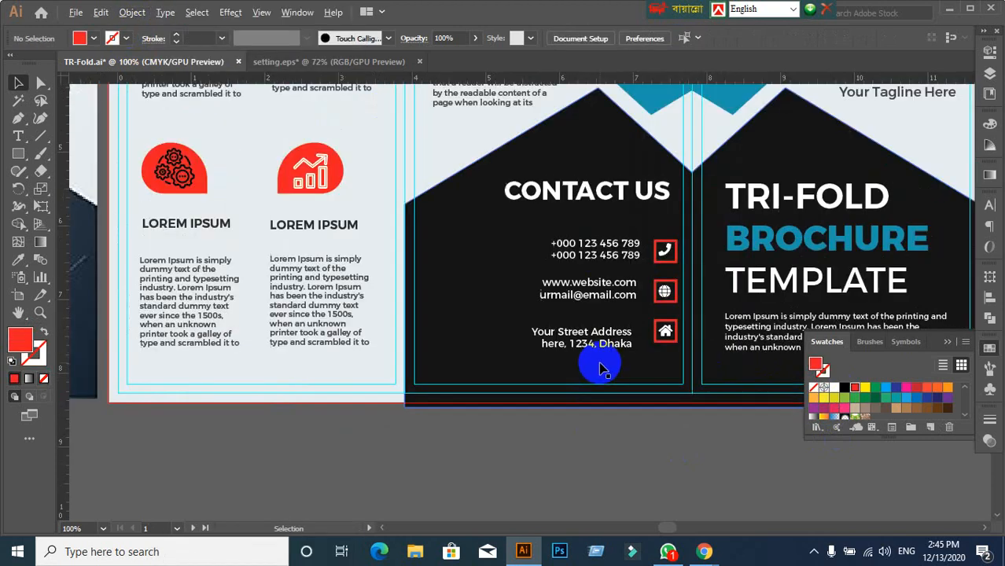
{"action": "scroll", "coordinate": [460, 364], "scroll_direction": "down", "scroll_amount": 1}
{"action": "scroll", "coordinate": [623, 339], "scroll_direction": "up", "scroll_amount": 2}
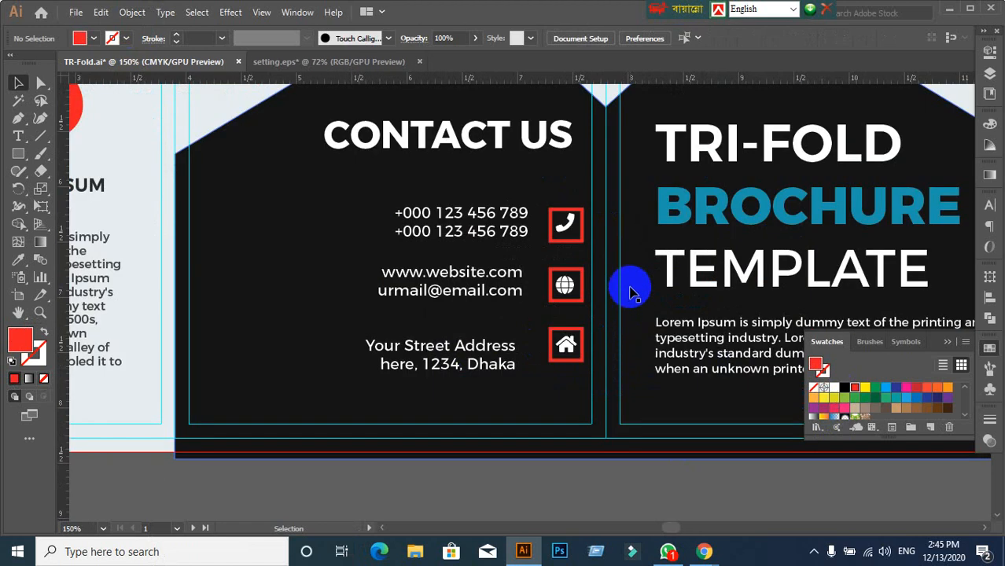
{"action": "scroll", "coordinate": [630, 270], "scroll_direction": "down", "scroll_amount": 1}
{"action": "left_click_drag", "start_coordinate": [644, 206], "coordinate": [616, 322]}
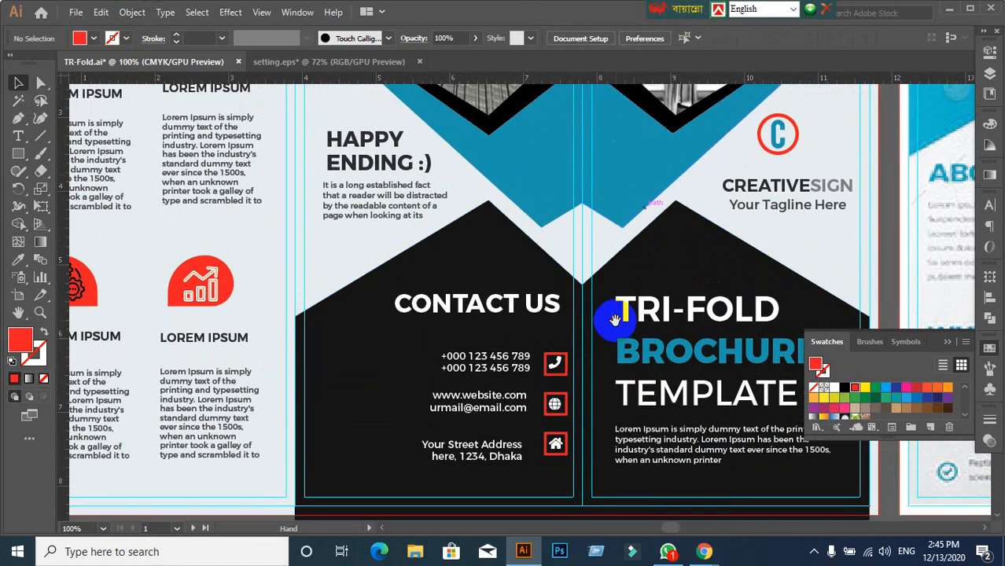
- Eyedrop the reference blue onto the phone, globe and house icon frames
{"action": "left_click", "coordinate": [565, 378]}
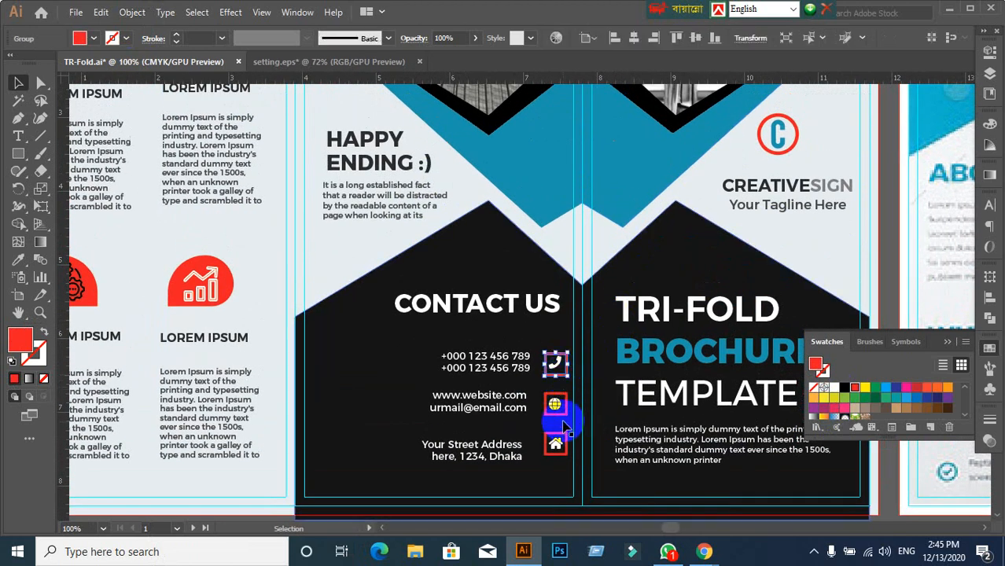
{"action": "left_click", "coordinate": [558, 407], "text": "shift"}
{"action": "left_click", "coordinate": [559, 445], "text": "shift"}
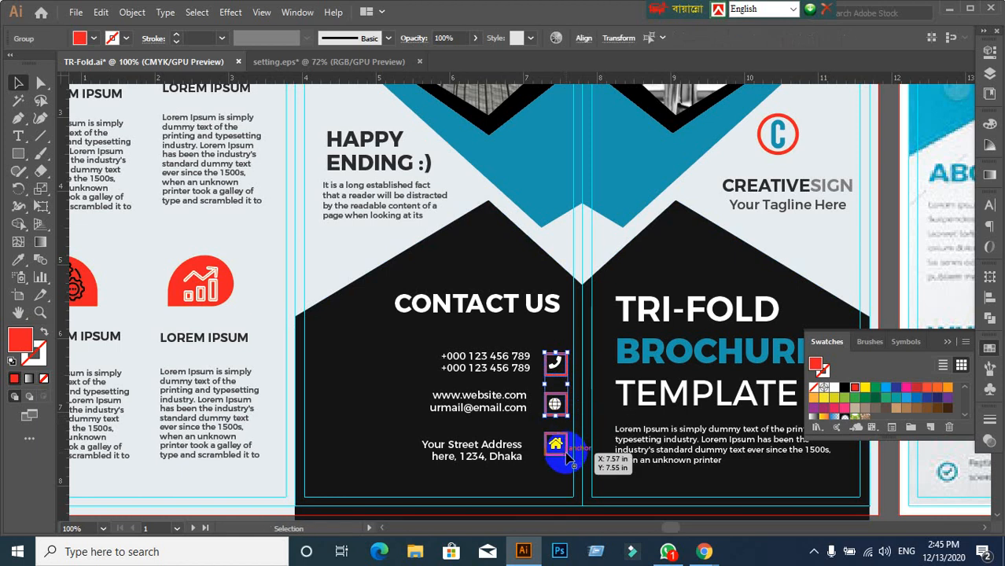
{"action": "left_click", "coordinate": [22, 261]}
{"action": "left_click", "coordinate": [516, 164]}
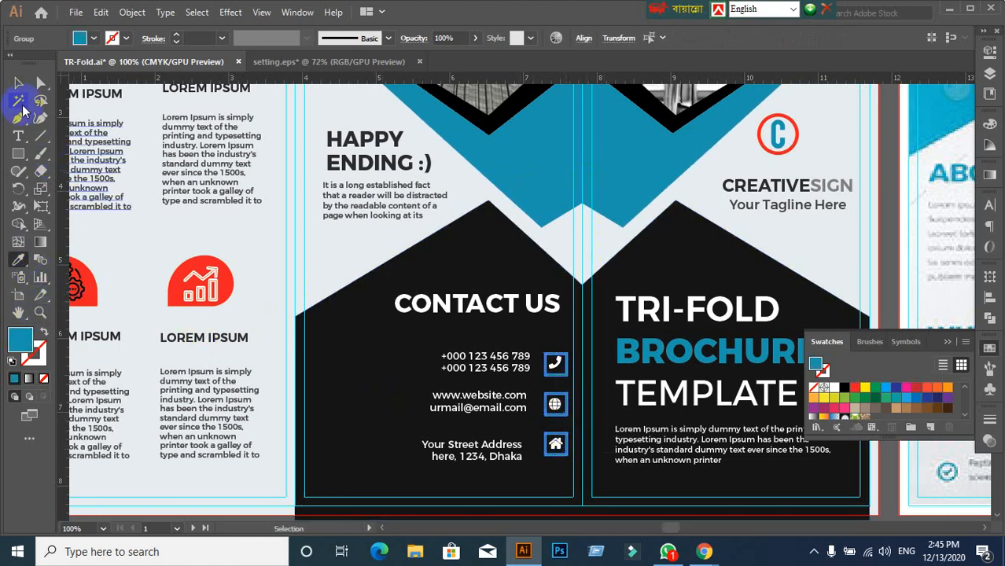
{"action": "left_click", "coordinate": [19, 83]}
{"action": "scroll", "coordinate": [707, 336], "scroll_direction": "down", "scroll_amount": 2}
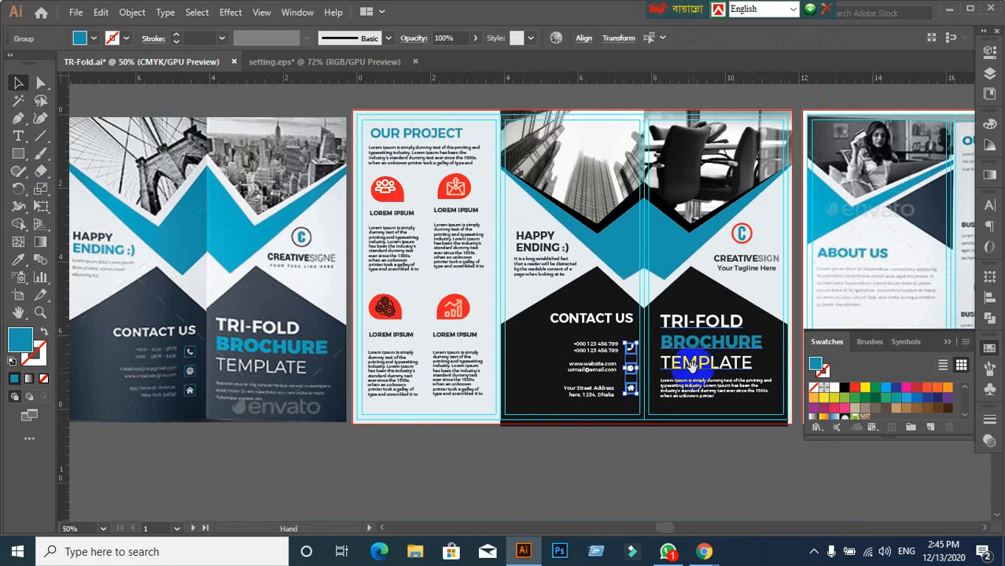
{"action": "left_click_drag", "start_coordinate": [685, 359], "coordinate": [708, 352]}
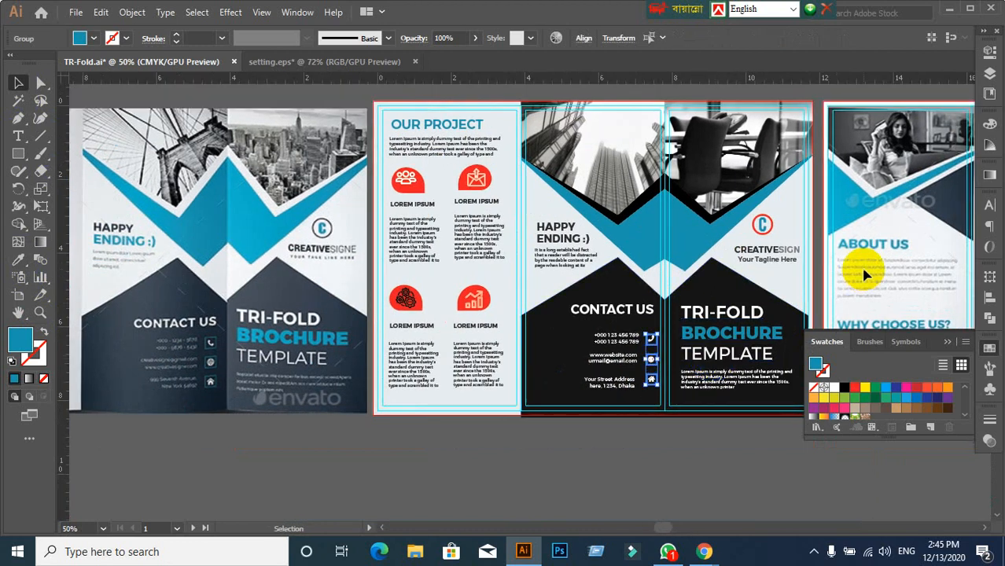
{"action": "scroll", "coordinate": [763, 248], "scroll_direction": "up", "scroll_amount": 1}
{"action": "scroll", "coordinate": [761, 250], "scroll_direction": "up", "scroll_amount": 2}
{"action": "left_click", "coordinate": [762, 265]}
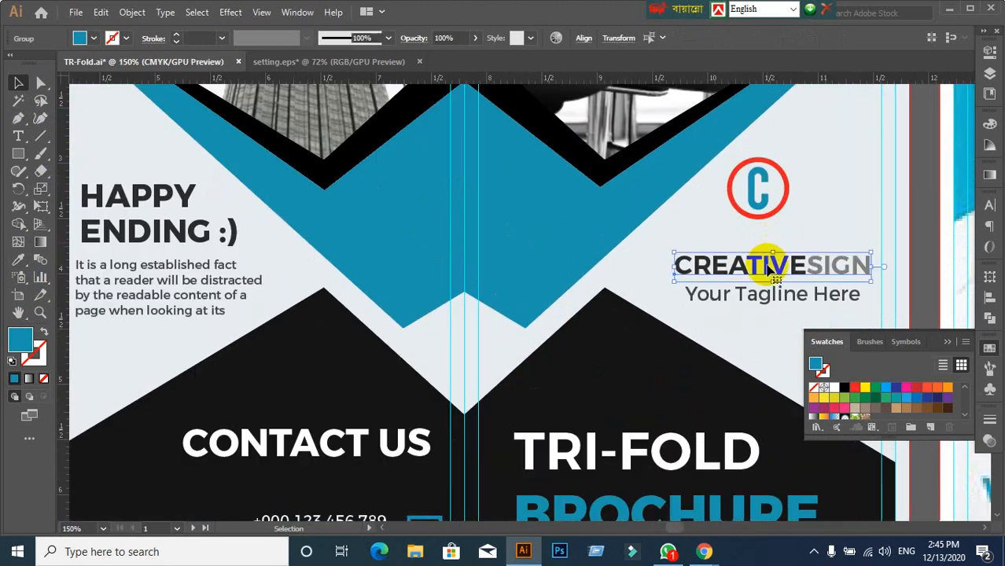
{"action": "left_click", "coordinate": [771, 219]}
{"action": "left_click", "coordinate": [783, 266]}
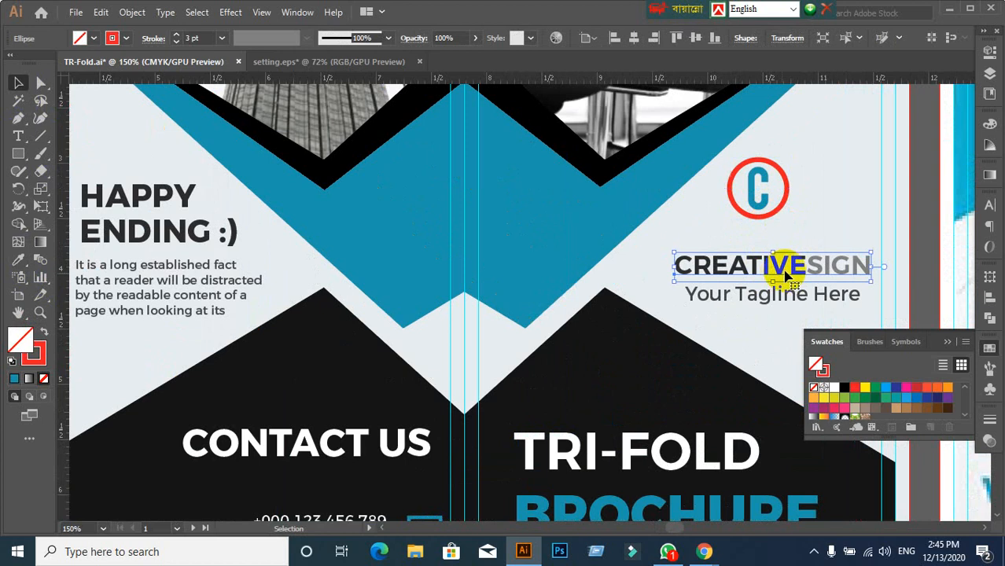
{"action": "double_click", "coordinate": [789, 267]}
{"action": "left_click_drag", "start_coordinate": [806, 265], "coordinate": [632, 269]}
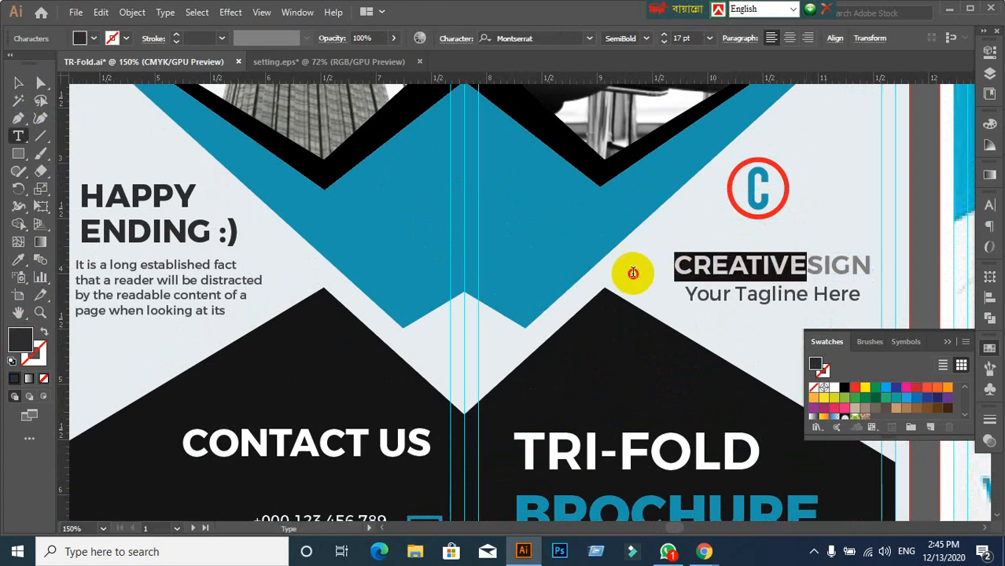
{"action": "double_click", "coordinate": [26, 346]}
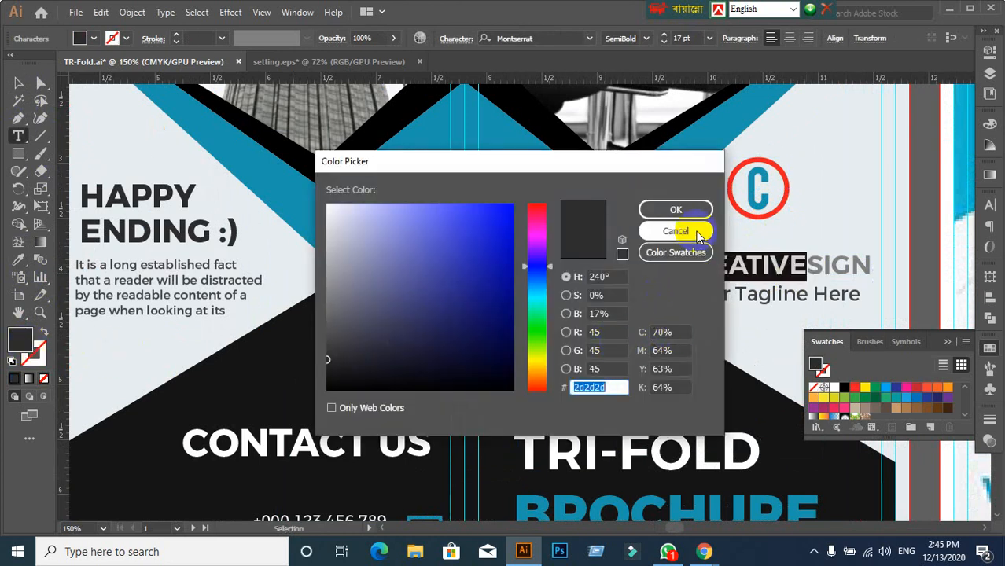
{"action": "left_click", "coordinate": [696, 231]}
{"action": "left_click", "coordinate": [16, 86]}
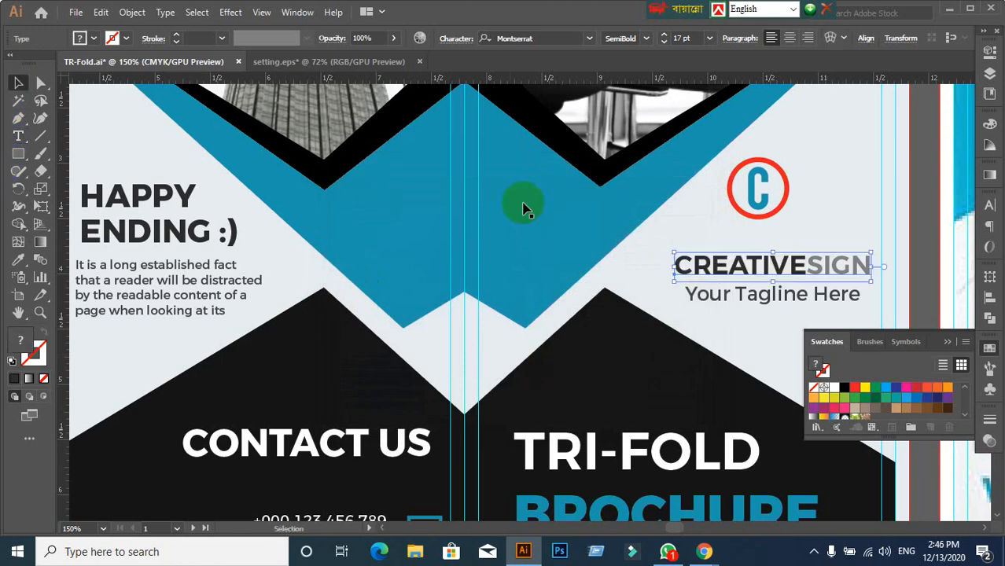
{"action": "left_click", "coordinate": [750, 219]}
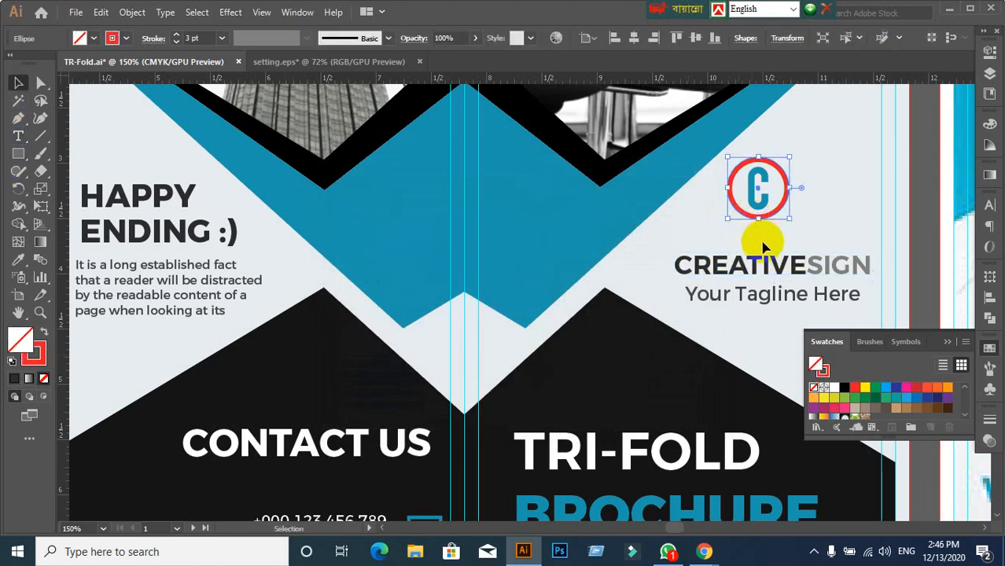
- Expand the C logo circle's appearance and shape with the Object menu
{"action": "left_click", "coordinate": [130, 13]}
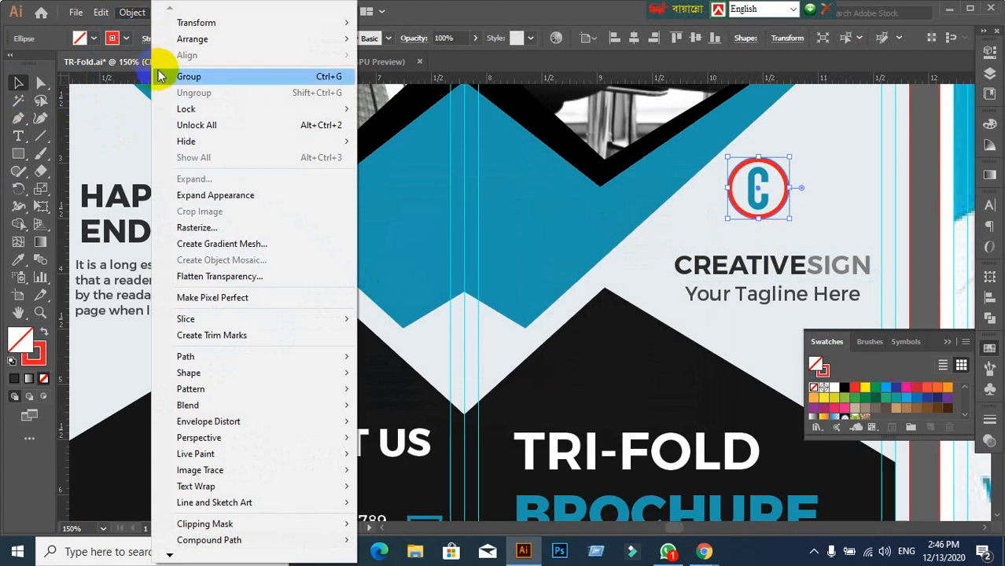
{"action": "left_click", "coordinate": [253, 195]}
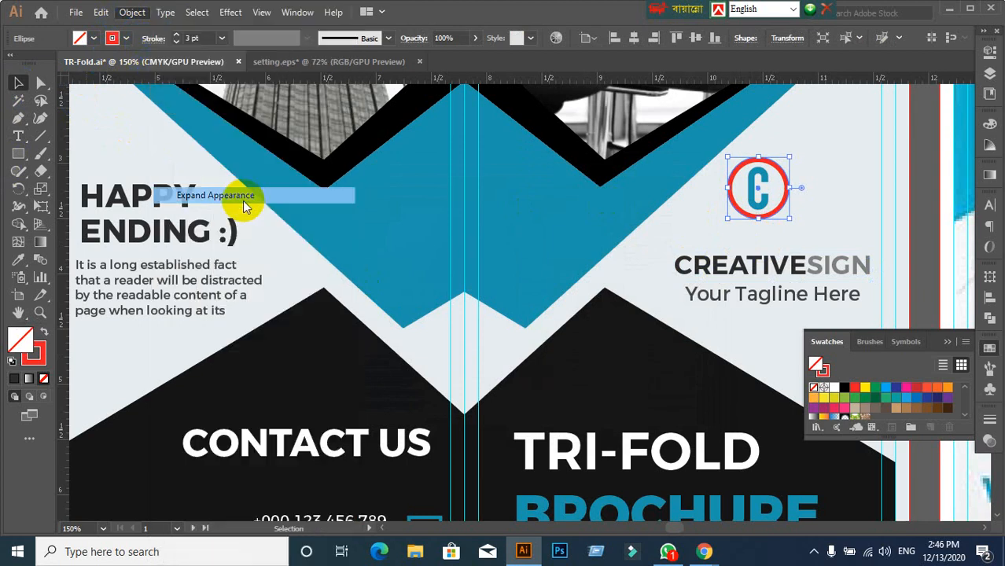
{"action": "left_click", "coordinate": [133, 13]}
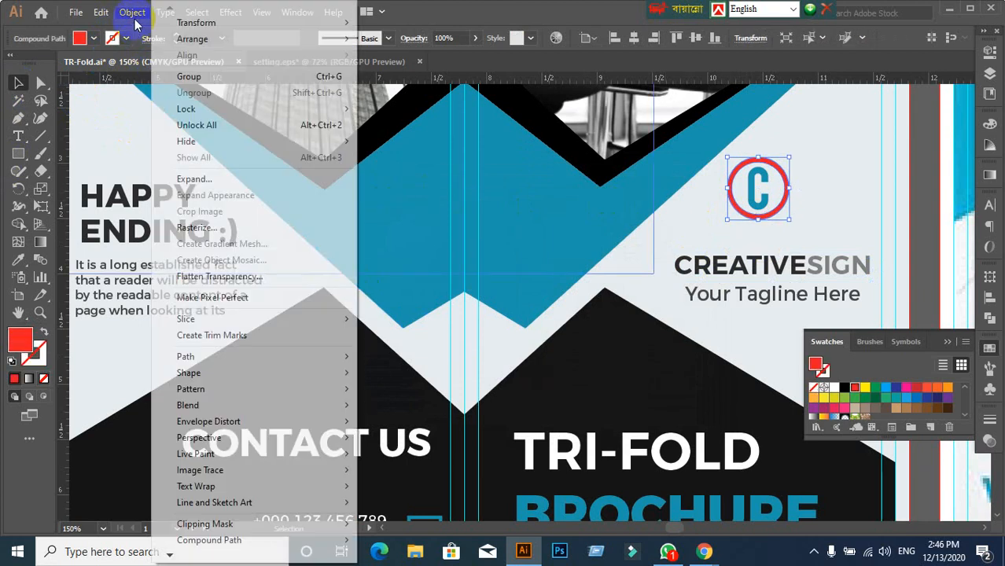
{"action": "left_click", "coordinate": [134, 15]}
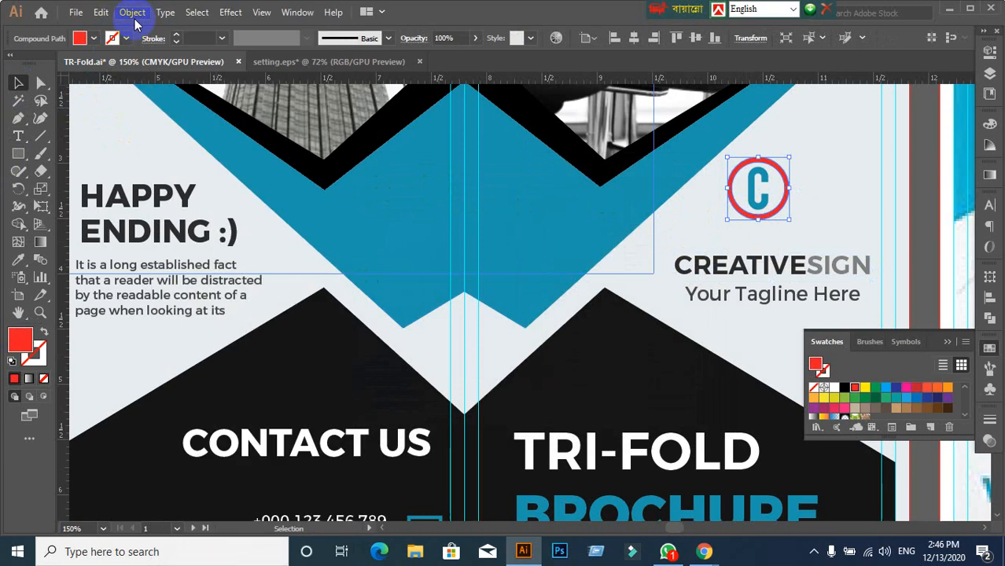
{"action": "left_click", "coordinate": [133, 14]}
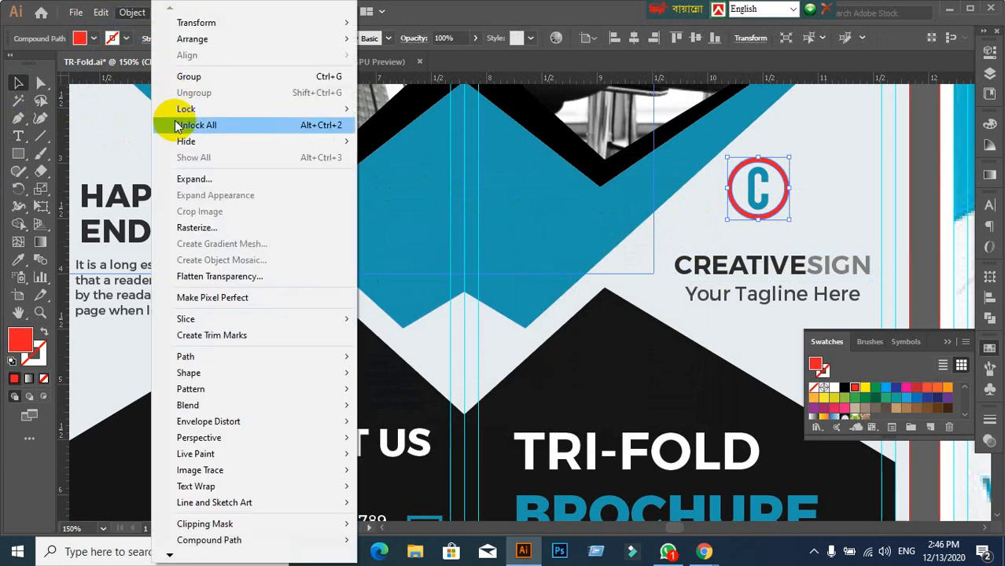
{"action": "left_click", "coordinate": [195, 179]}
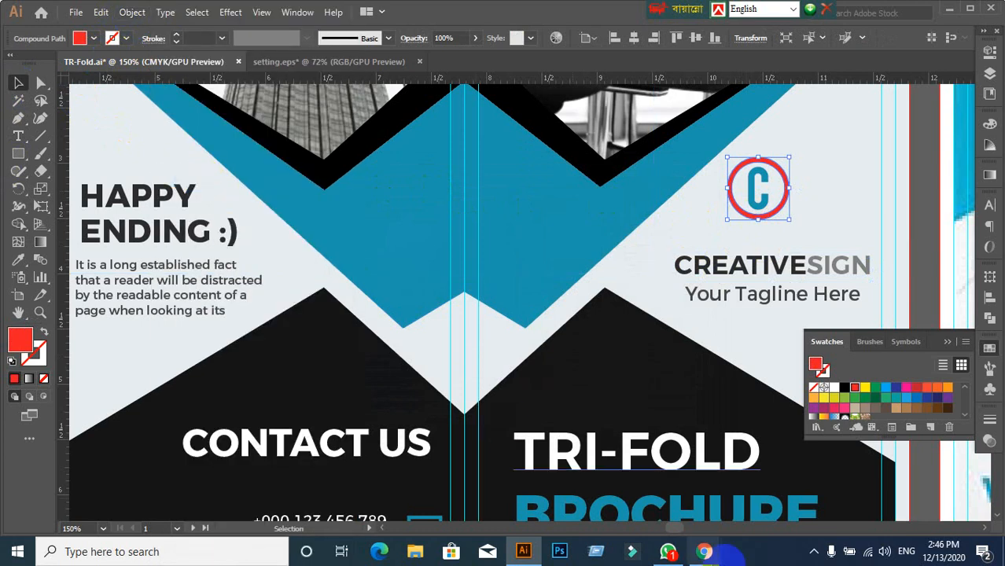
- Eyedrop the HAPPY heading's dark grey onto the logo ring
{"action": "left_click", "coordinate": [20, 261]}
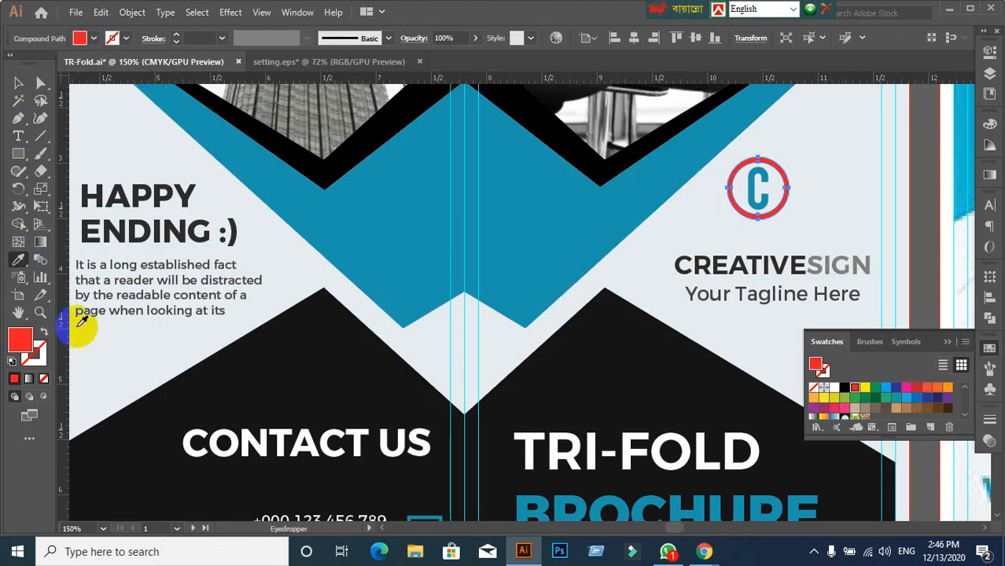
{"action": "left_click", "coordinate": [163, 182]}
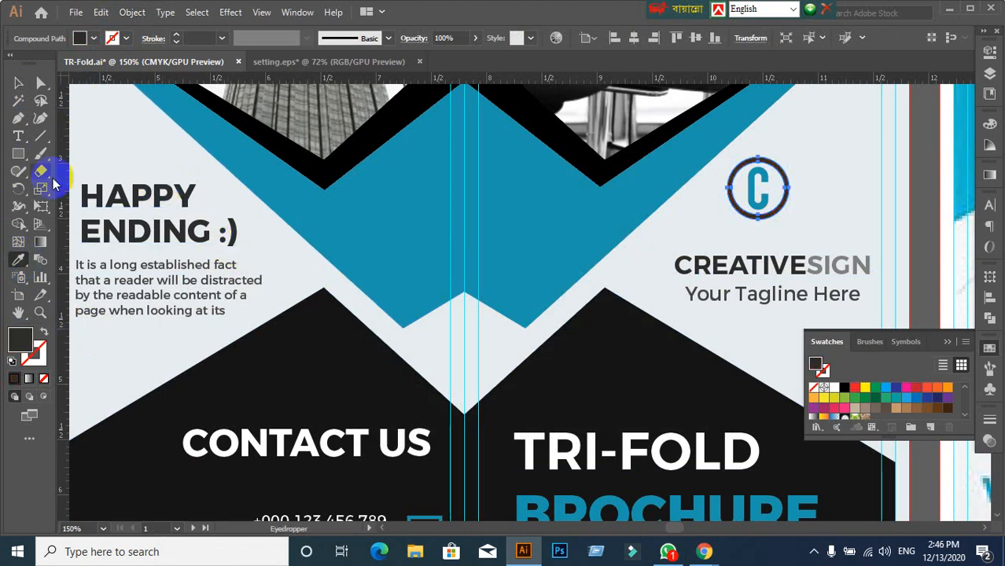
{"action": "left_click", "coordinate": [19, 85]}
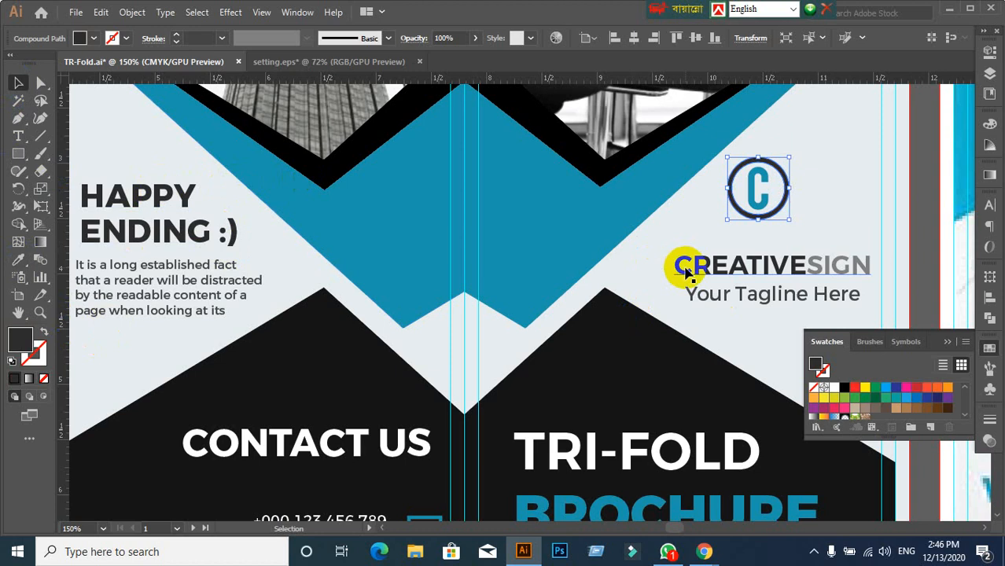
{"action": "scroll", "coordinate": [686, 271], "scroll_direction": "down", "scroll_amount": 3}
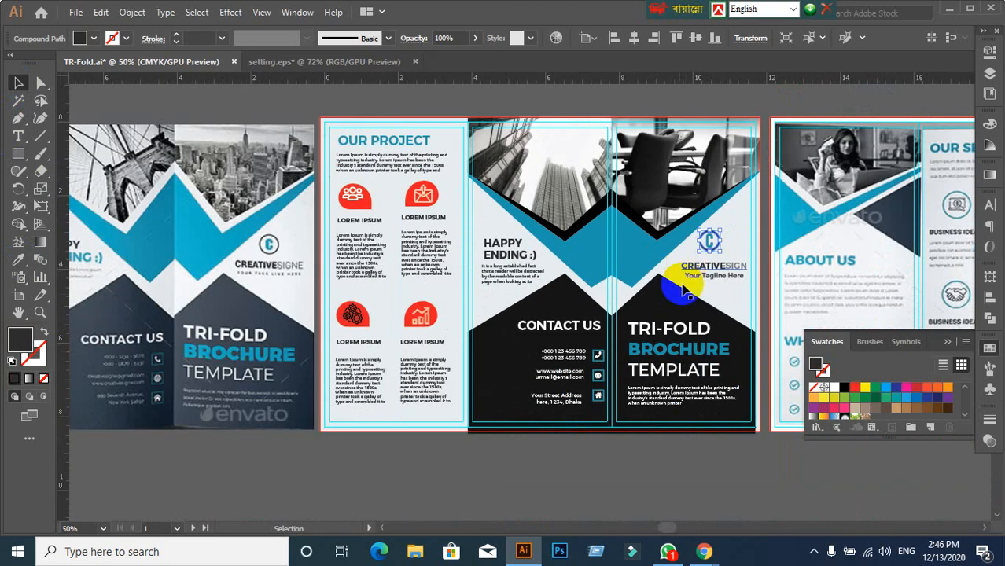
- Eyedrop the reference's blue onto the first red OUR PROJECT group icon
{"action": "left_click_drag", "start_coordinate": [606, 399], "coordinate": [850, 370]}
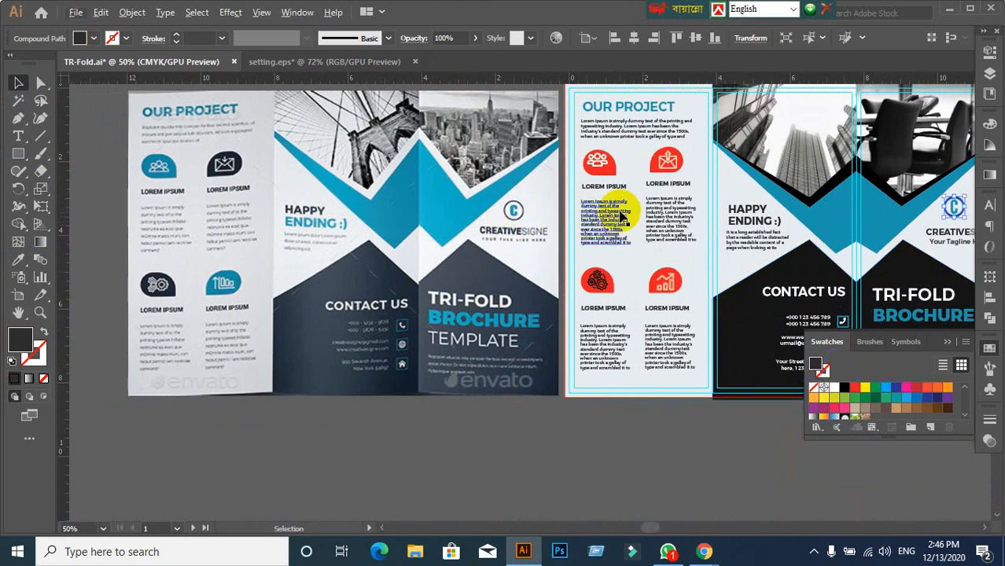
{"action": "left_click", "coordinate": [599, 162]}
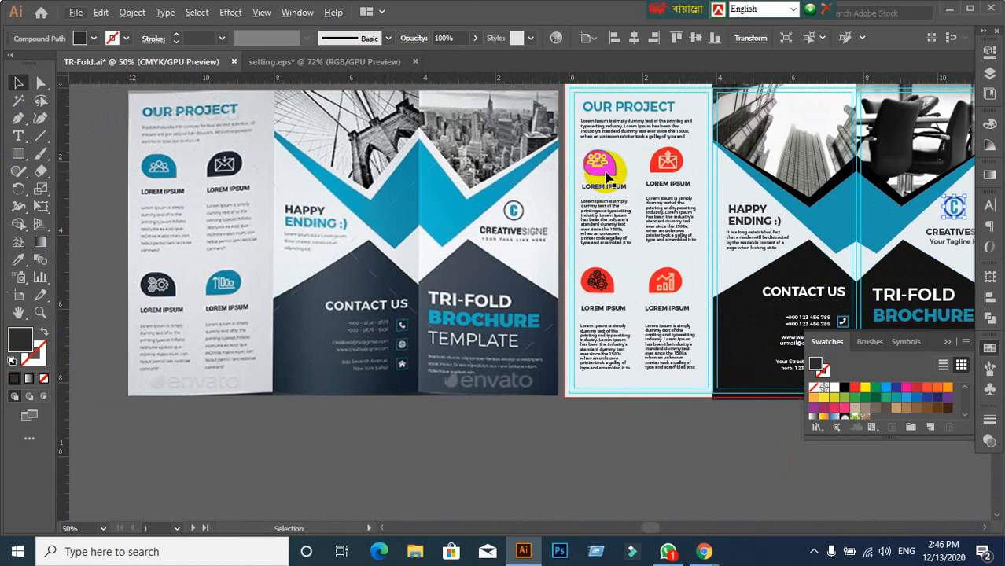
{"action": "left_click", "coordinate": [18, 264]}
{"action": "left_click", "coordinate": [822, 225]}
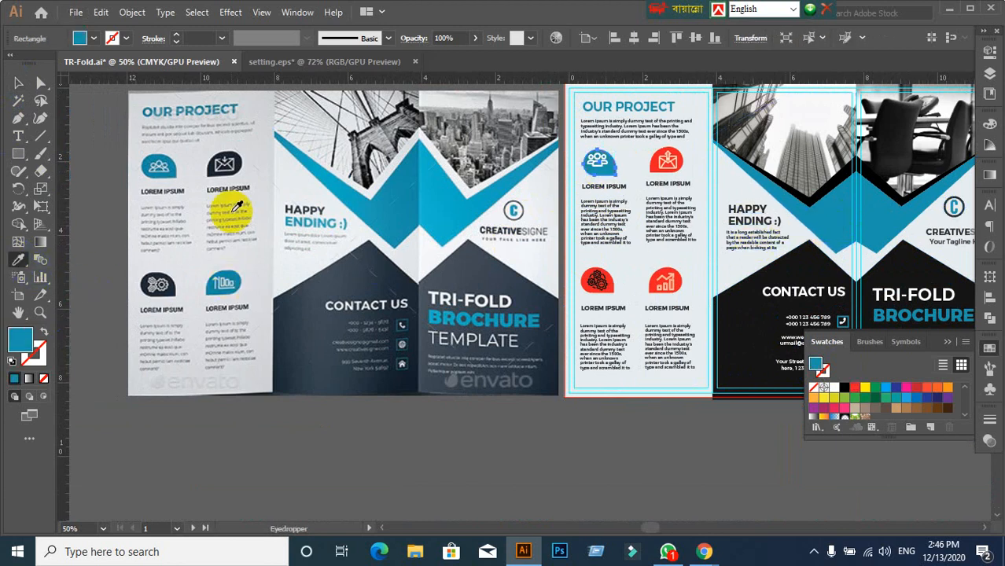
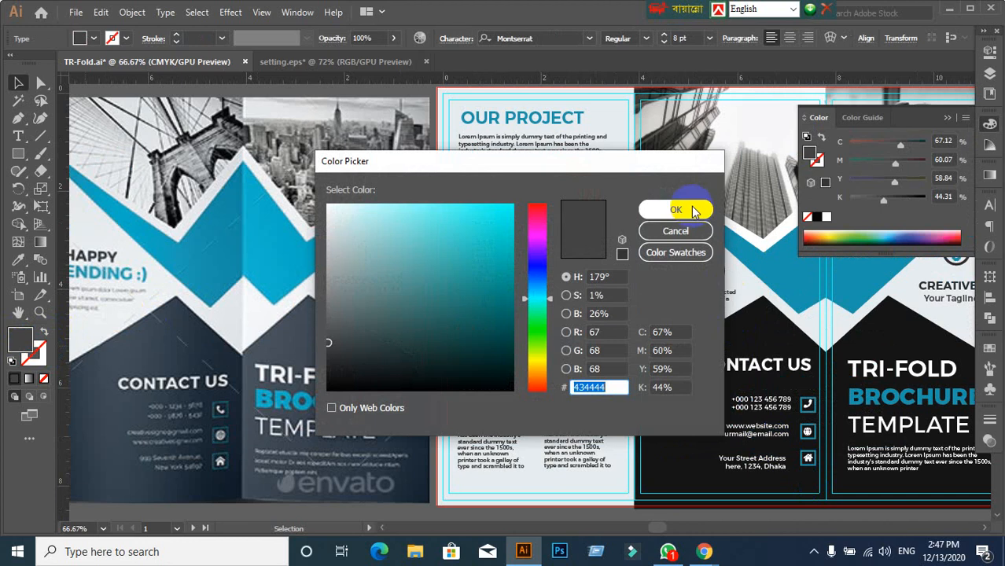
- Select the black bottom shape behind the lower brochure panels, undoing an accidental move
{"action": "left_click", "coordinate": [675, 209]}
{"action": "scroll", "coordinate": [695, 427], "scroll_direction": "down", "scroll_amount": 1}
{"action": "left_click_drag", "start_coordinate": [702, 454], "coordinate": [646, 339]}
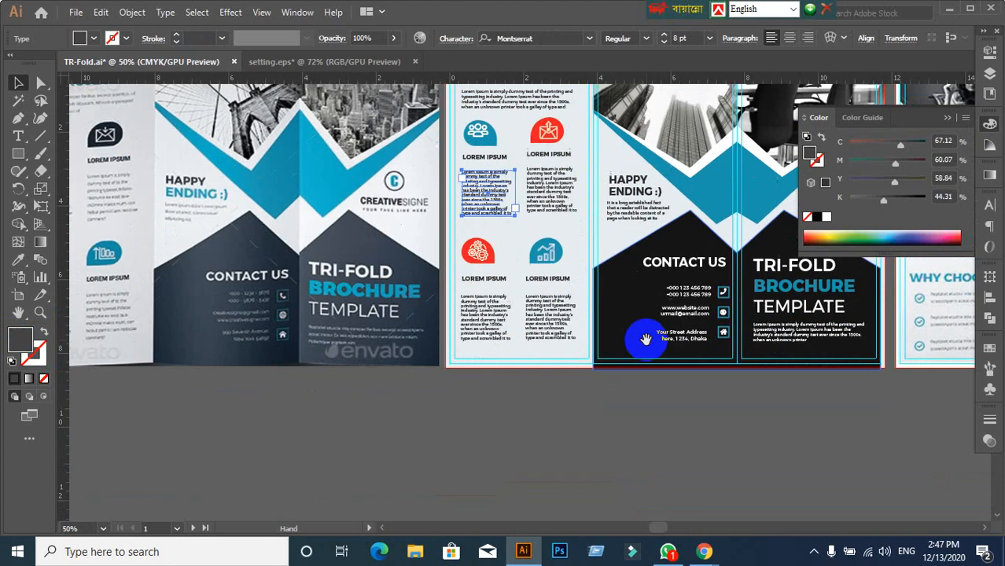
{"action": "left_click", "coordinate": [603, 373]}
{"action": "left_click", "coordinate": [642, 305]}
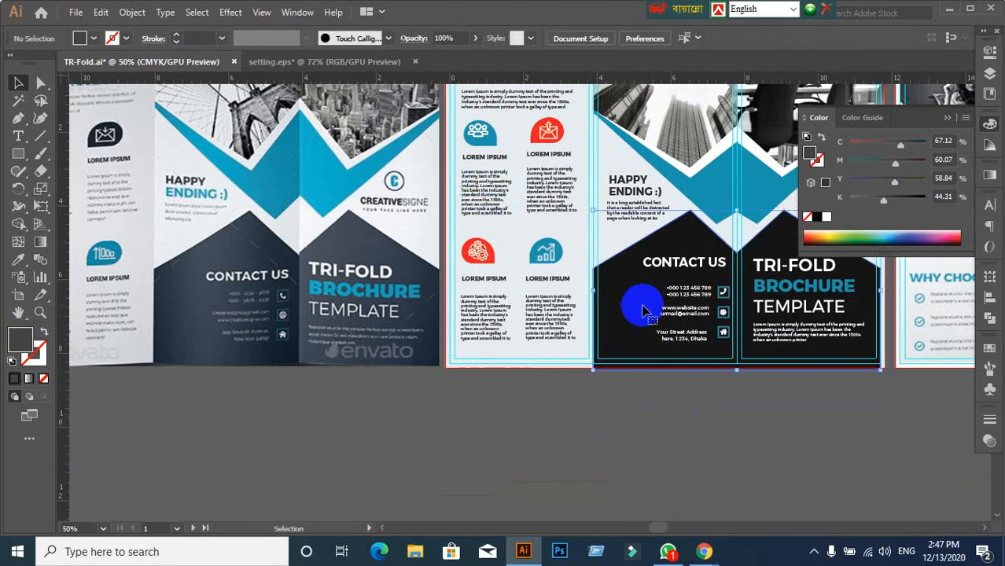
{"action": "left_click", "coordinate": [776, 240]}
{"action": "left_click_drag", "start_coordinate": [624, 330], "coordinate": [585, 402]}
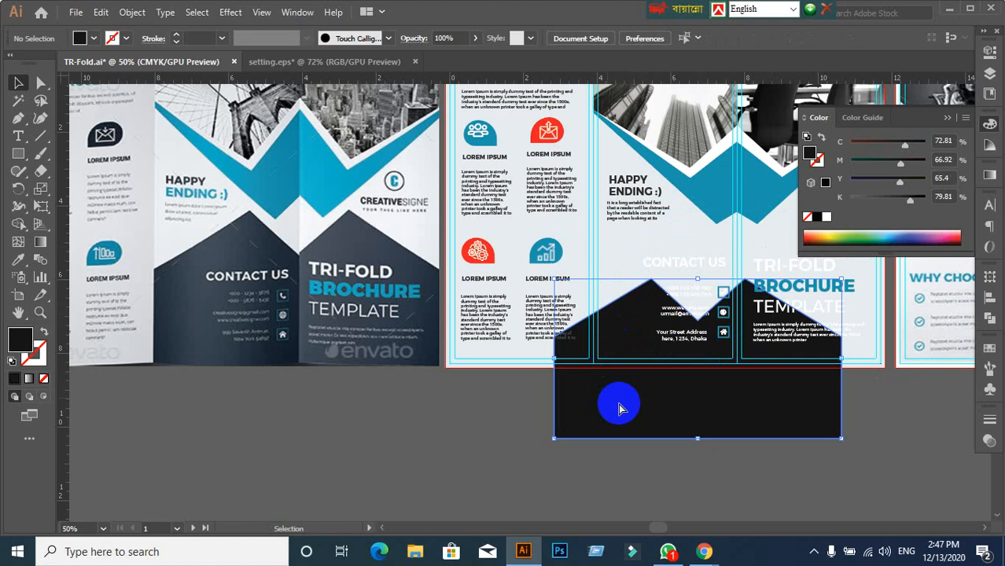
{"action": "key", "text": "ctrl+z"}
- Eyedrop the chevron's blue onto the bottom shape, then set its fill to dark grey 434444
{"action": "left_click", "coordinate": [19, 262]}
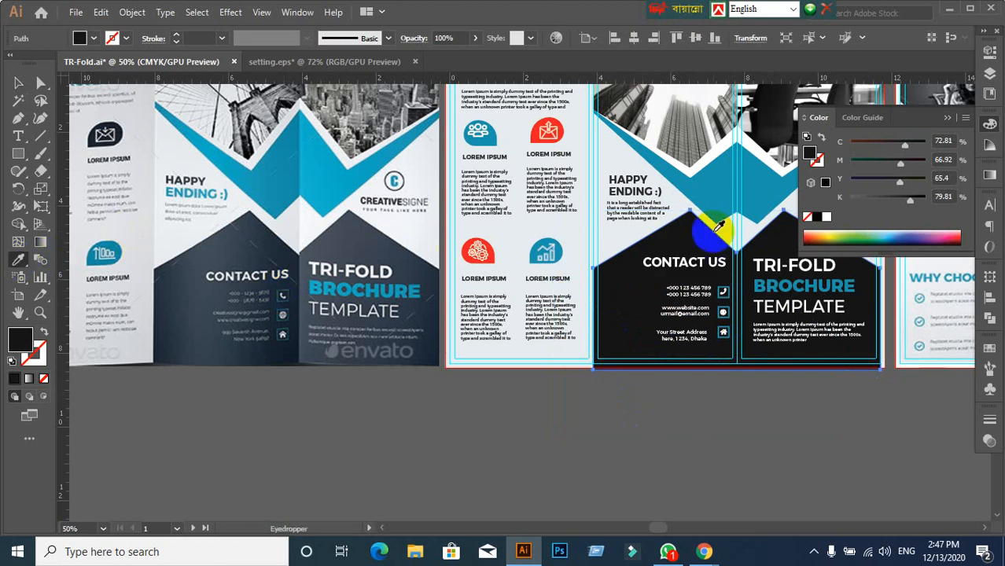
{"action": "left_click", "coordinate": [700, 197]}
{"action": "left_click", "coordinate": [19, 82]}
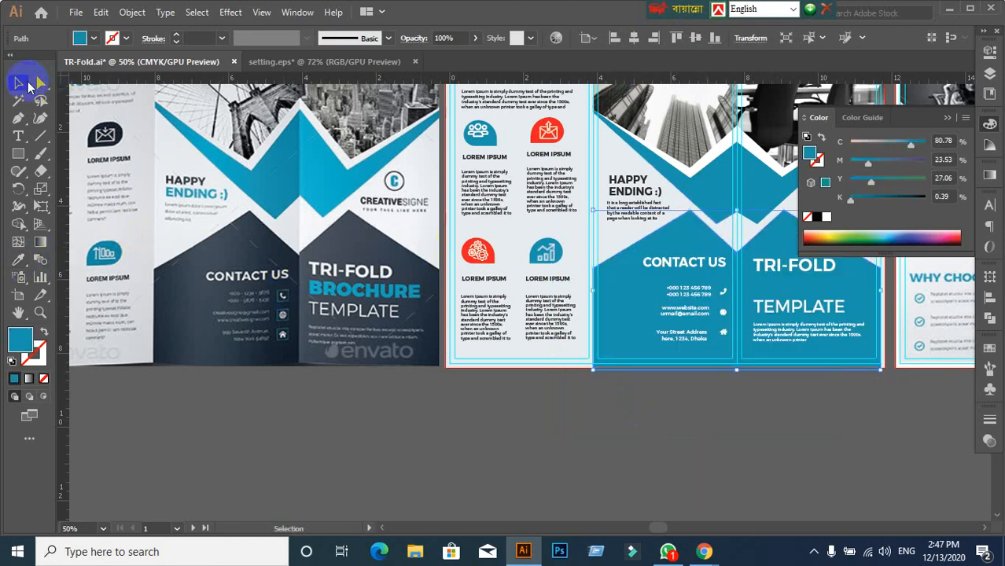
{"action": "double_click", "coordinate": [20, 338]}
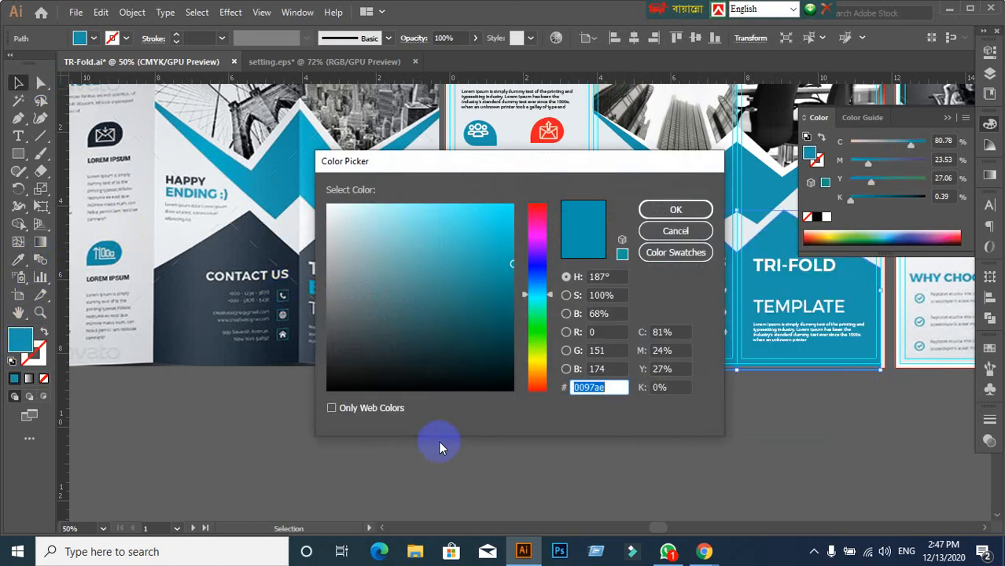
{"action": "type", "text": "434444"}
{"action": "left_click", "coordinate": [657, 206]}
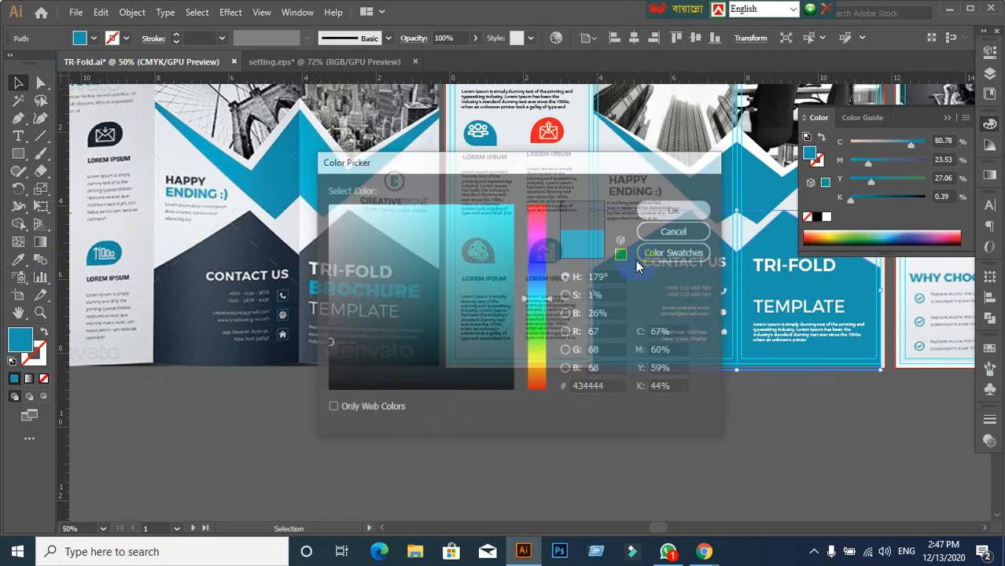
{"action": "left_click", "coordinate": [519, 447]}
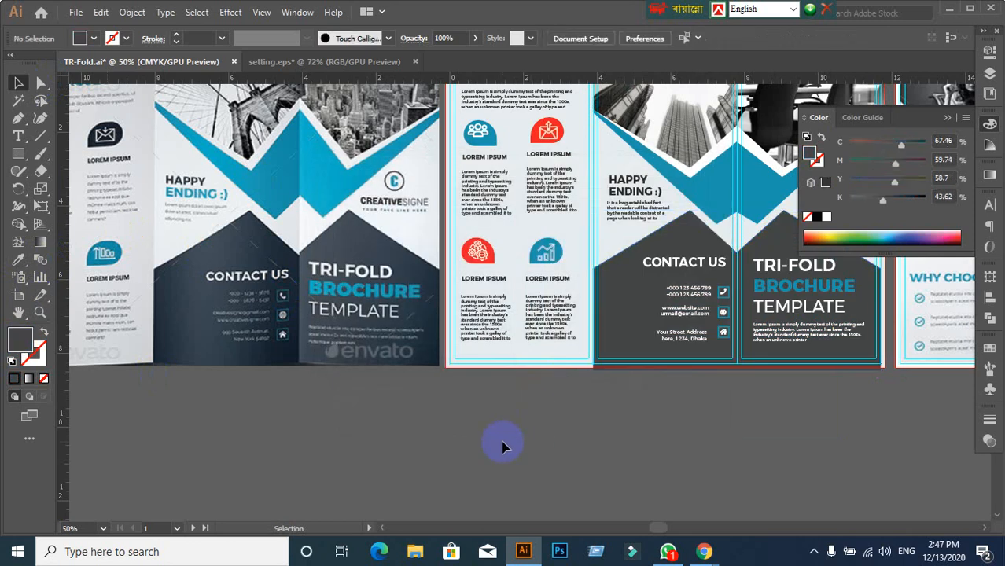
- Darken the bottom panel's fill in the Color Picker to near-black 1c1c1c
{"action": "scroll", "coordinate": [529, 428], "scroll_direction": "down", "scroll_amount": 1}
{"action": "scroll", "coordinate": [502, 412], "scroll_direction": "up", "scroll_amount": 1}
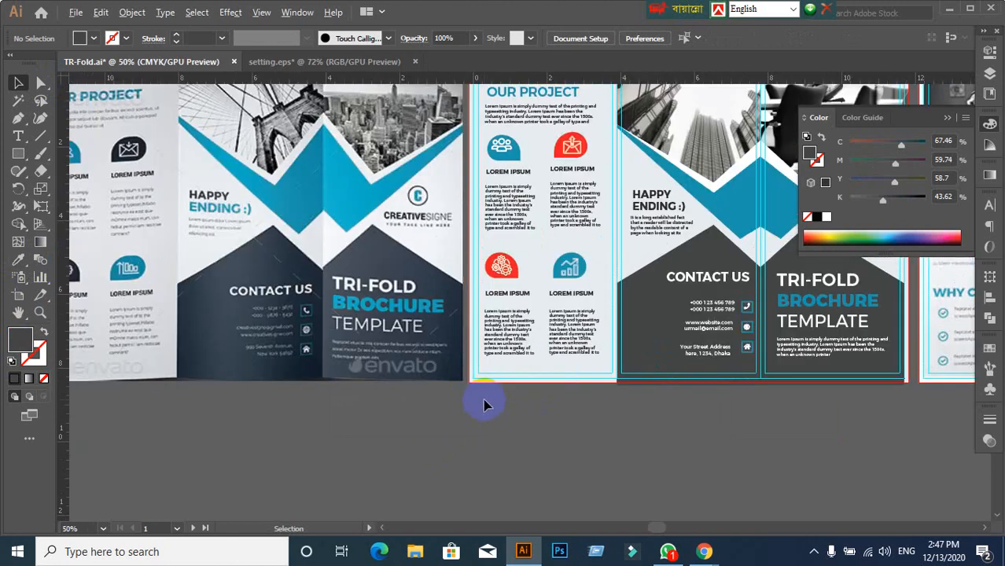
{"action": "left_click_drag", "start_coordinate": [518, 400], "coordinate": [656, 414]}
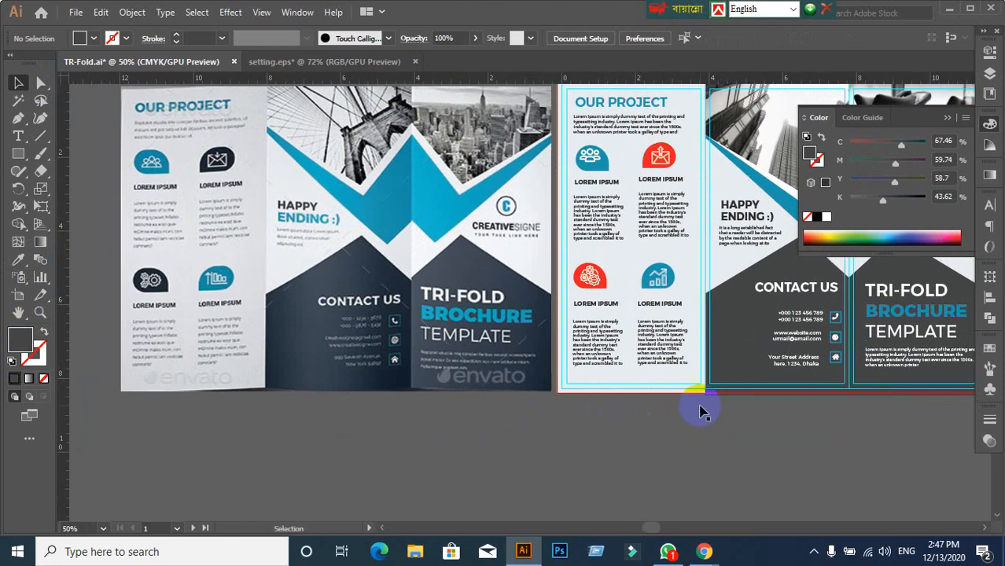
{"action": "left_click", "coordinate": [740, 330]}
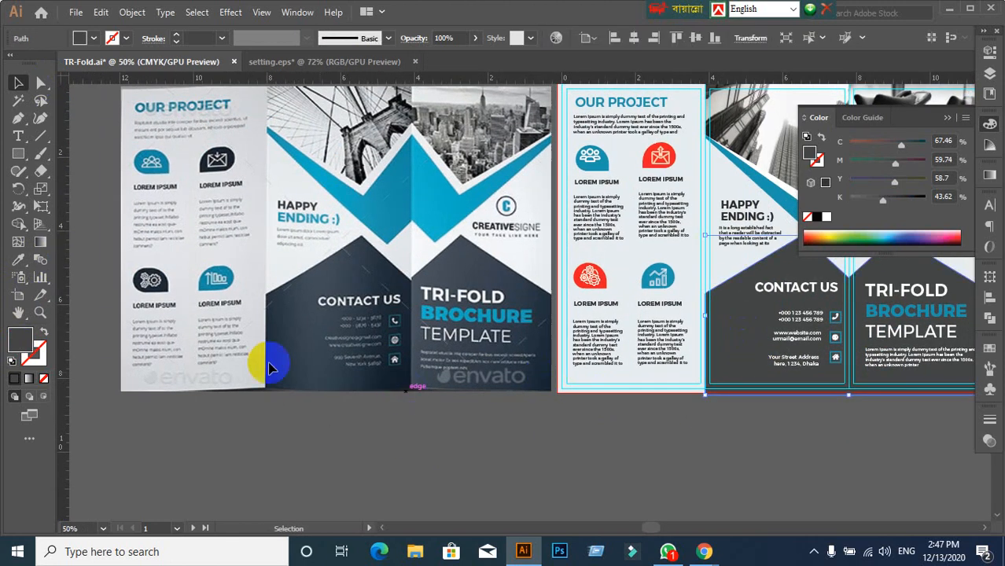
{"action": "double_click", "coordinate": [19, 338]}
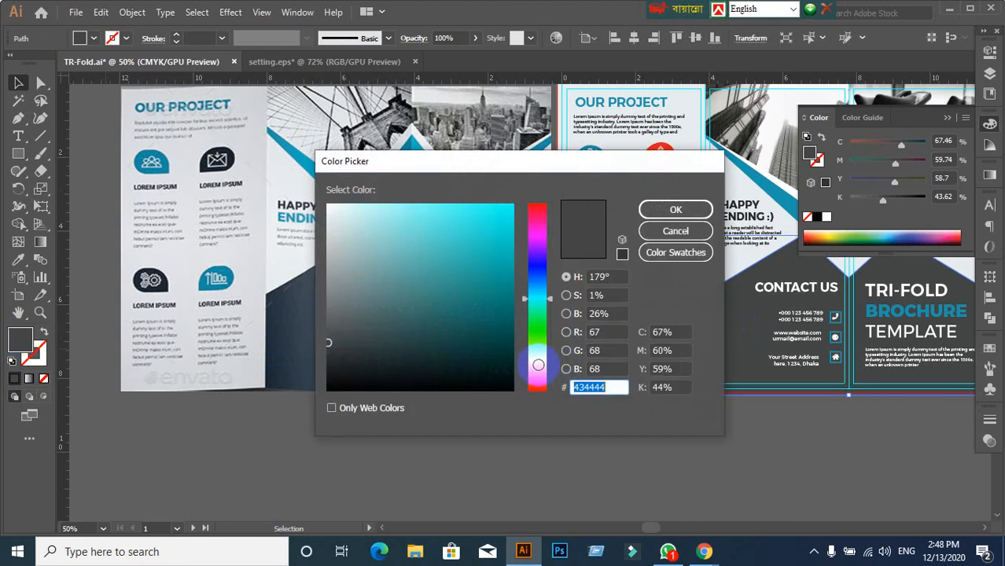
{"action": "left_click_drag", "start_coordinate": [341, 354], "coordinate": [325, 370]}
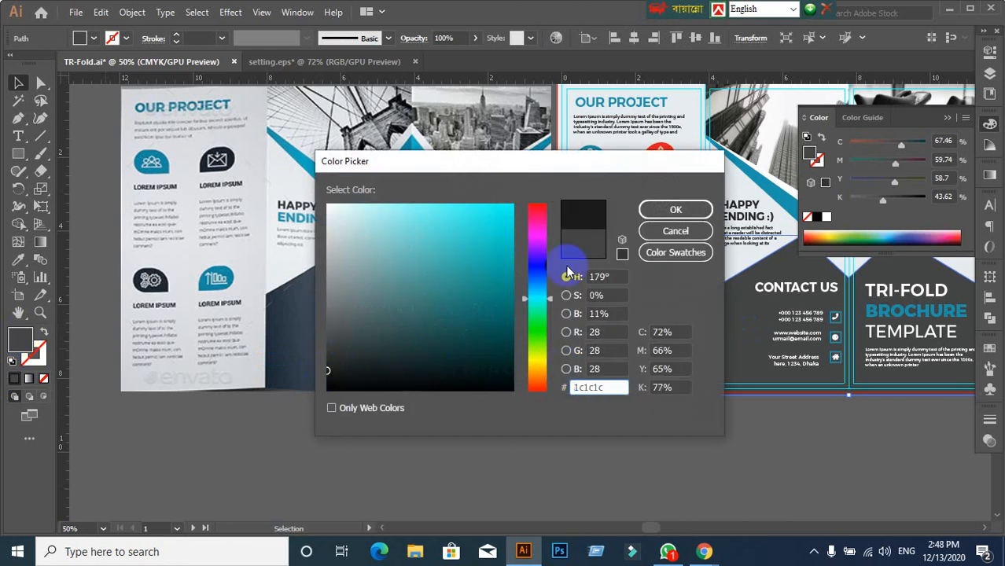
{"action": "key", "text": "Return"}
{"action": "left_click", "coordinate": [633, 424]}
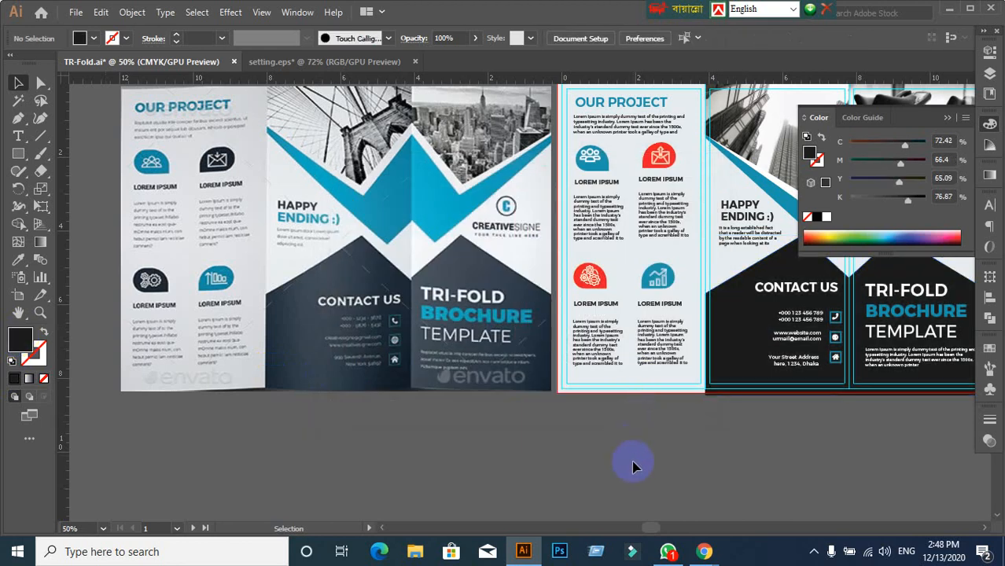
- Admit the waiting person to the video call, then return to the brochure document
{"action": "mouse_move", "coordinate": [704, 547]}
{"action": "left_click", "coordinate": [651, 522]}
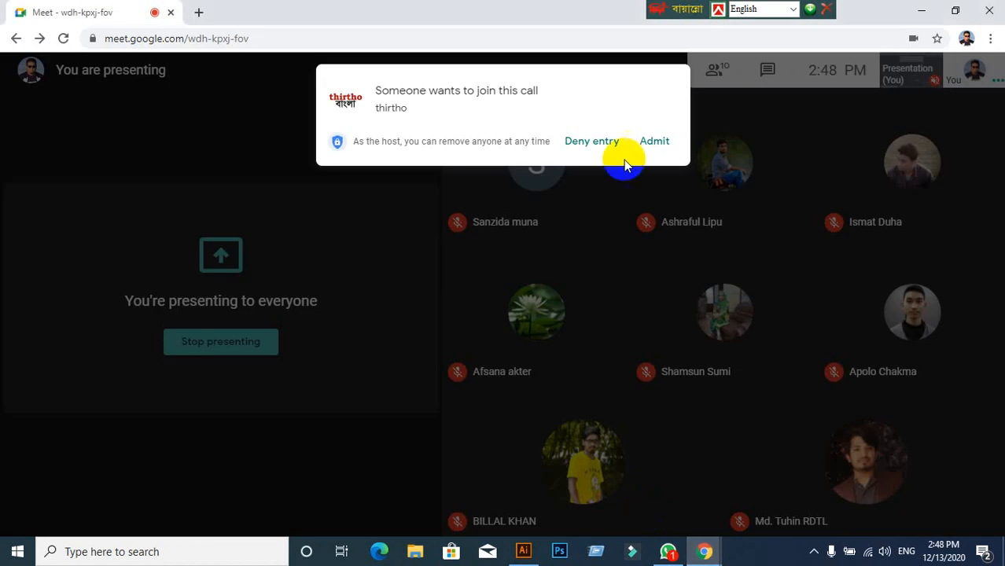
{"action": "left_click", "coordinate": [648, 152]}
{"action": "mouse_move", "coordinate": [523, 551]}
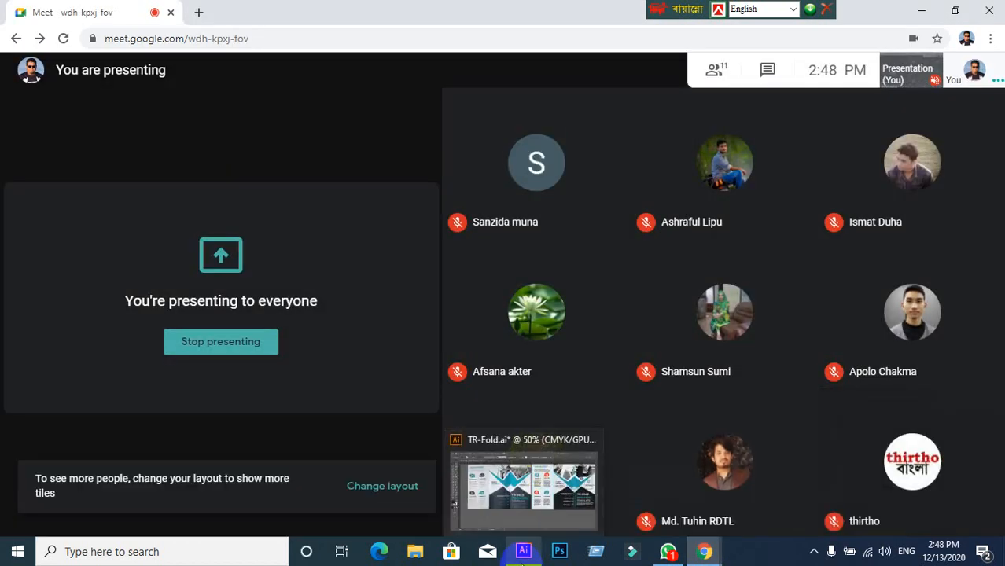
{"action": "left_click", "coordinate": [582, 487]}
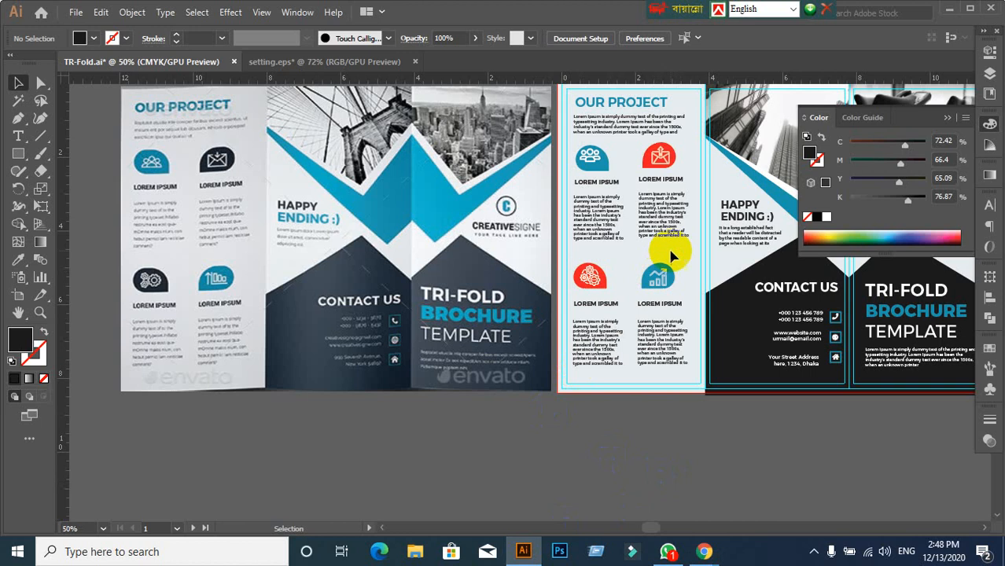
- Colour the words ENDING :) in the HAPPY heading with the reference's blue
{"action": "left_click", "coordinate": [739, 219]}
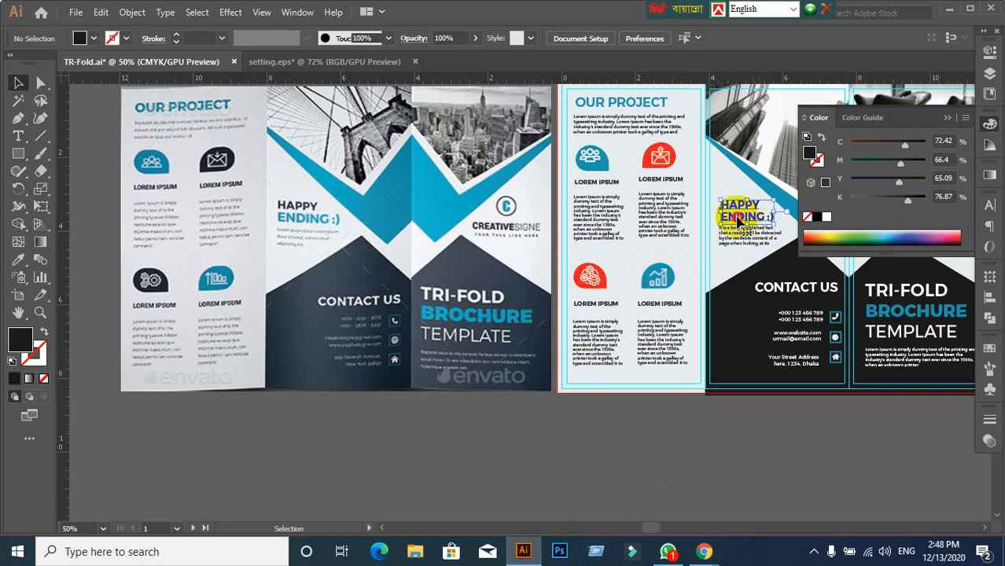
{"action": "double_click", "coordinate": [738, 221]}
{"action": "left_click_drag", "start_coordinate": [720, 216], "coordinate": [778, 215]}
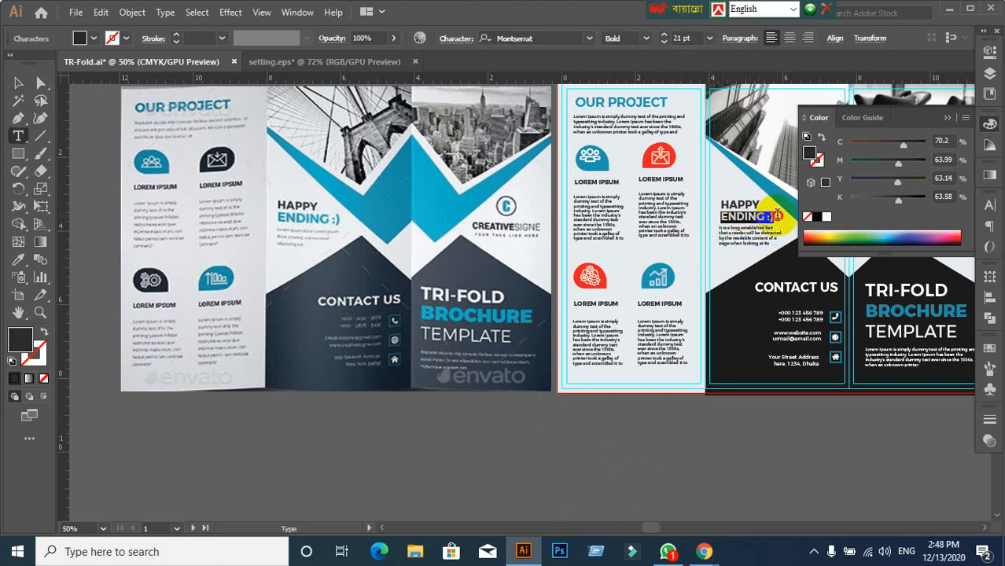
{"action": "left_click", "coordinate": [18, 259]}
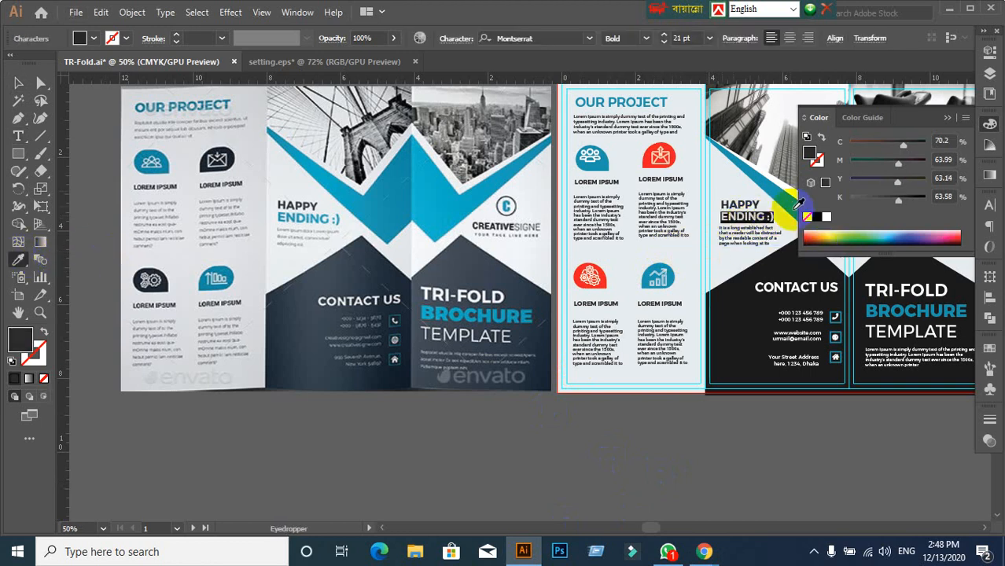
{"action": "left_click", "coordinate": [211, 271]}
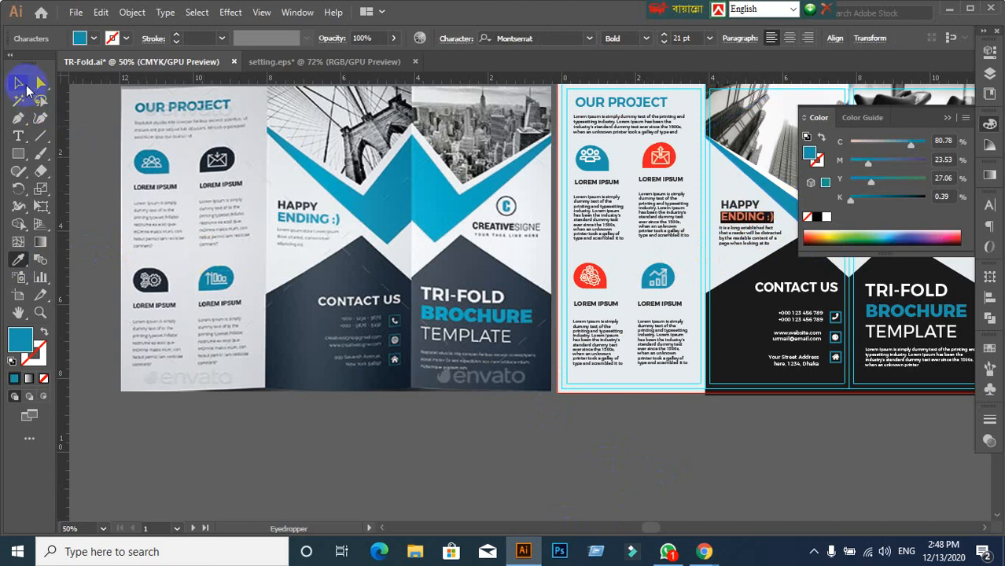
{"action": "left_click", "coordinate": [18, 83]}
{"action": "left_click", "coordinate": [599, 280]}
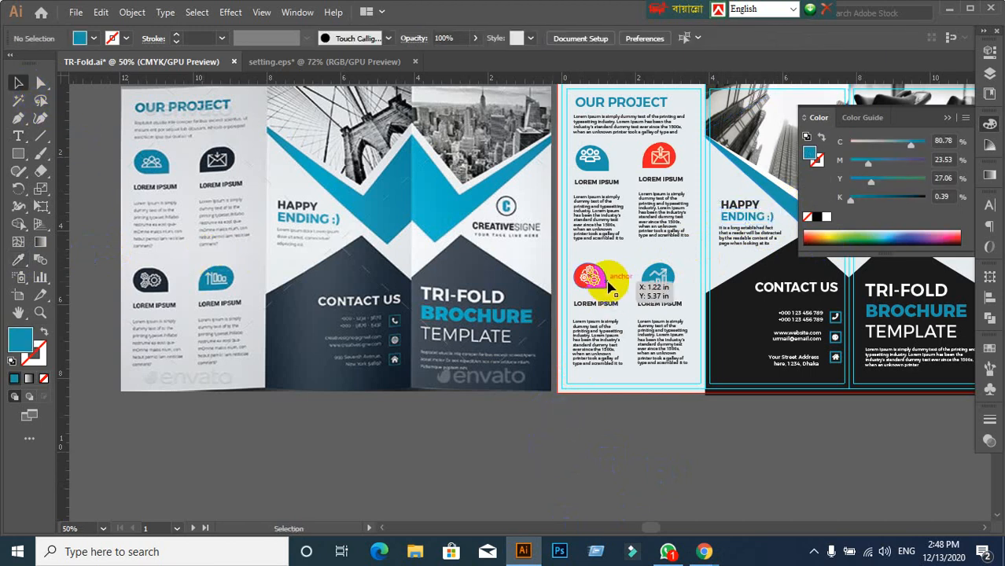
- Eyedrop dark navy onto both the lower-left red icon and the red envelope icon
{"action": "left_click", "coordinate": [610, 287]}
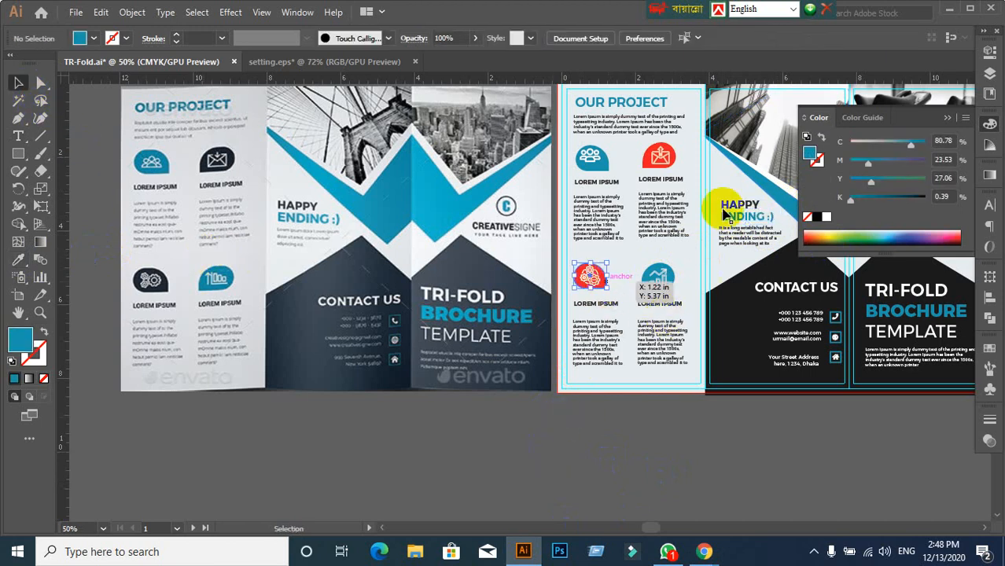
{"action": "left_click", "coordinate": [674, 158], "text": "shift"}
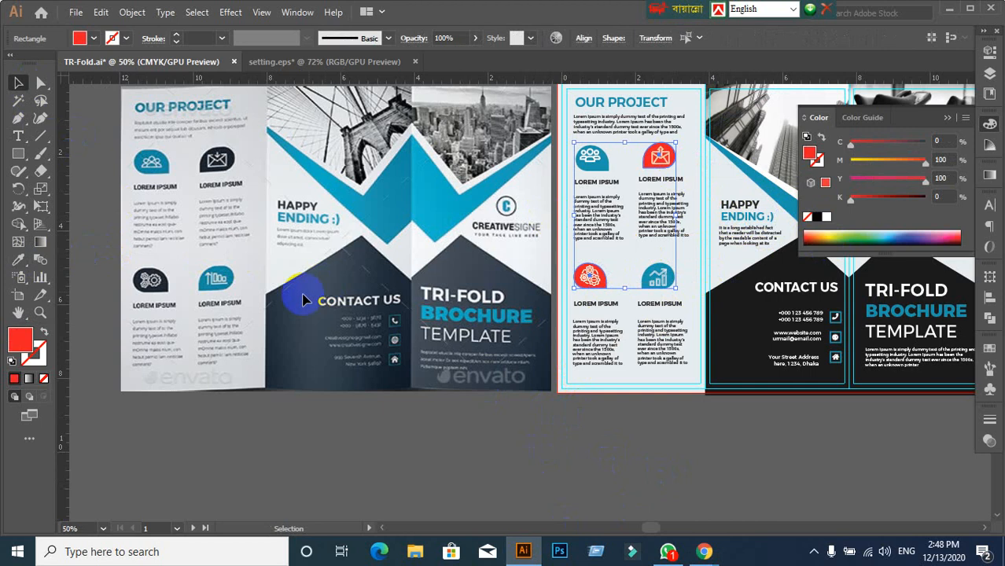
{"action": "left_click", "coordinate": [18, 260]}
{"action": "left_click", "coordinate": [725, 316]}
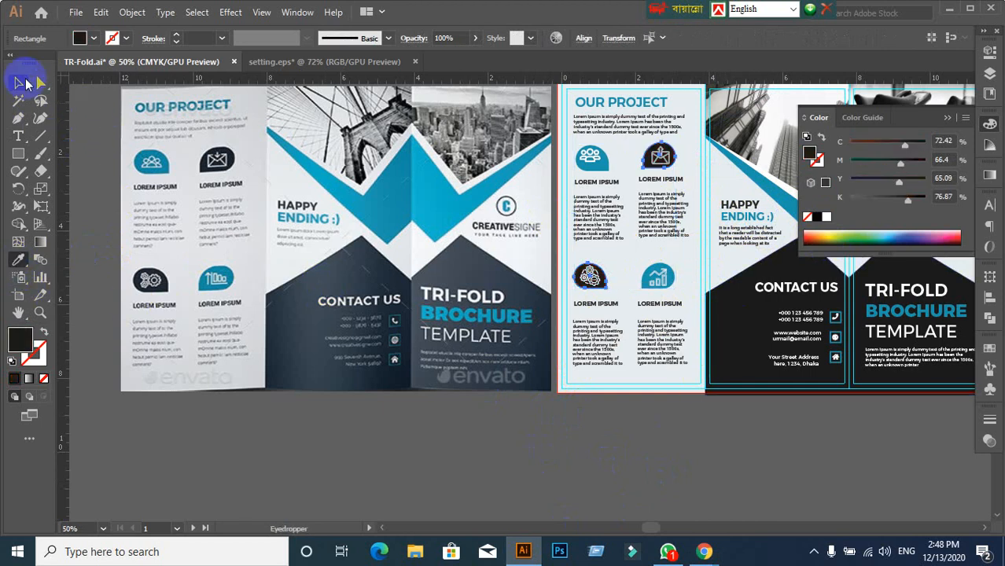
{"action": "left_click", "coordinate": [24, 82]}
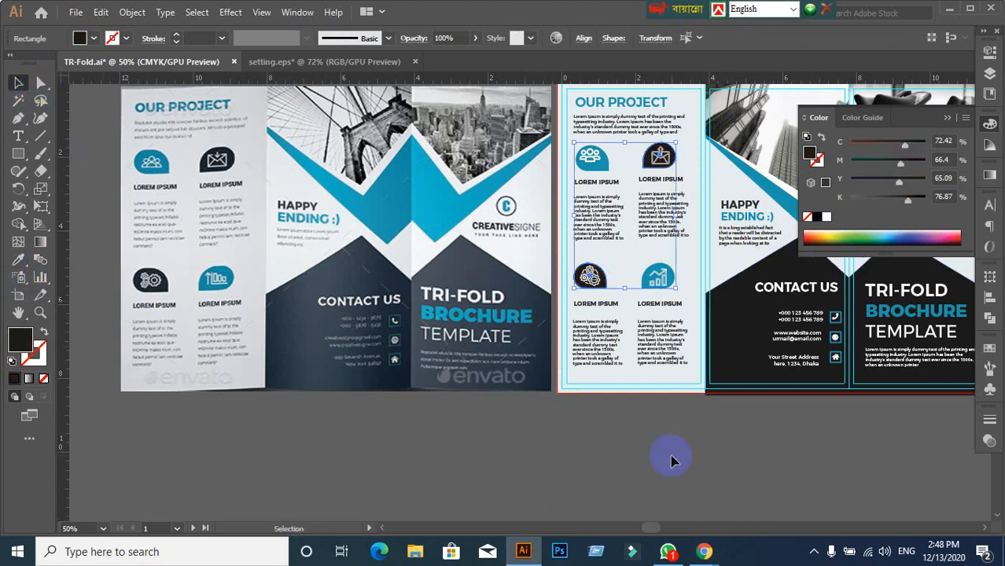
{"action": "left_click", "coordinate": [620, 389]}
{"action": "scroll", "coordinate": [620, 388], "scroll_direction": "down", "scroll_amount": 1}
{"action": "left_click_drag", "start_coordinate": [796, 426], "coordinate": [631, 408]}
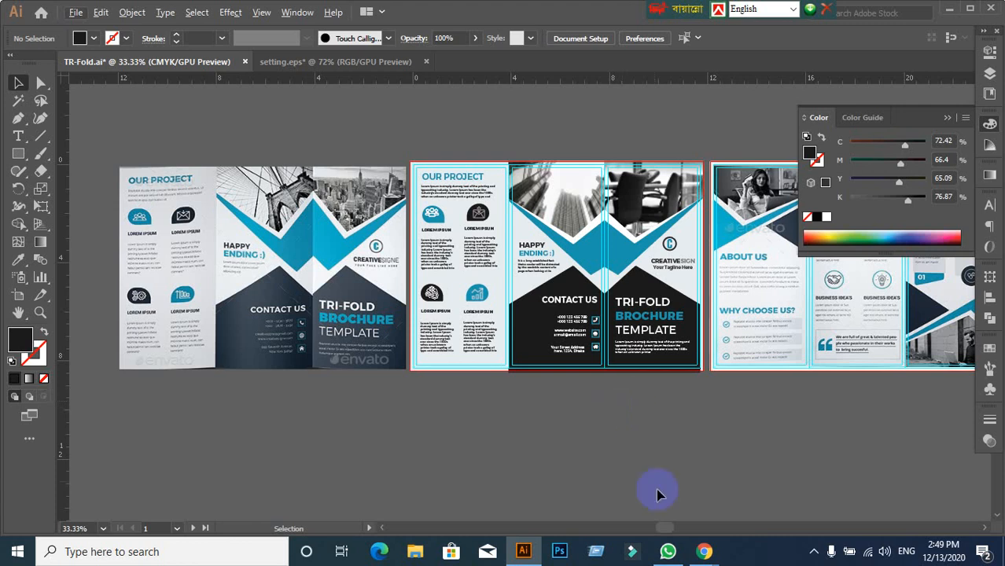
- Check the Google Meet window, then minimize Chrome to return to TR-Fold.ai in Illustrator
{"action": "mouse_move", "coordinate": [696, 557]}
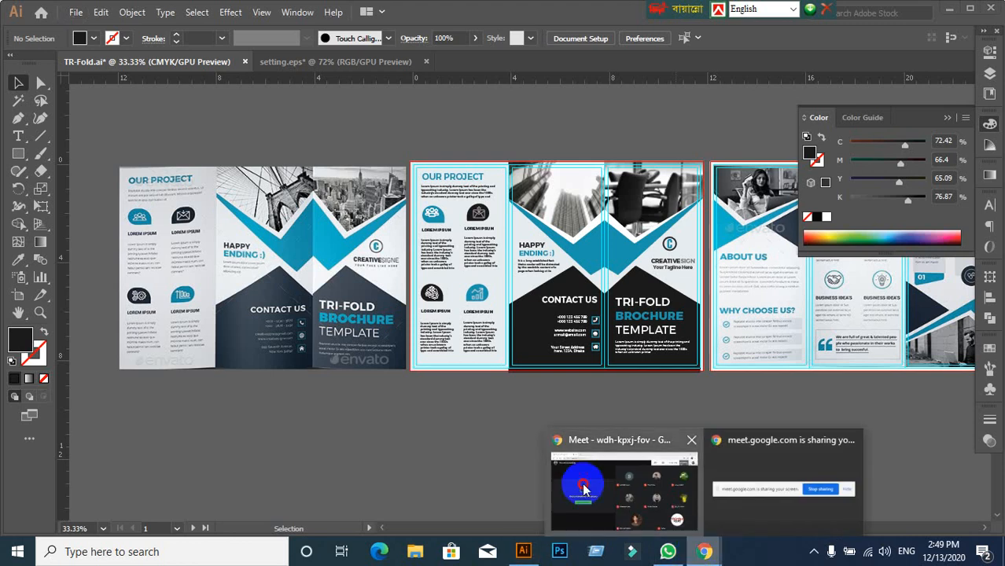
{"action": "left_click", "coordinate": [583, 481]}
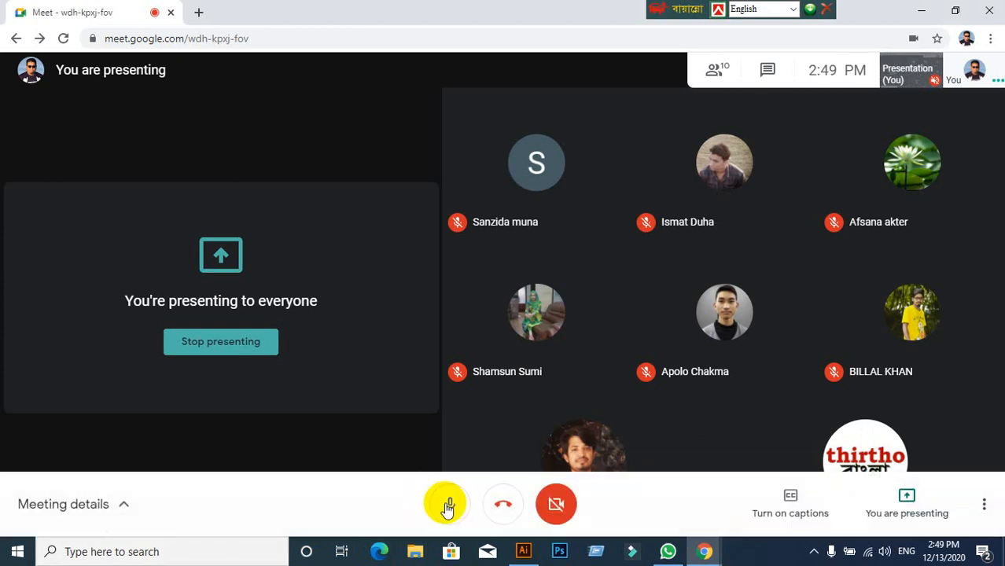
{"action": "left_click", "coordinate": [521, 553]}
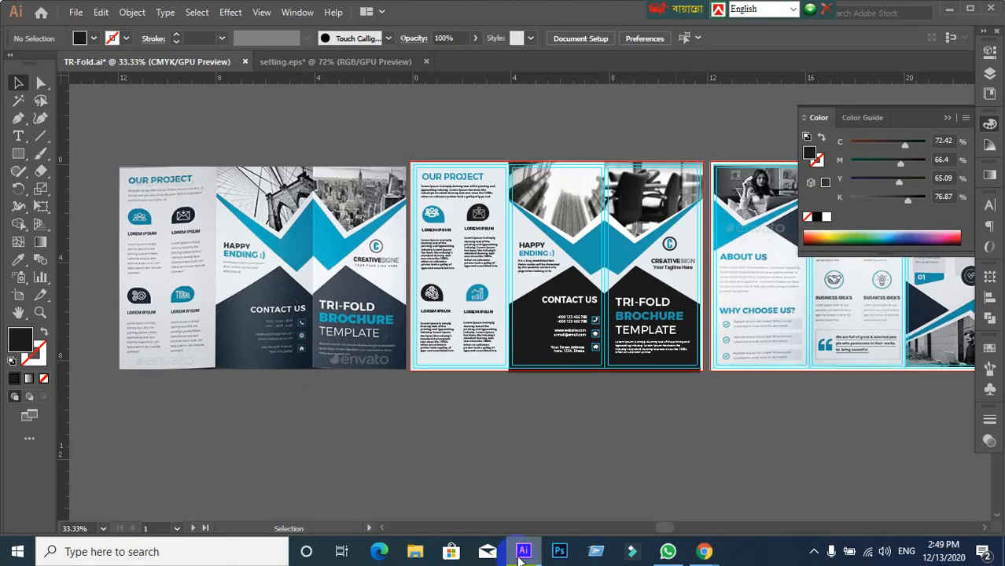
{"action": "left_click", "coordinate": [520, 553]}
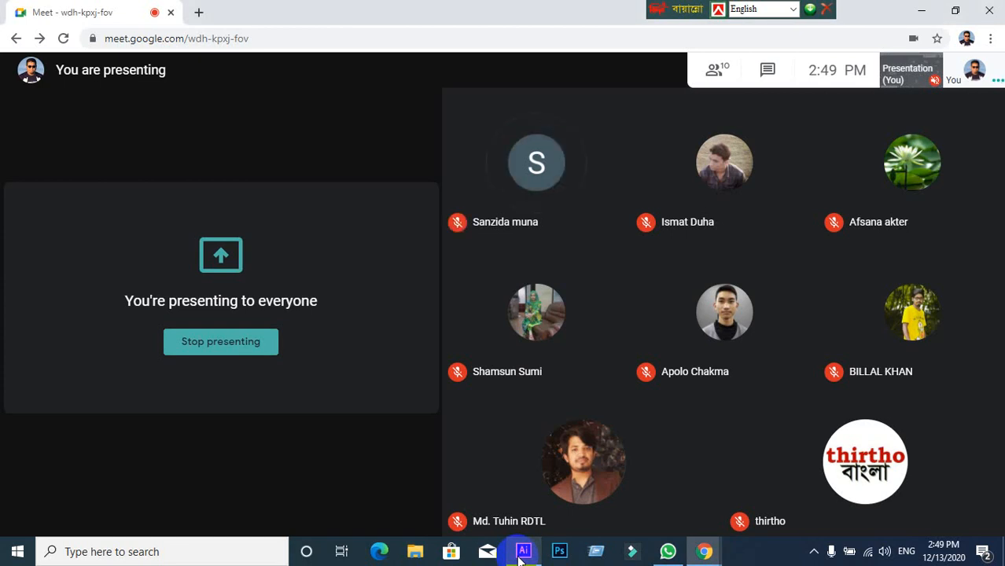
{"action": "left_click", "coordinate": [520, 553]}
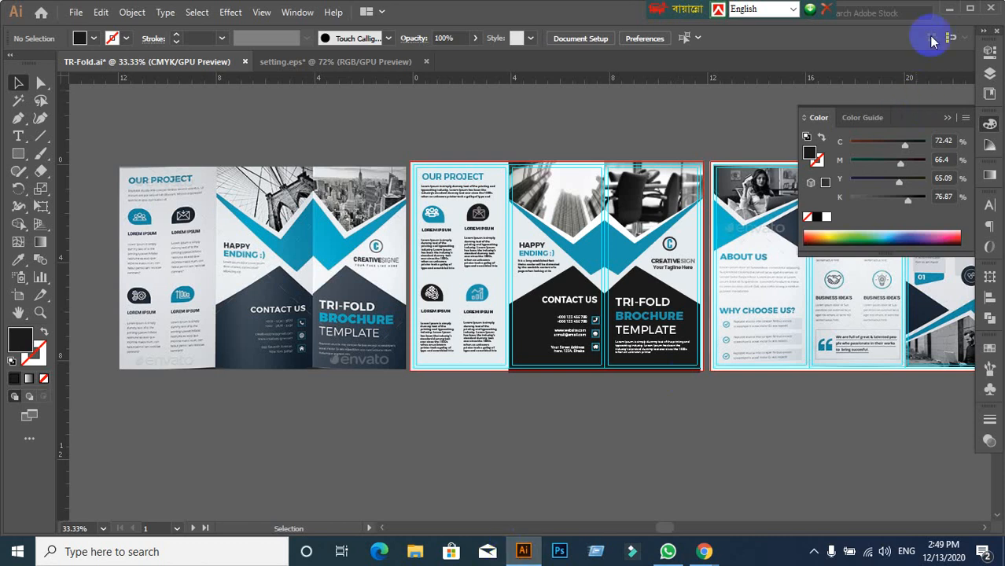
{"action": "left_click", "coordinate": [950, 11]}
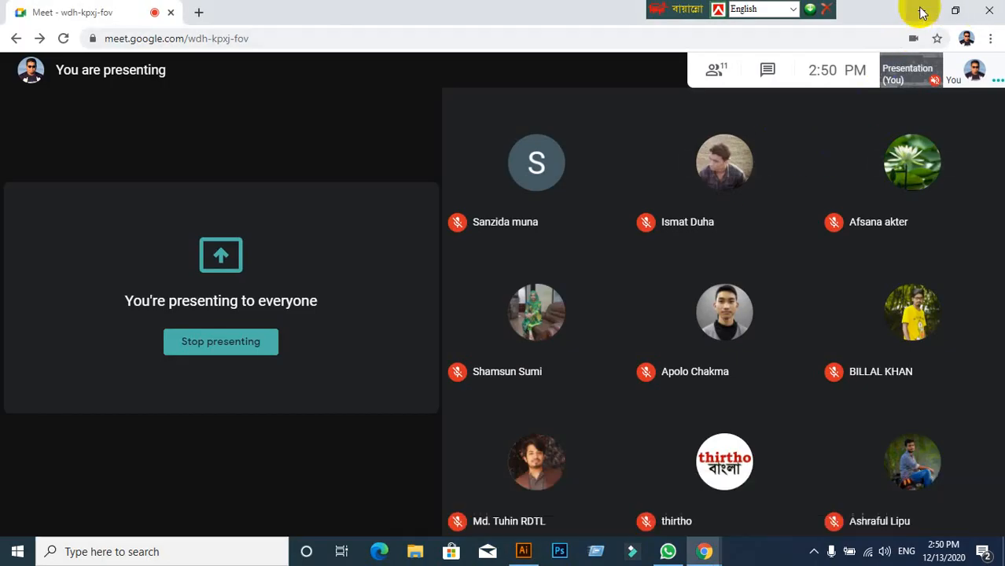
{"action": "left_click", "coordinate": [916, 9]}
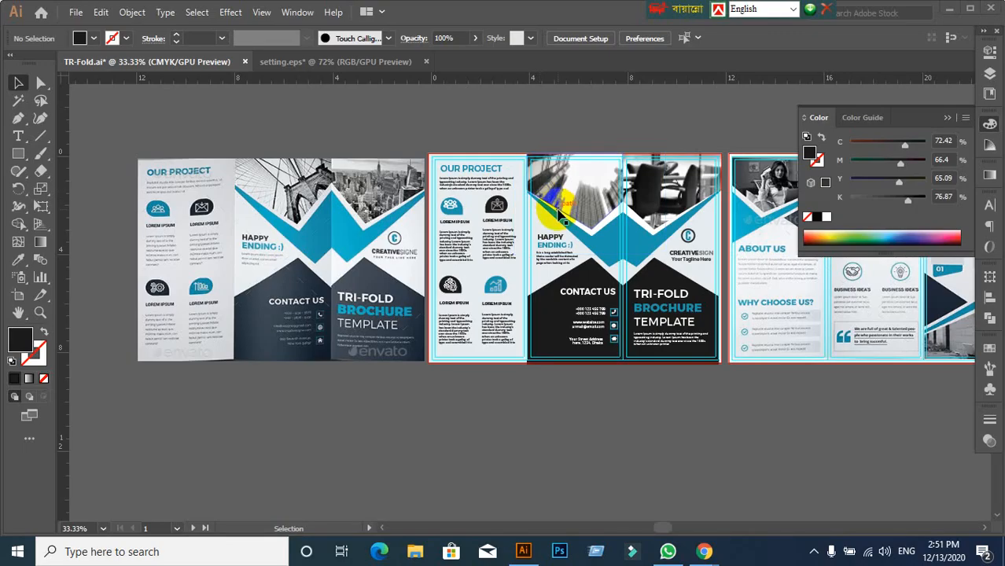
- Frame the OUR PROJECT panel's first row of icons beside the reference image
{"action": "scroll", "coordinate": [458, 182], "scroll_direction": "up", "scroll_amount": 4}
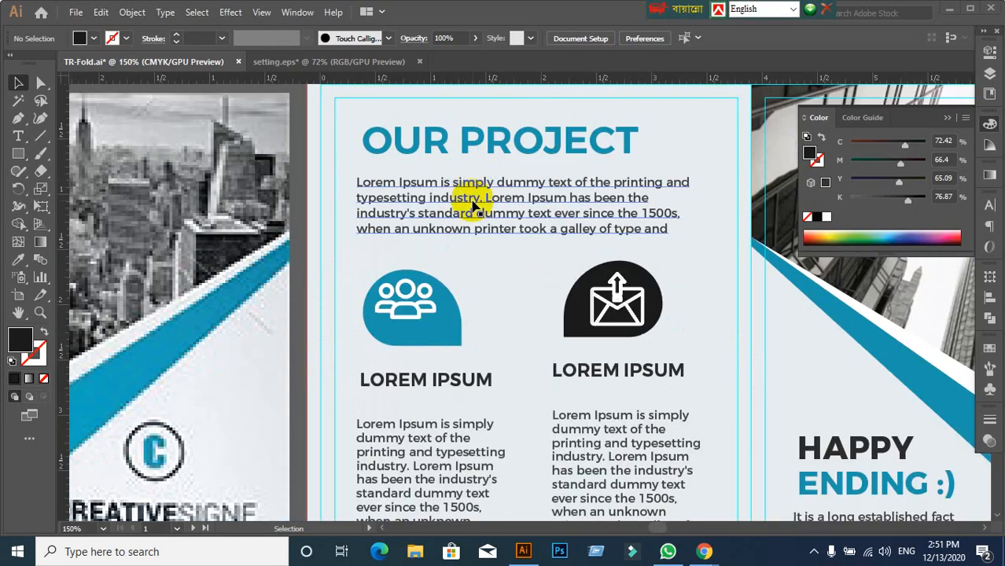
{"action": "scroll", "coordinate": [472, 206], "scroll_direction": "down", "scroll_amount": 1}
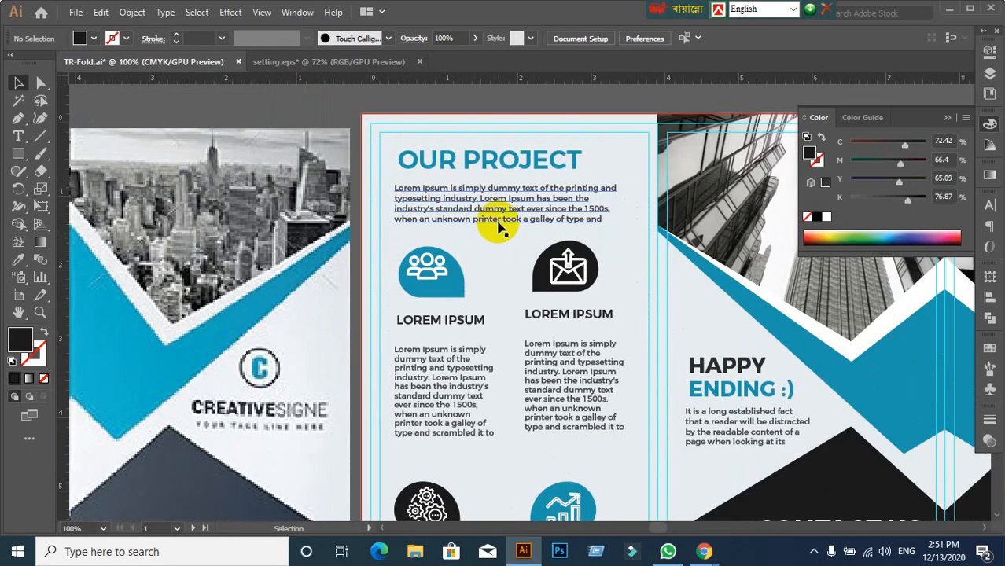
{"action": "key", "text": "space"}
{"action": "left_click_drag", "start_coordinate": [499, 220], "coordinate": [421, 224]}
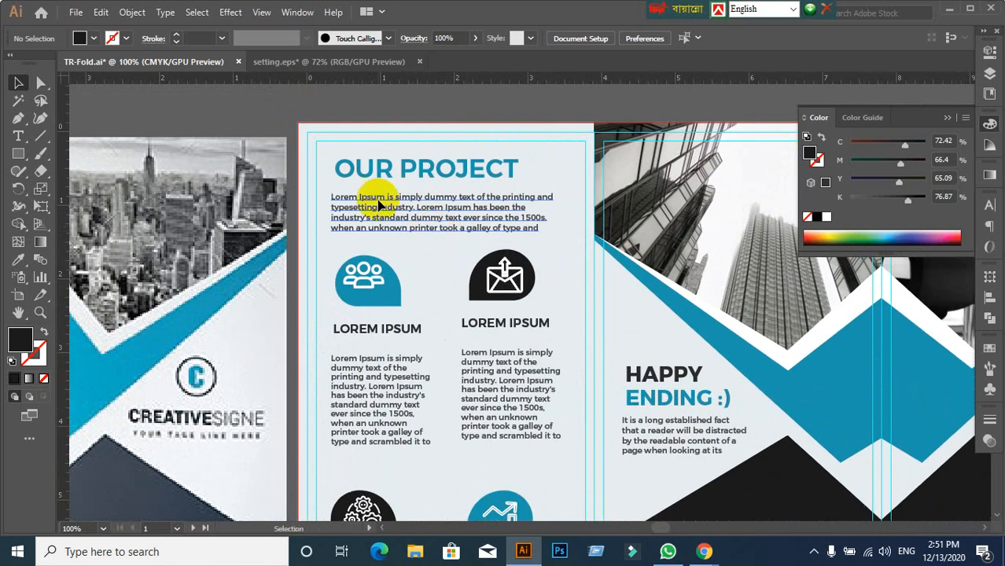
{"action": "scroll", "coordinate": [377, 187], "scroll_direction": "up", "scroll_amount": 1}
{"action": "left_click", "coordinate": [374, 163]}
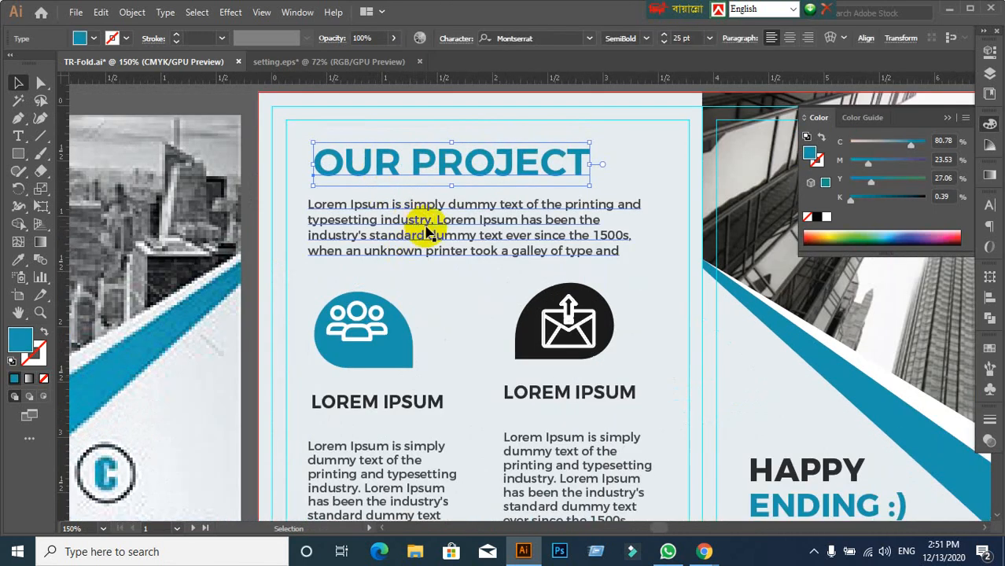
{"action": "scroll", "coordinate": [437, 224], "scroll_direction": "down", "scroll_amount": 1}
{"action": "scroll", "coordinate": [483, 235], "scroll_direction": "down", "scroll_amount": 3}
{"action": "scroll", "coordinate": [412, 217], "scroll_direction": "up", "scroll_amount": 1}
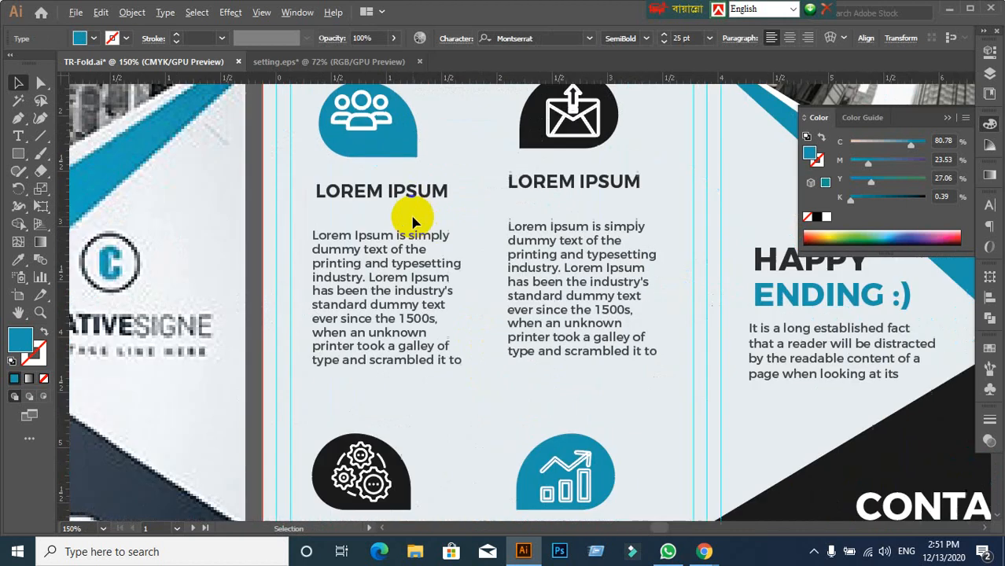
{"action": "scroll", "coordinate": [464, 253], "scroll_direction": "down", "scroll_amount": 2}
{"action": "scroll", "coordinate": [433, 248], "scroll_direction": "up", "scroll_amount": 2}
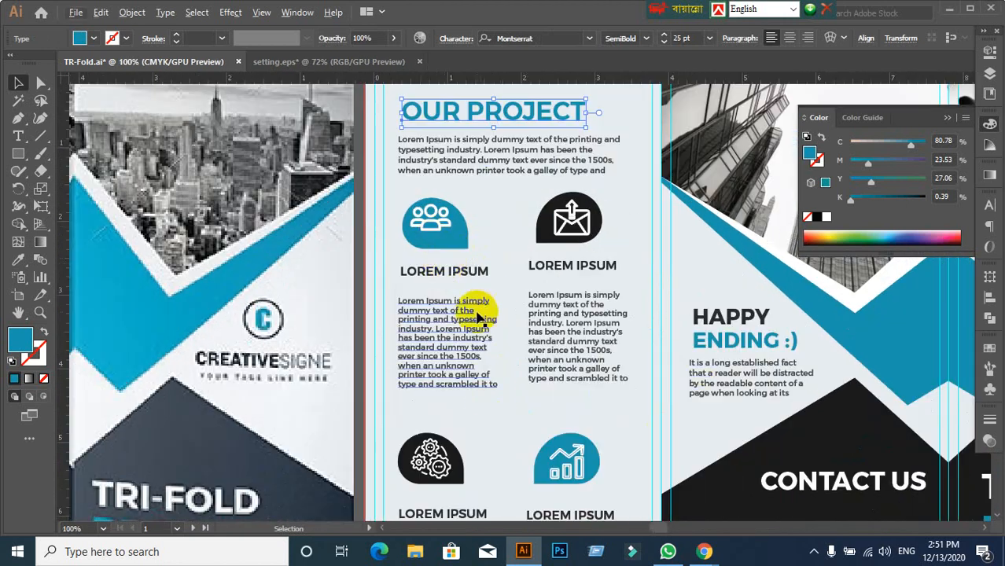
{"action": "scroll", "coordinate": [477, 308], "scroll_direction": "down", "scroll_amount": 2}
{"action": "left_click_drag", "start_coordinate": [472, 327], "coordinate": [450, 274]}
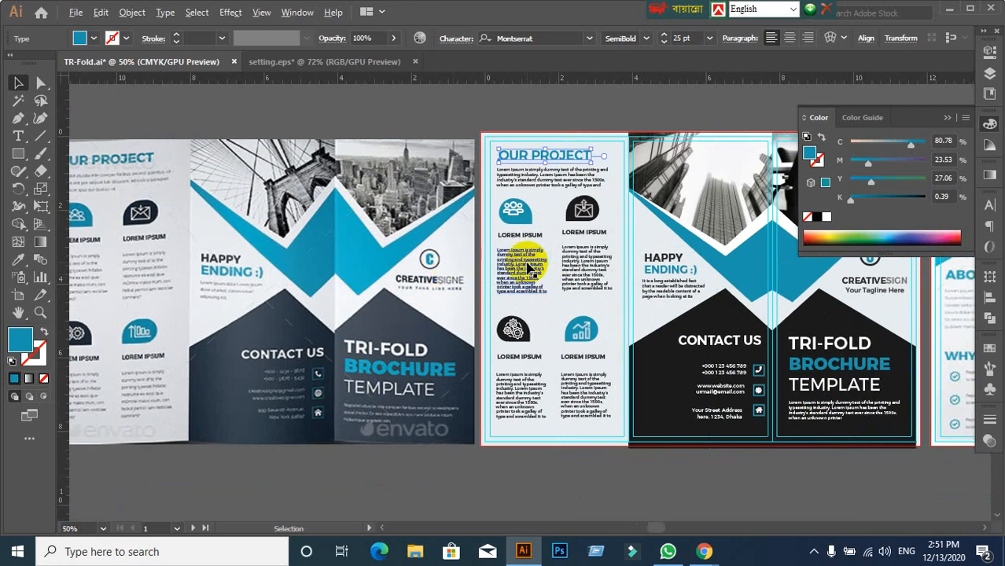
{"action": "scroll", "coordinate": [523, 259], "scroll_direction": "up", "scroll_amount": 2}
{"action": "scroll", "coordinate": [519, 255], "scroll_direction": "up", "scroll_amount": 1}
{"action": "left_click_drag", "start_coordinate": [505, 236], "coordinate": [471, 270]}
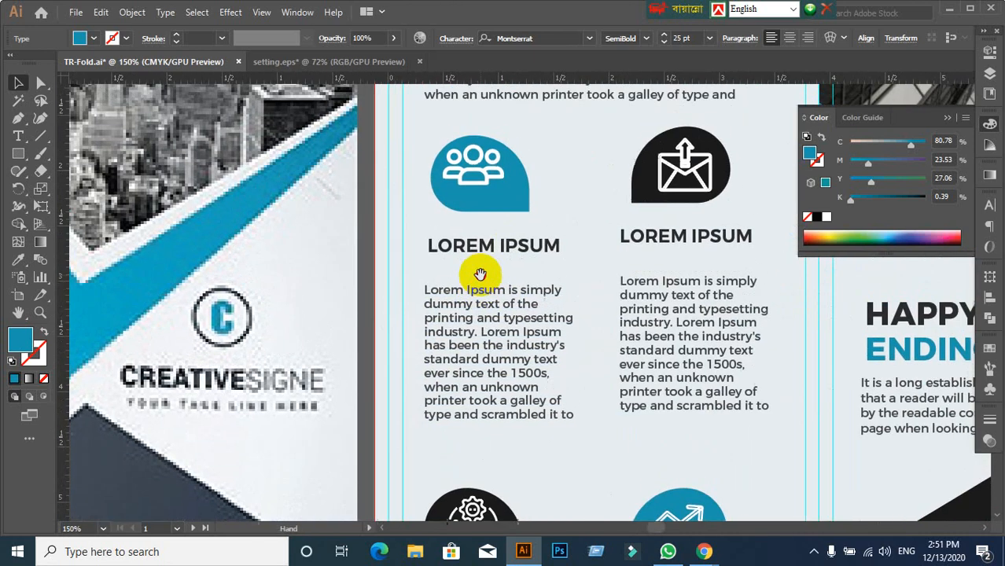
- Centre the people icon vertically and horizontally on its blue shape
{"action": "left_click", "coordinate": [476, 181]}
{"action": "left_click", "coordinate": [513, 230]}
{"action": "left_click_drag", "start_coordinate": [480, 172], "coordinate": [547, 234]}
{"action": "key", "text": "ctrl+z"}
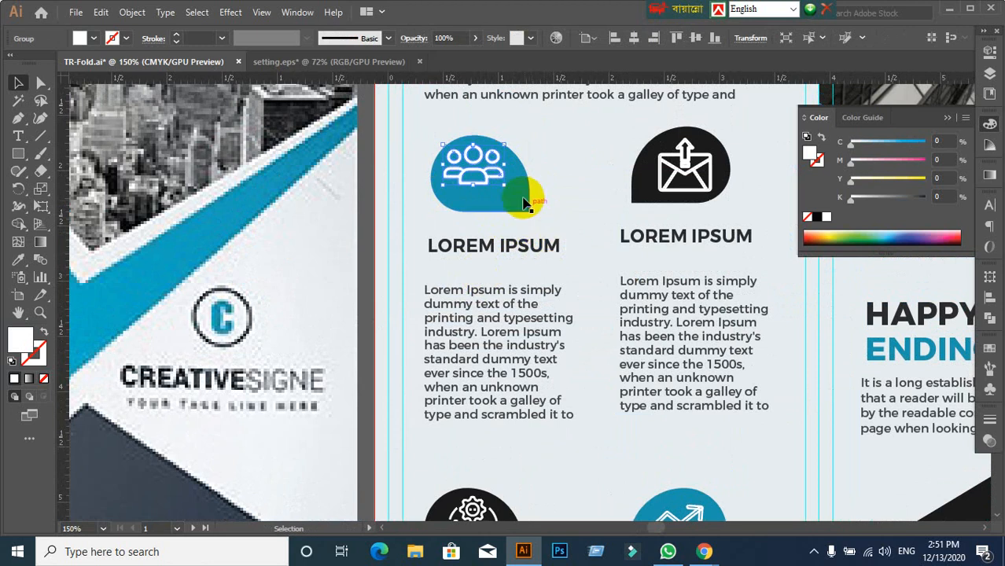
{"action": "left_click", "coordinate": [522, 195], "text": "shift"}
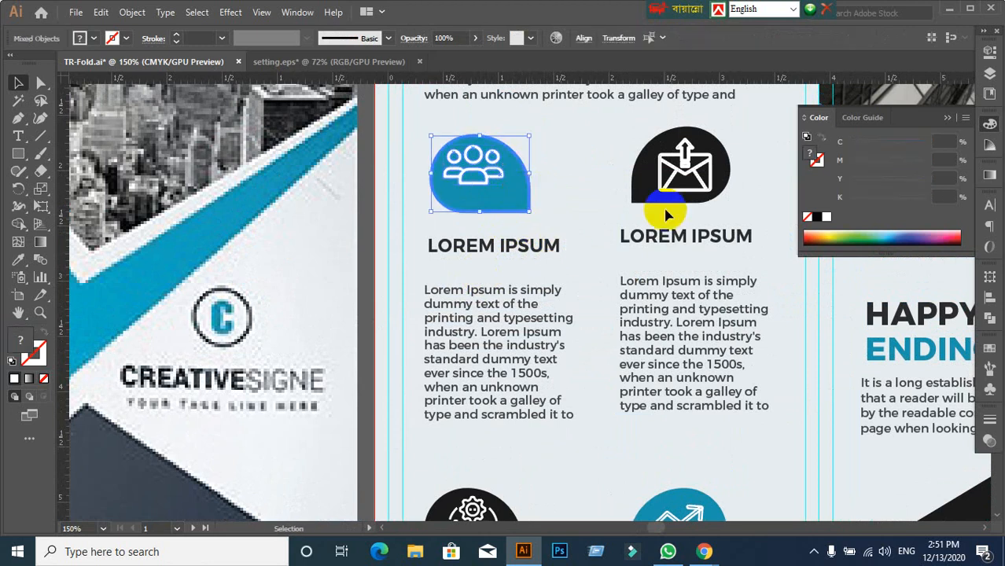
{"action": "left_click", "coordinate": [989, 297]}
{"action": "left_click", "coordinate": [934, 310]}
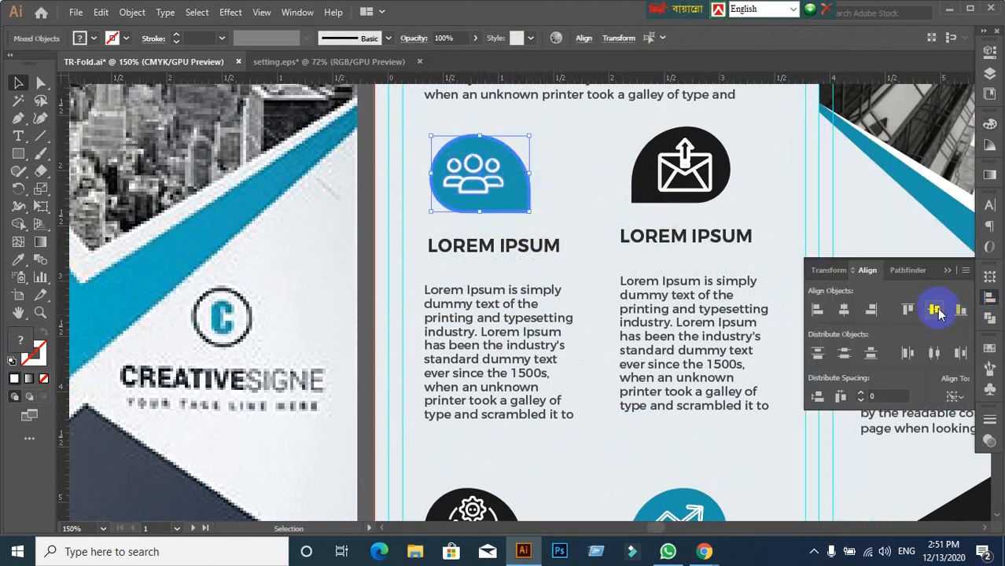
{"action": "left_click", "coordinate": [843, 310]}
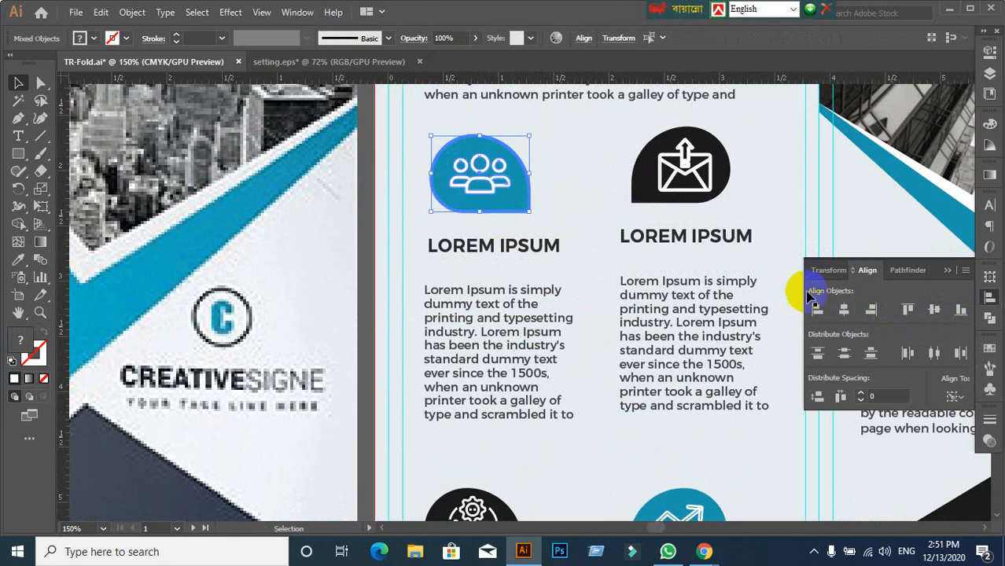
{"action": "left_click", "coordinate": [606, 217]}
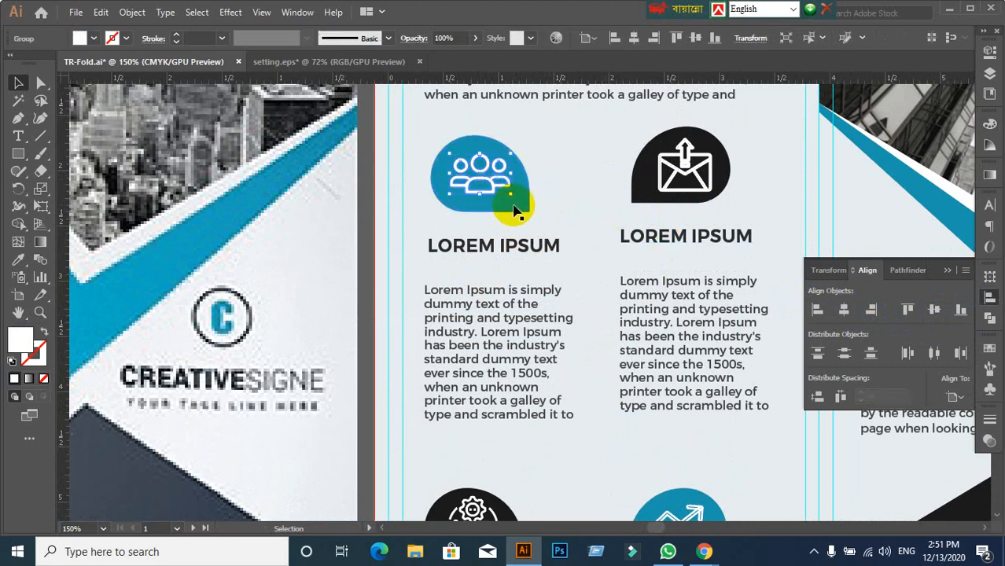
{"action": "left_click_drag", "start_coordinate": [401, 142], "coordinate": [506, 214]}
{"action": "left_click", "coordinate": [578, 187]}
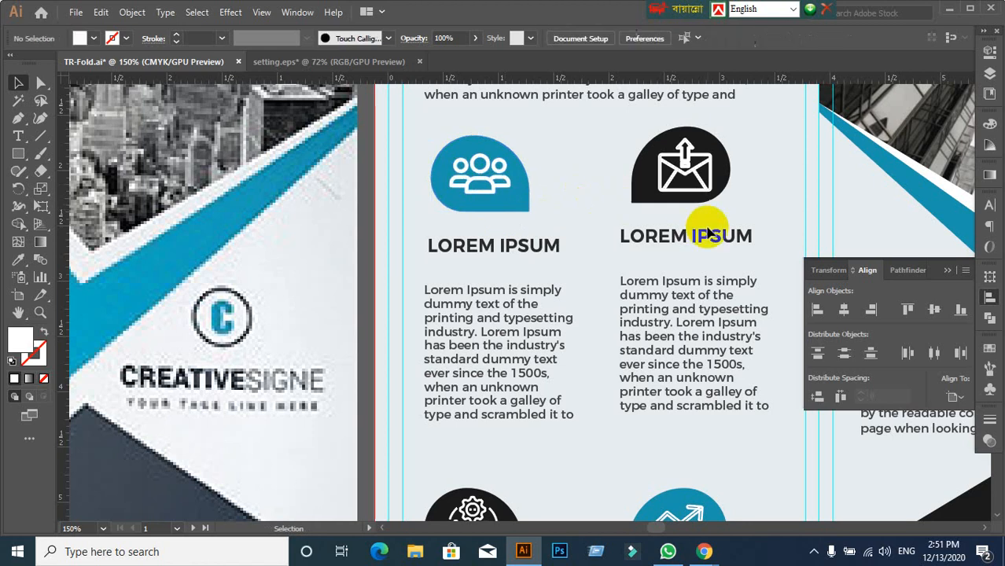
- Centre the envelope icon on its dark shape and group the two together
{"action": "left_click_drag", "start_coordinate": [662, 199], "coordinate": [553, 231]}
{"action": "left_click", "coordinate": [586, 206]}
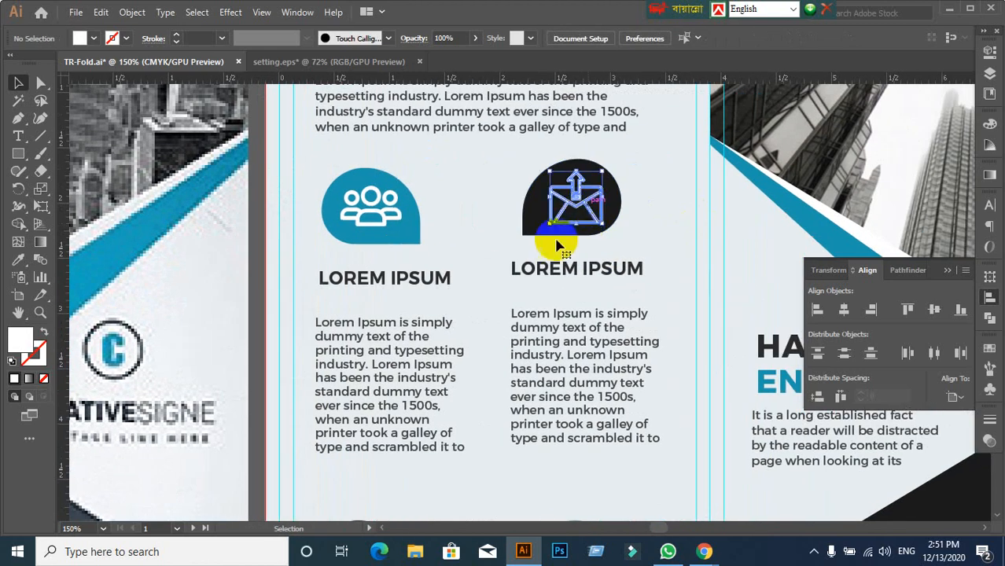
{"action": "left_click", "coordinate": [533, 235], "text": "shift"}
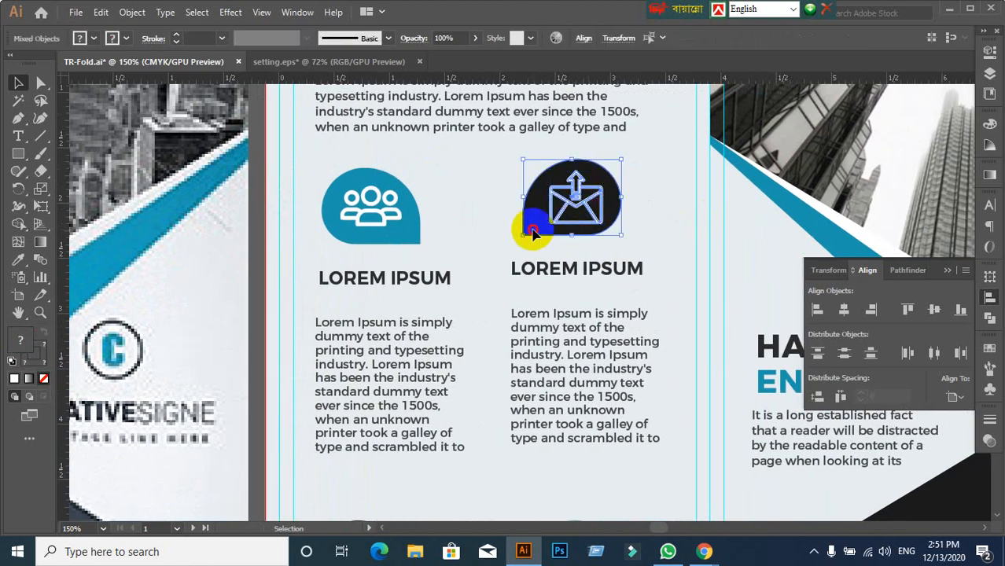
{"action": "left_click", "coordinate": [934, 310]}
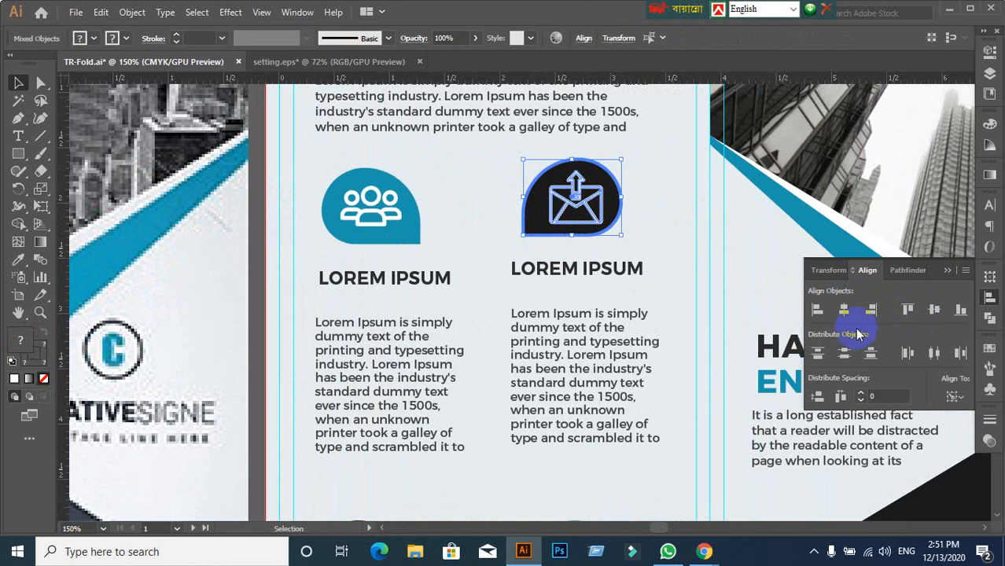
{"action": "left_click", "coordinate": [845, 312]}
{"action": "left_click", "coordinate": [674, 191]}
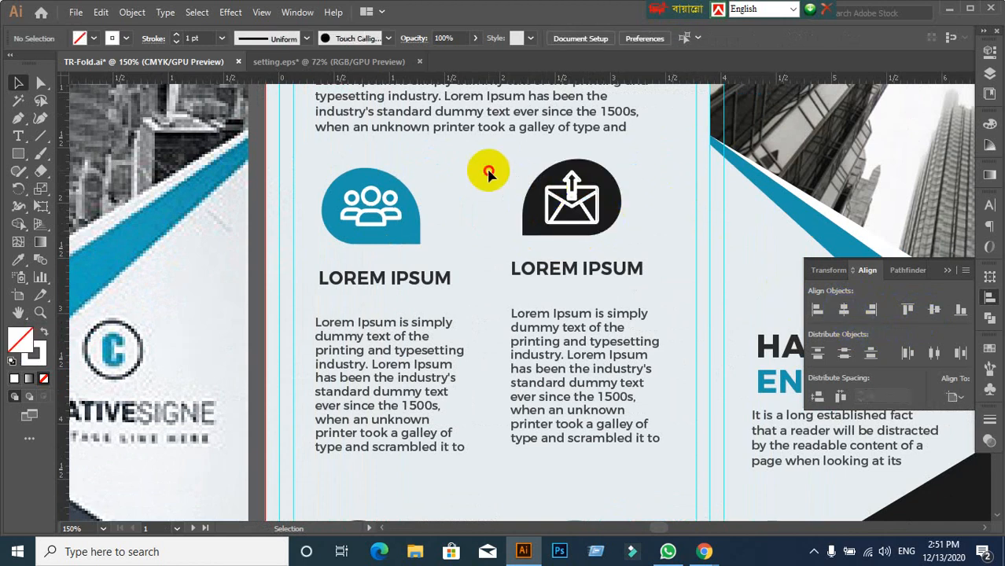
{"action": "left_click_drag", "start_coordinate": [490, 180], "coordinate": [634, 239]}
{"action": "key", "text": "ctrl+g"}
{"action": "key", "text": "ctrl+z"}
{"action": "scroll", "coordinate": [639, 270], "scroll_direction": "down", "scroll_amount": 1}
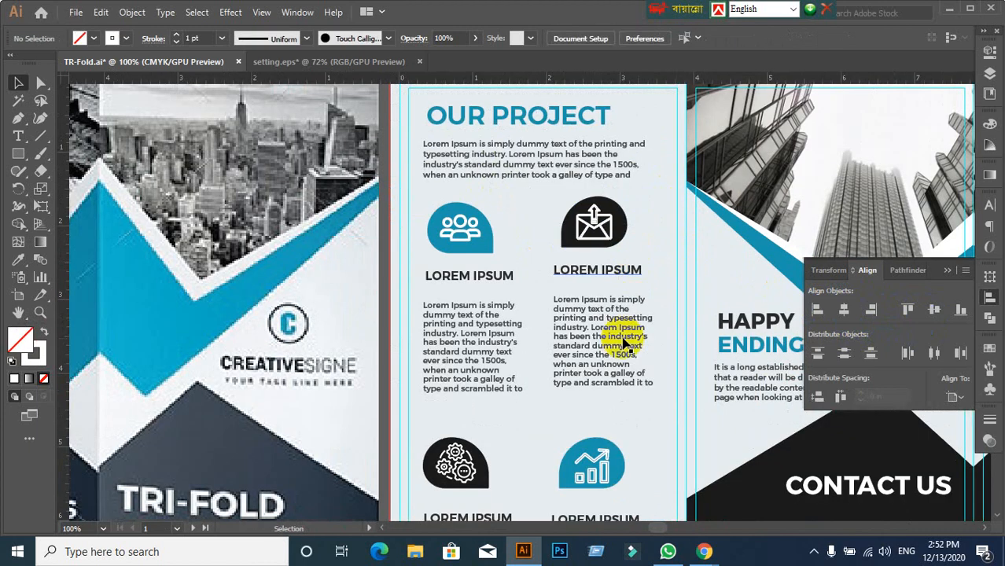
{"action": "left_click_drag", "start_coordinate": [618, 343], "coordinate": [700, 189]}
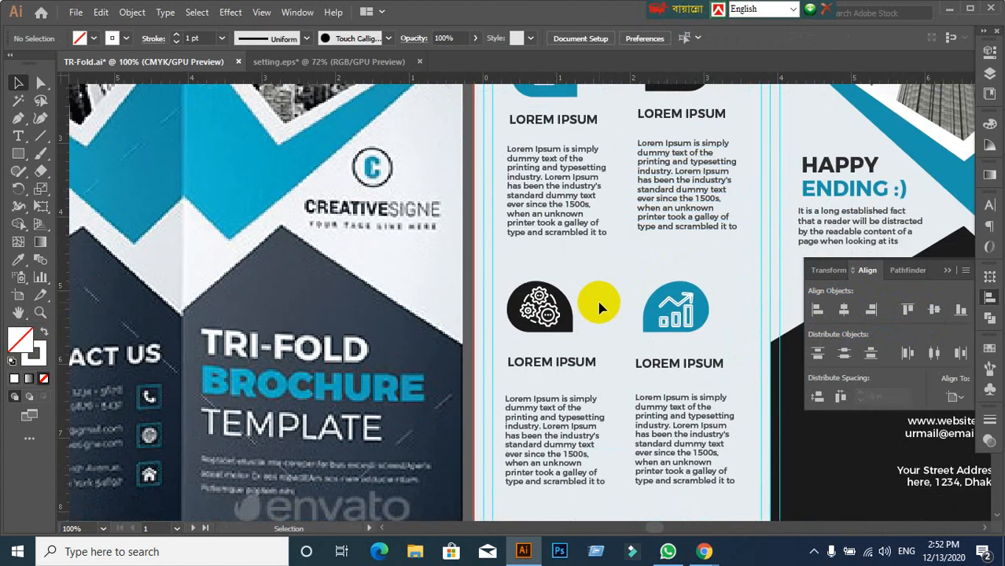
{"action": "scroll", "coordinate": [599, 306], "scroll_direction": "up", "scroll_amount": 2}
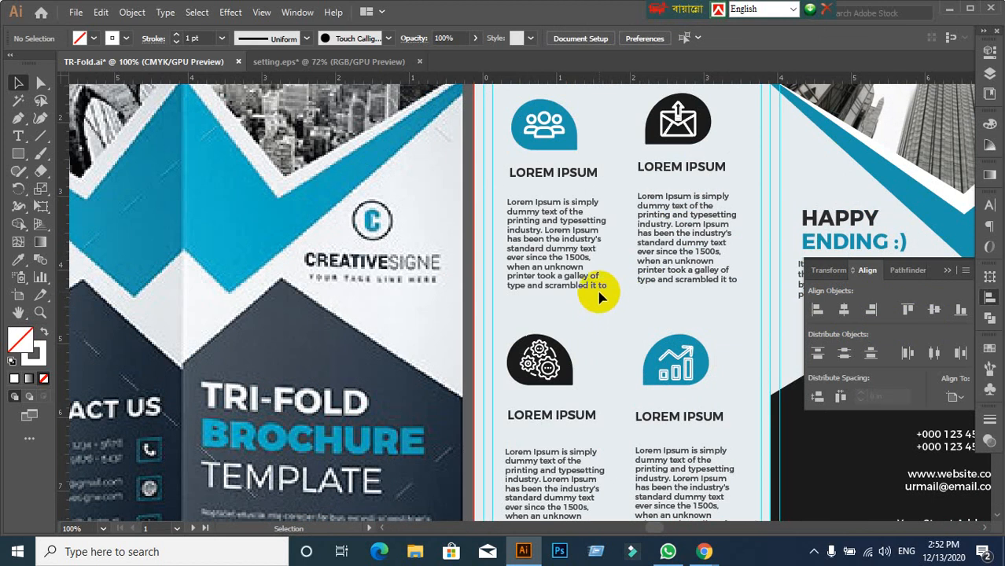
{"action": "scroll", "coordinate": [599, 296], "scroll_direction": "up", "scroll_amount": 2}
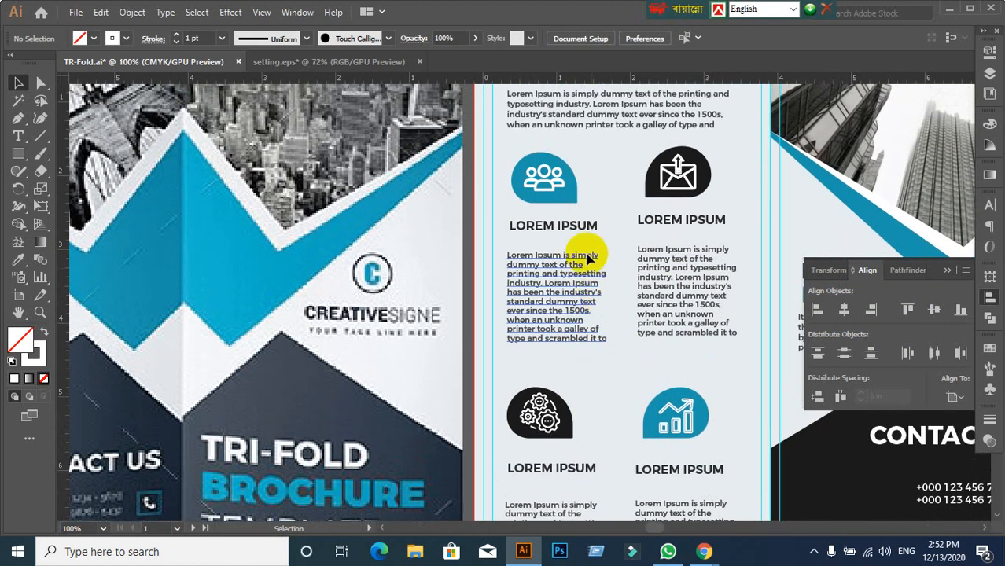
- Ungroup the people and envelope icon blocks from their shapes
{"action": "right_click", "coordinate": [576, 188]}
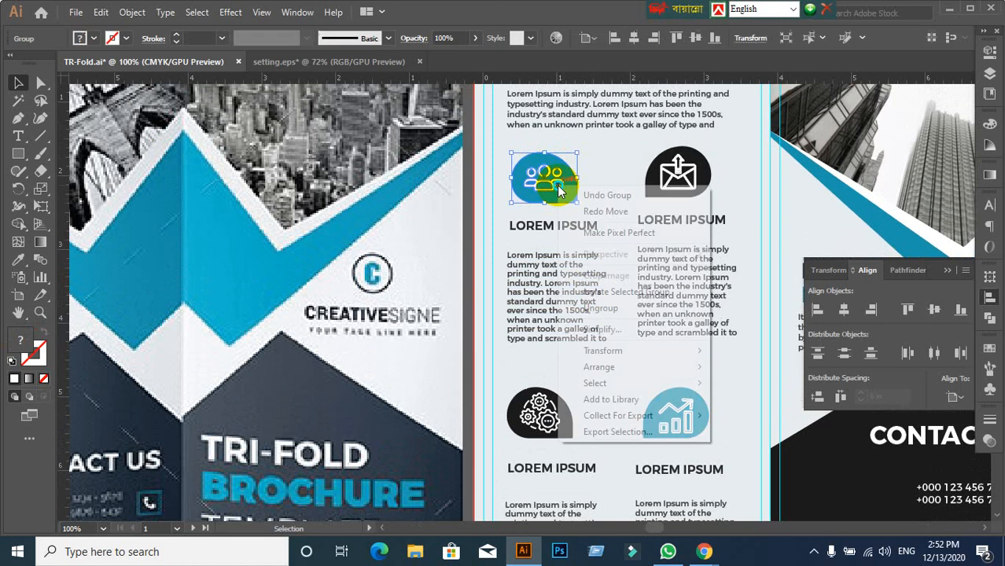
{"action": "left_click", "coordinate": [594, 314]}
{"action": "left_click", "coordinate": [679, 171]}
{"action": "right_click", "coordinate": [681, 171]}
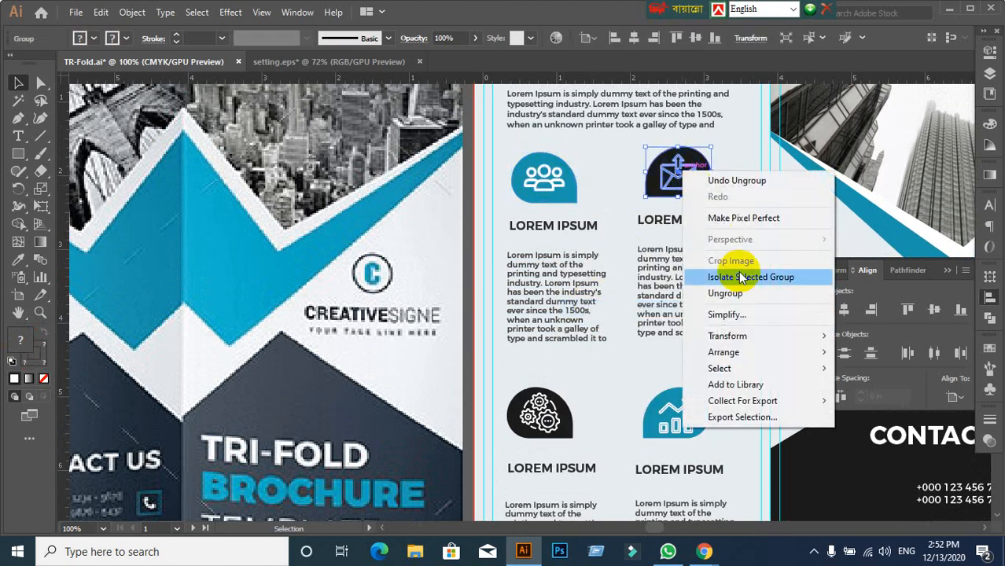
{"action": "left_click", "coordinate": [725, 293]}
{"action": "left_click", "coordinate": [612, 195]}
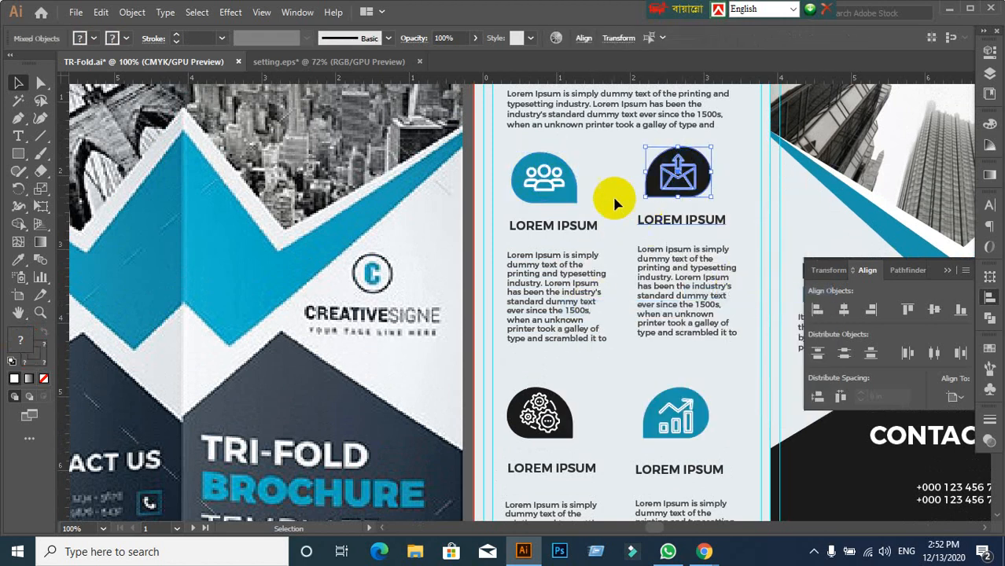
{"action": "left_click", "coordinate": [672, 181]}
{"action": "left_click", "coordinate": [559, 186]}
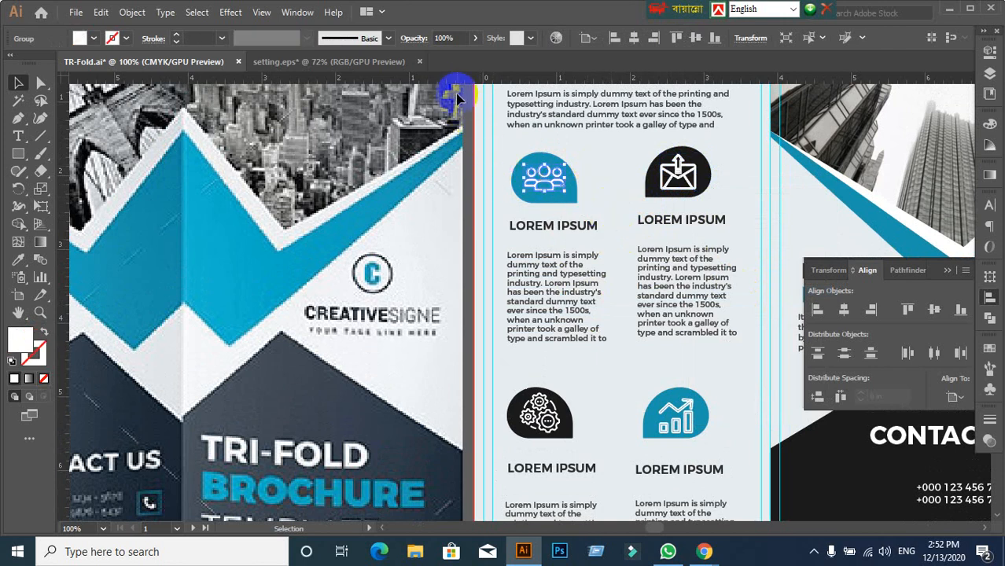
- Add horizontal ruler guides along the people icon's top and bottom edges
{"action": "left_click_drag", "start_coordinate": [459, 85], "coordinate": [525, 166]}
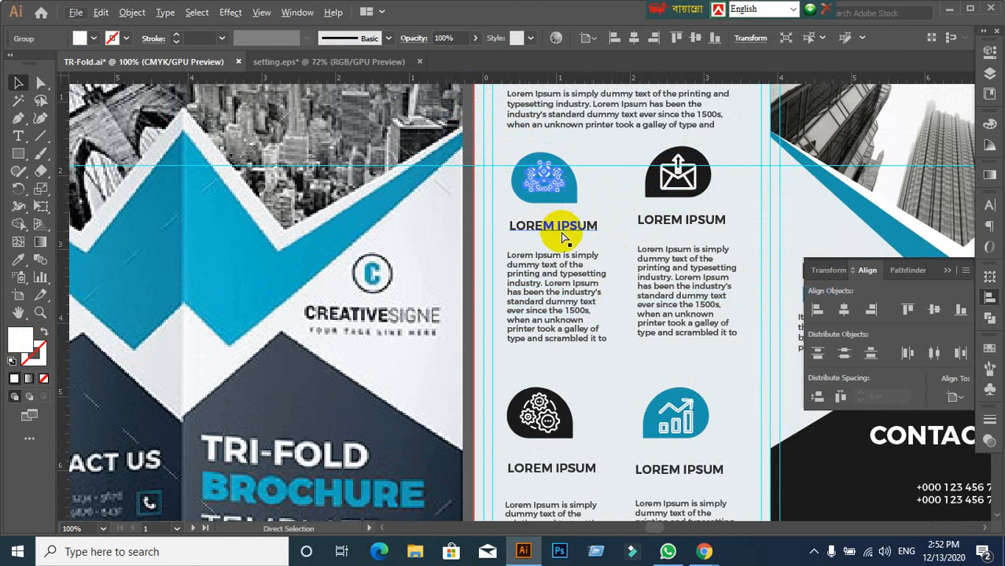
{"action": "scroll", "coordinate": [570, 193], "scroll_direction": "up", "scroll_amount": 1}
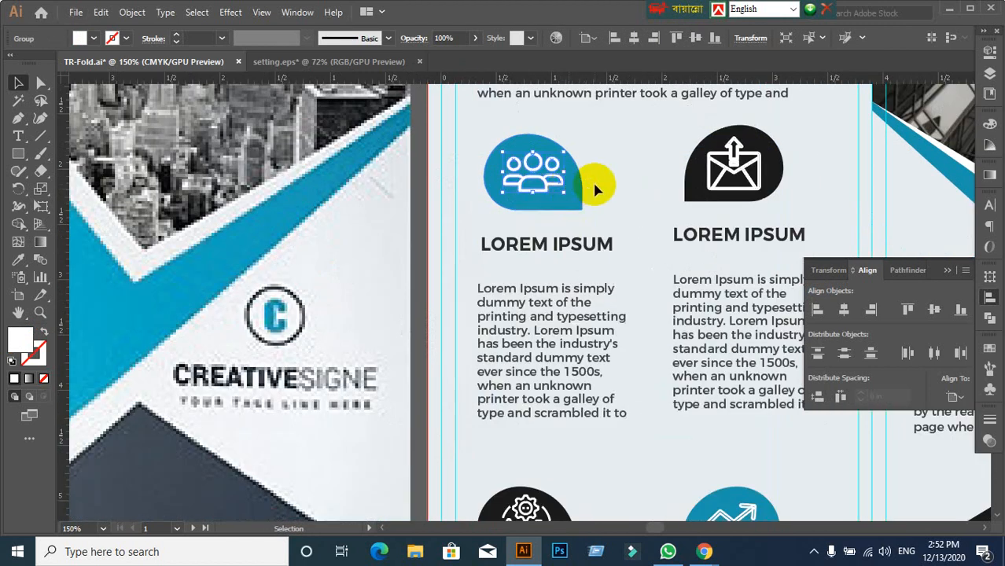
{"action": "left_click", "coordinate": [633, 189]}
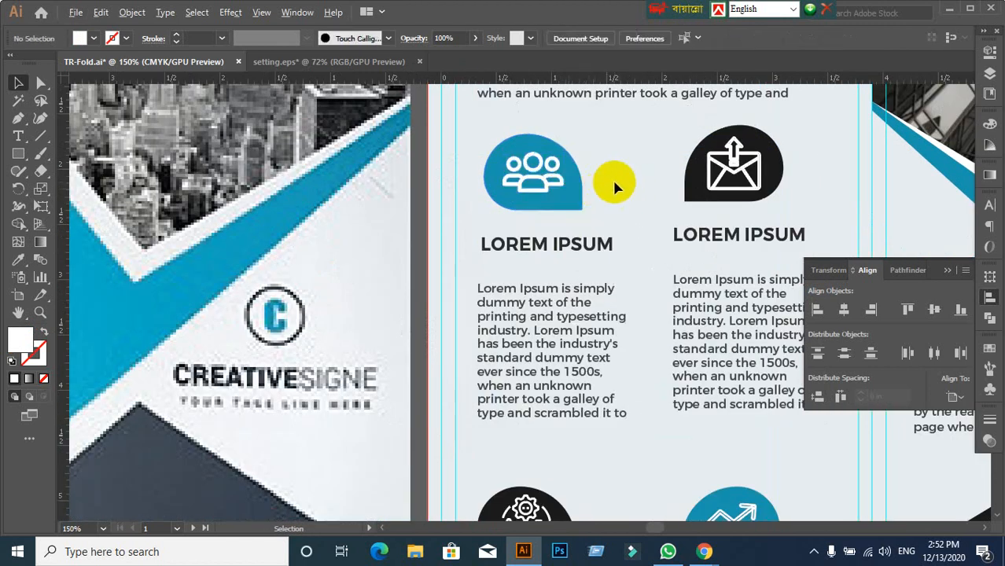
{"action": "scroll", "coordinate": [611, 178], "scroll_direction": "down", "scroll_amount": 1}
{"action": "scroll", "coordinate": [611, 178], "scroll_direction": "up", "scroll_amount": 2}
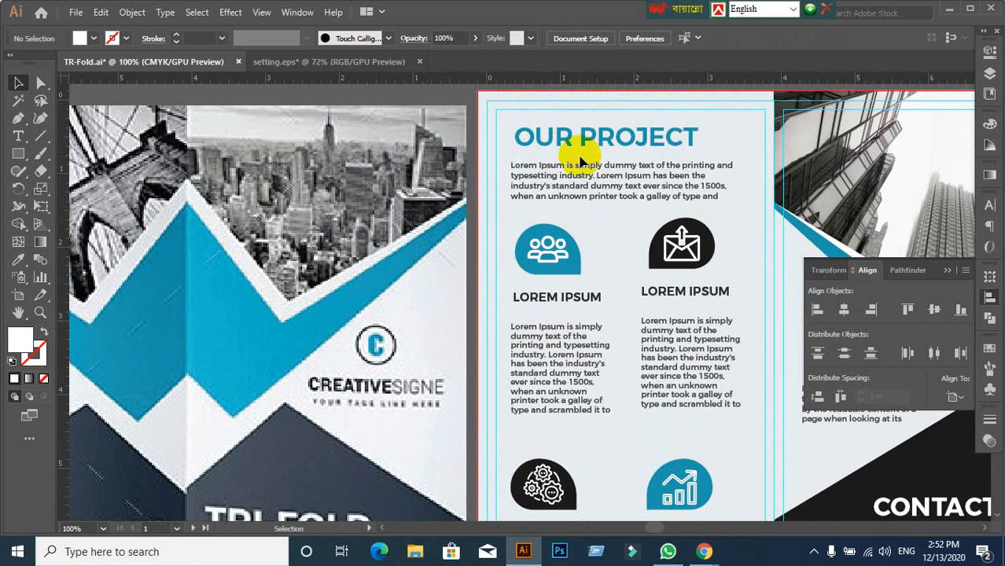
{"action": "scroll", "coordinate": [582, 169], "scroll_direction": "down", "scroll_amount": 2}
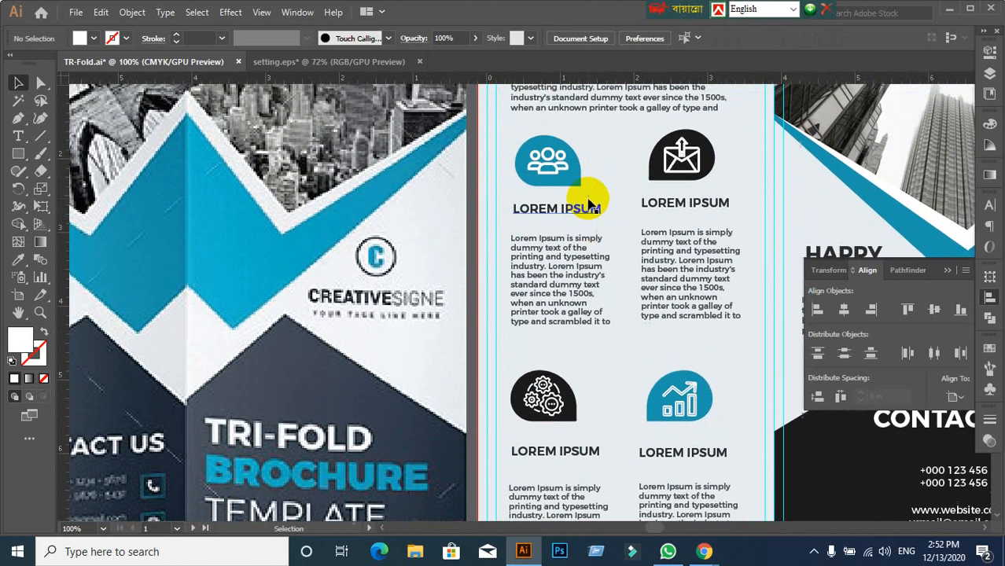
{"action": "scroll", "coordinate": [591, 204], "scroll_direction": "up", "scroll_amount": 1}
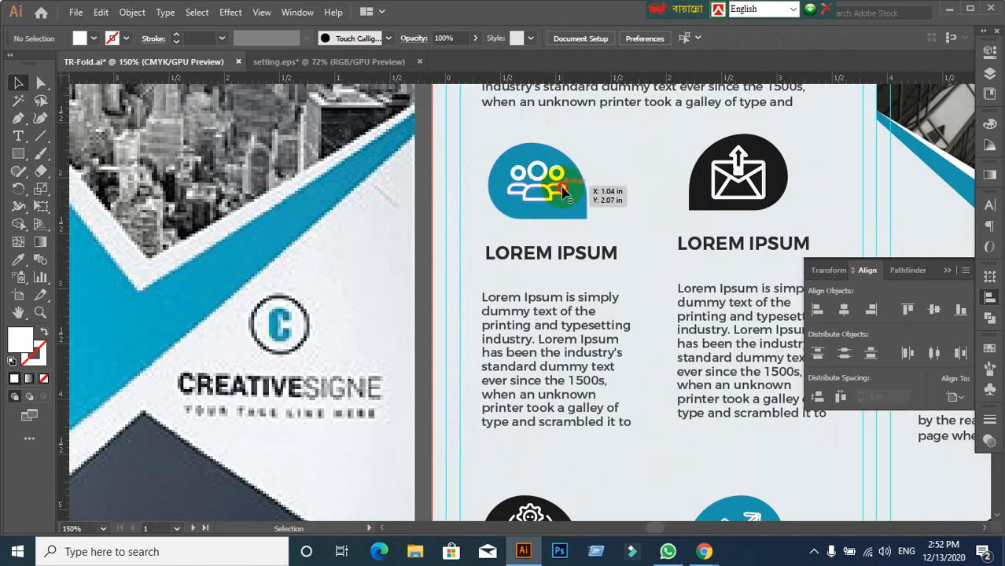
{"action": "left_click", "coordinate": [563, 191]}
{"action": "left_click_drag", "start_coordinate": [553, 85], "coordinate": [508, 162]}
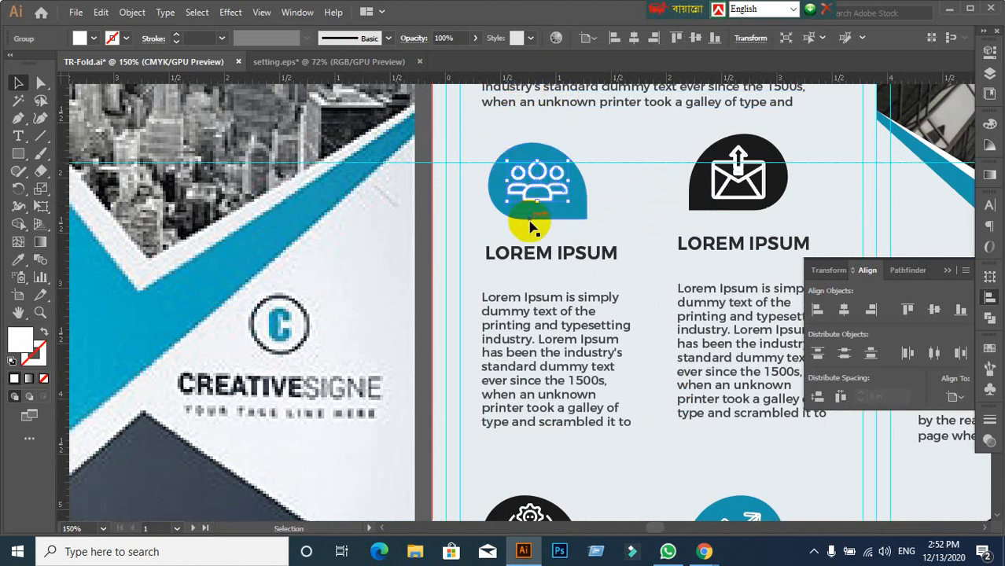
{"action": "left_click_drag", "start_coordinate": [527, 79], "coordinate": [509, 202]}
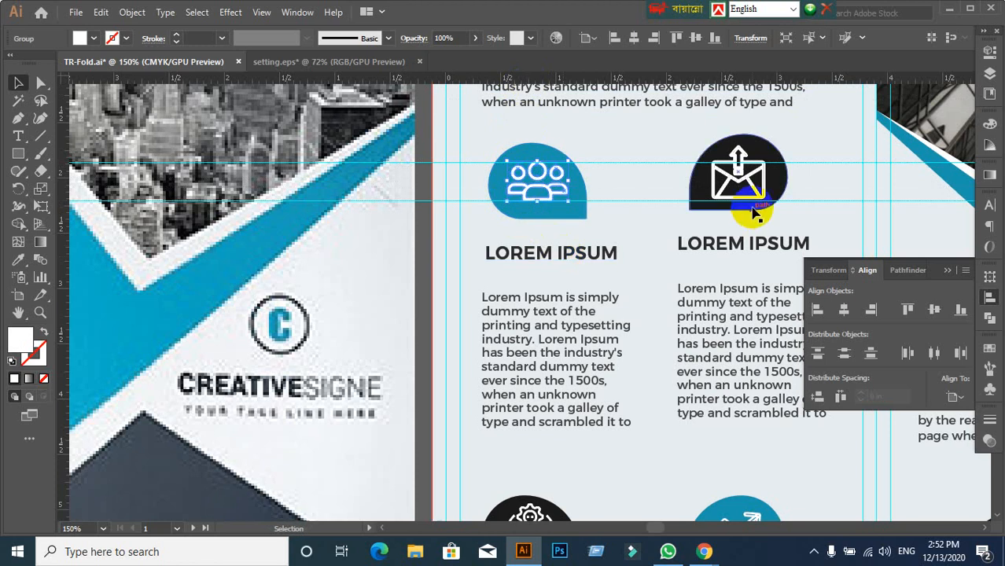
- Scale the envelope icon to about 0.44 in so it fits between the guides
{"action": "left_click", "coordinate": [736, 179]}
{"action": "left_click", "coordinate": [702, 150]}
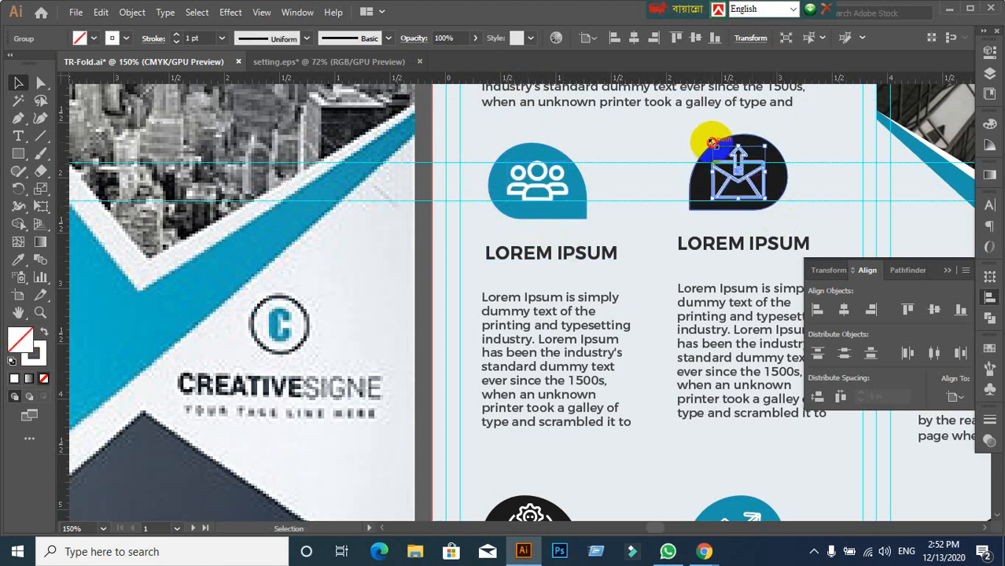
{"action": "left_click_drag", "start_coordinate": [712, 142], "coordinate": [725, 162]}
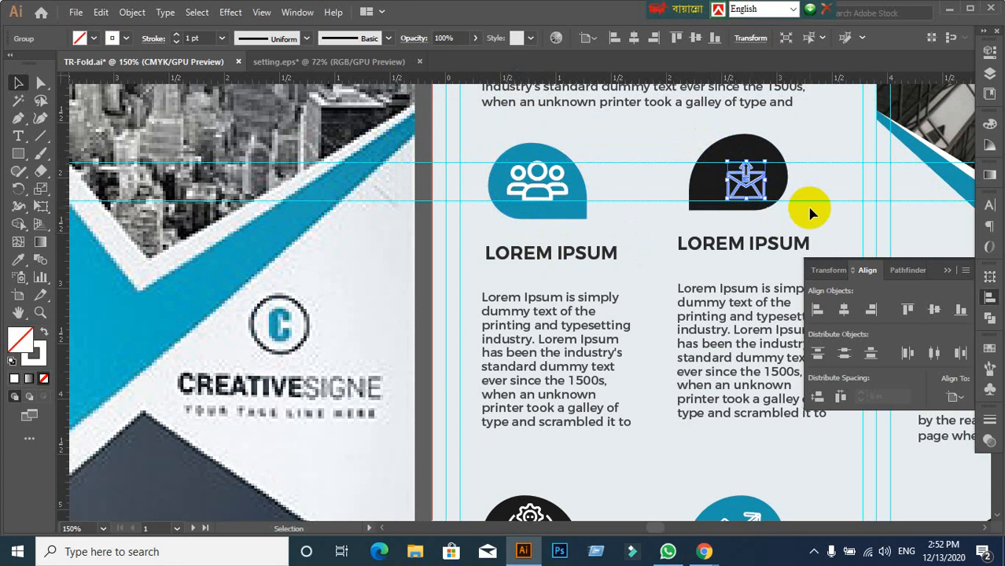
{"action": "left_click", "coordinate": [716, 177]}
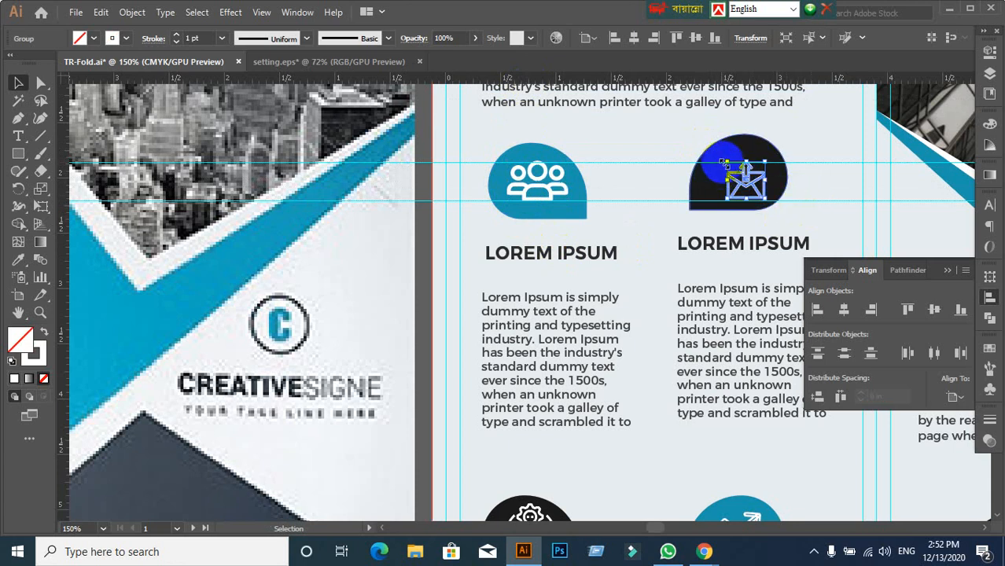
{"action": "left_click_drag", "start_coordinate": [725, 163], "coordinate": [688, 150]}
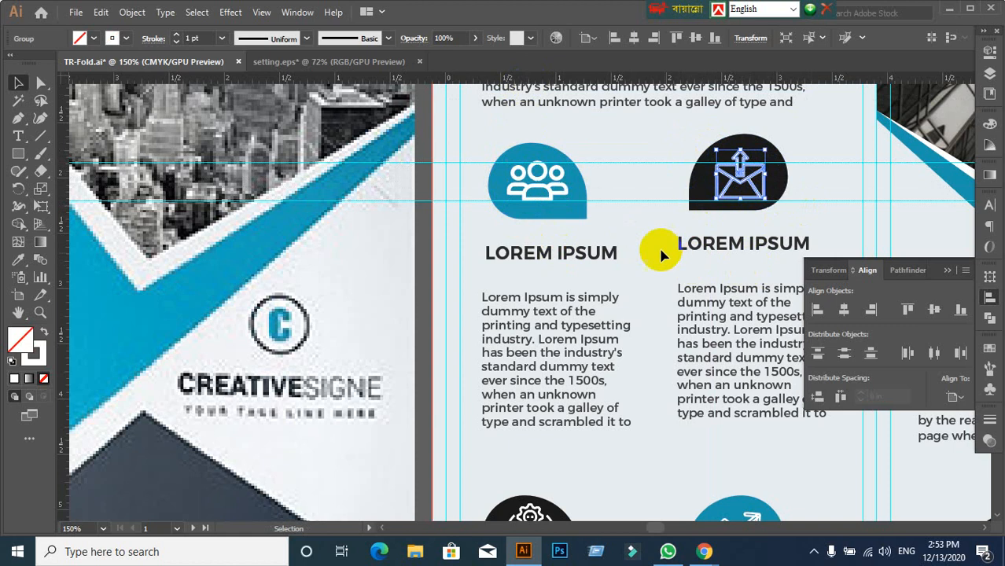
{"action": "left_click", "coordinate": [610, 145]}
{"action": "scroll", "coordinate": [683, 266], "scroll_direction": "down", "scroll_amount": 1}
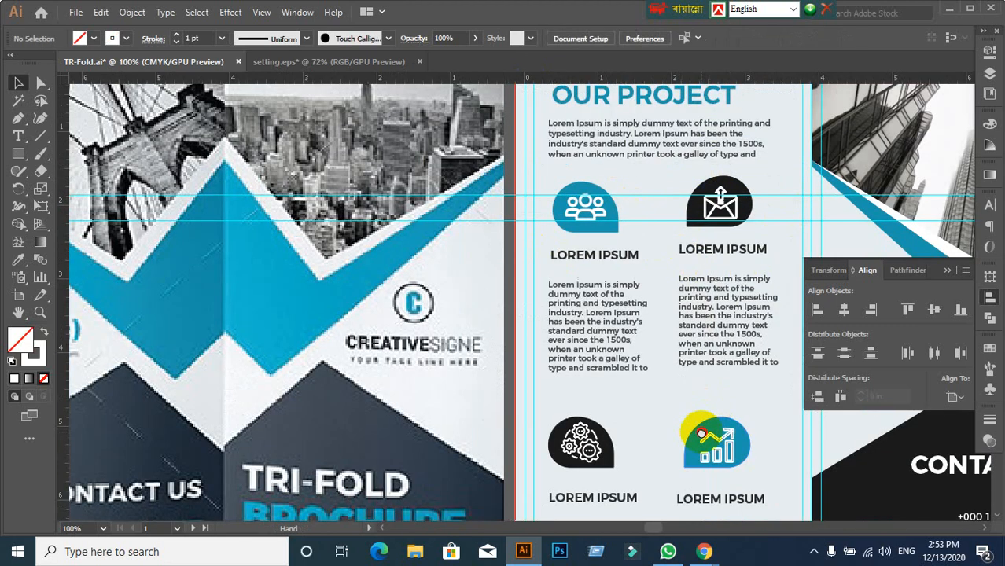
- Nudge the gear icon down within its black shape
{"action": "left_click_drag", "start_coordinate": [699, 425], "coordinate": [702, 315]}
{"action": "left_click", "coordinate": [599, 335]}
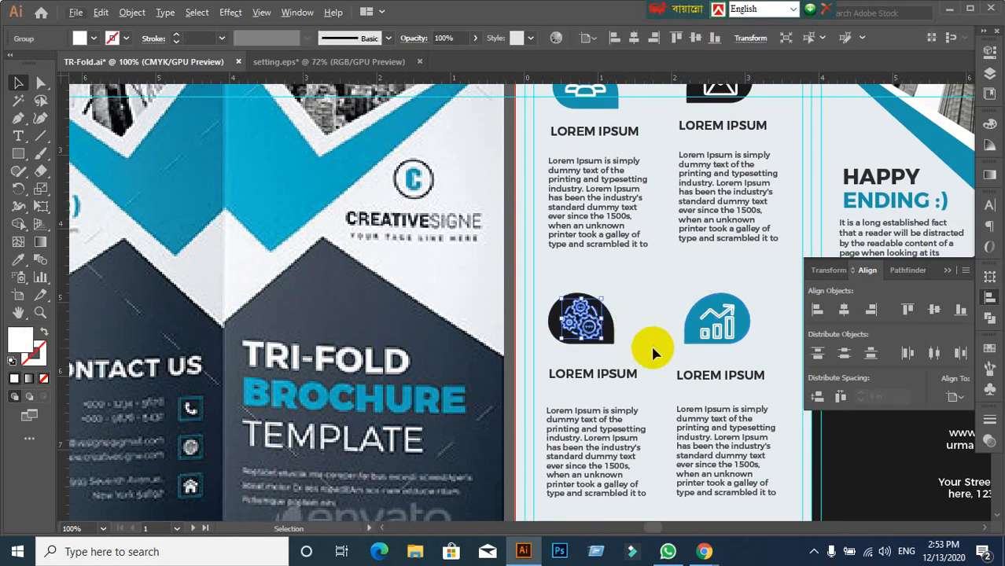
{"action": "scroll", "coordinate": [651, 345], "scroll_direction": "up", "scroll_amount": 1}
{"action": "left_click", "coordinate": [619, 371]}
{"action": "left_click", "coordinate": [591, 369]}
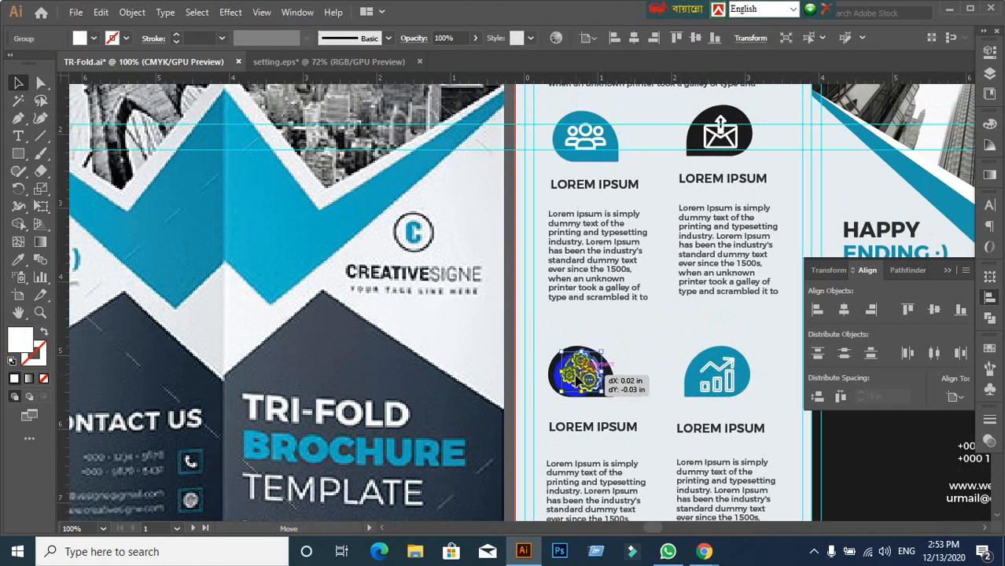
{"action": "mouse_move", "coordinate": [588, 376]}
{"action": "left_mouse_down"}
{"action": "mouse_move", "coordinate": [478, 142]}
{"action": "mouse_move", "coordinate": [491, 160]}
{"action": "mouse_move", "coordinate": [496, 142]}
{"action": "mouse_move", "coordinate": [587, 359]}
{"action": "mouse_move", "coordinate": [577, 380]}
{"action": "mouse_move", "coordinate": [494, 139]}
{"action": "mouse_move", "coordinate": [579, 409]}
{"action": "mouse_move", "coordinate": [579, 375]}
{"action": "mouse_move", "coordinate": [598, 391]}
{"action": "left_mouse_up"}
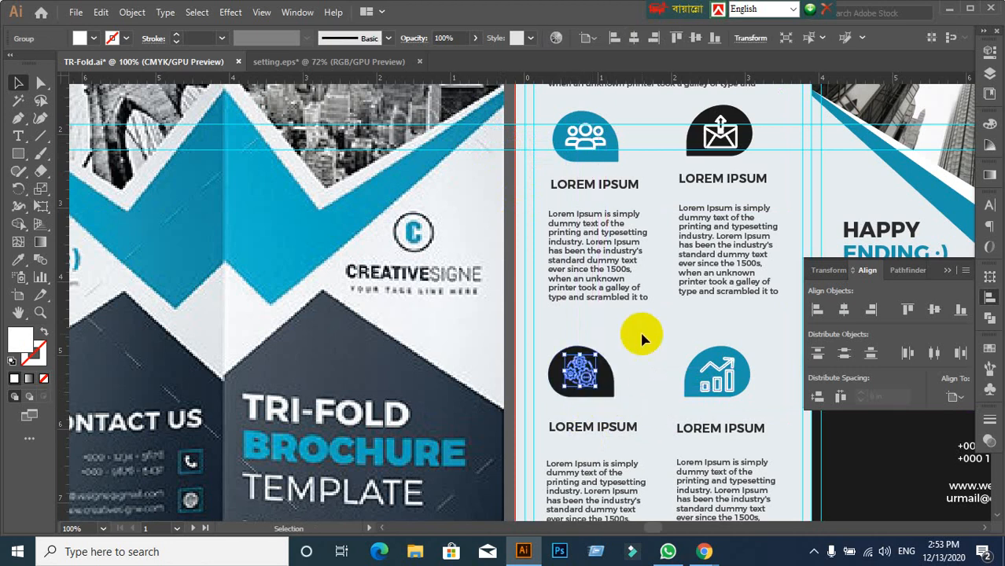
{"action": "left_click", "coordinate": [642, 363]}
- Shrink the chart icon to about 0.37 in inside its blue shape
{"action": "left_click", "coordinate": [729, 385]}
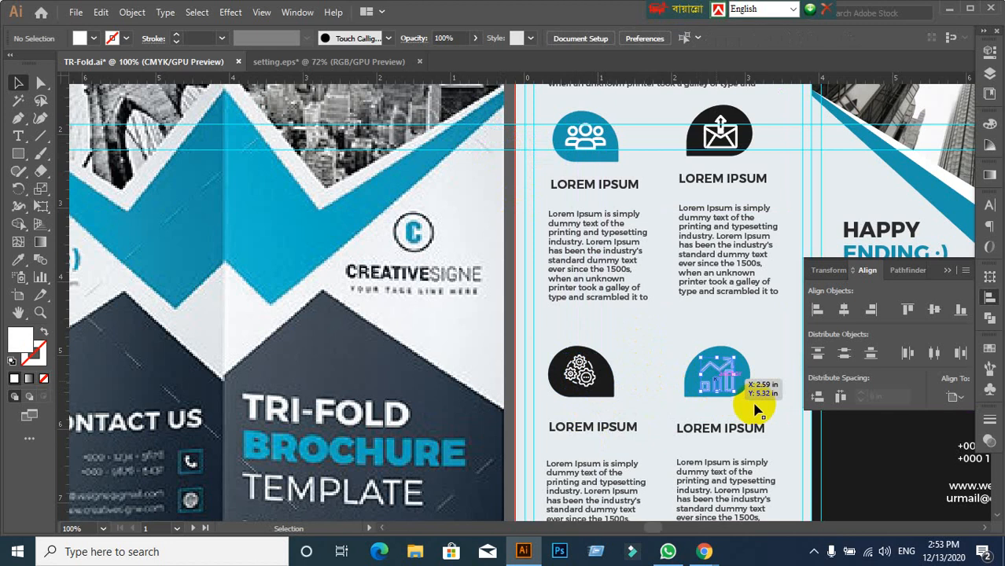
{"action": "left_click_drag", "start_coordinate": [740, 394], "coordinate": [723, 382]}
{"action": "left_click", "coordinate": [777, 431]}
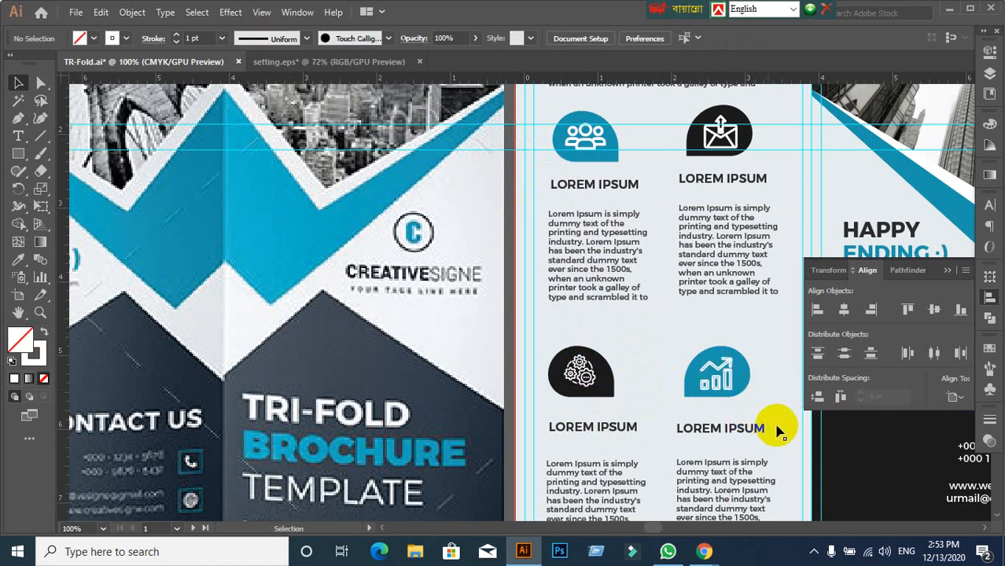
- Unlock the ruler guides and delete the two horizontal guides
{"action": "right_click", "coordinate": [511, 165]}
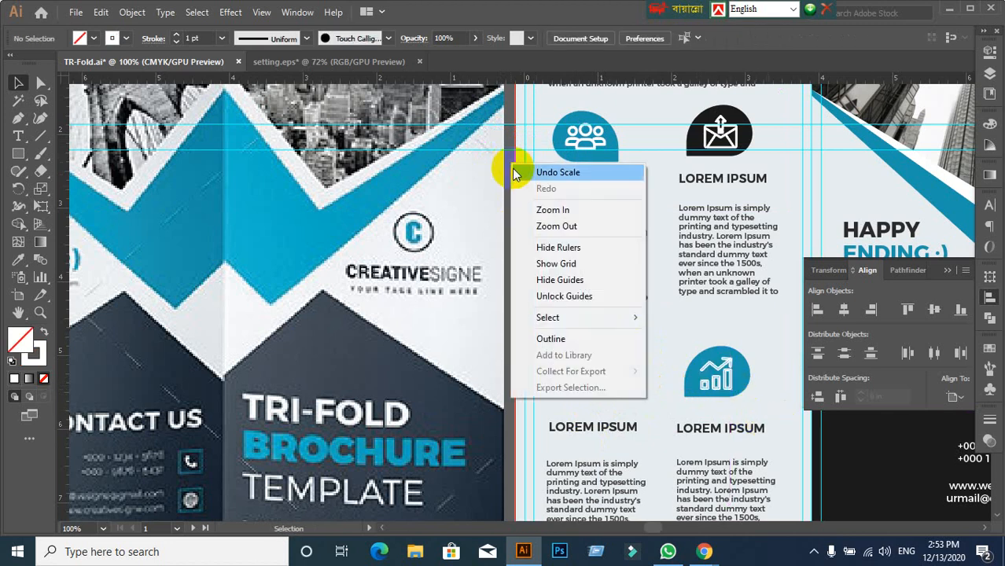
{"action": "left_click", "coordinate": [548, 296]}
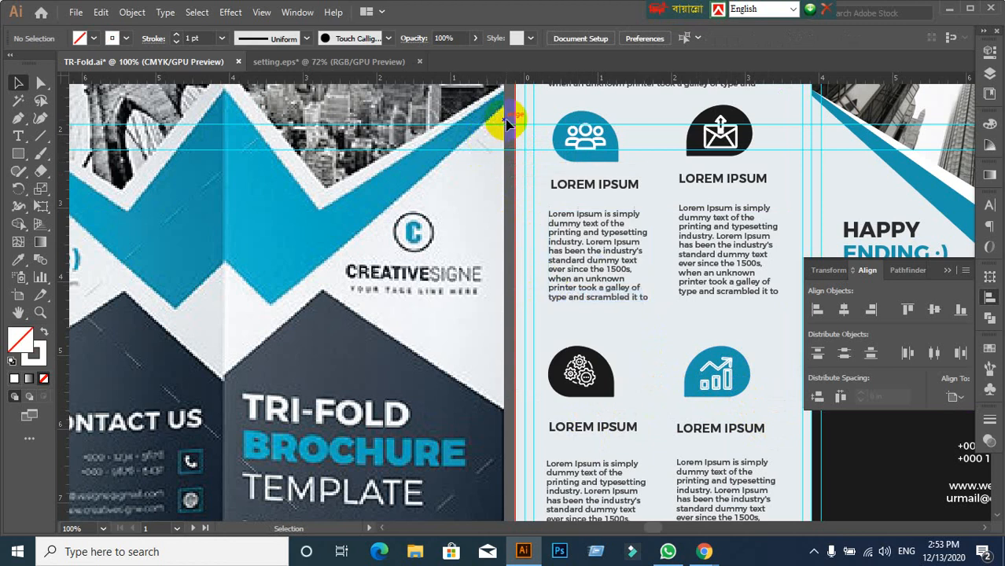
{"action": "left_click_drag", "start_coordinate": [507, 122], "coordinate": [516, 174]}
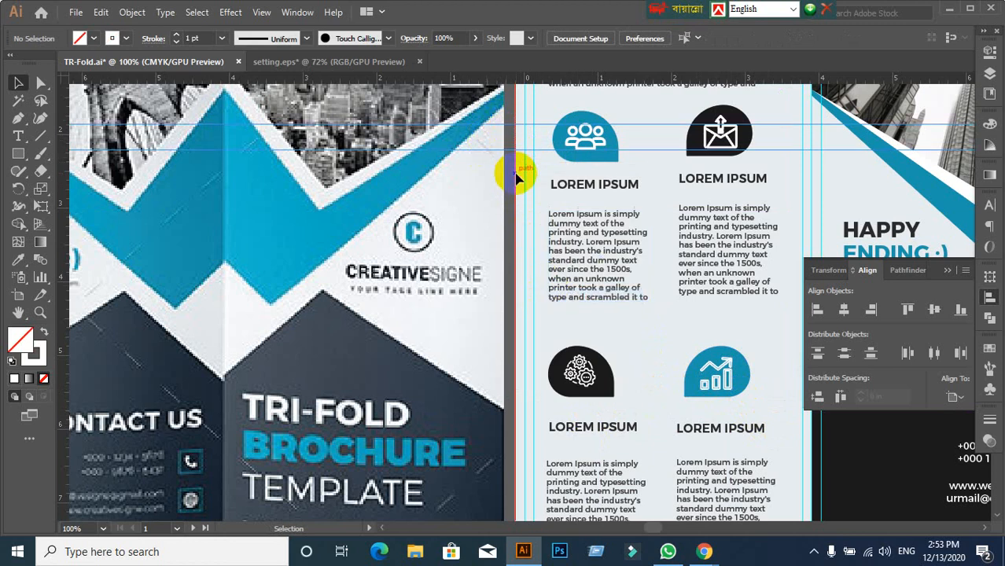
{"action": "key", "text": "Delete"}
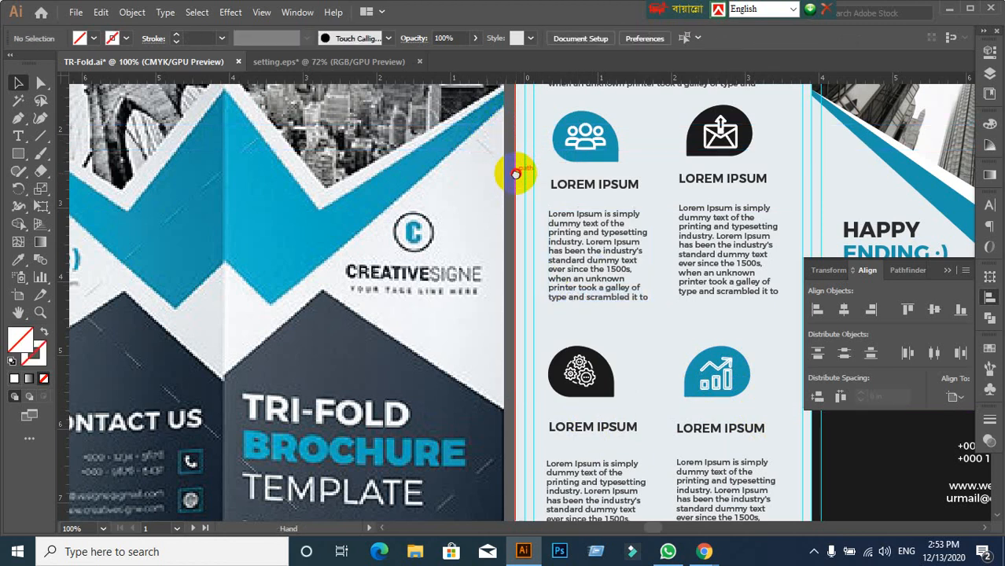
{"action": "left_click_drag", "start_coordinate": [675, 287], "coordinate": [603, 257]}
{"action": "left_click", "coordinate": [642, 346]}
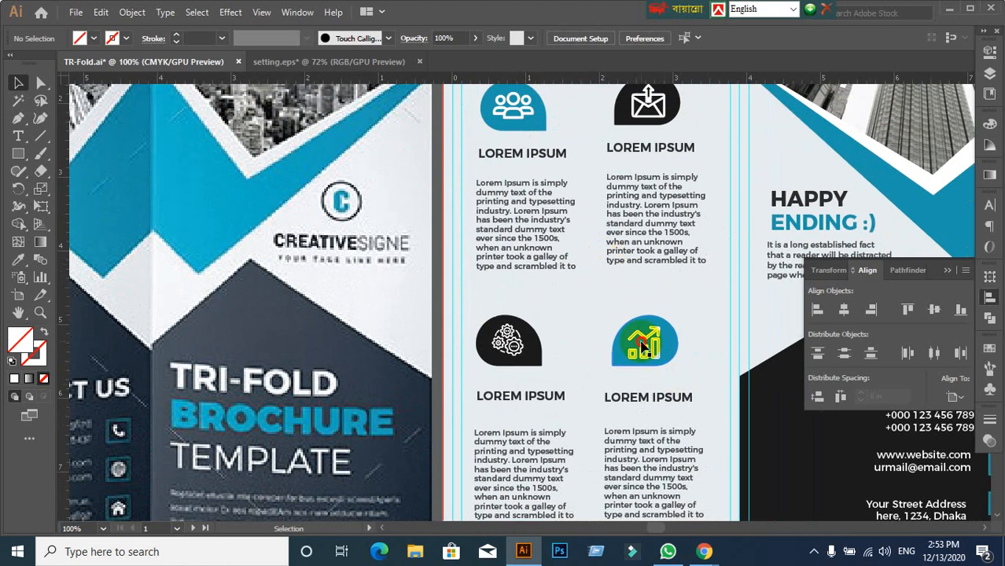
- Center the white chart icon vertically and horizontally on its blue teardrop shape
{"action": "scroll", "coordinate": [699, 381], "scroll_direction": "up", "scroll_amount": 1}
{"action": "right_click", "coordinate": [621, 324]}
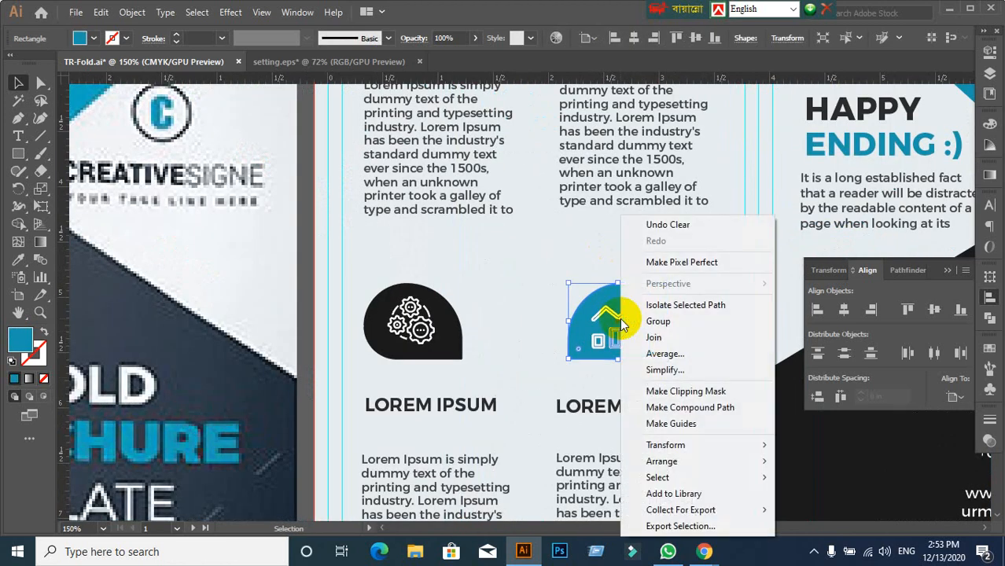
{"action": "left_click", "coordinate": [778, 339]}
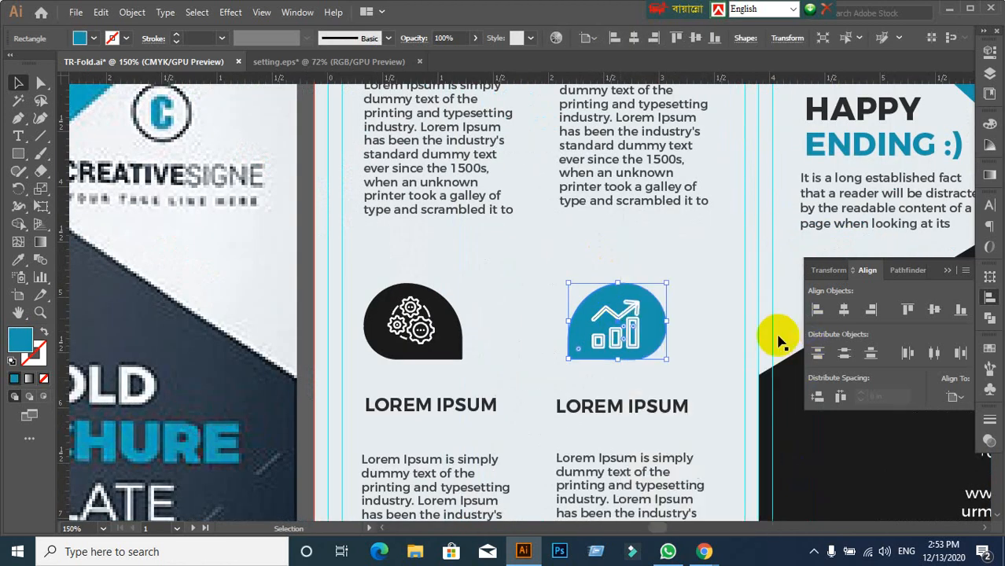
{"action": "scroll", "coordinate": [658, 327], "scroll_direction": "up", "scroll_amount": 2}
{"action": "left_click", "coordinate": [724, 321]}
{"action": "left_click", "coordinate": [607, 333]}
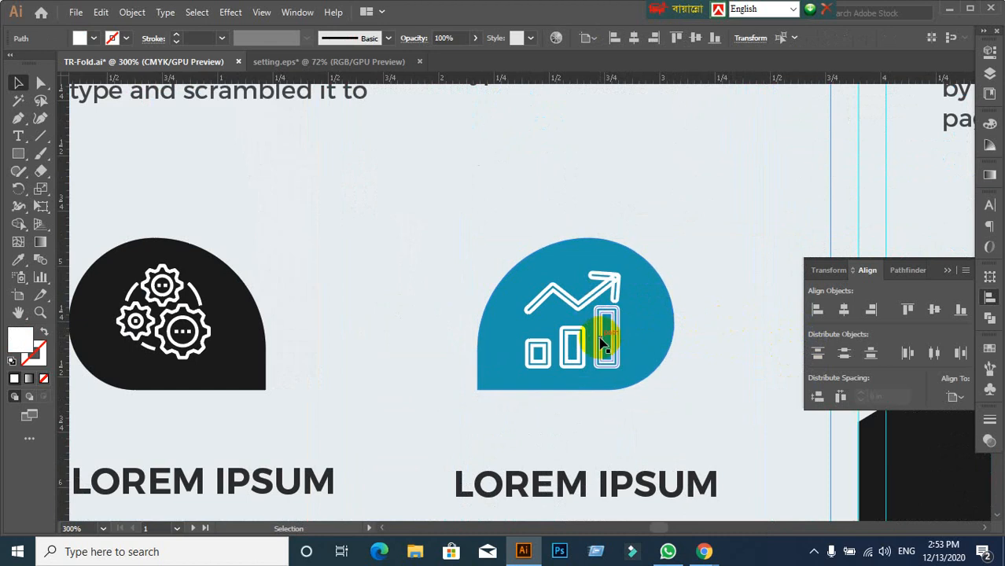
{"action": "left_click", "coordinate": [602, 340]}
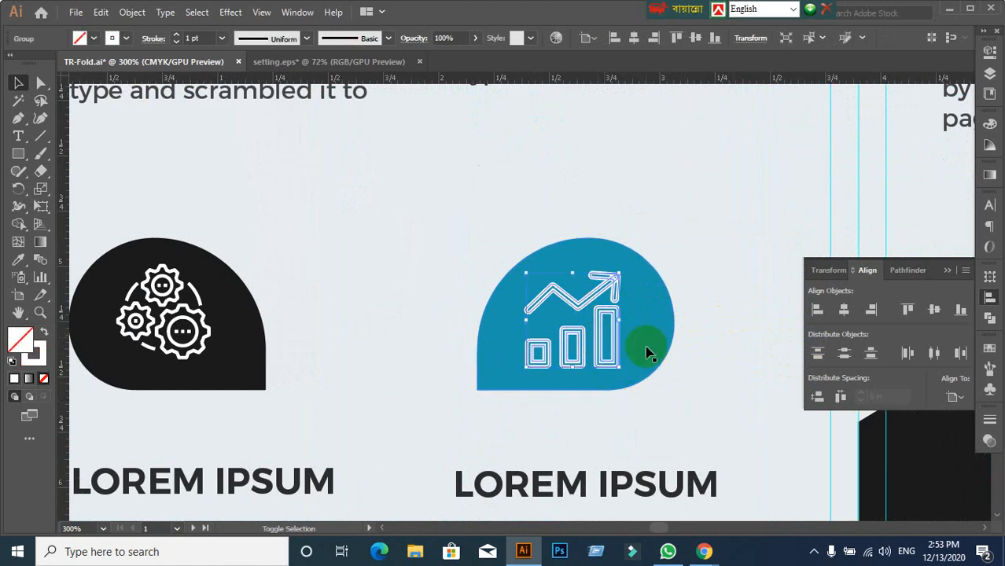
{"action": "left_click", "coordinate": [646, 352], "text": "shift"}
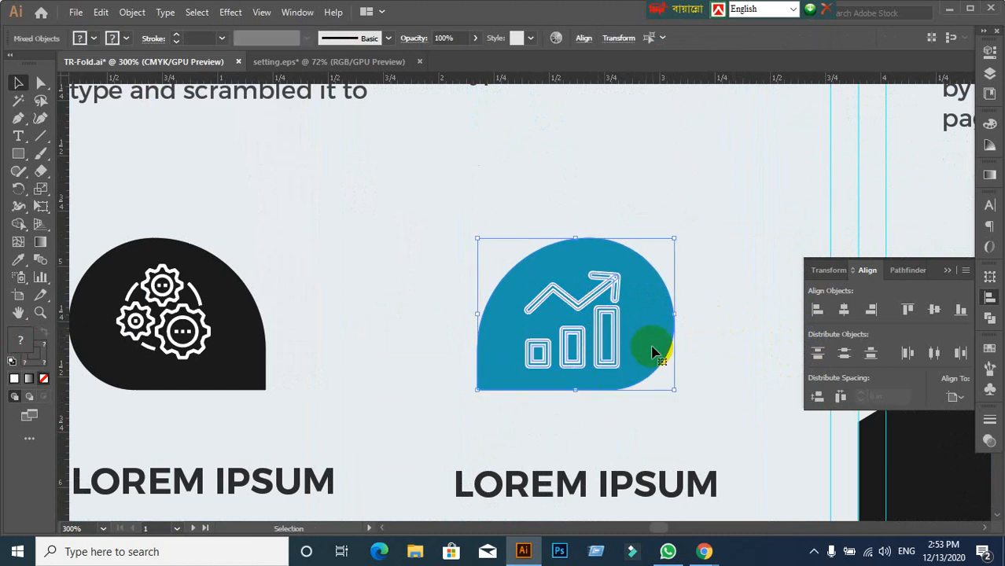
{"action": "left_click", "coordinate": [934, 309]}
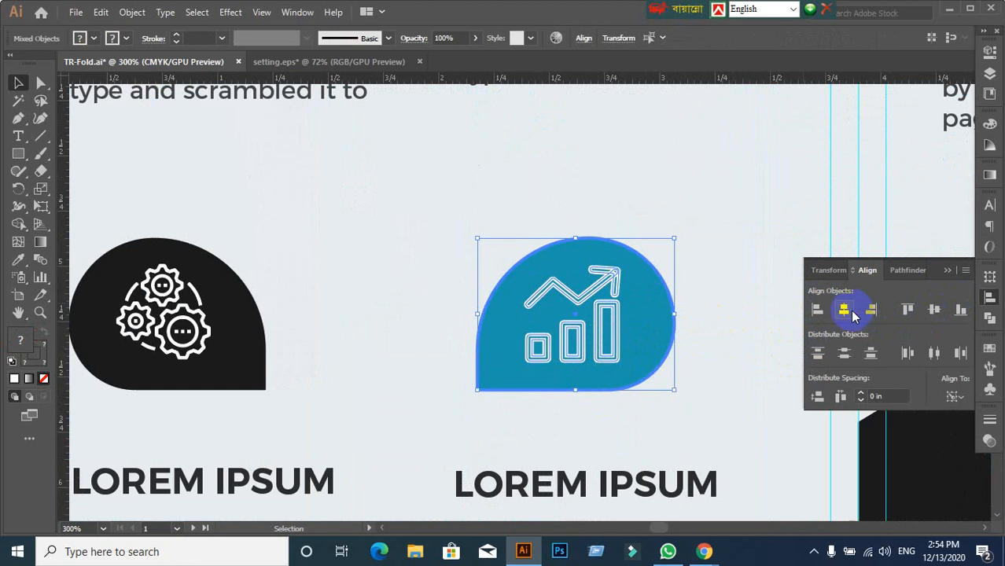
{"action": "left_click", "coordinate": [855, 313]}
- Lock the ruler guides from the canvas menu, then reselect the chart icon and blue shape
{"action": "left_click", "coordinate": [713, 336]}
{"action": "left_click", "coordinate": [527, 311]}
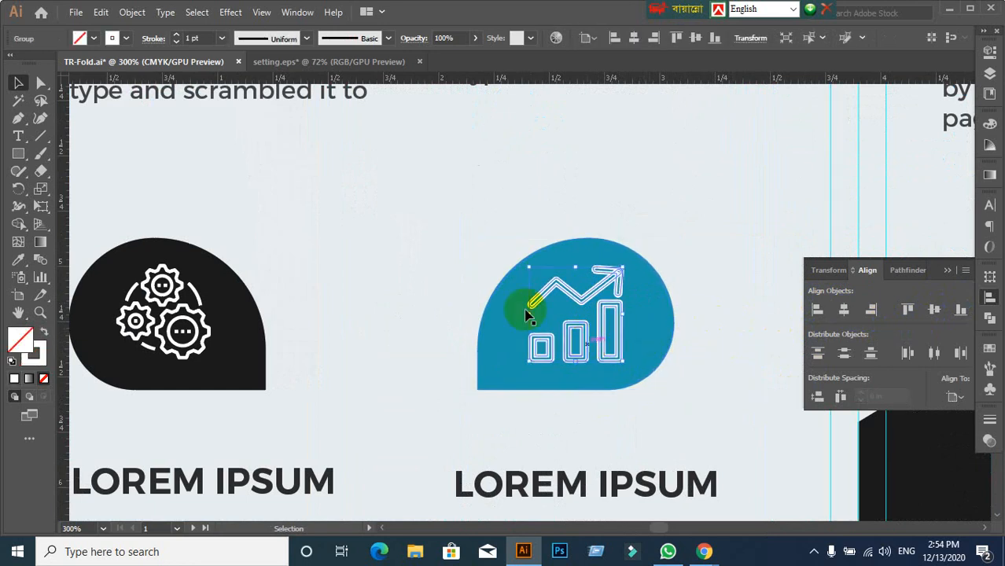
{"action": "left_click_drag", "start_coordinate": [475, 287], "coordinate": [574, 351]}
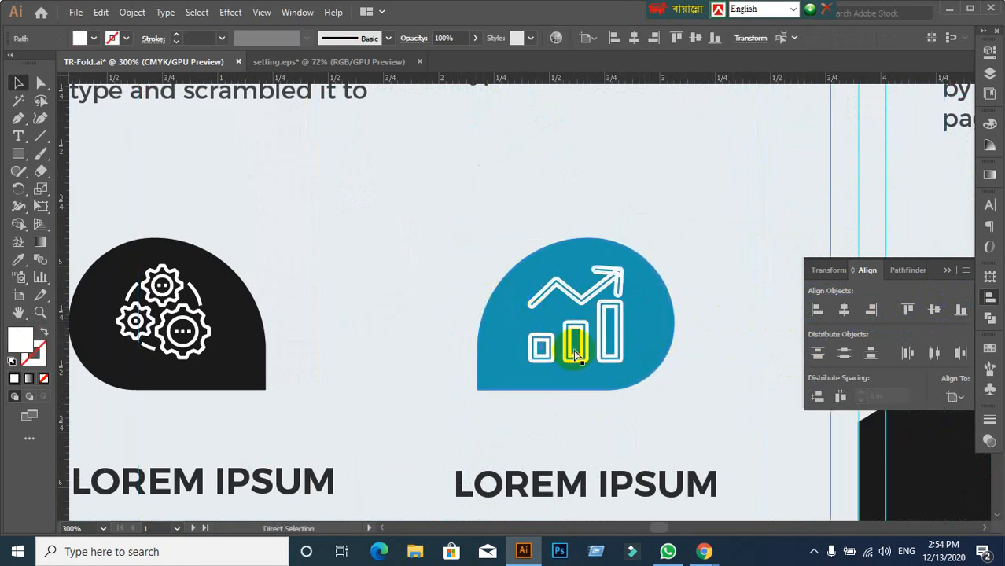
{"action": "right_click", "coordinate": [429, 236]}
{"action": "left_click", "coordinate": [440, 362]}
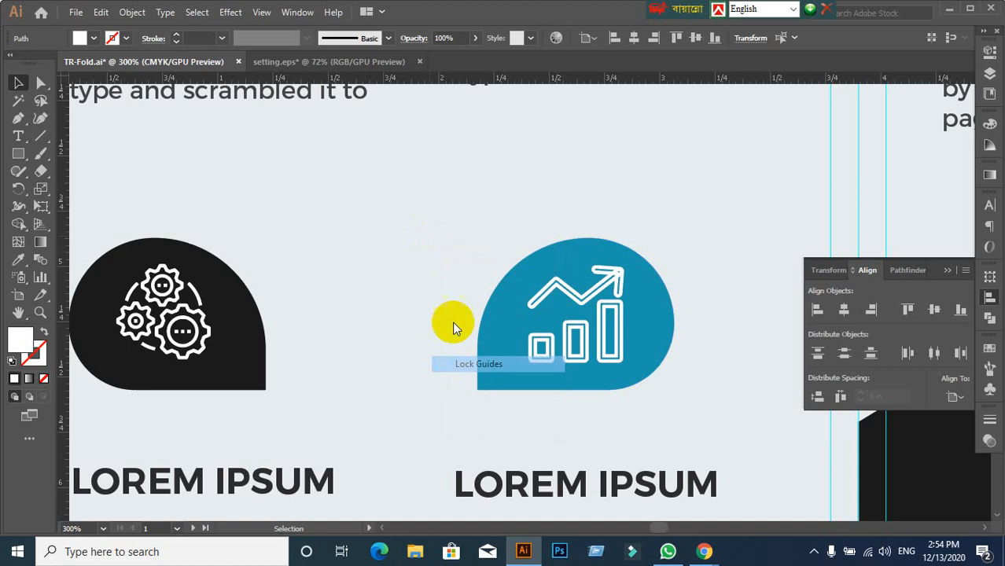
{"action": "left_click", "coordinate": [581, 368]}
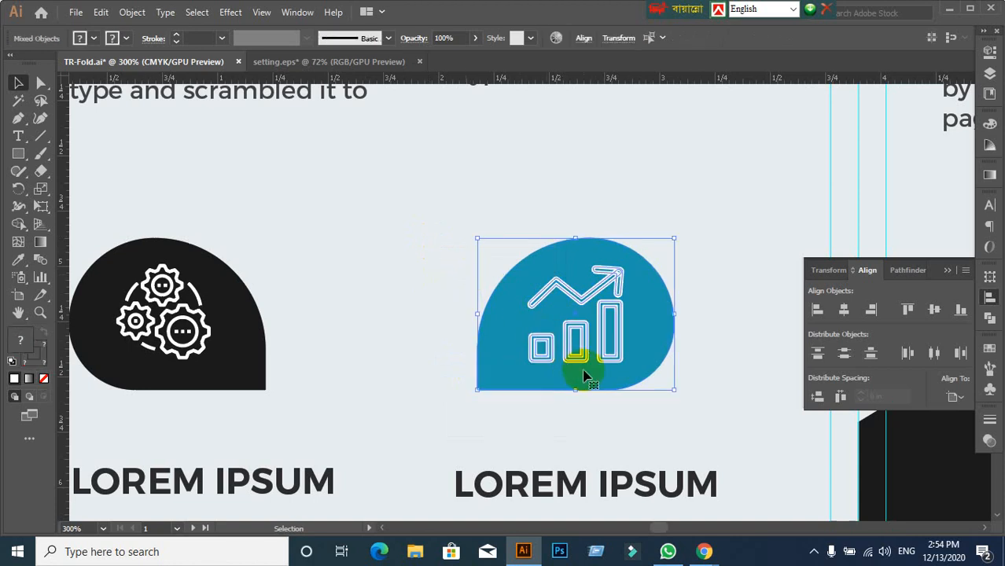
{"action": "scroll", "coordinate": [583, 373], "scroll_direction": "down", "scroll_amount": 1}
- Center the gear icon vertically and horizontally within its black shape
{"action": "scroll", "coordinate": [583, 374], "scroll_direction": "down", "scroll_amount": 3}
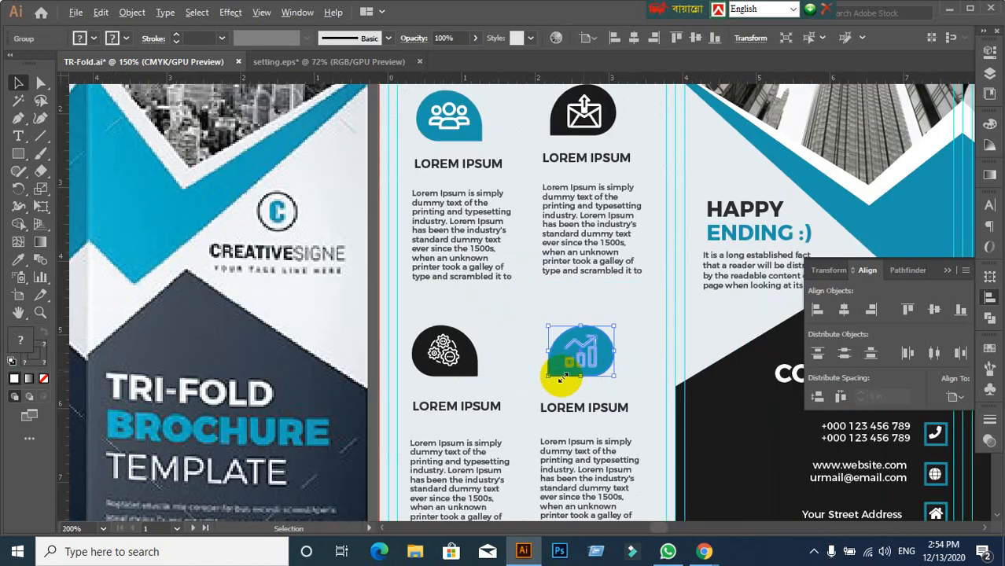
{"action": "scroll", "coordinate": [545, 336], "scroll_direction": "up", "scroll_amount": 3}
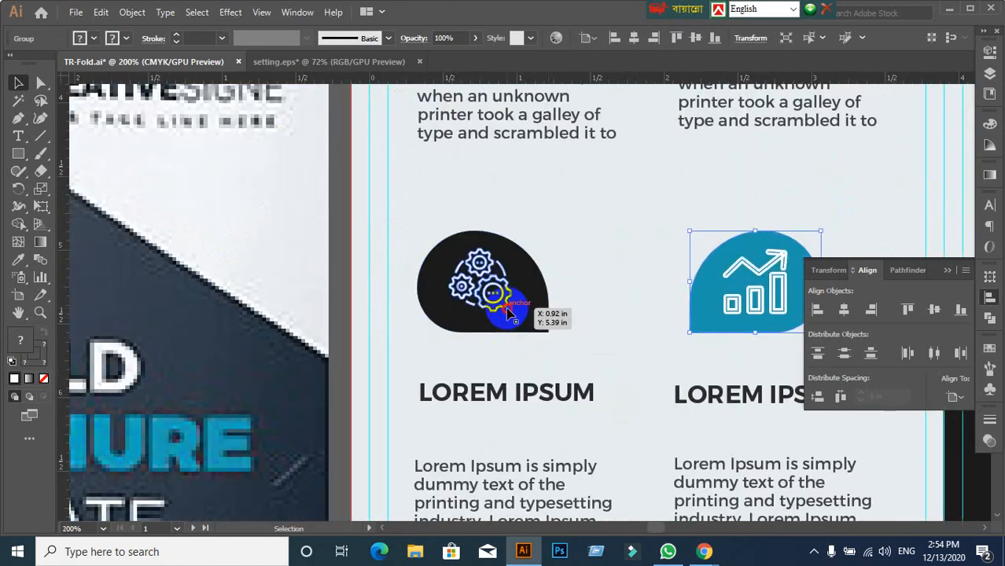
{"action": "left_click", "coordinate": [515, 322]}
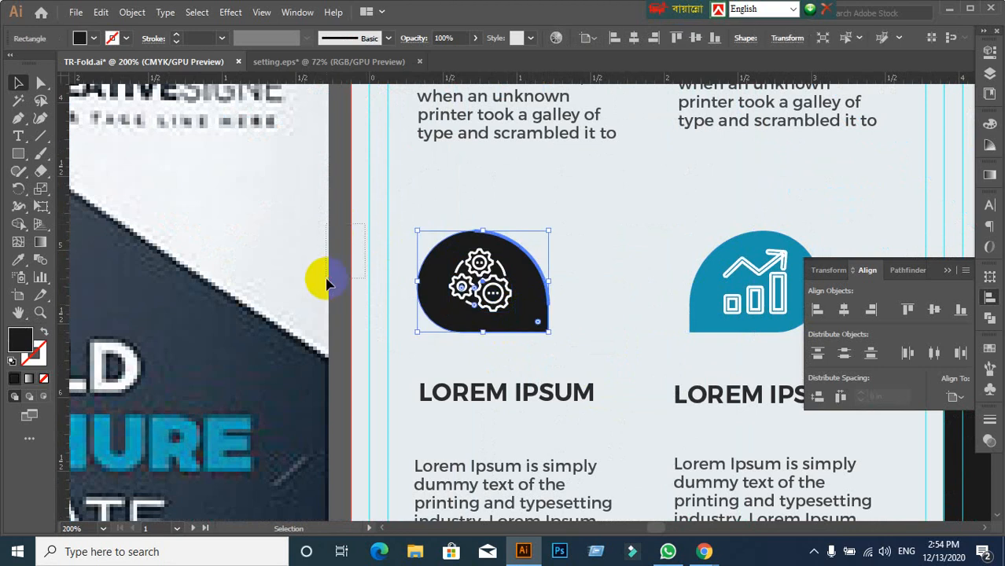
{"action": "left_click", "coordinate": [409, 269]}
{"action": "left_click_drag", "start_coordinate": [406, 234], "coordinate": [542, 294]}
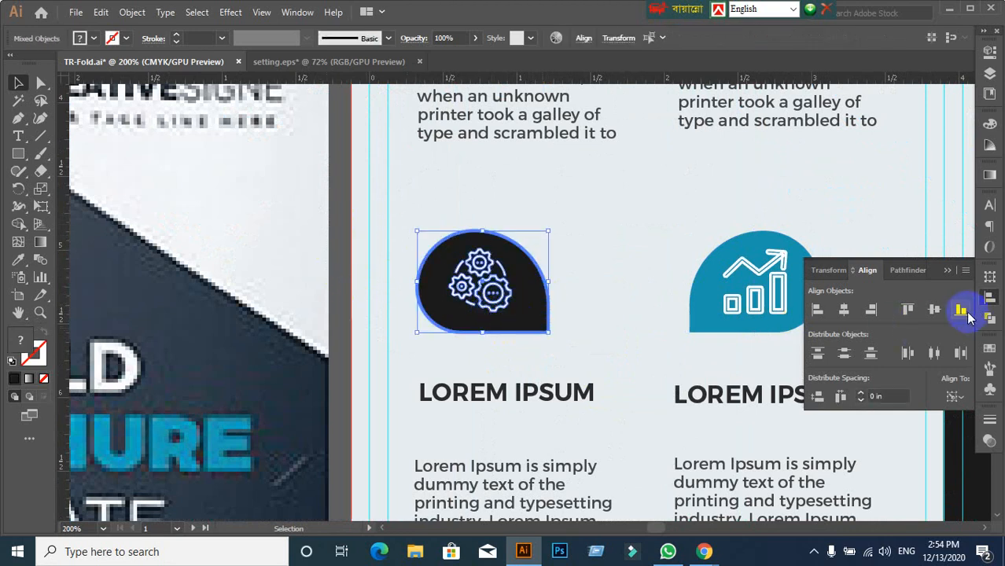
{"action": "left_click", "coordinate": [934, 309]}
{"action": "left_click", "coordinate": [842, 309]}
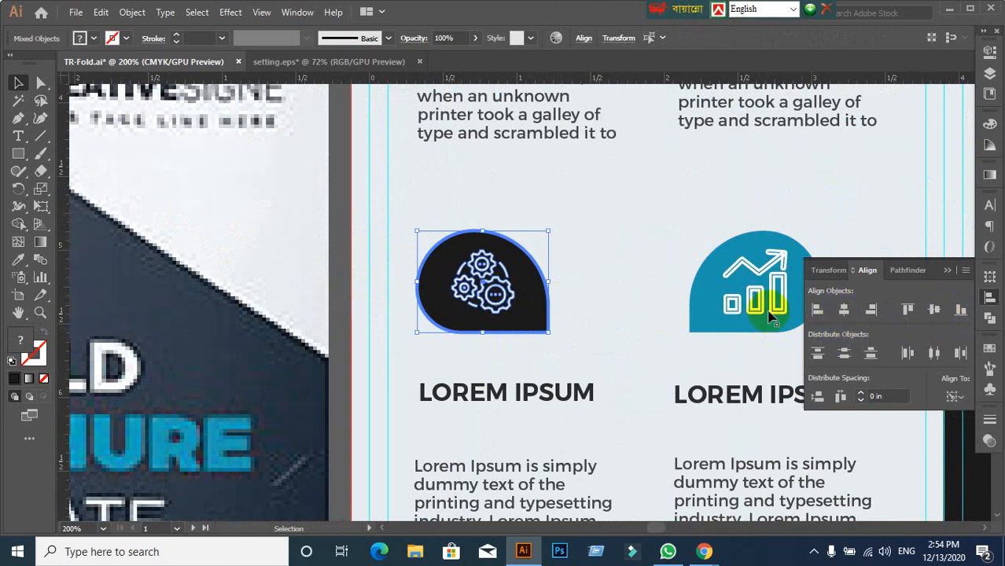
- Reselect the gear and black shape, making the black shape the alignment key object
{"action": "left_click", "coordinate": [646, 265]}
{"action": "left_click_drag", "start_coordinate": [414, 220], "coordinate": [598, 397]}
{"action": "left_click", "coordinate": [610, 285]}
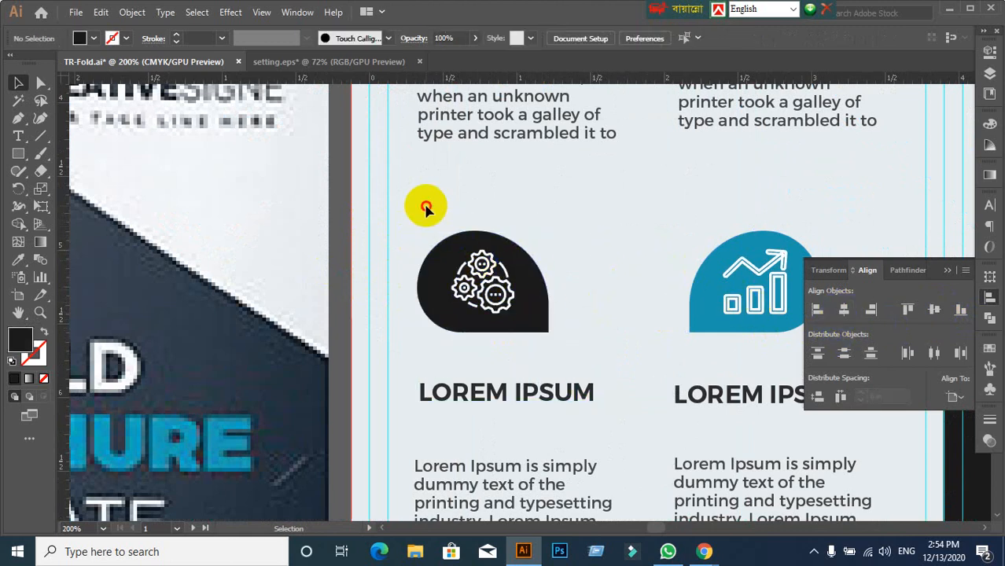
{"action": "left_click_drag", "start_coordinate": [426, 206], "coordinate": [523, 309]}
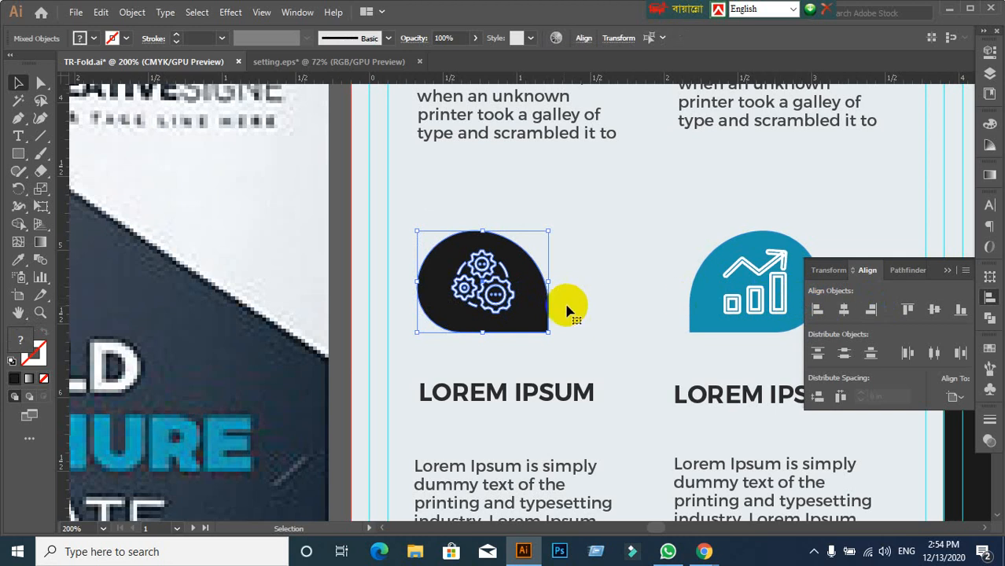
{"action": "left_click", "coordinate": [532, 311]}
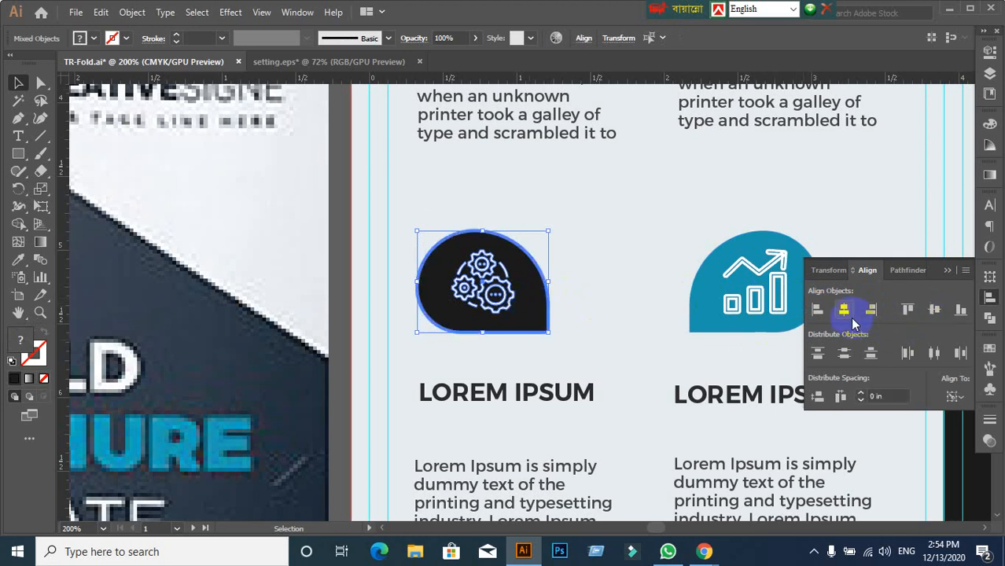
- Group the gear icon with its black shape using Ctrl+G
{"action": "left_click", "coordinate": [621, 260]}
{"action": "left_click_drag", "start_coordinate": [397, 209], "coordinate": [579, 318]}
{"action": "key", "text": "ctrl+g"}
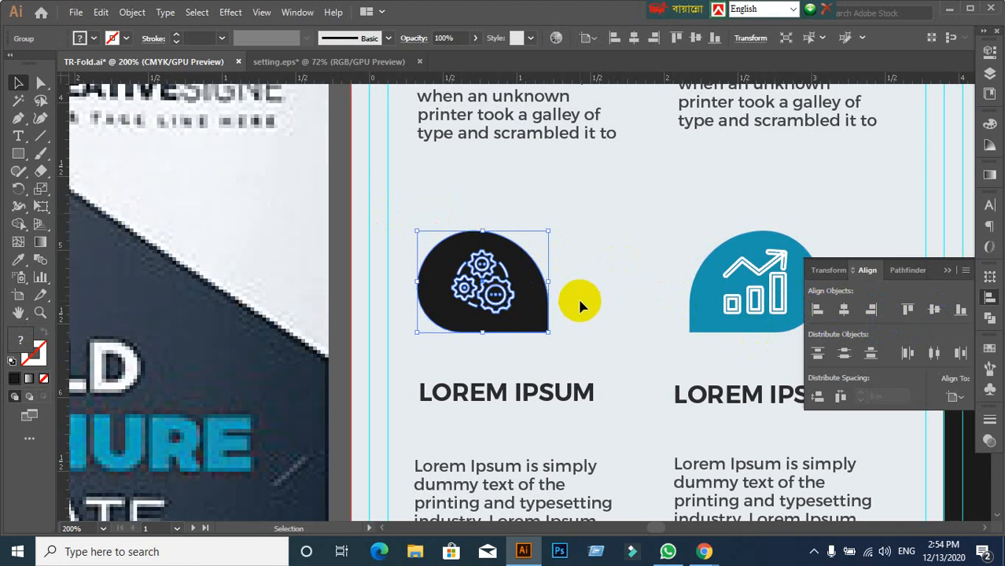
{"action": "left_click", "coordinate": [583, 300]}
{"action": "scroll", "coordinate": [583, 301], "scroll_direction": "down", "scroll_amount": 1}
{"action": "left_click", "coordinate": [527, 300]}
- Vertically center the white people icon within its blue shape
{"action": "left_click", "coordinate": [611, 287]}
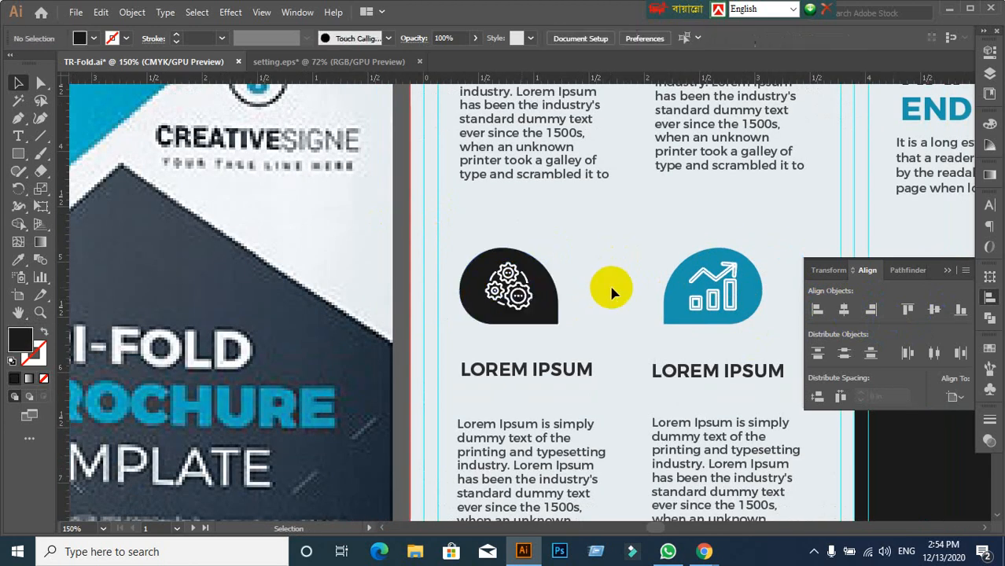
{"action": "scroll", "coordinate": [611, 288], "scroll_direction": "down", "scroll_amount": 1}
{"action": "scroll", "coordinate": [588, 382], "scroll_direction": "up", "scroll_amount": 3}
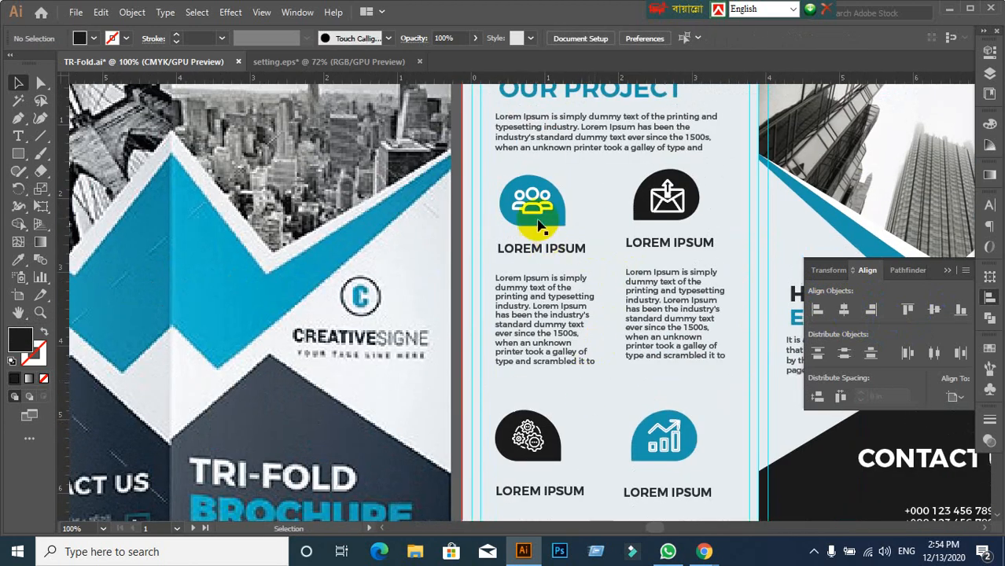
{"action": "left_click_drag", "start_coordinate": [542, 218], "coordinate": [553, 231]}
{"action": "scroll", "coordinate": [584, 208], "scroll_direction": "up", "scroll_amount": 1}
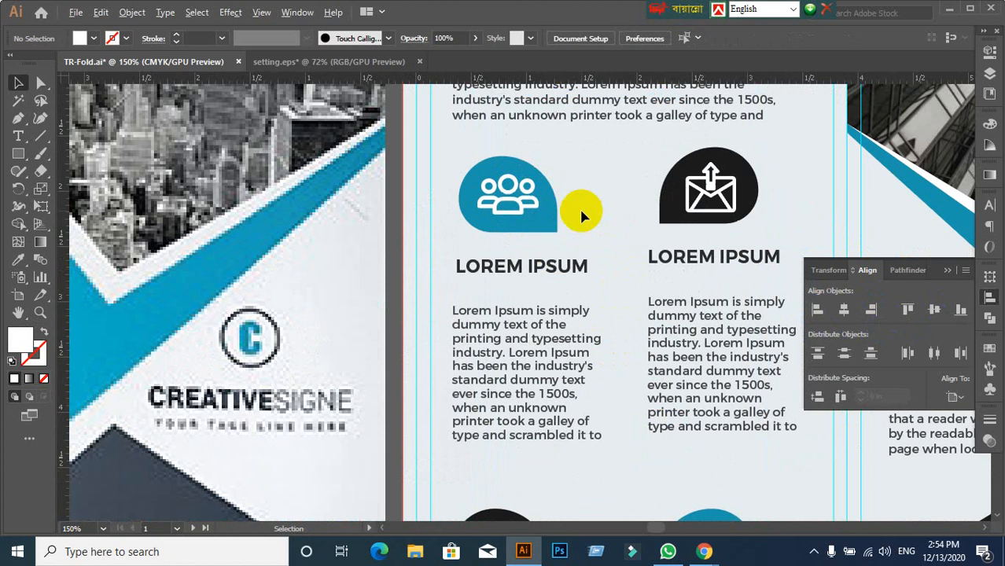
{"action": "left_click_drag", "start_coordinate": [457, 156], "coordinate": [605, 242]}
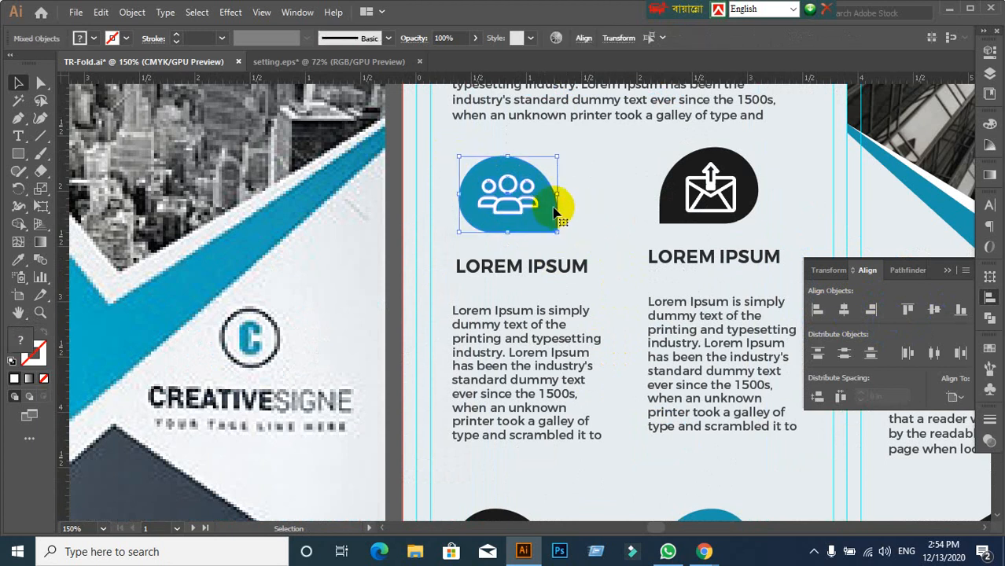
{"action": "left_click", "coordinate": [933, 312]}
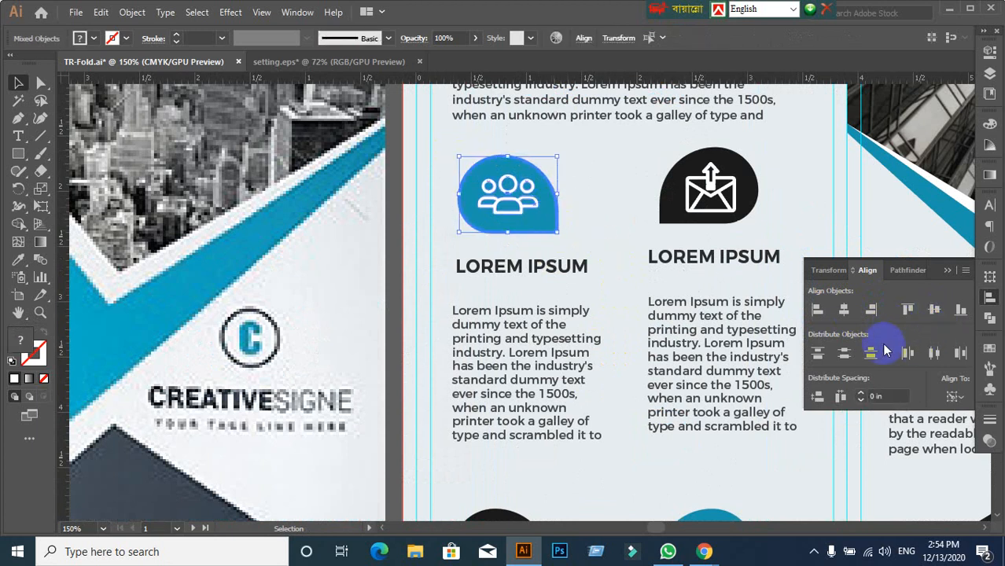
{"action": "left_click", "coordinate": [599, 209]}
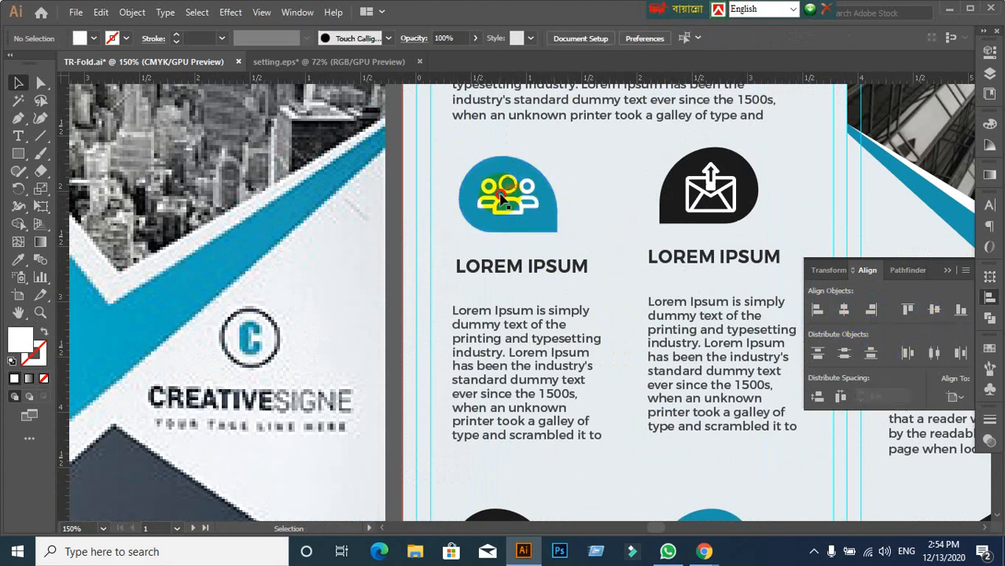
{"action": "left_click", "coordinate": [608, 180]}
{"action": "left_click", "coordinate": [503, 187]}
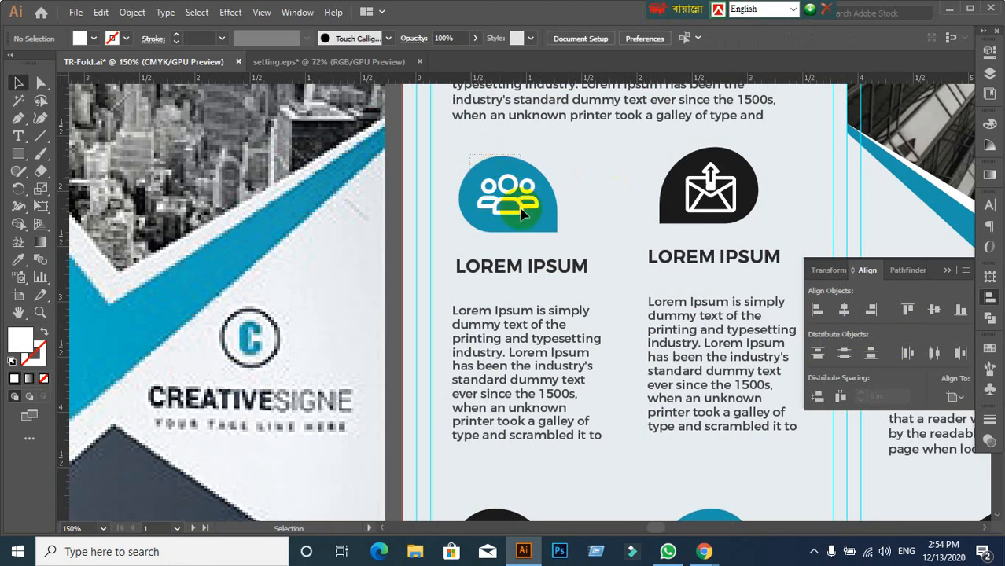
{"action": "left_click", "coordinate": [599, 218]}
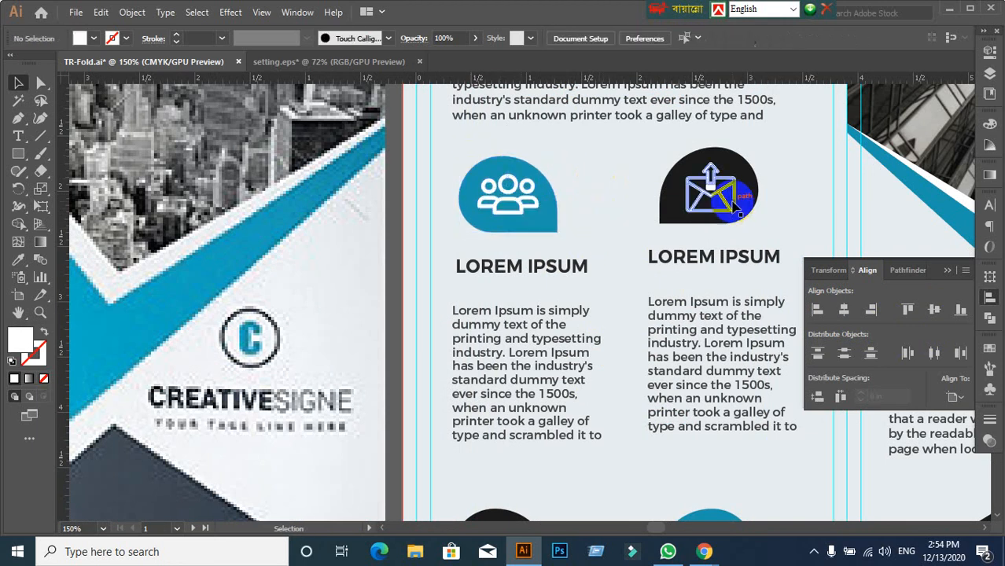
- Center the envelope icon vertically and horizontally inside its black rounded shape
{"action": "left_click_drag", "start_coordinate": [655, 165], "coordinate": [676, 190]}
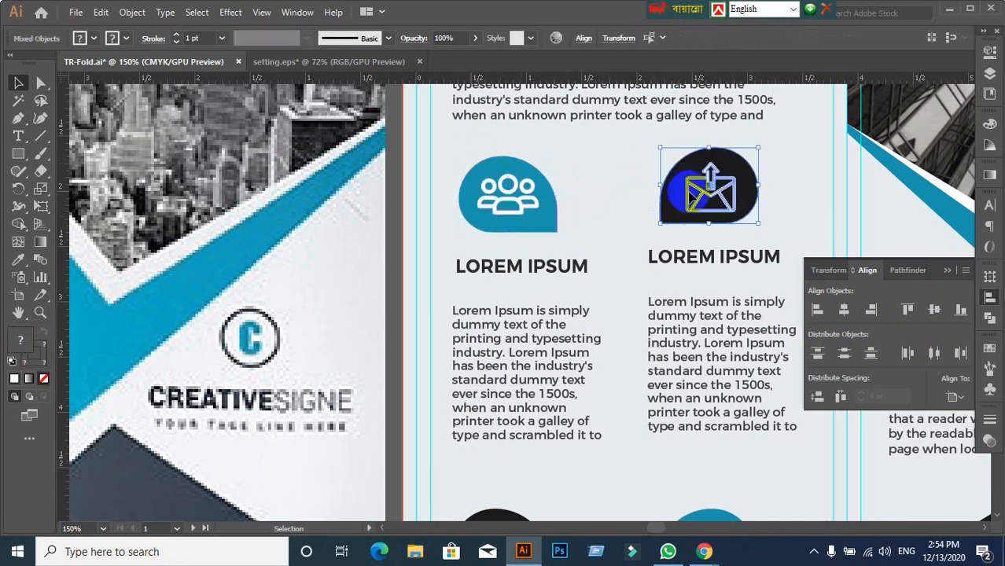
{"action": "left_click", "coordinate": [936, 310]}
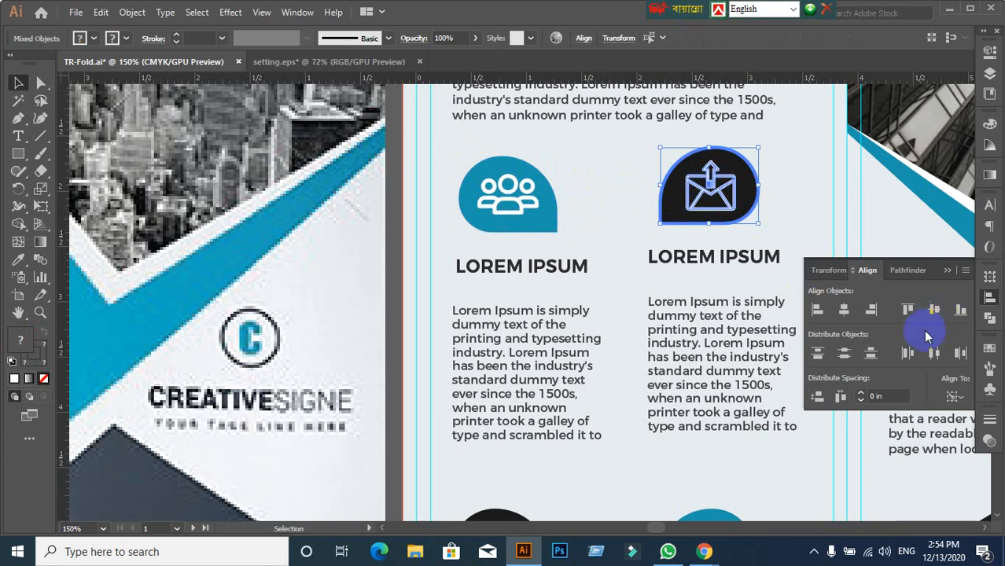
{"action": "left_click", "coordinate": [845, 310]}
{"action": "left_click", "coordinate": [649, 225]}
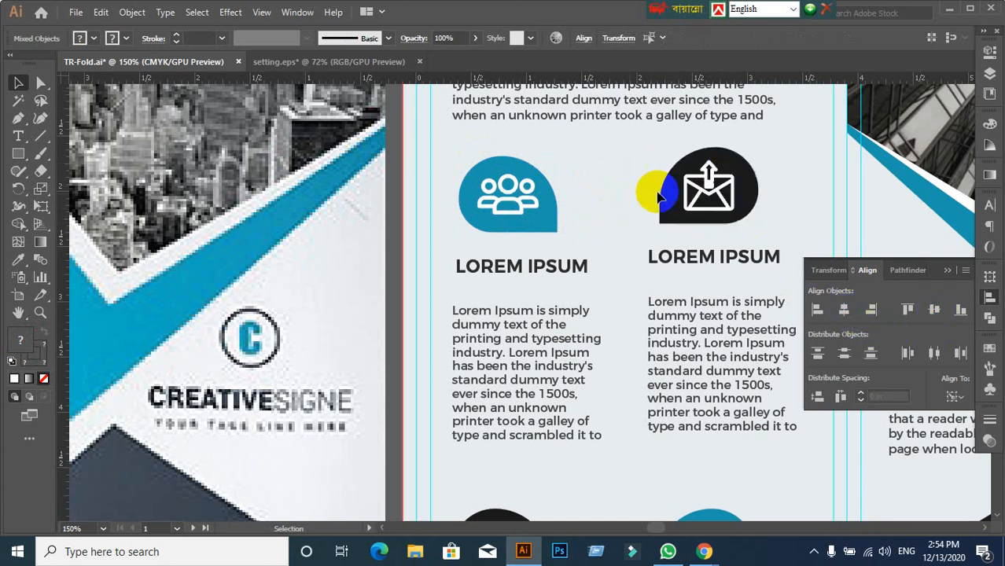
{"action": "left_click_drag", "start_coordinate": [635, 151], "coordinate": [742, 222]}
{"action": "left_click", "coordinate": [960, 309]}
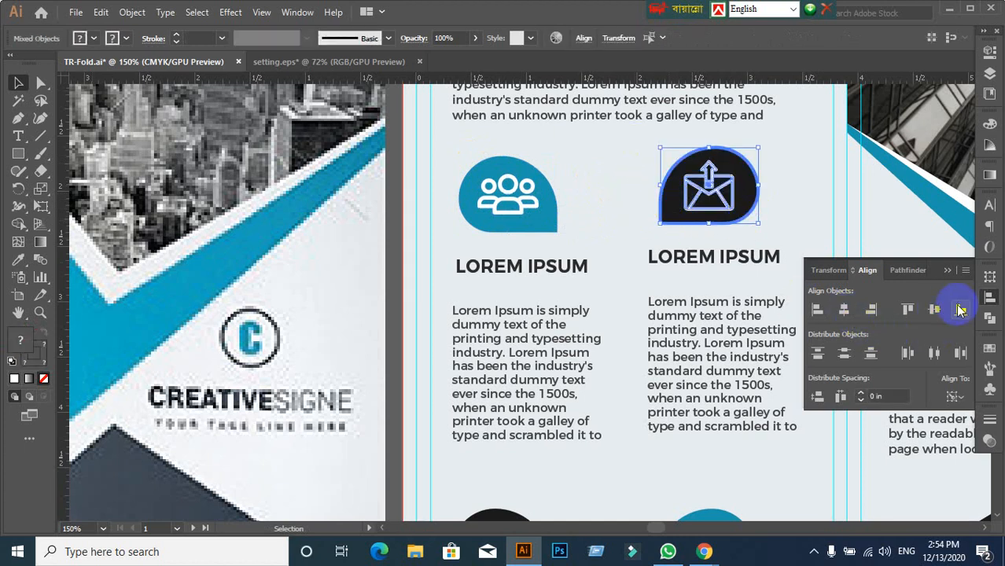
{"action": "left_click", "coordinate": [844, 311]}
{"action": "left_click", "coordinate": [636, 212]}
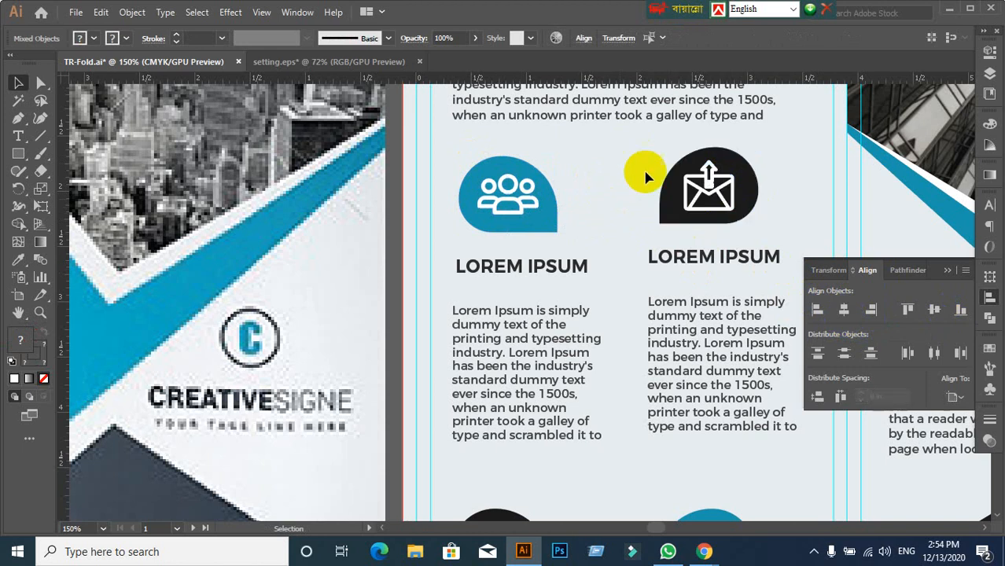
{"action": "left_click_drag", "start_coordinate": [646, 160], "coordinate": [759, 222]}
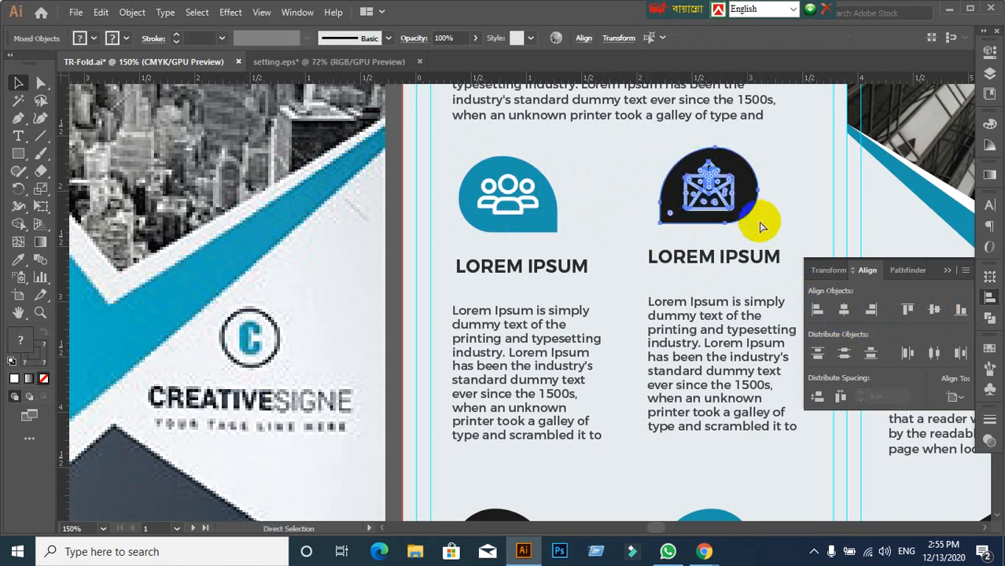
{"action": "key", "text": "v"}
{"action": "scroll", "coordinate": [609, 246], "scroll_direction": "down", "scroll_amount": 2}
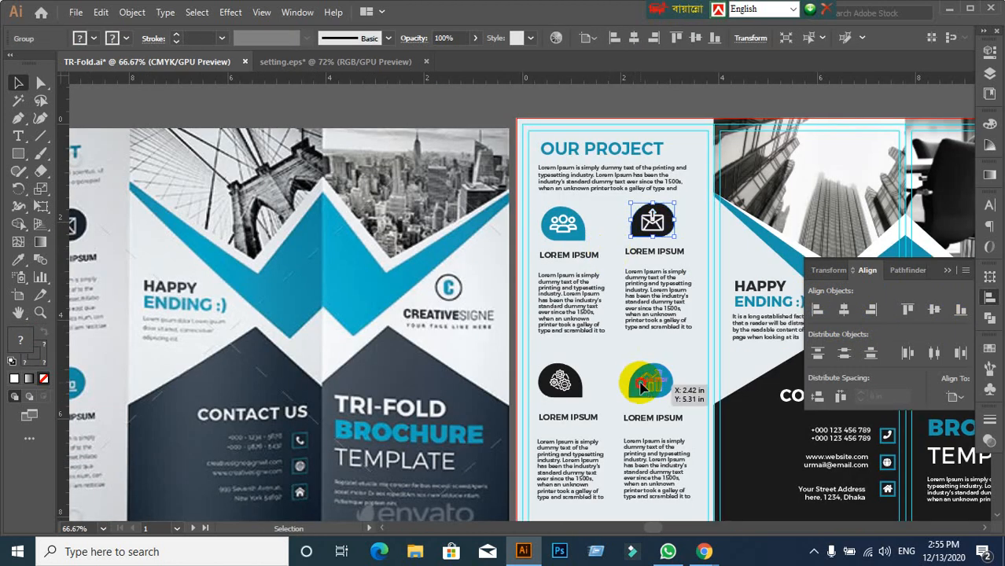
{"action": "left_click", "coordinate": [558, 382]}
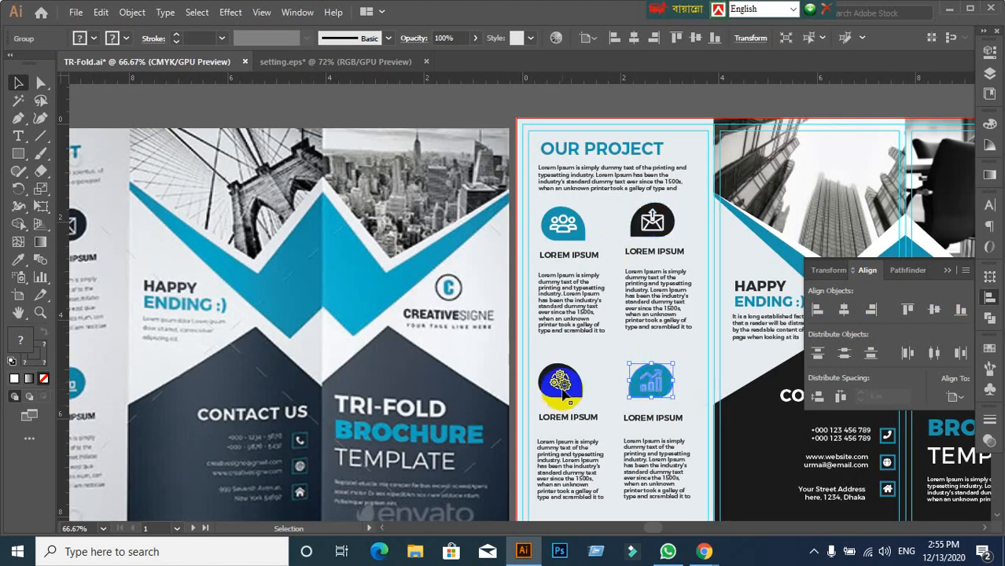
{"action": "left_click", "coordinate": [616, 368]}
{"action": "scroll", "coordinate": [590, 287], "scroll_direction": "up", "scroll_amount": 1}
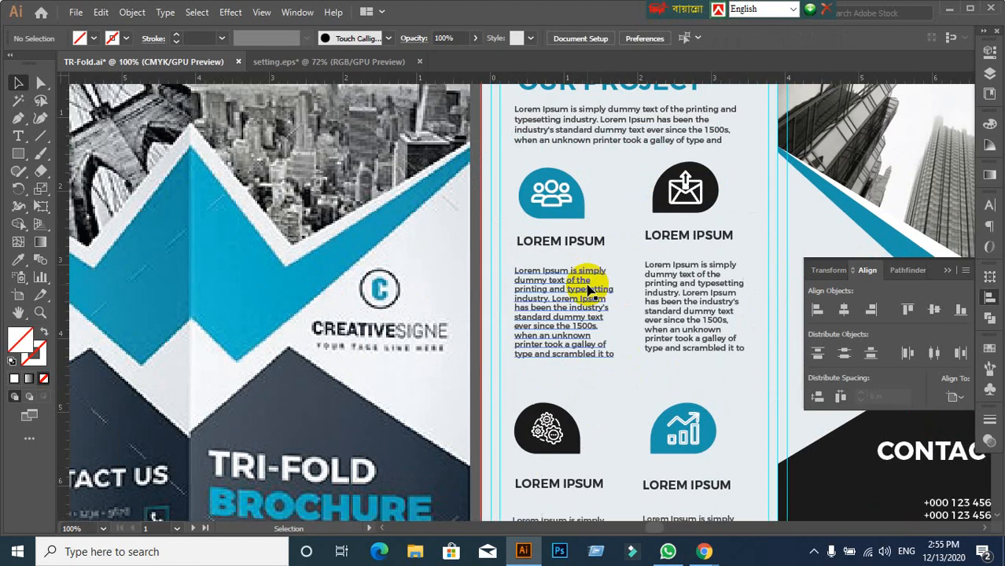
{"action": "scroll", "coordinate": [585, 287], "scroll_direction": "down", "scroll_amount": 3}
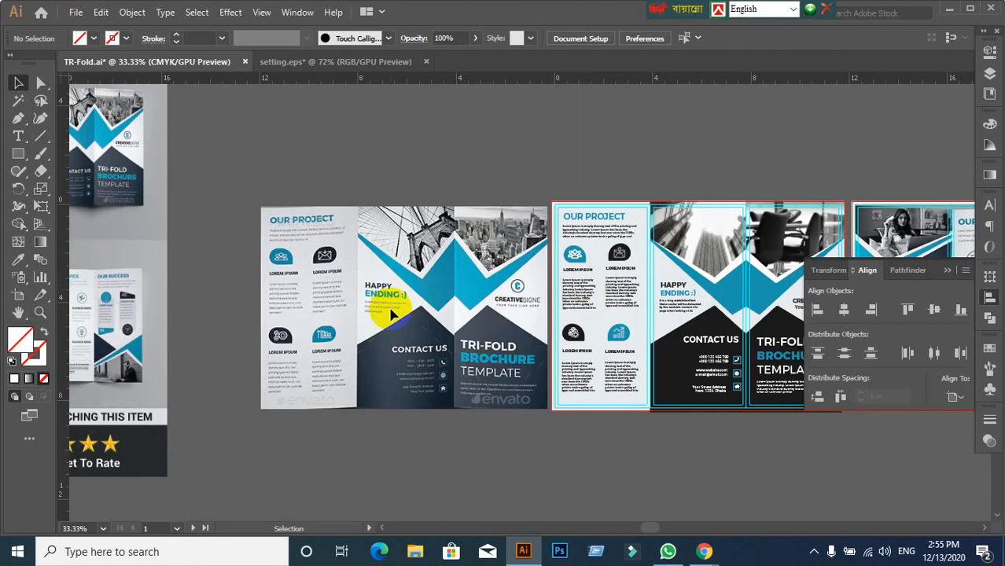
{"action": "left_click_drag", "start_coordinate": [386, 310], "coordinate": [444, 298]}
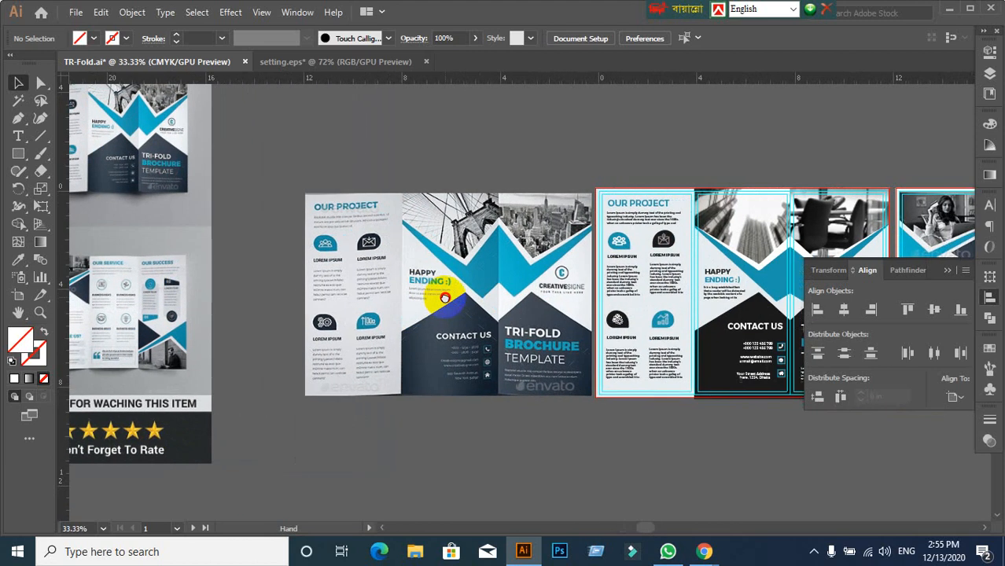
{"action": "scroll", "coordinate": [623, 288], "scroll_direction": "up", "scroll_amount": 4}
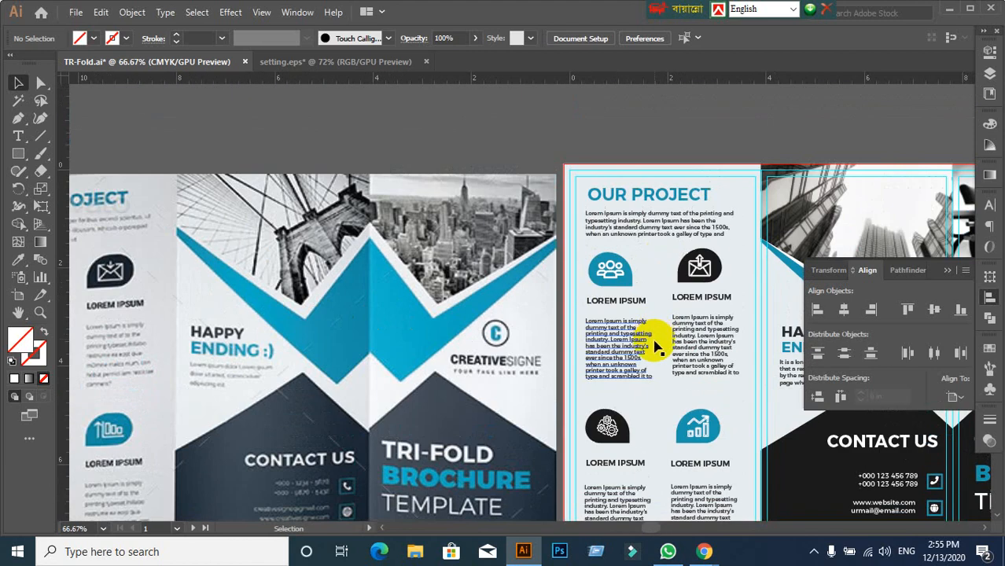
{"action": "scroll", "coordinate": [578, 202], "scroll_direction": "down", "scroll_amount": 3}
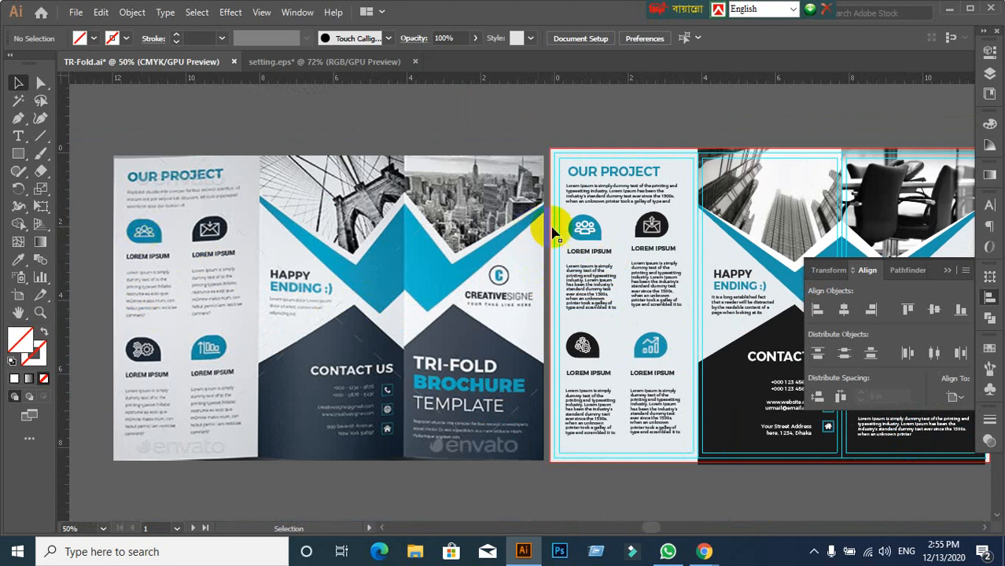
- Trial a left alignment of the first column's people icon, heading and paragraph, then undo it
{"action": "left_click", "coordinate": [593, 242]}
{"action": "left_click", "coordinate": [601, 274]}
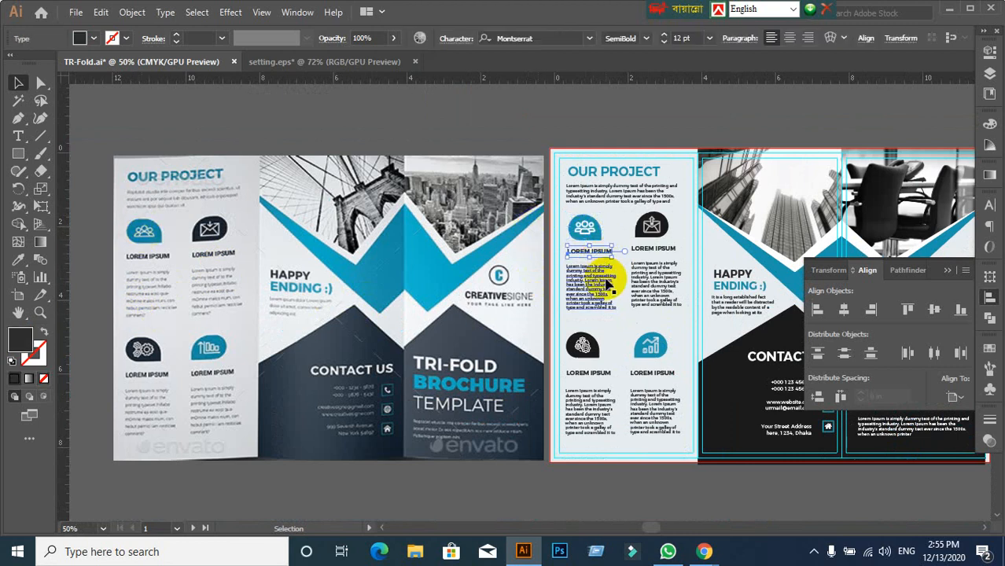
{"action": "left_click", "coordinate": [605, 283]}
{"action": "left_click", "coordinate": [580, 226], "text": "shift"}
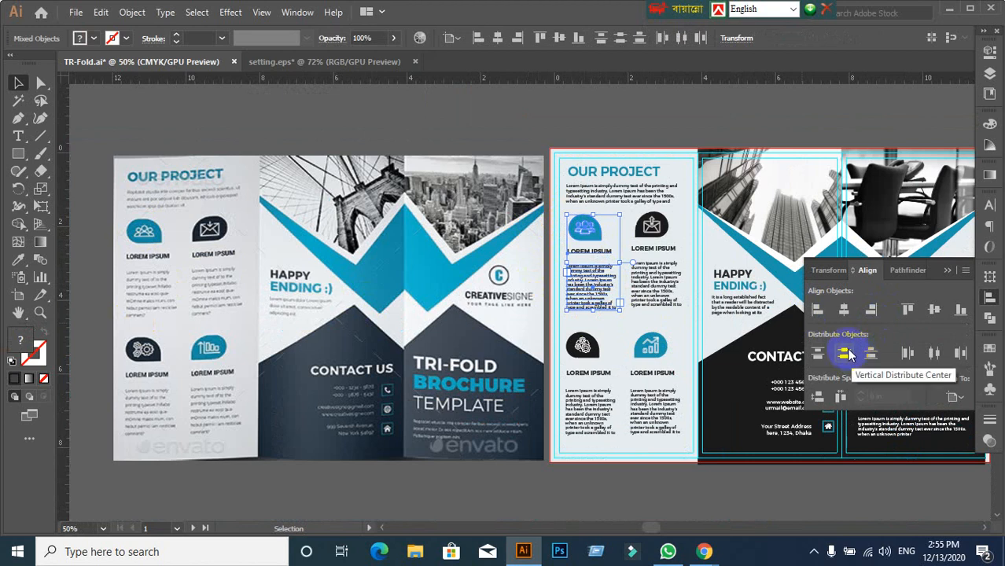
{"action": "left_click", "coordinate": [818, 313]}
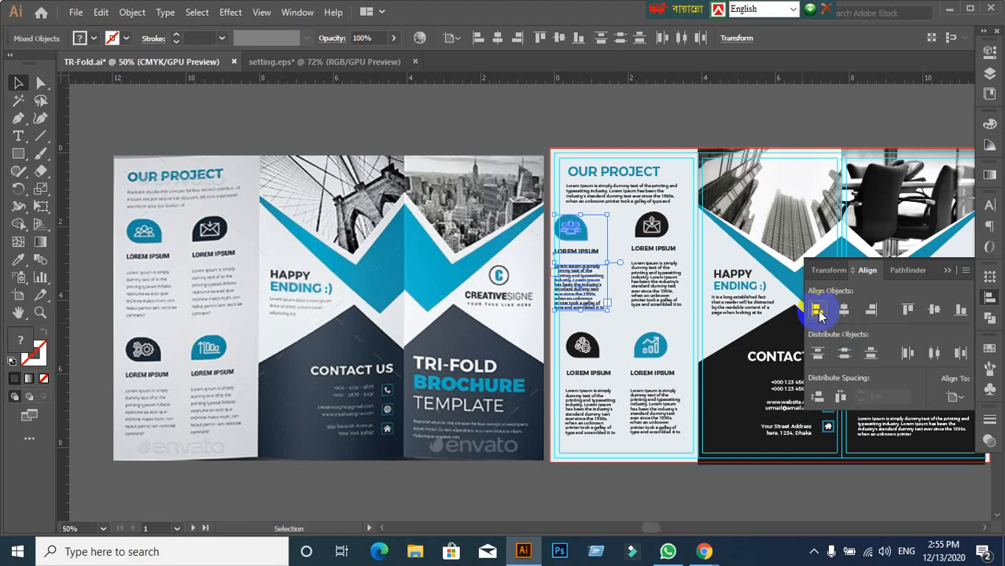
{"action": "key", "text": "ctrl+z"}
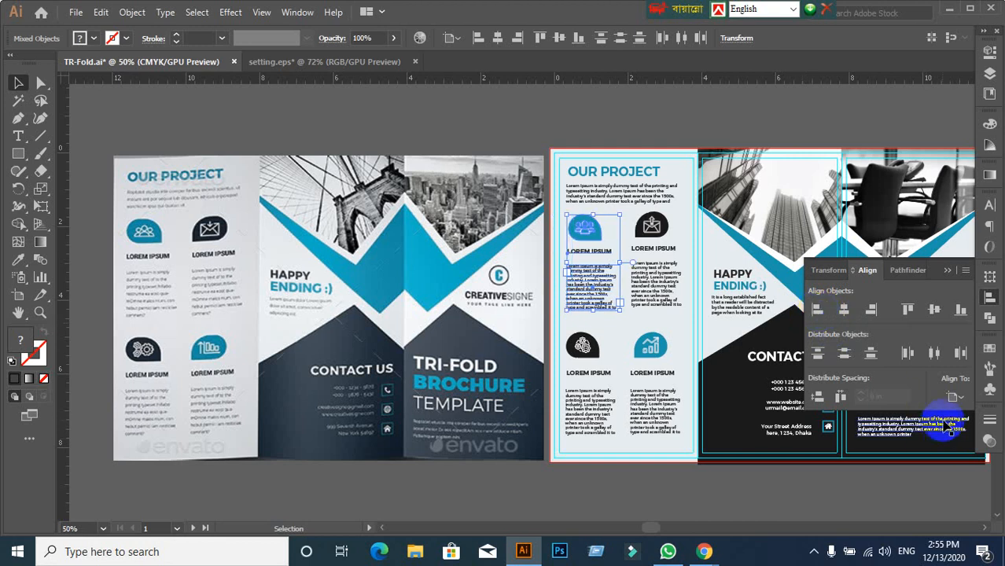
- Set the Align panel's Align To option to Key Object
{"action": "left_click", "coordinate": [954, 397]}
{"action": "left_click", "coordinate": [933, 429]}
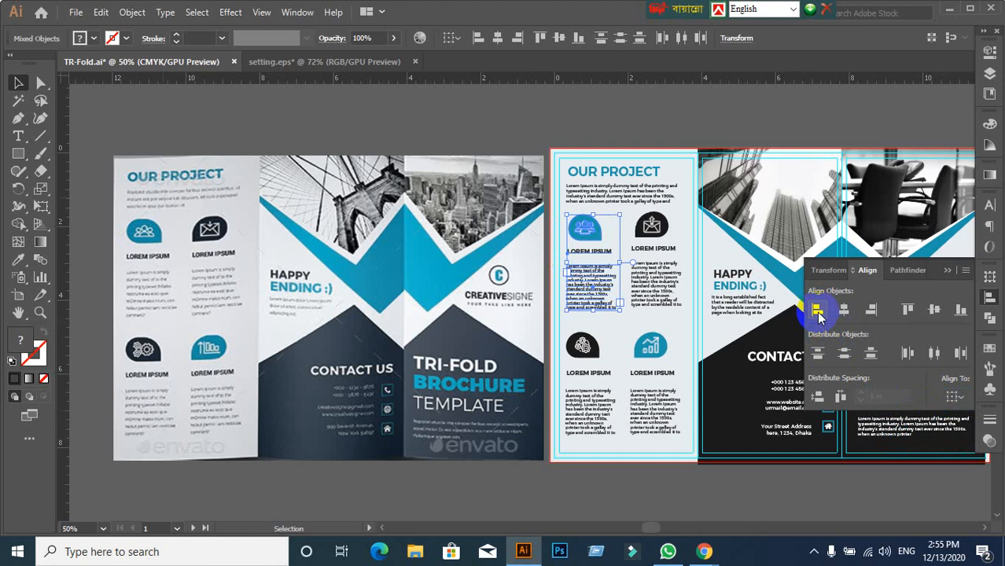
{"action": "left_click", "coordinate": [657, 497]}
{"action": "scroll", "coordinate": [629, 258], "scroll_direction": "up", "scroll_amount": 1}
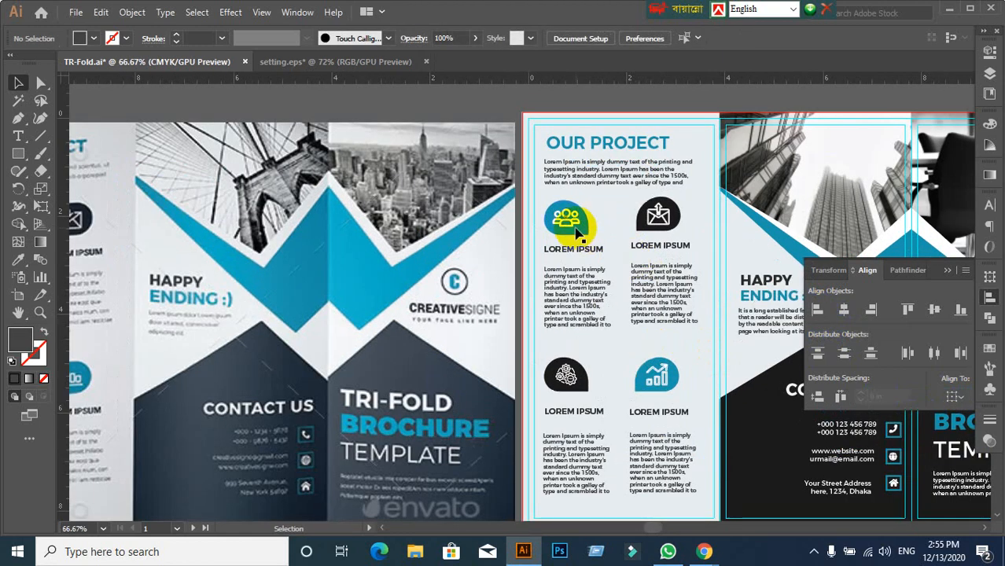
{"action": "left_click", "coordinate": [659, 224], "text": "shift"}
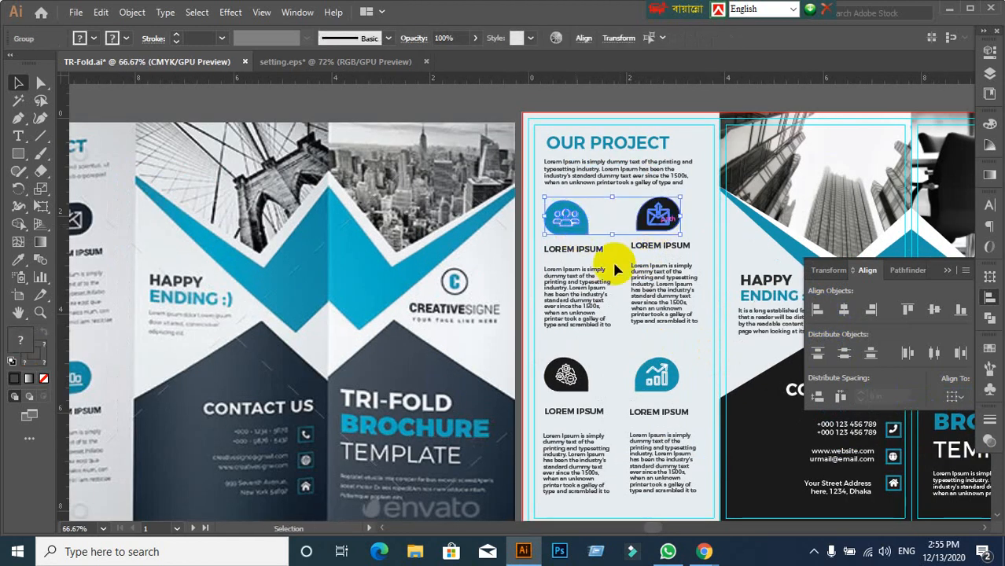
{"action": "left_click", "coordinate": [574, 224]}
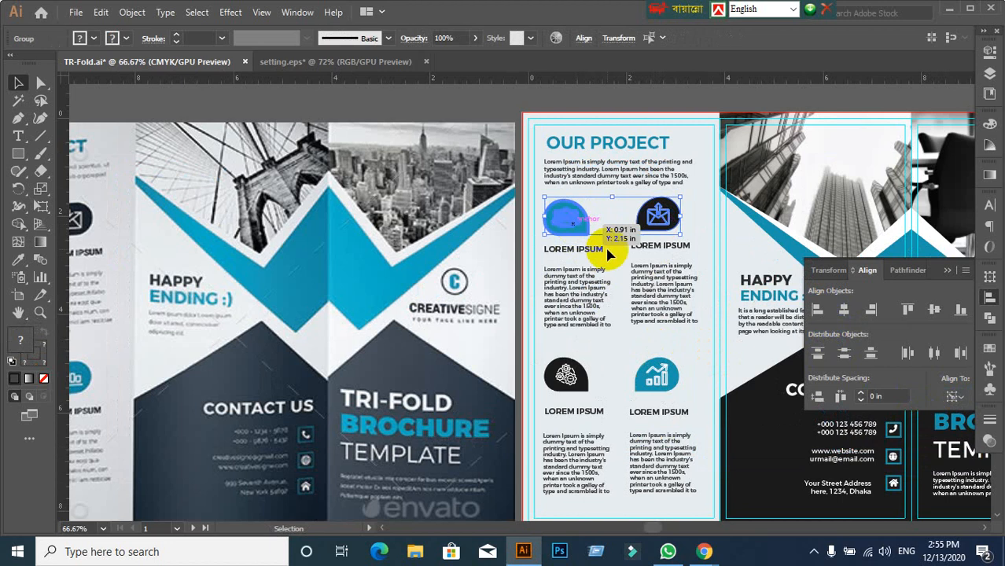
{"action": "left_click", "coordinate": [930, 312]}
{"action": "left_click", "coordinate": [690, 257]}
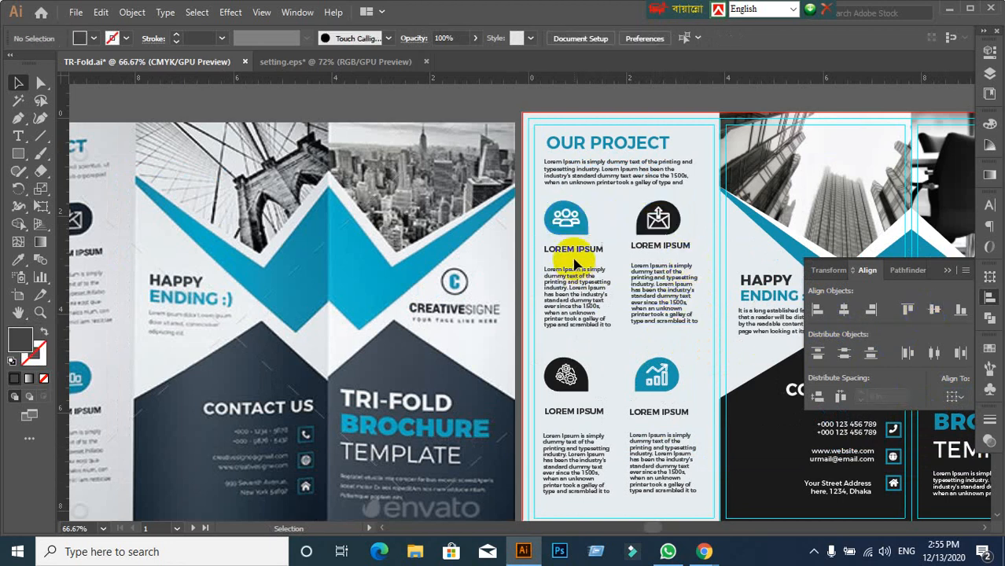
{"action": "left_click", "coordinate": [574, 254]}
{"action": "left_click", "coordinate": [674, 257], "text": "shift"}
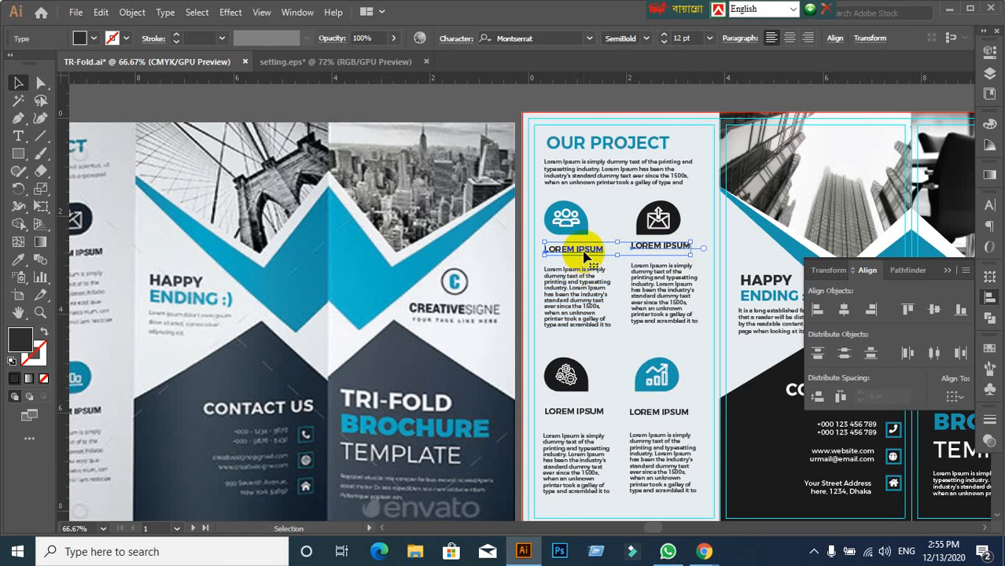
{"action": "left_click", "coordinate": [934, 309]}
{"action": "left_click", "coordinate": [586, 316]}
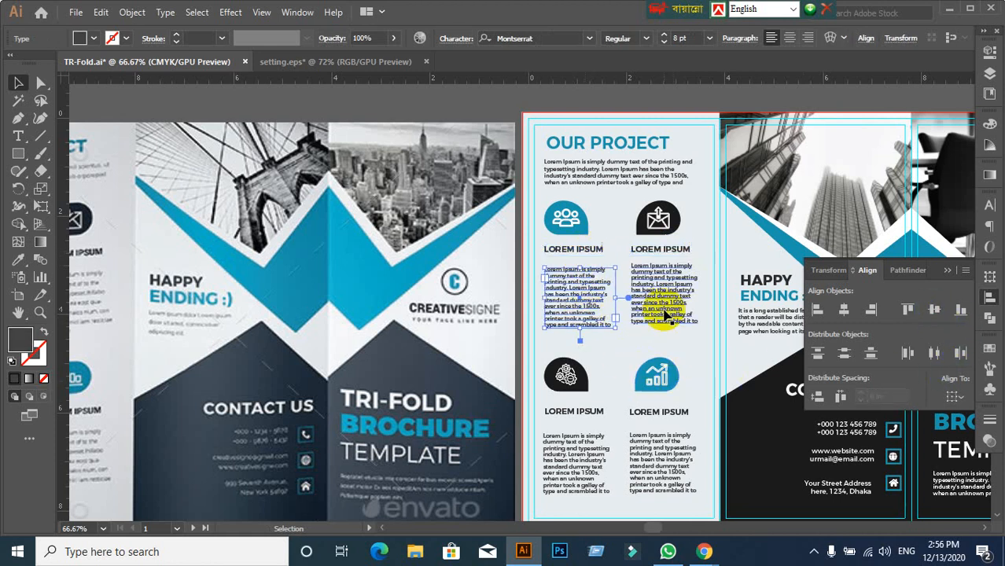
{"action": "left_click", "coordinate": [664, 310], "text": "shift"}
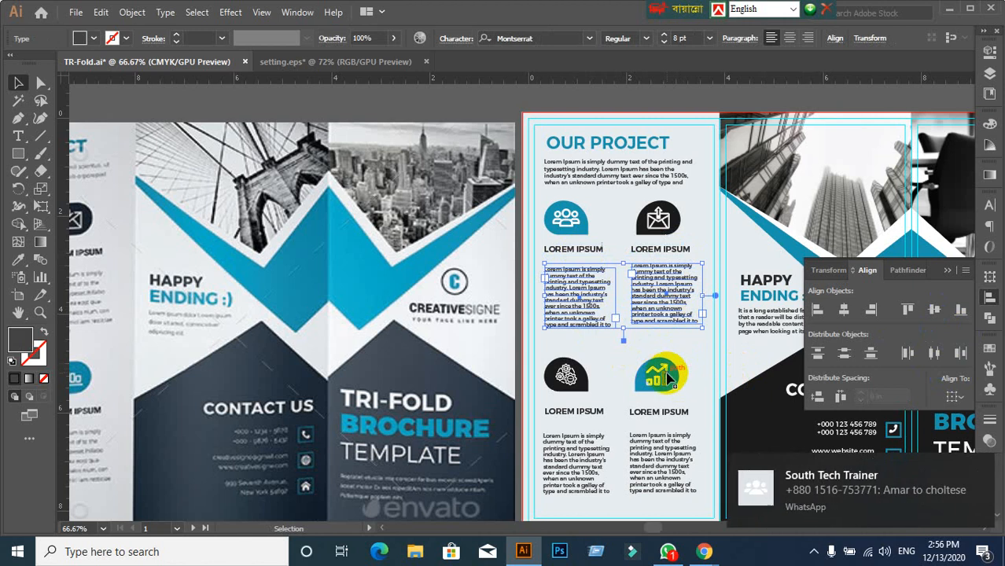
{"action": "left_click", "coordinate": [587, 297]}
{"action": "left_click", "coordinate": [940, 313]}
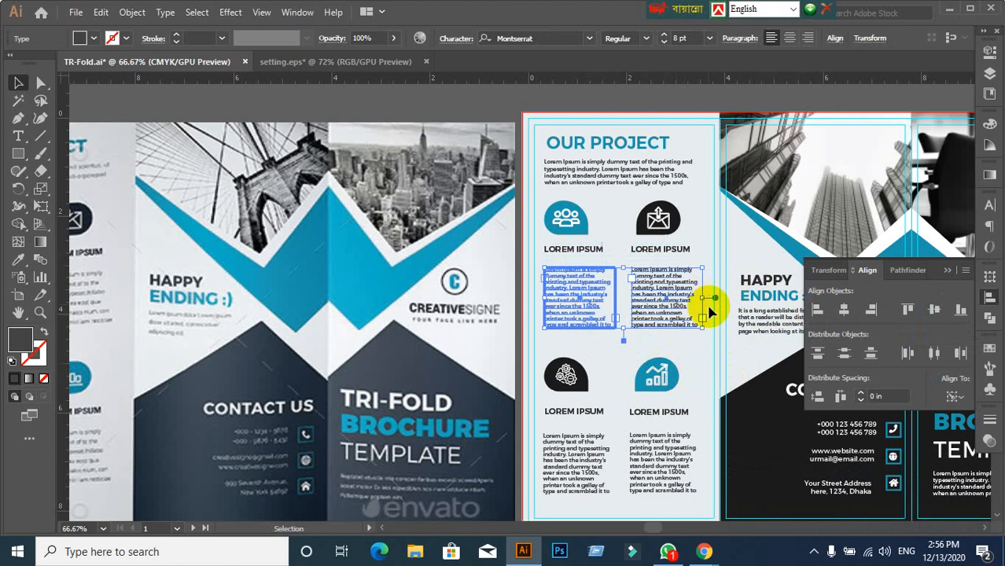
{"action": "left_click", "coordinate": [702, 353]}
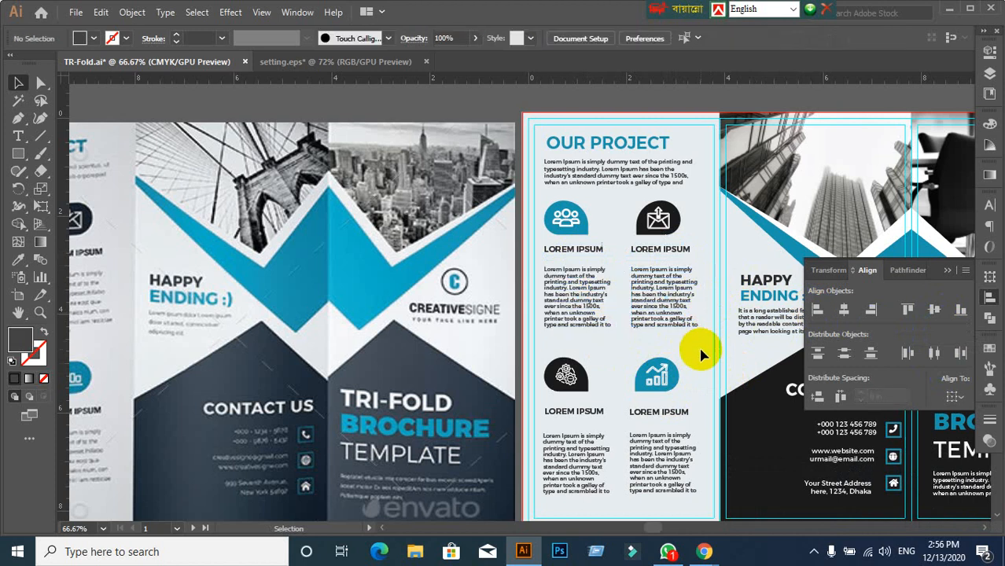
{"action": "left_click", "coordinate": [652, 220]}
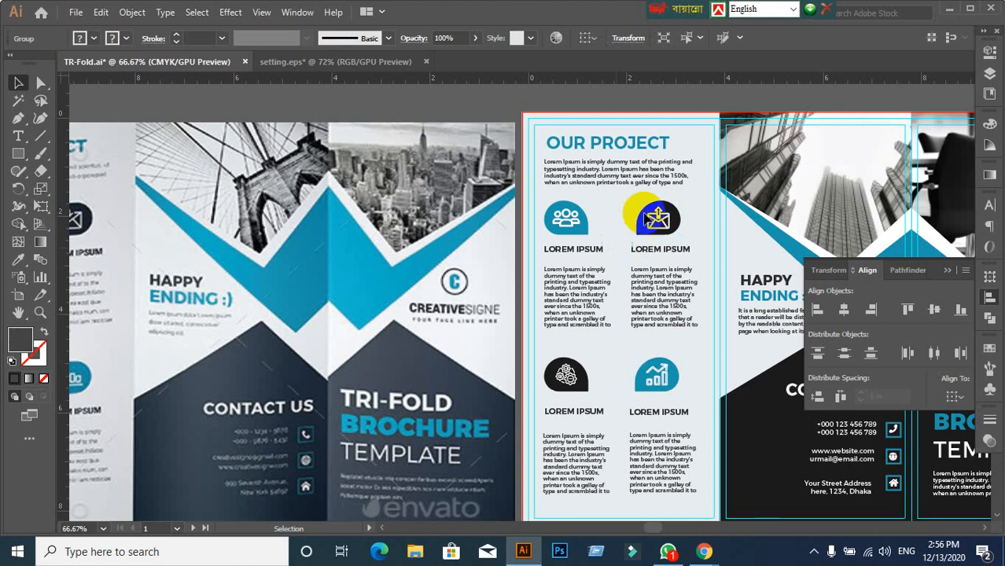
{"action": "left_click", "coordinate": [672, 321], "text": "shift"}
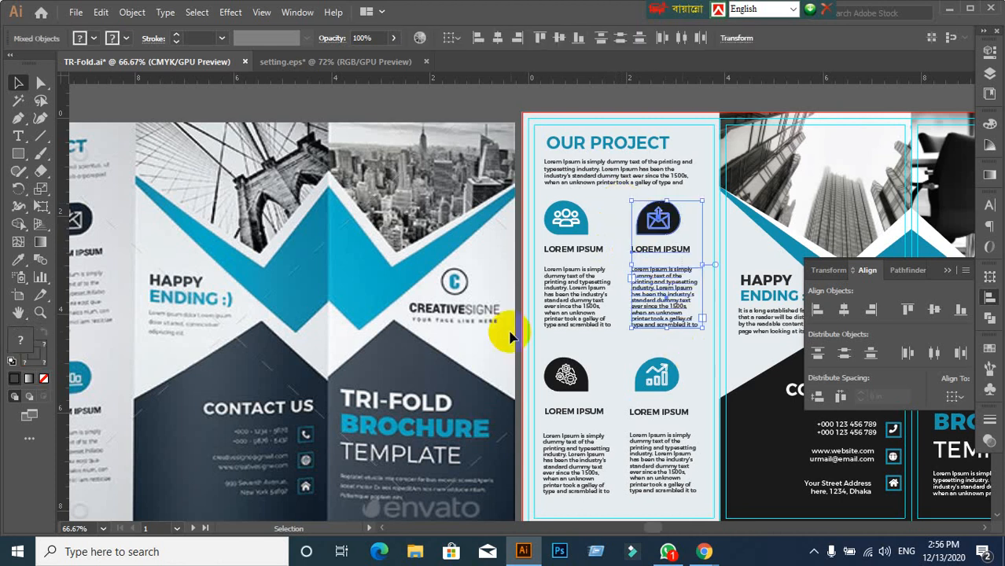
{"action": "left_click_drag", "start_coordinate": [359, 333], "coordinate": [404, 322]}
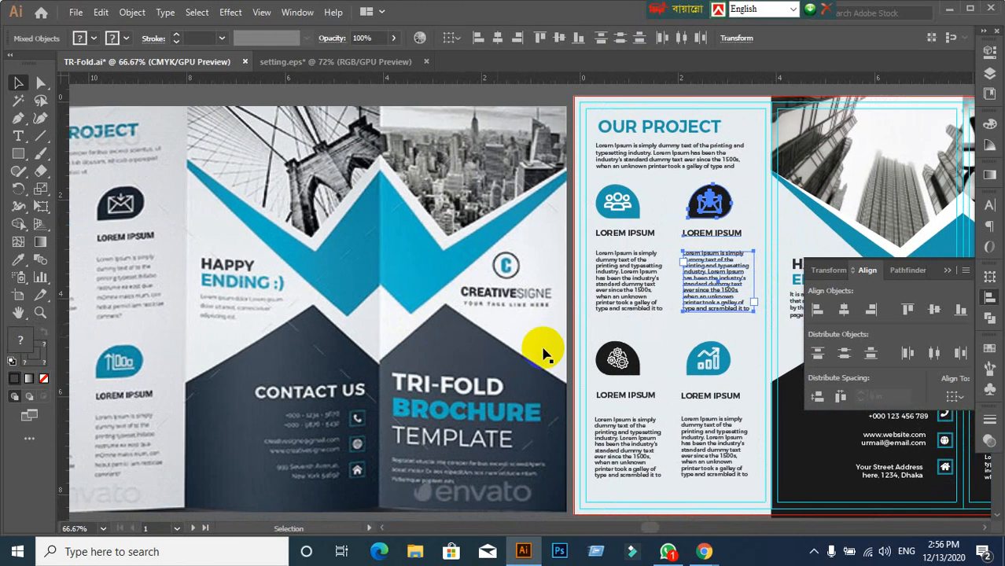
{"action": "left_click", "coordinate": [816, 312]}
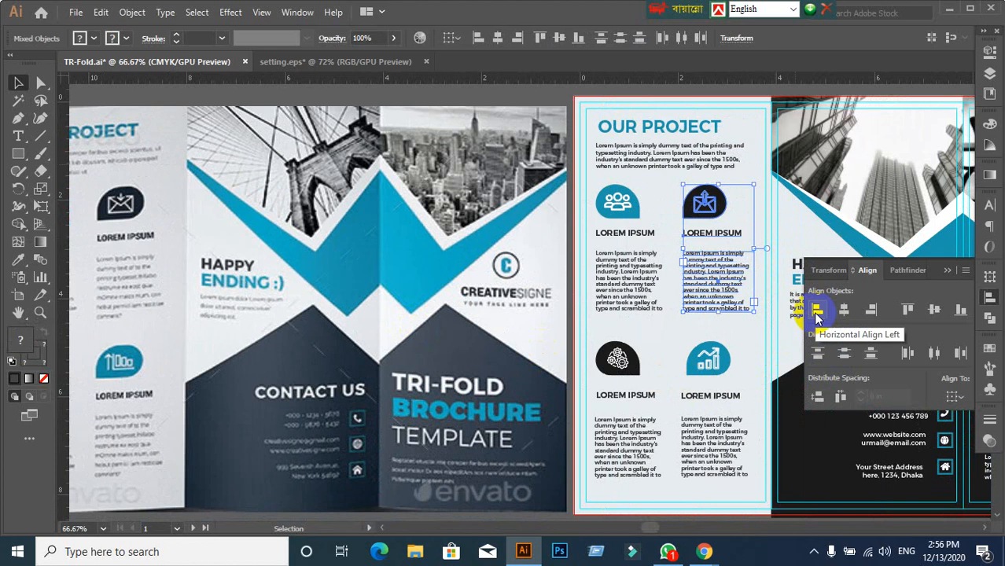
{"action": "left_click", "coordinate": [747, 344]}
{"action": "left_click", "coordinate": [595, 179]}
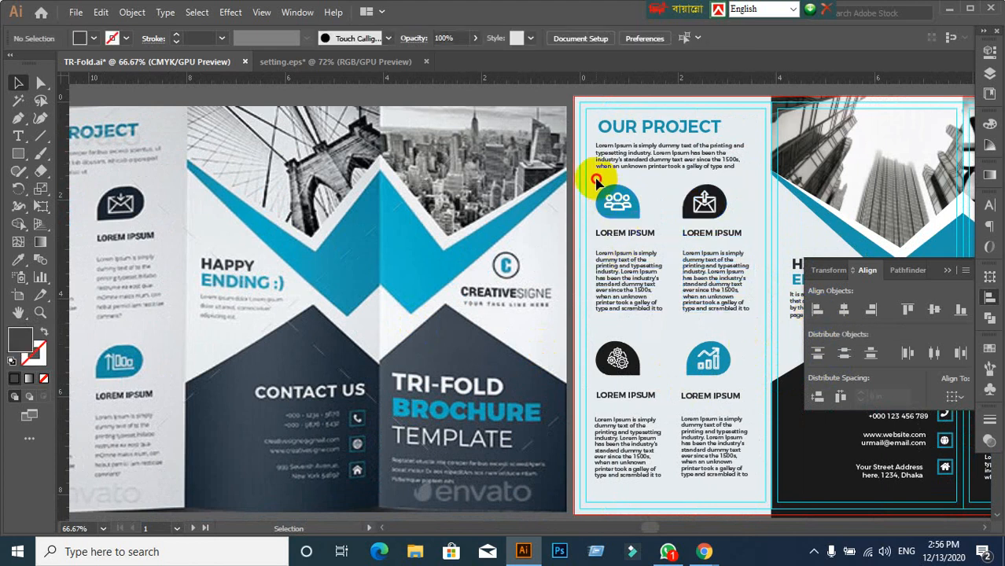
{"action": "left_click_drag", "start_coordinate": [595, 179], "coordinate": [650, 318]}
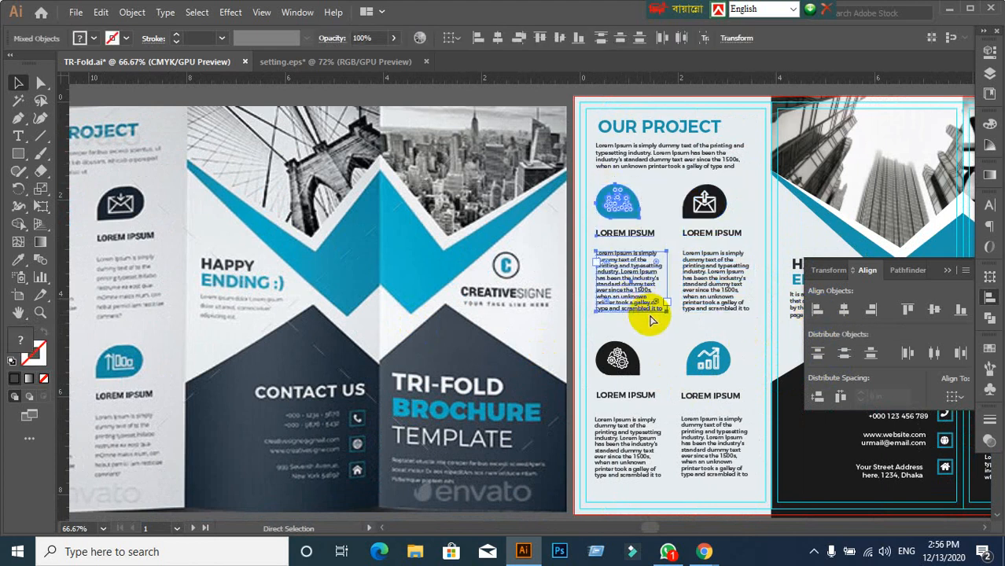
{"action": "left_click_drag", "start_coordinate": [679, 178], "coordinate": [730, 323]}
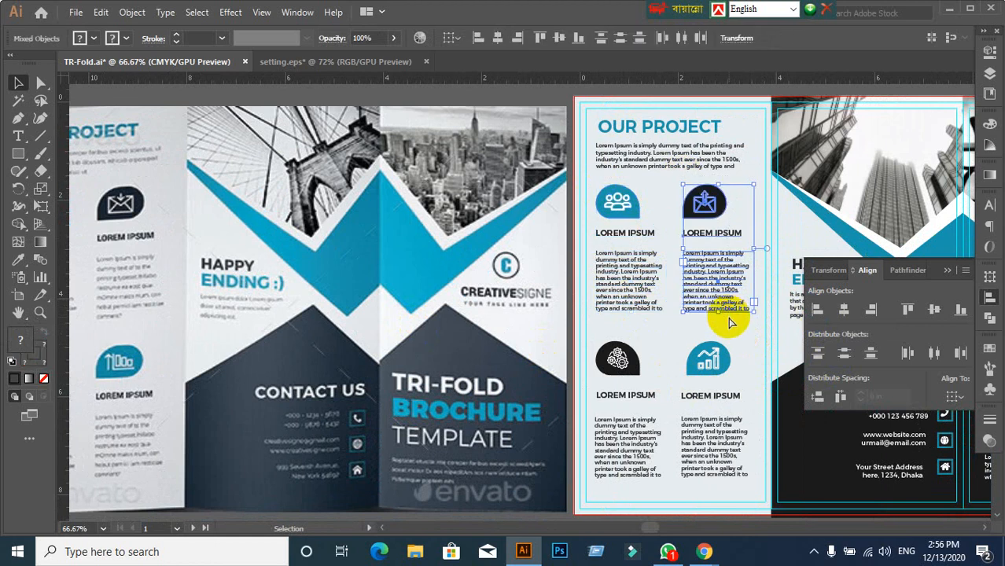
{"action": "left_click", "coordinate": [755, 341]}
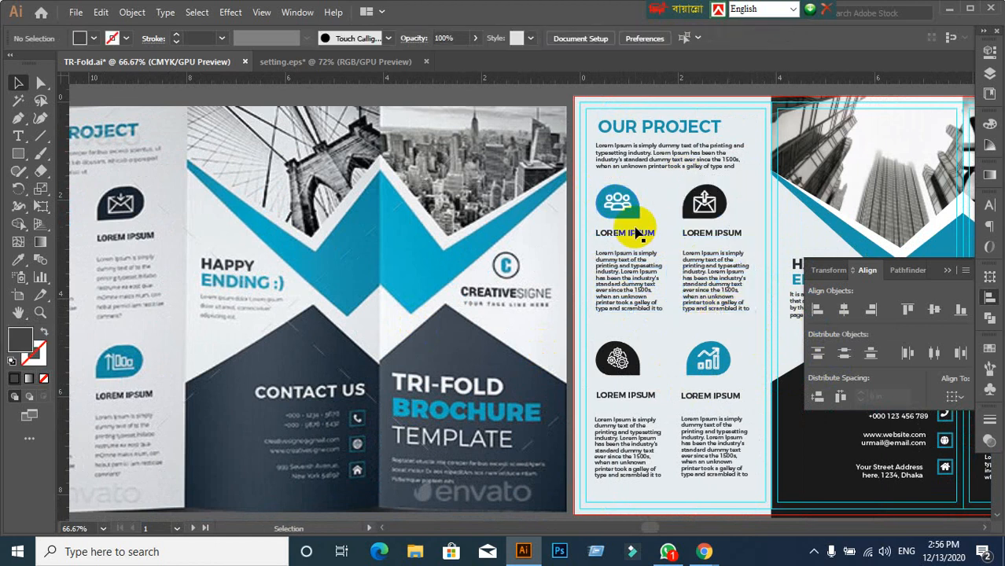
{"action": "left_click", "coordinate": [625, 356]}
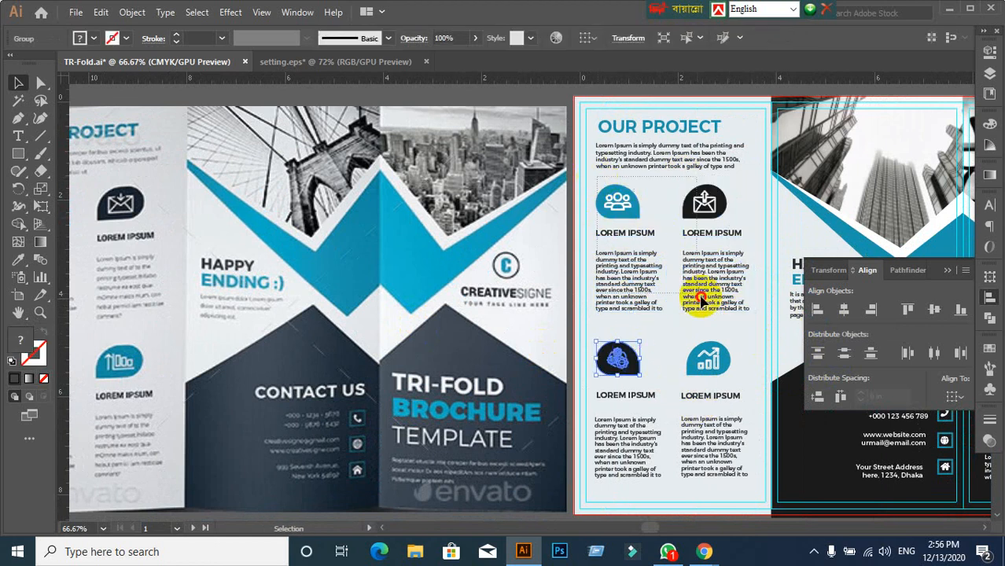
{"action": "left_click", "coordinate": [702, 301]}
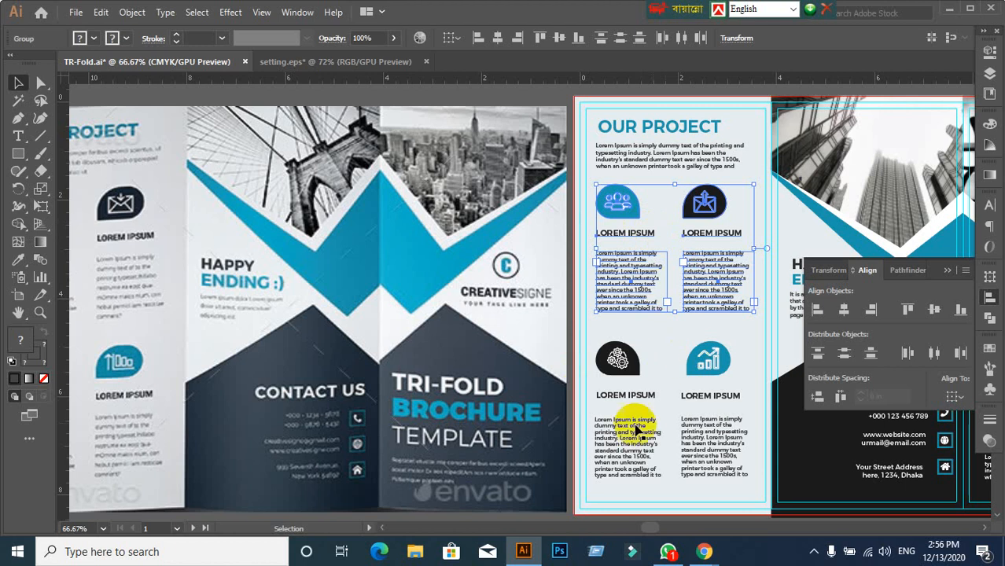
{"action": "scroll", "coordinate": [611, 426], "scroll_direction": "down", "scroll_amount": 1}
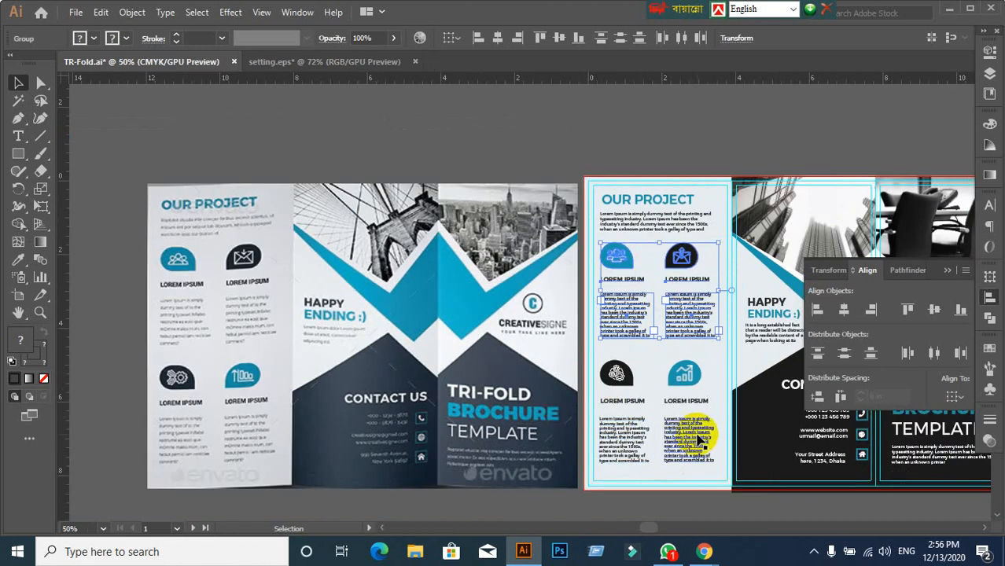
{"action": "left_click_drag", "start_coordinate": [695, 433], "coordinate": [554, 302]}
{"action": "left_click", "coordinate": [563, 414]}
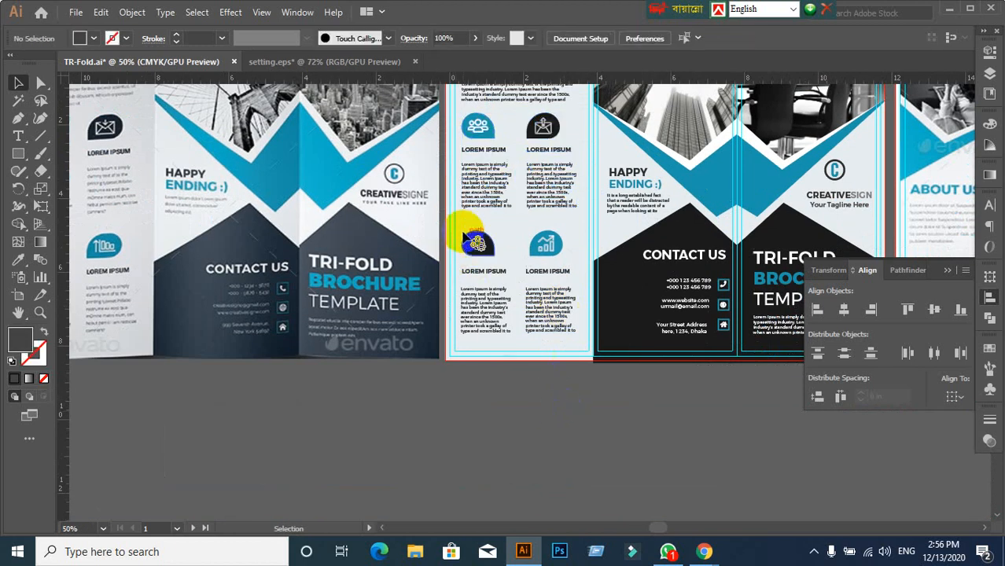
{"action": "left_click", "coordinate": [481, 124]}
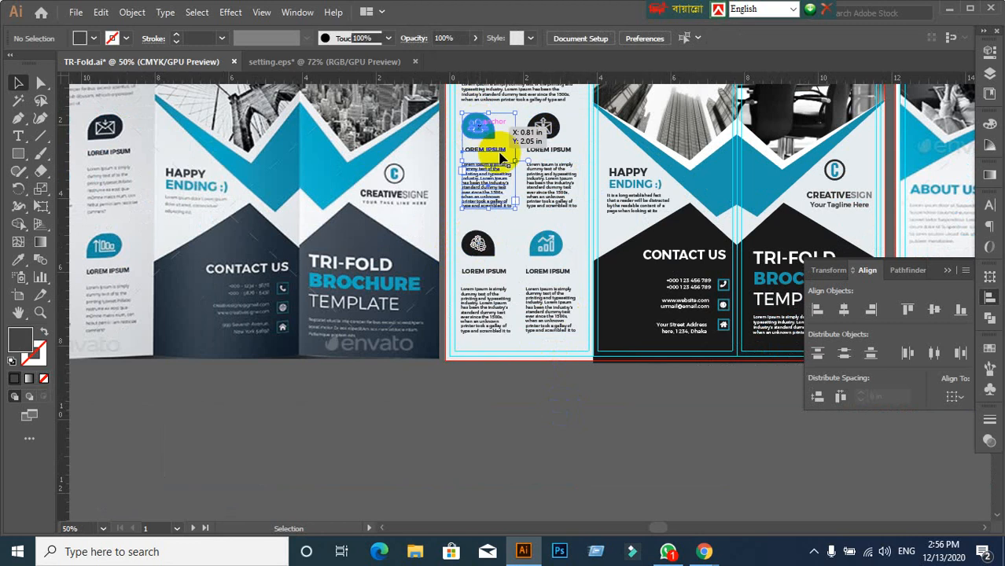
{"action": "left_click", "coordinate": [551, 163], "text": "shift"}
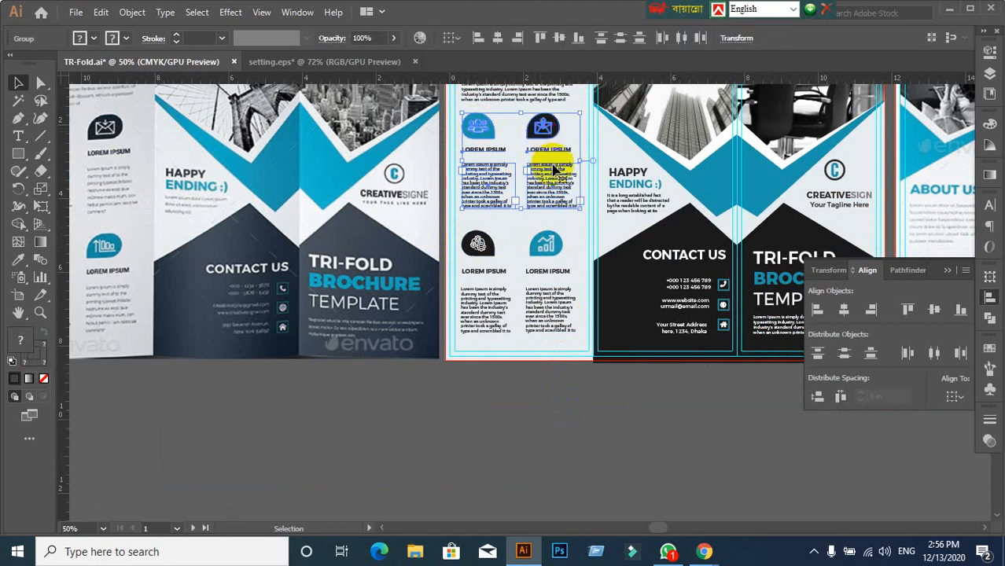
{"action": "left_click_drag", "start_coordinate": [548, 185], "coordinate": [583, 433]}
{"action": "key", "text": "ctrl+z"}
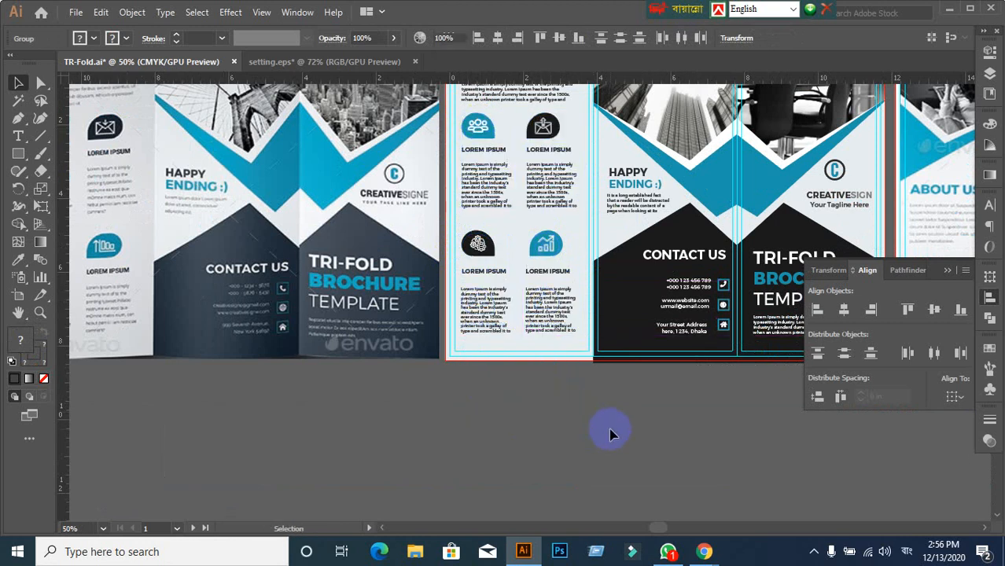
{"action": "left_click", "coordinate": [607, 434]}
{"action": "left_click_drag", "start_coordinate": [454, 118], "coordinate": [572, 218]}
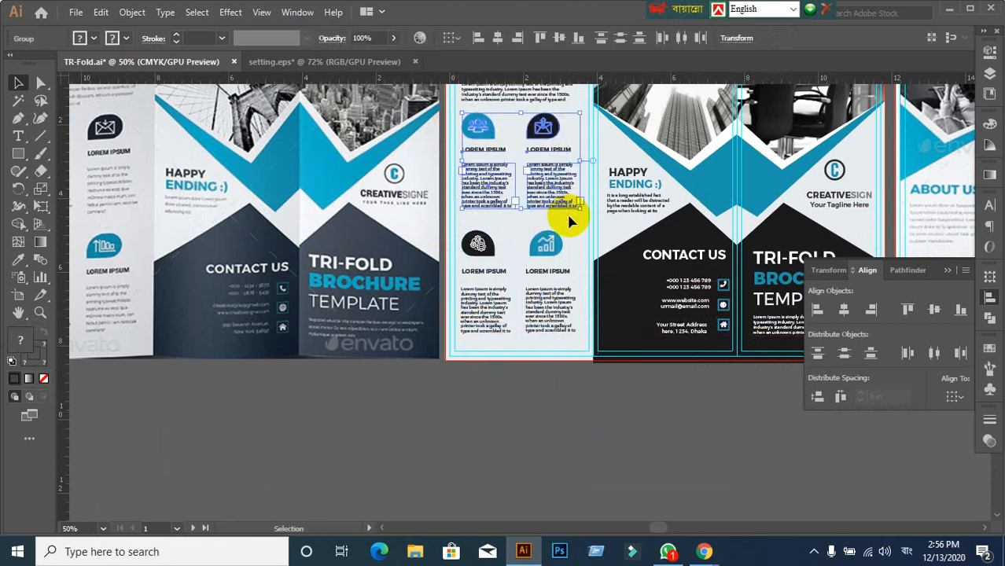
{"action": "left_click", "coordinate": [584, 415]}
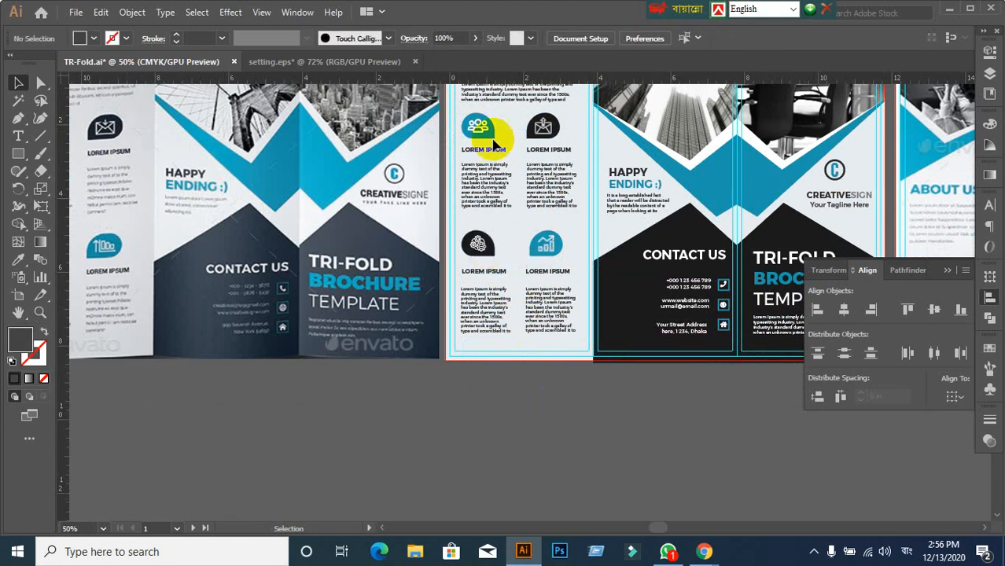
{"action": "left_click", "coordinate": [487, 126]}
{"action": "left_click_drag", "start_coordinate": [487, 126], "coordinate": [574, 390]}
{"action": "key", "text": "ctrl+z"}
{"action": "key", "text": "Delete"}
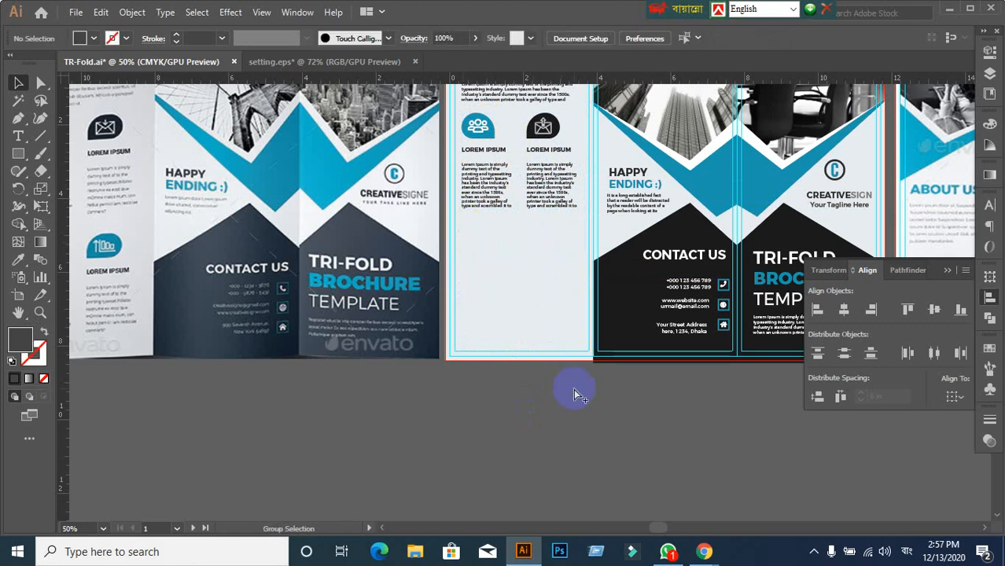
{"action": "key", "text": "ctrl+z"}
{"action": "left_click", "coordinate": [574, 392]}
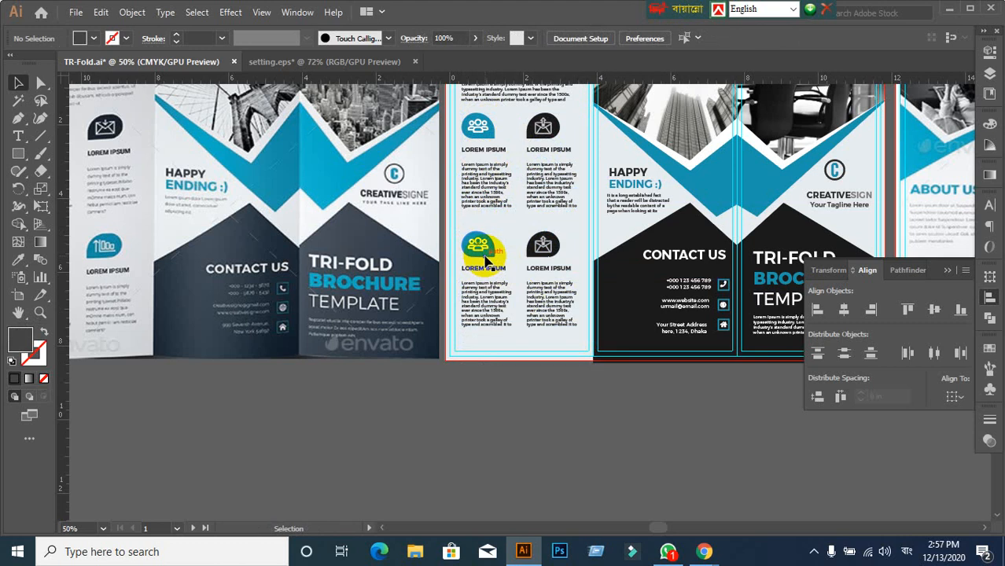
{"action": "scroll", "coordinate": [484, 256], "scroll_direction": "up", "scroll_amount": 2}
{"action": "left_click", "coordinate": [472, 237]}
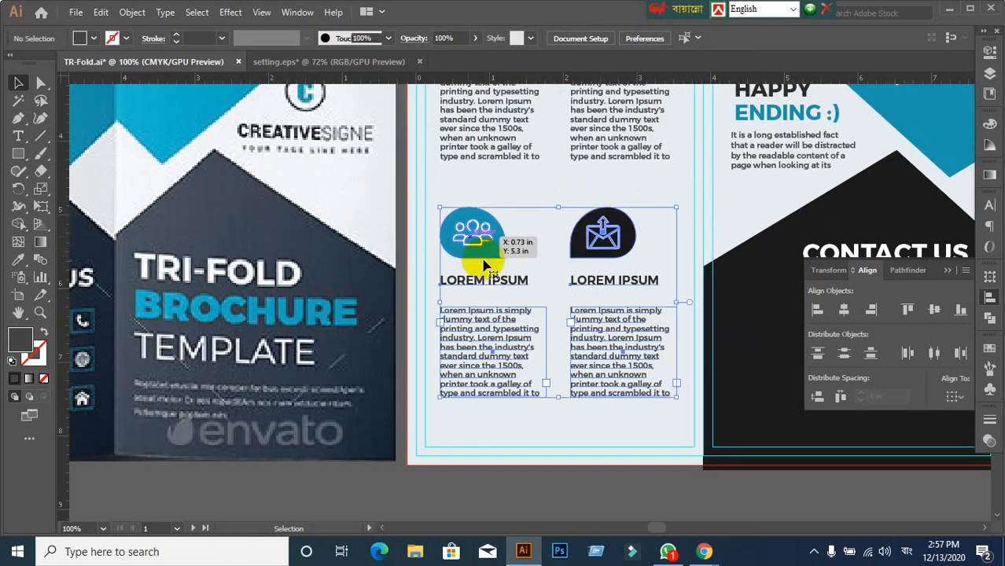
- Try copying the upper icons-and-text group downward, then undo the overlapping copy
{"action": "scroll", "coordinate": [485, 265], "scroll_direction": "down", "scroll_amount": 1}
{"action": "scroll", "coordinate": [484, 266], "scroll_direction": "down", "scroll_amount": 3}
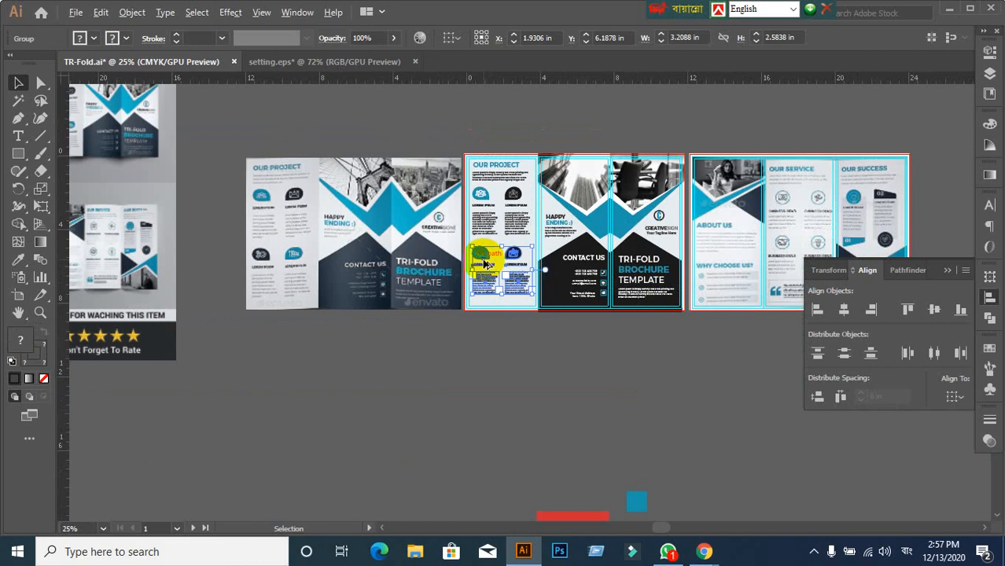
{"action": "key", "text": "a"}
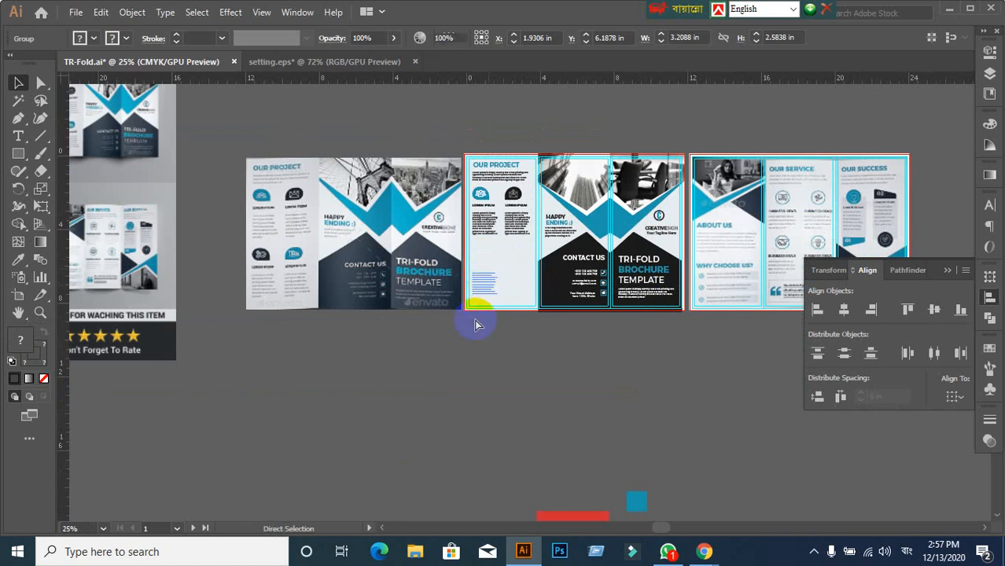
{"action": "left_click", "coordinate": [476, 334]}
{"action": "key", "text": "ctrl+z"}
{"action": "key", "text": "ctrl+z"}
{"action": "key", "text": "ctrl+z"}
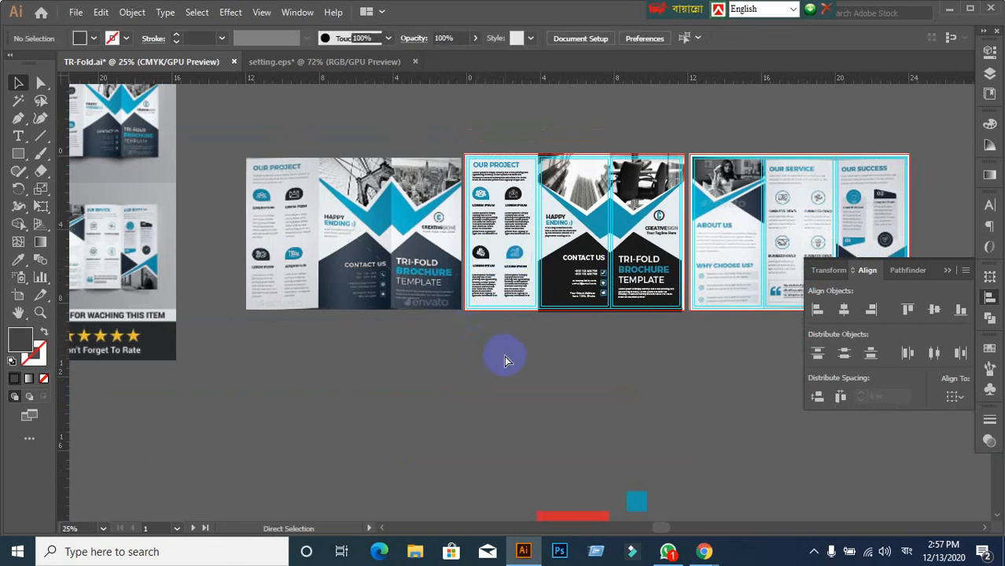
{"action": "key", "text": "ctrl+z"}
{"action": "key", "text": "ctrl+z"}
{"action": "scroll", "coordinate": [485, 264], "scroll_direction": "up", "scroll_amount": 2}
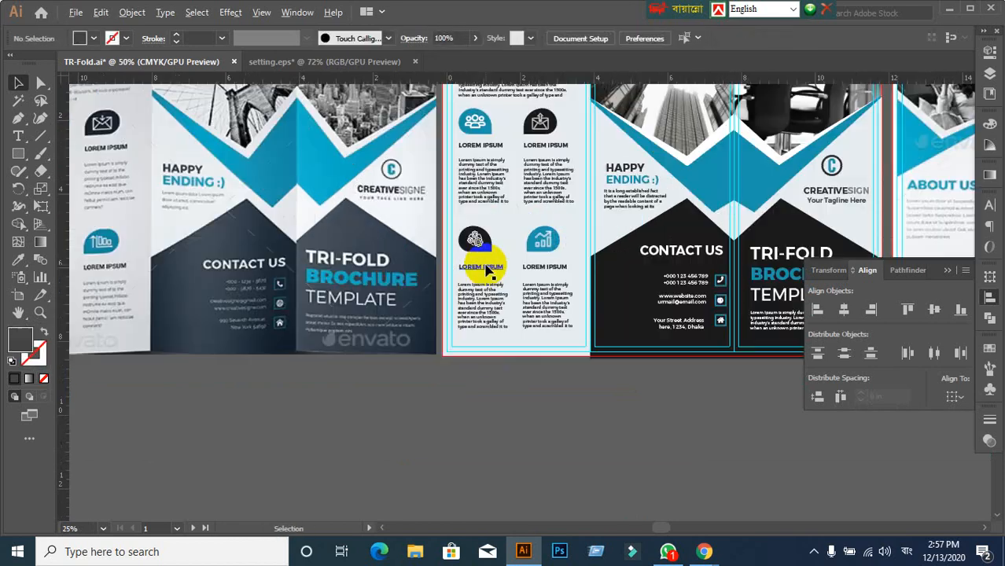
{"action": "left_click", "coordinate": [509, 403]}
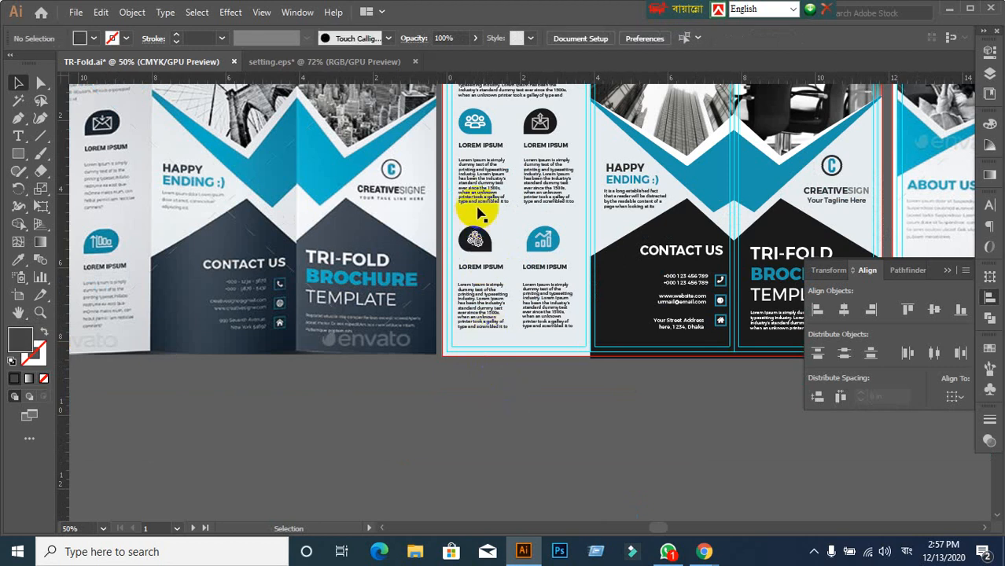
{"action": "left_click", "coordinate": [485, 191]}
{"action": "left_click_drag", "start_coordinate": [486, 179], "coordinate": [487, 299]}
{"action": "key", "text": "ctrl+z"}
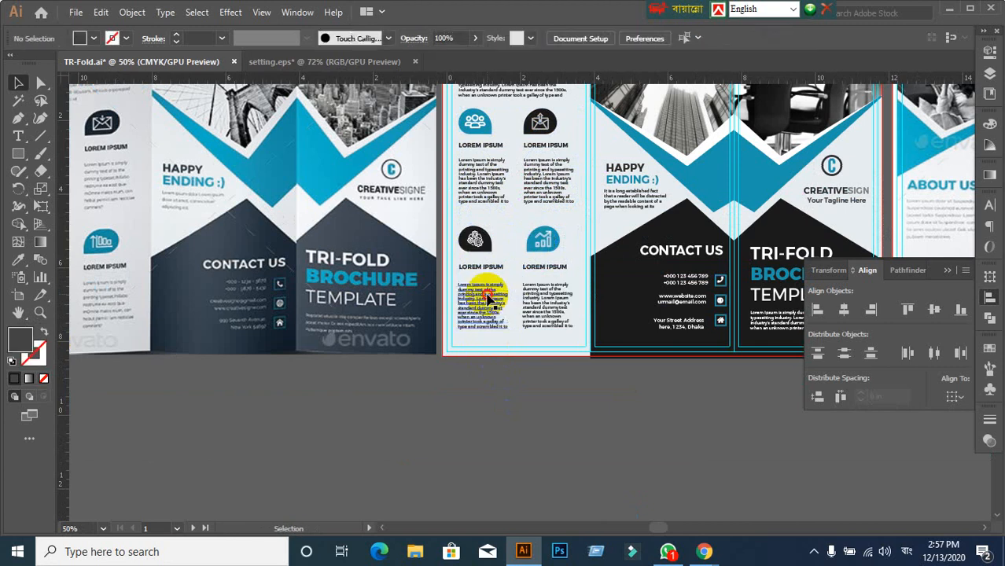
- Delete the LOREM IPSUM headings and paragraphs from the lower-left and lower-right blocks
{"action": "left_click", "coordinate": [487, 300]}
{"action": "key", "text": "Delete"}
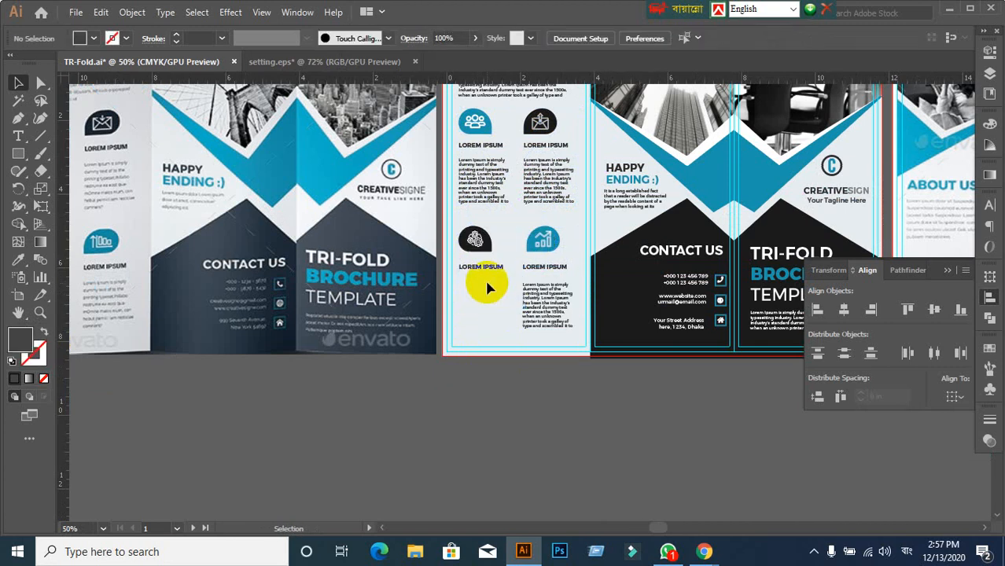
{"action": "key", "text": "Delete"}
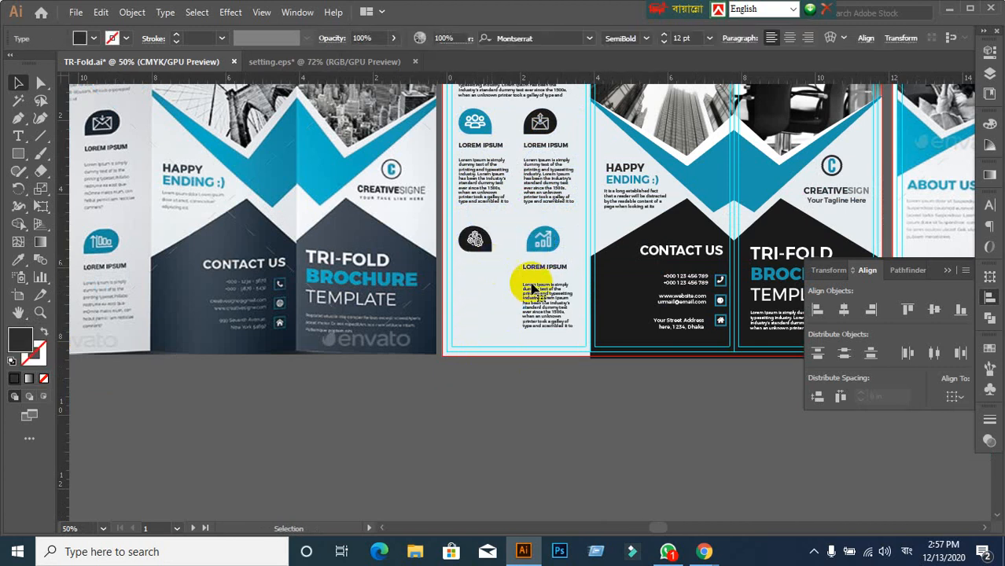
{"action": "left_click", "coordinate": [538, 305]}
{"action": "key", "text": "Delete"}
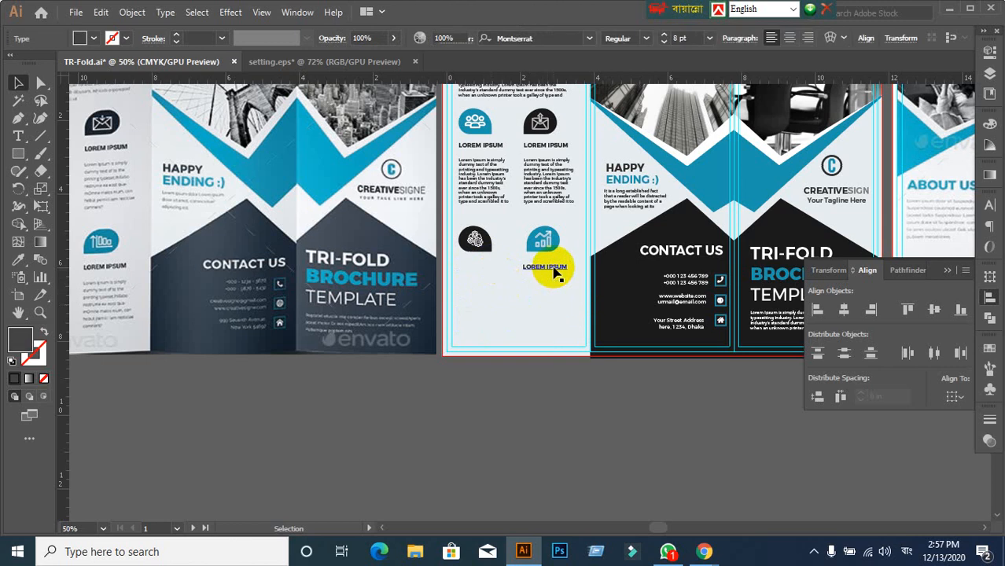
{"action": "left_click", "coordinate": [551, 269]}
{"action": "key", "text": "Delete"}
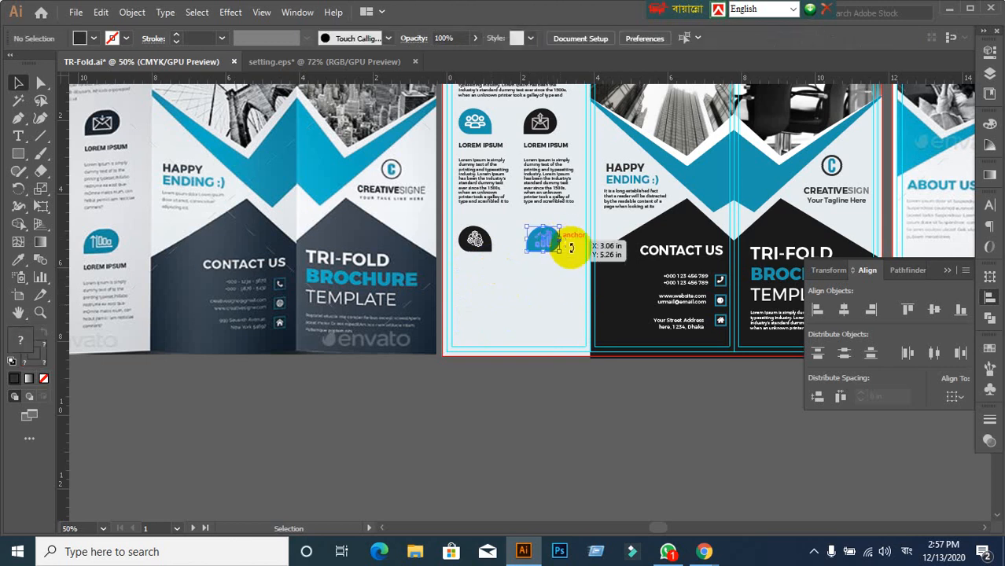
- Ungroup the chart icon and delete the blue rounded shape behind it
{"action": "left_click", "coordinate": [555, 245]}
{"action": "right_click", "coordinate": [543, 244]}
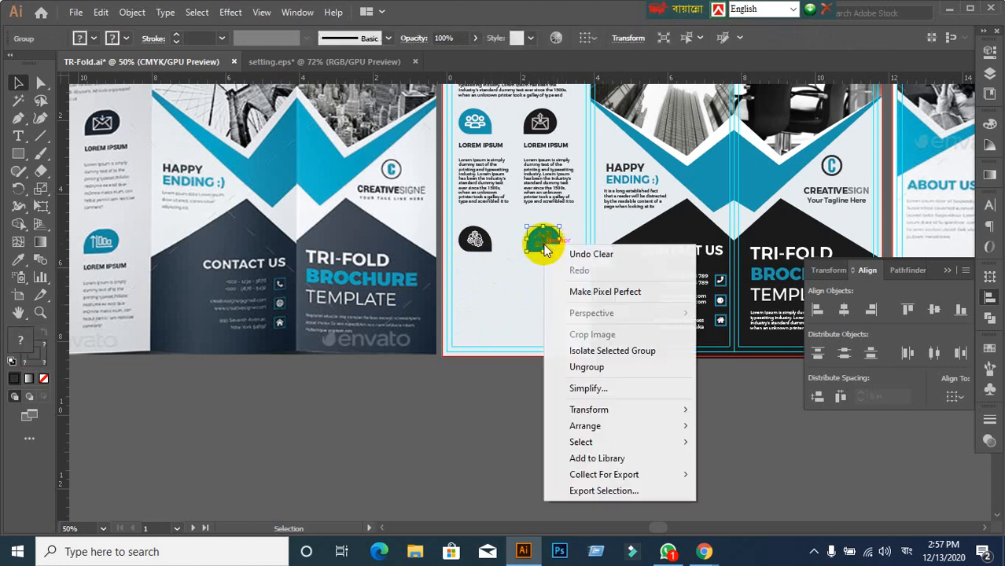
{"action": "left_click", "coordinate": [584, 367]}
{"action": "scroll", "coordinate": [539, 274], "scroll_direction": "up", "scroll_amount": 2, "text": "alt"}
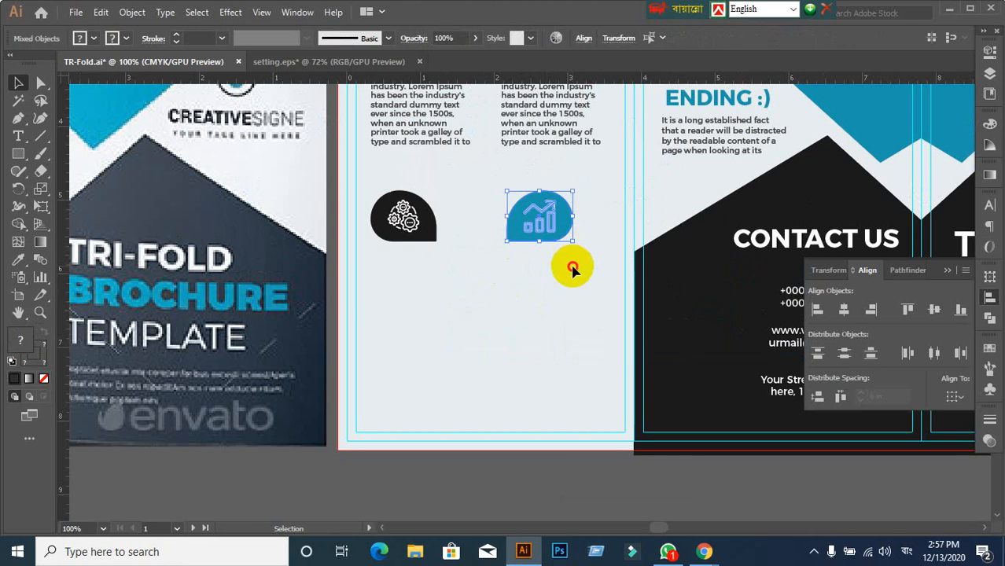
{"action": "left_click", "coordinate": [576, 233]}
{"action": "left_click", "coordinate": [570, 228]}
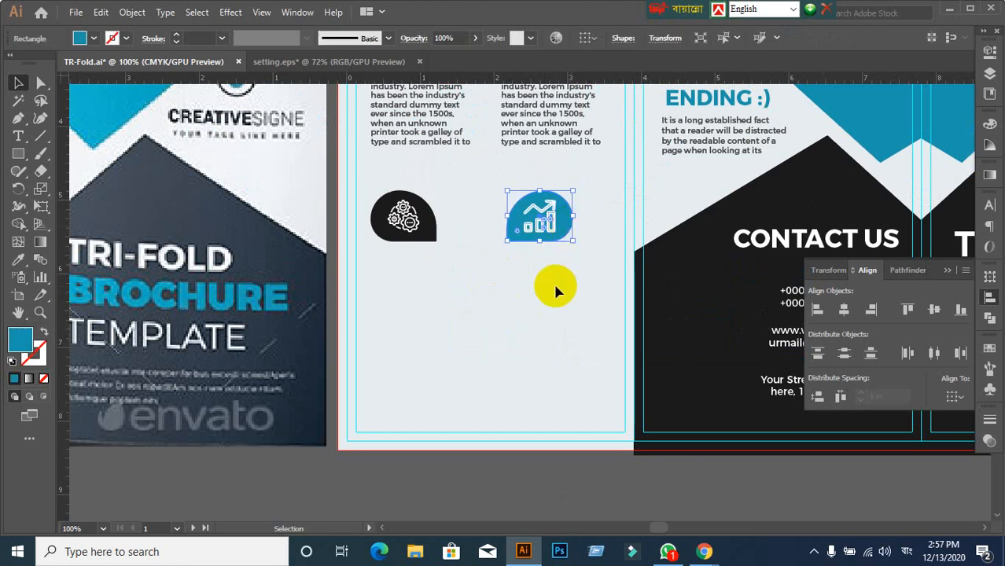
{"action": "key", "text": "Delete"}
- Ungroup the gear icon, delete its black backing shape, and show the hidden lower-row items
{"action": "left_click_drag", "start_coordinate": [550, 224], "coordinate": [439, 233]}
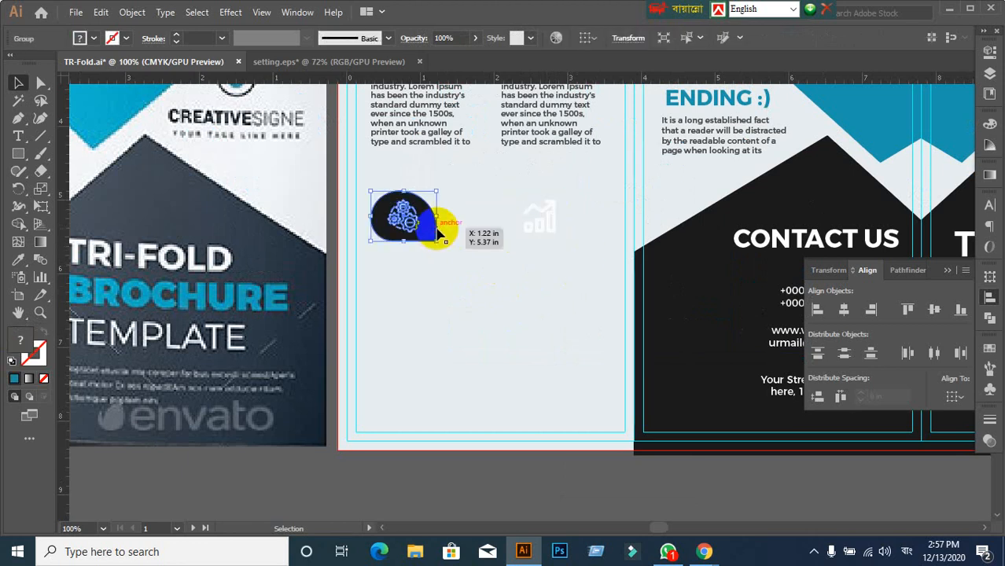
{"action": "right_click", "coordinate": [441, 230]}
{"action": "left_click", "coordinate": [466, 350]}
{"action": "left_click", "coordinate": [427, 240]}
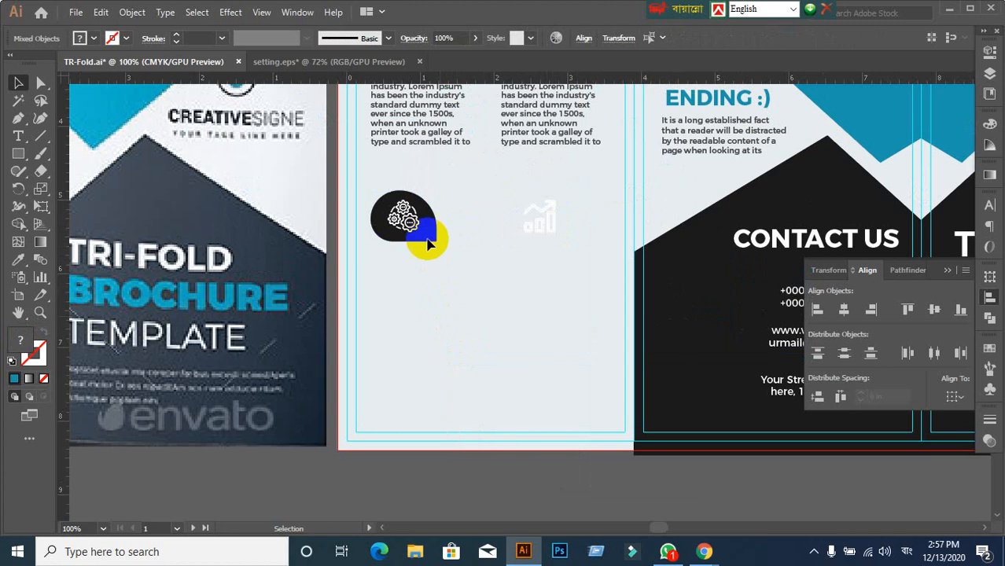
{"action": "left_click", "coordinate": [428, 240]}
{"action": "key", "text": "Delete"}
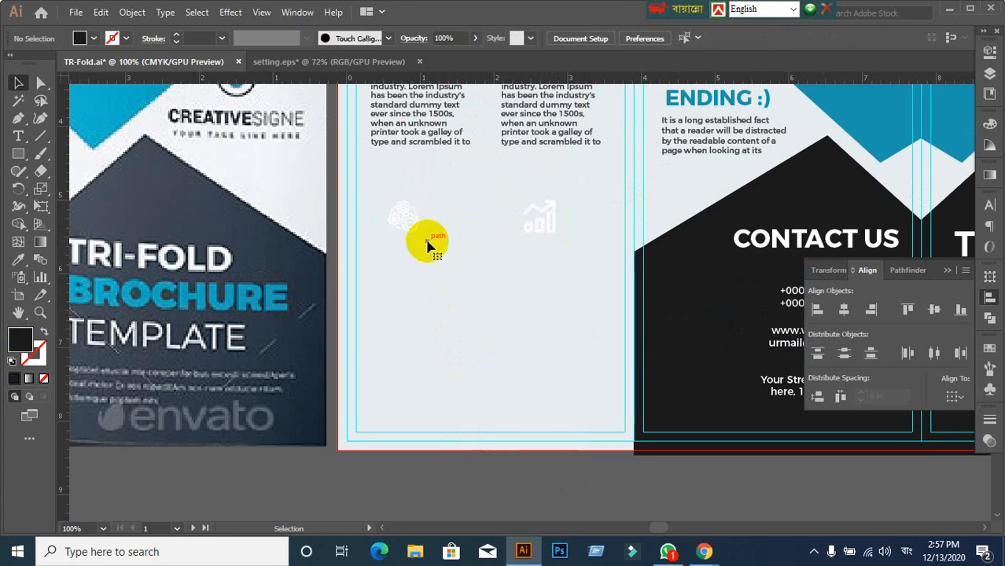
{"action": "key", "text": "ctrl+alt+3"}
{"action": "left_click", "coordinate": [444, 285]}
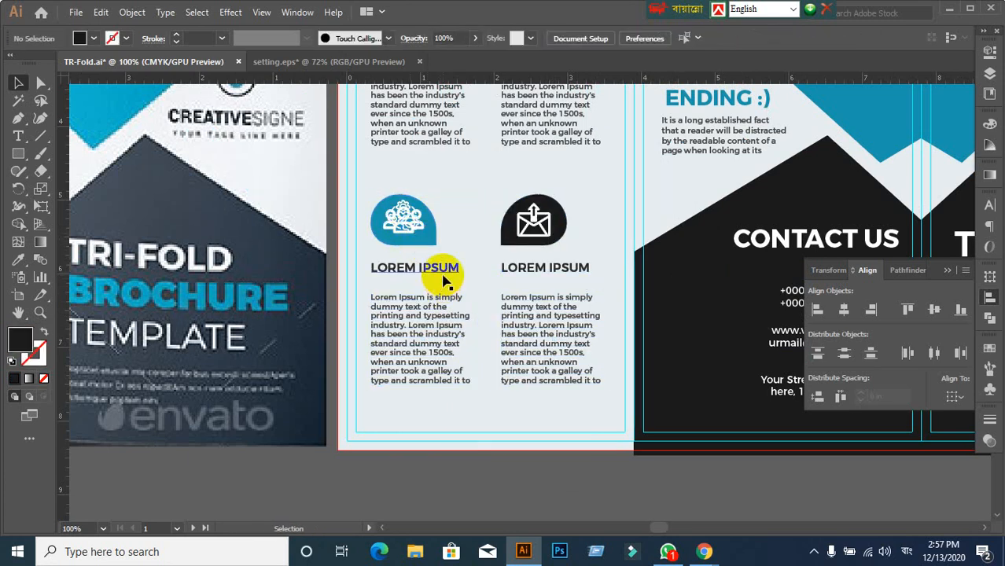
- Test moving and deleting the two-column icon blocks, undoing both changes
{"action": "left_click", "coordinate": [403, 206]}
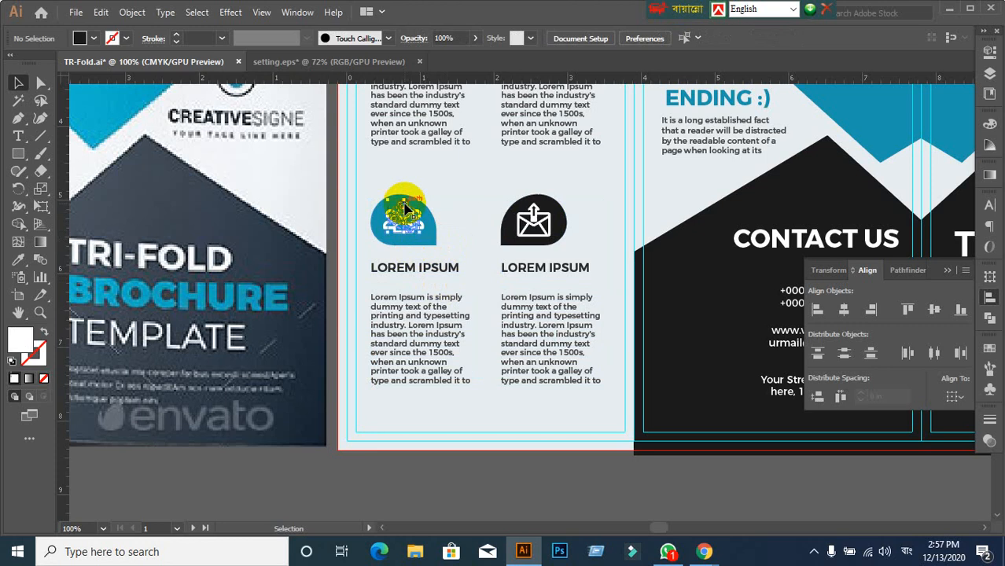
{"action": "left_click", "coordinate": [494, 206]}
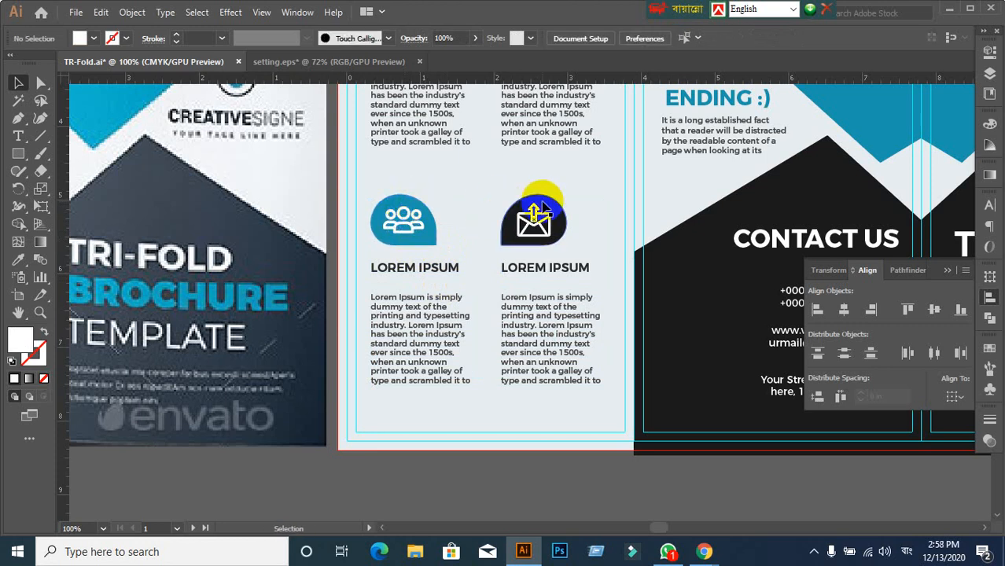
{"action": "left_click_drag", "start_coordinate": [541, 211], "coordinate": [617, 336]}
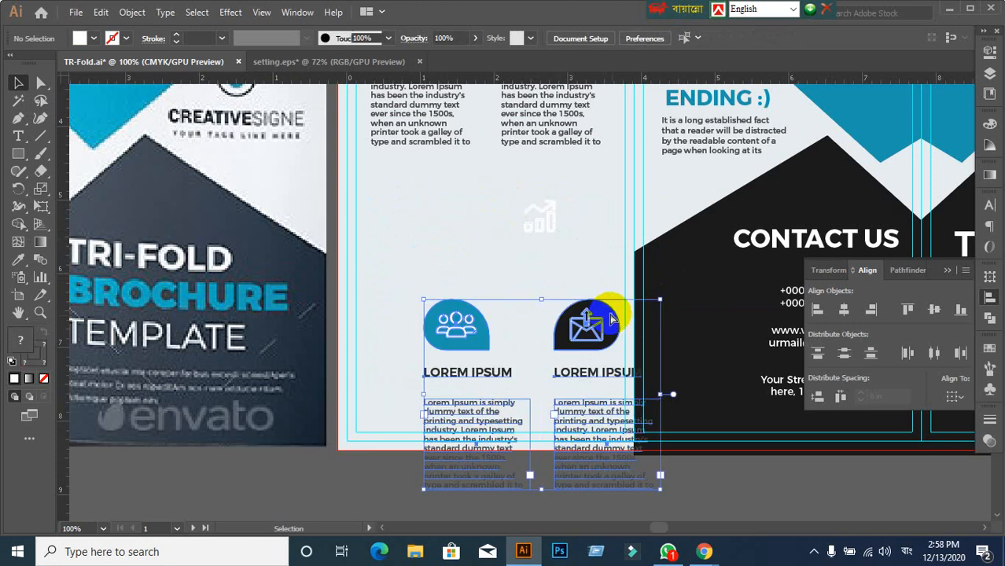
{"action": "key", "text": "ctrl+z"}
{"action": "key", "text": "v"}
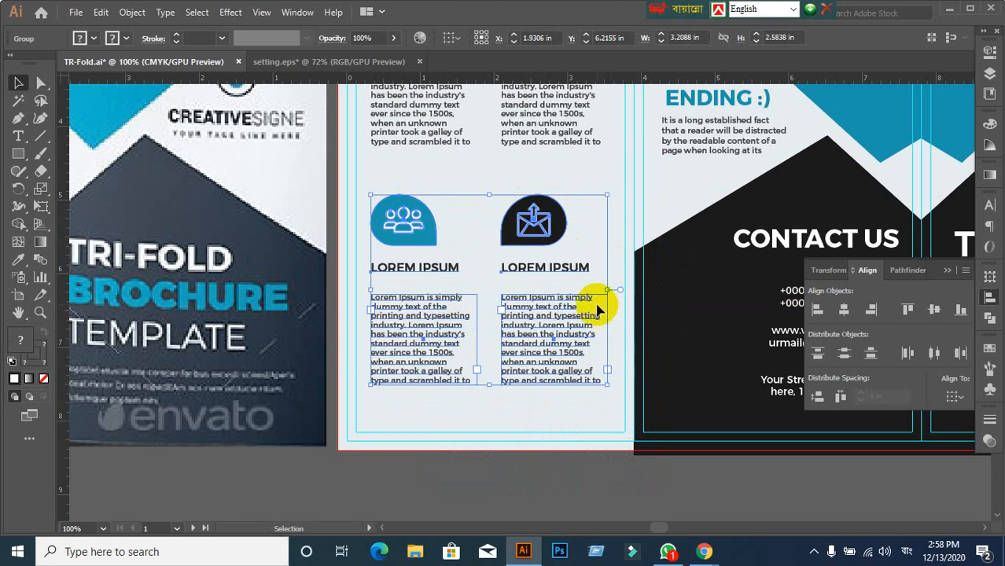
{"action": "key", "text": "Delete"}
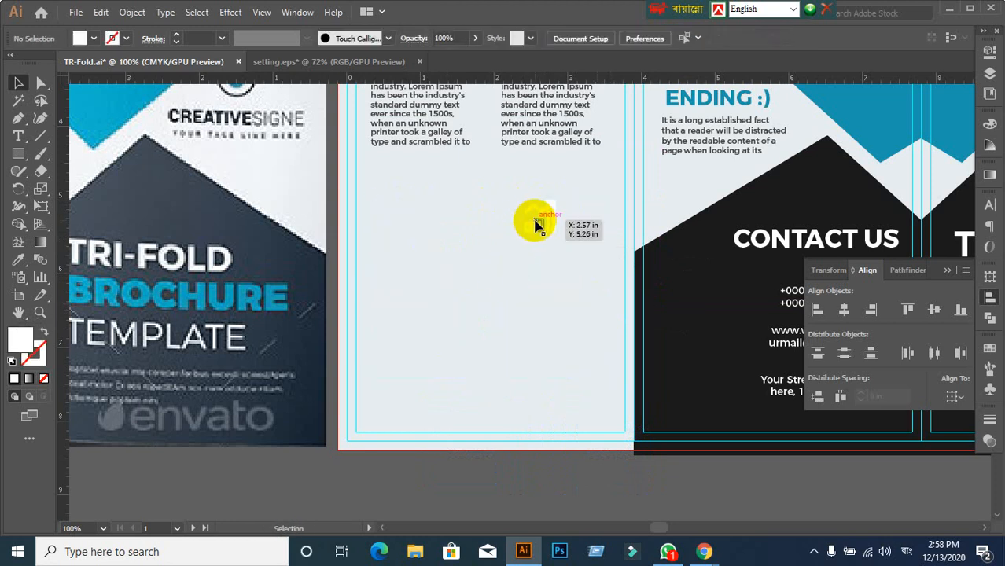
{"action": "left_click", "coordinate": [534, 224]}
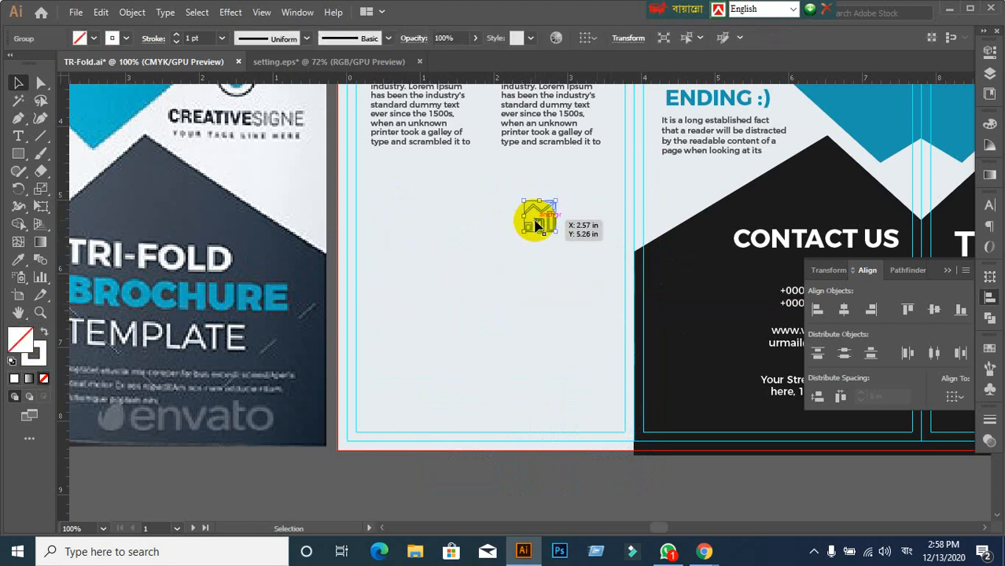
{"action": "key", "text": "ctrl+z"}
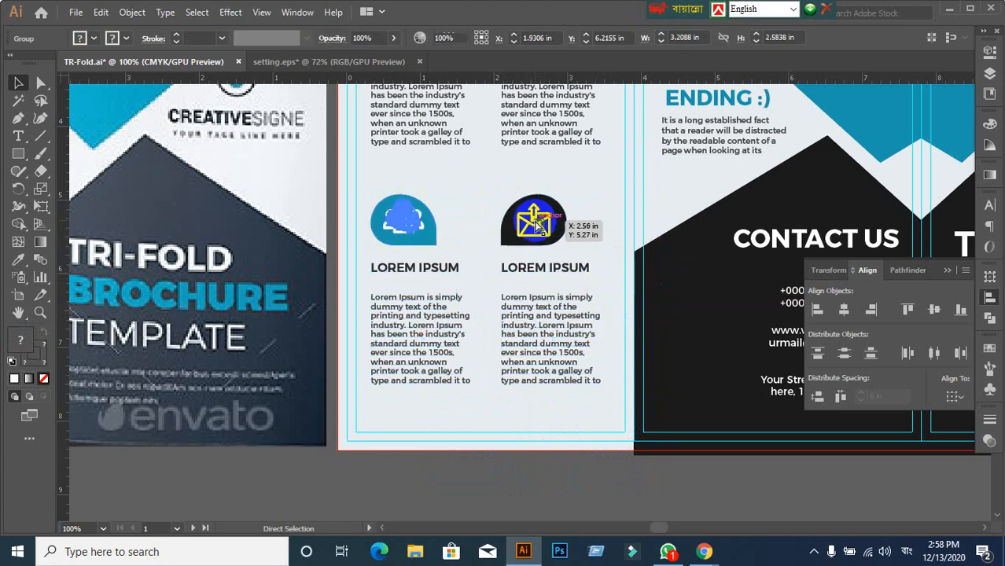
- Zoom in on the teal icon and move a piece of the people graphic with Direct Selection
{"action": "left_click", "coordinate": [488, 436]}
{"action": "scroll", "coordinate": [372, 261], "scroll_direction": "up", "scroll_amount": 2}
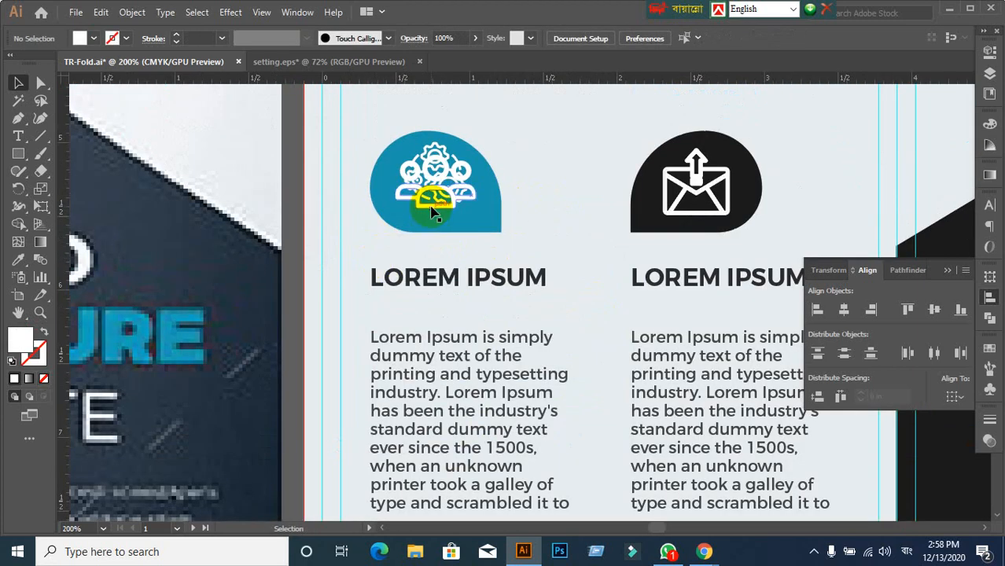
{"action": "left_click_drag", "start_coordinate": [430, 216], "coordinate": [441, 342]}
{"action": "scroll", "coordinate": [450, 318], "scroll_direction": "down", "scroll_amount": 3}
{"action": "scroll", "coordinate": [450, 318], "scroll_direction": "up", "scroll_amount": 3}
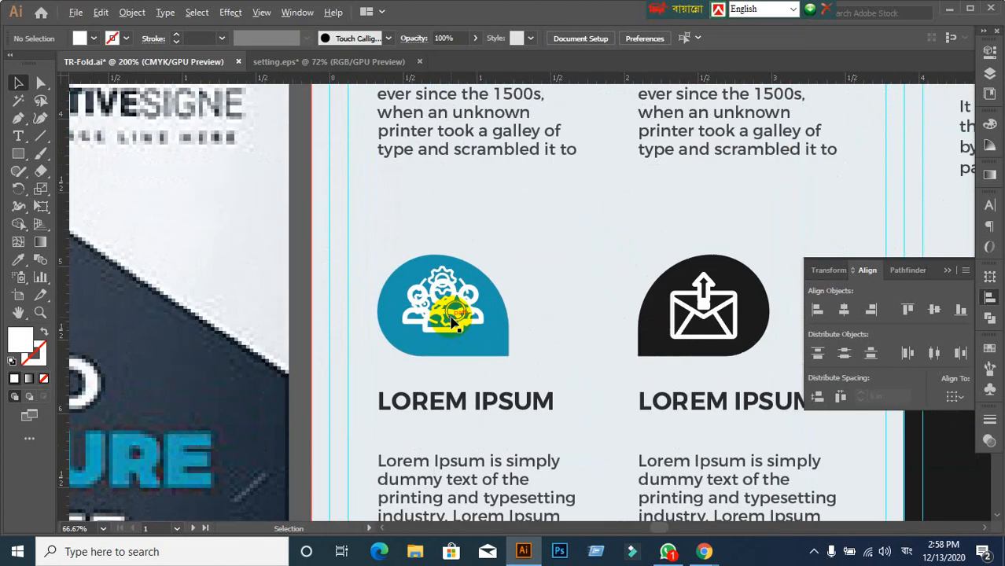
{"action": "left_click_drag", "start_coordinate": [41, 82], "coordinate": [116, 101]}
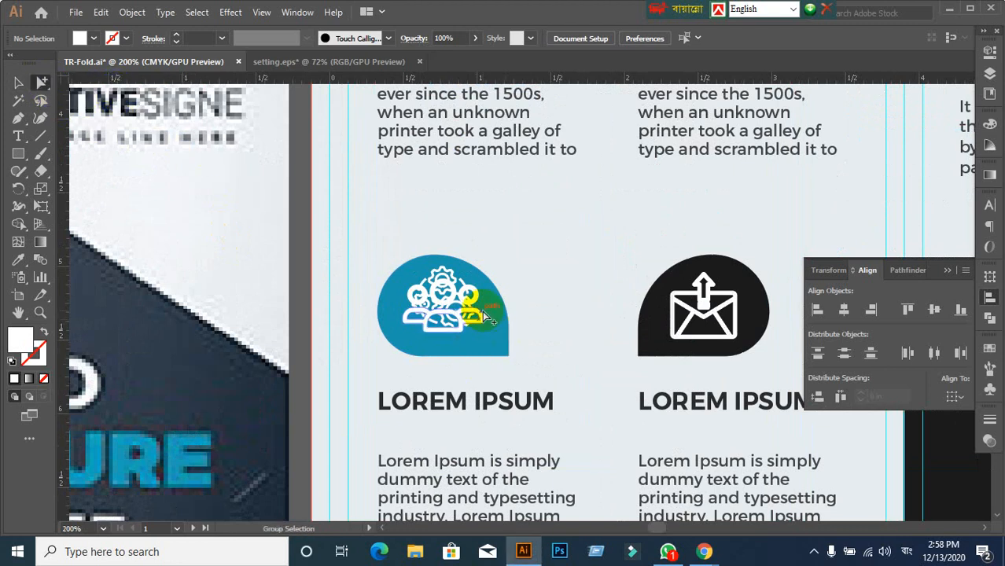
{"action": "mouse_move", "coordinate": [485, 317]}
{"action": "left_mouse_down"}
{"action": "mouse_move", "coordinate": [512, 330]}
{"action": "mouse_move", "coordinate": [490, 301]}
{"action": "left_mouse_up"}
{"action": "left_click", "coordinate": [18, 82]}
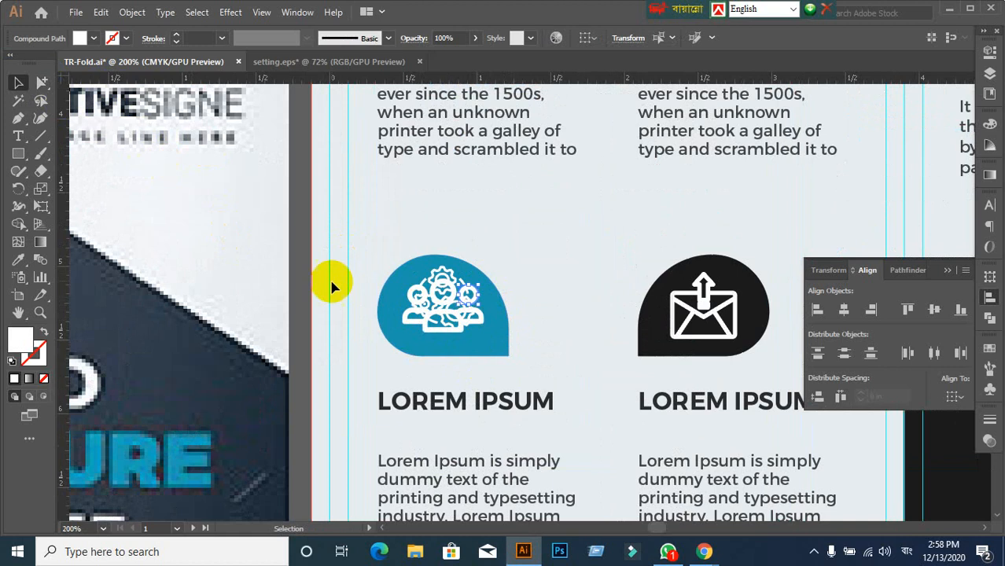
{"action": "scroll", "coordinate": [381, 332], "scroll_direction": "down", "scroll_amount": 1}
{"action": "scroll", "coordinate": [421, 406], "scroll_direction": "down", "scroll_amount": 3}
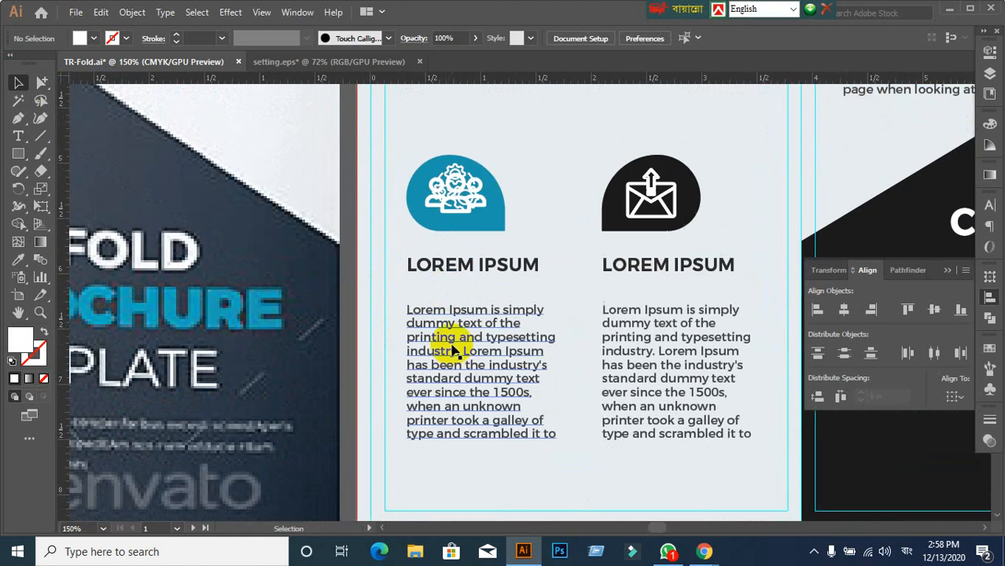
- Remove the two-column block to reach the gear and chart icons, then restore hidden items
{"action": "left_click", "coordinate": [454, 352]}
{"action": "key", "text": "Delete"}
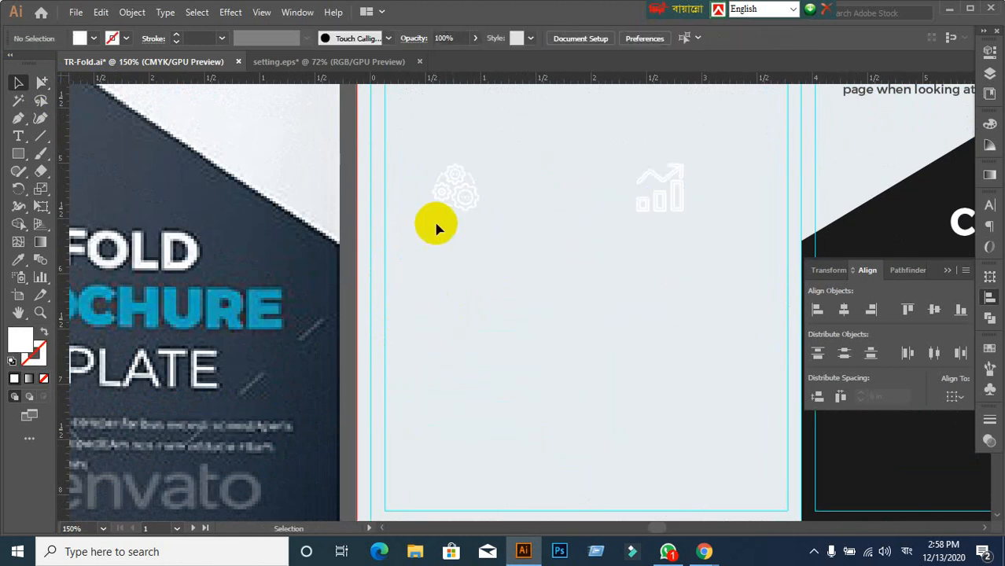
{"action": "left_click", "coordinate": [453, 203]}
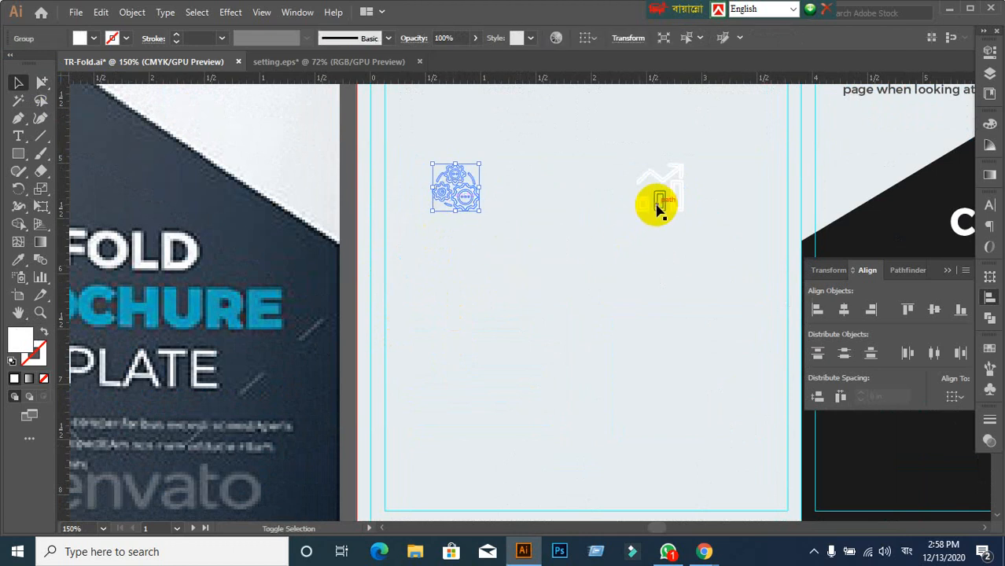
{"action": "left_click", "coordinate": [656, 206], "text": "shift"}
{"action": "key", "text": "ctrl+2"}
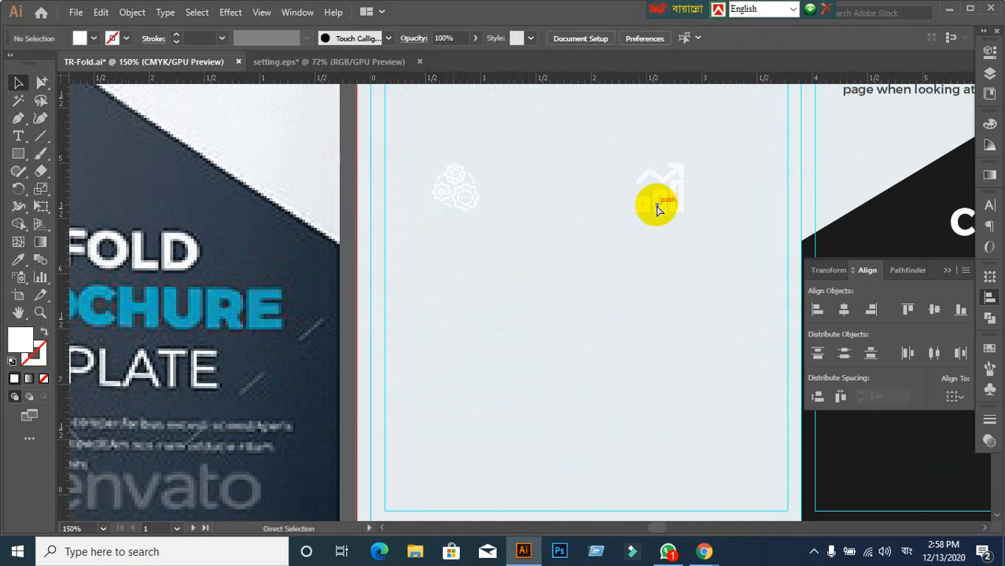
{"action": "key", "text": "ctrl+alt+3"}
{"action": "left_click", "coordinate": [600, 309]}
- Ungroup the two-column block, then ungroup the teal icon group
{"action": "left_click", "coordinate": [519, 335]}
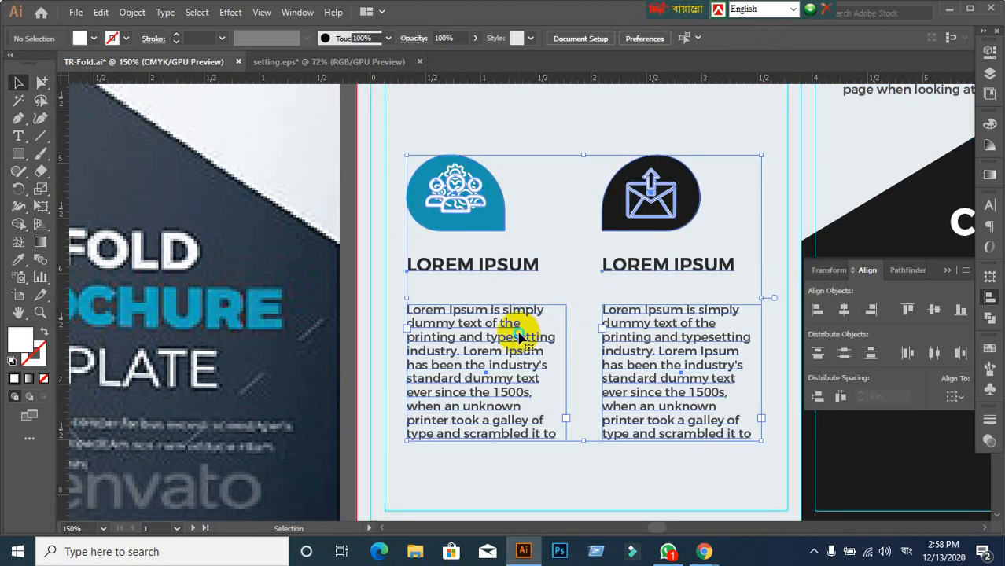
{"action": "right_click", "coordinate": [519, 335]}
{"action": "left_click", "coordinate": [572, 197]}
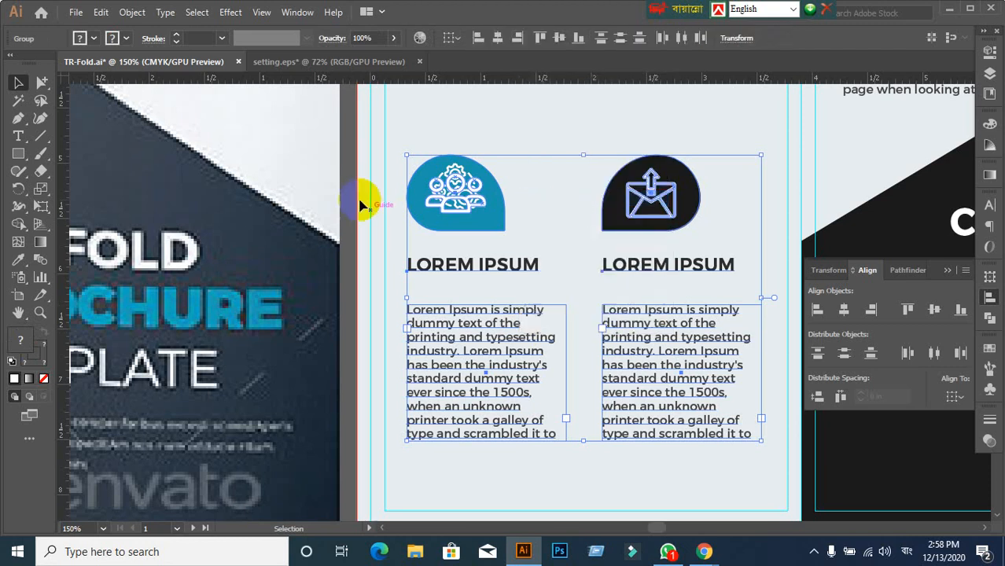
{"action": "left_click", "coordinate": [353, 198]}
{"action": "left_click", "coordinate": [451, 185]}
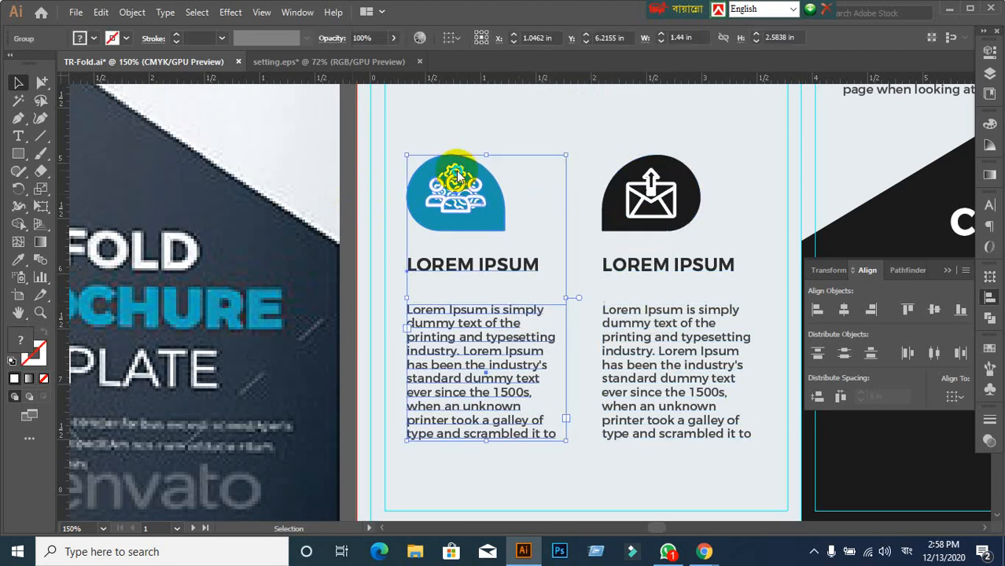
{"action": "right_click", "coordinate": [457, 172]}
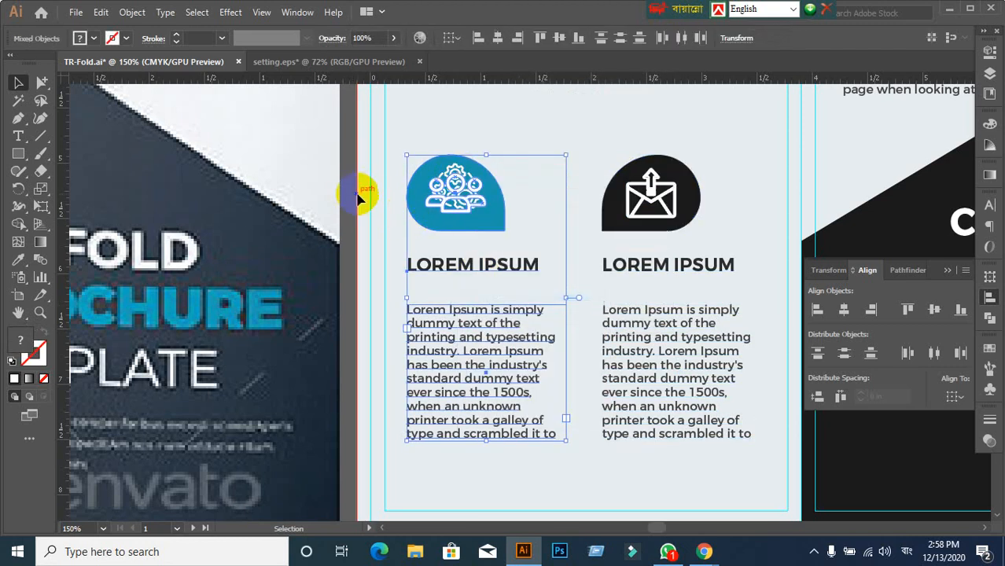
{"action": "left_click", "coordinate": [393, 181]}
{"action": "left_click", "coordinate": [449, 163]}
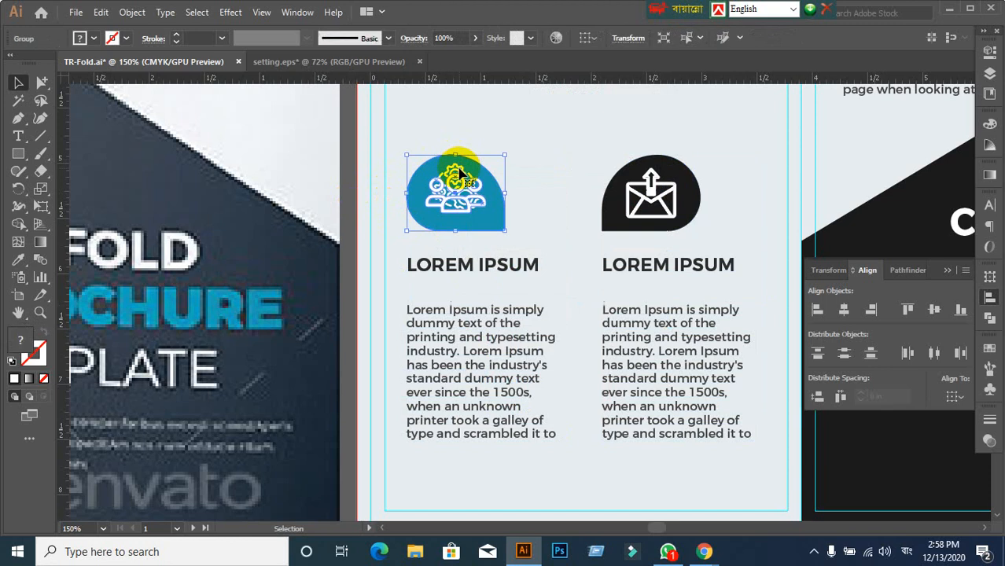
{"action": "right_click", "coordinate": [459, 175]}
{"action": "left_click", "coordinate": [573, 288]}
- Ungroup the envelope column and its icon group, then delete the white envelope icon
{"action": "left_click", "coordinate": [618, 221]}
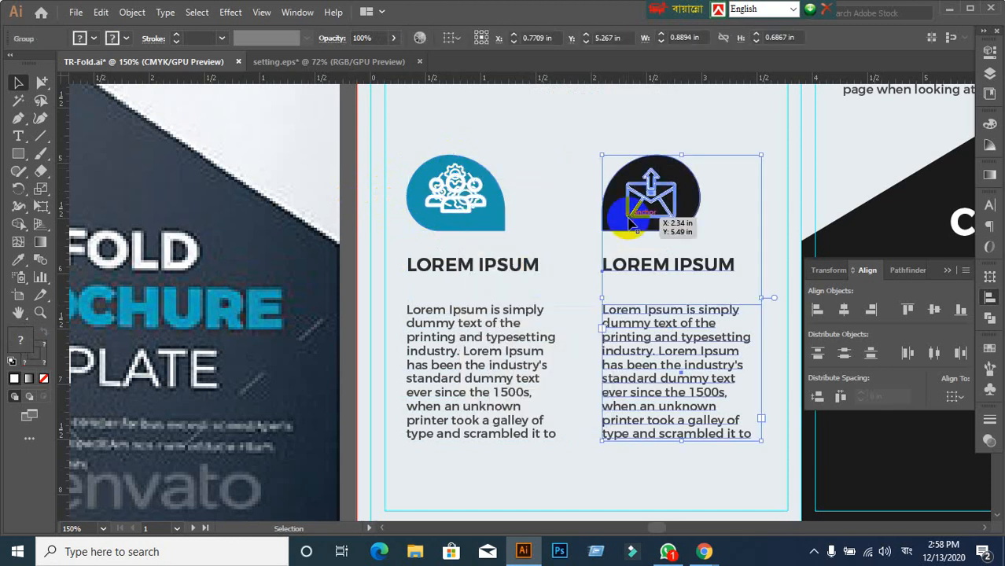
{"action": "right_click", "coordinate": [631, 223]}
{"action": "left_click", "coordinate": [676, 342]}
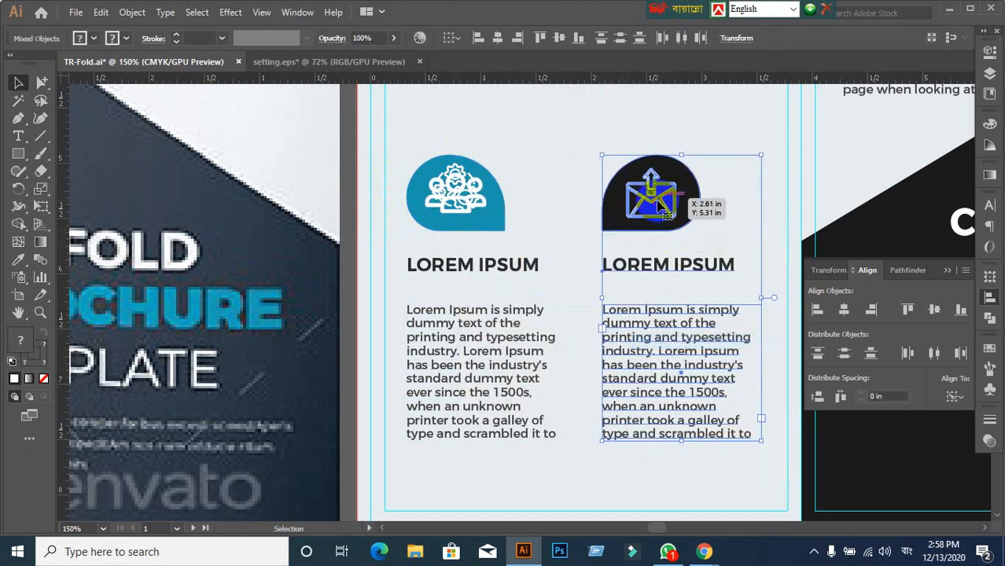
{"action": "left_click", "coordinate": [574, 158]}
{"action": "left_click", "coordinate": [650, 196]}
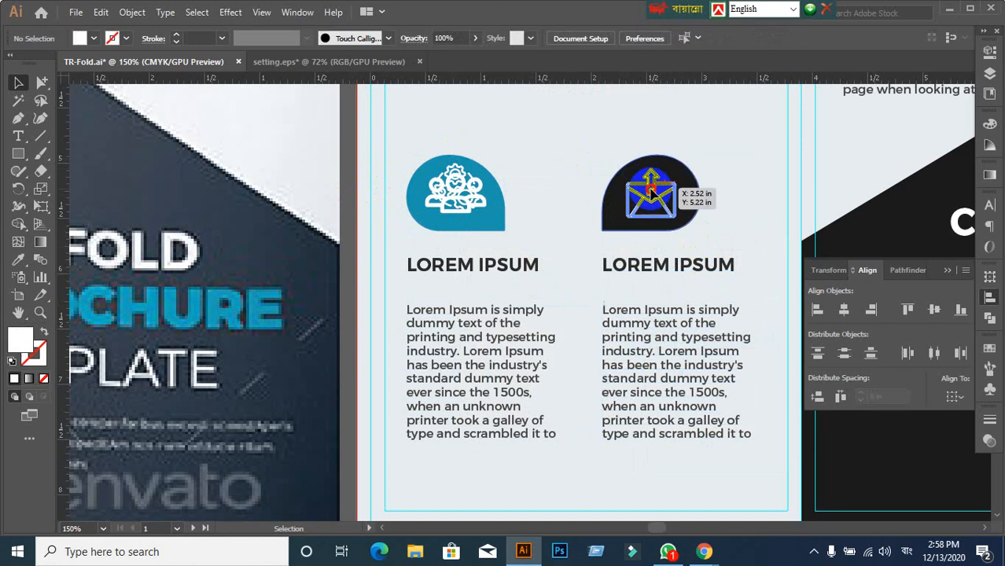
{"action": "right_click", "coordinate": [649, 193]}
{"action": "left_click", "coordinate": [693, 310]}
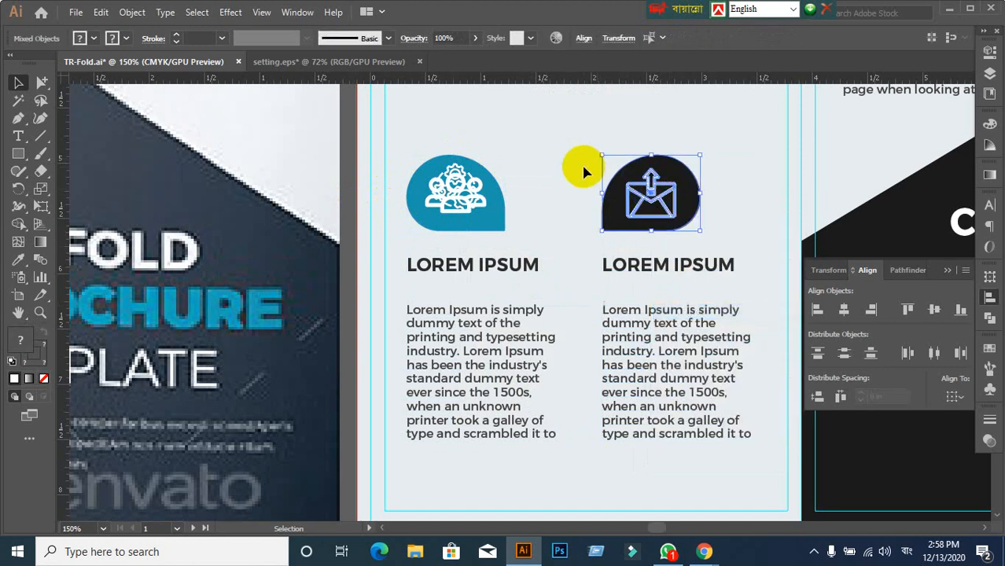
{"action": "left_click", "coordinate": [581, 163]}
{"action": "left_click", "coordinate": [653, 196]}
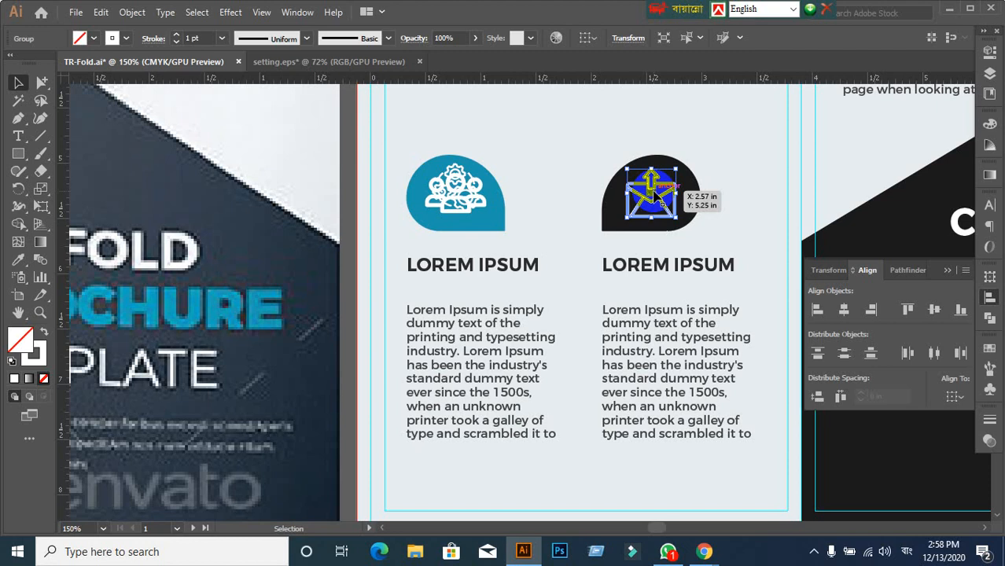
{"action": "scroll", "coordinate": [654, 196], "scroll_direction": "down", "scroll_amount": 3}
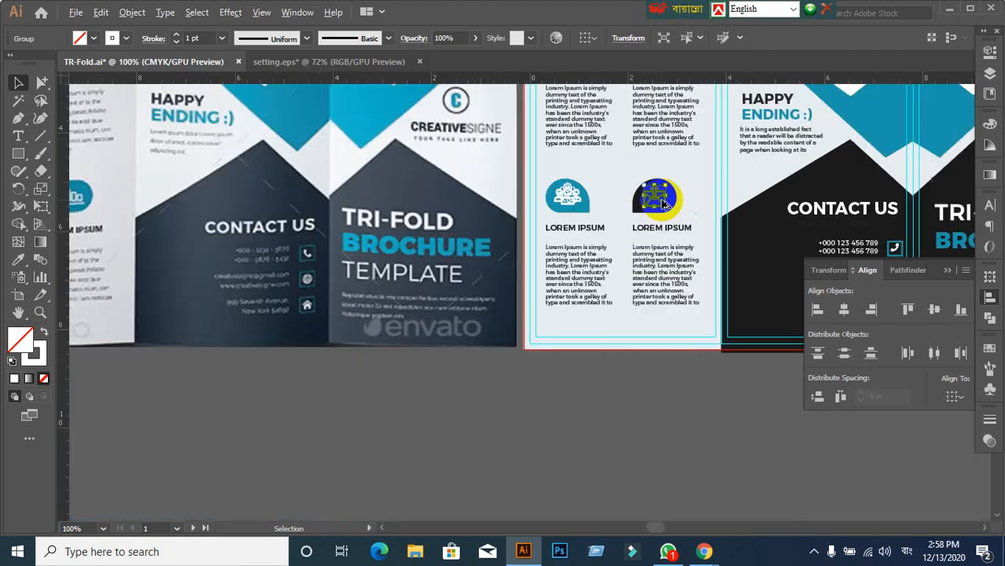
{"action": "scroll", "coordinate": [663, 202], "scroll_direction": "up", "scroll_amount": 3}
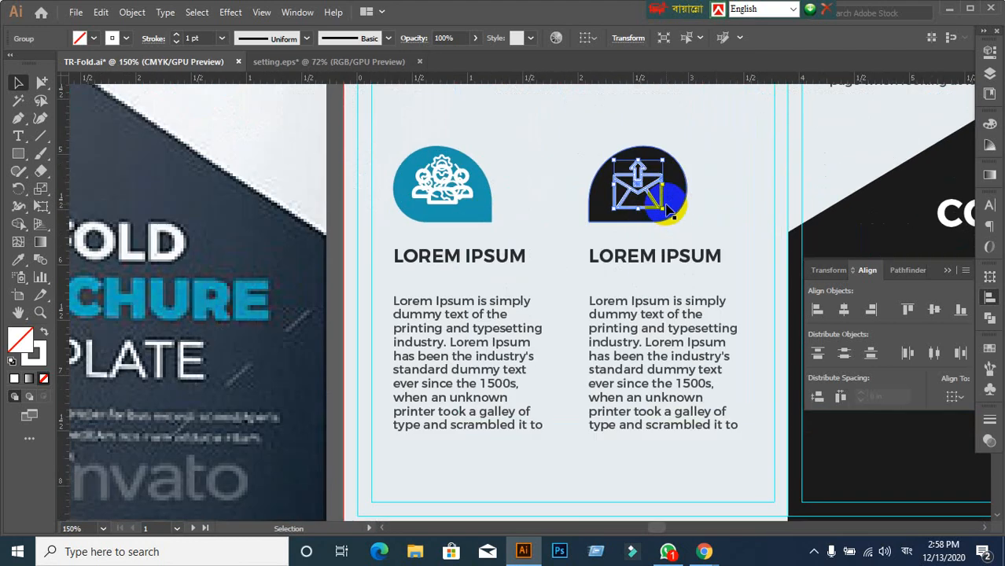
{"action": "key", "text": "Delete"}
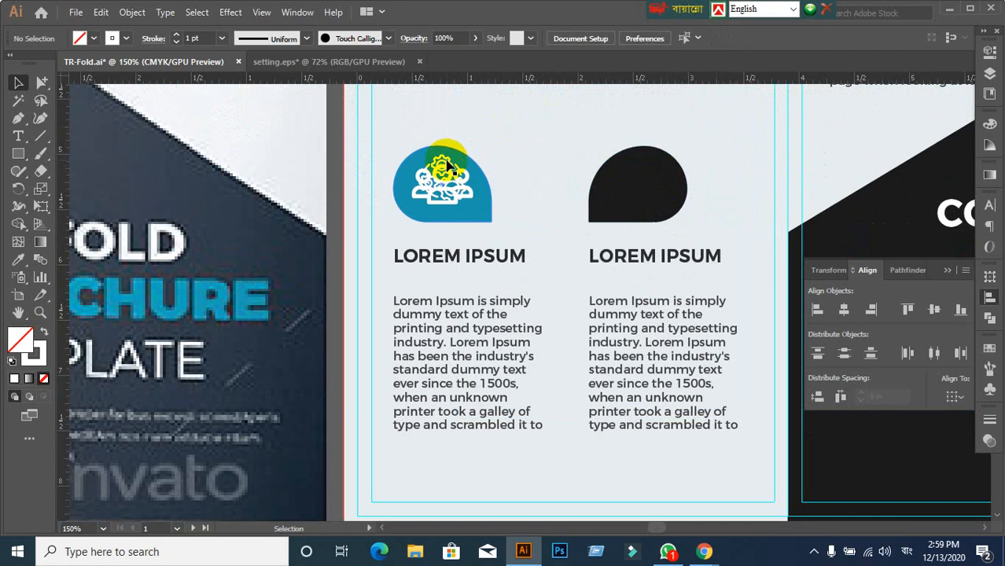
- Move the people graphic out of the teal shape and delete the black shape behind the chart icon
{"action": "left_click_drag", "start_coordinate": [445, 171], "coordinate": [615, 203]}
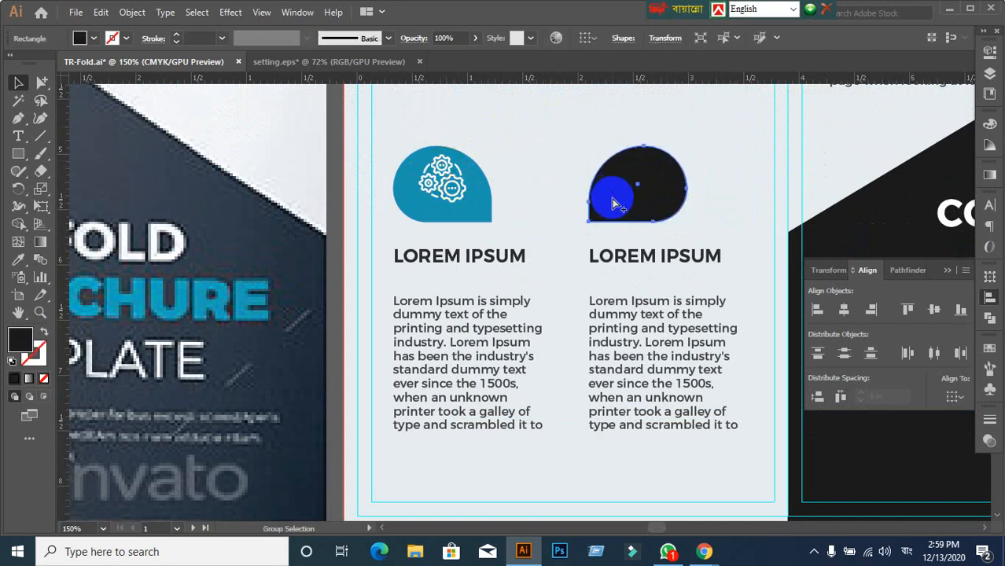
{"action": "left_click", "coordinate": [613, 200]}
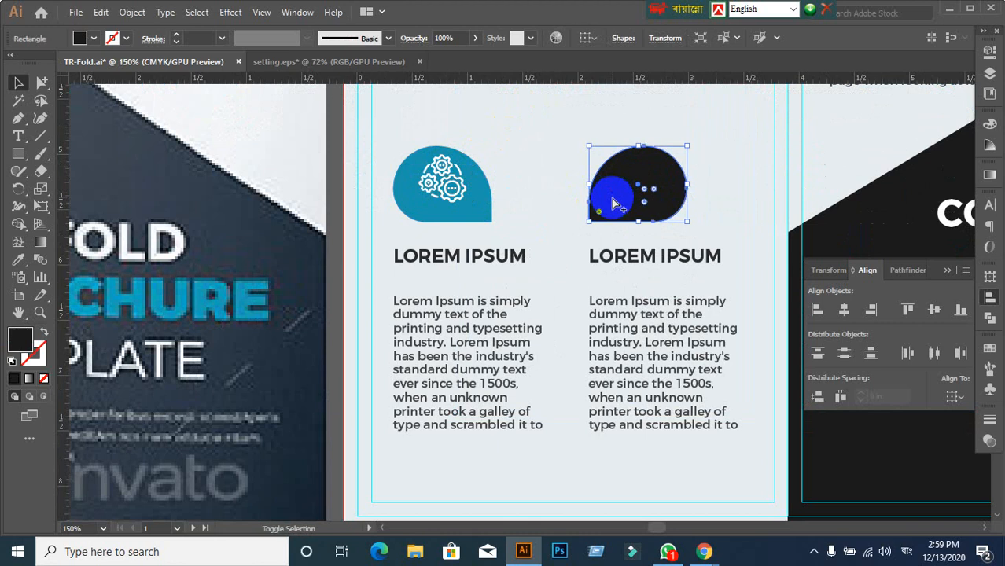
{"action": "left_click", "coordinate": [546, 195]}
{"action": "left_click", "coordinate": [610, 203]}
{"action": "key", "text": "Delete"}
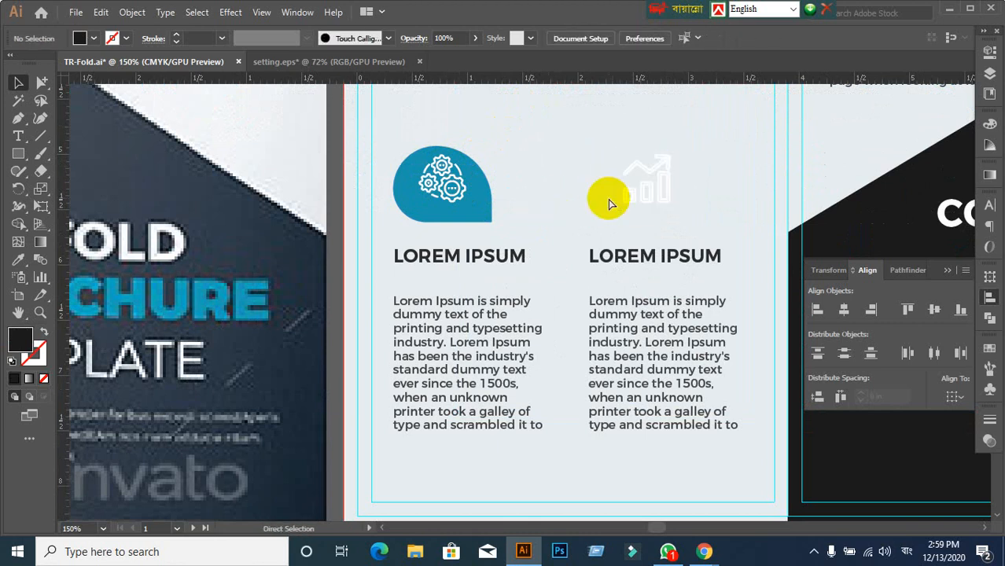
- Select all artwork and bring it to the front, undoing an accidental move
{"action": "key", "text": "ctrl+a"}
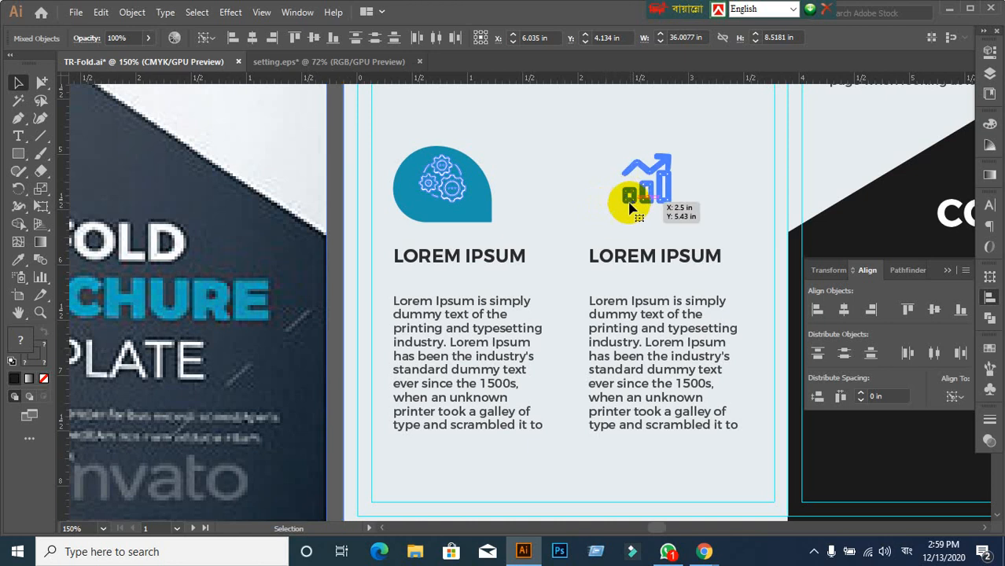
{"action": "right_click", "coordinate": [629, 206]}
{"action": "mouse_move", "coordinate": [688, 352]}
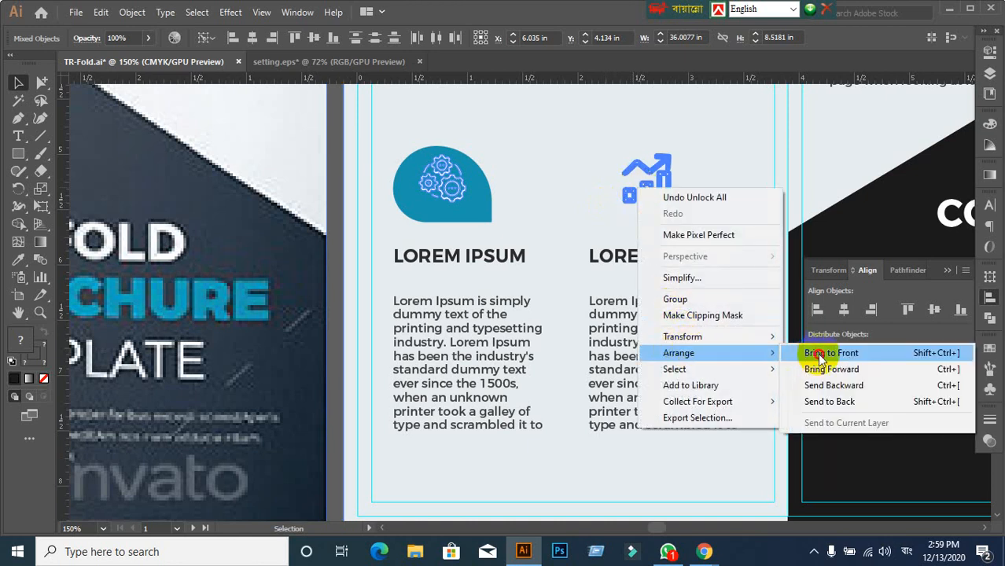
{"action": "left_click", "coordinate": [817, 355]}
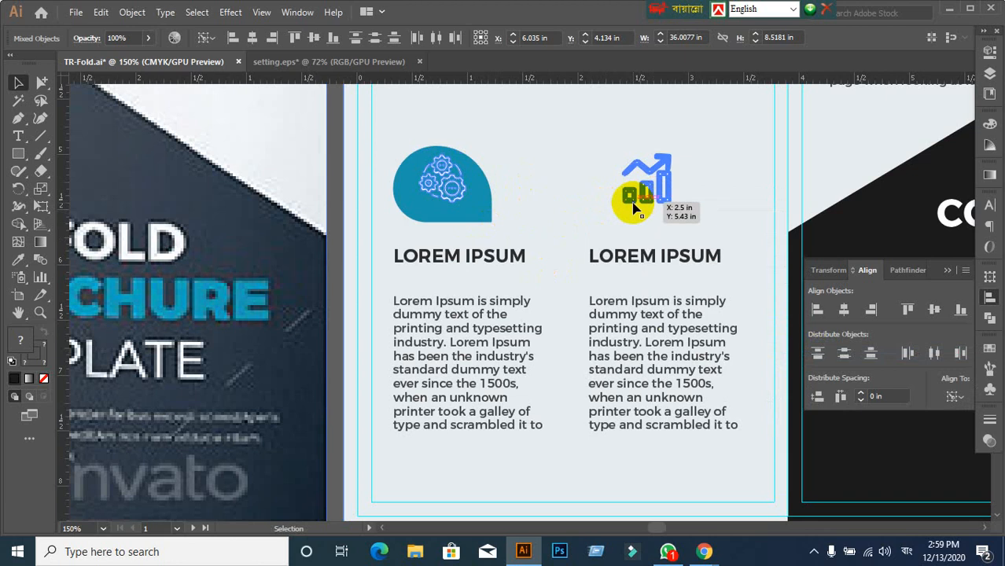
{"action": "left_click_drag", "start_coordinate": [633, 203], "coordinate": [538, 289]}
{"action": "key", "text": "ctrl+z"}
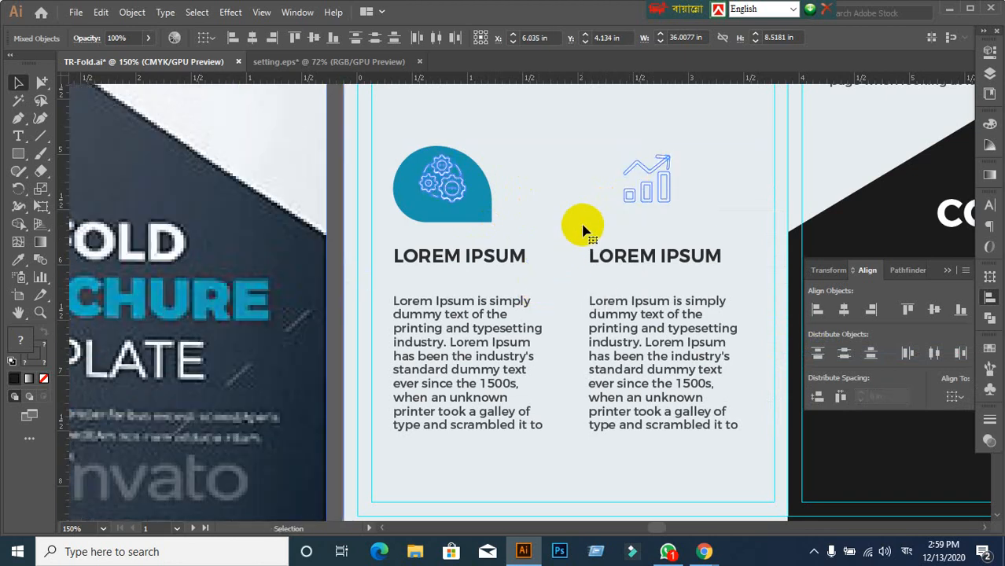
- Try reselecting the chart icon, undoing accidental moves of the brochure group and icon
{"action": "right_click", "coordinate": [635, 195]}
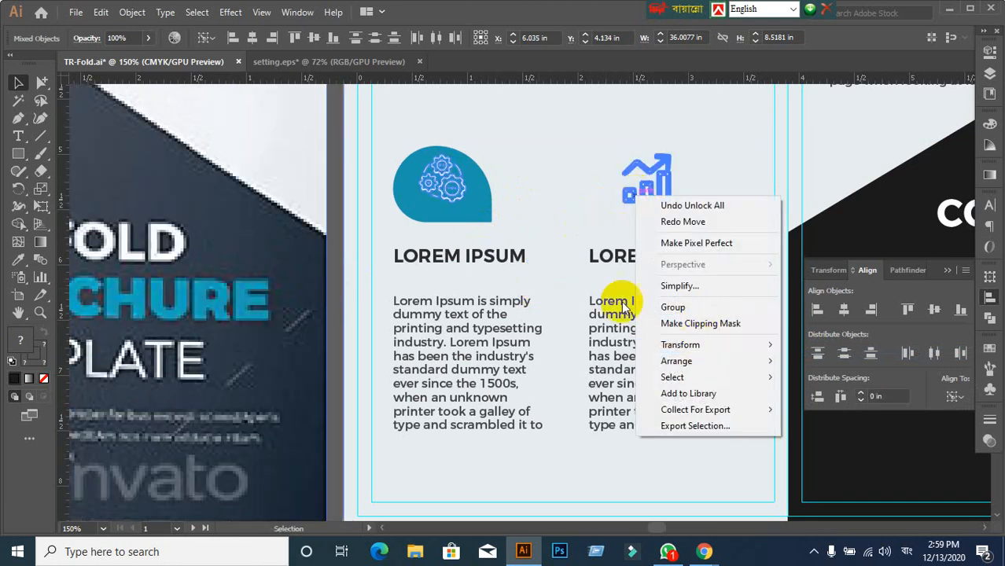
{"action": "left_click", "coordinate": [563, 262]}
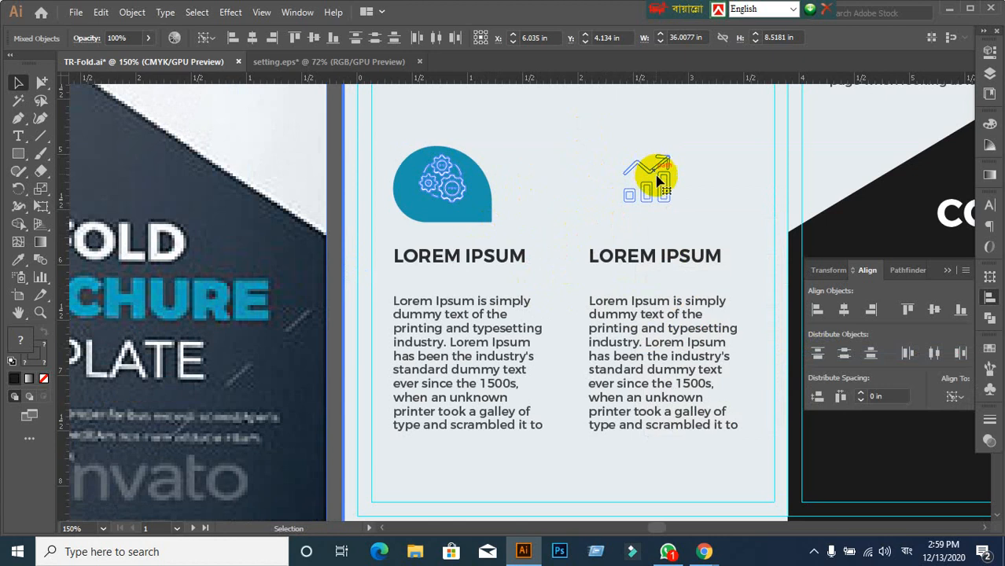
{"action": "scroll", "coordinate": [653, 180], "scroll_direction": "down", "scroll_amount": 4}
{"action": "left_click_drag", "start_coordinate": [661, 189], "coordinate": [541, 299]}
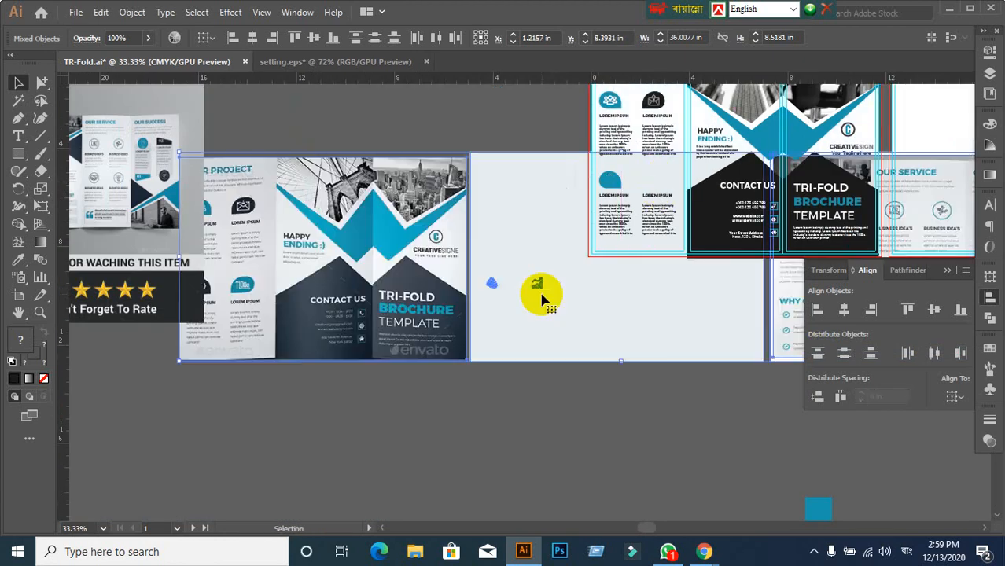
{"action": "key", "text": "ctrl+z"}
{"action": "left_click", "coordinate": [590, 318]}
{"action": "scroll", "coordinate": [660, 173], "scroll_direction": "up", "scroll_amount": 3}
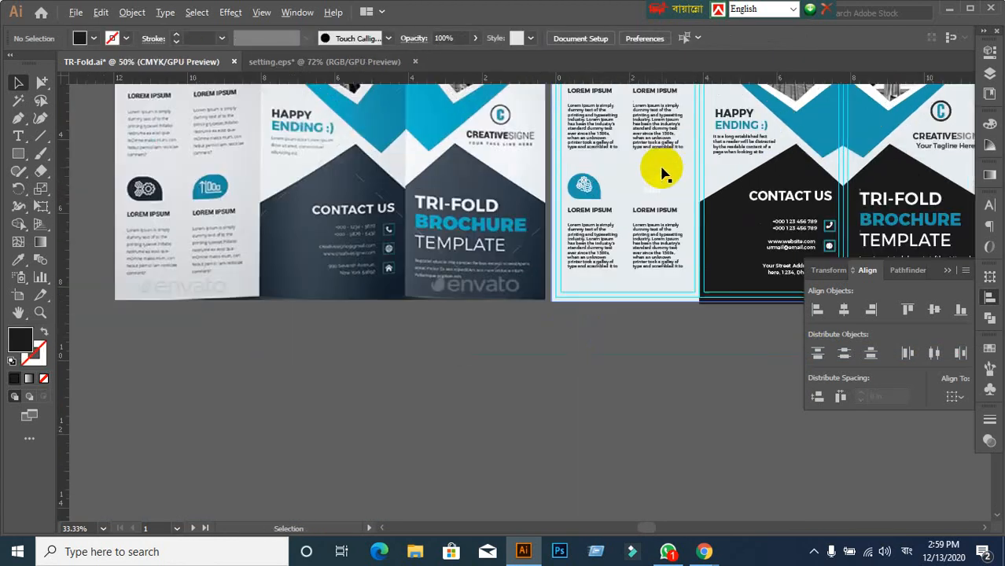
{"action": "left_click_drag", "start_coordinate": [649, 228], "coordinate": [555, 197]}
{"action": "key", "text": "ctrl+z"}
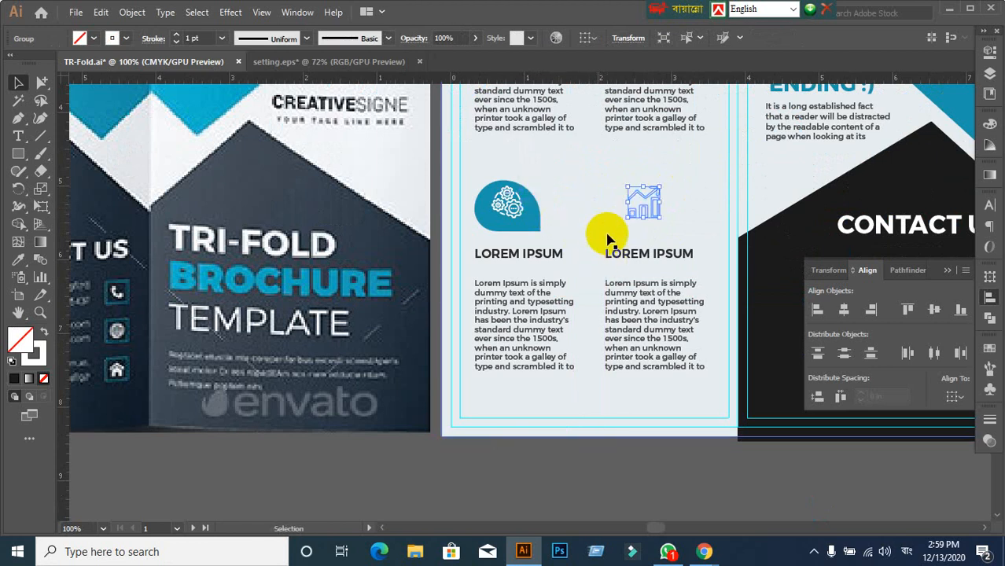
{"action": "left_click", "coordinate": [555, 464]}
{"action": "left_click", "coordinate": [572, 173], "text": "ctrl+alt"}
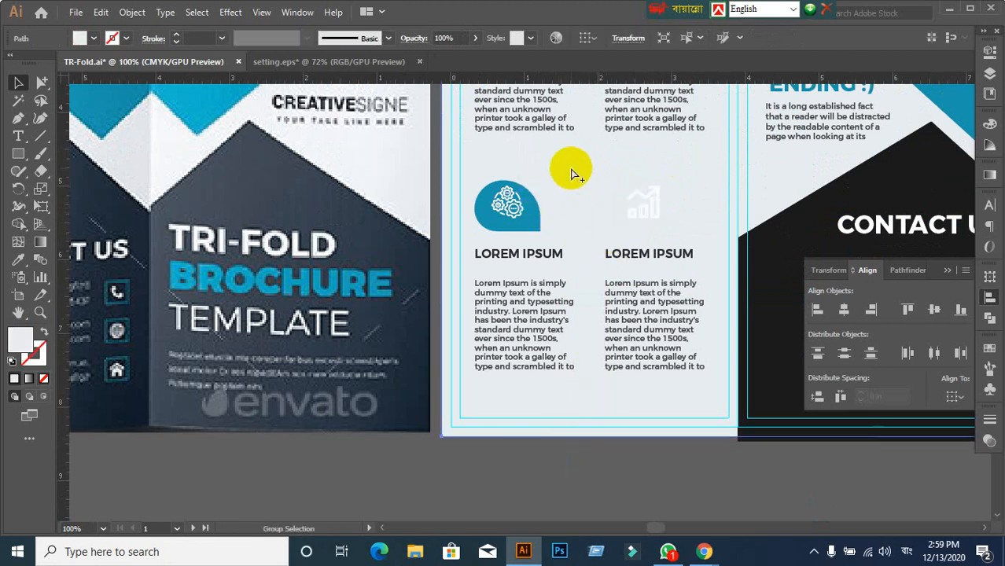
{"action": "key", "text": "ctrl+2"}
- Use Arrange > Bring to Front on the chart icon group and restore the dark teardrop behind it
{"action": "right_click", "coordinate": [650, 222]}
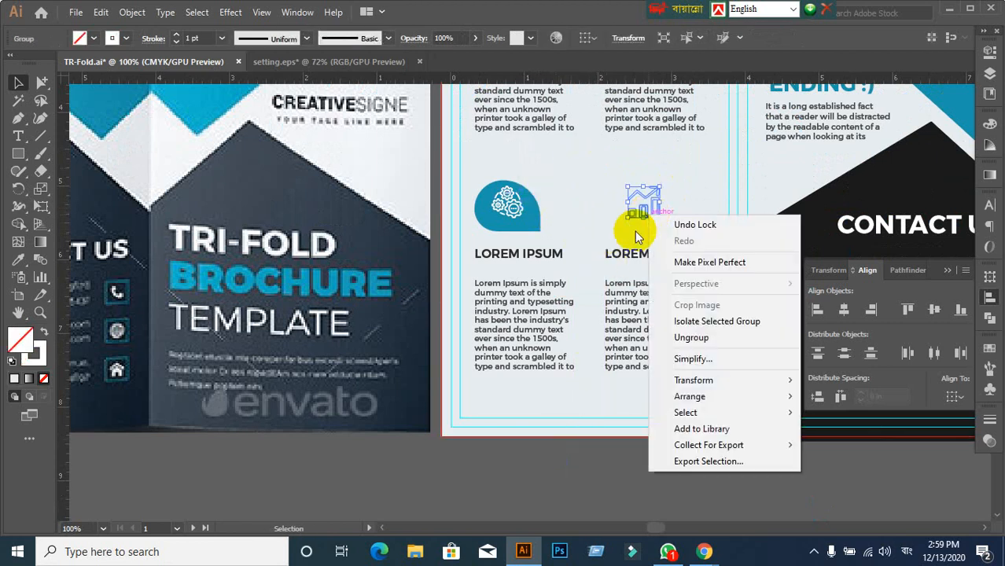
{"action": "mouse_move", "coordinate": [694, 399]}
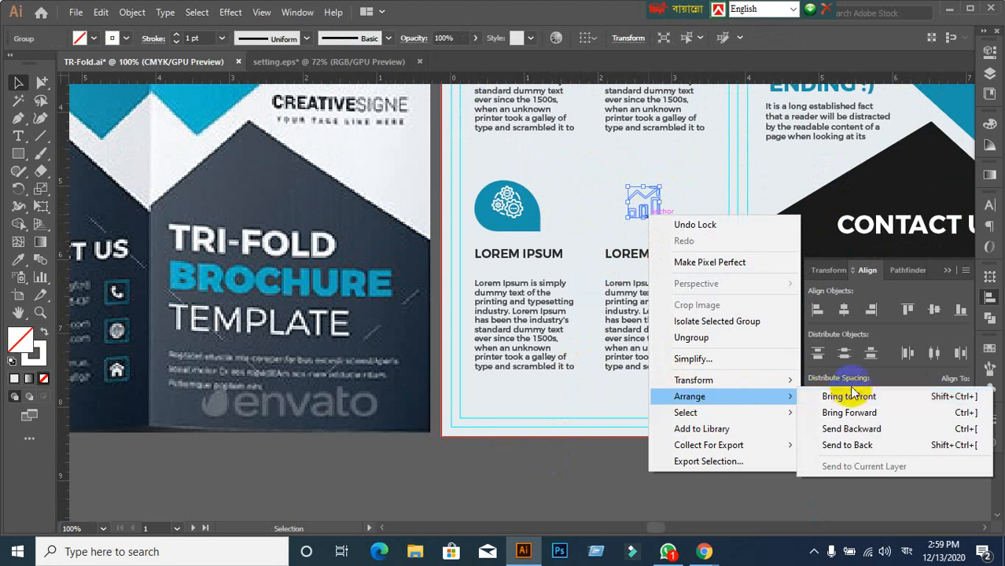
{"action": "left_click", "coordinate": [849, 396]}
{"action": "left_click", "coordinate": [670, 410]}
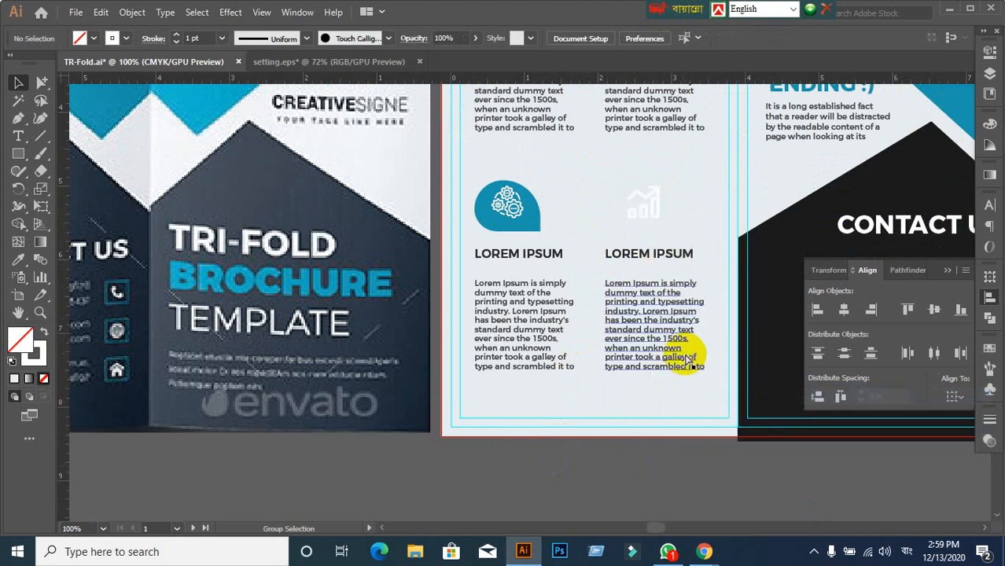
{"action": "key", "text": "ctrl+alt+3"}
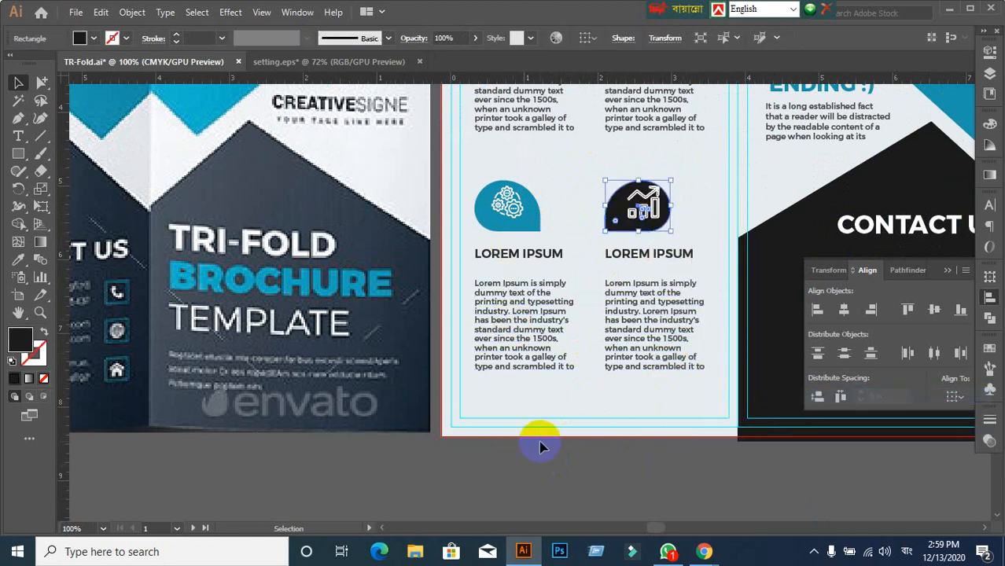
{"action": "left_click", "coordinate": [540, 444]}
- Vertically centre the gear icon within the blue teardrop
{"action": "scroll", "coordinate": [501, 202], "scroll_direction": "up", "scroll_amount": 3}
{"action": "left_click", "coordinate": [504, 224]}
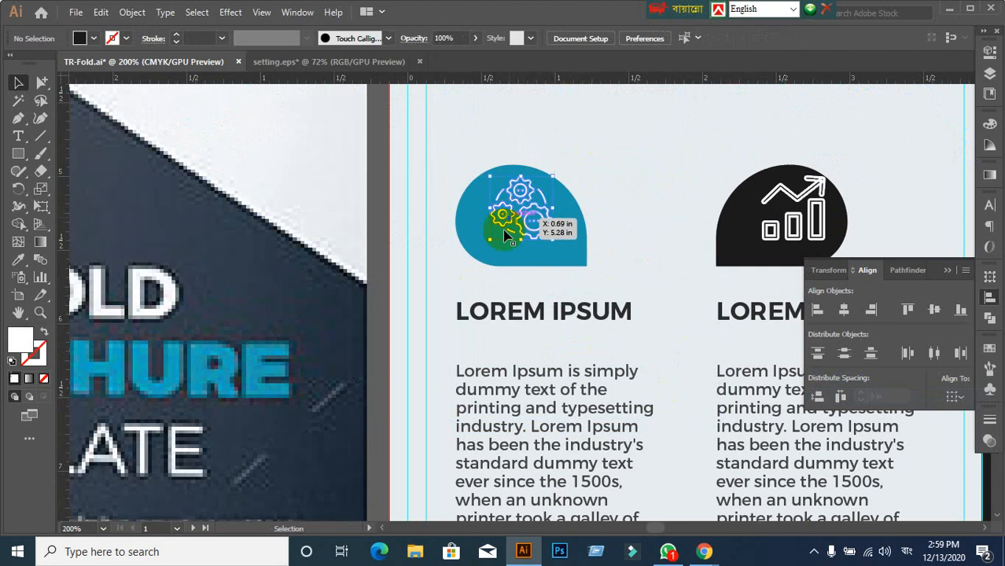
{"action": "left_click", "coordinate": [573, 256], "text": "shift"}
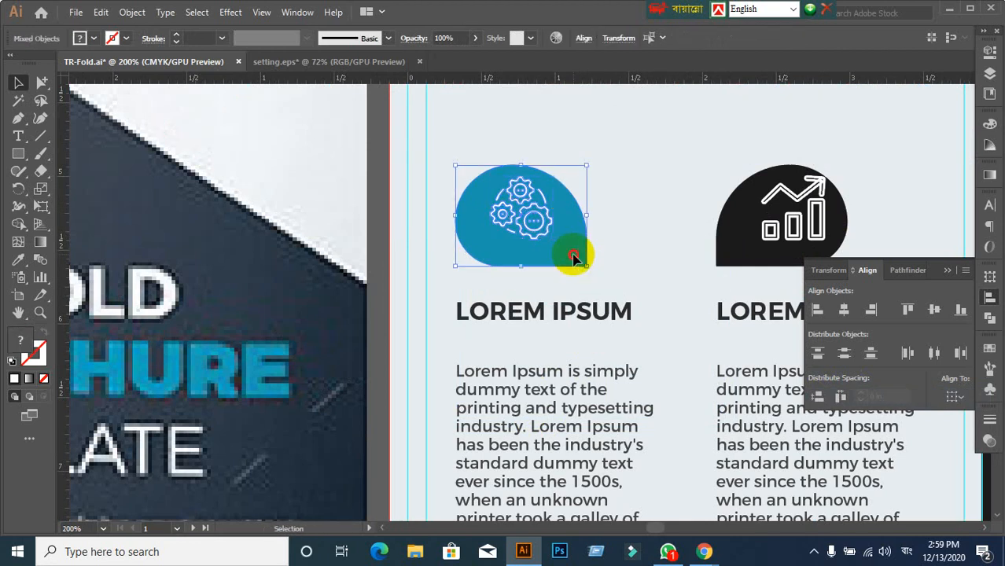
{"action": "left_click", "coordinate": [934, 310]}
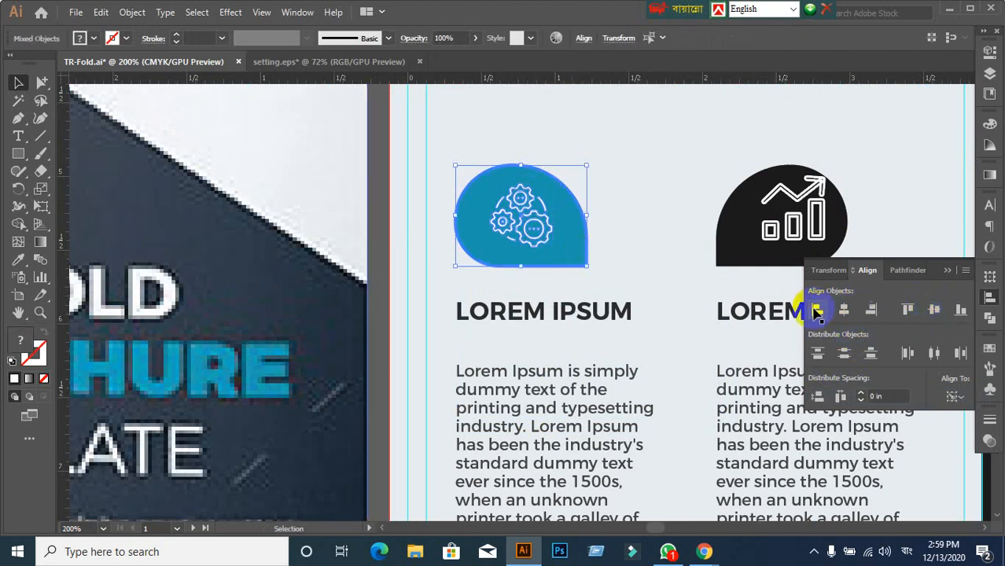
{"action": "left_click", "coordinate": [387, 237]}
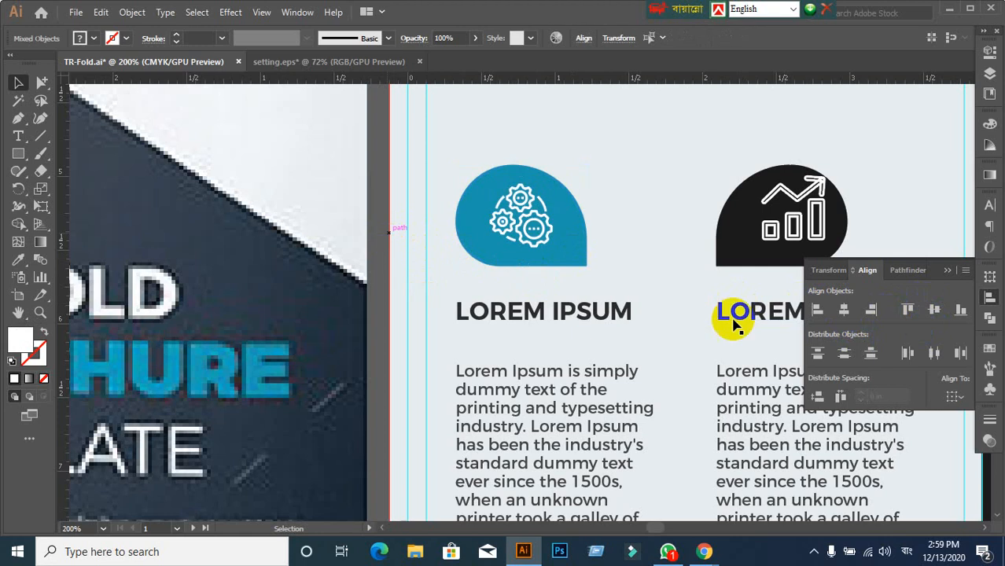
- Centre the white chart icon vertically and horizontally in the black teardrop
{"action": "left_click", "coordinate": [771, 235]}
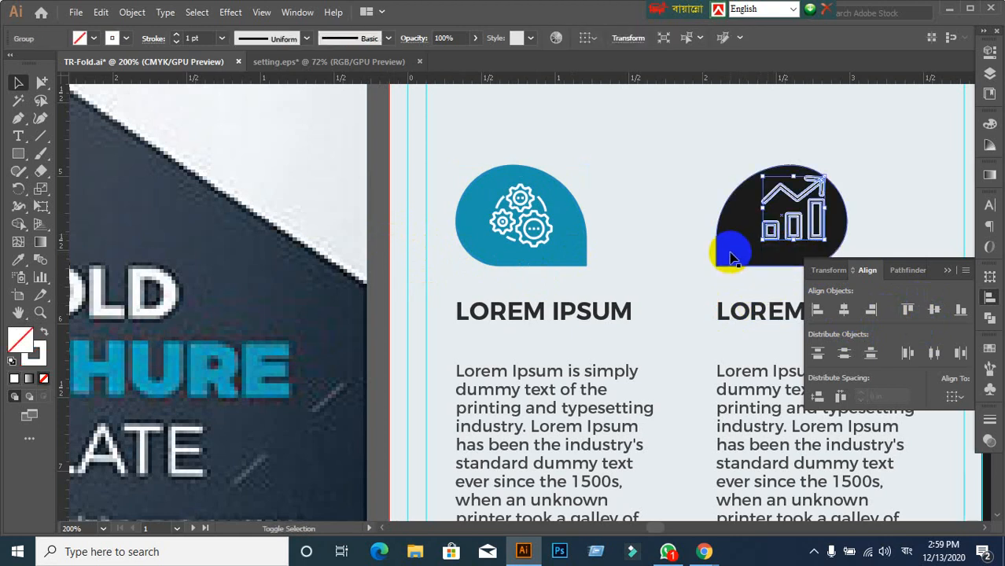
{"action": "left_click", "coordinate": [729, 250], "text": "shift"}
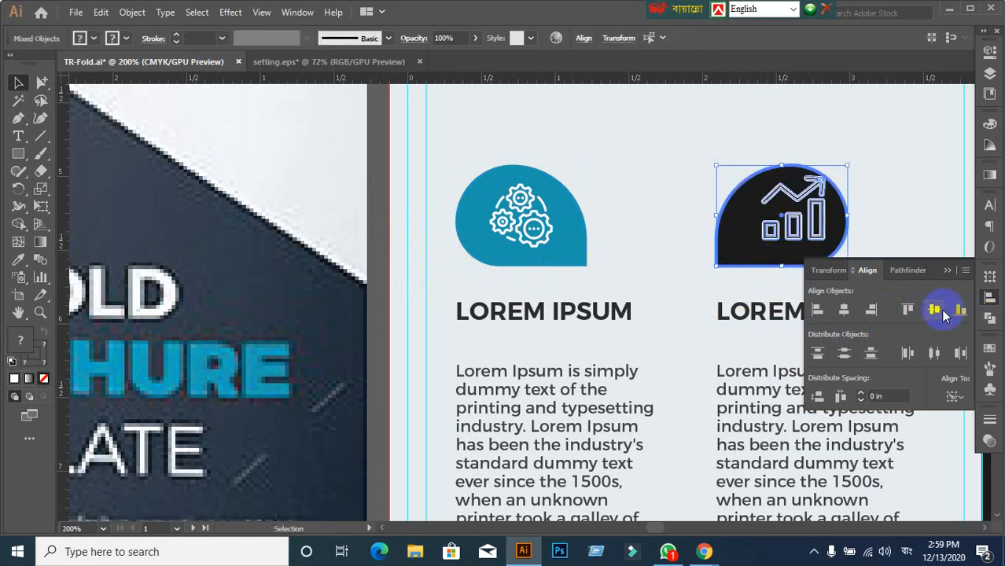
{"action": "left_click", "coordinate": [934, 309]}
{"action": "left_click", "coordinate": [844, 310]}
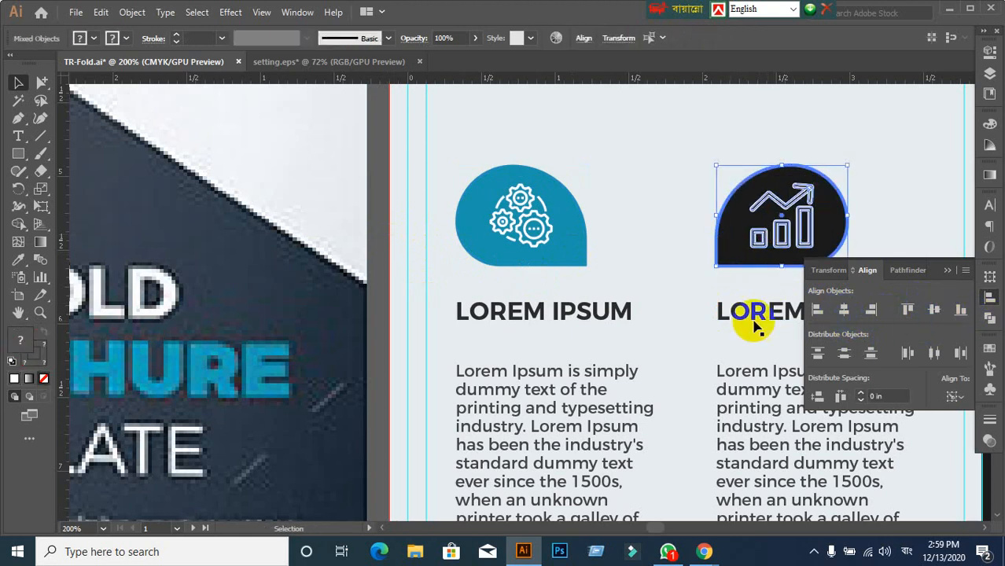
{"action": "left_click", "coordinate": [671, 297]}
- Select the blue teardrop and gear icon together again
{"action": "scroll", "coordinate": [671, 297], "scroll_direction": "down", "scroll_amount": 3}
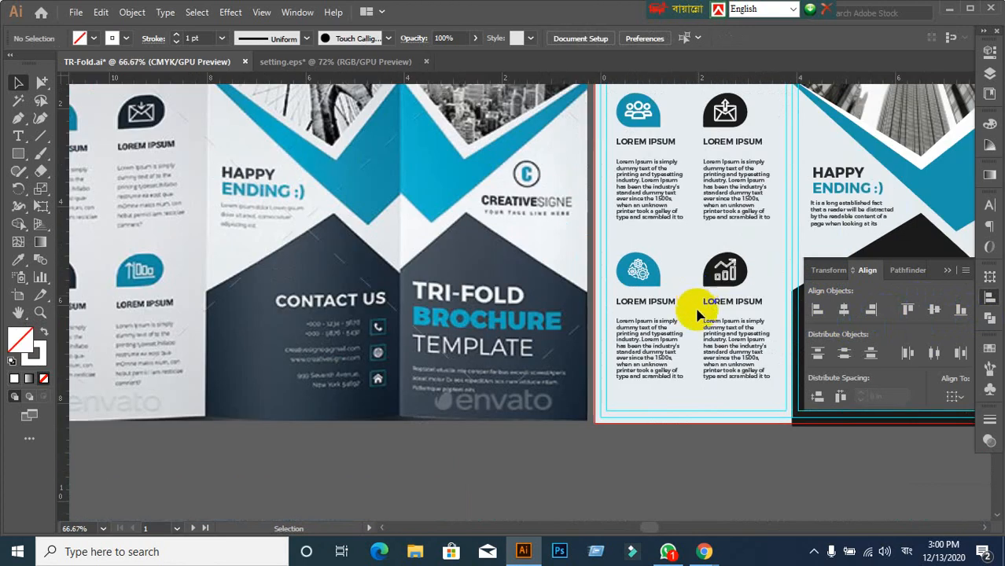
{"action": "left_click", "coordinate": [638, 275]}
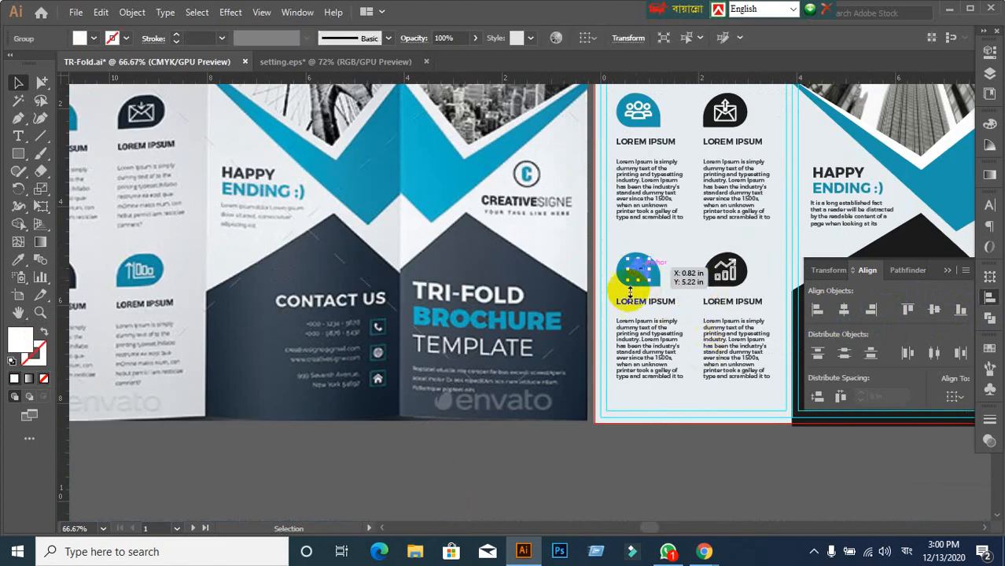
{"action": "left_click", "coordinate": [590, 275]}
{"action": "scroll", "coordinate": [641, 290], "scroll_direction": "up", "scroll_amount": 1}
{"action": "left_click_drag", "start_coordinate": [613, 226], "coordinate": [780, 272]}
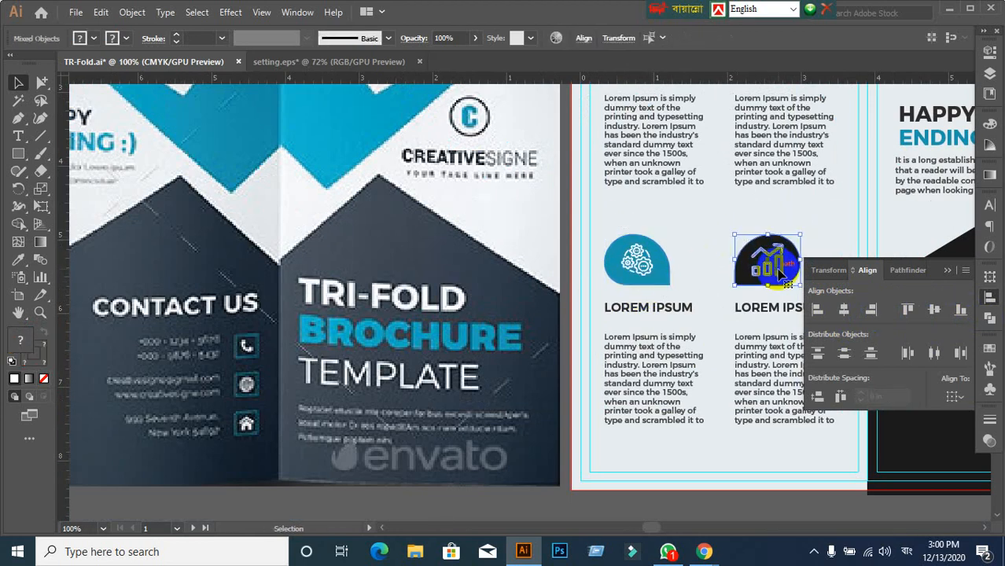
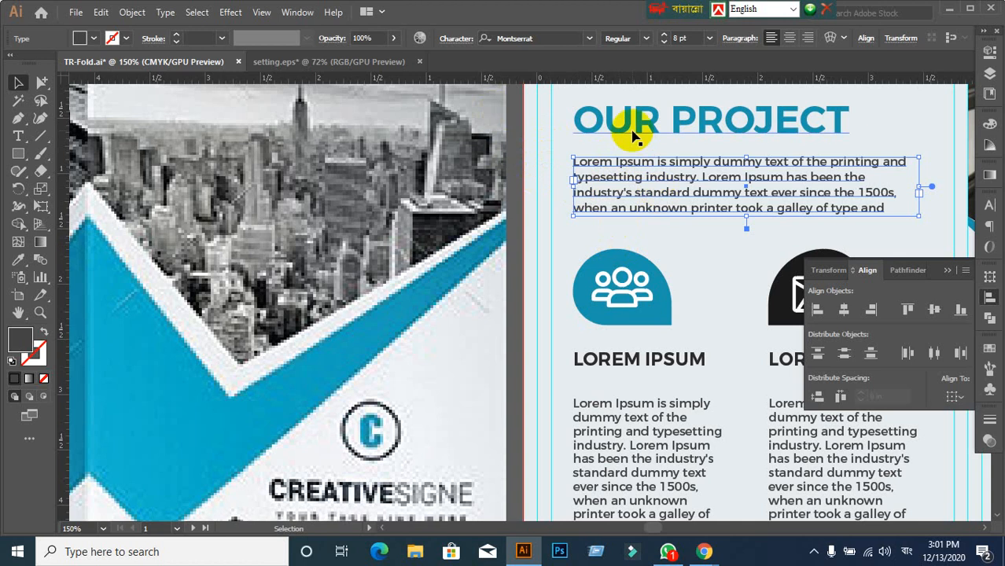
- Scroll up and deselect the OUR PROJECT intro paragraph
{"action": "scroll", "coordinate": [616, 253], "scroll_direction": "up", "scroll_amount": 2}
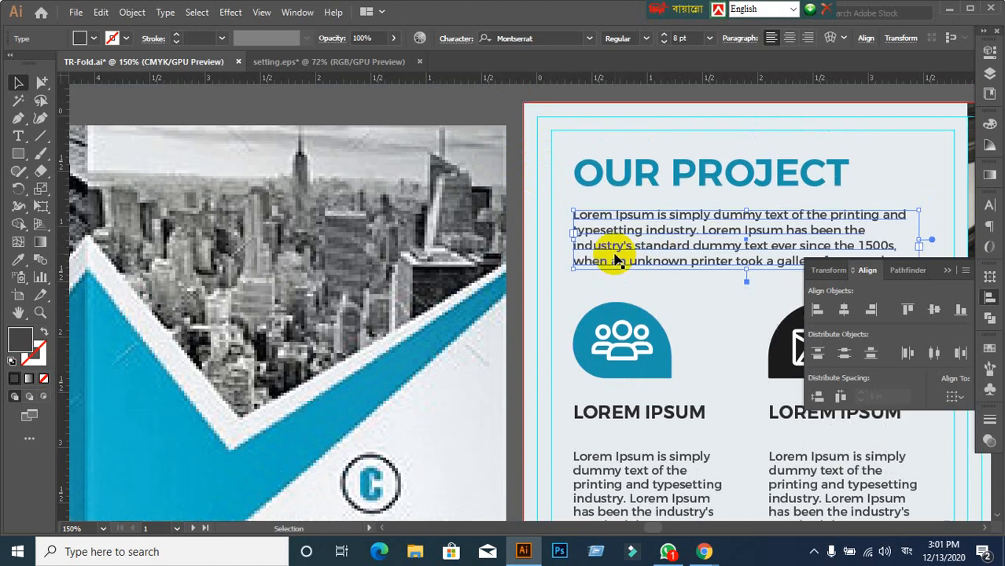
{"action": "left_click", "coordinate": [542, 187]}
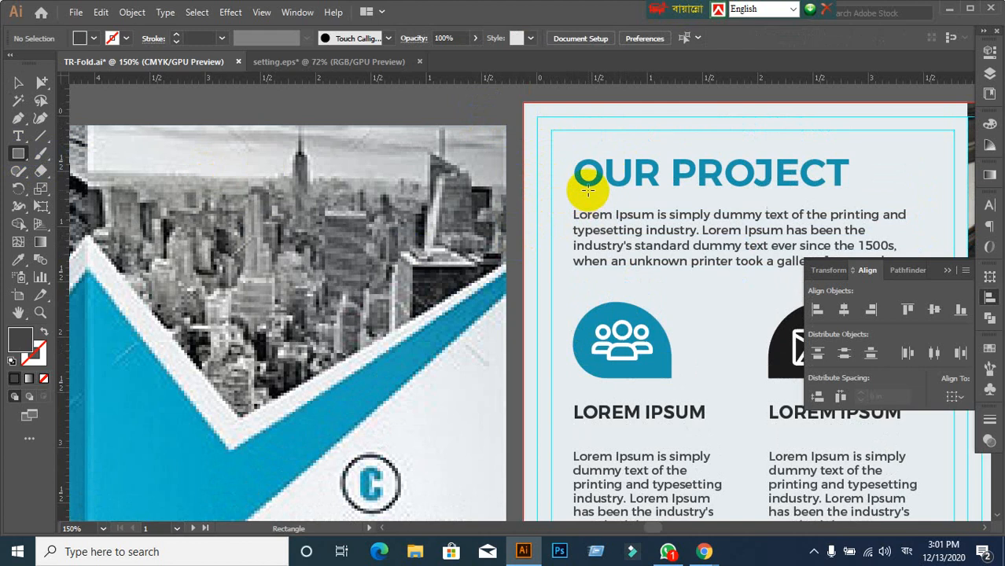
- Vertically centre the intro paragraph on a temporary spacer rectangle, then delete the spacer
{"action": "left_click_drag", "start_coordinate": [585, 186], "coordinate": [615, 301]}
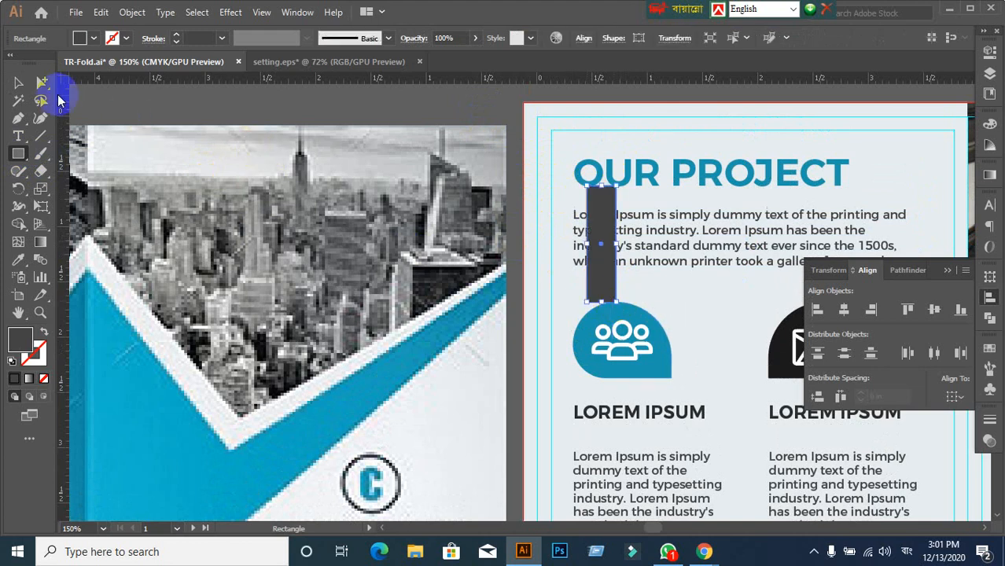
{"action": "left_click", "coordinate": [16, 83]}
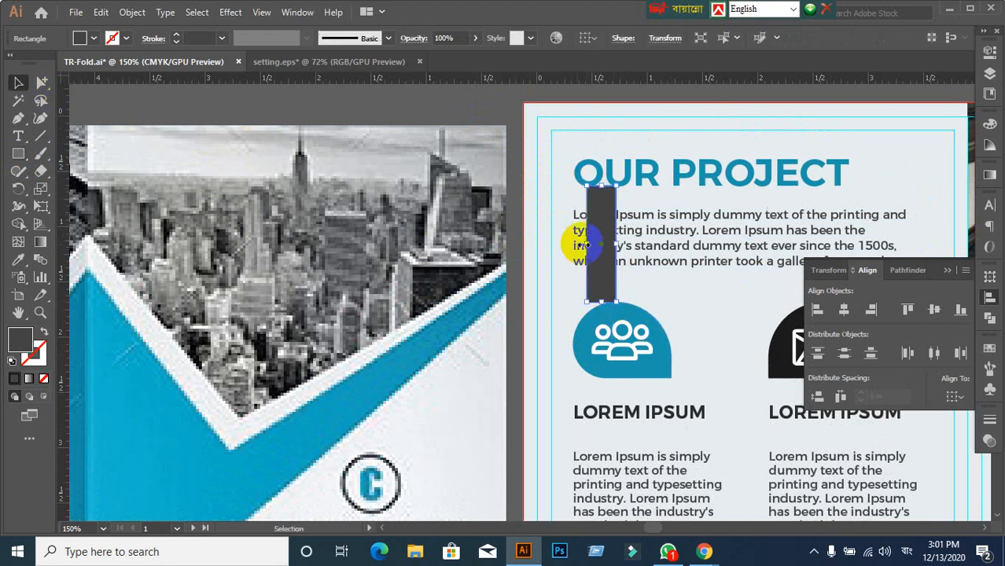
{"action": "left_click", "coordinate": [662, 246], "text": "shift"}
{"action": "left_click", "coordinate": [602, 287]}
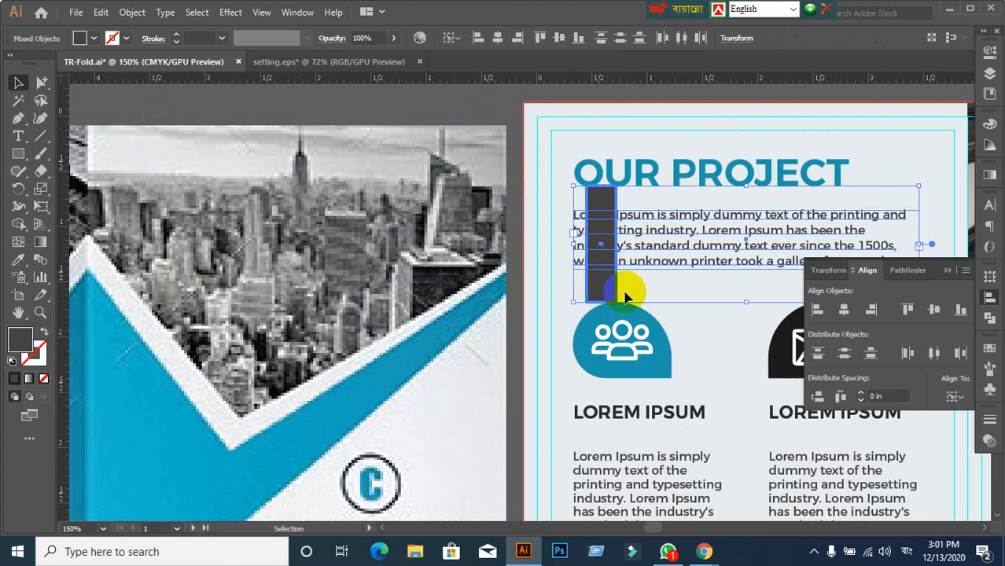
{"action": "left_click", "coordinate": [933, 313]}
{"action": "left_click", "coordinate": [426, 123]}
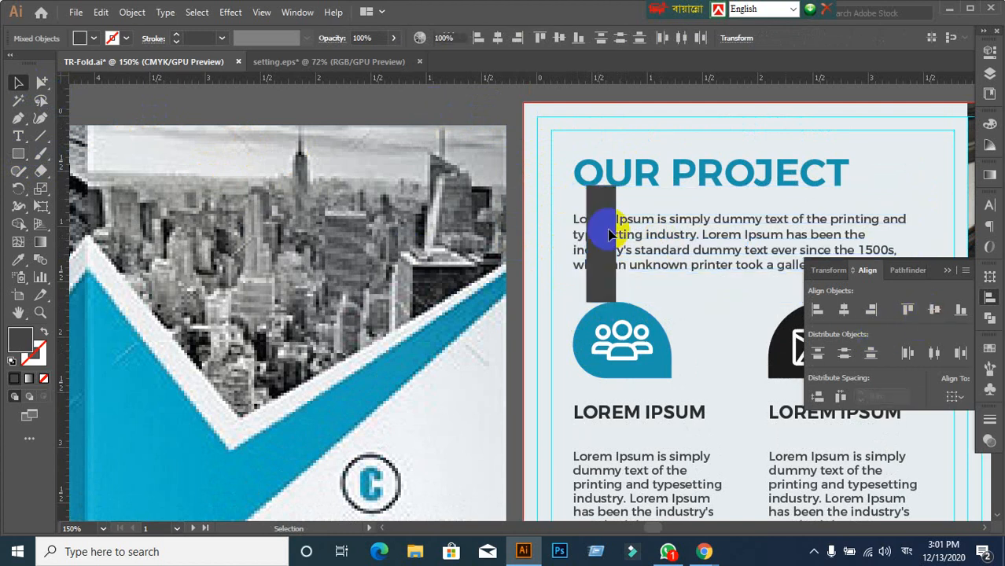
{"action": "left_click", "coordinate": [616, 275]}
{"action": "key", "text": "Delete"}
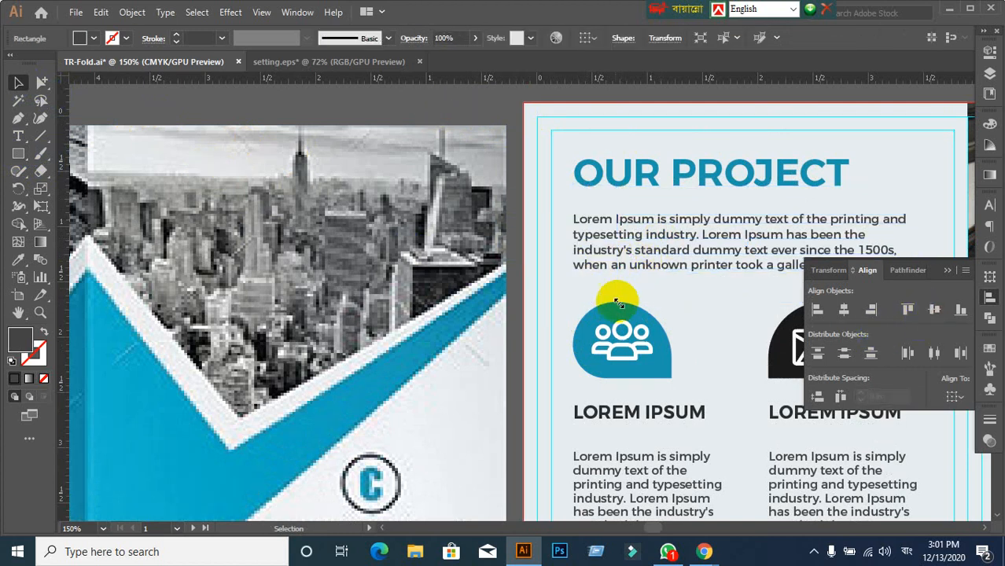
- Select the OUR PROJECT heading and intro paragraph together to check placement, then deselect
{"action": "left_click", "coordinate": [594, 181]}
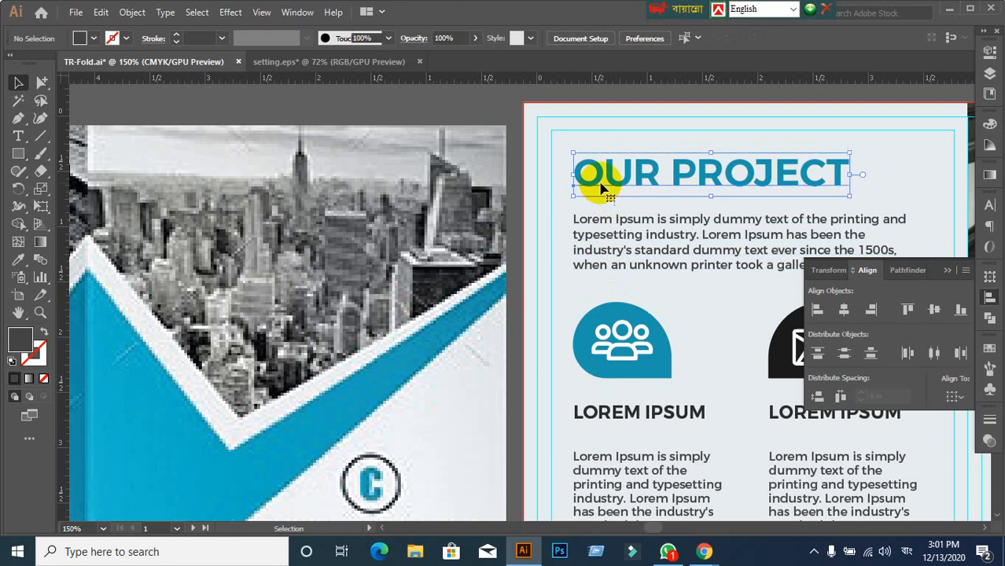
{"action": "left_click", "coordinate": [596, 226]}
{"action": "left_click_drag", "start_coordinate": [567, 158], "coordinate": [628, 285]}
{"action": "left_click", "coordinate": [628, 285]}
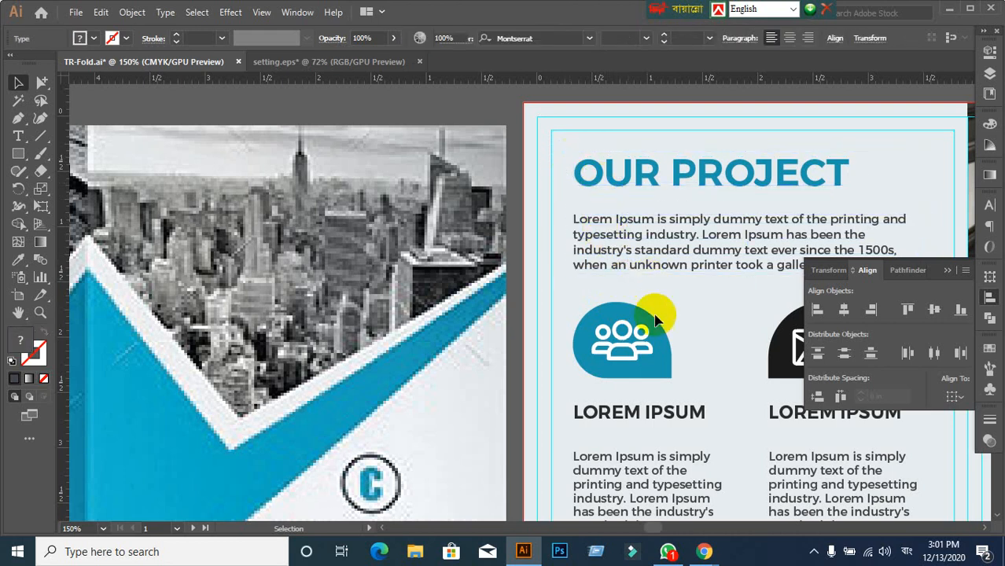
{"action": "scroll", "coordinate": [684, 320], "scroll_direction": "down", "scroll_amount": 1}
{"action": "scroll", "coordinate": [683, 322], "scroll_direction": "down", "scroll_amount": 2}
- Group all the text and icons of the OUR PROJECT panel
{"action": "scroll", "coordinate": [712, 436], "scroll_direction": "down", "scroll_amount": 1}
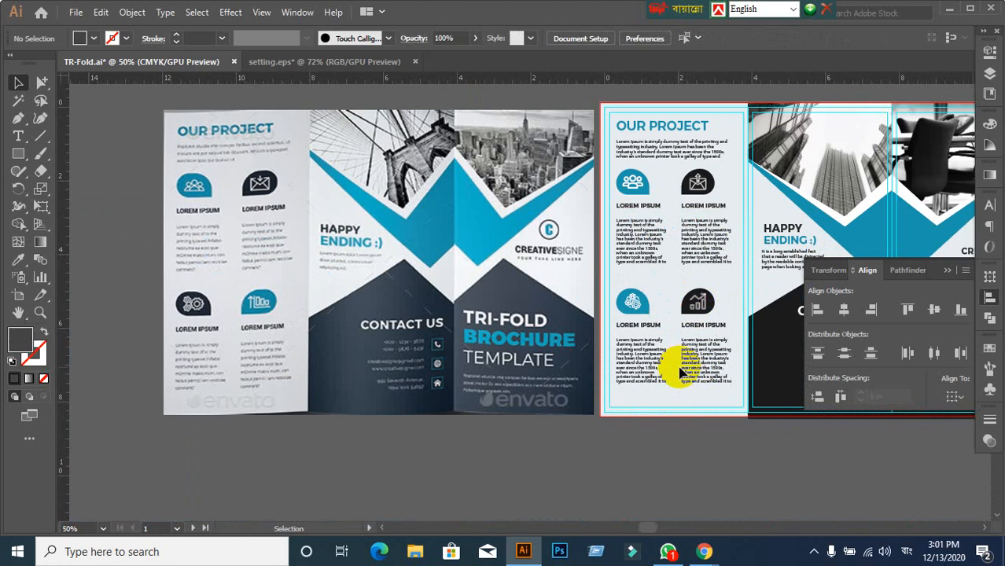
{"action": "scroll", "coordinate": [648, 258], "scroll_direction": "up", "scroll_amount": 1}
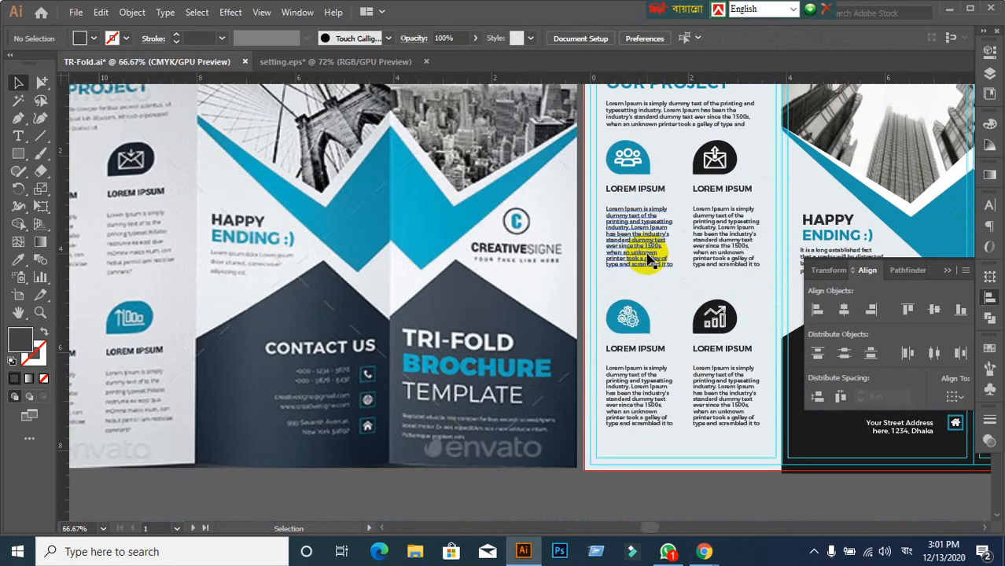
{"action": "scroll", "coordinate": [648, 258], "scroll_direction": "down", "scroll_amount": 1}
{"action": "left_click_drag", "start_coordinate": [645, 255], "coordinate": [579, 261]}
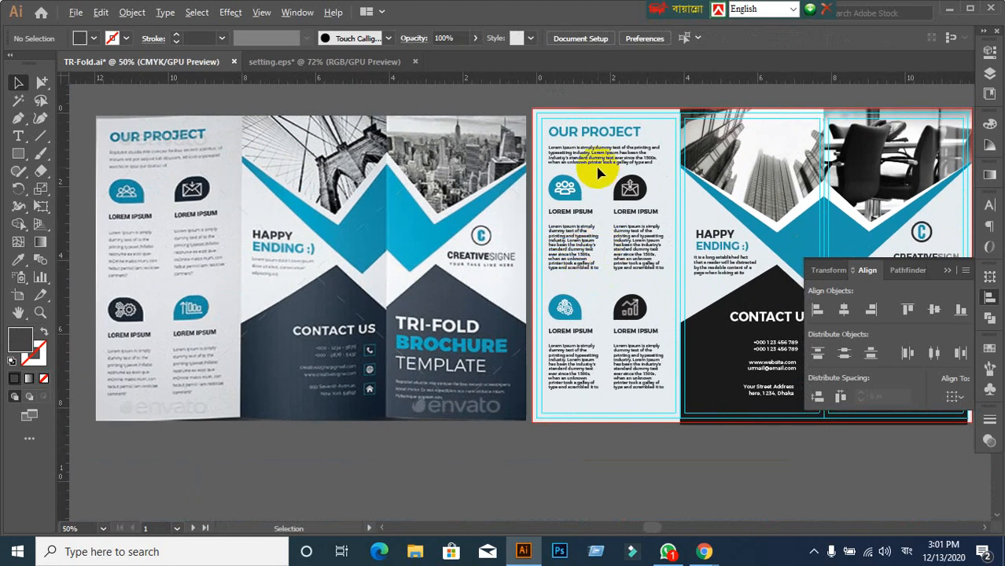
{"action": "scroll", "coordinate": [599, 173], "scroll_direction": "up", "scroll_amount": 1}
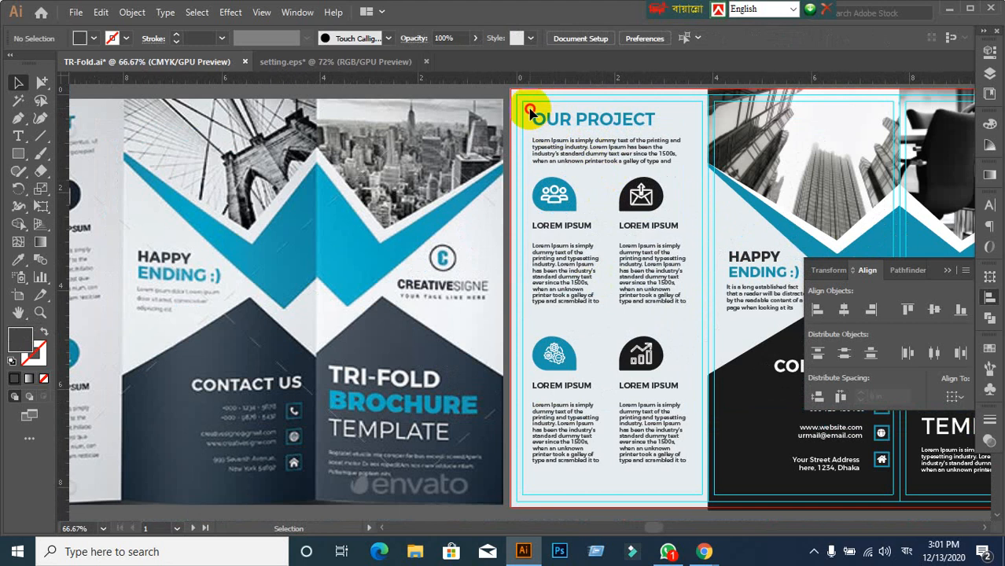
{"action": "left_click_drag", "start_coordinate": [530, 112], "coordinate": [686, 465]}
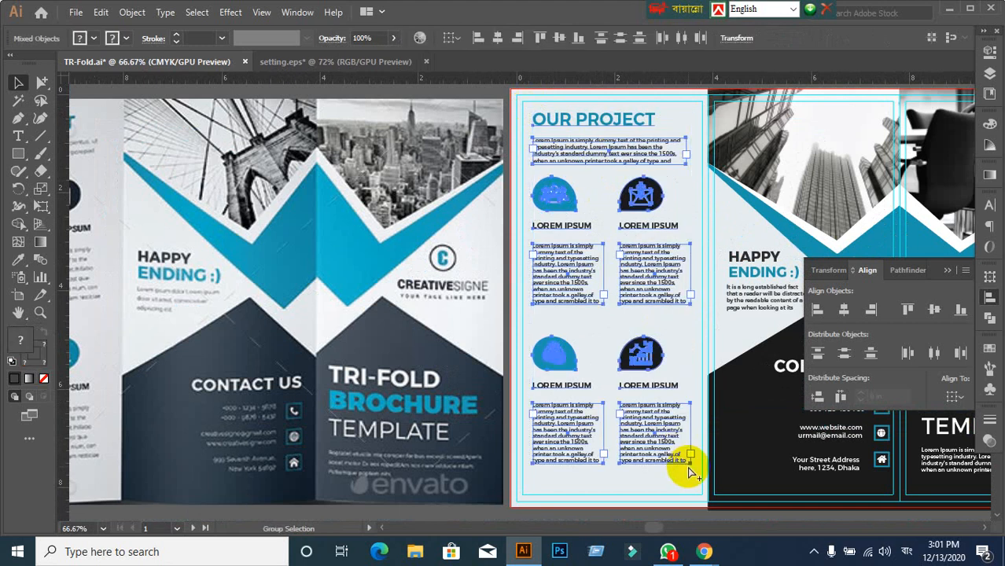
{"action": "key", "text": "ctrl+g"}
- Left-align the HAPPY ENDING heading with its paragraph
{"action": "scroll", "coordinate": [627, 370], "scroll_direction": "down", "scroll_amount": 1}
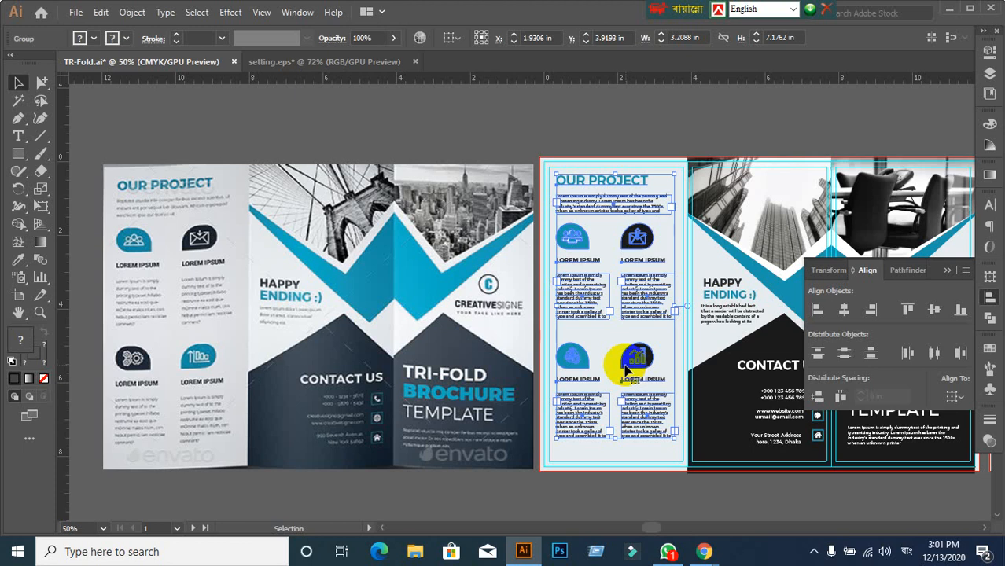
{"action": "left_click_drag", "start_coordinate": [662, 370], "coordinate": [625, 319]}
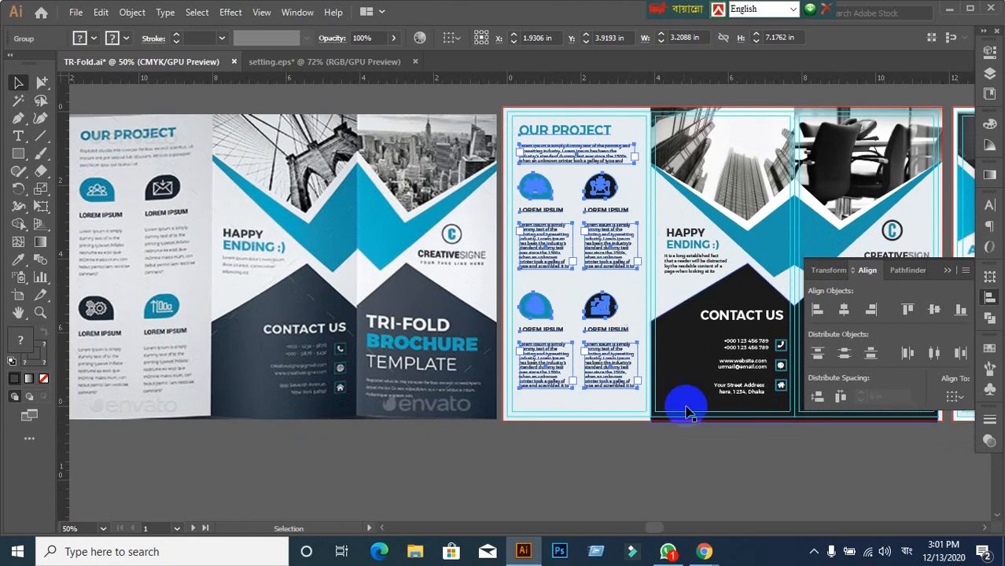
{"action": "left_click", "coordinate": [700, 449]}
{"action": "scroll", "coordinate": [730, 271], "scroll_direction": "up", "scroll_amount": 1}
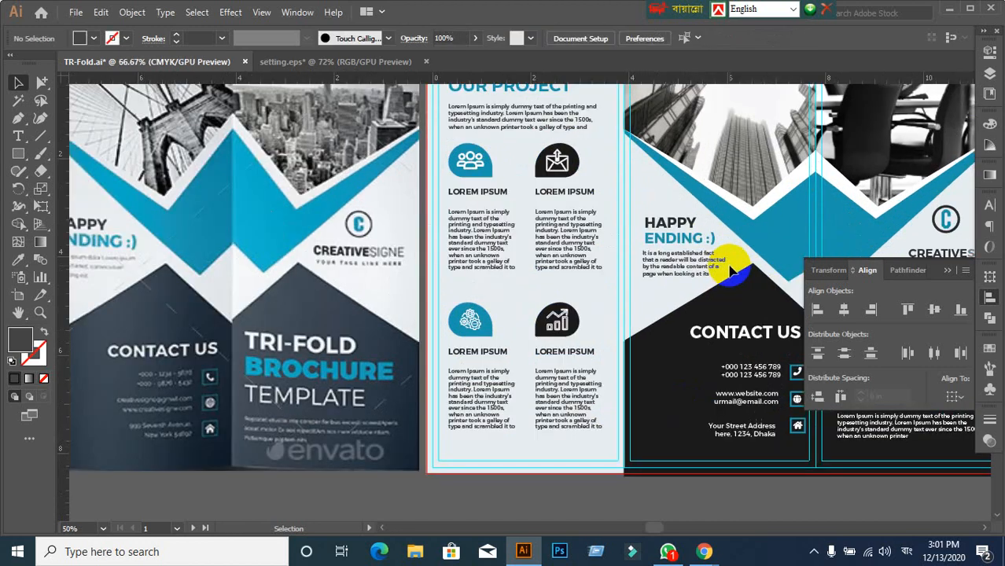
{"action": "left_click_drag", "start_coordinate": [729, 264], "coordinate": [660, 272]}
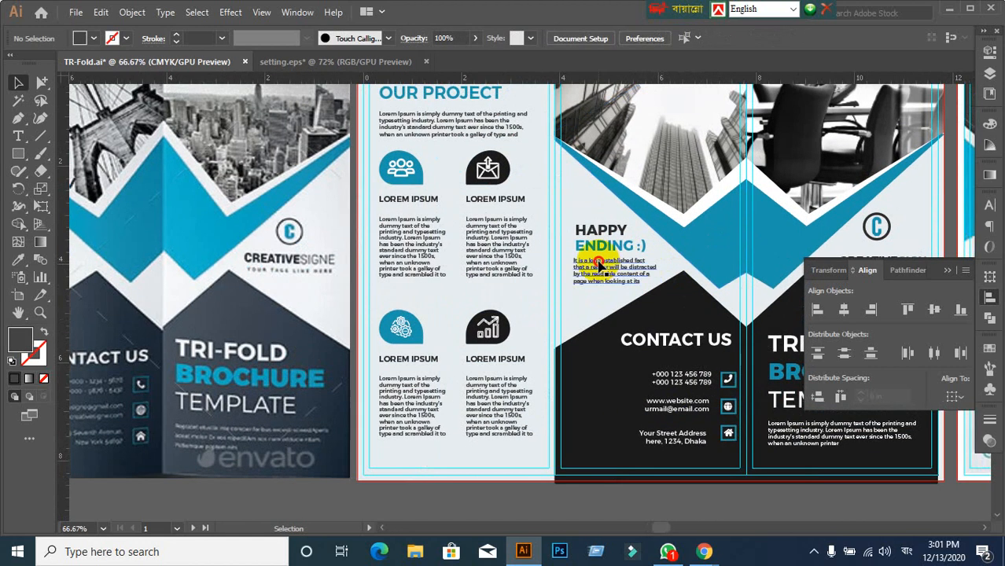
{"action": "left_click", "coordinate": [601, 264]}
{"action": "left_click", "coordinate": [608, 248]}
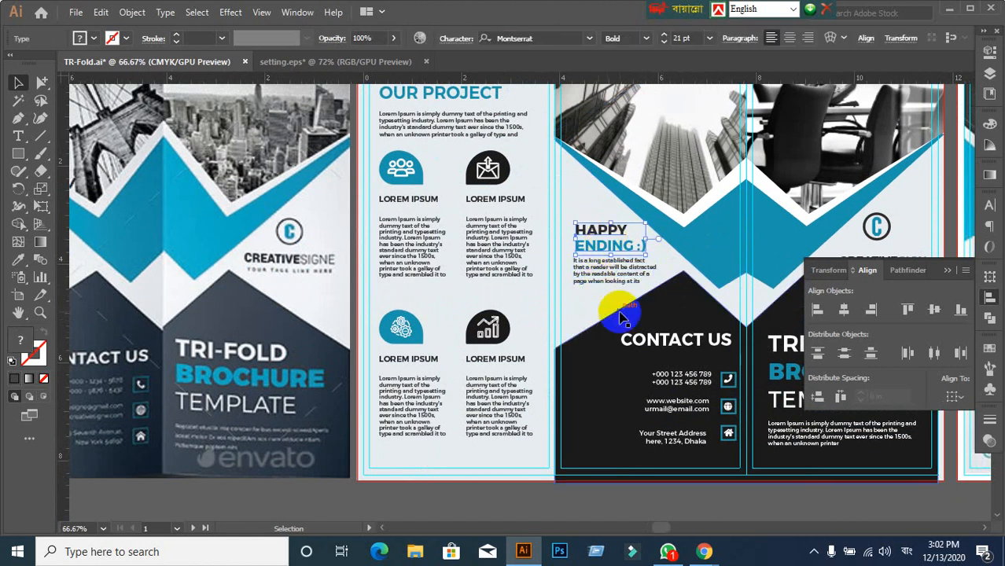
{"action": "left_click", "coordinate": [599, 299]}
{"action": "left_click_drag", "start_coordinate": [569, 217], "coordinate": [613, 299]}
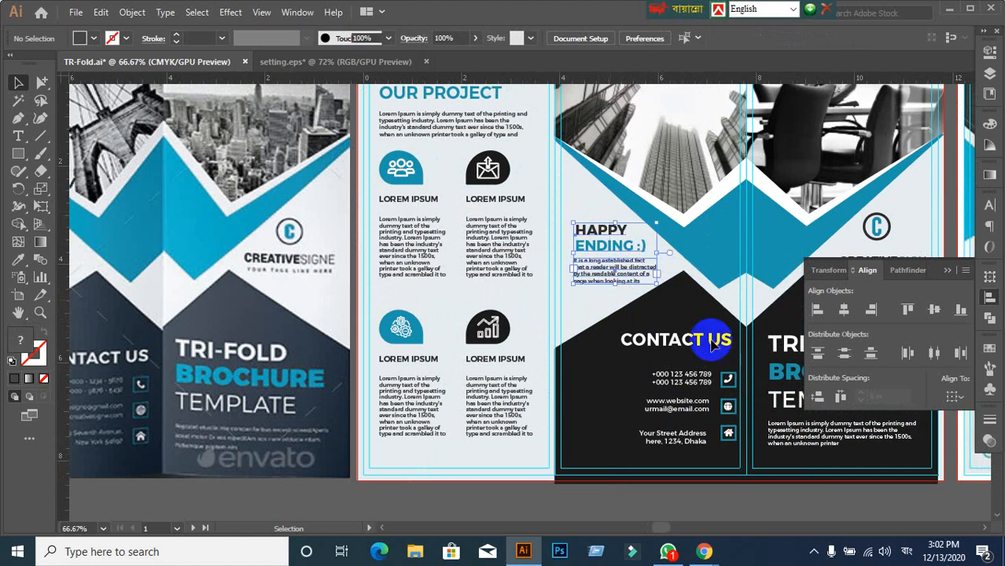
{"action": "left_click", "coordinate": [818, 311]}
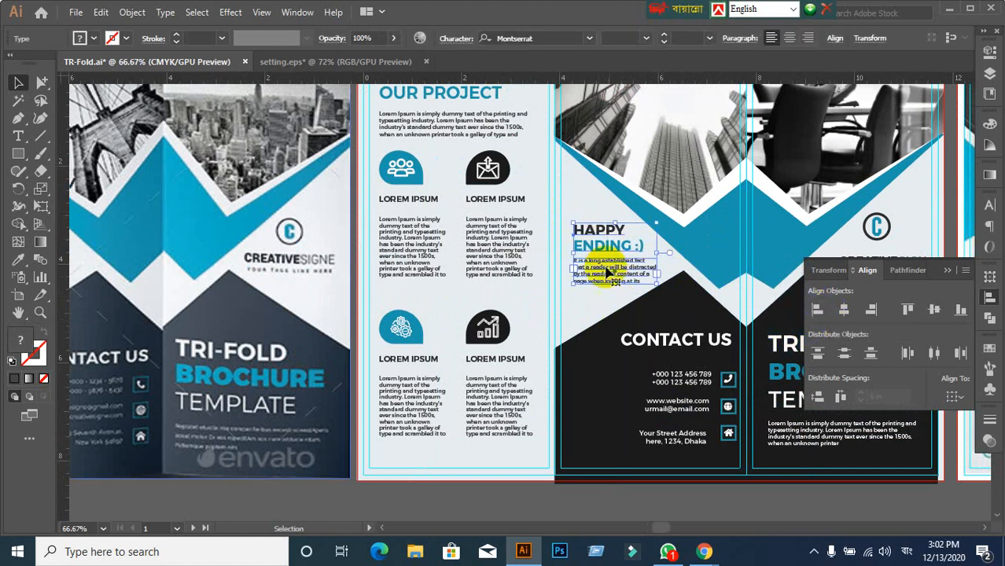
{"action": "left_click", "coordinate": [594, 197]}
{"action": "scroll", "coordinate": [588, 294], "scroll_direction": "down", "scroll_amount": 2}
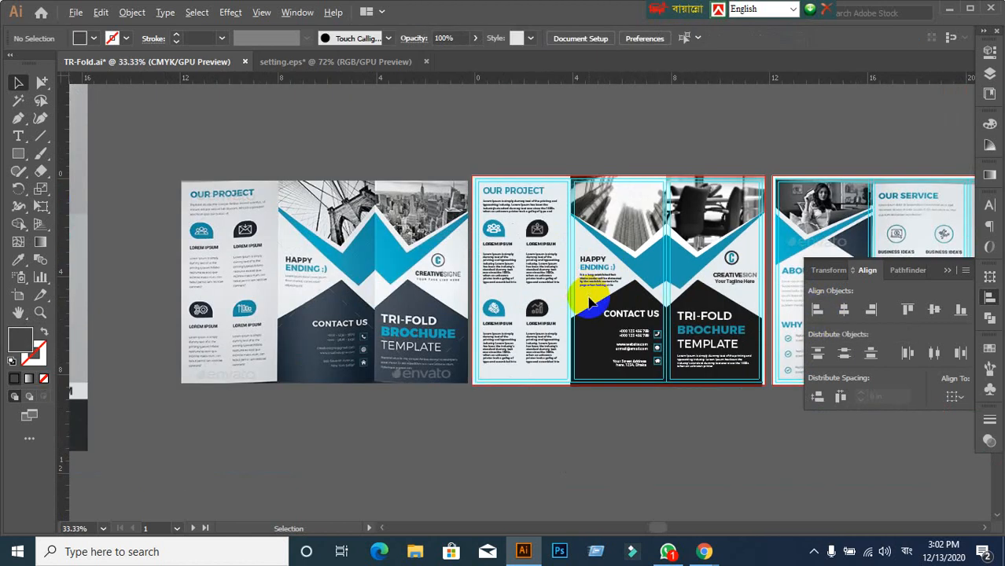
{"action": "scroll", "coordinate": [589, 303], "scroll_direction": "up", "scroll_amount": 1}
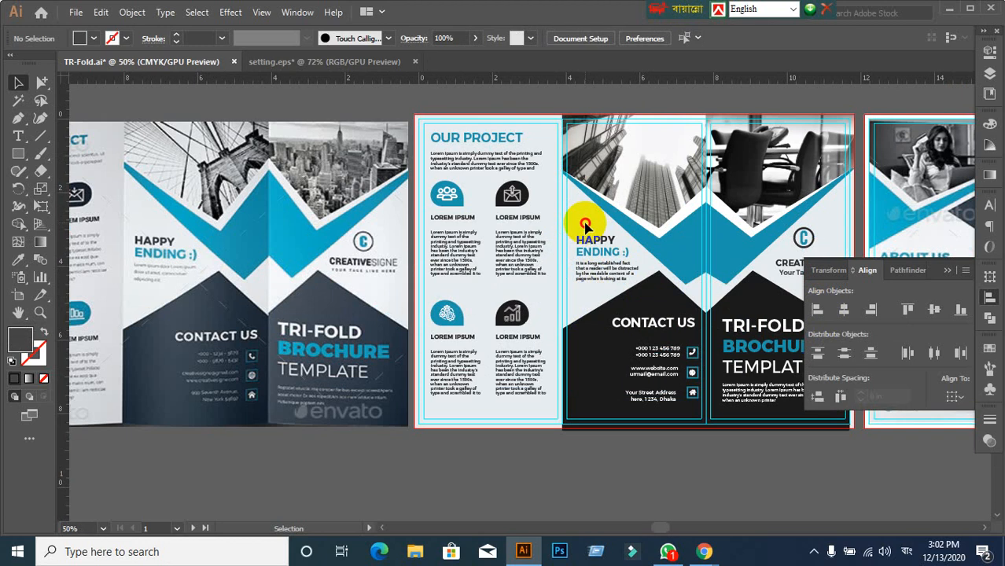
{"action": "left_click_drag", "start_coordinate": [585, 224], "coordinate": [600, 290]}
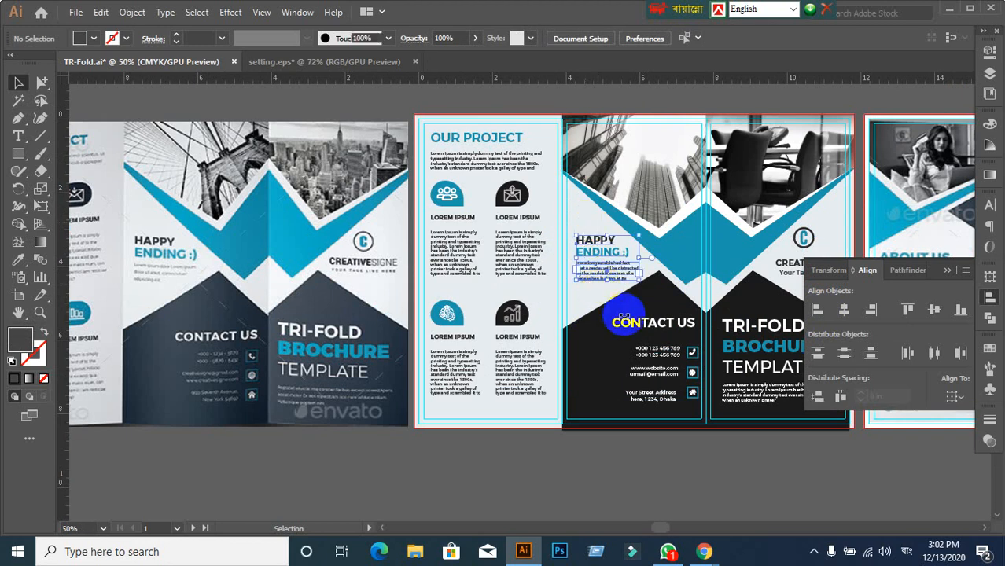
{"action": "scroll", "coordinate": [449, 314], "scroll_direction": "up", "scroll_amount": 1}
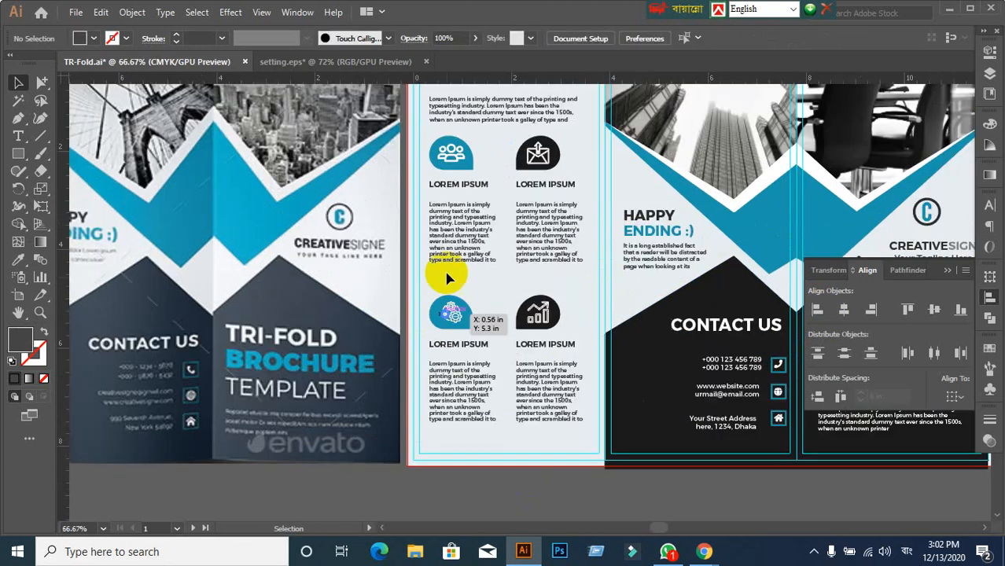
{"action": "left_click", "coordinate": [455, 250]}
{"action": "left_click_drag", "start_coordinate": [455, 250], "coordinate": [446, 250]}
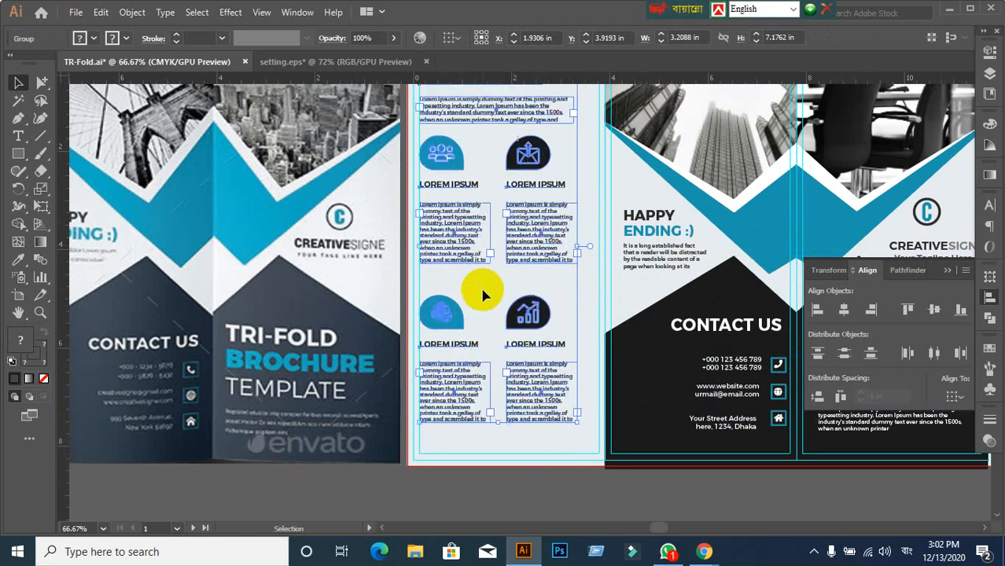
{"action": "double_click", "coordinate": [668, 231]}
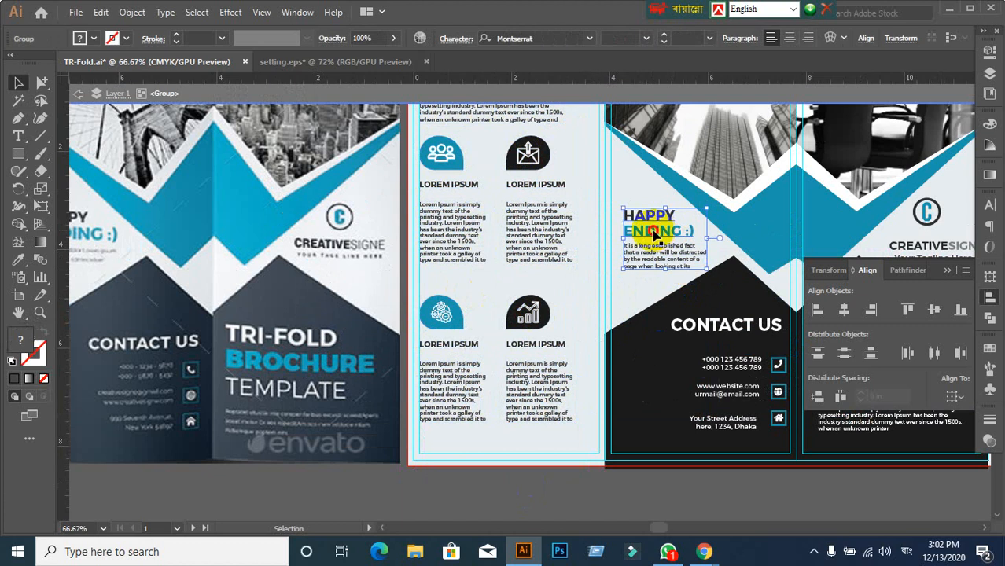
{"action": "left_click", "coordinate": [199, 94]}
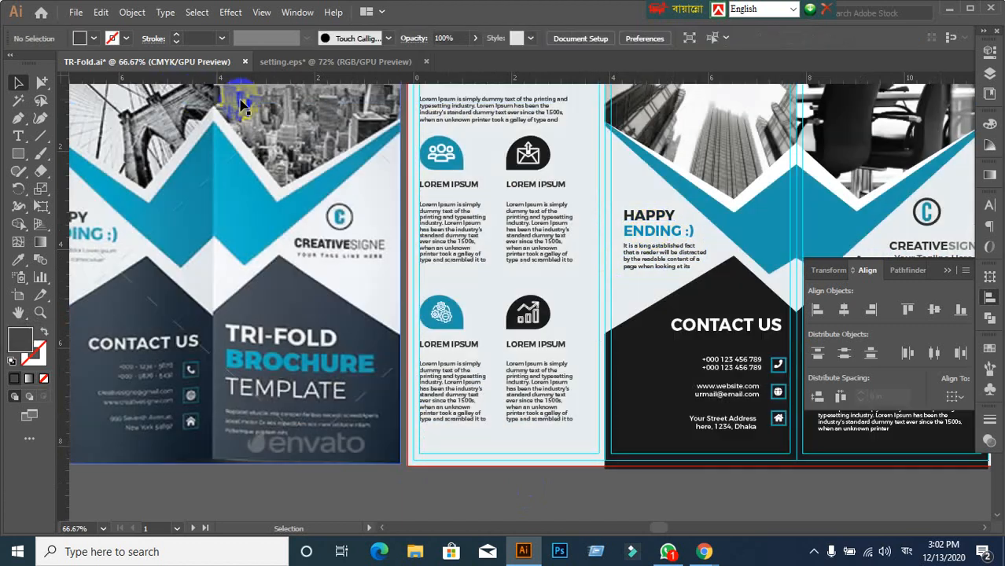
{"action": "left_click", "coordinate": [690, 246]}
{"action": "left_click_drag", "start_coordinate": [680, 230], "coordinate": [666, 232]}
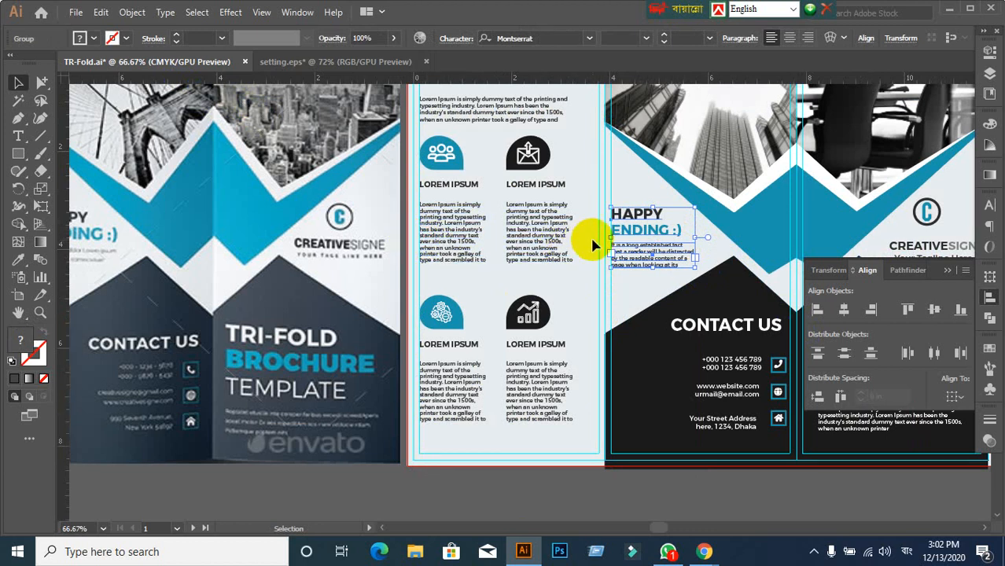
{"action": "key", "text": "ctrl+z"}
{"action": "key", "text": "ctrl+z"}
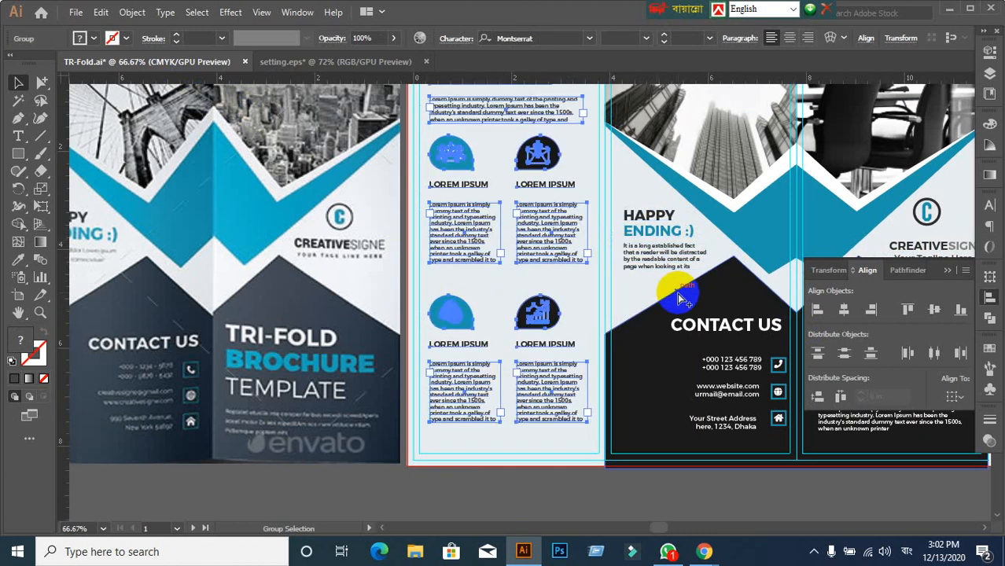
{"action": "left_click", "coordinate": [616, 503]}
{"action": "scroll", "coordinate": [417, 224], "scroll_direction": "up", "scroll_amount": 2}
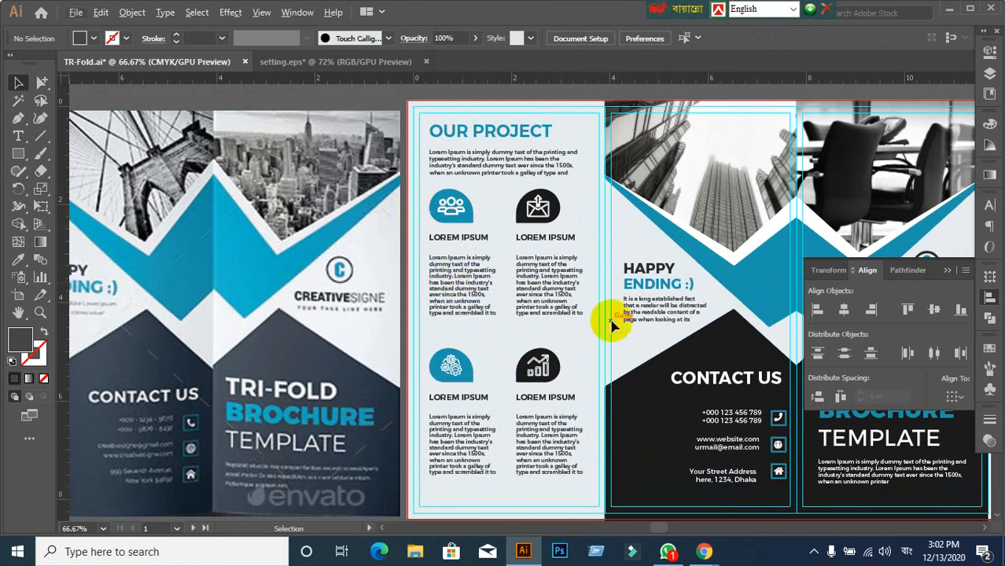
- Draw a small dark rectangle beside the first blue icon
{"action": "scroll", "coordinate": [424, 213], "scroll_direction": "up", "scroll_amount": 1}
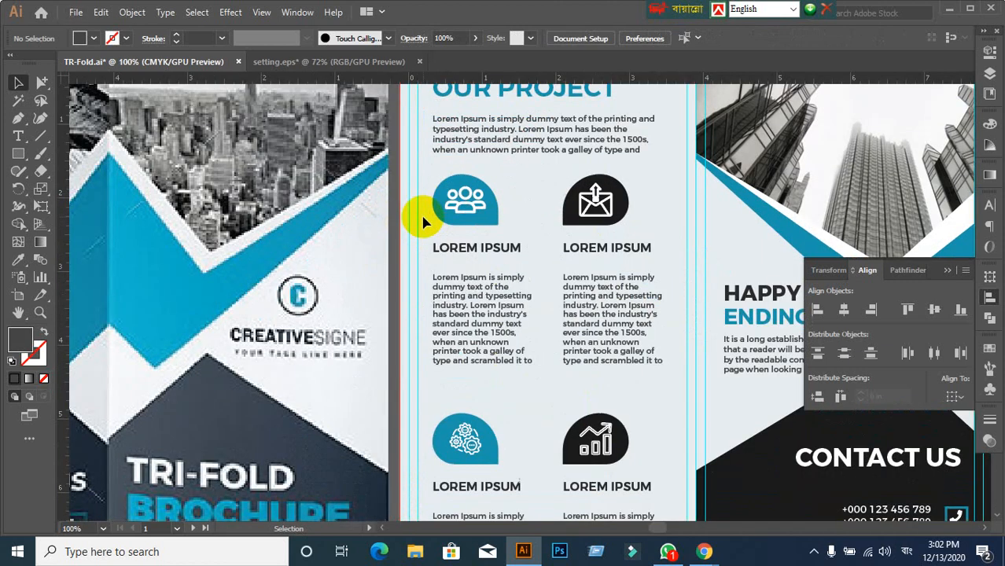
{"action": "scroll", "coordinate": [356, 211], "scroll_direction": "up", "scroll_amount": 1}
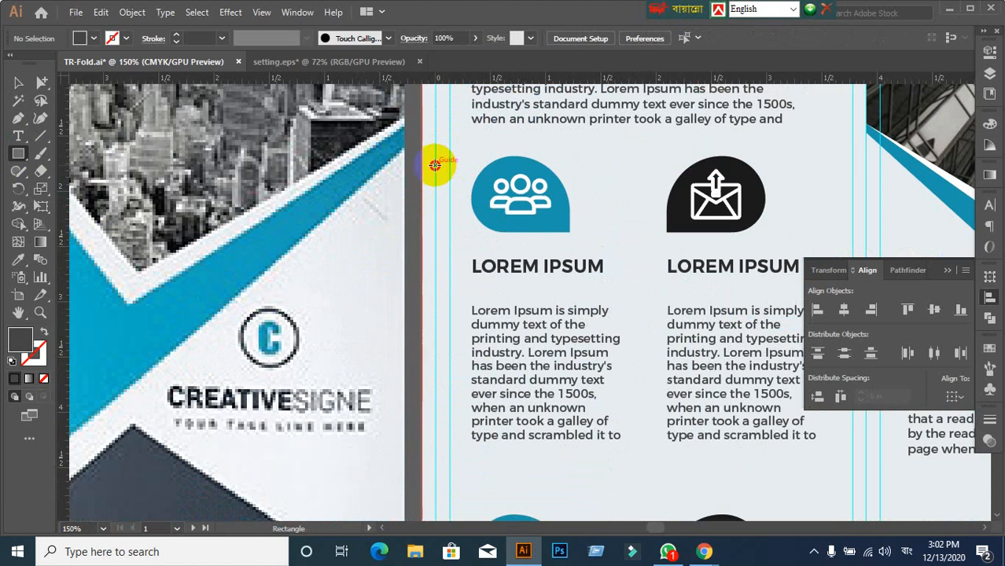
{"action": "left_click_drag", "start_coordinate": [435, 165], "coordinate": [466, 235]}
{"action": "scroll", "coordinate": [539, 324], "scroll_direction": "down", "scroll_amount": 2}
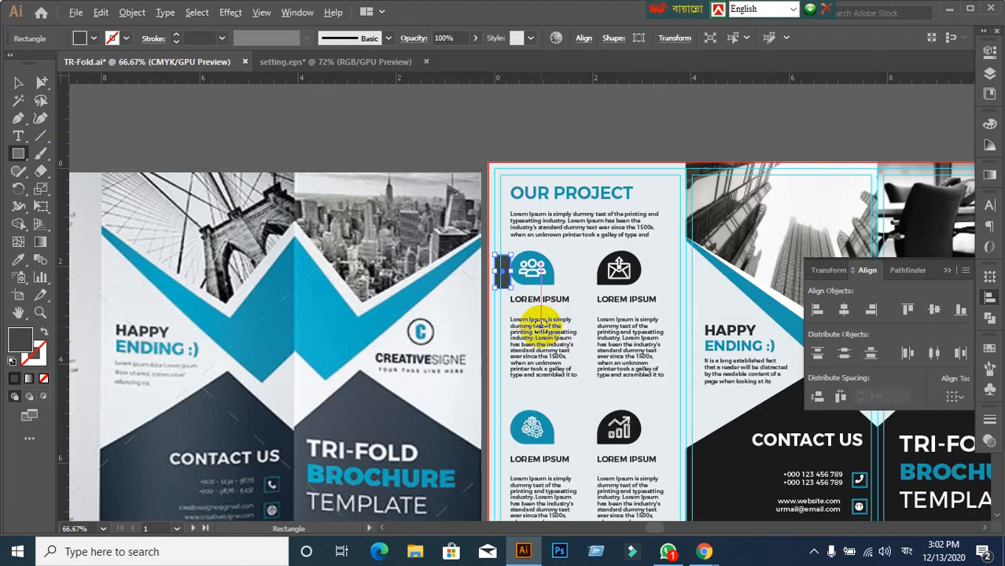
- Move the dark rectangle to the left edge of the HAPPY ENDING text
{"action": "left_click", "coordinate": [13, 135]}
{"action": "left_click", "coordinate": [14, 83]}
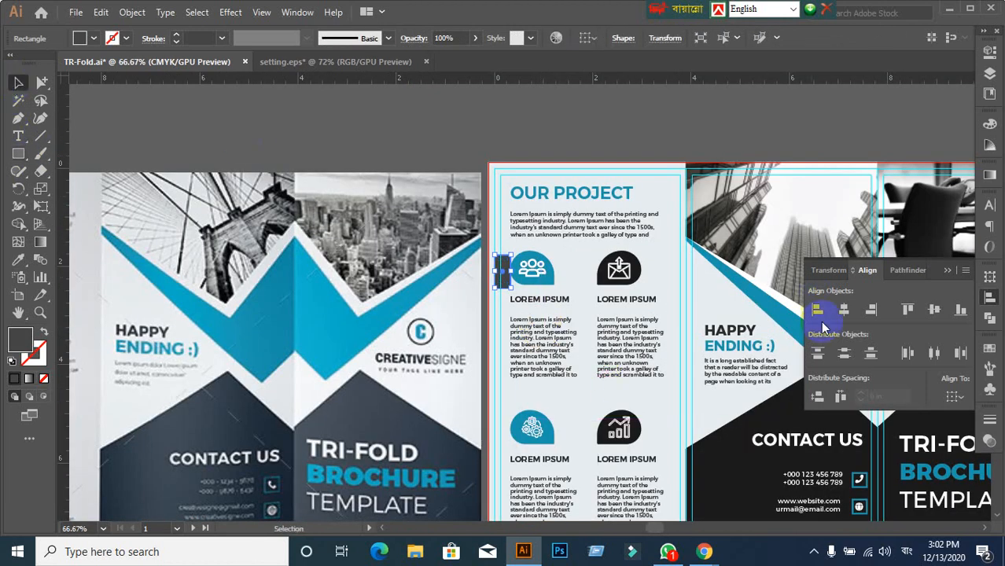
{"action": "left_click_drag", "start_coordinate": [712, 297], "coordinate": [541, 204]}
{"action": "scroll", "coordinate": [404, 194], "scroll_direction": "up", "scroll_amount": 1}
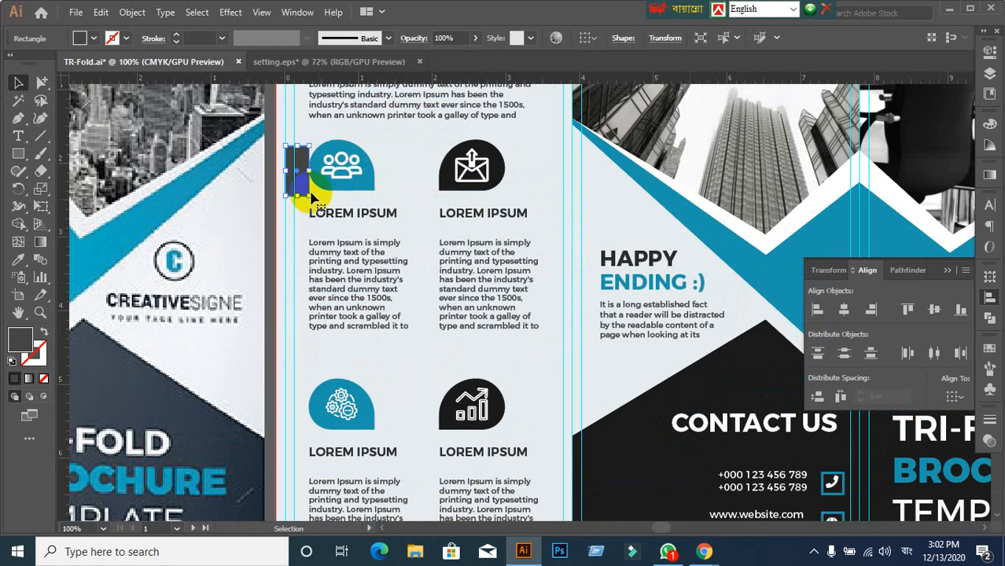
{"action": "left_click_drag", "start_coordinate": [297, 168], "coordinate": [521, 292]}
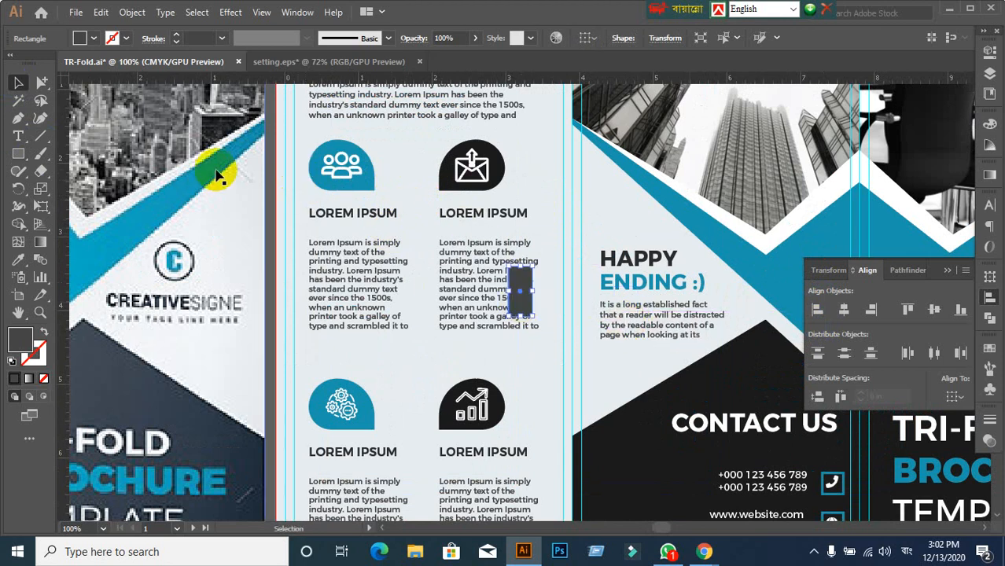
{"action": "key", "text": "ctrl+z"}
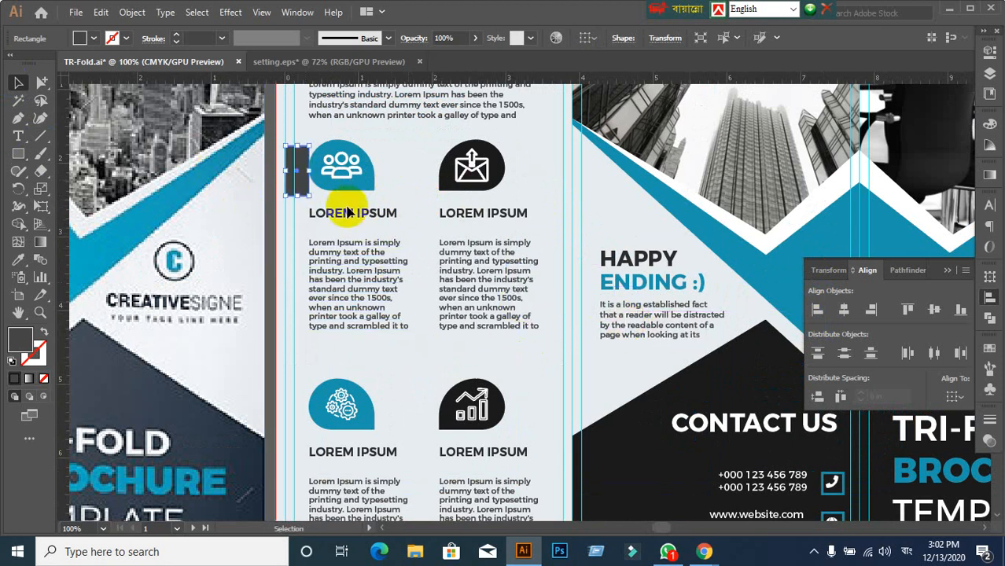
{"action": "scroll", "coordinate": [300, 161], "scroll_direction": "up", "scroll_amount": 1}
{"action": "scroll", "coordinate": [301, 147], "scroll_direction": "up", "scroll_amount": 4}
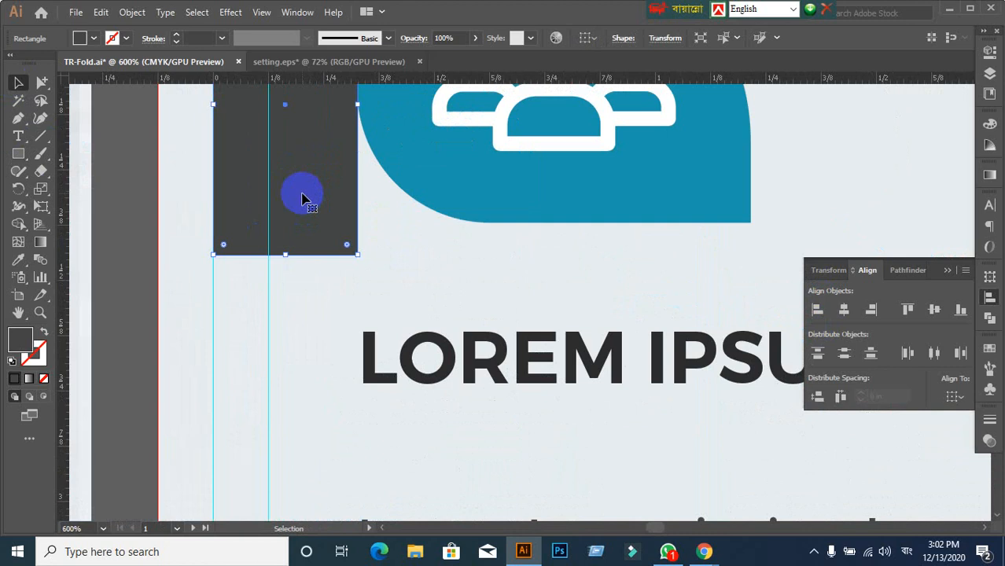
{"action": "scroll", "coordinate": [305, 198], "scroll_direction": "down", "scroll_amount": 6}
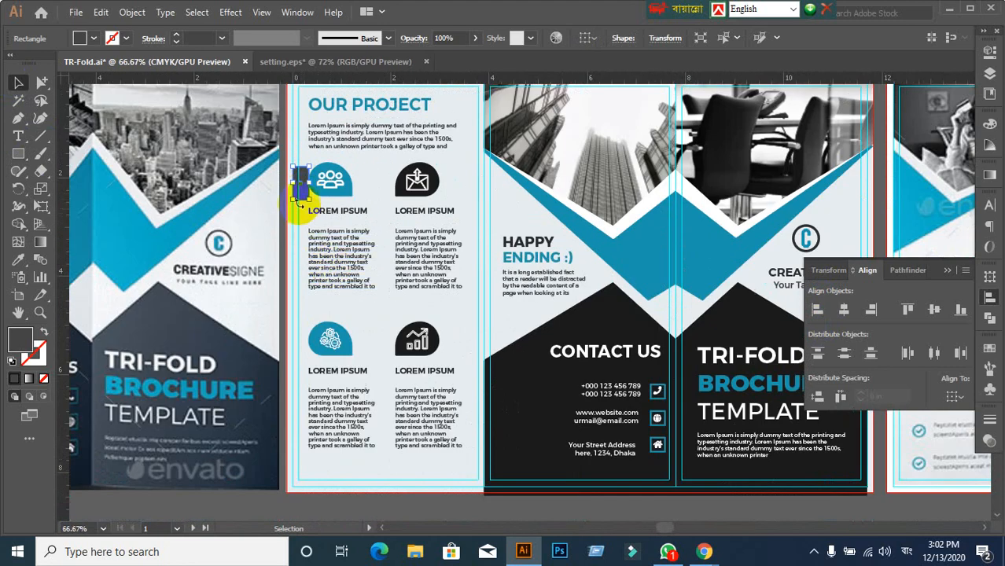
{"action": "left_click_drag", "start_coordinate": [305, 188], "coordinate": [508, 276]}
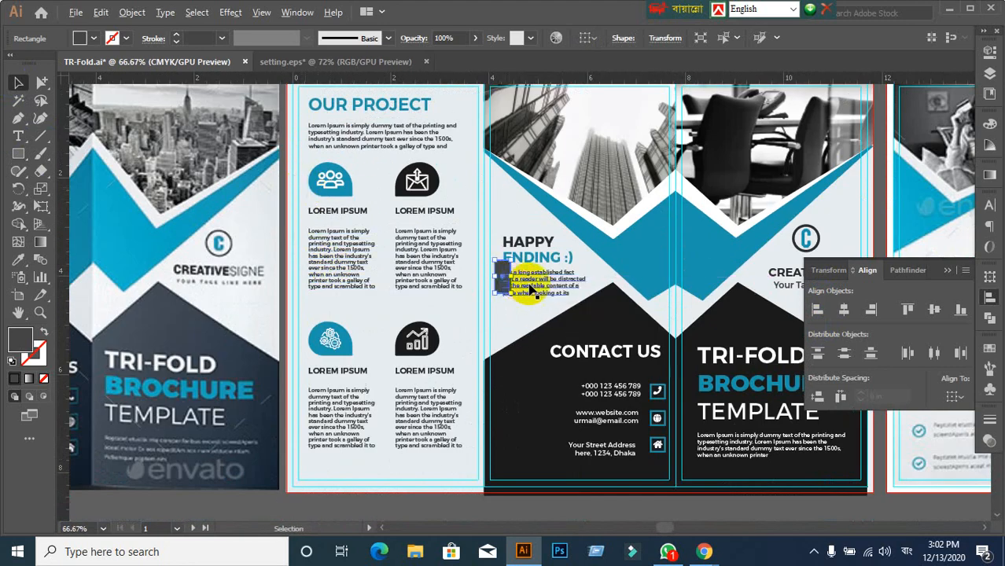
- Move the dark rectangle up beside the HAPPY ENDING headline
{"action": "scroll", "coordinate": [508, 276], "scroll_direction": "up", "scroll_amount": 2}
{"action": "scroll", "coordinate": [530, 289], "scroll_direction": "up", "scroll_amount": 1}
{"action": "scroll", "coordinate": [478, 252], "scroll_direction": "up", "scroll_amount": 1}
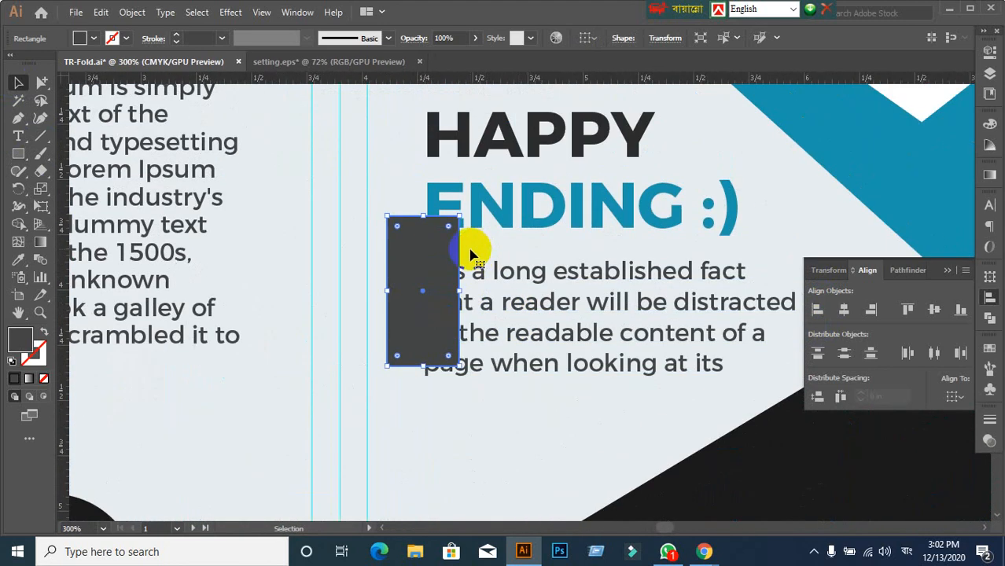
{"action": "left_click", "coordinate": [417, 254]}
{"action": "left_click_drag", "start_coordinate": [417, 253], "coordinate": [375, 137]}
- Nudge the HAPPY ENDING text until its left edge meets the rectangle's right side
{"action": "left_click_drag", "start_coordinate": [448, 135], "coordinate": [448, 145]}
{"action": "scroll", "coordinate": [453, 149], "scroll_direction": "up", "scroll_amount": 2}
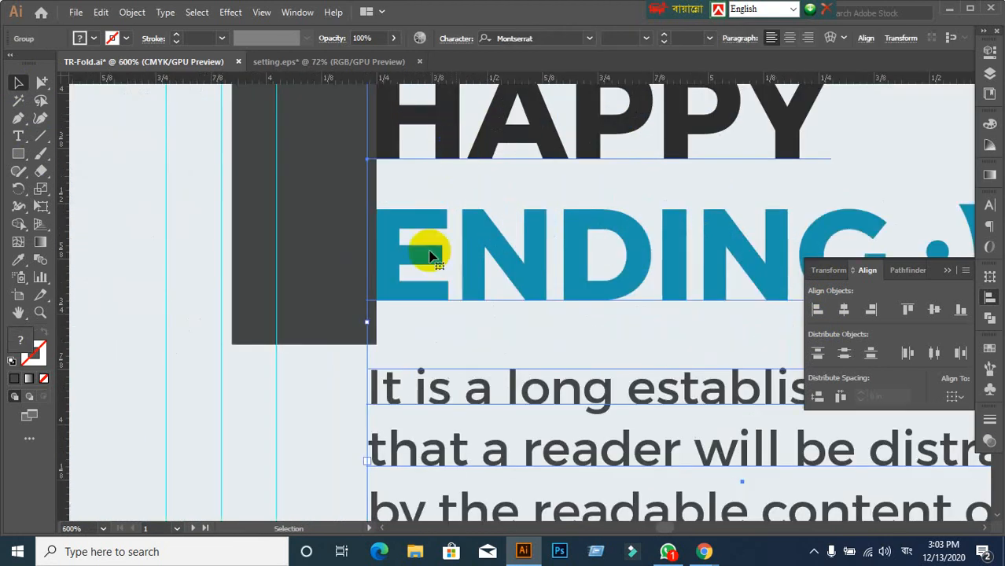
{"action": "mouse_move", "coordinate": [391, 249]}
{"action": "left_mouse_down"}
{"action": "mouse_move", "coordinate": [404, 258]}
{"action": "mouse_move", "coordinate": [385, 259]}
{"action": "left_mouse_up"}
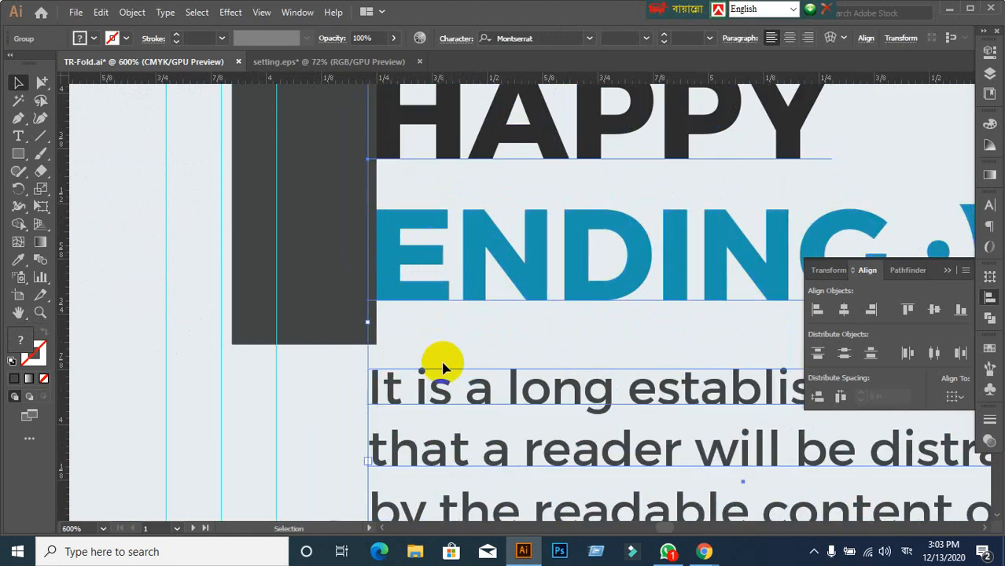
{"action": "left_click", "coordinate": [336, 326]}
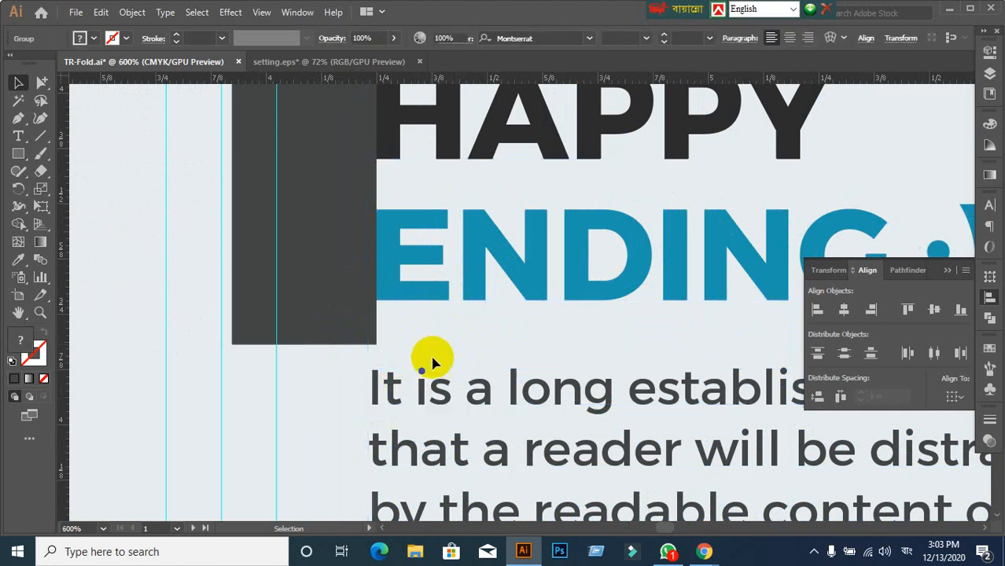
{"action": "left_click_drag", "start_coordinate": [378, 386], "coordinate": [376, 347]}
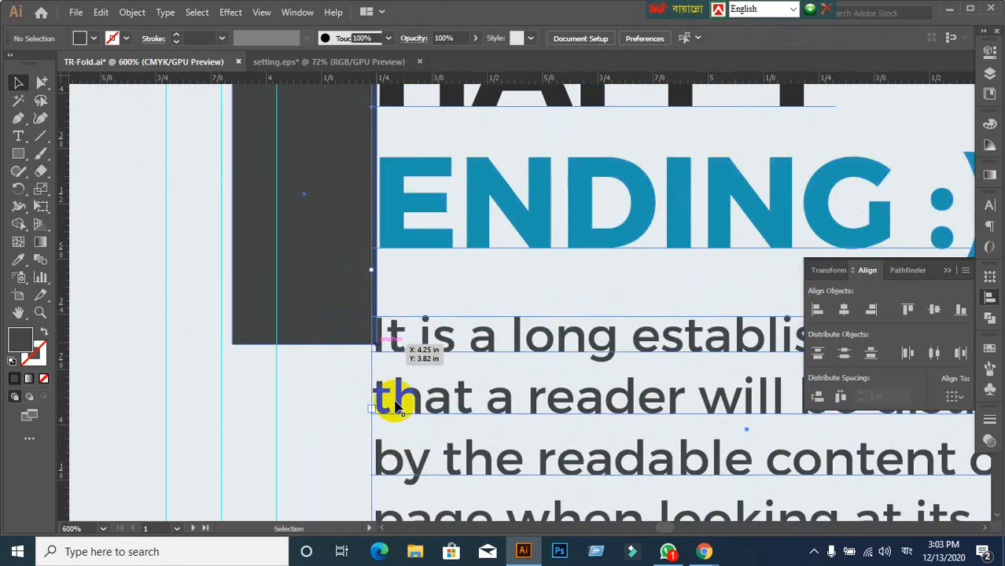
{"action": "scroll", "coordinate": [377, 368], "scroll_direction": "up", "scroll_amount": 2}
{"action": "scroll", "coordinate": [395, 320], "scroll_direction": "up", "scroll_amount": 3}
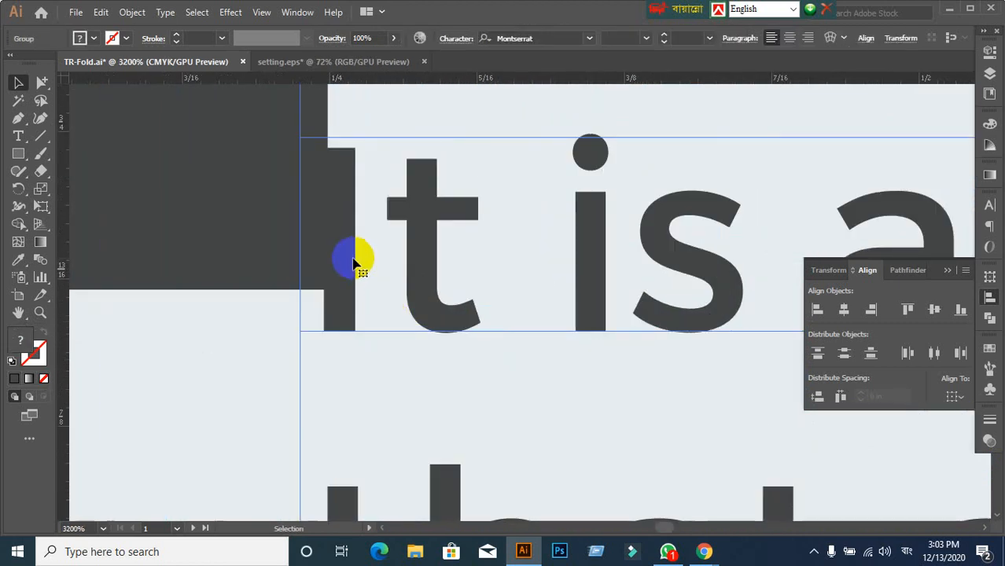
{"action": "mouse_move", "coordinate": [344, 262]}
{"action": "left_mouse_down"}
{"action": "mouse_move", "coordinate": [368, 263]}
{"action": "mouse_move", "coordinate": [348, 269]}
{"action": "left_mouse_up"}
{"action": "scroll", "coordinate": [437, 375], "scroll_direction": "down", "scroll_amount": 5}
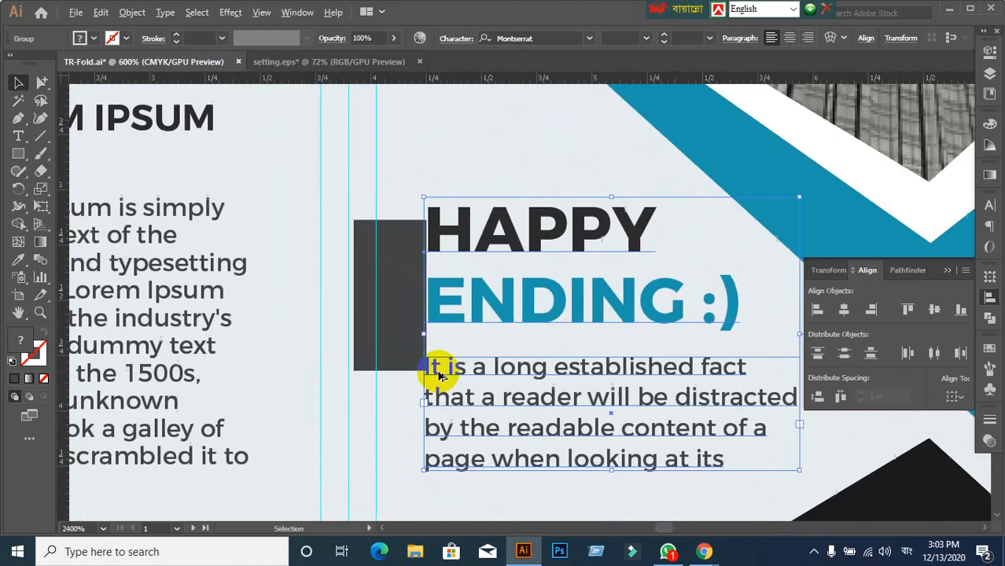
{"action": "left_click", "coordinate": [397, 292]}
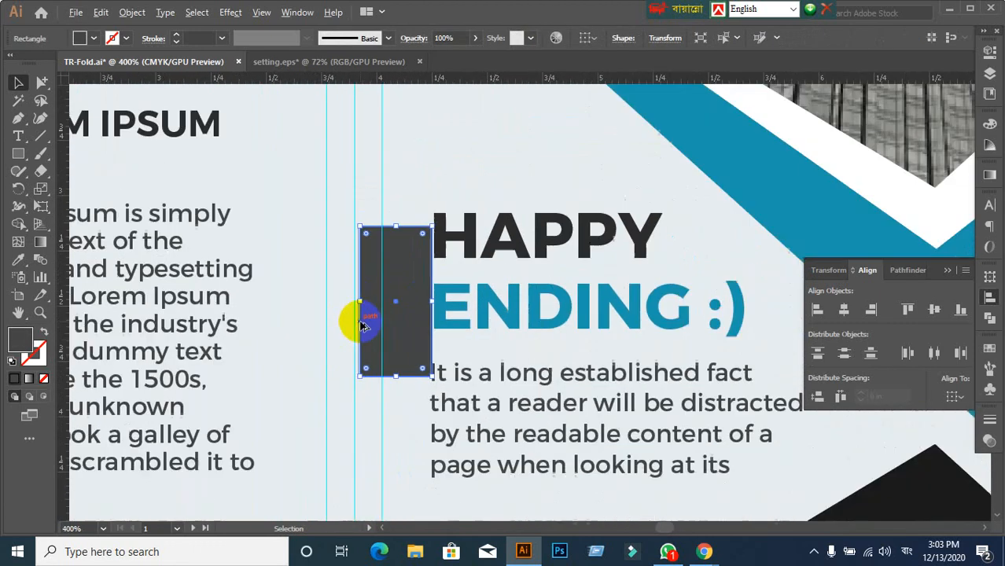
- Snap the spacer rectangle's left edge to the guide
{"action": "scroll", "coordinate": [360, 326], "scroll_direction": "down", "scroll_amount": 2}
{"action": "scroll", "coordinate": [360, 346], "scroll_direction": "down", "scroll_amount": 2}
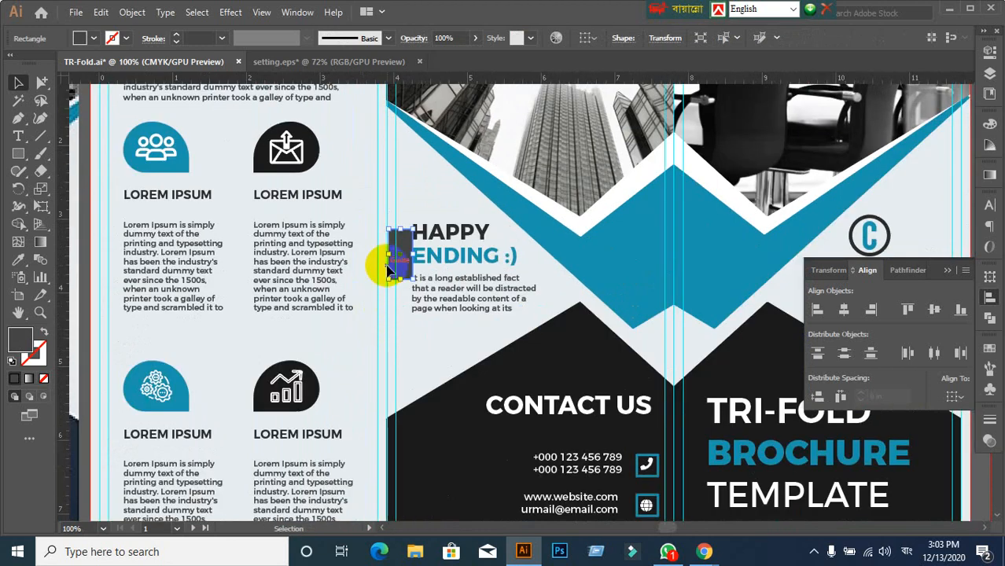
{"action": "scroll", "coordinate": [392, 271], "scroll_direction": "up", "scroll_amount": 4}
{"action": "left_click_drag", "start_coordinate": [401, 231], "coordinate": [431, 375]}
{"action": "scroll", "coordinate": [476, 345], "scroll_direction": "down", "scroll_amount": 3}
{"action": "left_click_drag", "start_coordinate": [476, 297], "coordinate": [532, 360]}
{"action": "key", "text": "ctrl+z"}
{"action": "scroll", "coordinate": [453, 371], "scroll_direction": "up", "scroll_amount": 3}
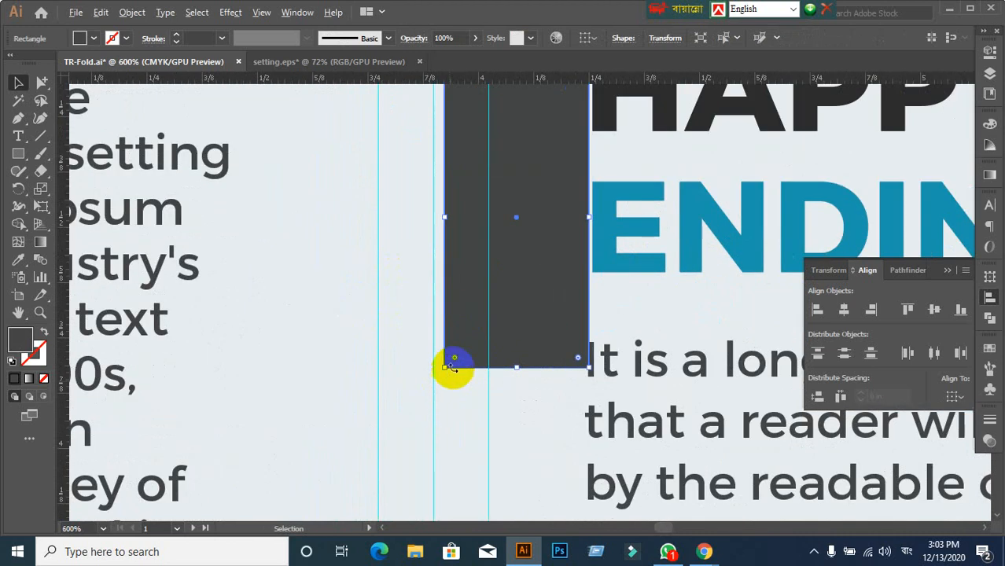
{"action": "left_click_drag", "start_coordinate": [434, 319], "coordinate": [435, 468]}
{"action": "left_click_drag", "start_coordinate": [543, 332], "coordinate": [520, 334]}
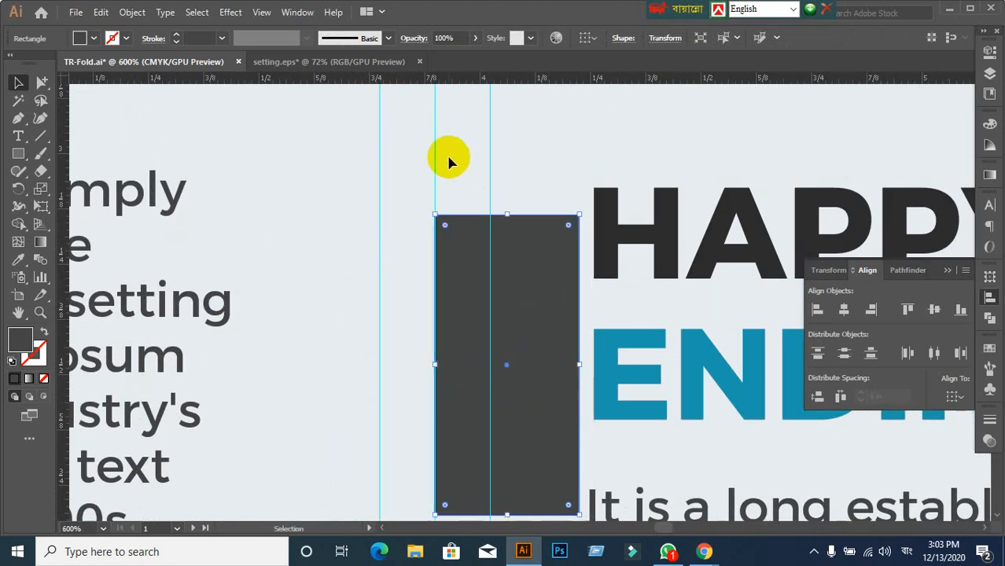
{"action": "left_click", "coordinate": [561, 149]}
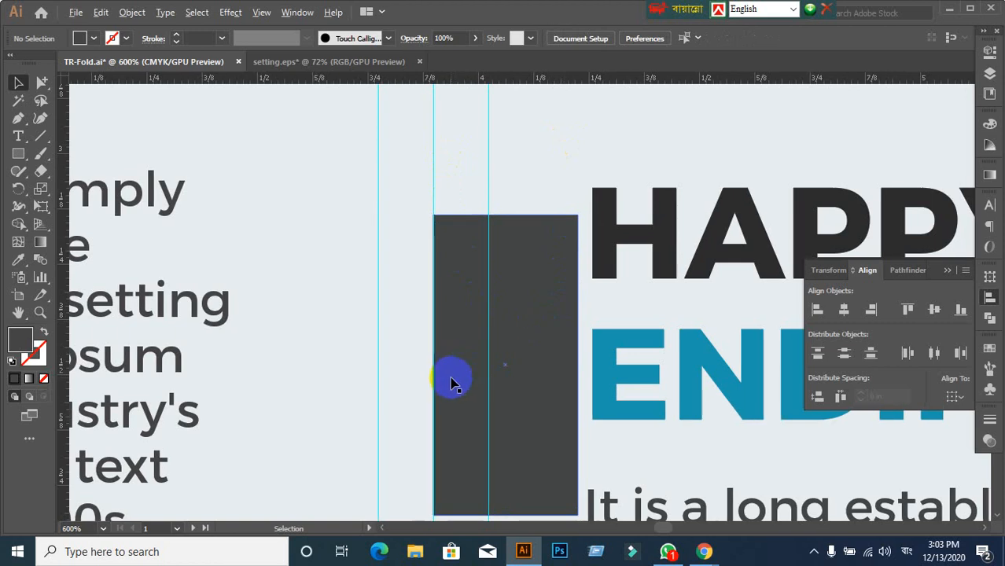
- Nudge the HAPPY ENDING text group up and left against the rectangle
{"action": "scroll", "coordinate": [450, 381], "scroll_direction": "up", "scroll_amount": 3}
{"action": "scroll", "coordinate": [444, 311], "scroll_direction": "down", "scroll_amount": 6}
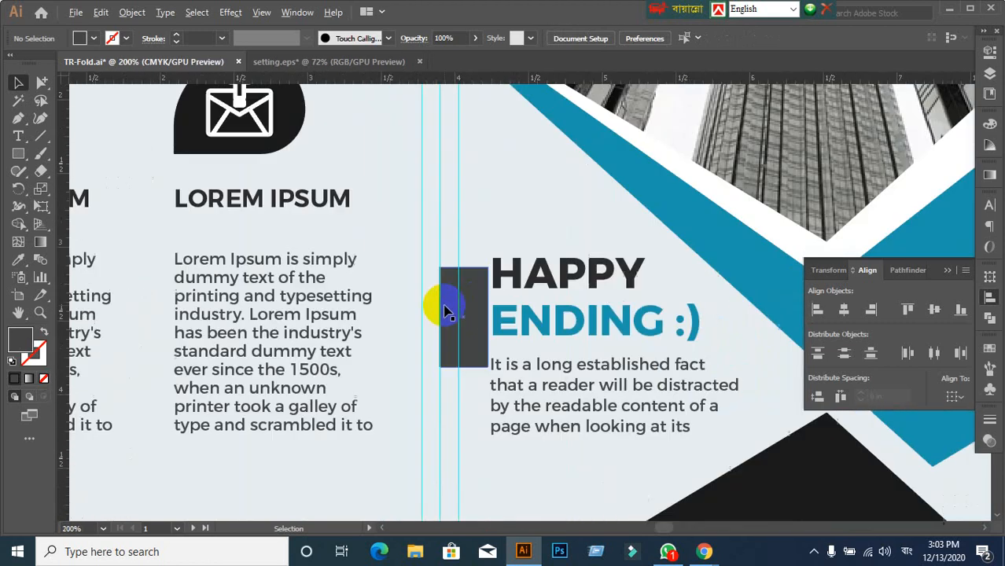
{"action": "mouse_move", "coordinate": [519, 284]}
{"action": "left_mouse_down"}
{"action": "mouse_move", "coordinate": [512, 289]}
{"action": "mouse_move", "coordinate": [516, 275]}
{"action": "left_mouse_up"}
{"action": "scroll", "coordinate": [518, 423], "scroll_direction": "up", "scroll_amount": 2}
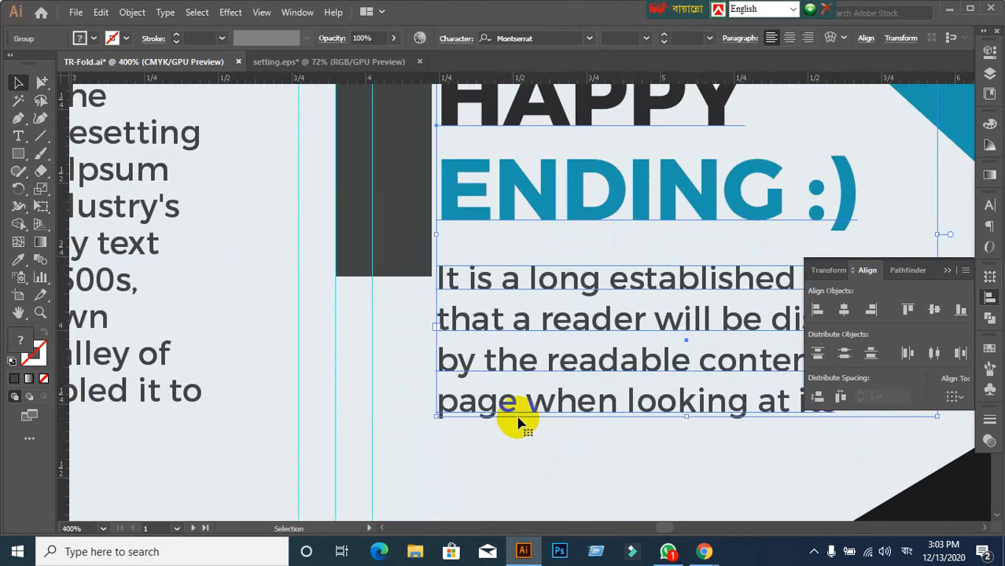
{"action": "left_click_drag", "start_coordinate": [472, 214], "coordinate": [465, 210]}
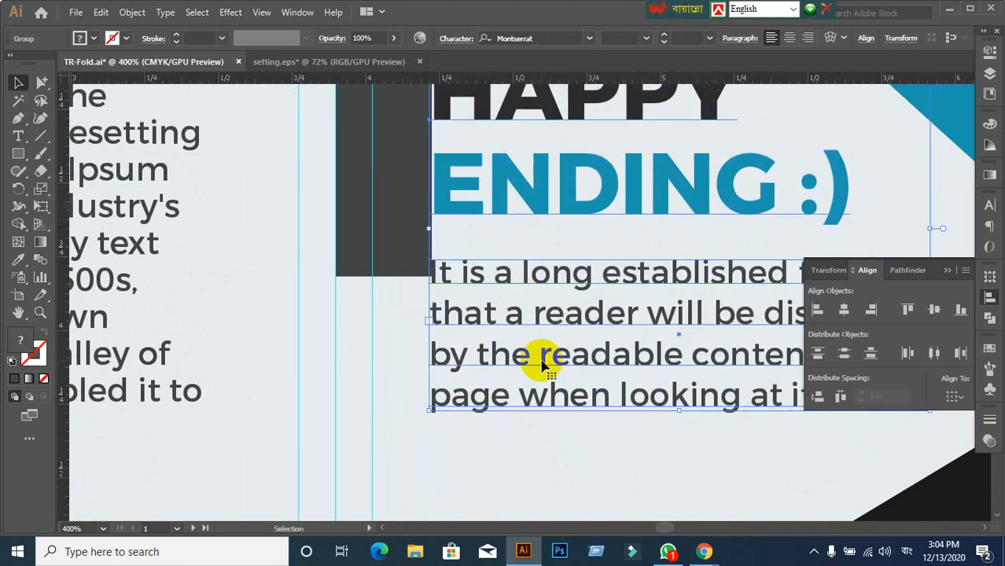
{"action": "scroll", "coordinate": [541, 359], "scroll_direction": "down", "scroll_amount": 3}
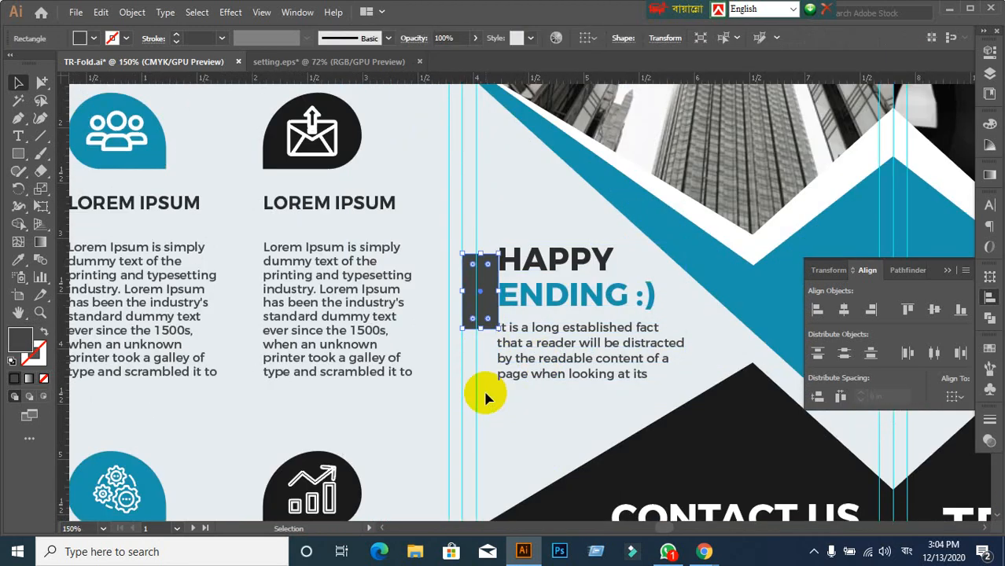
{"action": "left_click", "coordinate": [483, 388]}
{"action": "scroll", "coordinate": [485, 393], "scroll_direction": "down", "scroll_amount": 1}
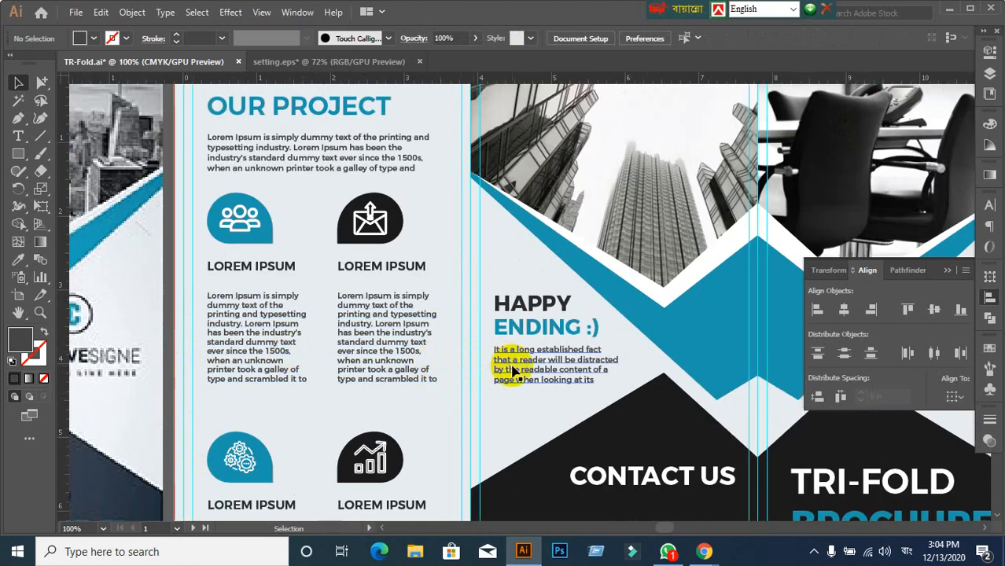
{"action": "scroll", "coordinate": [511, 393], "scroll_direction": "down", "scroll_amount": 2}
{"action": "scroll", "coordinate": [511, 388], "scroll_direction": "up", "scroll_amount": 2}
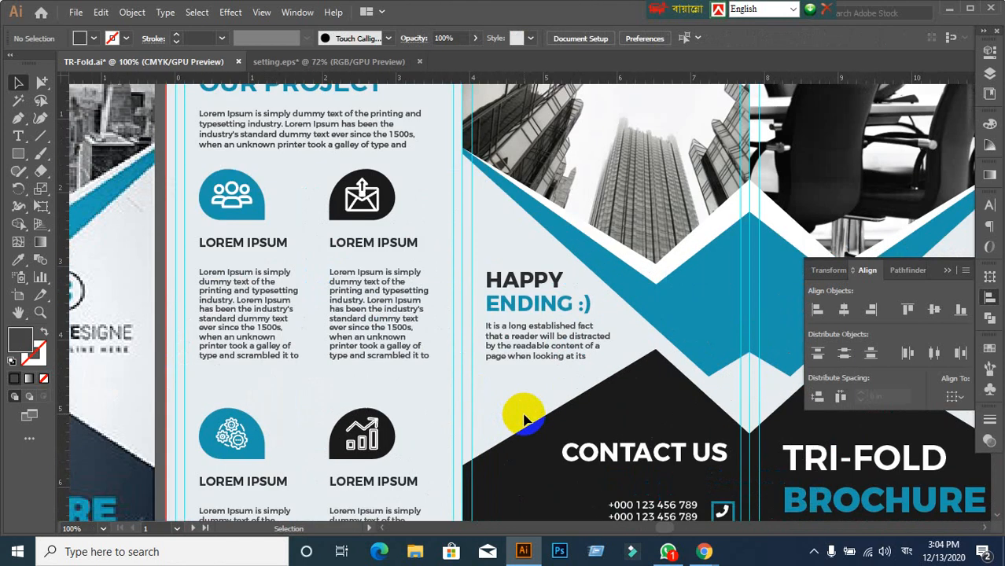
{"action": "scroll", "coordinate": [524, 419], "scroll_direction": "down", "scroll_amount": 2}
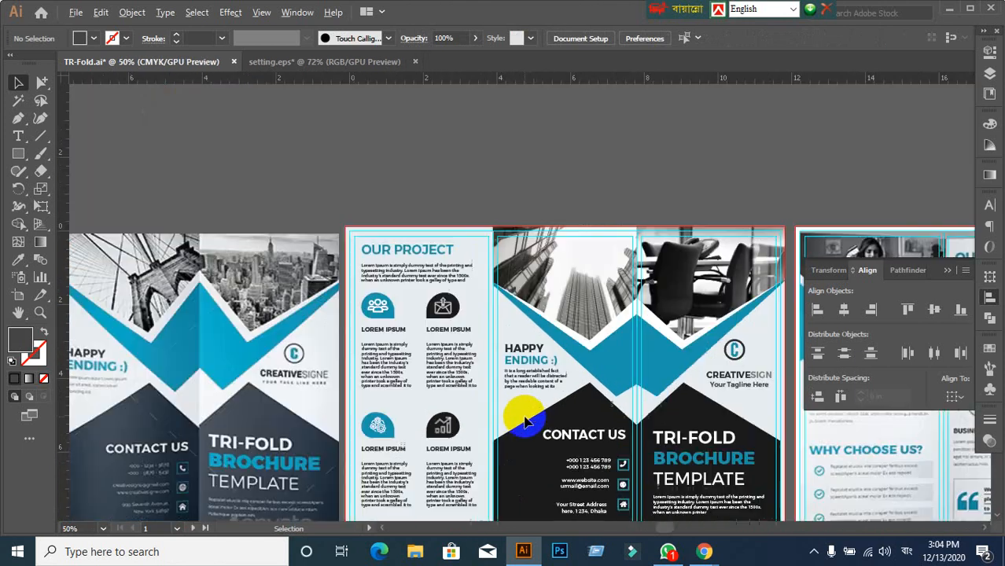
{"action": "left_click_drag", "start_coordinate": [314, 444], "coordinate": [416, 382]}
{"action": "scroll", "coordinate": [629, 403], "scroll_direction": "up", "scroll_amount": 1}
{"action": "left_click", "coordinate": [629, 307]}
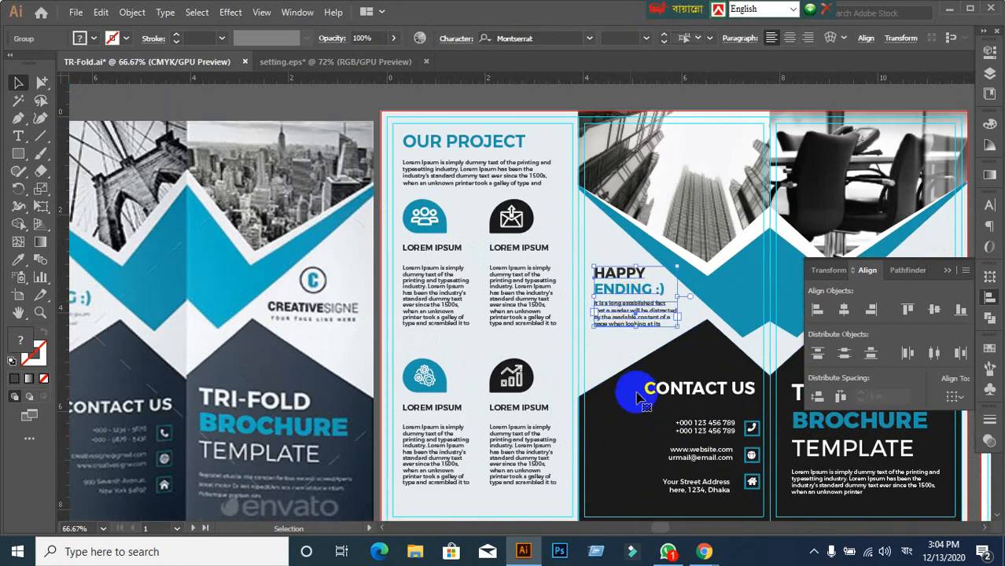
{"action": "scroll", "coordinate": [638, 399], "scroll_direction": "up", "scroll_amount": 1}
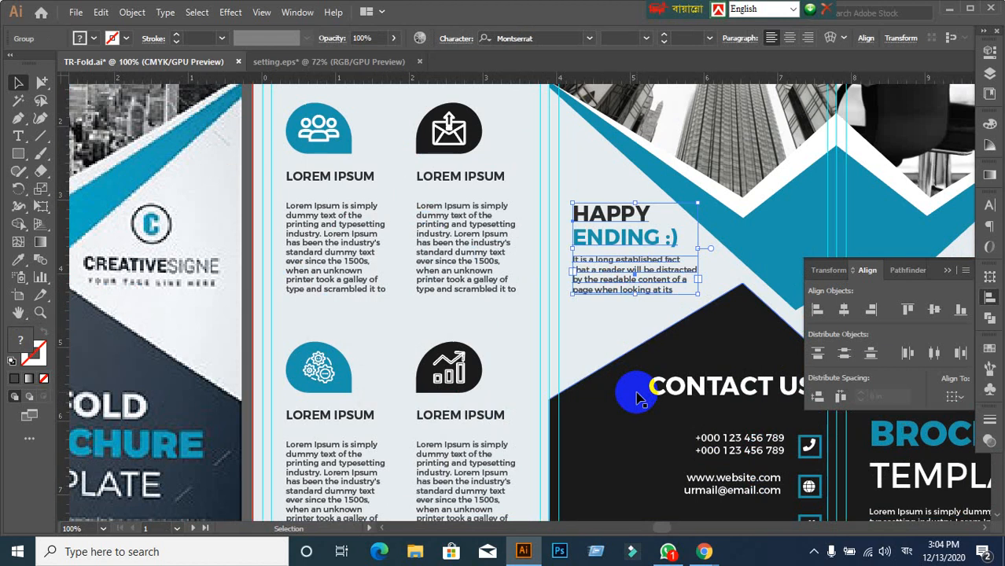
{"action": "scroll", "coordinate": [638, 399], "scroll_direction": "down", "scroll_amount": 2}
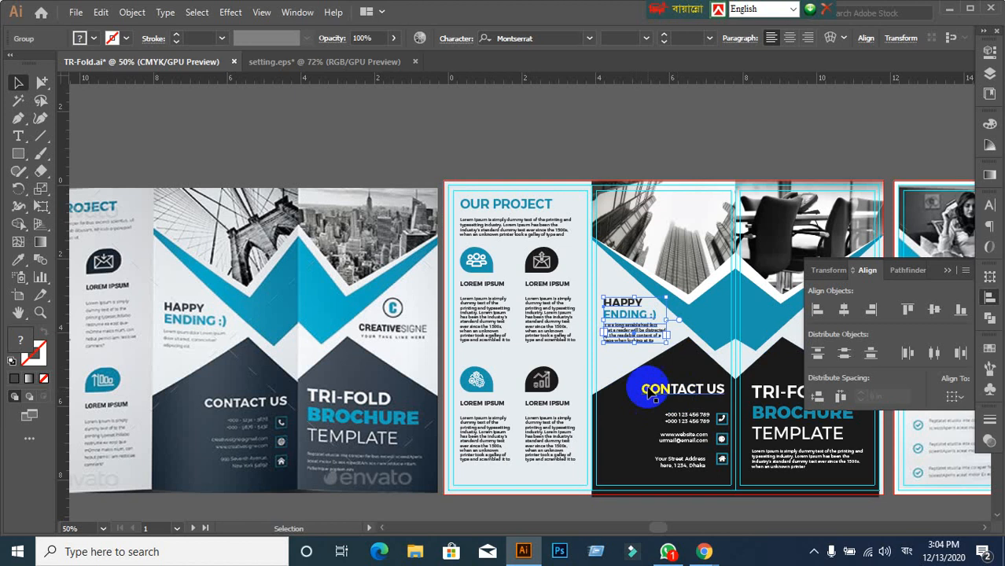
{"action": "left_click", "coordinate": [633, 212]}
{"action": "scroll", "coordinate": [612, 391], "scroll_direction": "up", "scroll_amount": 1}
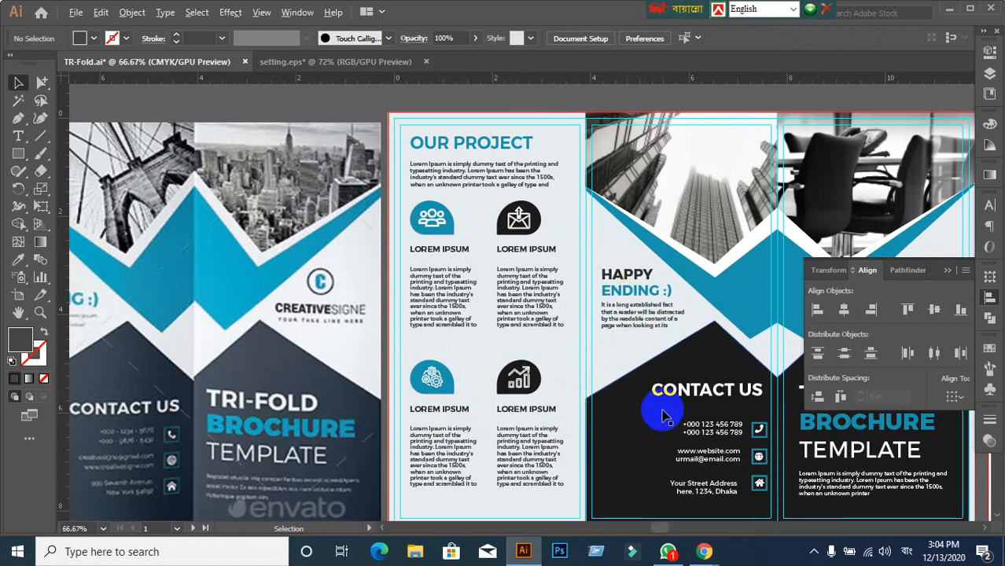
{"action": "scroll", "coordinate": [663, 410], "scroll_direction": "down", "scroll_amount": 1}
{"action": "left_click_drag", "start_coordinate": [648, 435], "coordinate": [597, 298]}
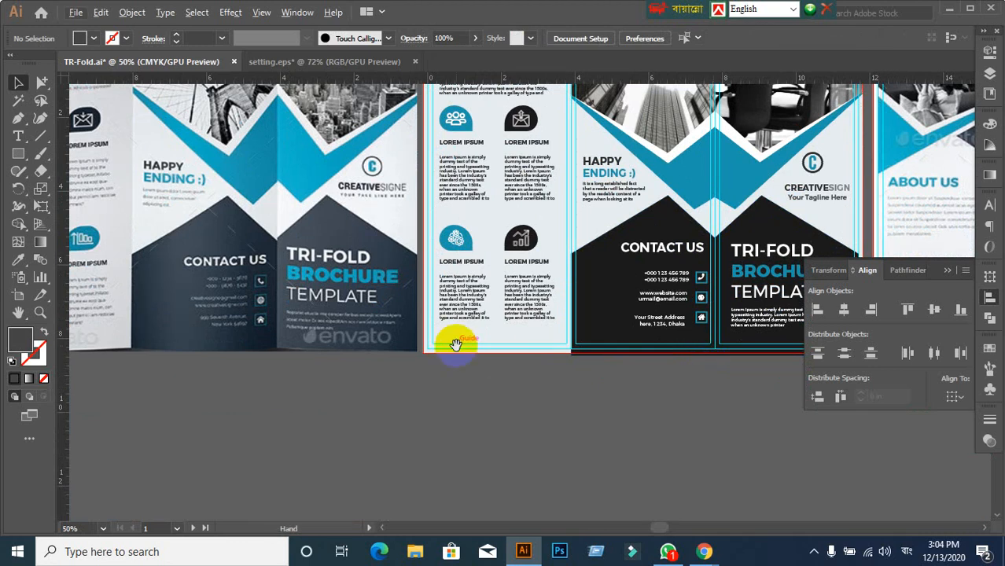
{"action": "left_click_drag", "start_coordinate": [455, 341], "coordinate": [596, 354]}
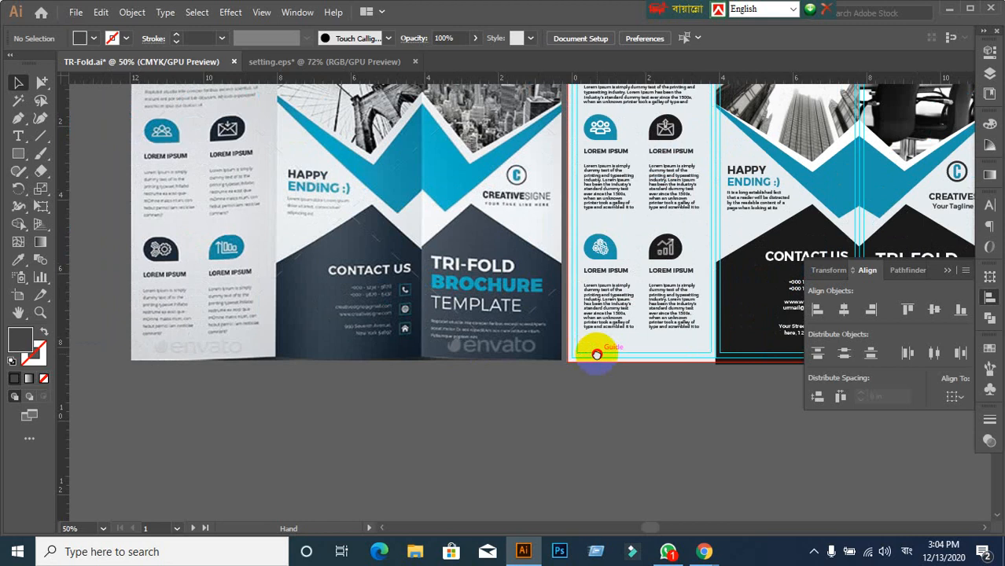
{"action": "left_click_drag", "start_coordinate": [595, 355], "coordinate": [426, 309]}
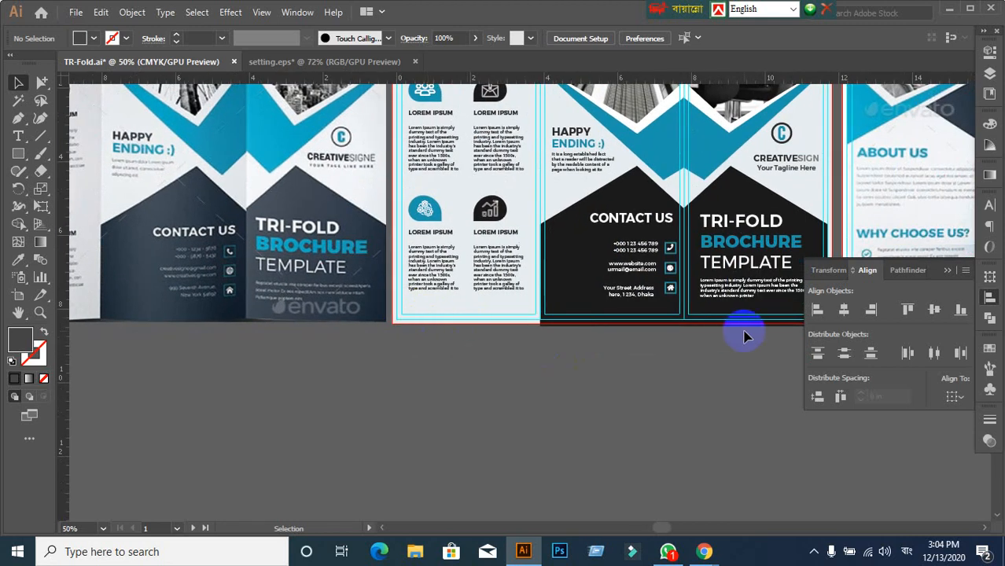
{"action": "scroll", "coordinate": [664, 248], "scroll_direction": "up", "scroll_amount": 1}
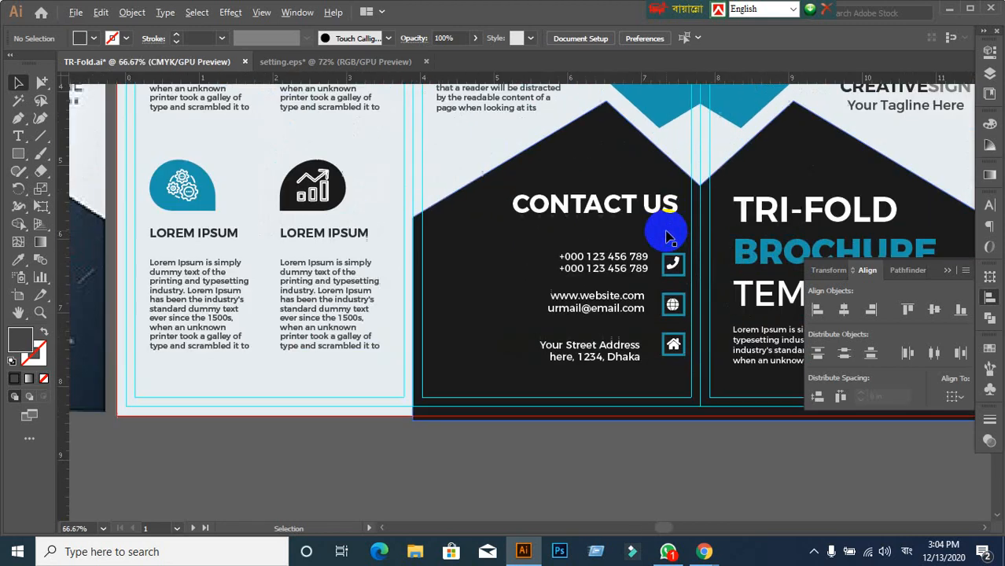
- Inspect the CONTACT US heading, phone icon and dark background, then deselect all
{"action": "left_click", "coordinate": [625, 212]}
{"action": "left_click", "coordinate": [672, 259]}
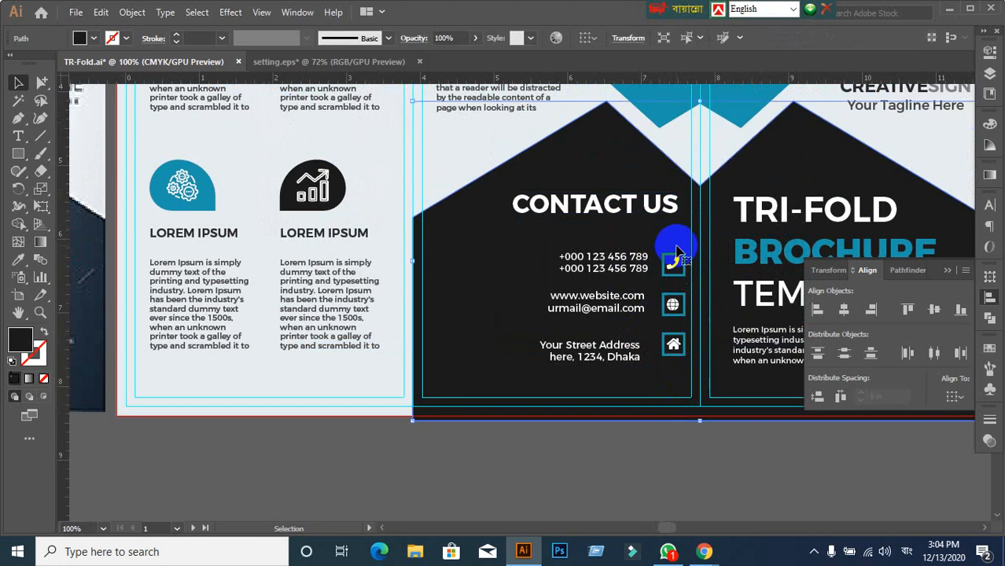
{"action": "scroll", "coordinate": [686, 393], "scroll_direction": "up", "scroll_amount": 2}
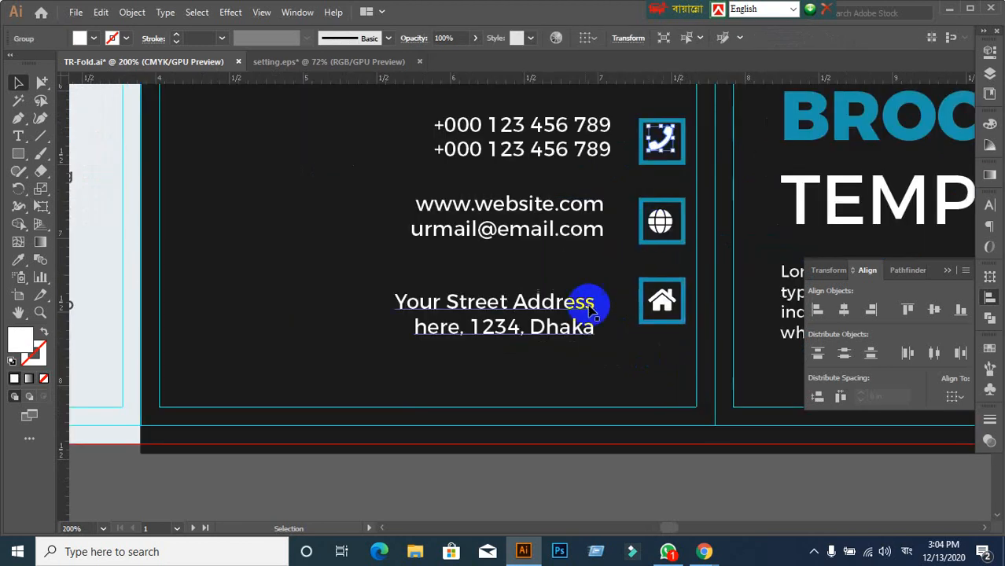
{"action": "left_click", "coordinate": [342, 375]}
{"action": "scroll", "coordinate": [366, 370], "scroll_direction": "down", "scroll_amount": 3}
{"action": "scroll", "coordinate": [372, 366], "scroll_direction": "up", "scroll_amount": 2}
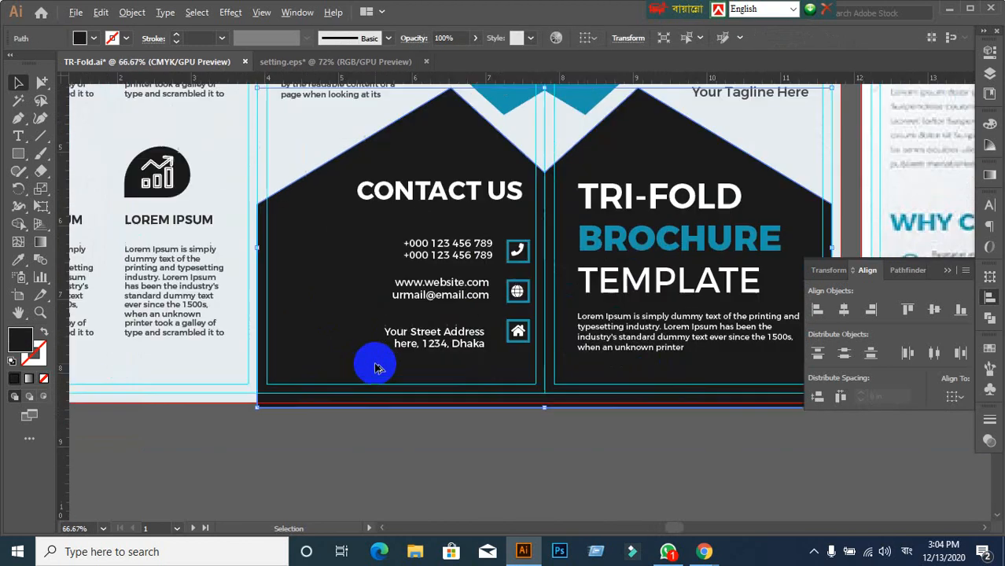
{"action": "key", "text": "ctrl+shift+a"}
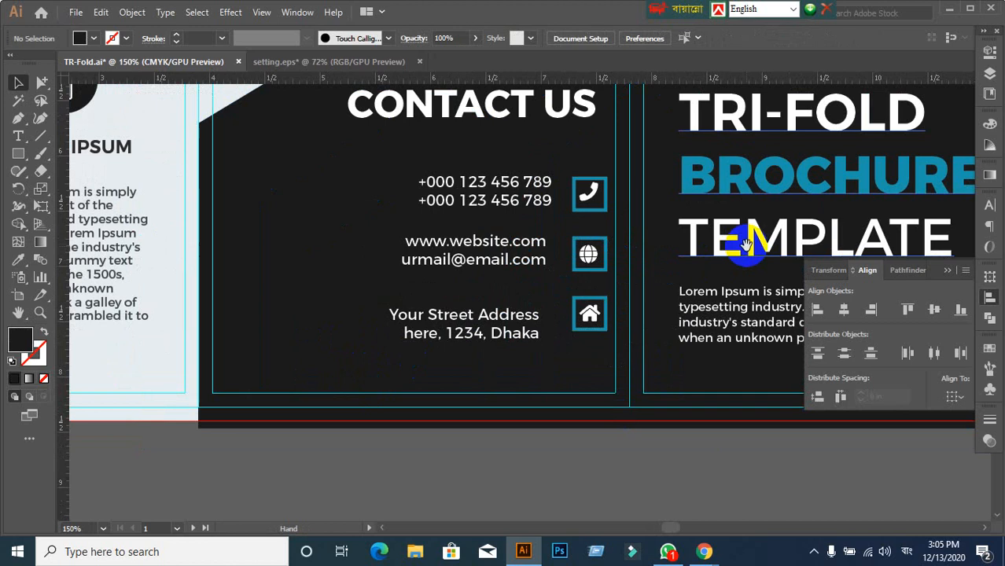
{"action": "left_click_drag", "start_coordinate": [640, 269], "coordinate": [578, 287]}
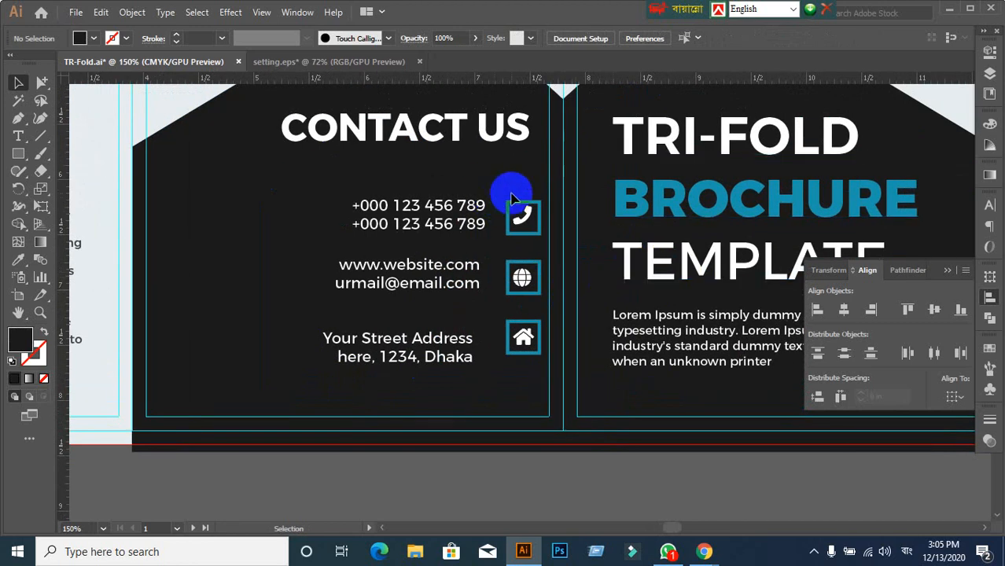
- Align the phone, globe and house icon groups into one centred column
{"action": "left_click", "coordinate": [529, 216]}
{"action": "scroll", "coordinate": [534, 215], "scroll_direction": "up", "scroll_amount": 1}
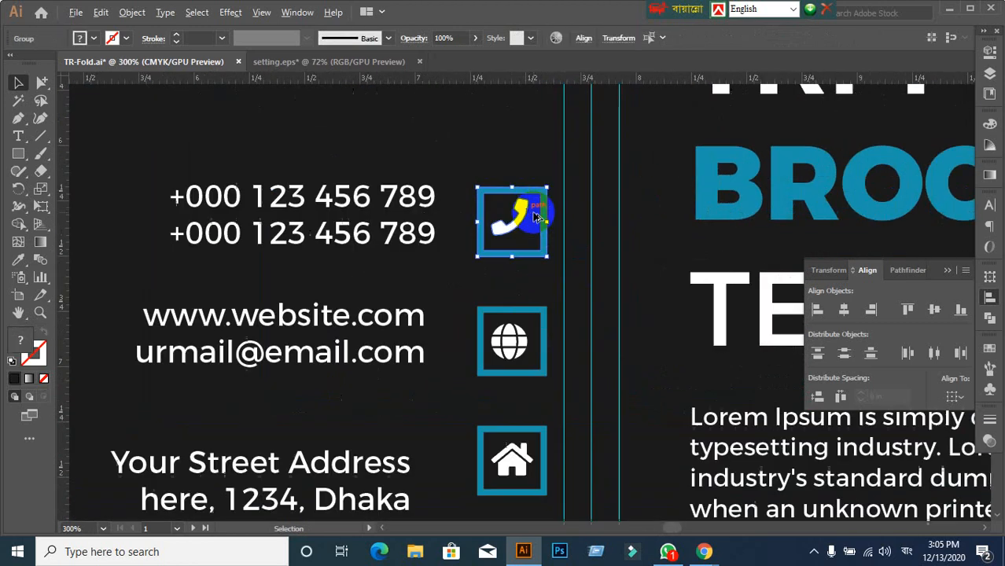
{"action": "left_click", "coordinate": [908, 308]}
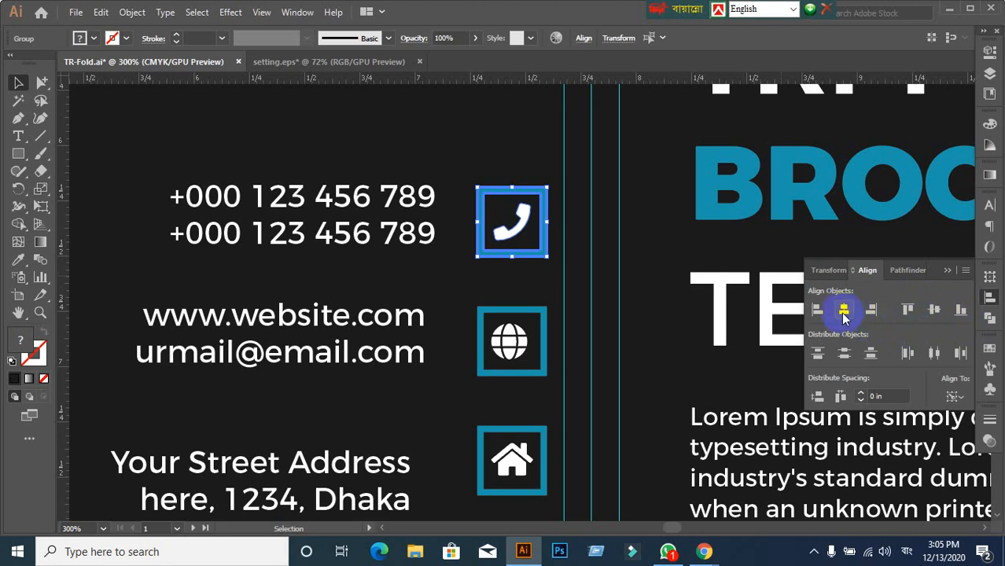
{"action": "left_click", "coordinate": [460, 294]}
{"action": "left_click_drag", "start_coordinate": [467, 294], "coordinate": [528, 375]}
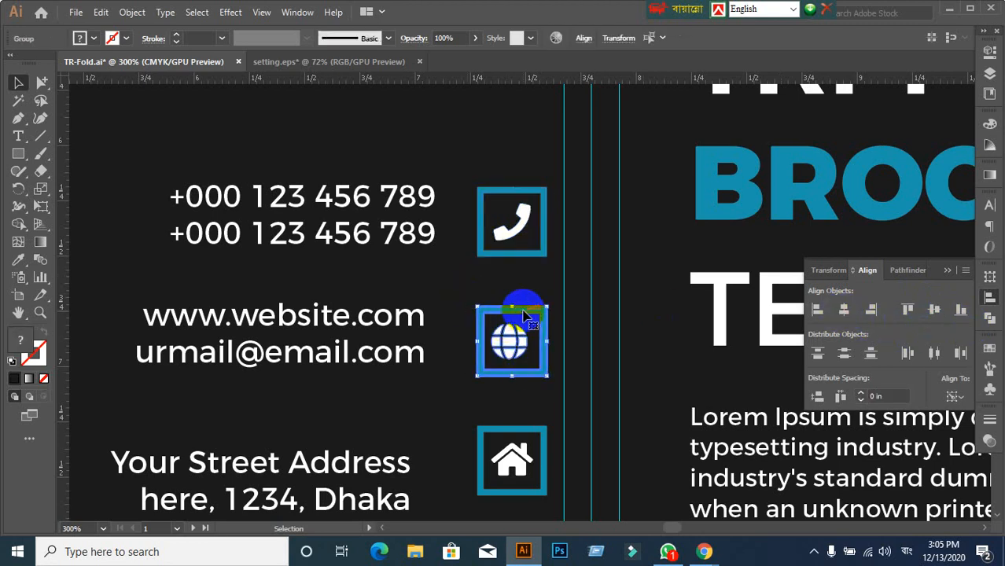
{"action": "left_click", "coordinate": [934, 351]}
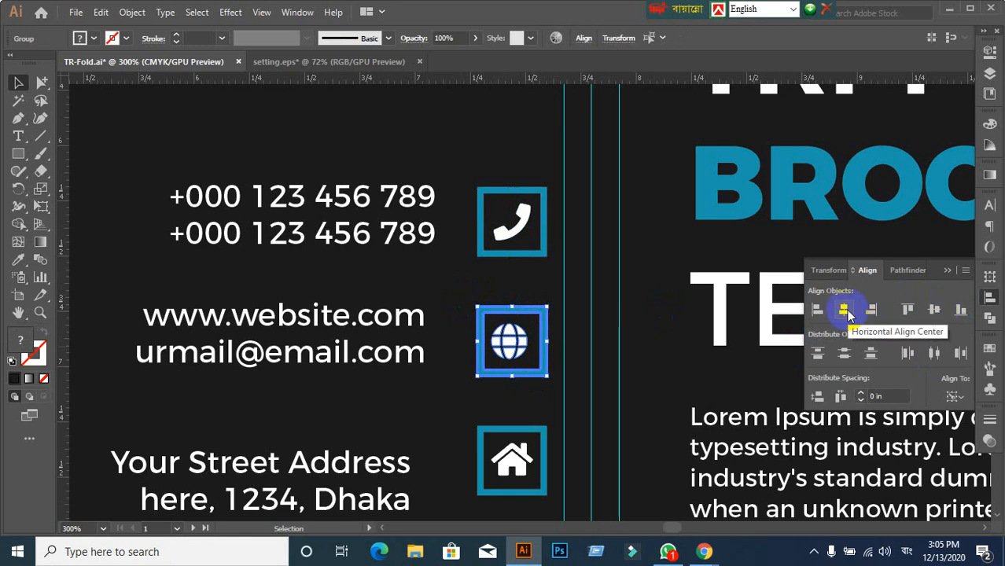
{"action": "left_click", "coordinate": [476, 326]}
{"action": "scroll", "coordinate": [491, 354], "scroll_direction": "down", "scroll_amount": 2}
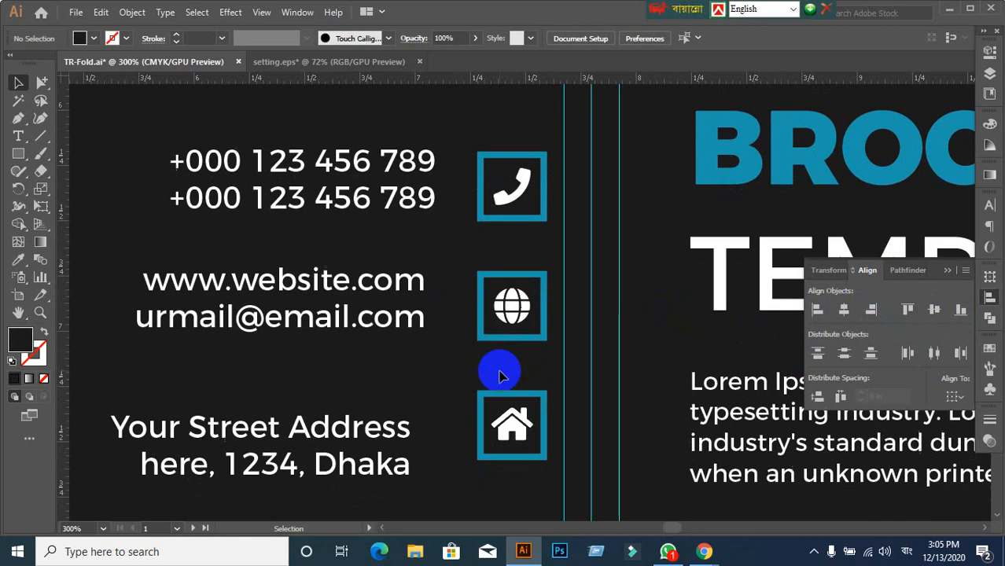
{"action": "left_click_drag", "start_coordinate": [448, 386], "coordinate": [545, 462]}
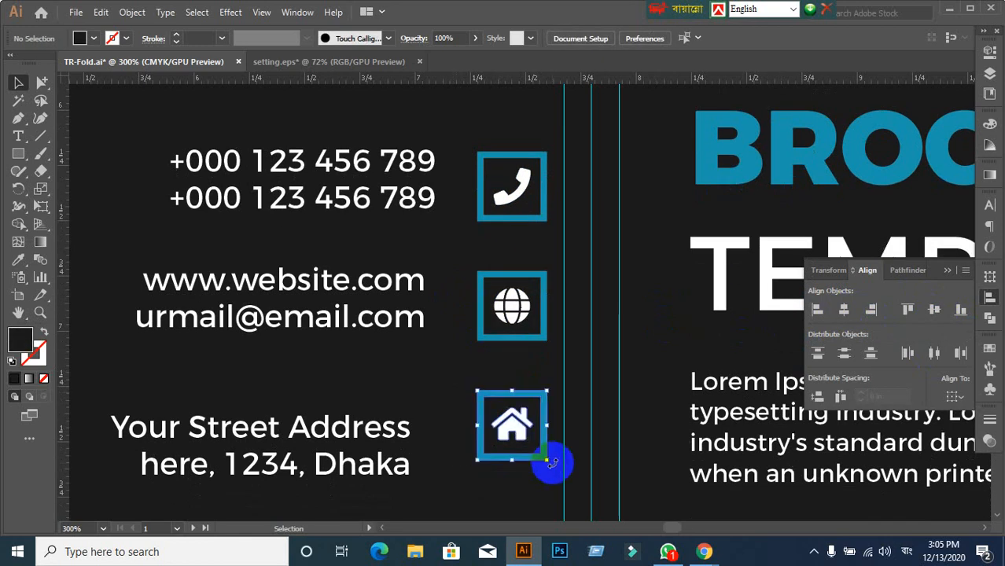
{"action": "left_click", "coordinate": [532, 398]}
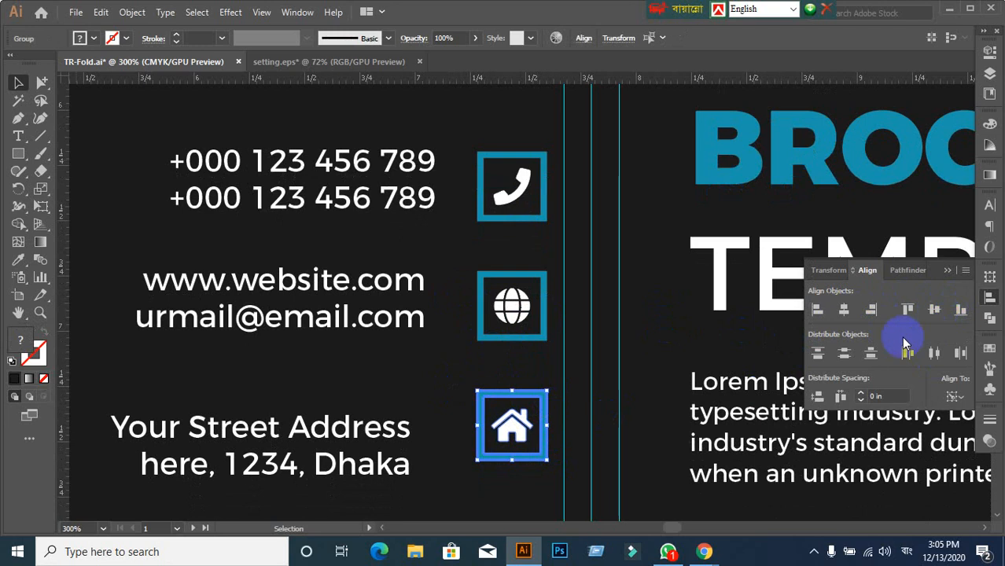
{"action": "left_click", "coordinate": [458, 371]}
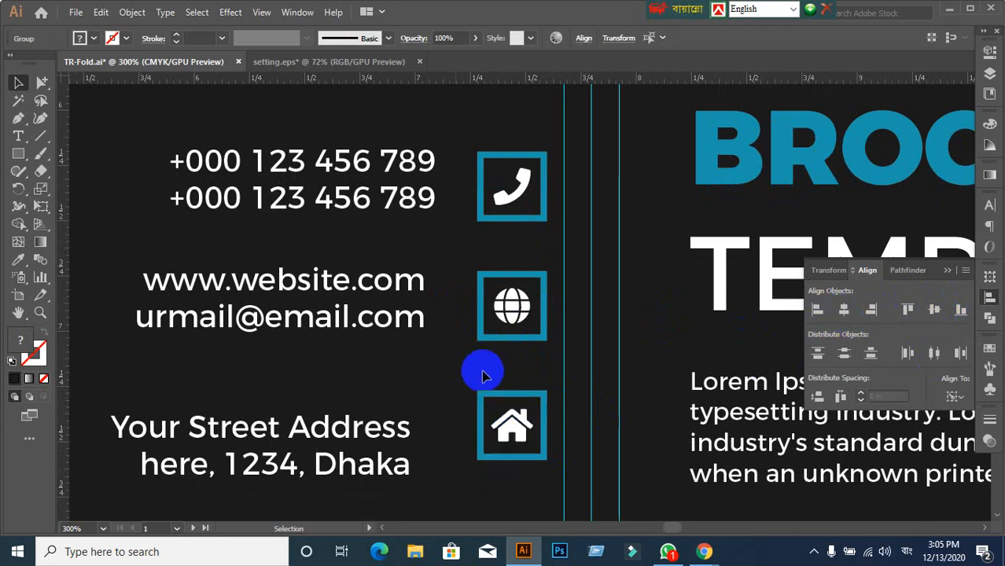
- Check each icon box's selection, briefly hiding and restoring the house icon
{"action": "left_click", "coordinate": [511, 188]}
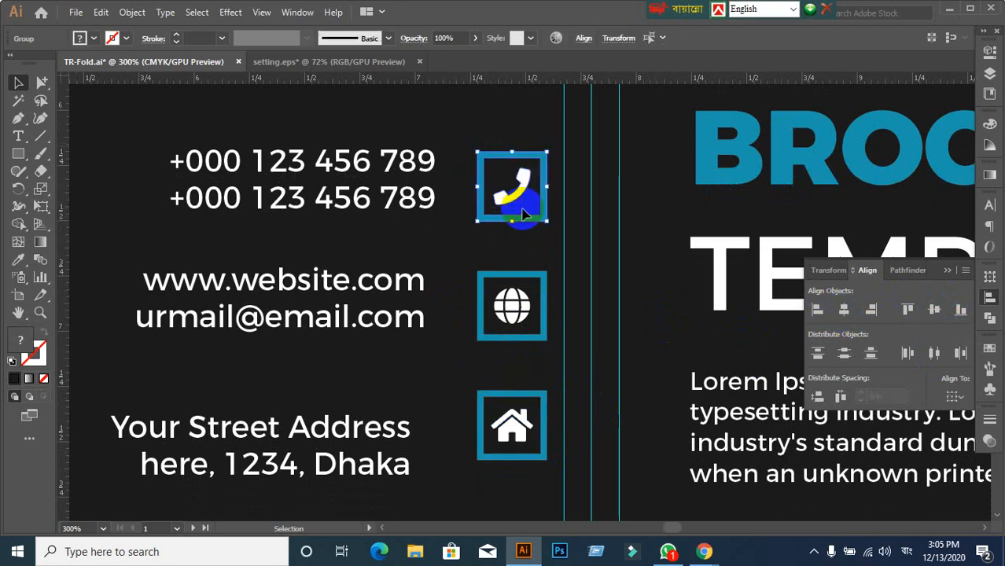
{"action": "left_click", "coordinate": [471, 243]}
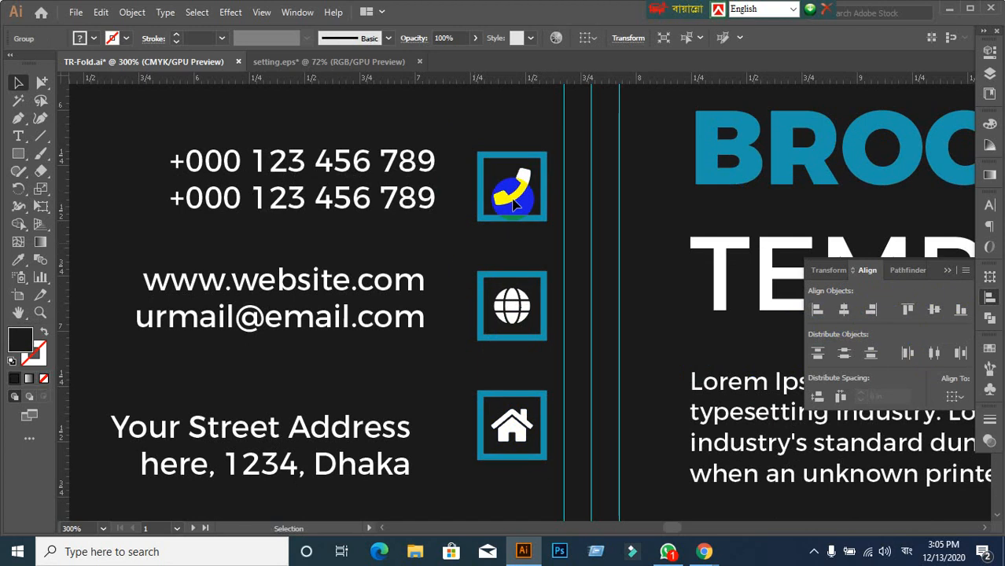
{"action": "left_click", "coordinate": [469, 251]}
{"action": "left_click", "coordinate": [524, 337]}
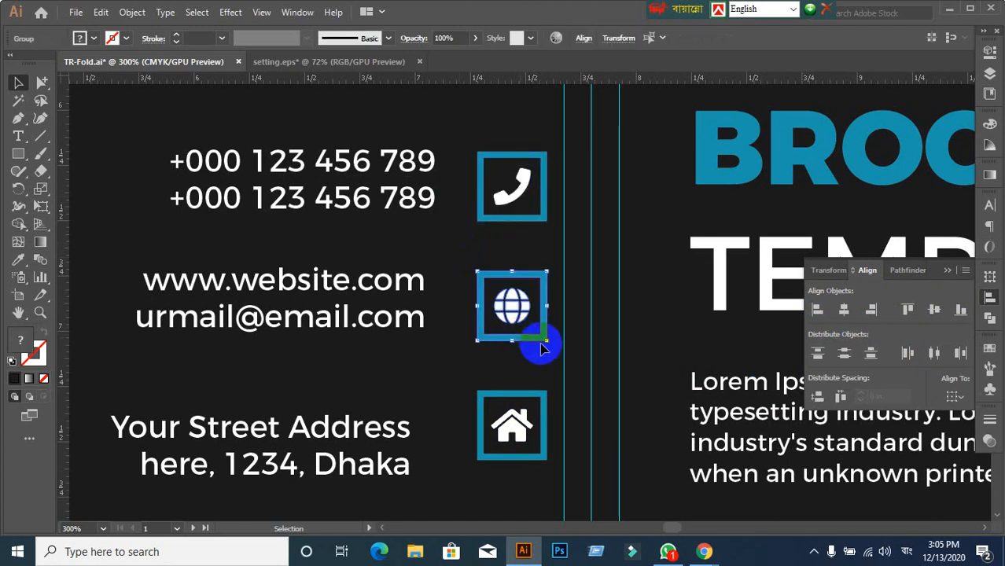
{"action": "scroll", "coordinate": [523, 352], "scroll_direction": "down", "scroll_amount": 2}
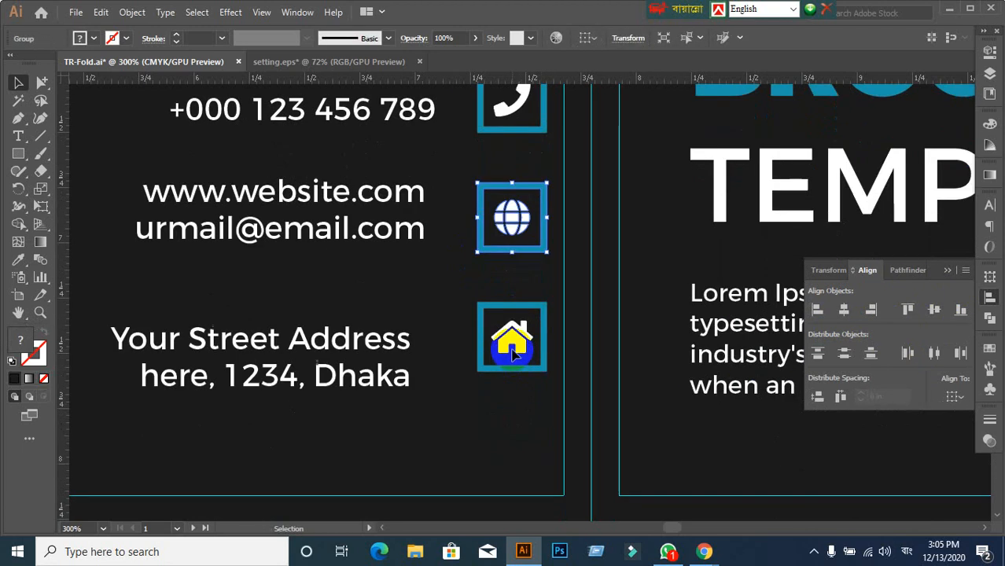
{"action": "left_click", "coordinate": [445, 321]}
{"action": "left_click_drag", "start_coordinate": [463, 289], "coordinate": [539, 376]}
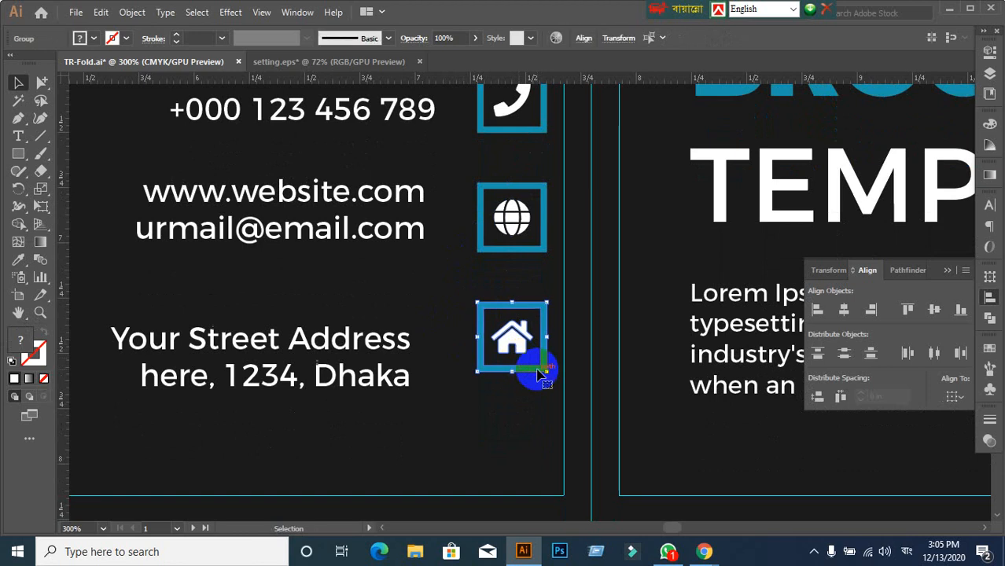
{"action": "left_click", "coordinate": [498, 422]}
{"action": "key", "text": "ctrl+3"}
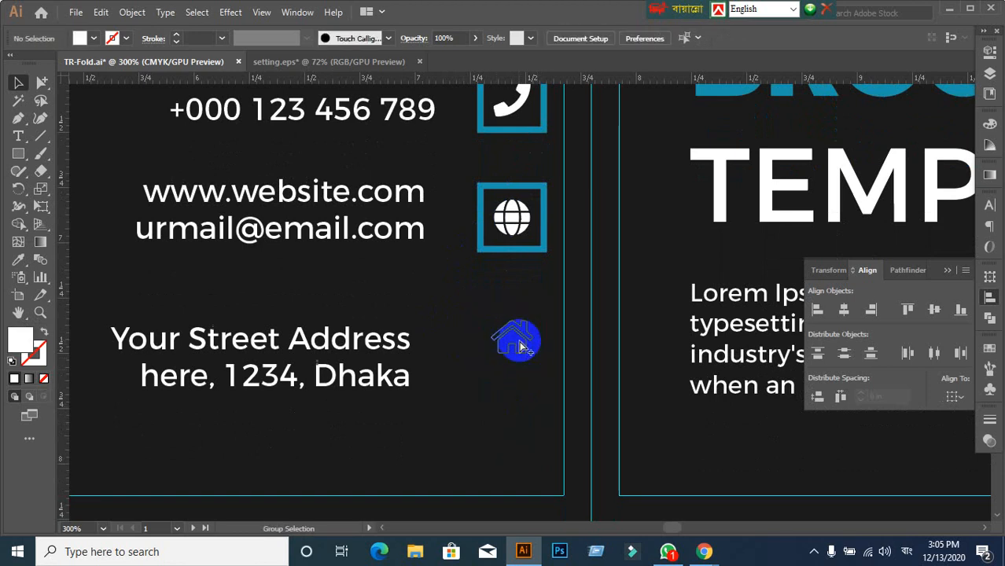
{"action": "key", "text": "ctrl+alt+3"}
{"action": "scroll", "coordinate": [519, 343], "scroll_direction": "up", "scroll_amount": 1}
{"action": "scroll", "coordinate": [520, 346], "scroll_direction": "up", "scroll_amount": 1}
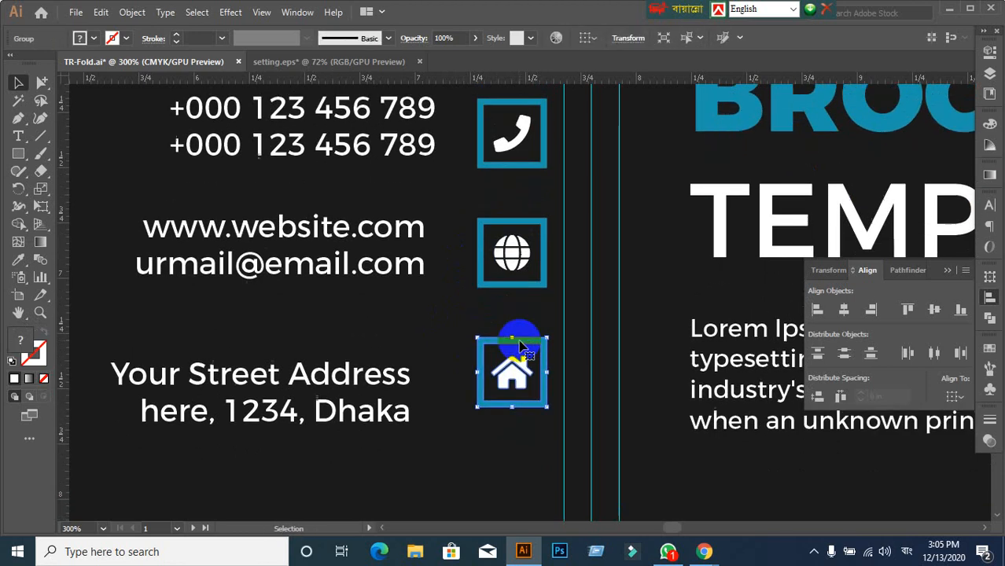
- Vertically centre the phone, web/email and address text on their phone, globe and house icons
{"action": "left_click", "coordinate": [404, 153]}
{"action": "left_click", "coordinate": [503, 148], "text": "shift"}
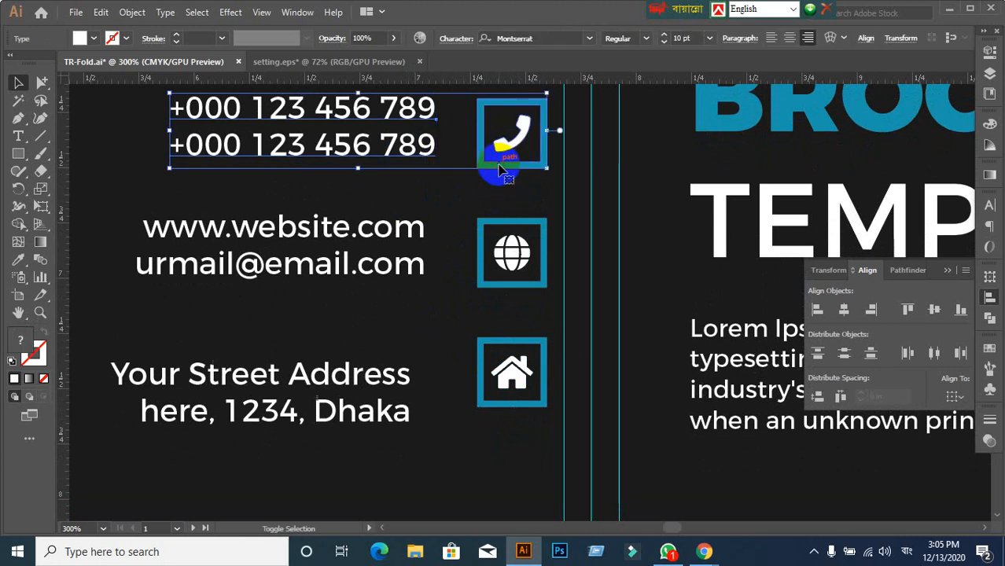
{"action": "left_click", "coordinate": [936, 309]}
{"action": "left_click", "coordinate": [385, 264]}
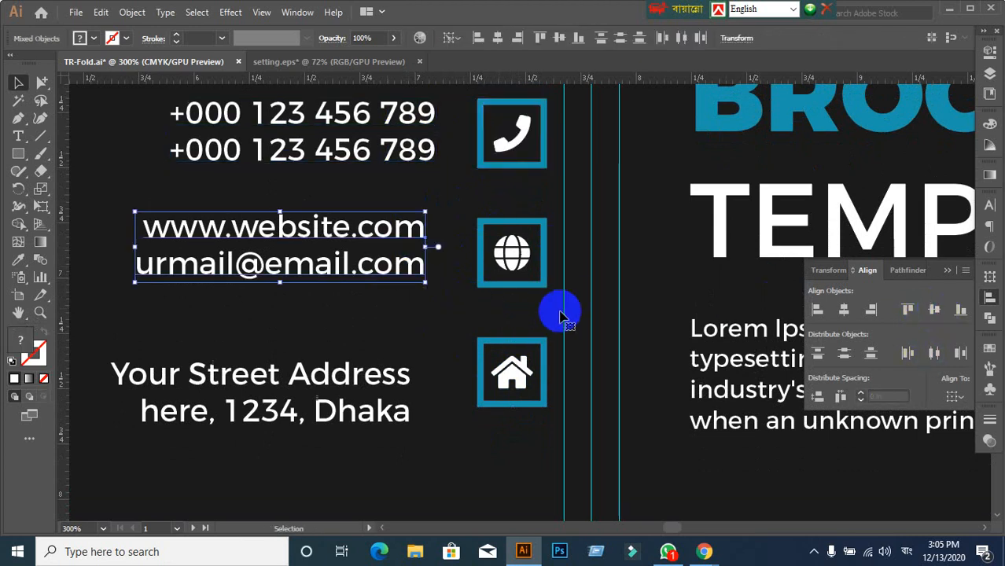
{"action": "left_click", "coordinate": [523, 269], "text": "shift"}
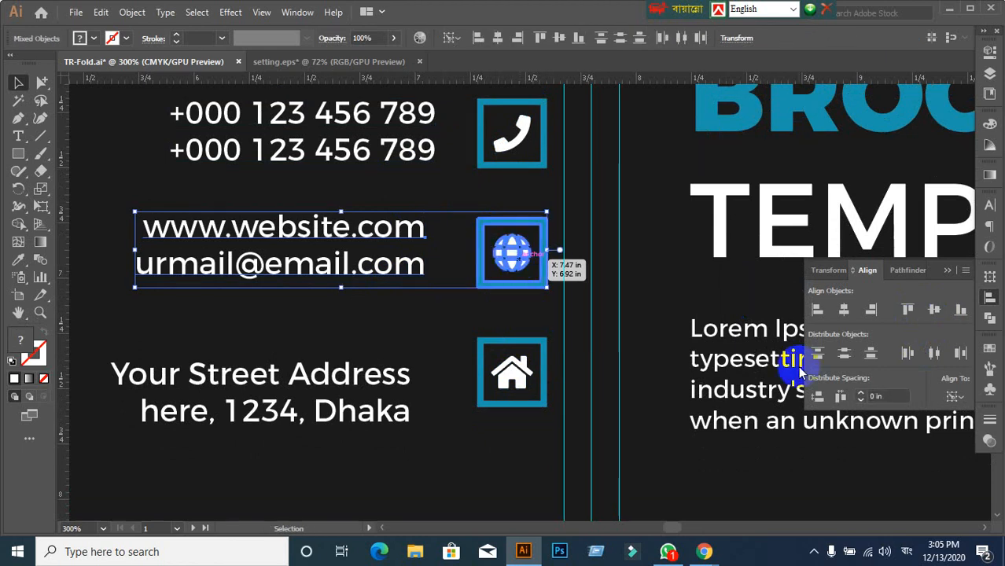
{"action": "left_click", "coordinate": [934, 310]}
{"action": "left_click", "coordinate": [512, 371]}
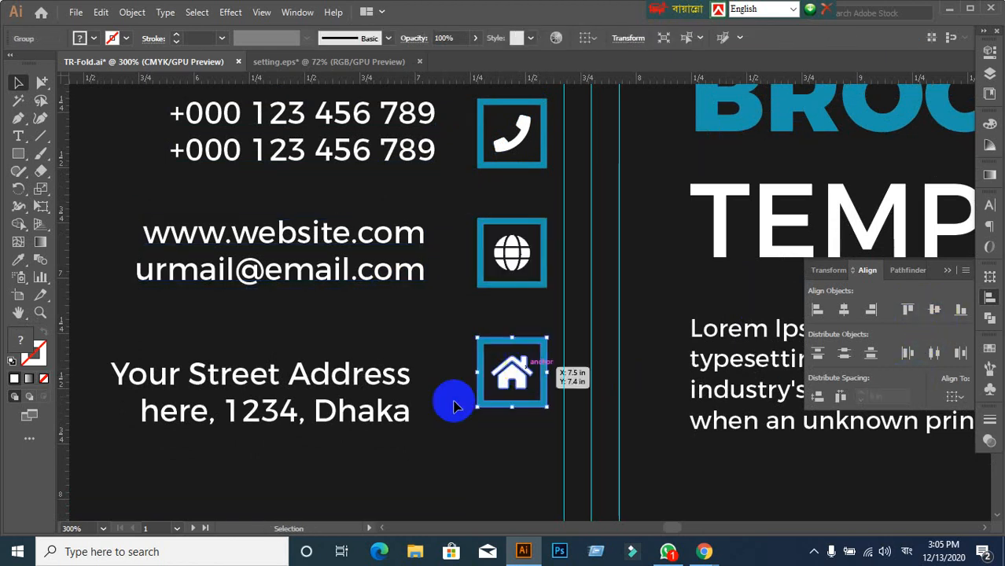
{"action": "left_click", "coordinate": [369, 391], "text": "shift"}
{"action": "left_click", "coordinate": [511, 375]}
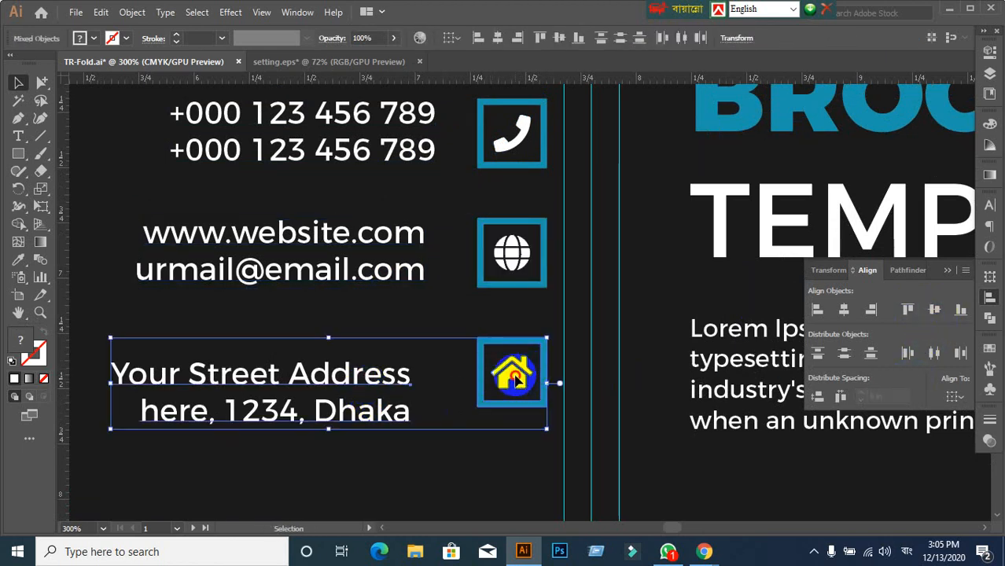
{"action": "left_click", "coordinate": [936, 310]}
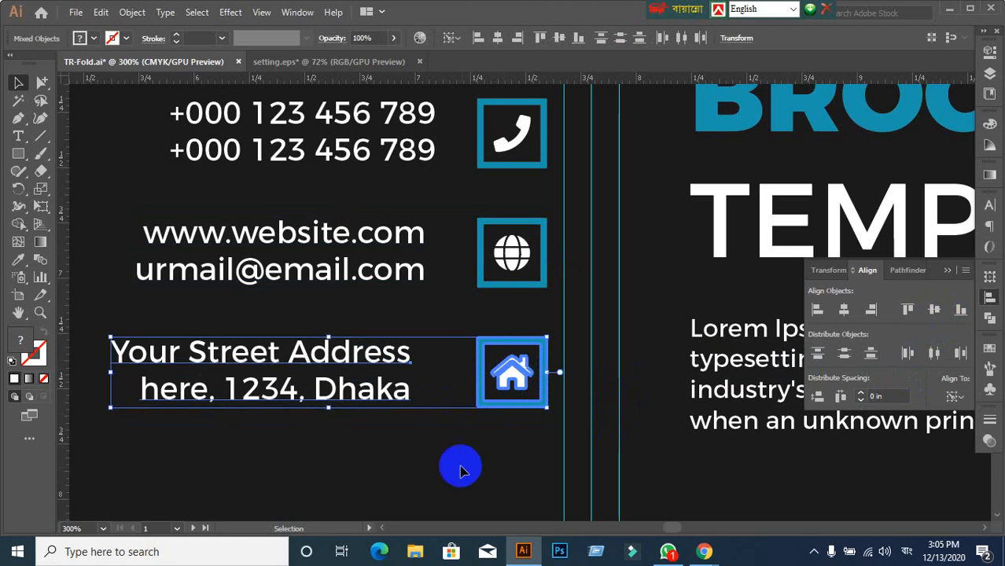
{"action": "left_click", "coordinate": [460, 465]}
- Right-align the website and address text to the phone-number text as key object
{"action": "scroll", "coordinate": [456, 424], "scroll_direction": "up", "scroll_amount": 1}
{"action": "left_click", "coordinate": [326, 209]}
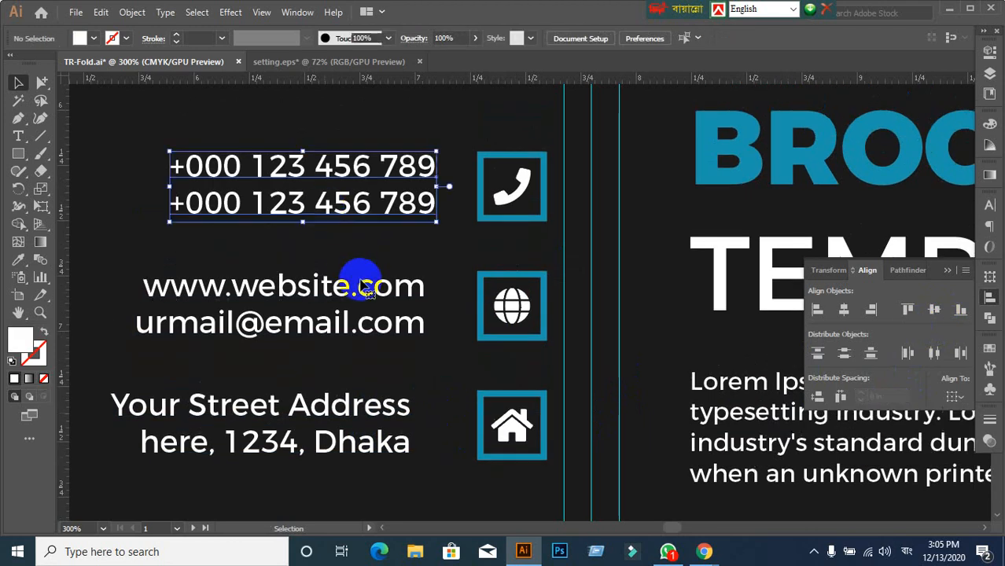
{"action": "left_click", "coordinate": [370, 289], "text": "shift"}
{"action": "left_click", "coordinate": [375, 406], "text": "shift"}
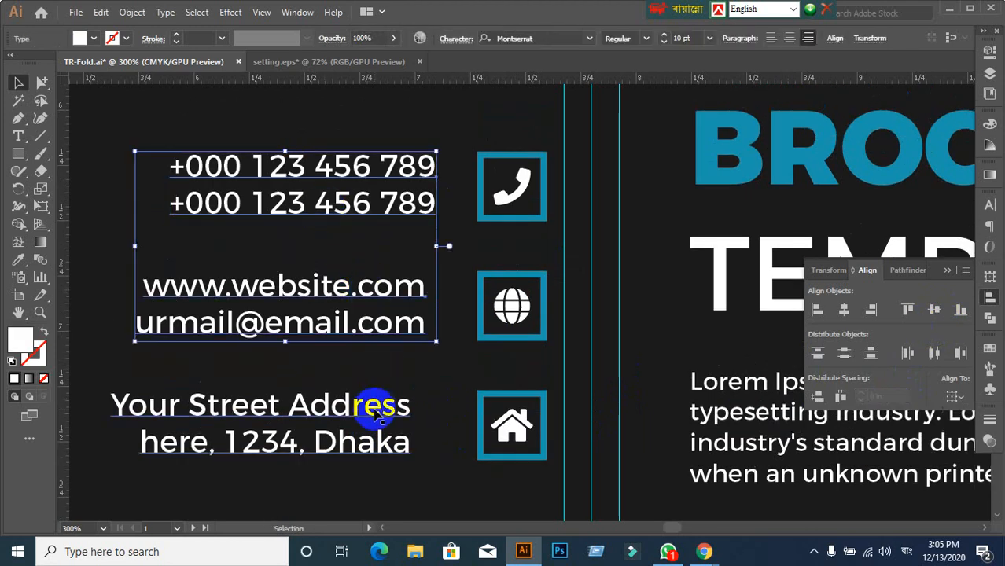
{"action": "left_click", "coordinate": [393, 212]}
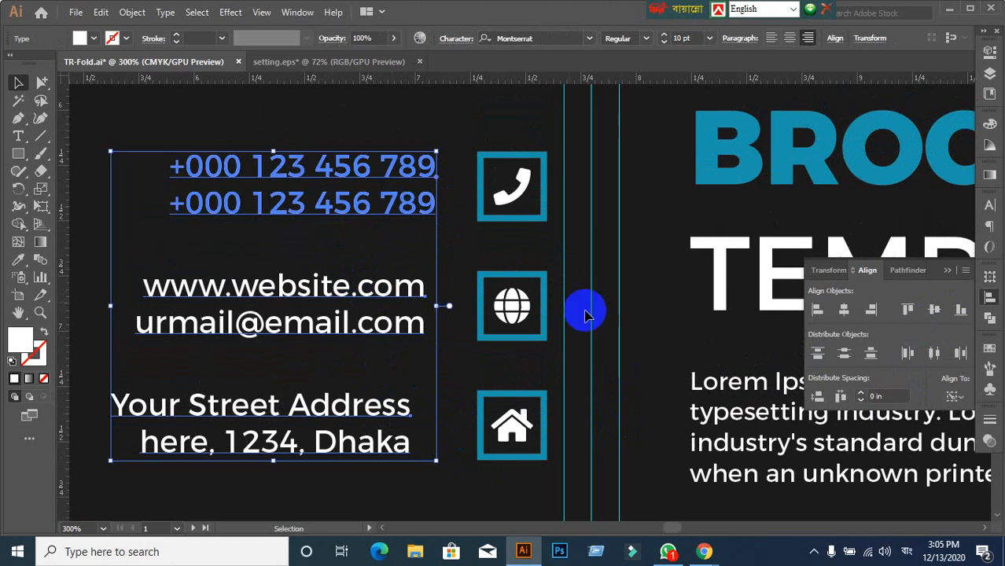
{"action": "left_click", "coordinate": [871, 310]}
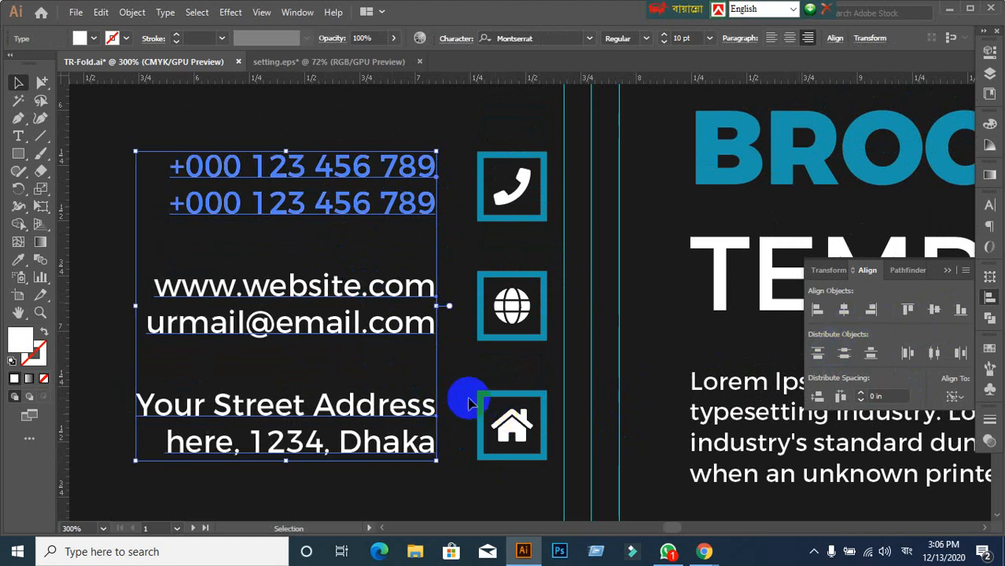
{"action": "left_click", "coordinate": [495, 423]}
- Check the phone, website and address rows with their icons, undoing an accidental move of the website text
{"action": "scroll", "coordinate": [500, 429], "scroll_direction": "down", "scroll_amount": 4}
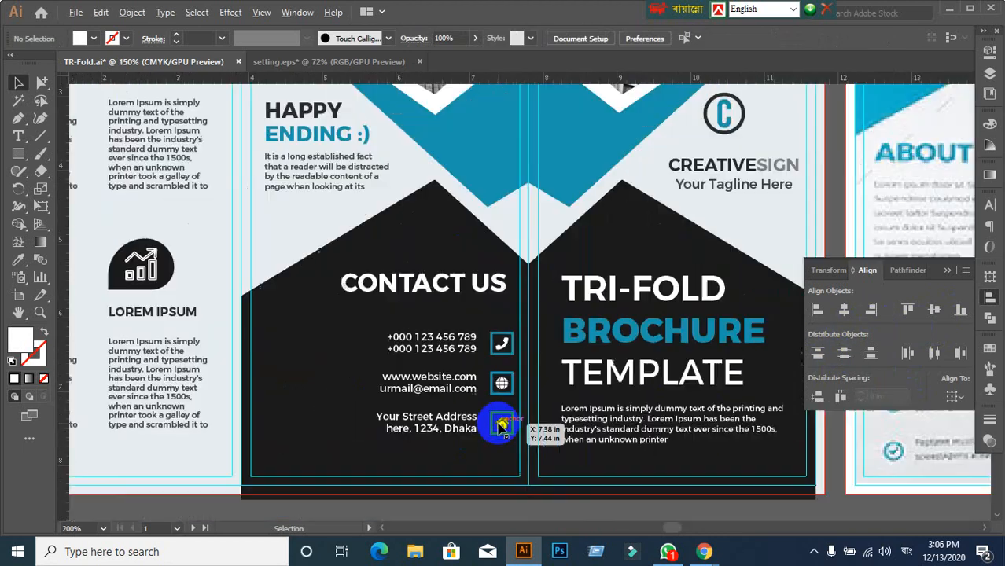
{"action": "scroll", "coordinate": [429, 386], "scroll_direction": "up", "scroll_amount": 4}
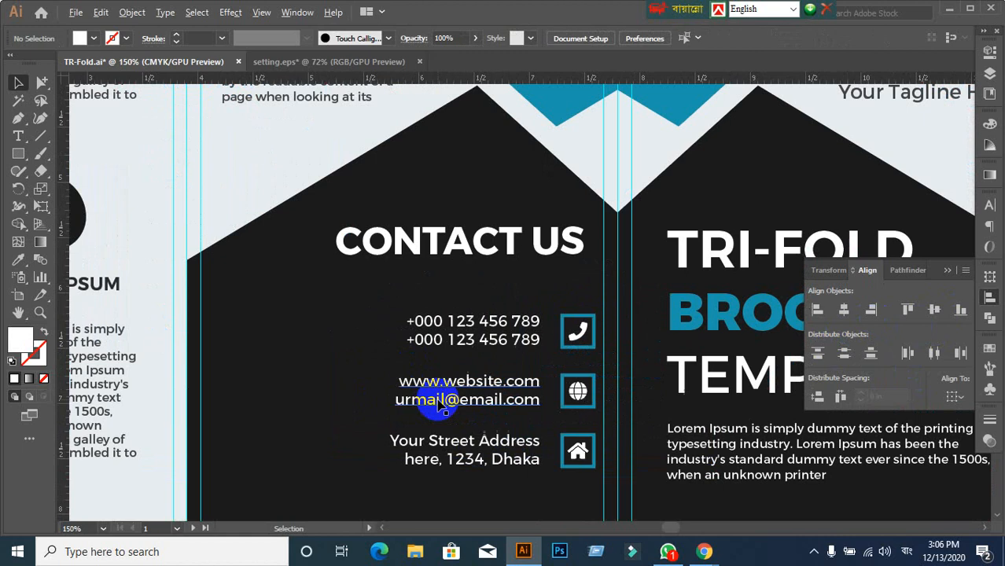
{"action": "left_click", "coordinate": [610, 338]}
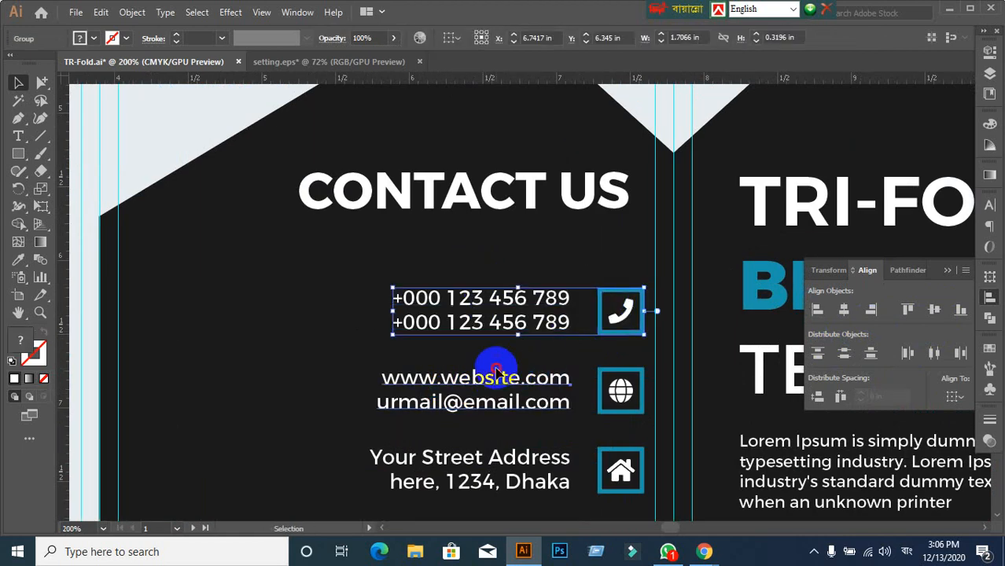
{"action": "left_click_drag", "start_coordinate": [479, 380], "coordinate": [601, 421]}
{"action": "key", "text": "ctrl+z"}
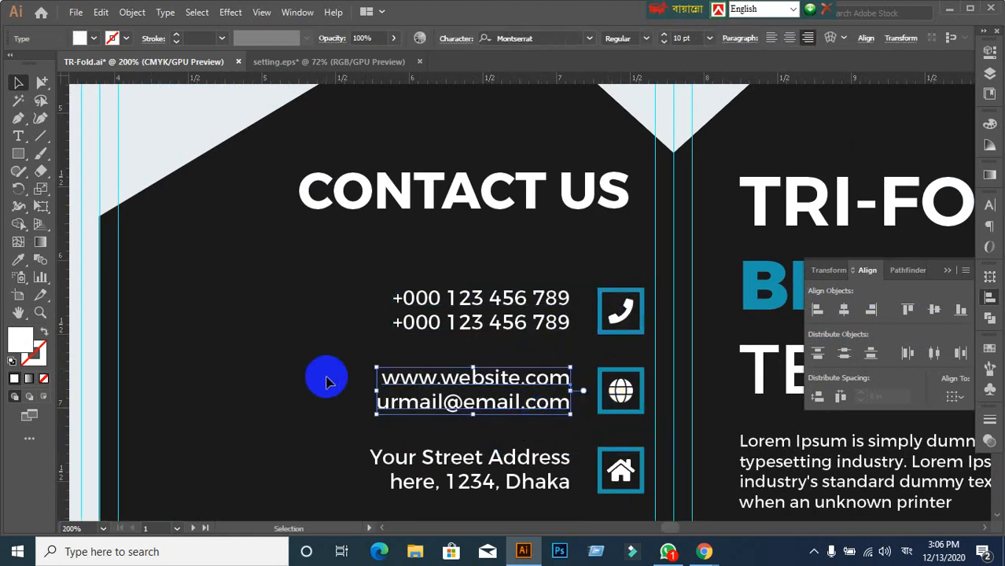
{"action": "left_click_drag", "start_coordinate": [326, 371], "coordinate": [640, 399]}
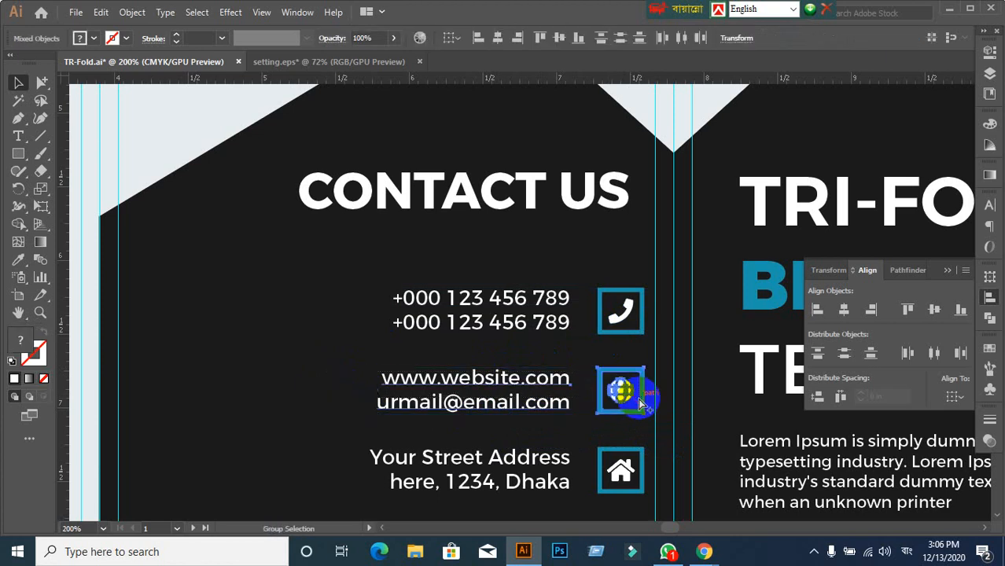
{"action": "left_click", "coordinate": [629, 496]}
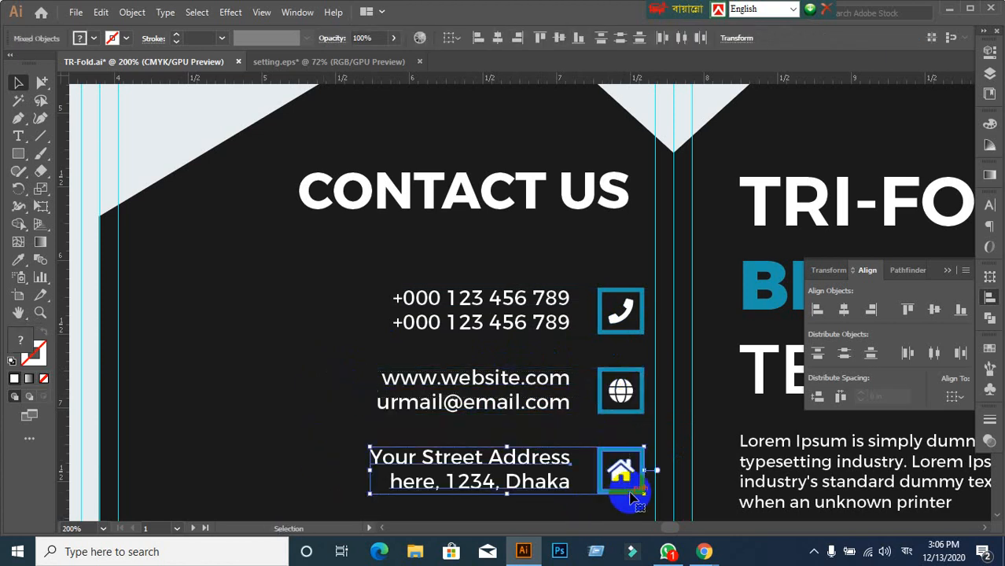
{"action": "scroll", "coordinate": [574, 483], "scroll_direction": "down", "scroll_amount": 2}
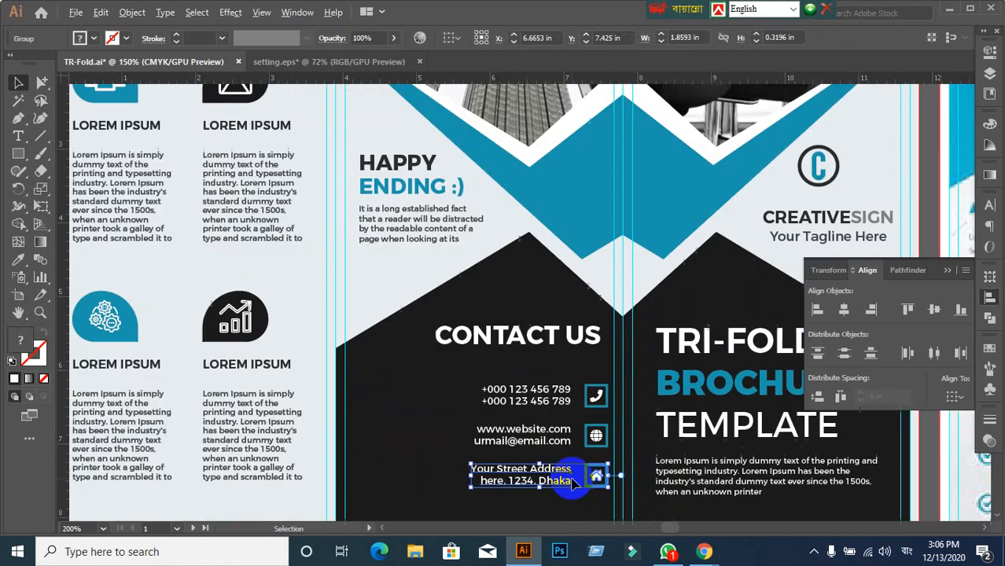
{"action": "scroll", "coordinate": [644, 485], "scroll_direction": "down", "scroll_amount": 2}
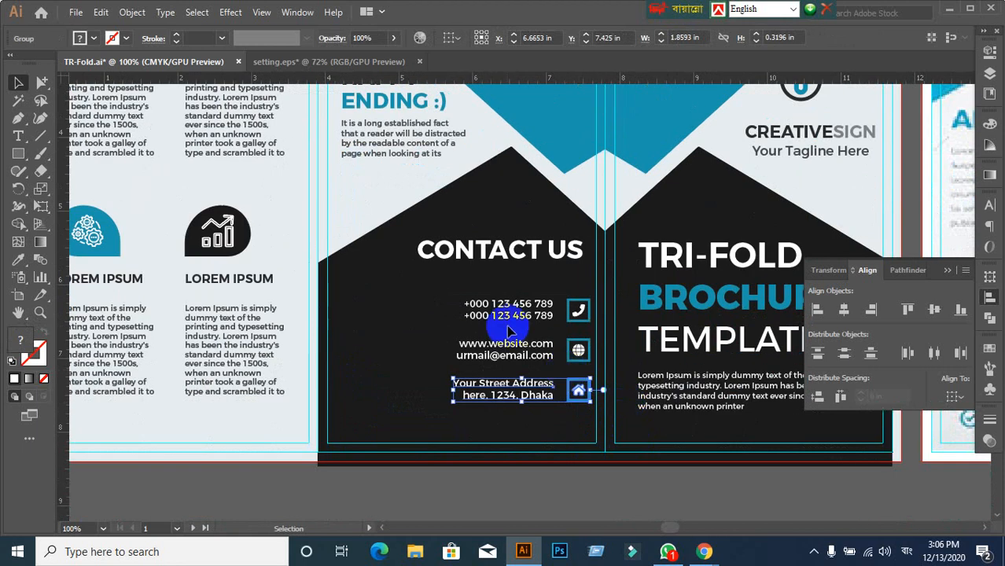
{"action": "left_click", "coordinate": [454, 294]}
- Select CONTACT US with all contact details and right-align them to the phone row as key object
{"action": "left_click", "coordinate": [457, 259]}
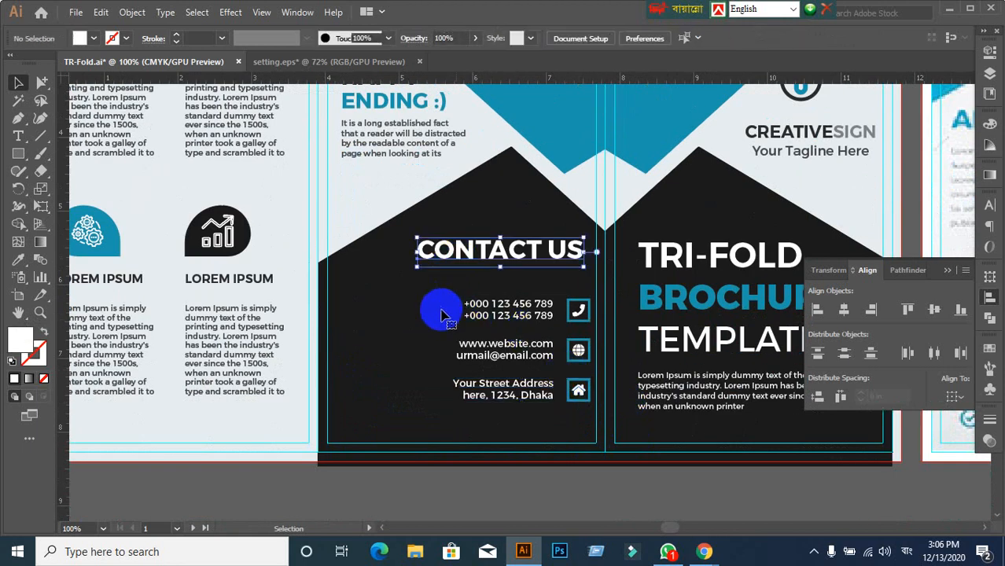
{"action": "left_click_drag", "start_coordinate": [399, 240], "coordinate": [563, 432]}
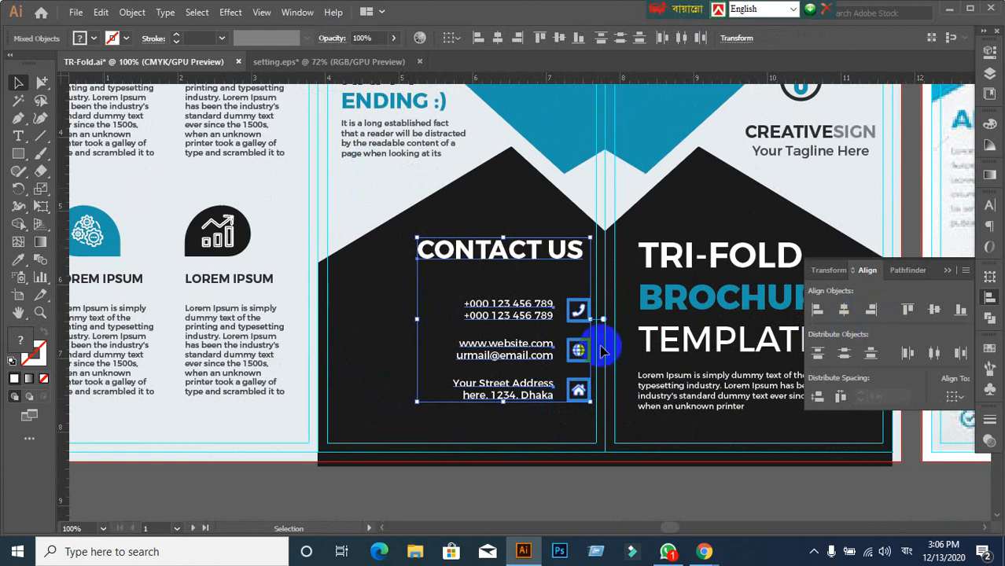
{"action": "left_click", "coordinate": [538, 307]}
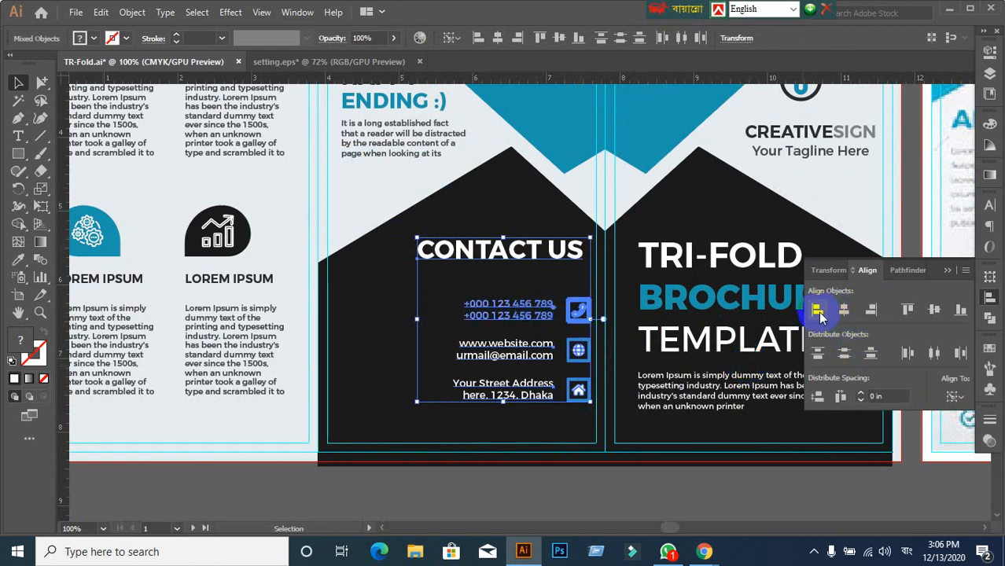
{"action": "left_click", "coordinate": [871, 309]}
{"action": "left_click", "coordinate": [414, 360]}
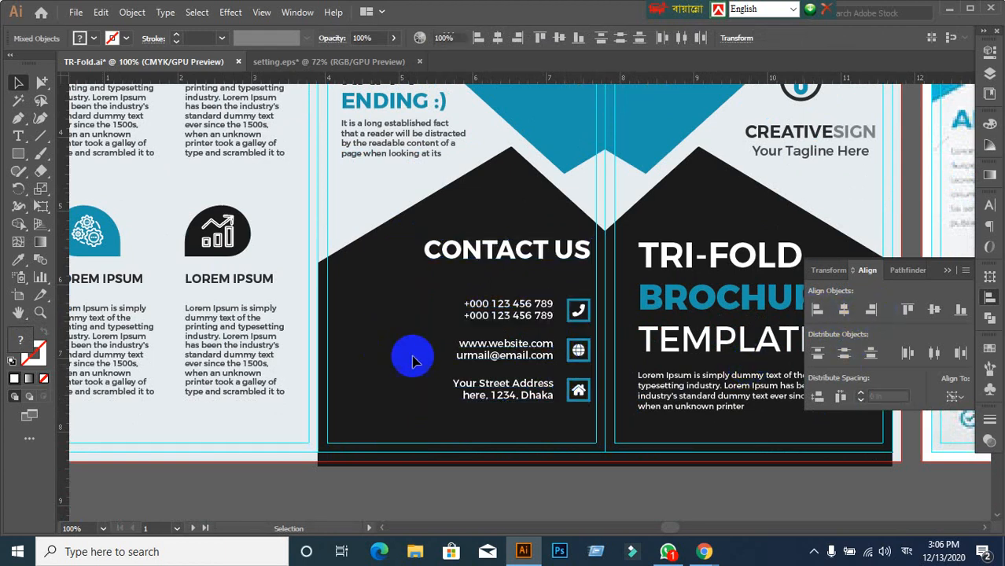
{"action": "scroll", "coordinate": [436, 365], "scroll_direction": "down", "scroll_amount": 1}
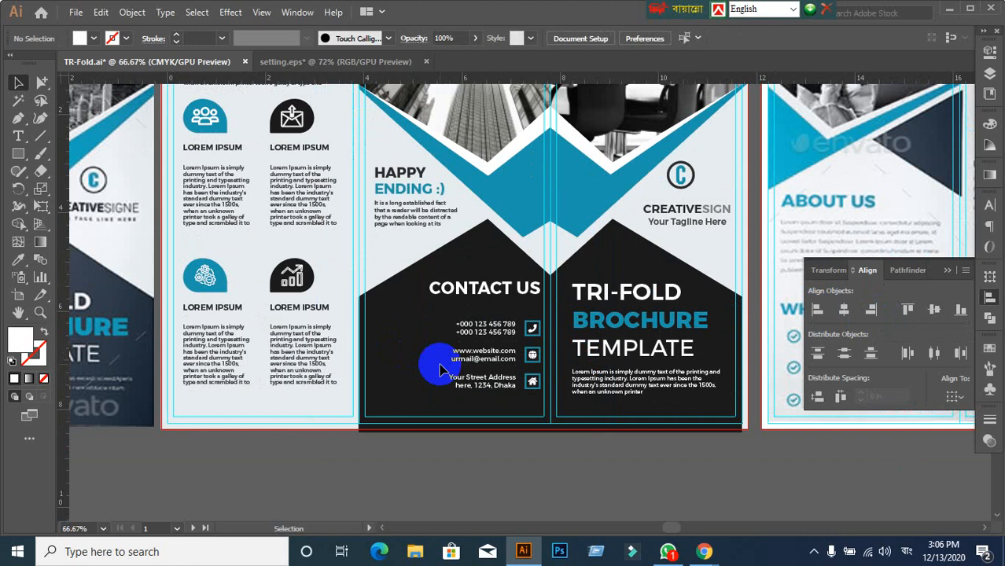
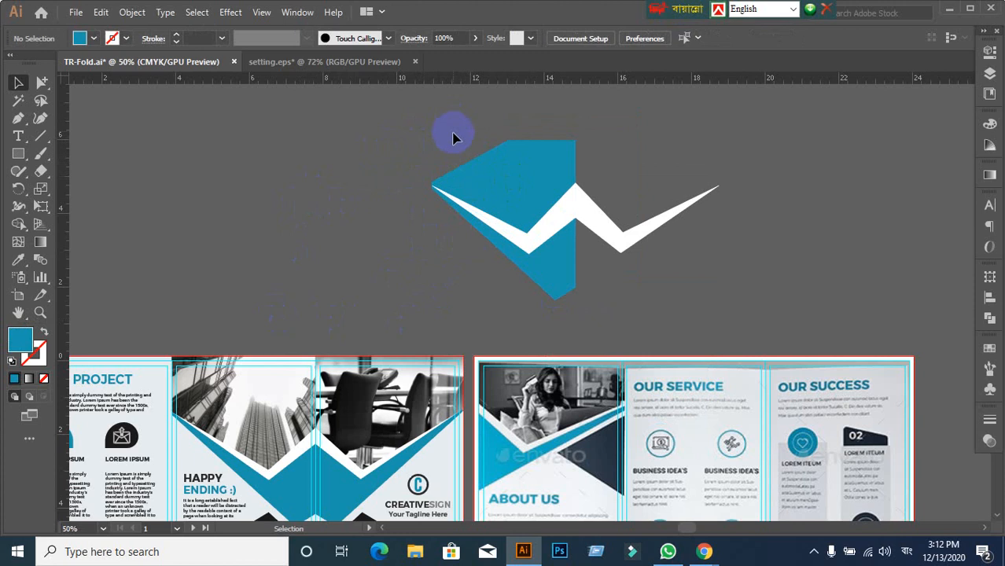
- In Outline view, fill the header's upper section above the white zigzag with red
{"action": "key", "text": "ctrl+y"}
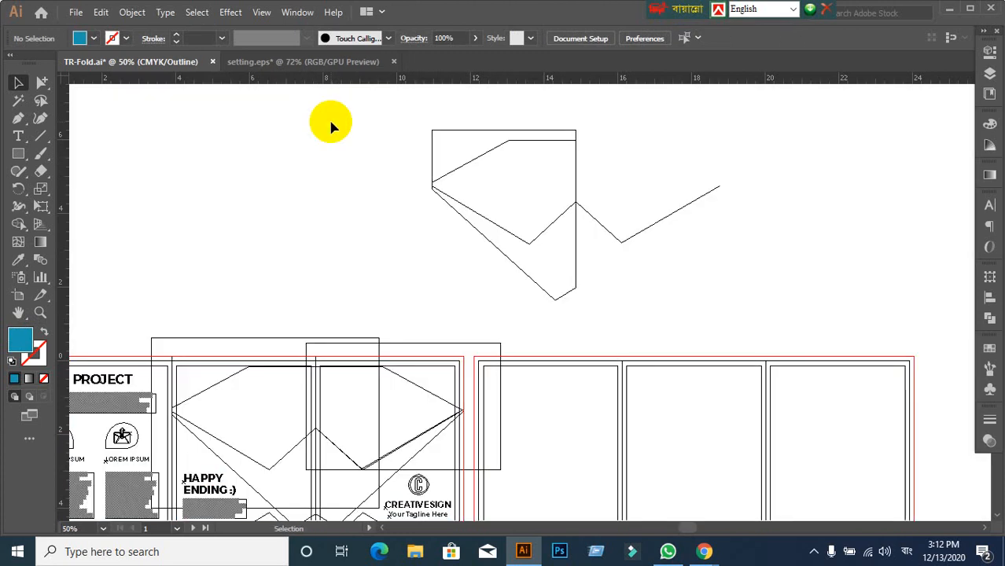
{"action": "left_click_drag", "start_coordinate": [438, 134], "coordinate": [398, 120]}
{"action": "key", "text": "ctrl+z"}
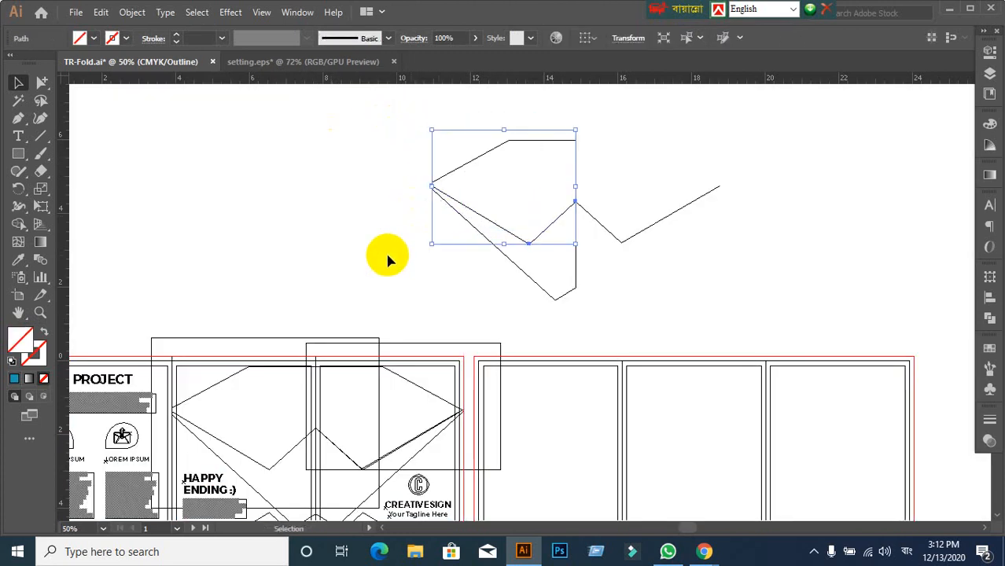
{"action": "left_click", "coordinate": [989, 347]}
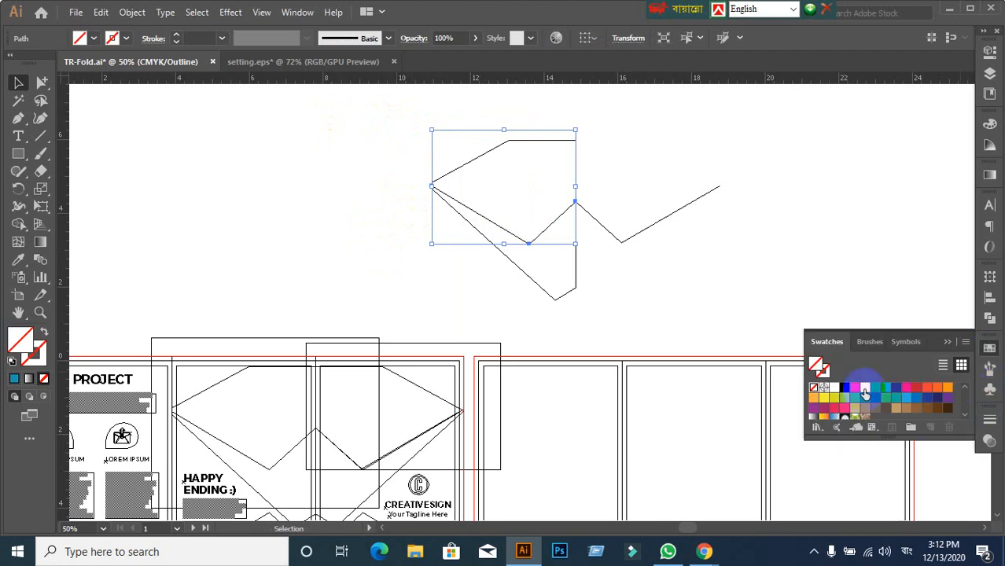
{"action": "left_click", "coordinate": [855, 386]}
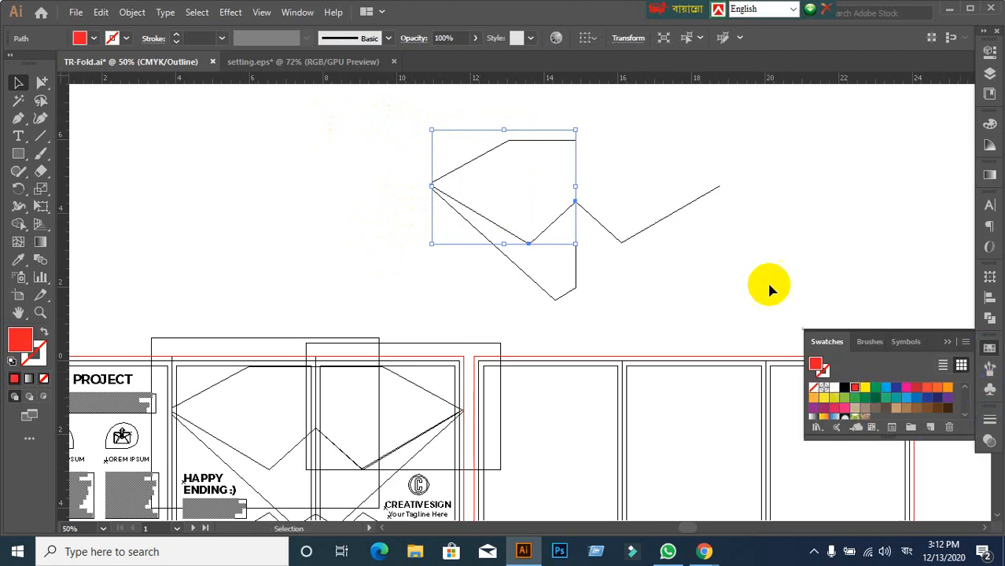
{"action": "key", "text": "ctrl+y"}
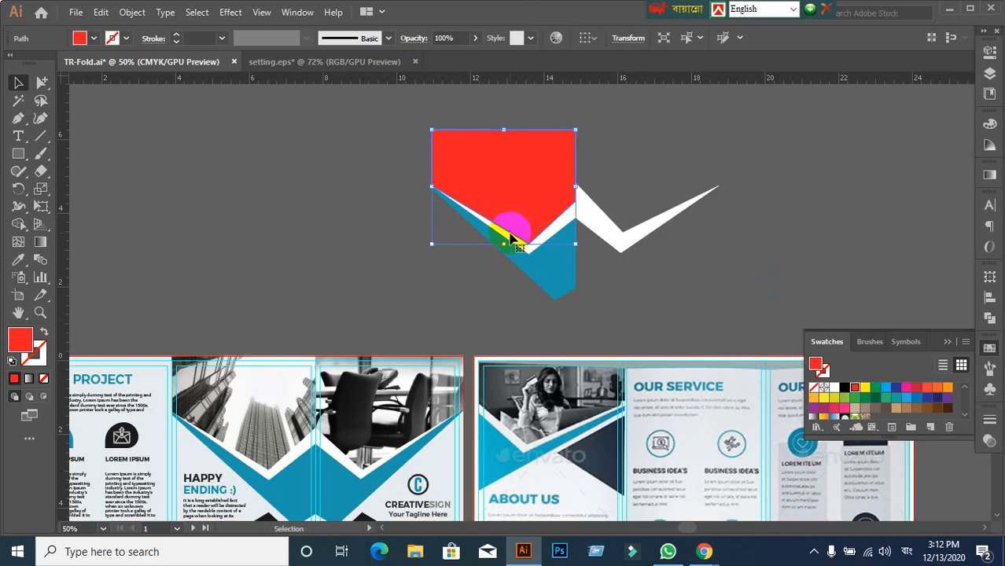
{"action": "left_click", "coordinate": [414, 235]}
{"action": "scroll", "coordinate": [605, 297], "scroll_direction": "up", "scroll_amount": 1}
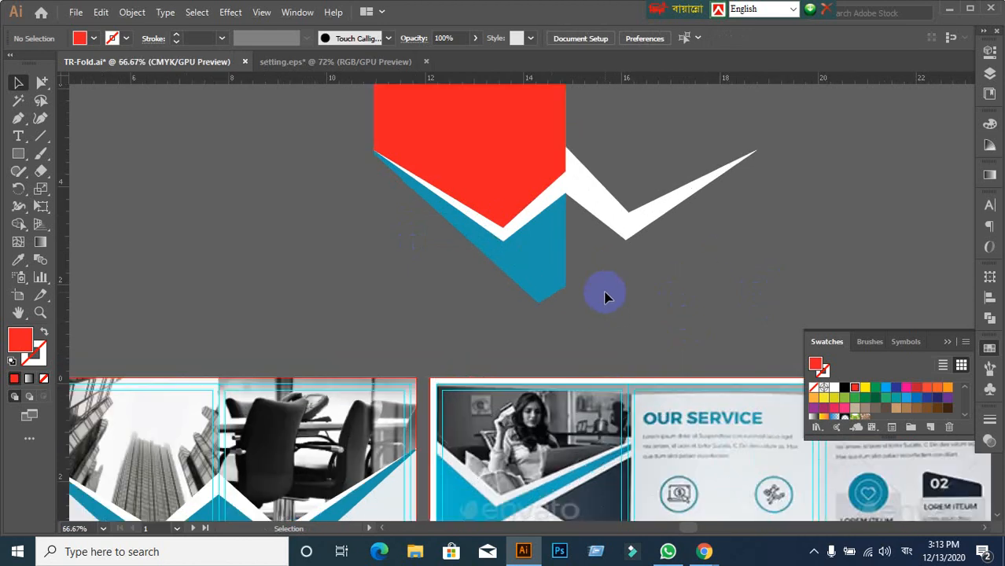
- Draw a vertical line along the header's right edge and expand the white zigzag stroke into a shape
{"action": "left_click_drag", "start_coordinate": [604, 292], "coordinate": [606, 348]}
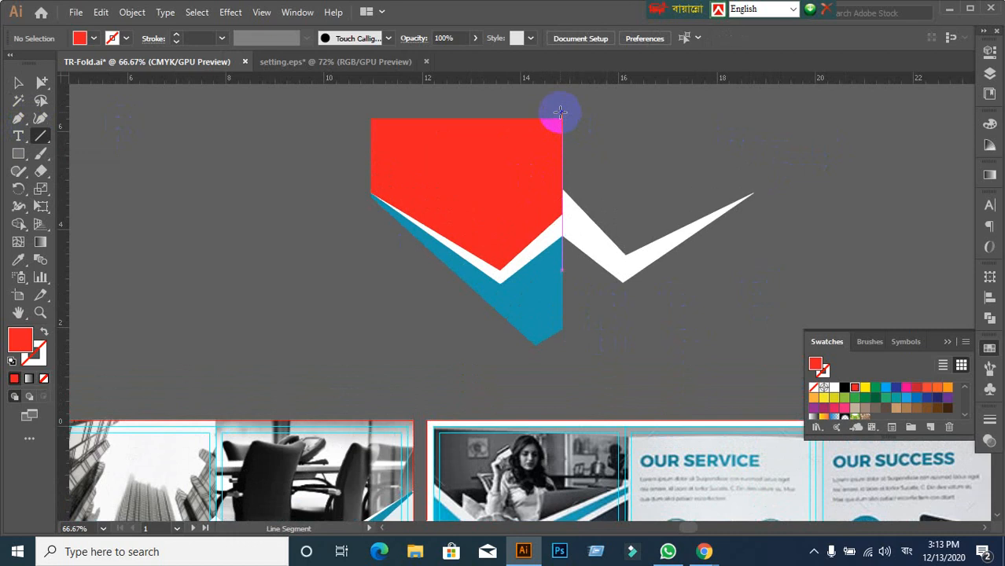
{"action": "left_click_drag", "start_coordinate": [560, 113], "coordinate": [525, 387]}
{"action": "left_click", "coordinate": [18, 82]}
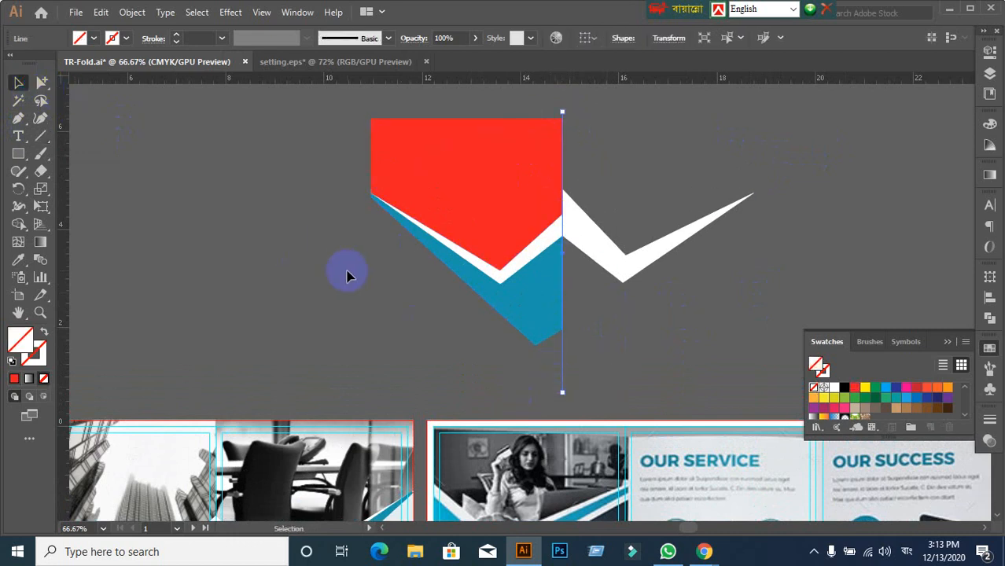
{"action": "left_click", "coordinate": [625, 264], "text": "shift"}
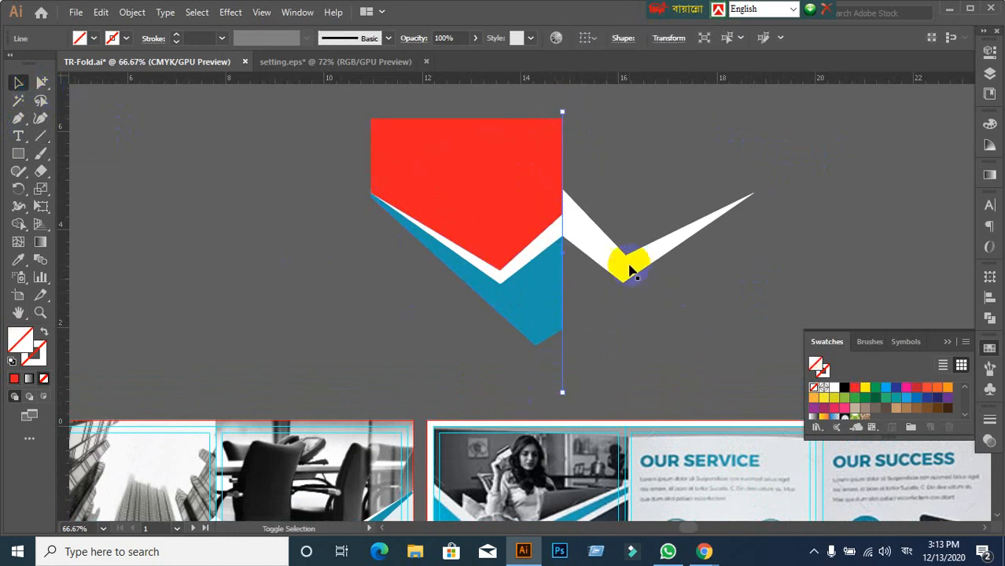
{"action": "left_click", "coordinate": [684, 330]}
{"action": "left_click", "coordinate": [628, 261]}
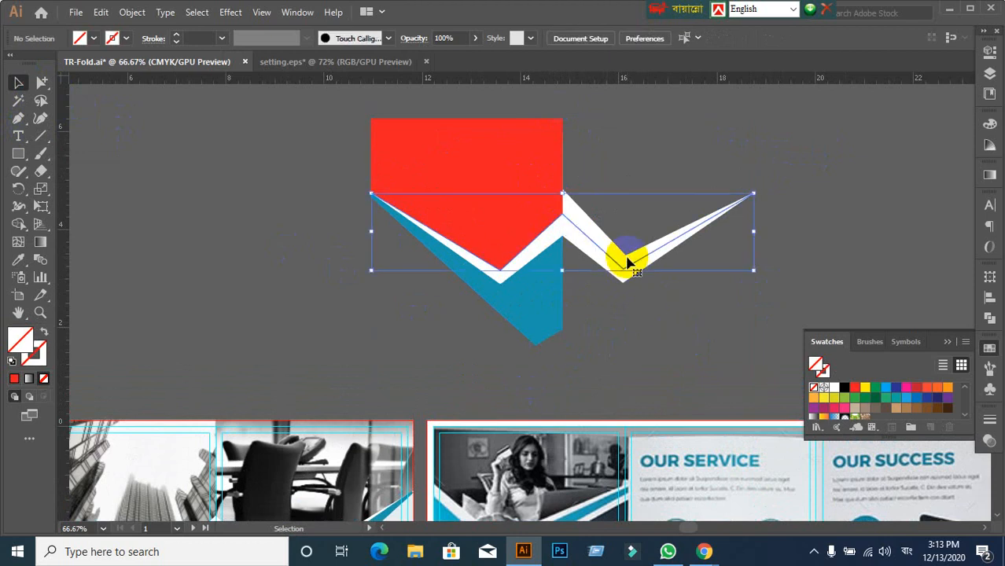
{"action": "left_click", "coordinate": [132, 17]}
{"action": "left_click", "coordinate": [189, 194]}
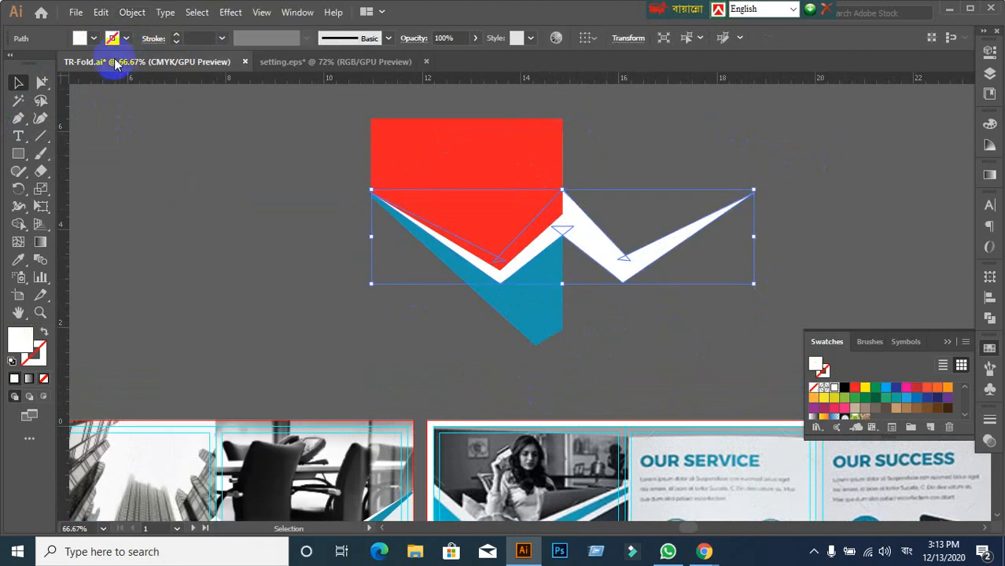
{"action": "left_click", "coordinate": [132, 12]}
{"action": "left_click", "coordinate": [194, 181]}
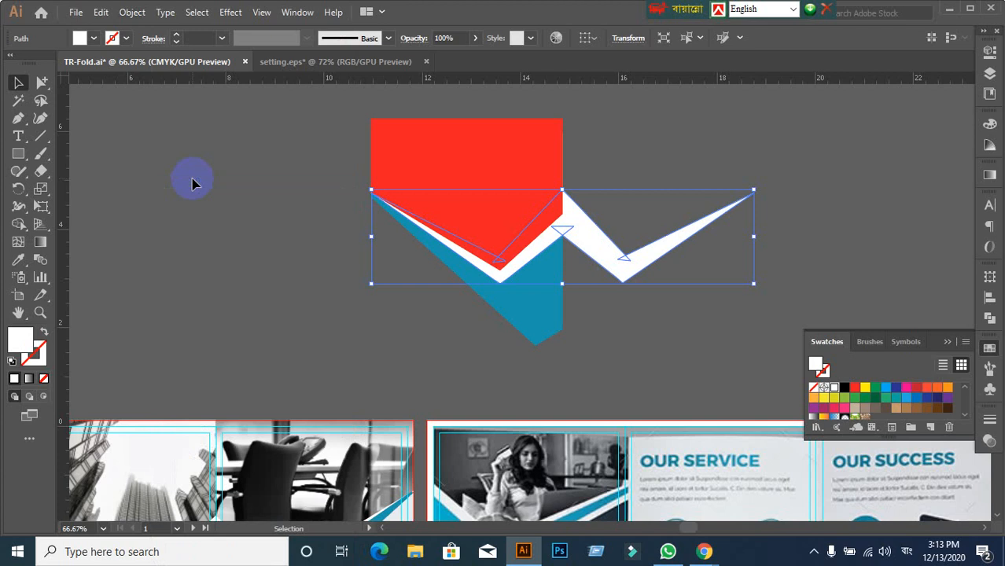
{"action": "left_click", "coordinate": [355, 300]}
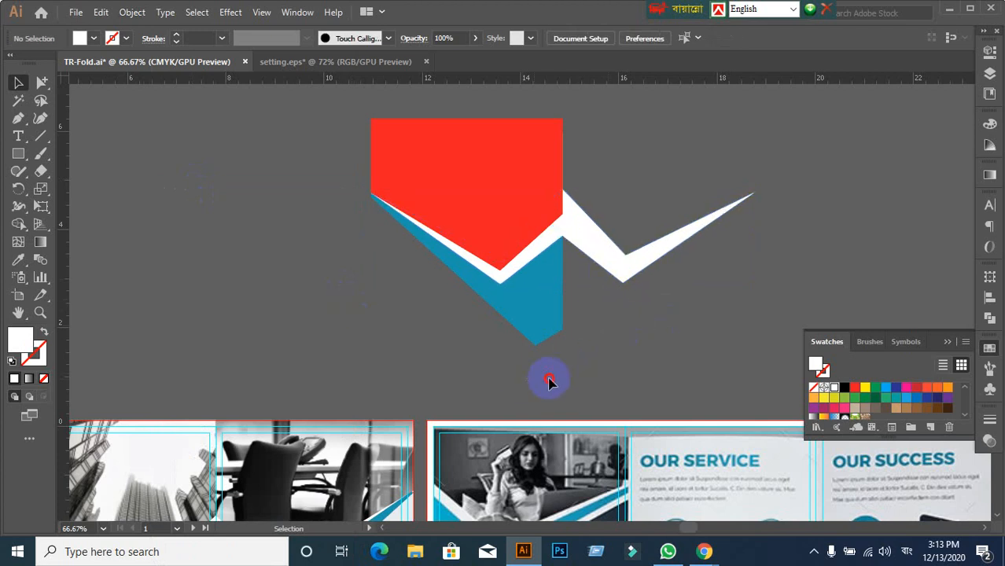
- Divide the zigzag along the line, ungroup it, and delete the piece overhanging the right edge
{"action": "left_click", "coordinate": [623, 258]}
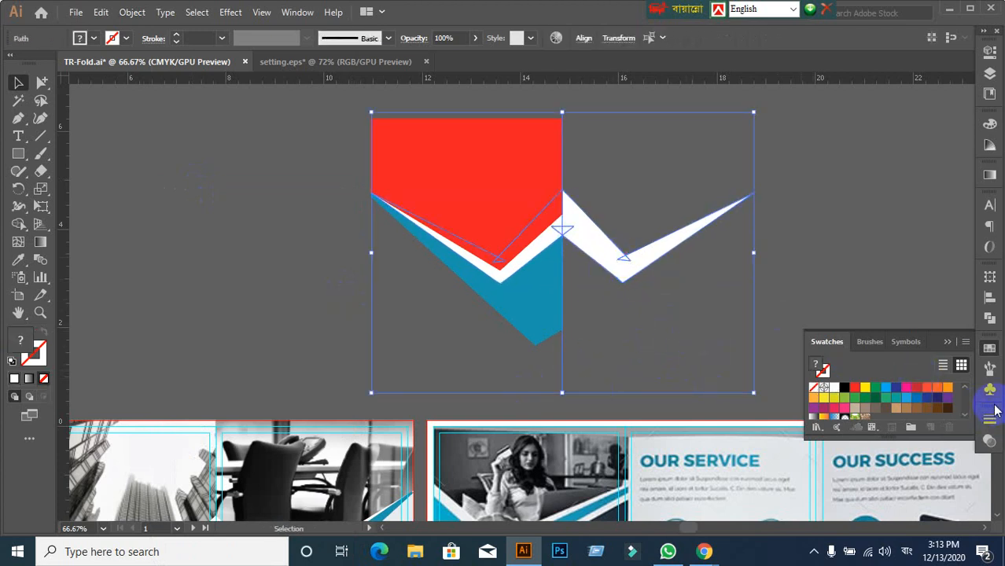
{"action": "left_click", "coordinate": [990, 322]}
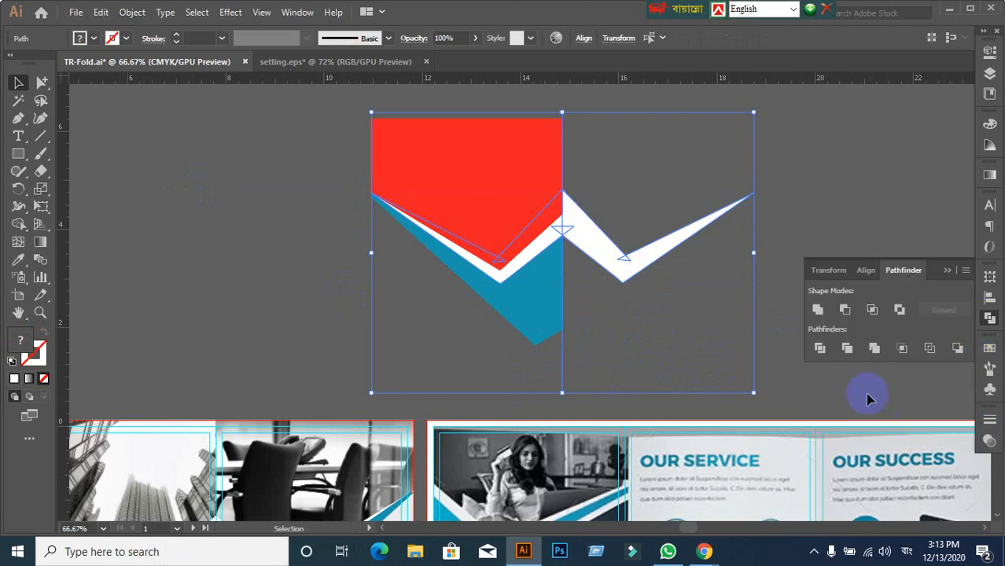
{"action": "left_click", "coordinate": [820, 347]}
{"action": "left_click", "coordinate": [621, 253]}
{"action": "right_click", "coordinate": [621, 253]}
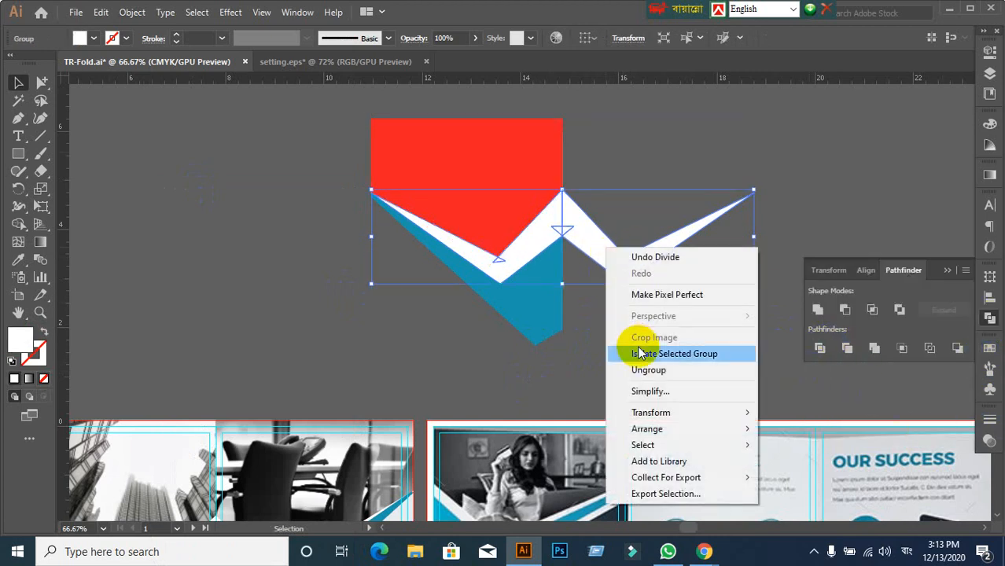
{"action": "left_click", "coordinate": [638, 368]}
{"action": "left_click", "coordinate": [590, 240]}
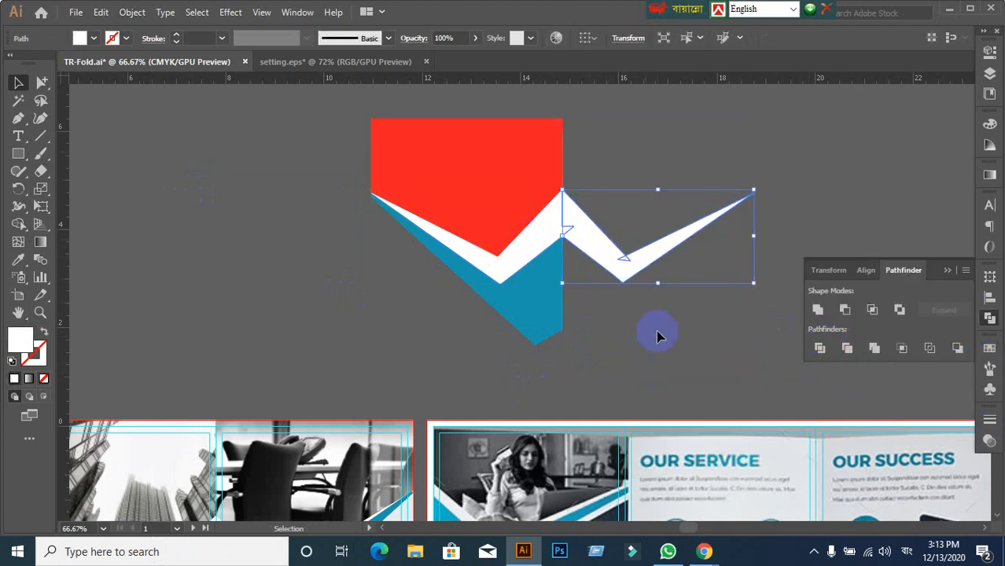
{"action": "key", "text": "Delete"}
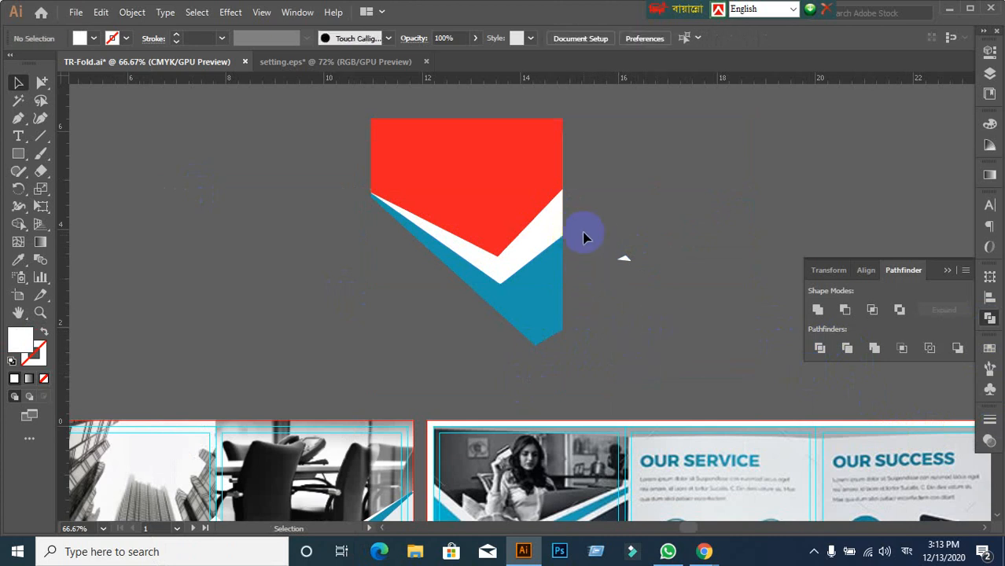
{"action": "left_click_drag", "start_coordinate": [638, 280], "coordinate": [665, 302]}
{"action": "left_click", "coordinate": [664, 306]}
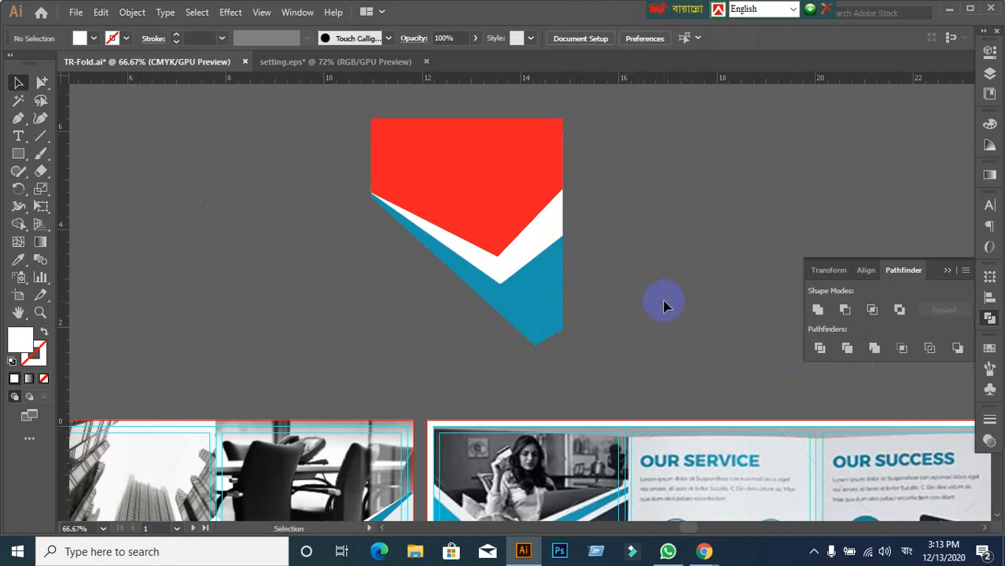
{"action": "scroll", "coordinate": [664, 306], "scroll_direction": "down", "scroll_amount": 3}
{"action": "scroll", "coordinate": [648, 412], "scroll_direction": "up", "scroll_amount": 2}
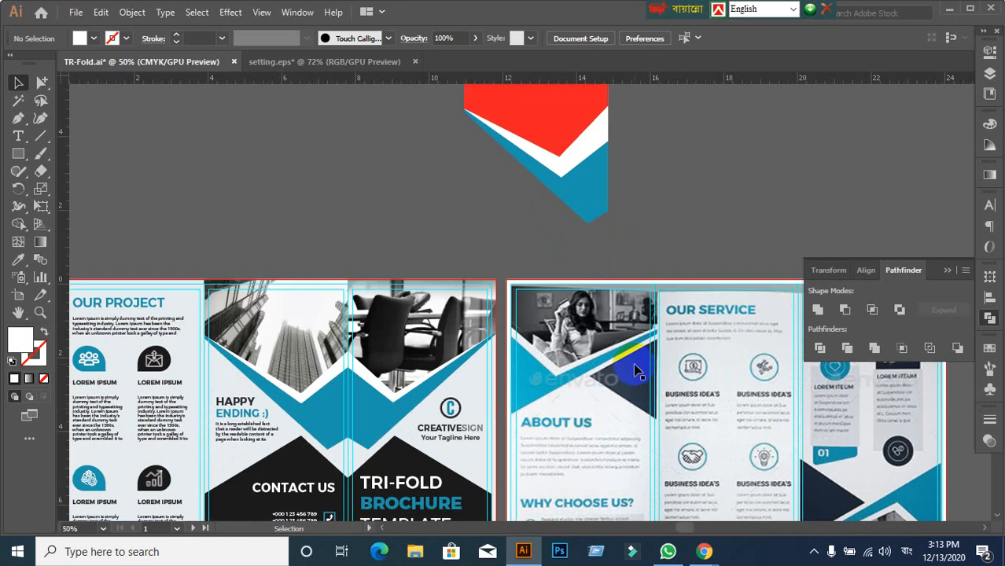
{"action": "left_click_drag", "start_coordinate": [581, 162], "coordinate": [667, 212]}
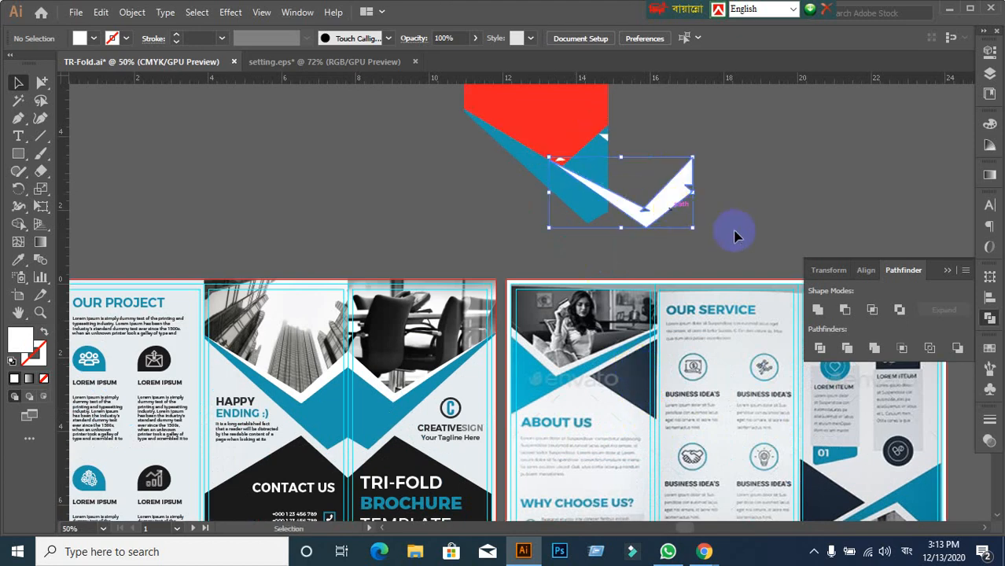
{"action": "key", "text": "ctrl+z"}
{"action": "left_click", "coordinate": [730, 254]}
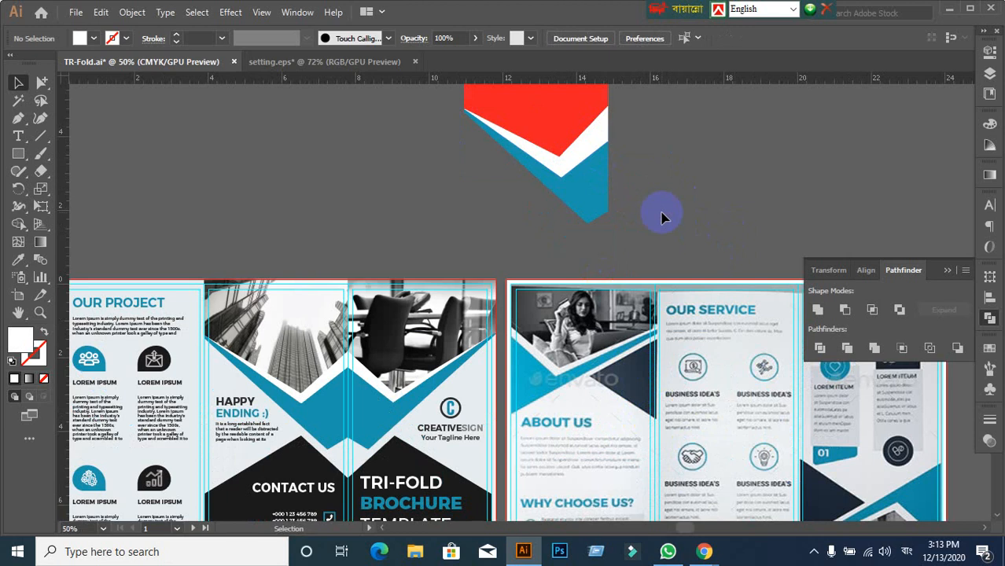
{"action": "scroll", "coordinate": [661, 218], "scroll_direction": "down", "scroll_amount": 1}
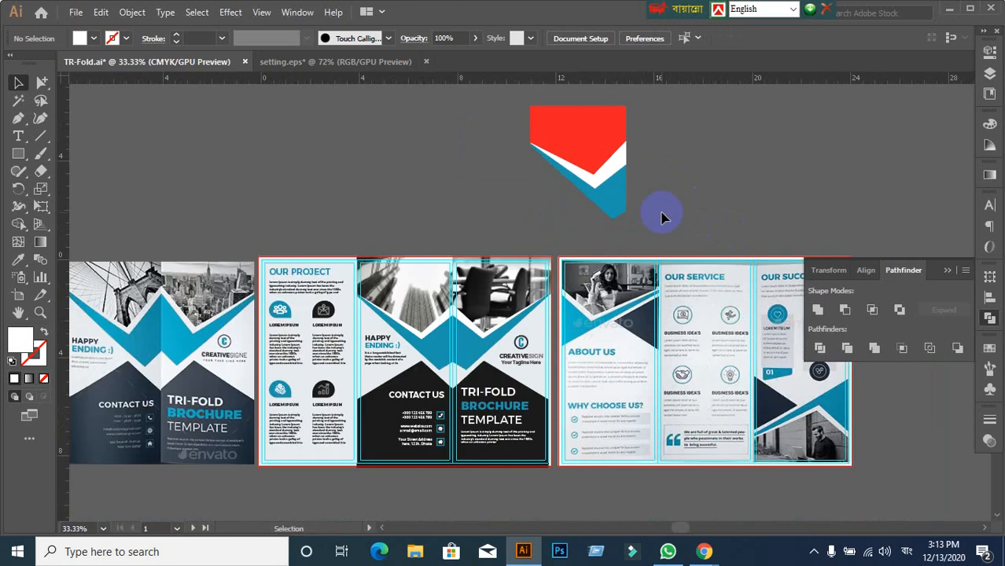
{"action": "left_click", "coordinate": [596, 160]}
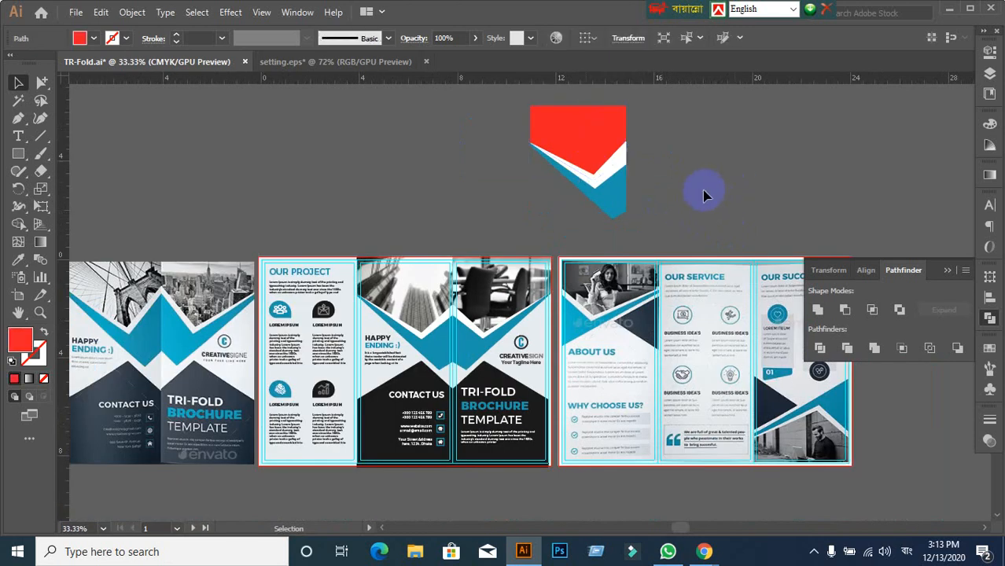
{"action": "left_click", "coordinate": [528, 155]}
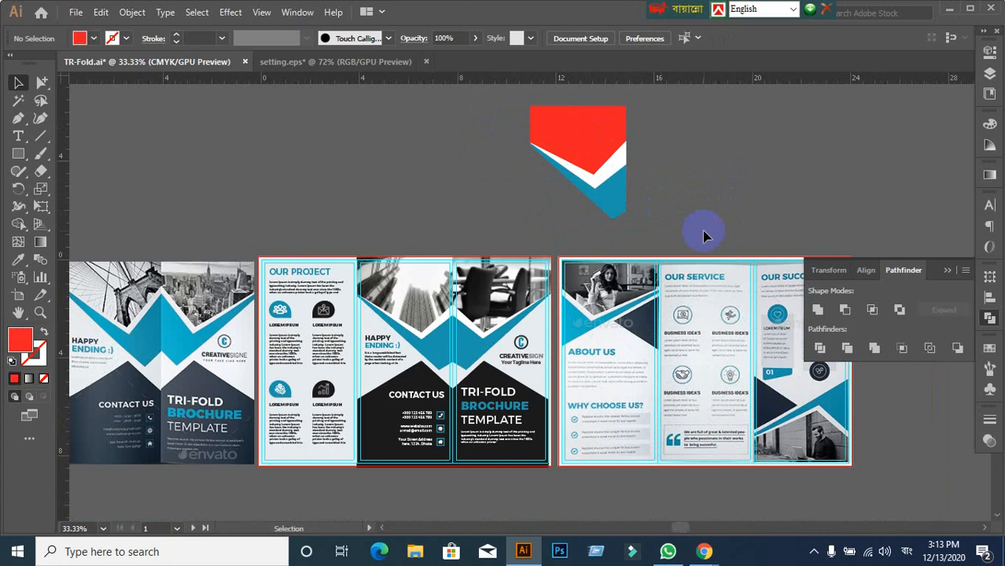
{"action": "scroll", "coordinate": [648, 250], "scroll_direction": "up", "scroll_amount": 2}
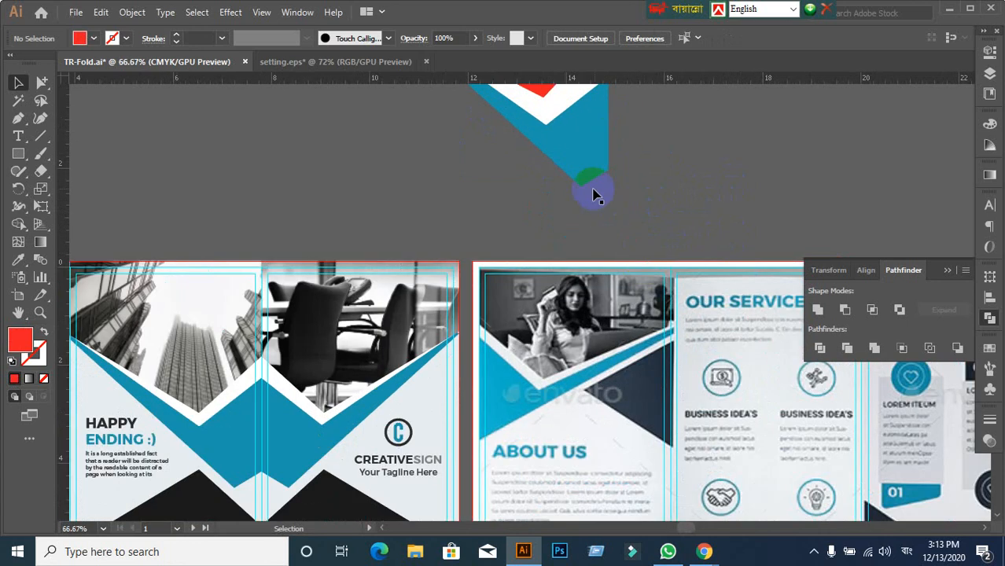
{"action": "scroll", "coordinate": [590, 224], "scroll_direction": "up", "scroll_amount": 2}
{"action": "scroll", "coordinate": [590, 236], "scroll_direction": "up", "scroll_amount": 2}
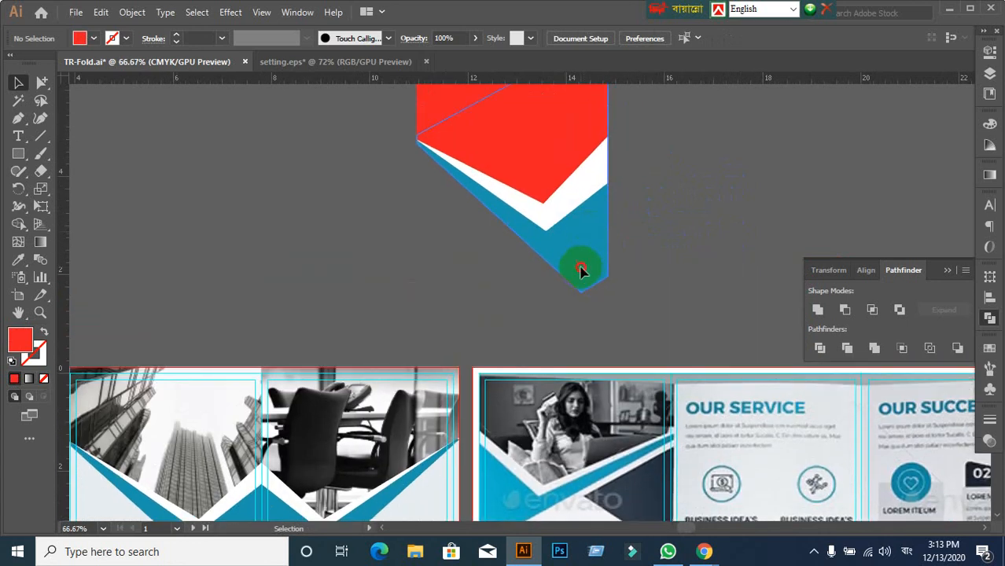
{"action": "left_click", "coordinate": [580, 270]}
{"action": "left_click", "coordinate": [722, 270]}
{"action": "scroll", "coordinate": [617, 293], "scroll_direction": "up", "scroll_amount": 2}
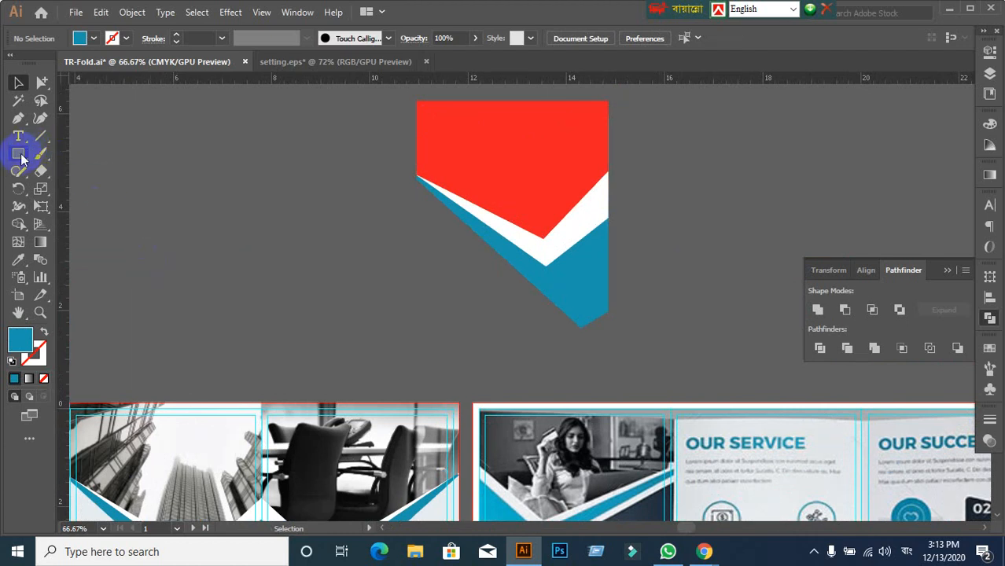
- Draw a tall rectangle over the zigzag header's right edge, discarding the first attempt
{"action": "left_click_drag", "start_coordinate": [18, 153], "coordinate": [66, 158]}
{"action": "scroll", "coordinate": [697, 139], "scroll_direction": "up", "scroll_amount": 2}
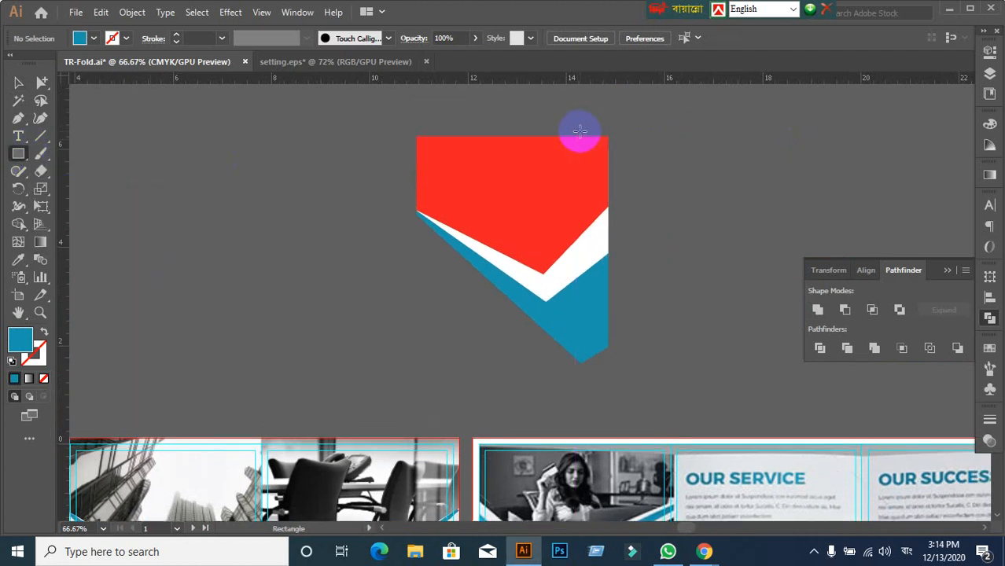
{"action": "mouse_move", "coordinate": [580, 134]}
{"action": "left_mouse_down"}
{"action": "mouse_move", "coordinate": [650, 298]}
{"action": "mouse_move", "coordinate": [723, 401]}
{"action": "mouse_move", "coordinate": [751, 406]}
{"action": "mouse_move", "coordinate": [723, 370]}
{"action": "mouse_move", "coordinate": [723, 384]}
{"action": "left_mouse_up"}
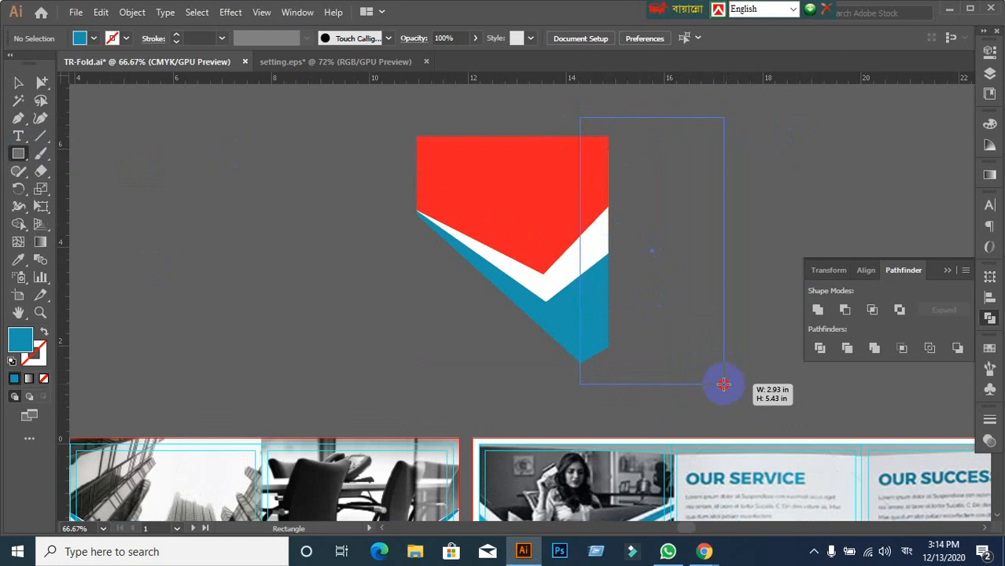
{"action": "left_click_drag", "start_coordinate": [723, 383], "coordinate": [725, 384]}
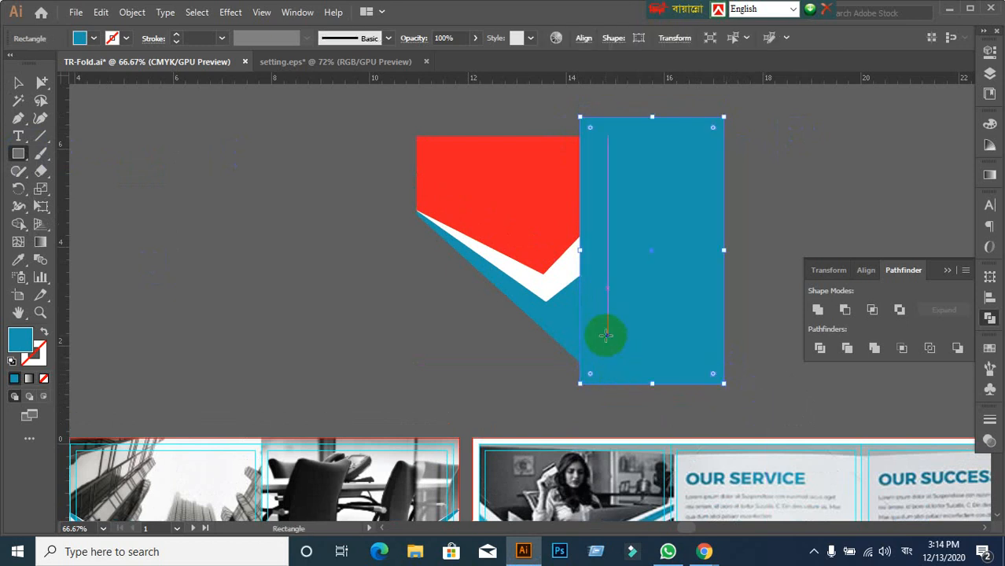
{"action": "key", "text": "ctrl+z"}
{"action": "scroll", "coordinate": [599, 358], "scroll_direction": "up", "scroll_amount": 1}
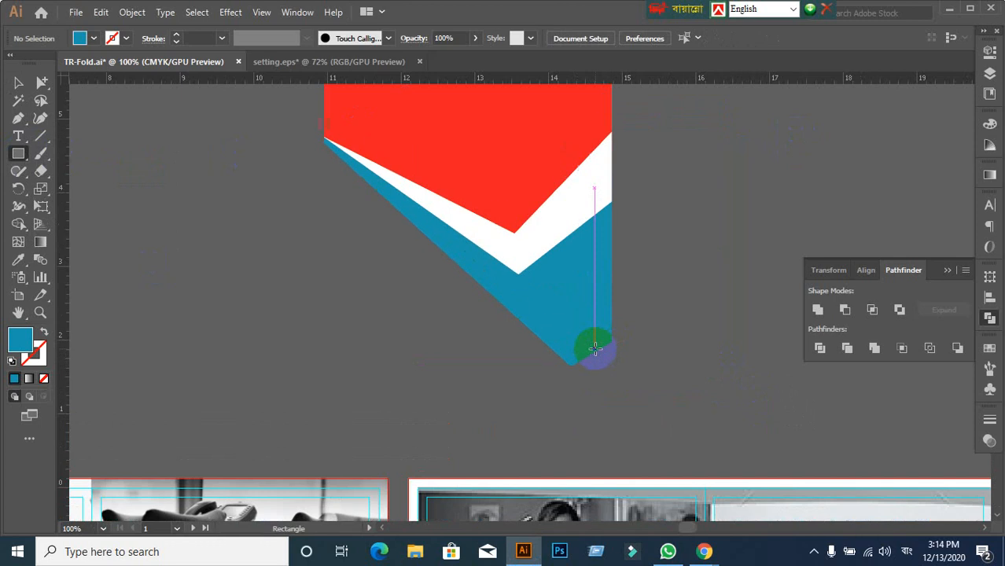
{"action": "scroll", "coordinate": [596, 352], "scroll_direction": "up", "scroll_amount": 2}
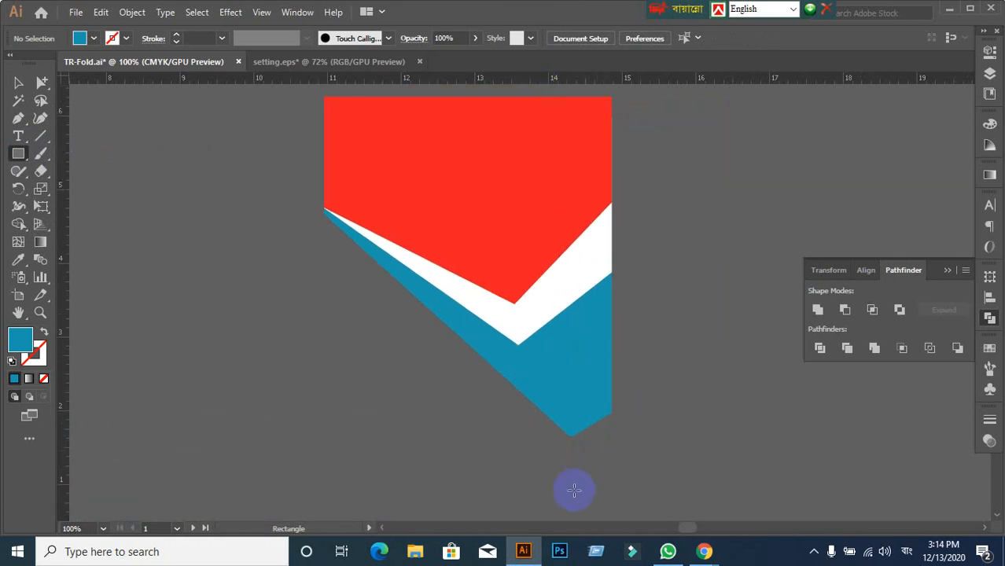
{"action": "mouse_move", "coordinate": [598, 512]}
{"action": "left_mouse_down"}
{"action": "mouse_move", "coordinate": [713, 426]}
{"action": "mouse_move", "coordinate": [720, 371]}
{"action": "mouse_move", "coordinate": [684, 331]}
{"action": "mouse_move", "coordinate": [739, 242]}
{"action": "mouse_move", "coordinate": [691, 328]}
{"action": "mouse_move", "coordinate": [691, 314]}
{"action": "mouse_move", "coordinate": [695, 336]}
{"action": "mouse_move", "coordinate": [710, 58]}
{"action": "mouse_move", "coordinate": [715, 287]}
{"action": "left_mouse_up"}
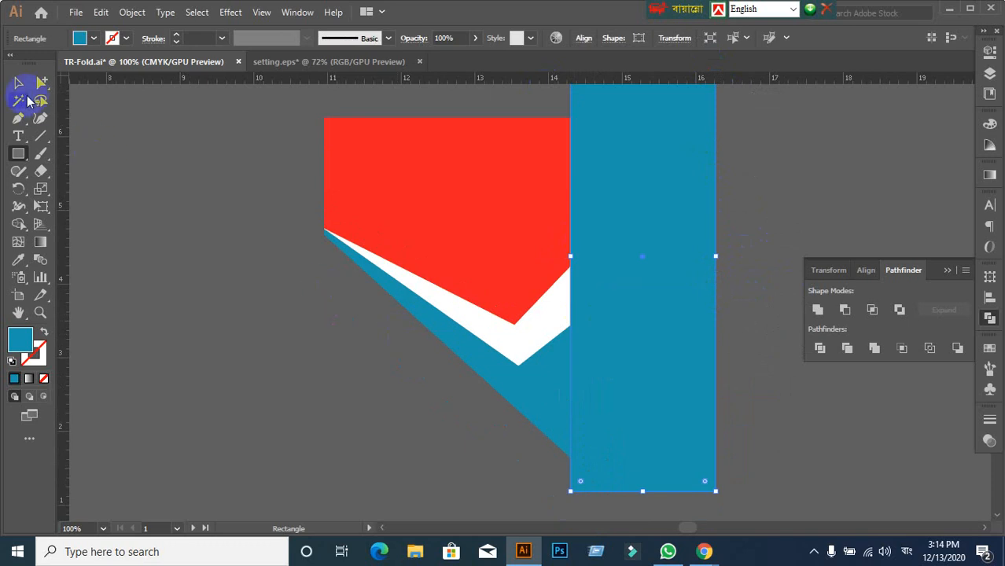
- Recolor the tall overlapping rectangle green
{"action": "left_click", "coordinate": [19, 84]}
{"action": "scroll", "coordinate": [223, 334], "scroll_direction": "down", "scroll_amount": 2, "text": "alt"}
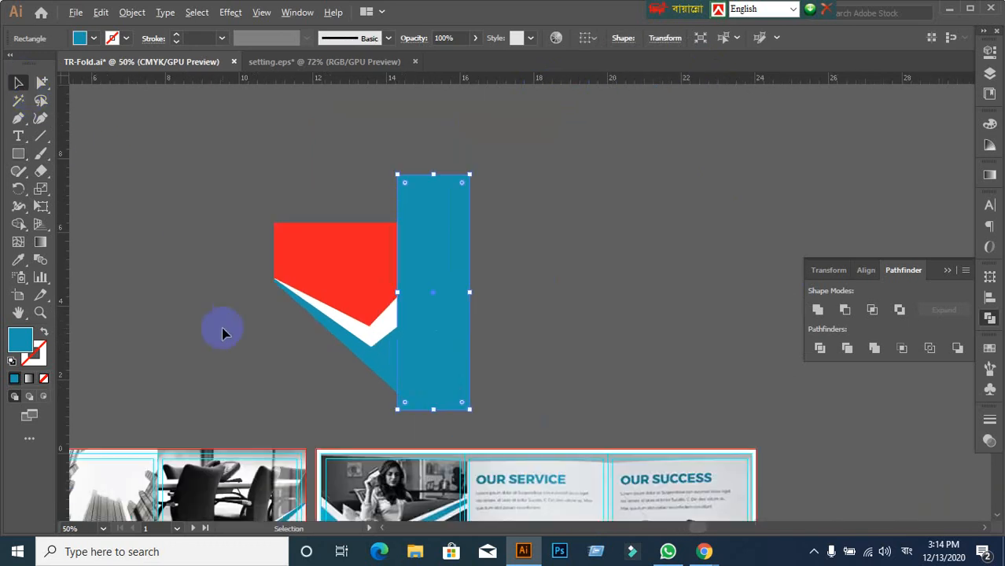
{"action": "left_click_drag", "start_coordinate": [440, 253], "coordinate": [616, 283]}
{"action": "key", "text": "ctrl+z"}
{"action": "left_click", "coordinate": [633, 273]}
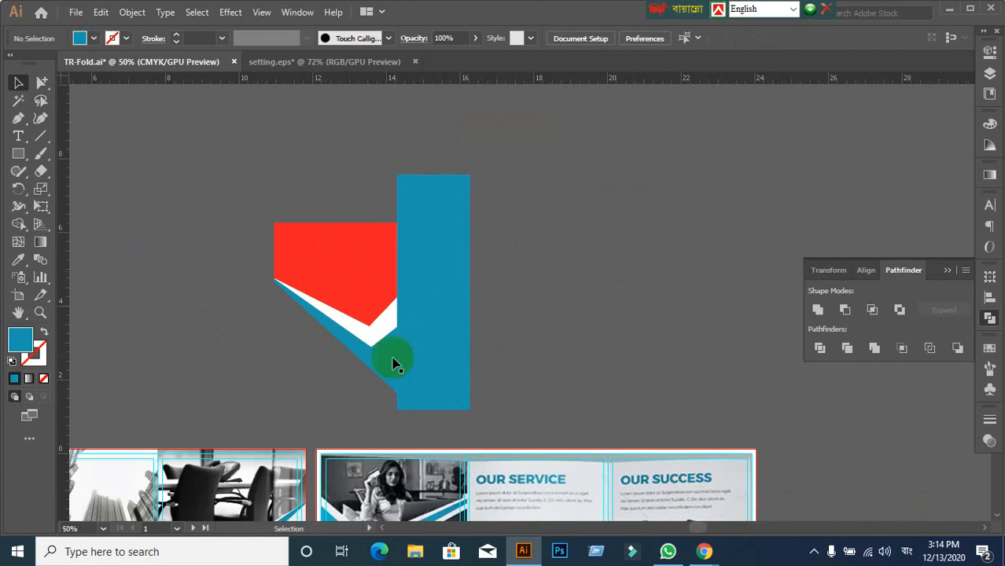
{"action": "left_click", "coordinate": [453, 256]}
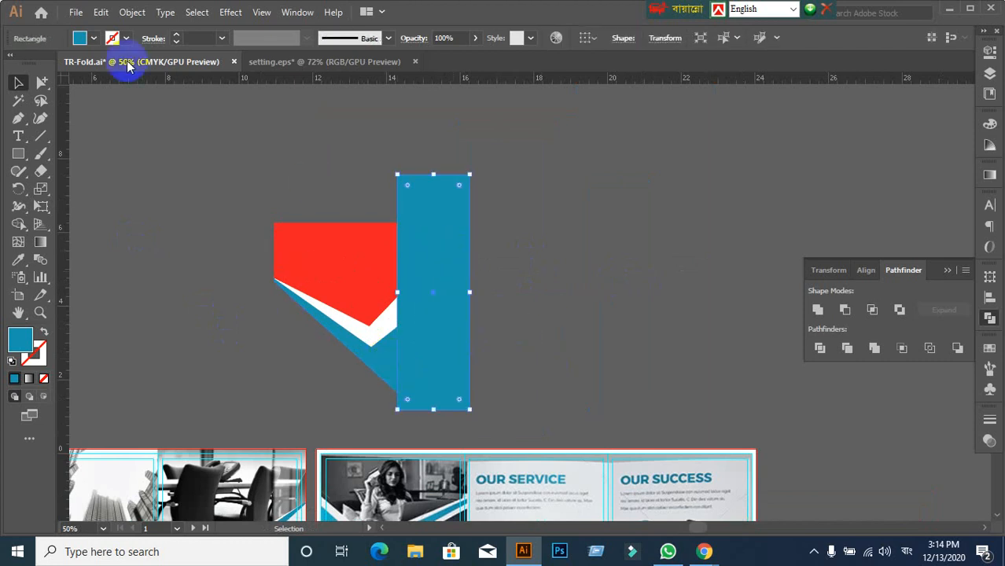
{"action": "left_click", "coordinate": [93, 41]}
{"action": "left_click", "coordinate": [76, 67]}
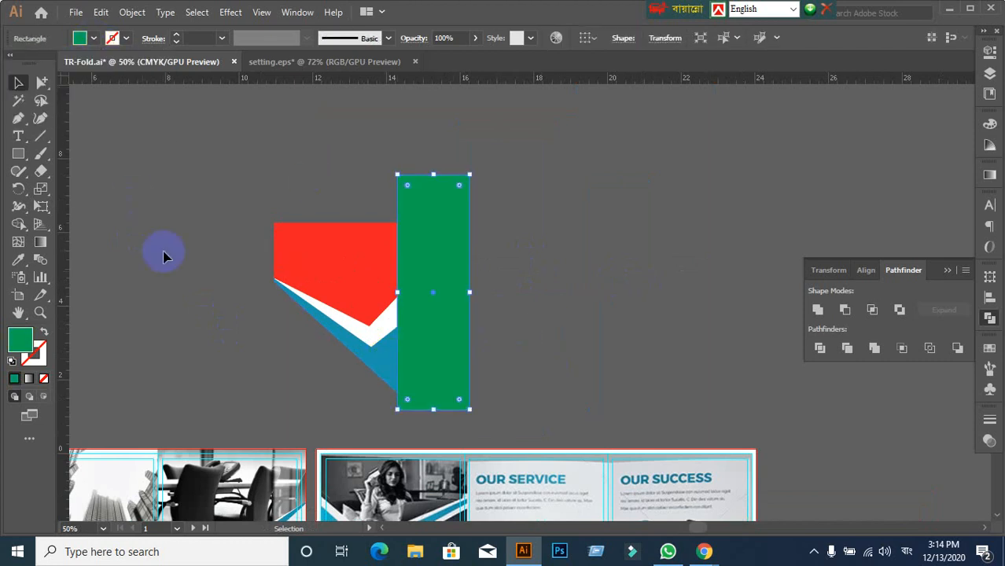
{"action": "left_click", "coordinate": [163, 253]}
- Try Pathfinder Minus Front and then Crop on the zigzag and green bar, undoing both
{"action": "left_click_drag", "start_coordinate": [291, 154], "coordinate": [507, 466]}
{"action": "left_click", "coordinate": [688, 363]}
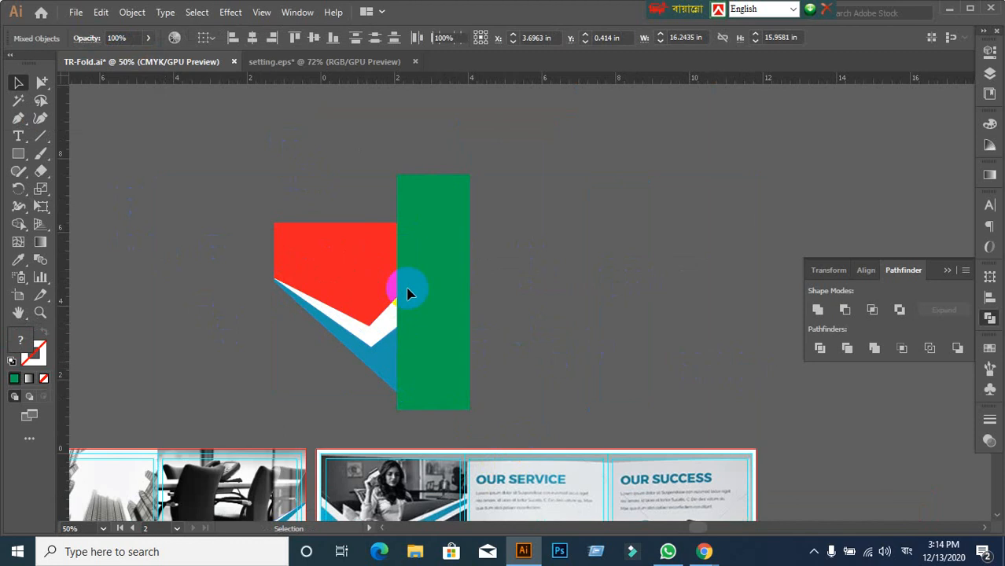
{"action": "left_click_drag", "start_coordinate": [333, 193], "coordinate": [503, 322]}
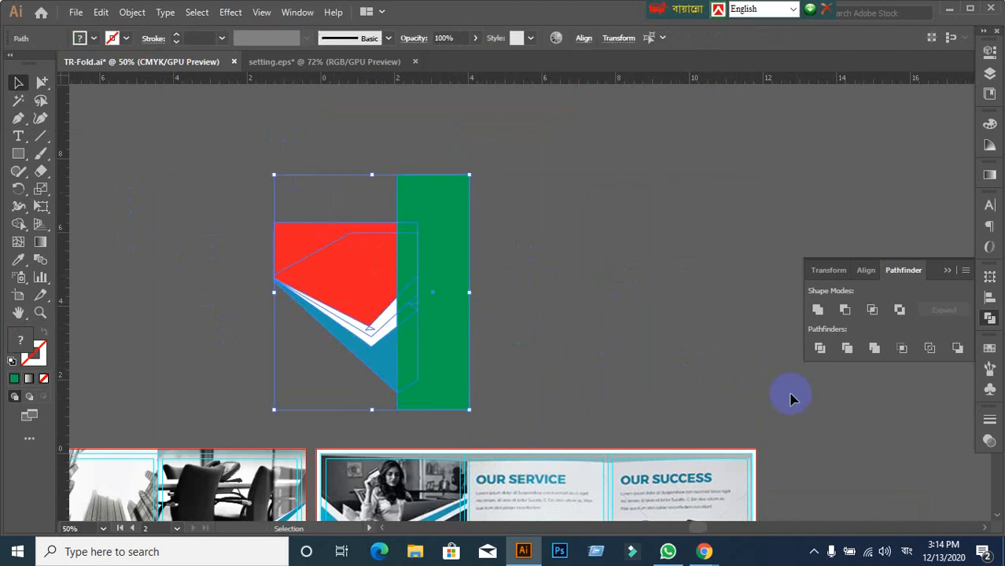
{"action": "left_click", "coordinate": [845, 311]}
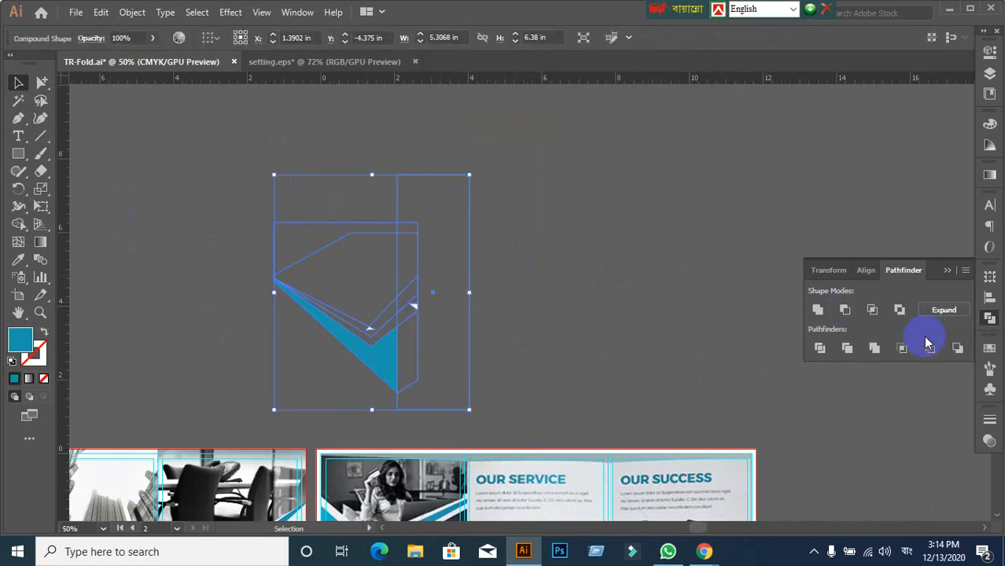
{"action": "key", "text": "ctrl+z"}
{"action": "left_click", "coordinate": [603, 329]}
{"action": "left_click", "coordinate": [441, 369]}
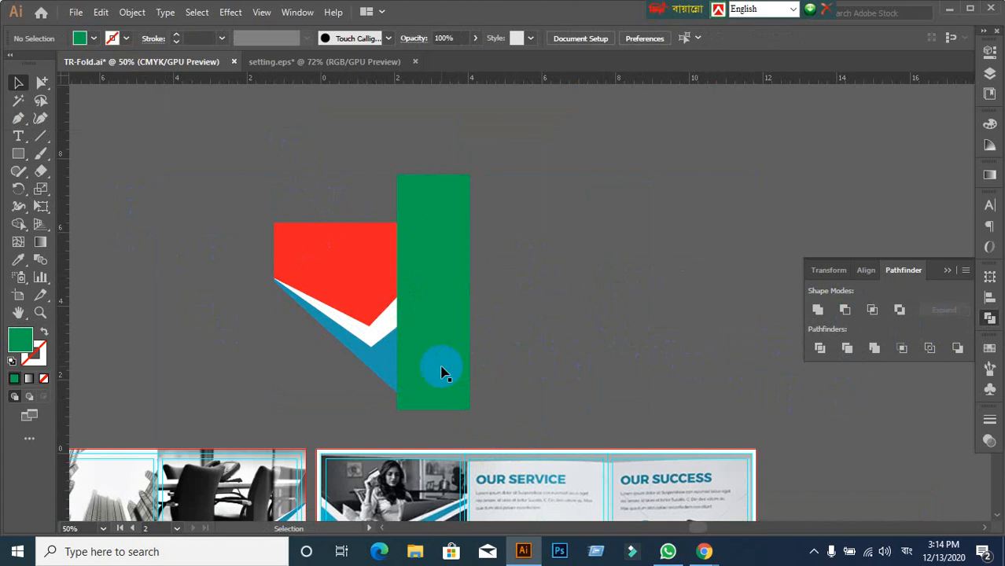
{"action": "left_click_drag", "start_coordinate": [315, 184], "coordinate": [506, 373]}
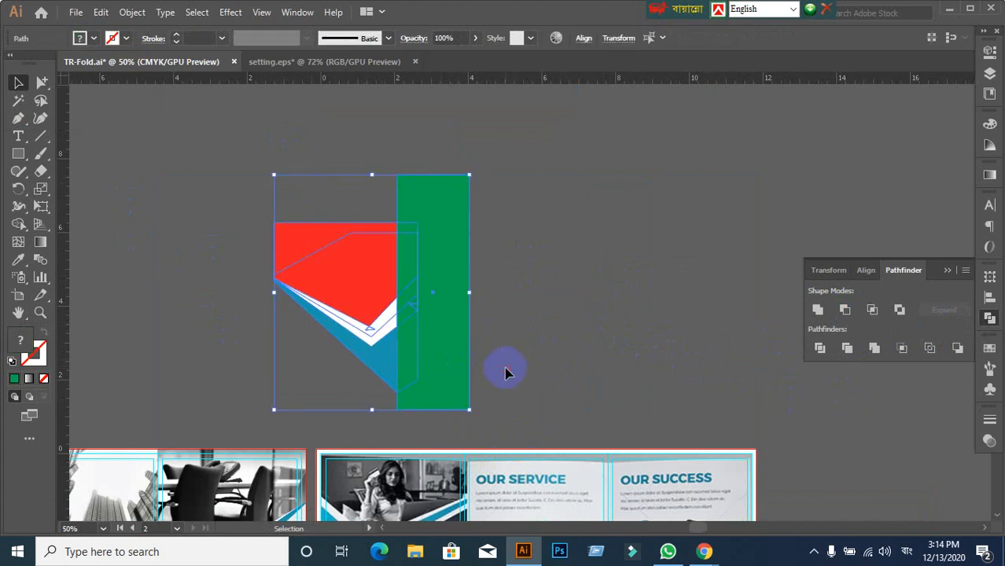
{"action": "left_click", "coordinate": [903, 351]}
{"action": "key", "text": "ctrl+z"}
{"action": "left_click", "coordinate": [594, 362]}
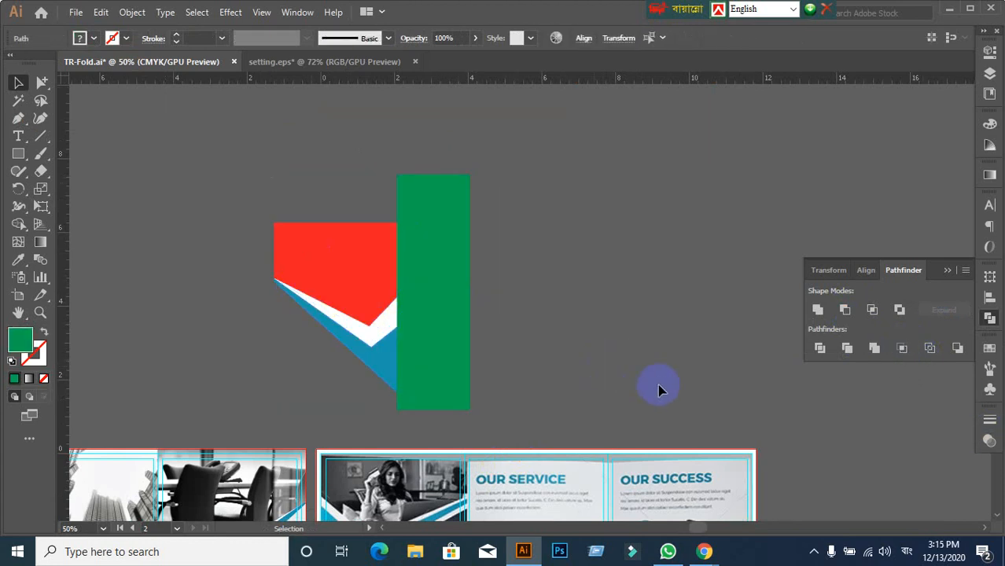
- Move the green bar off the zigzag shape and delete it
{"action": "scroll", "coordinate": [530, 389], "scroll_direction": "down", "scroll_amount": 1}
{"action": "scroll", "coordinate": [532, 387], "scroll_direction": "down", "scroll_amount": 1}
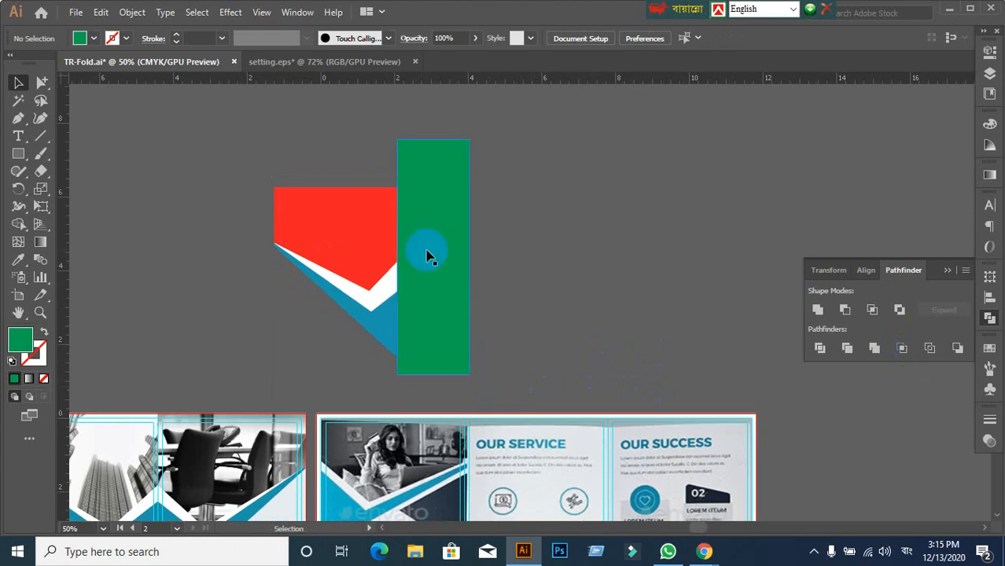
{"action": "left_click_drag", "start_coordinate": [439, 257], "coordinate": [585, 251]}
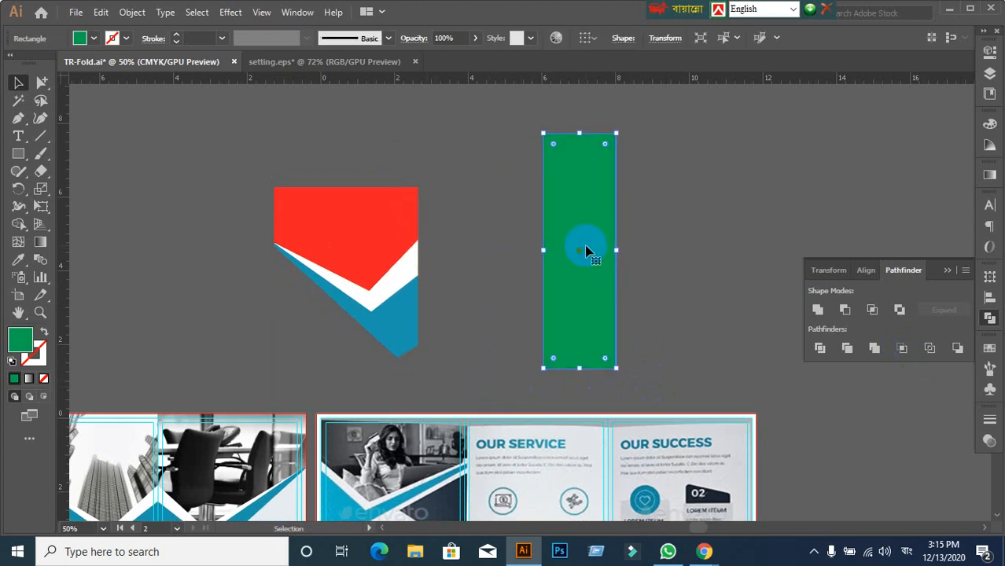
{"action": "key", "text": "Delete"}
{"action": "left_click_drag", "start_coordinate": [455, 208], "coordinate": [546, 151]}
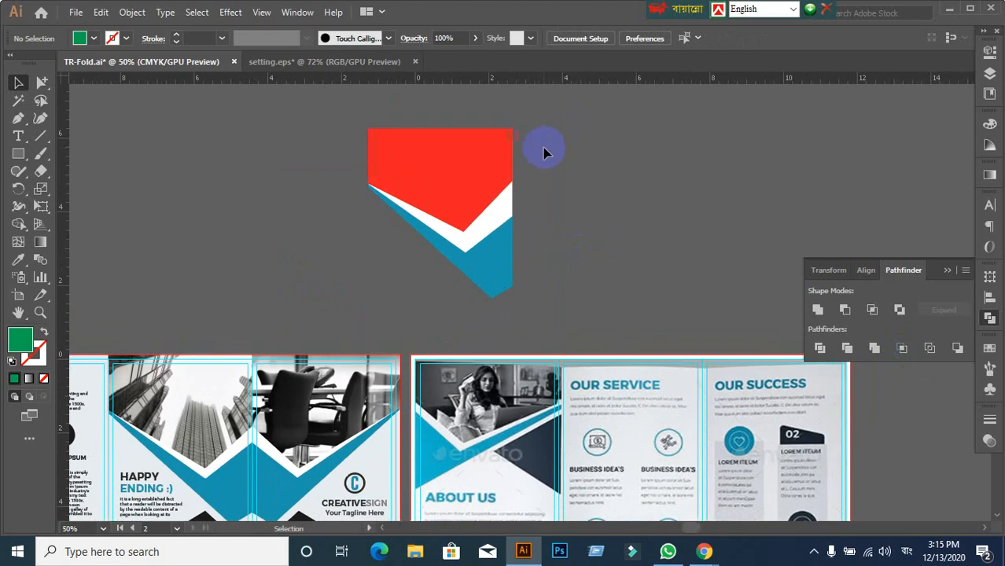
{"action": "left_click", "coordinate": [41, 136]}
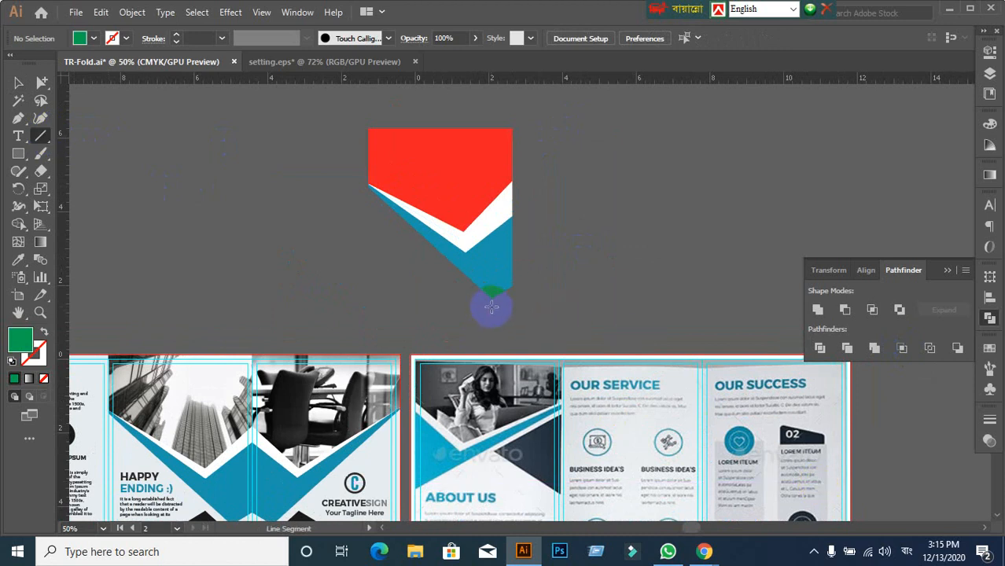
- Draw a vertical cut line and use Shape Builder to delete the slivers right of it
{"action": "mouse_move", "coordinate": [491, 307]}
{"action": "left_mouse_down"}
{"action": "mouse_move", "coordinate": [478, 218]}
{"action": "mouse_move", "coordinate": [492, 179]}
{"action": "mouse_move", "coordinate": [491, 93]}
{"action": "left_mouse_up"}
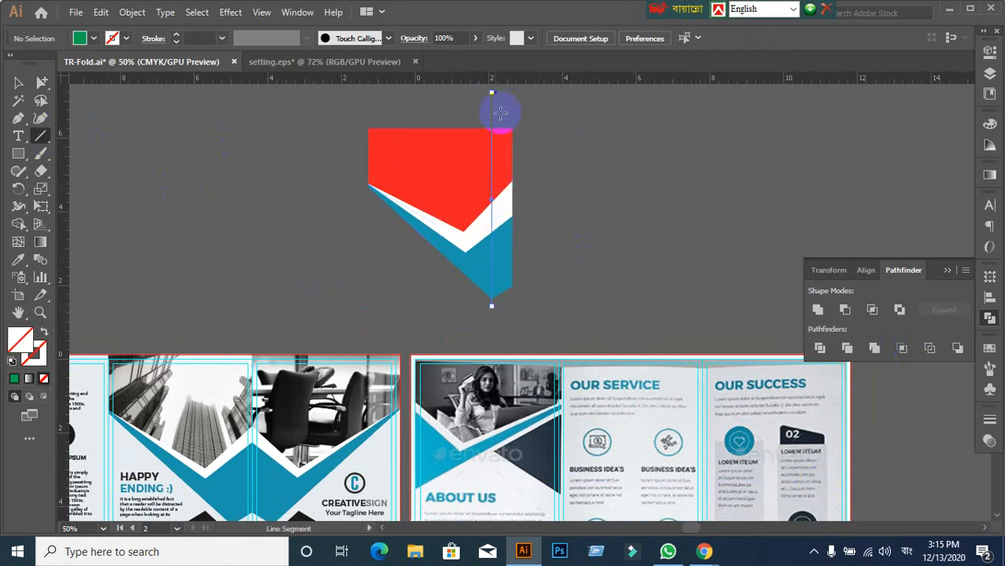
{"action": "left_click", "coordinate": [18, 82]}
{"action": "left_click", "coordinate": [410, 212]}
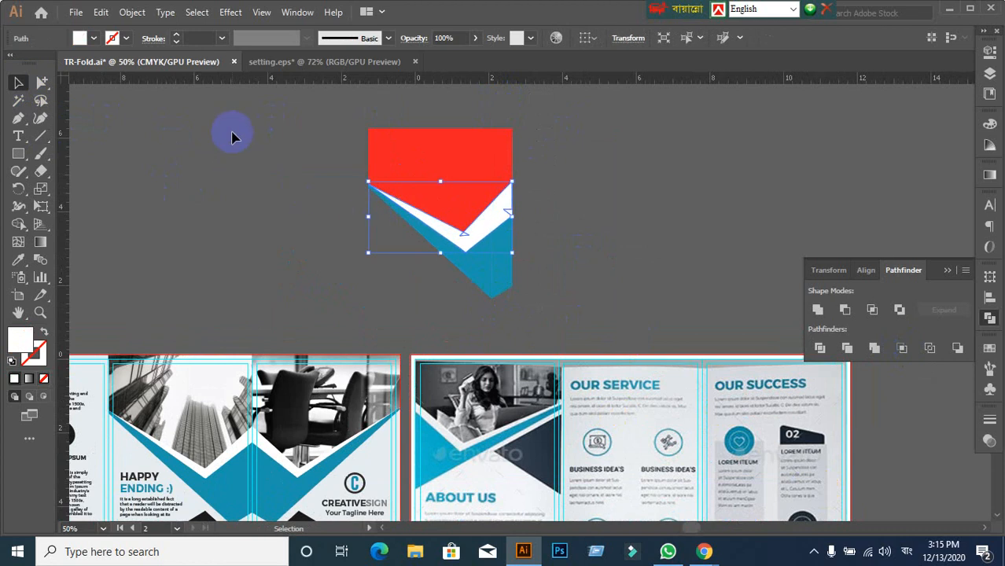
{"action": "left_click", "coordinate": [275, 151]}
{"action": "left_click_drag", "start_coordinate": [283, 125], "coordinate": [586, 268]}
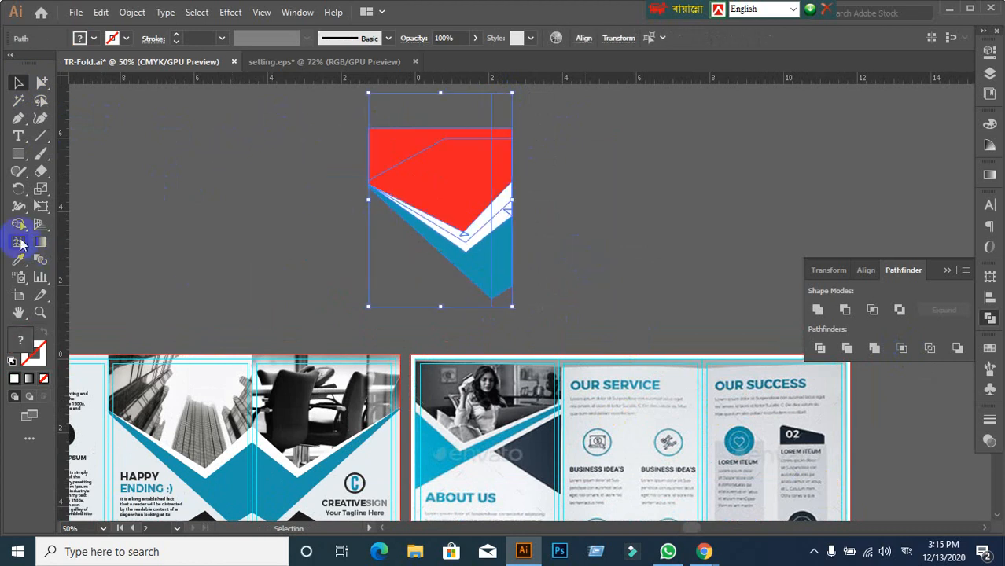
{"action": "left_click", "coordinate": [18, 224]}
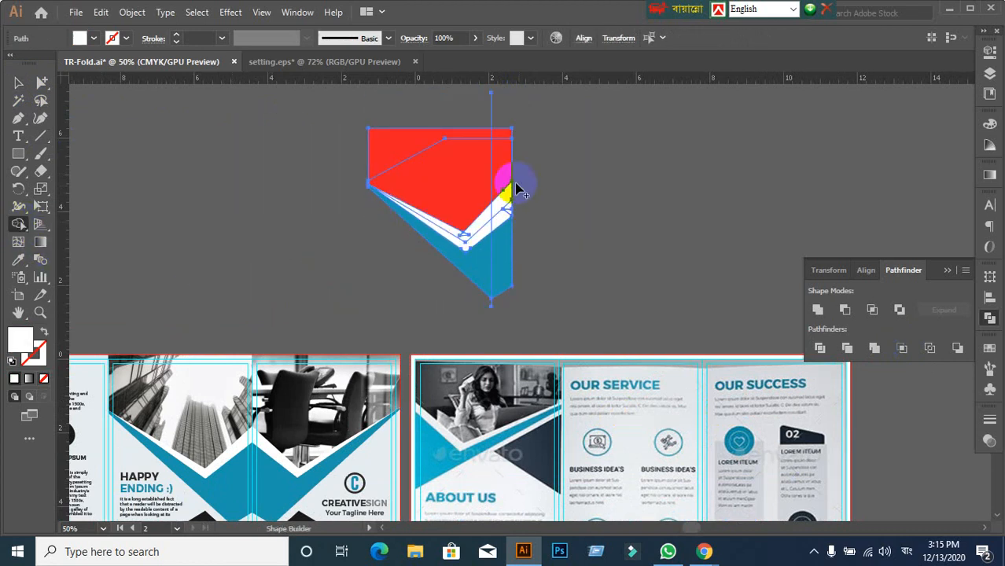
{"action": "left_click", "coordinate": [499, 167]}
{"action": "left_click_drag", "start_coordinate": [507, 114], "coordinate": [511, 314]}
{"action": "scroll", "coordinate": [511, 314], "scroll_direction": "up", "scroll_amount": 2}
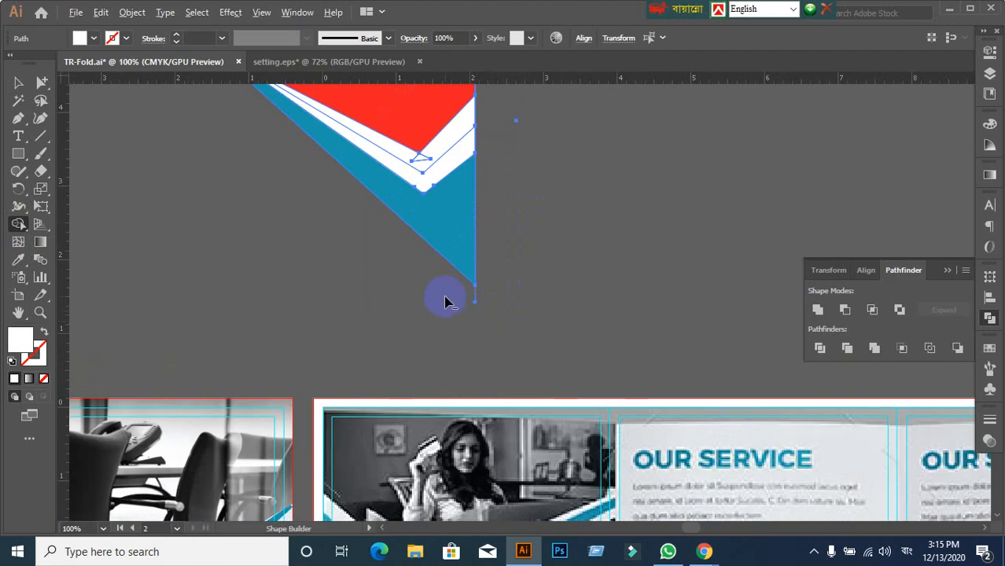
{"action": "scroll", "coordinate": [520, 225], "scroll_direction": "up", "scroll_amount": 5}
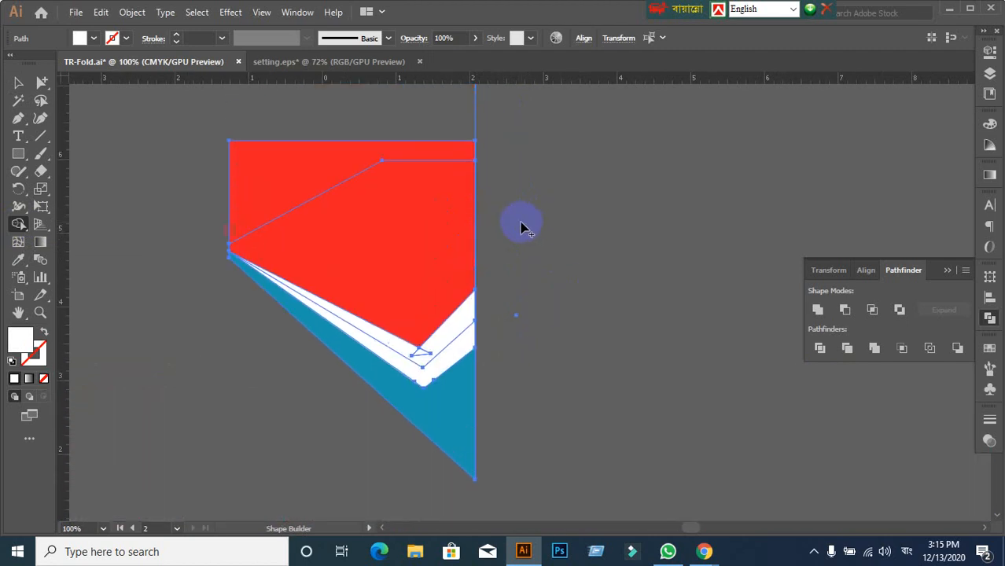
- Move the leftover cut line away from the shape and delete it
{"action": "left_click", "coordinate": [20, 82]}
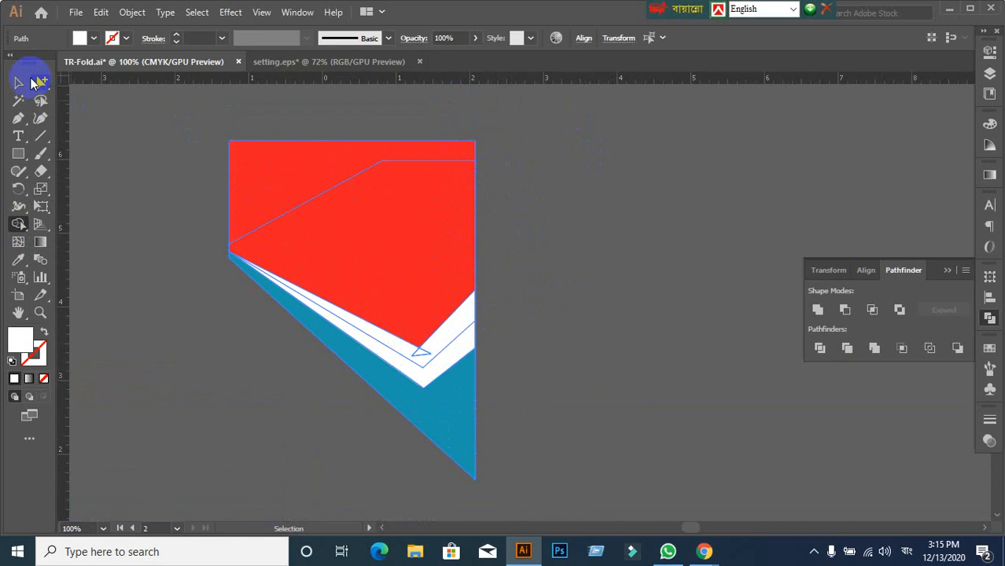
{"action": "left_click", "coordinate": [485, 247]}
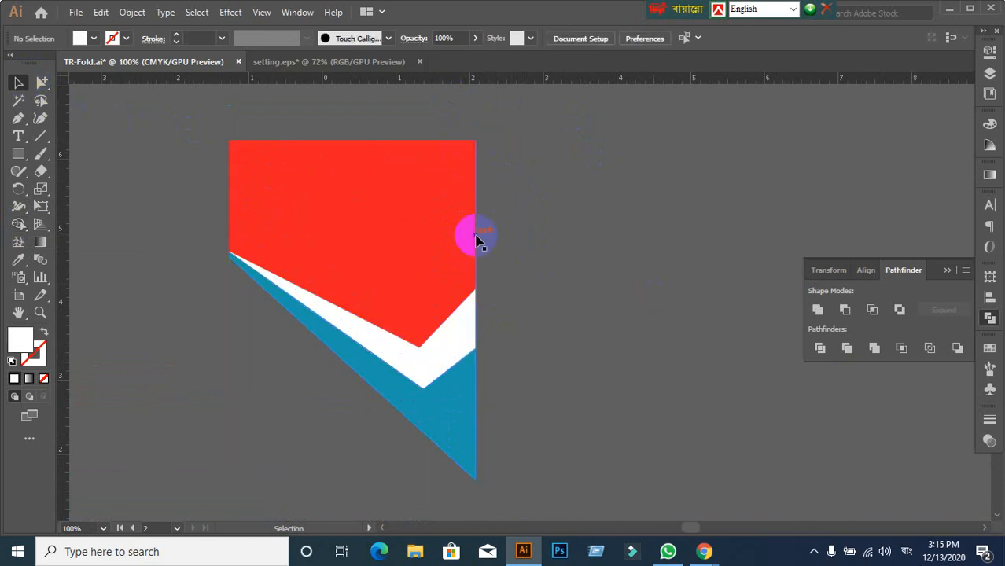
{"action": "left_click_drag", "start_coordinate": [476, 236], "coordinate": [613, 237]}
{"action": "key", "text": "ctrl+z"}
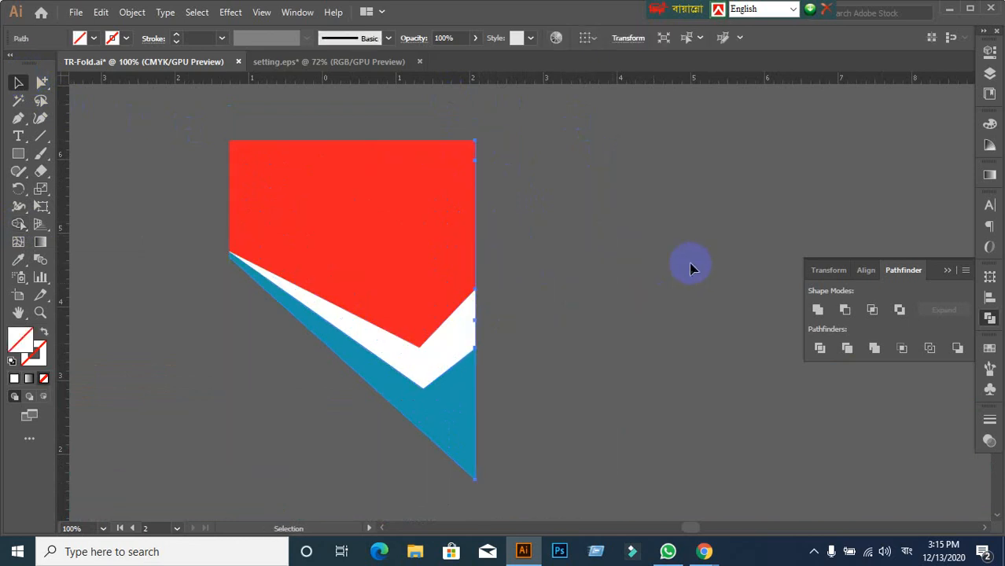
{"action": "left_click", "coordinate": [480, 257]}
{"action": "left_click_drag", "start_coordinate": [479, 256], "coordinate": [658, 256]}
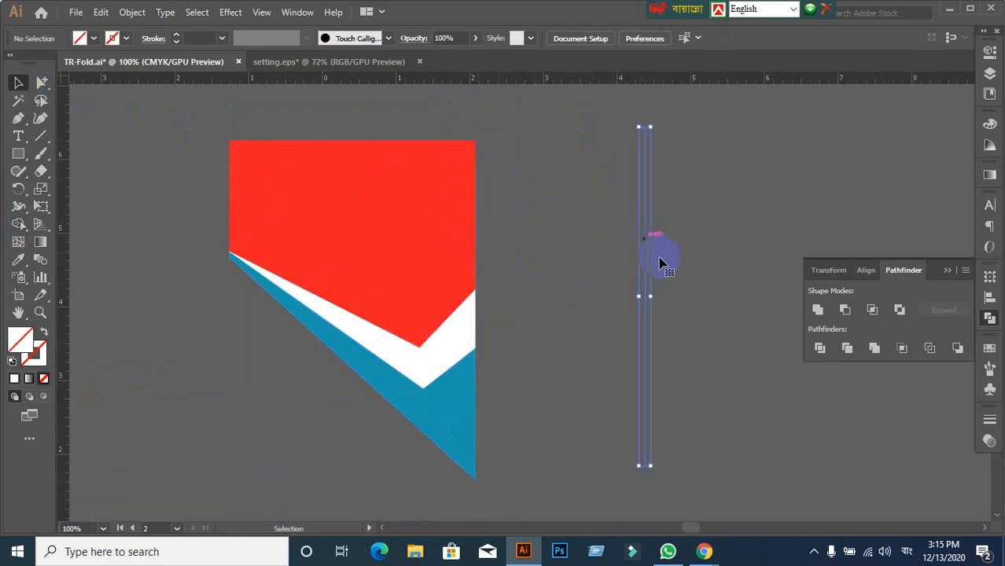
{"action": "key", "text": "Delete"}
{"action": "key", "text": "ctrl+minus"}
{"action": "key", "text": "ctrl+minus"}
{"action": "key", "text": "ctrl+minus"}
{"action": "key", "text": "ctrl+minus"}
{"action": "key", "text": "ctrl+minus"}
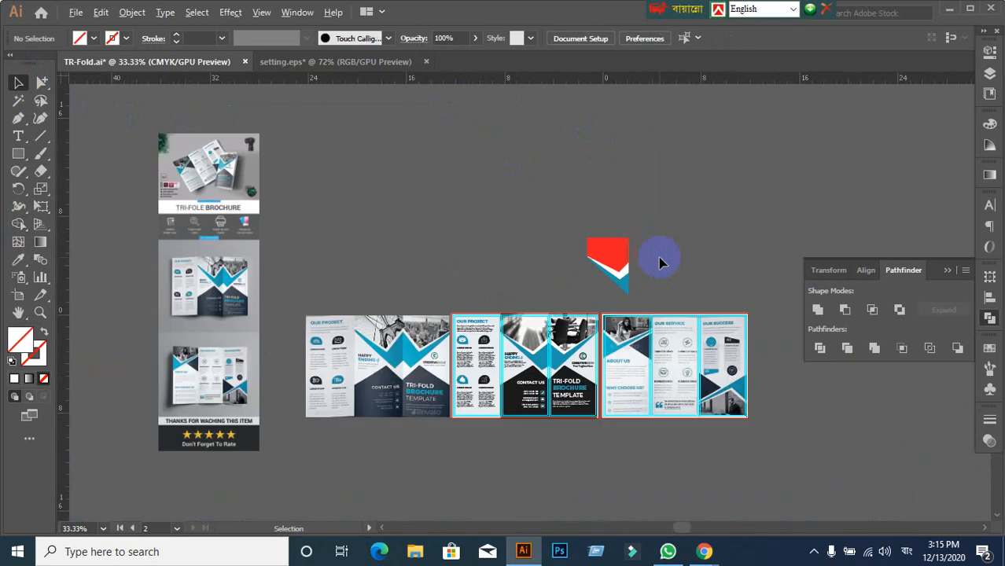
- Select the red, white and blue chevron group and nudge it right and down
{"action": "left_click_drag", "start_coordinate": [673, 348], "coordinate": [643, 265]}
{"action": "key", "text": "ctrl+plus"}
{"action": "key", "text": "ctrl+plus"}
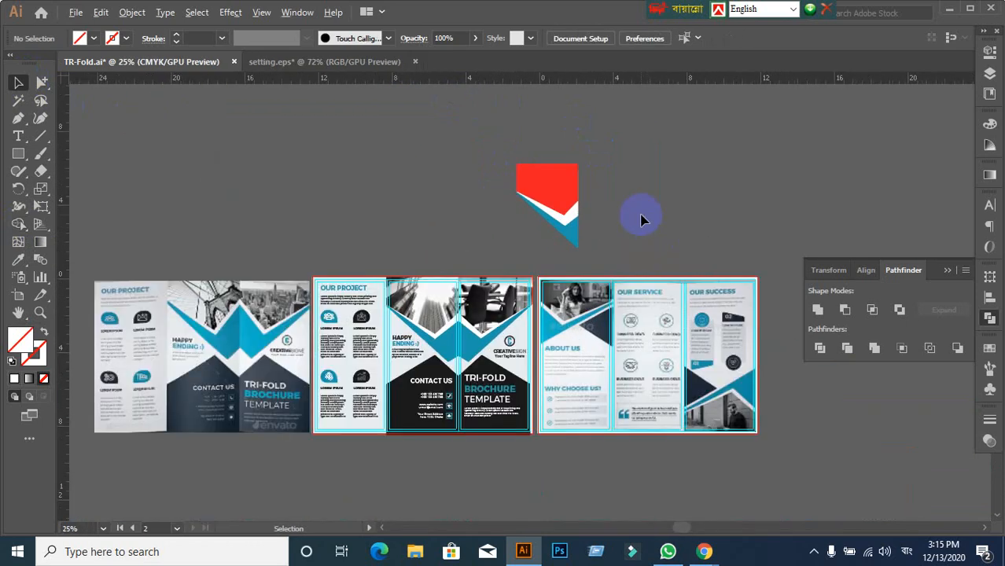
{"action": "left_click_drag", "start_coordinate": [584, 220], "coordinate": [661, 267]}
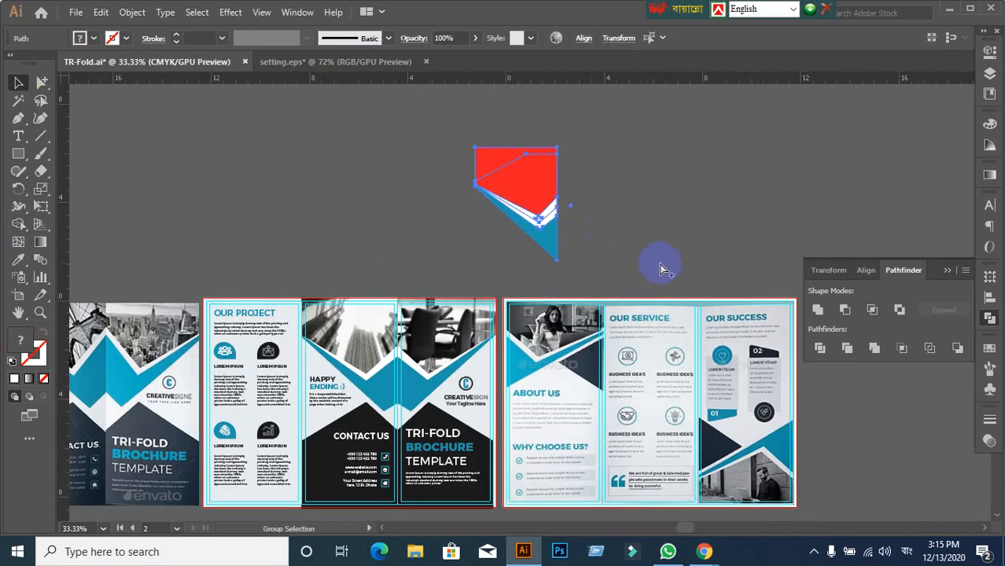
{"action": "key", "text": "v"}
{"action": "left_click", "coordinate": [662, 247]}
{"action": "left_click_drag", "start_coordinate": [523, 197], "coordinate": [591, 228]}
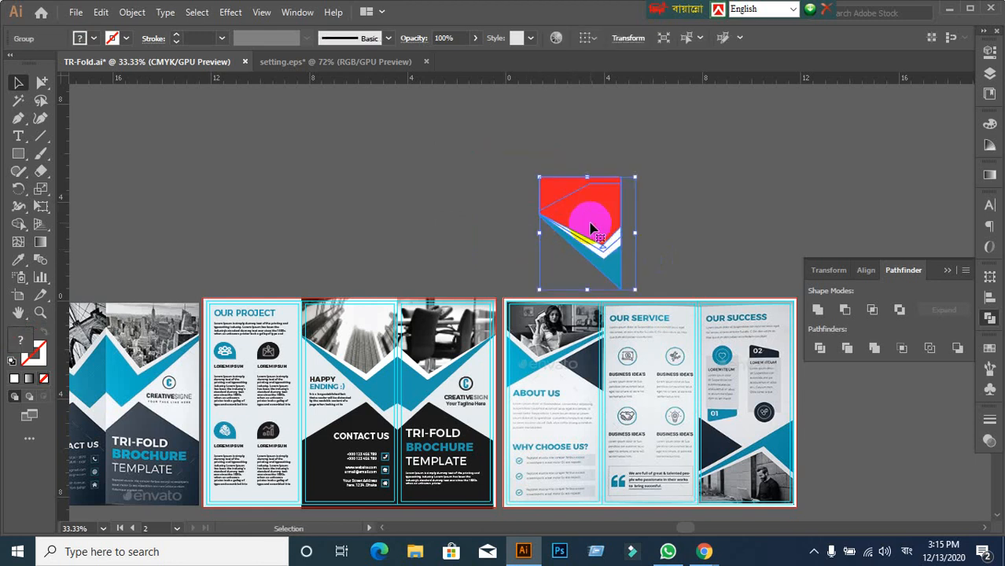
- Reflect the chevron group across the vertical axis
{"action": "right_click", "coordinate": [591, 228]}
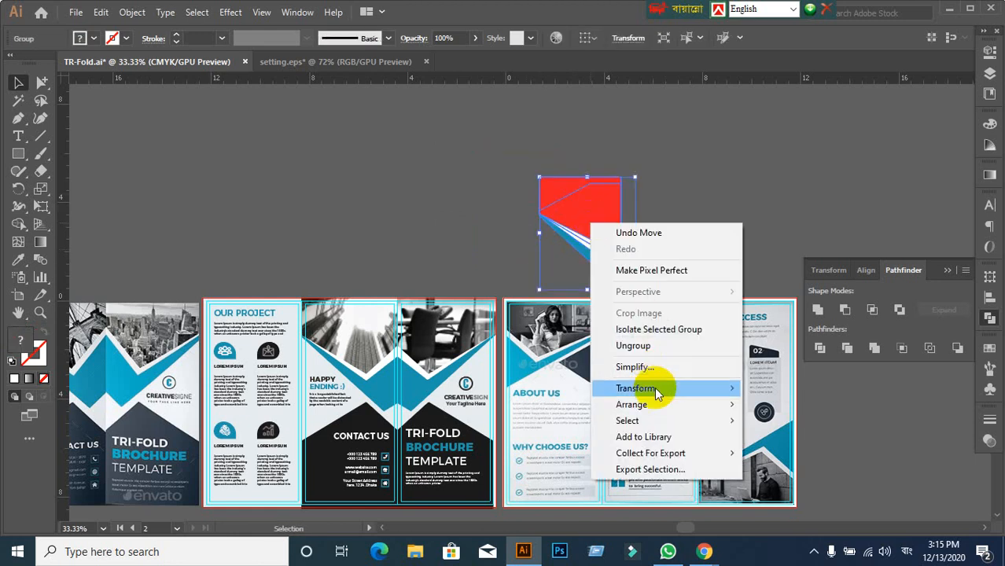
{"action": "mouse_move", "coordinate": [659, 393]}
{"action": "left_click", "coordinate": [798, 438]}
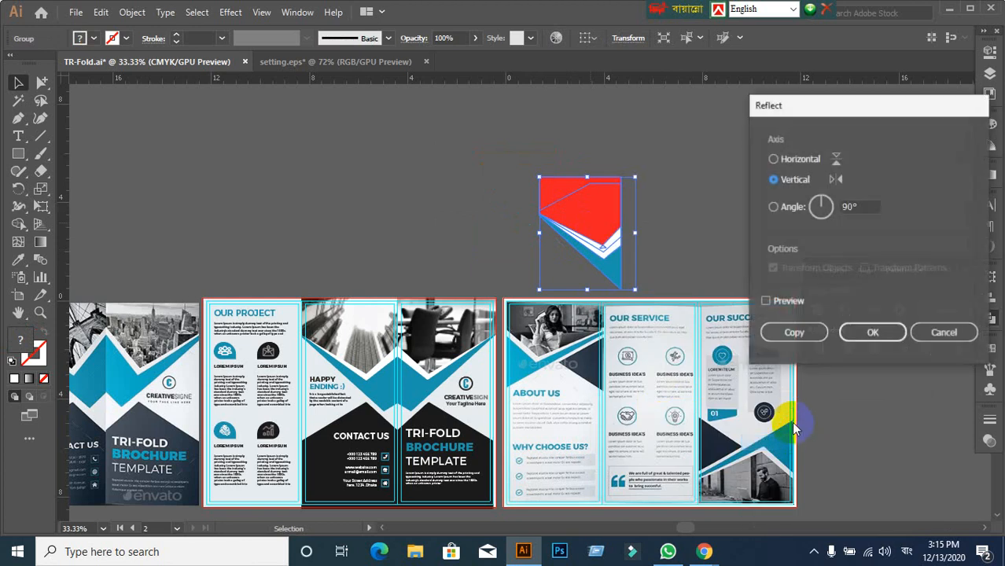
{"action": "left_click", "coordinate": [767, 301]}
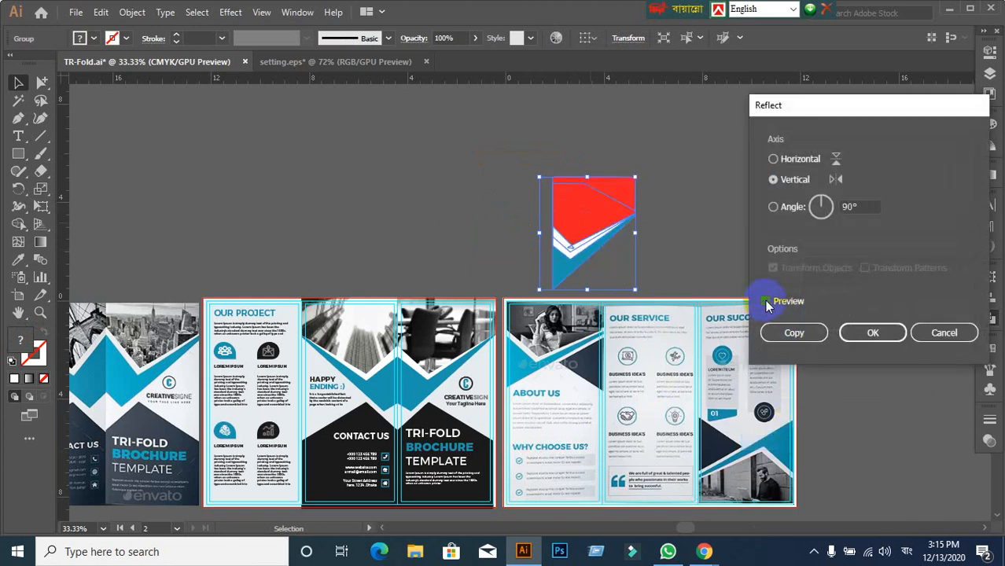
{"action": "left_click", "coordinate": [871, 335]}
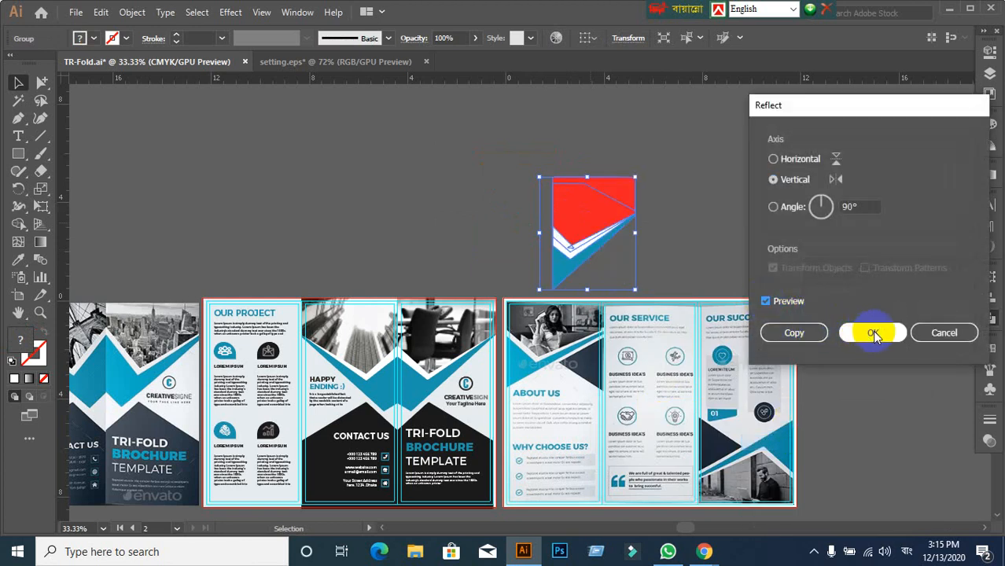
{"action": "left_click", "coordinate": [672, 391]}
- Move the mirrored chevron onto the About Us panel photo and set its opacity to 50%
{"action": "scroll", "coordinate": [673, 243], "scroll_direction": "up", "scroll_amount": 1}
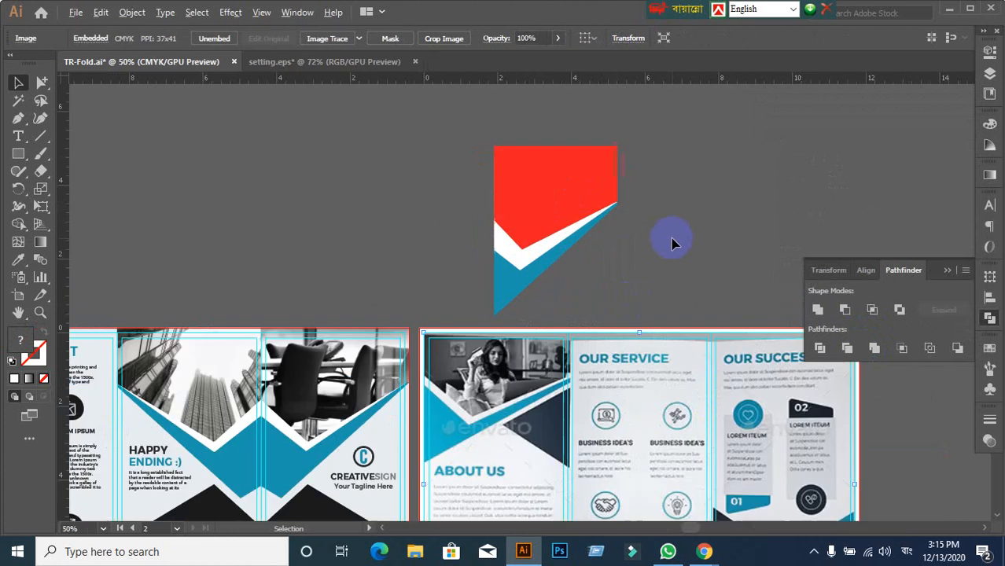
{"action": "left_click_drag", "start_coordinate": [584, 197], "coordinate": [612, 442]}
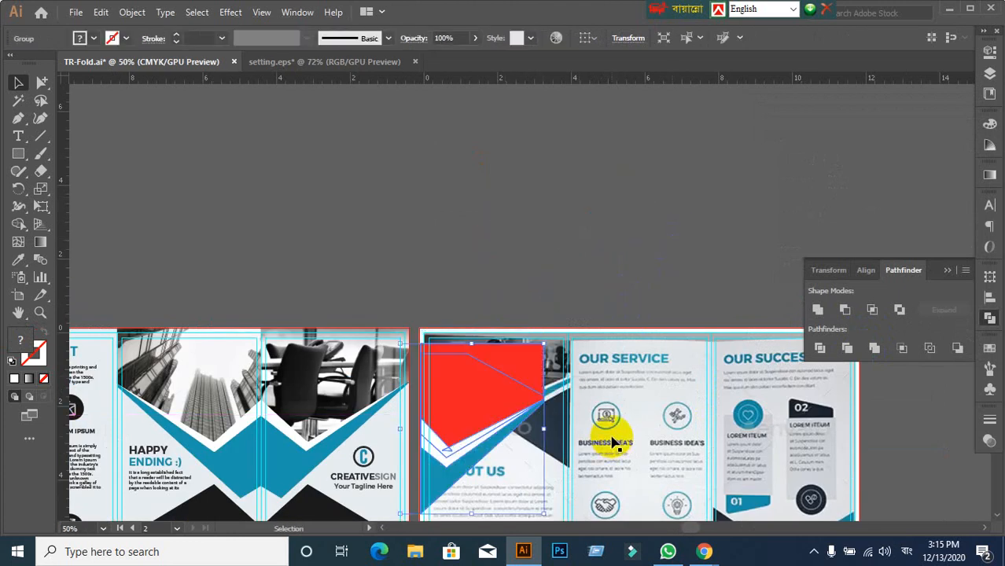
{"action": "scroll", "coordinate": [613, 442], "scroll_direction": "up", "scroll_amount": 2}
{"action": "left_click_drag", "start_coordinate": [509, 433], "coordinate": [594, 381]}
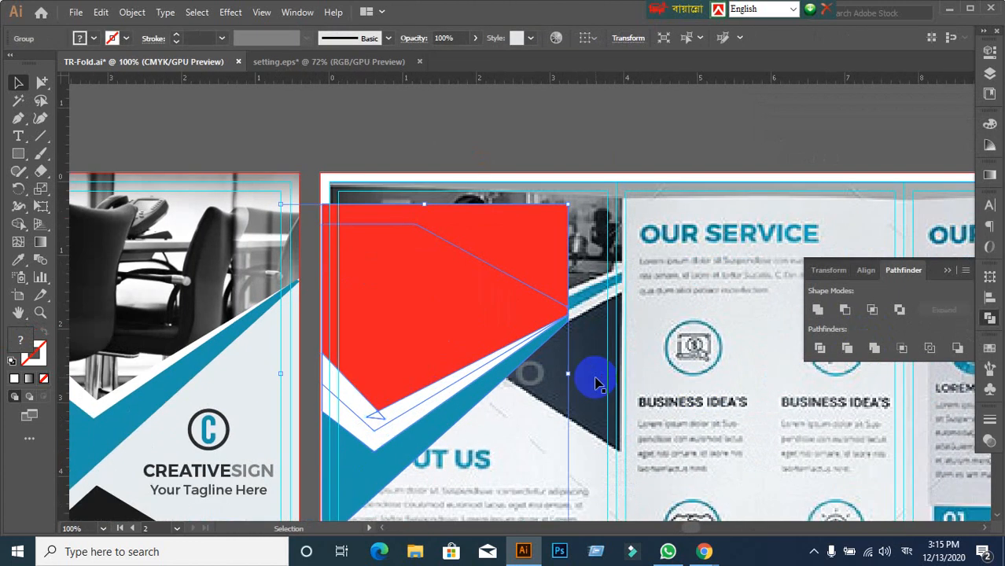
{"action": "left_click", "coordinate": [989, 442]}
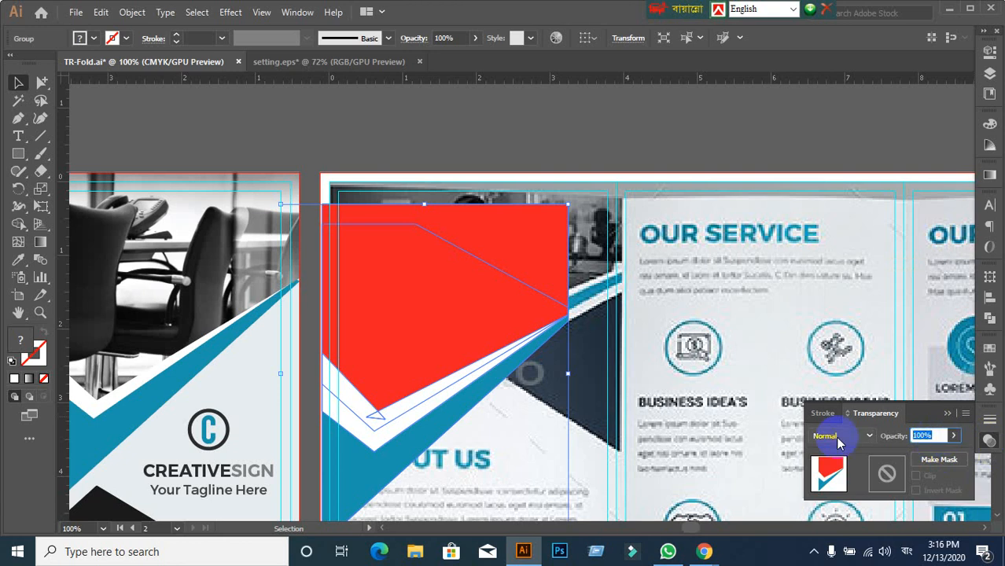
{"action": "key", "text": "Return"}
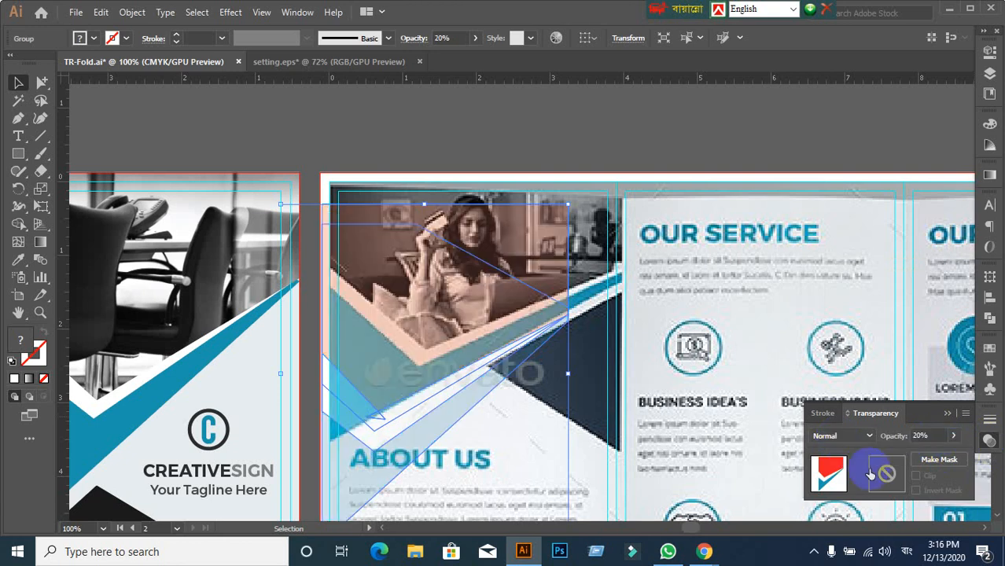
{"action": "left_click", "coordinate": [945, 433]}
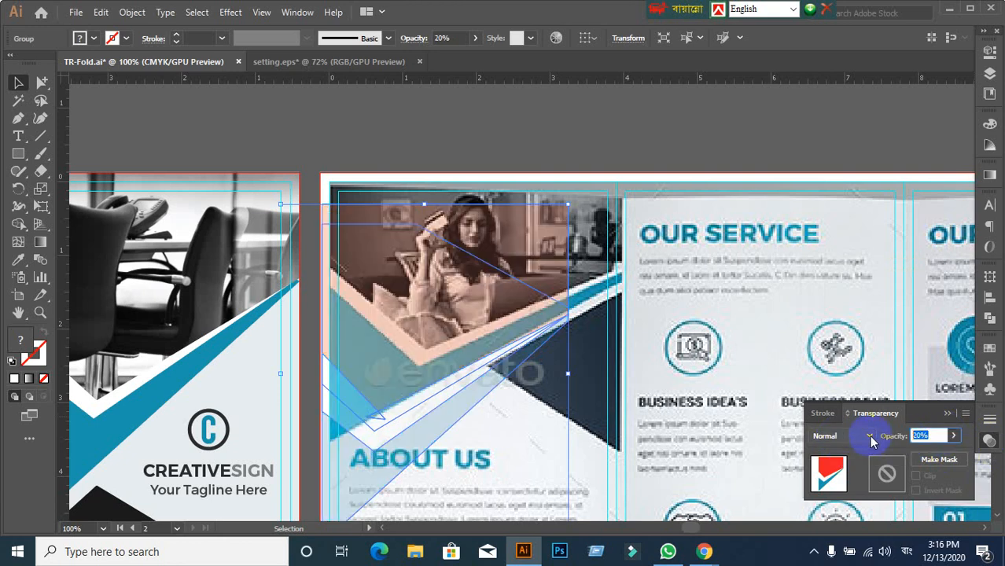
{"action": "key", "text": "Return"}
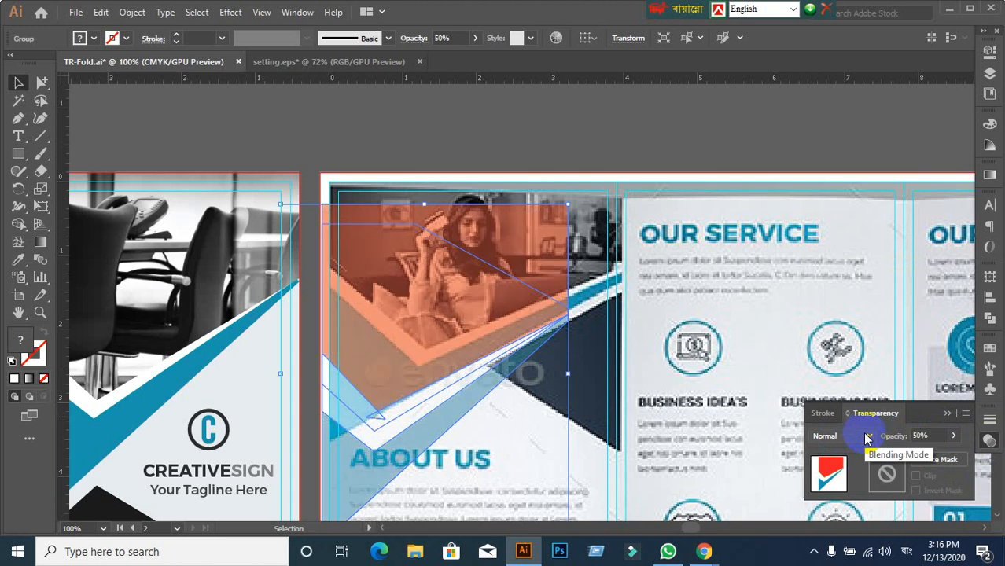
{"action": "left_click", "coordinate": [567, 142]}
{"action": "left_click_drag", "start_coordinate": [590, 269], "coordinate": [613, 218]}
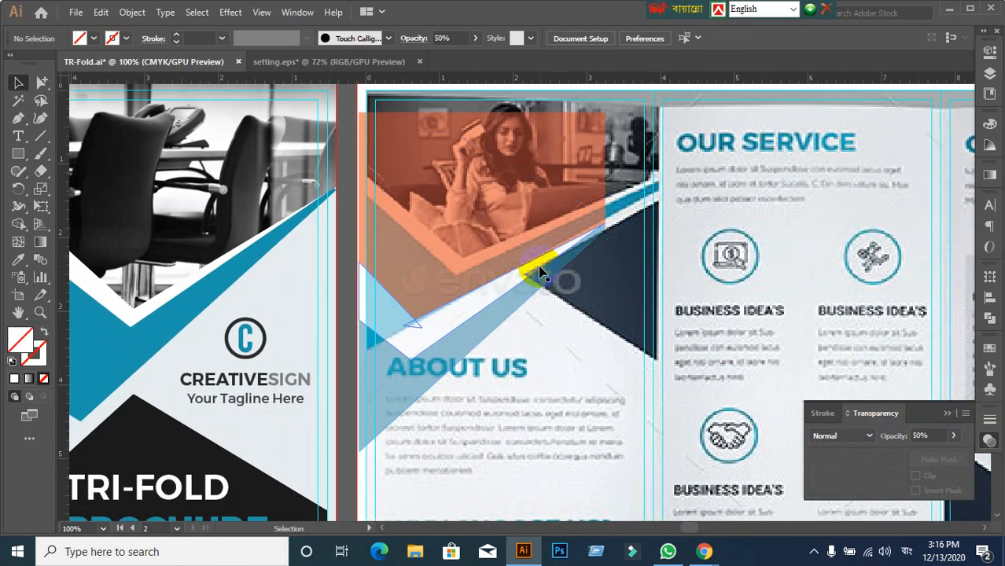
- Align the translucent chevron to the artboard's top edge and shorten it vertically, undoing an accidental enlargement
{"action": "left_click_drag", "start_coordinate": [536, 267], "coordinate": [592, 215]}
{"action": "scroll", "coordinate": [620, 279], "scroll_direction": "up", "scroll_amount": 3}
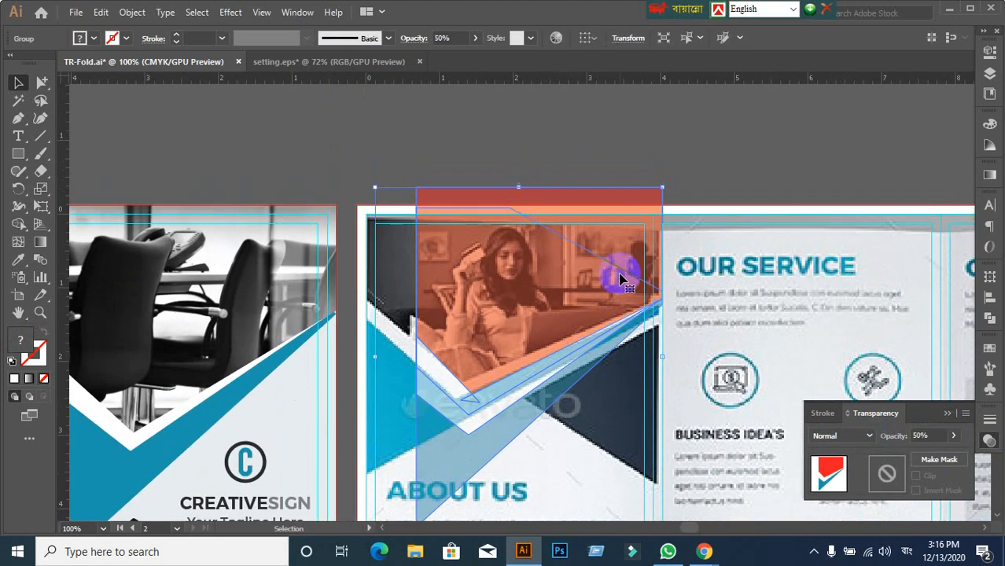
{"action": "left_click_drag", "start_coordinate": [583, 291], "coordinate": [608, 330]}
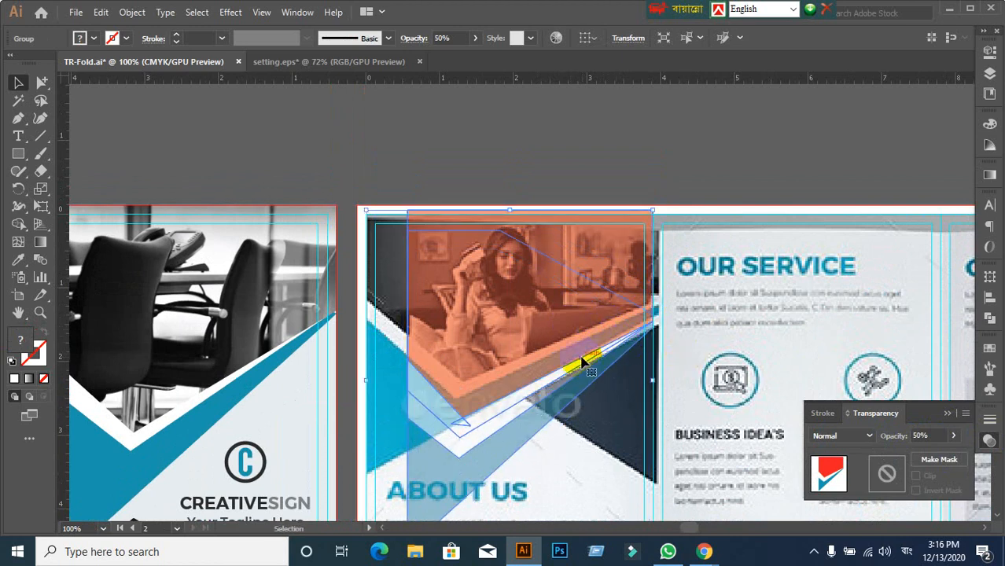
{"action": "scroll", "coordinate": [610, 406], "scroll_direction": "down", "scroll_amount": 3}
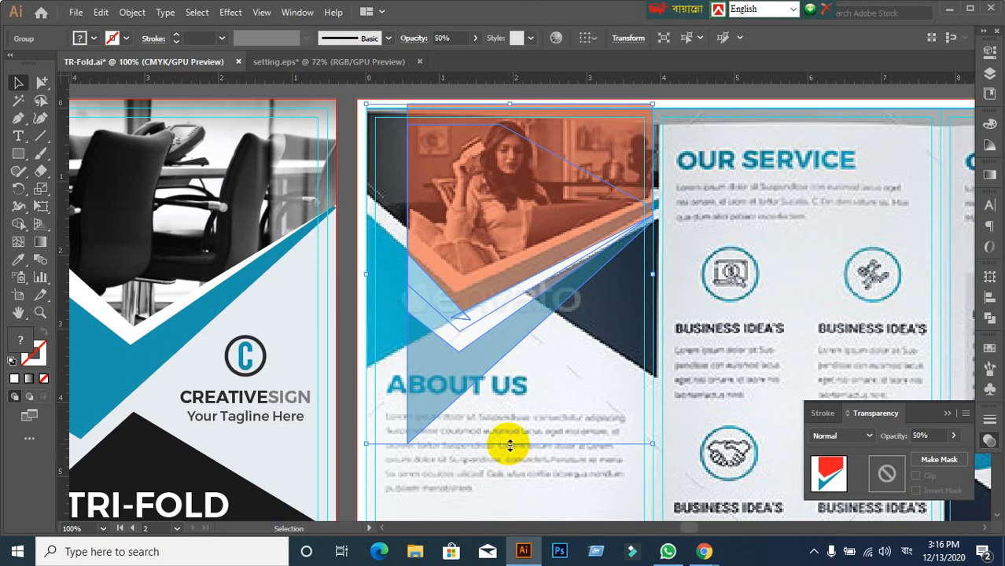
{"action": "left_click_drag", "start_coordinate": [509, 445], "coordinate": [478, 351]}
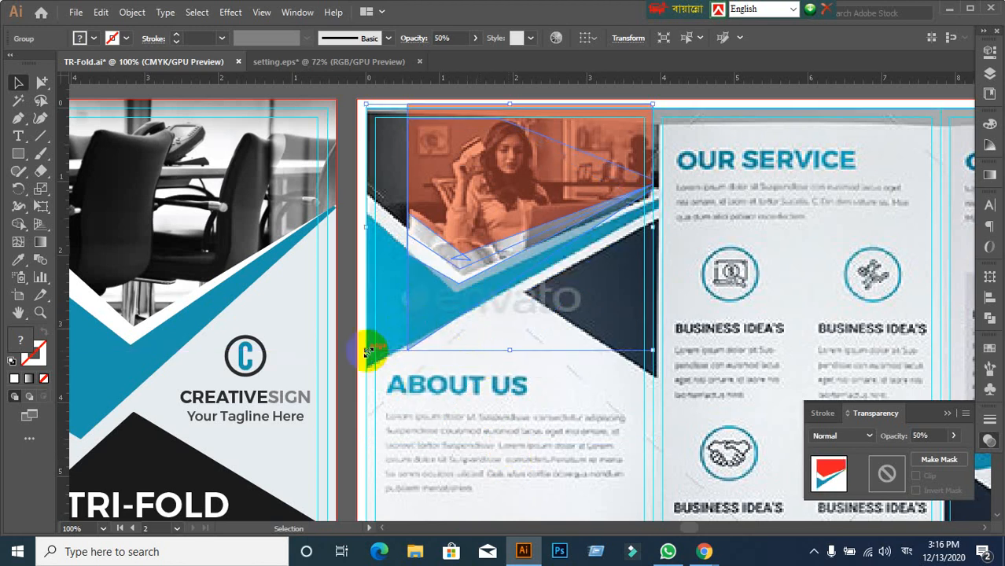
{"action": "left_click_drag", "start_coordinate": [368, 351], "coordinate": [328, 417]}
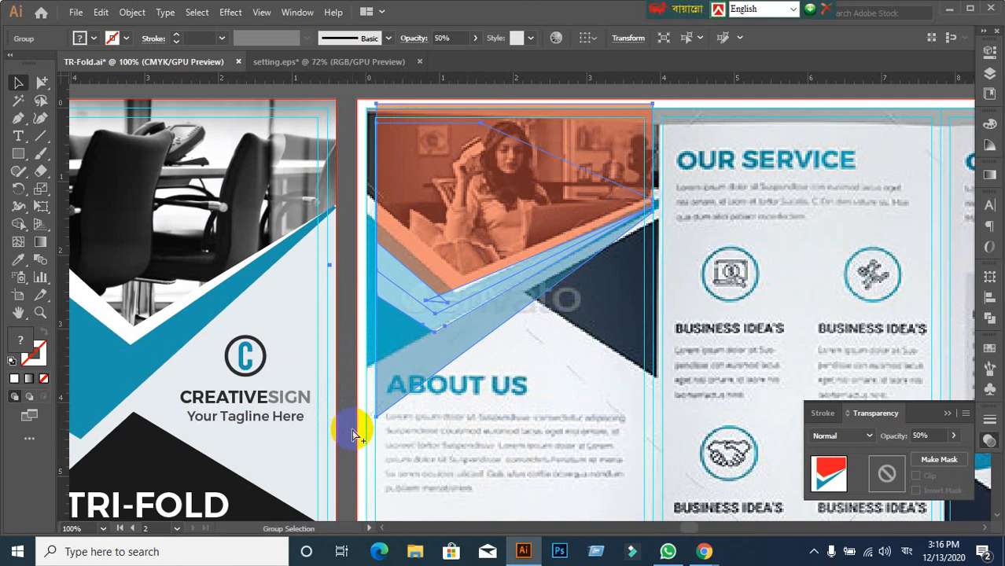
{"action": "key", "text": "ctrl+z"}
- Switch the selection between the About Us photo and the chevron group, ending on the chevron
{"action": "left_click", "coordinate": [524, 409]}
{"action": "left_click", "coordinate": [427, 313]}
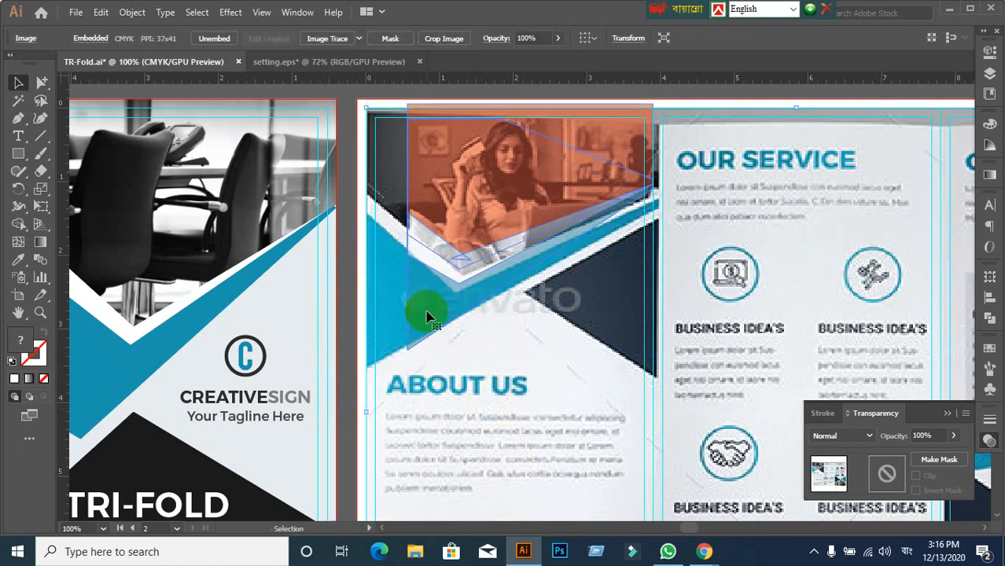
{"action": "left_click", "coordinate": [520, 382]}
{"action": "left_click", "coordinate": [477, 228]}
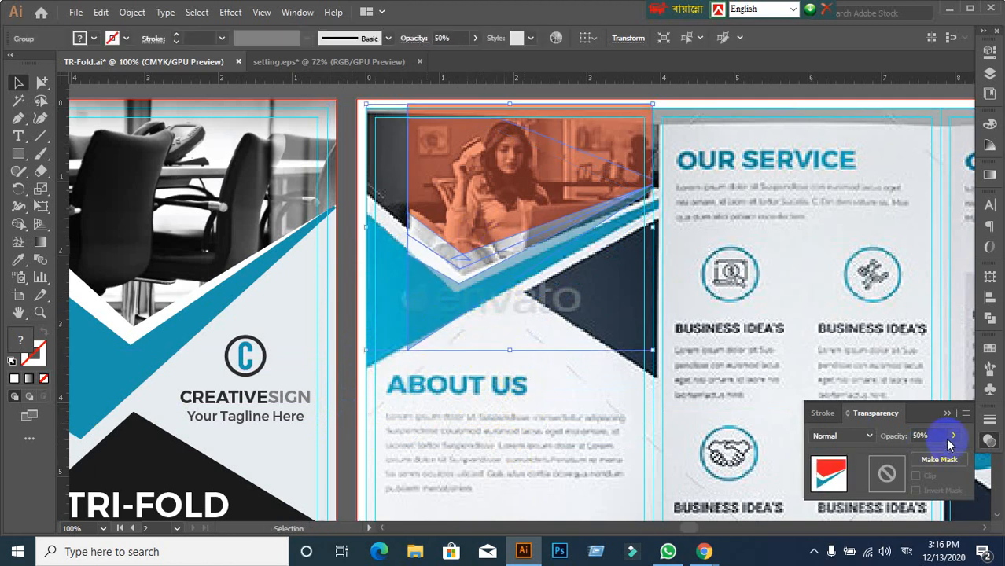
{"action": "left_click", "coordinate": [464, 368]}
{"action": "left_click", "coordinate": [456, 272]}
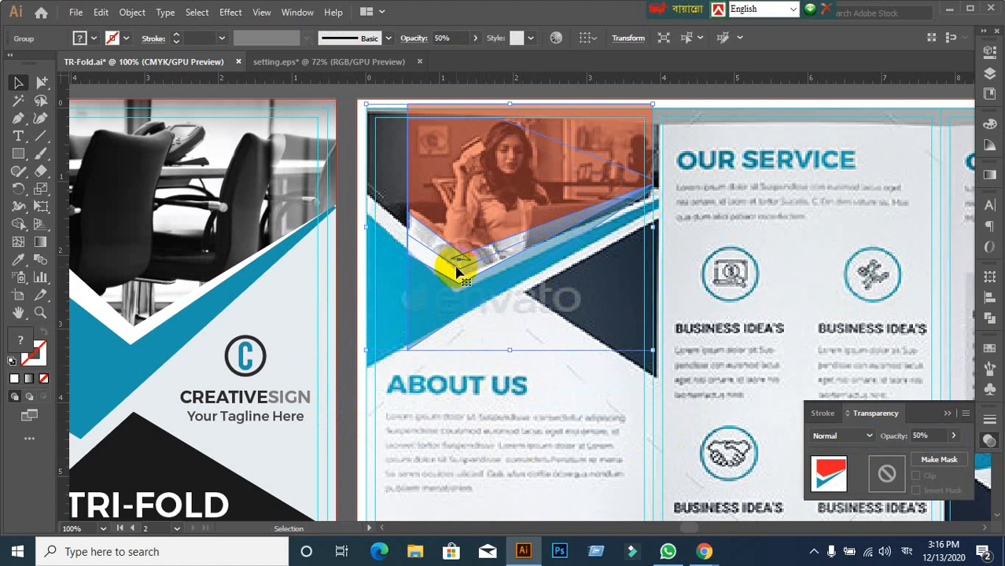
{"action": "left_click", "coordinate": [44, 84]}
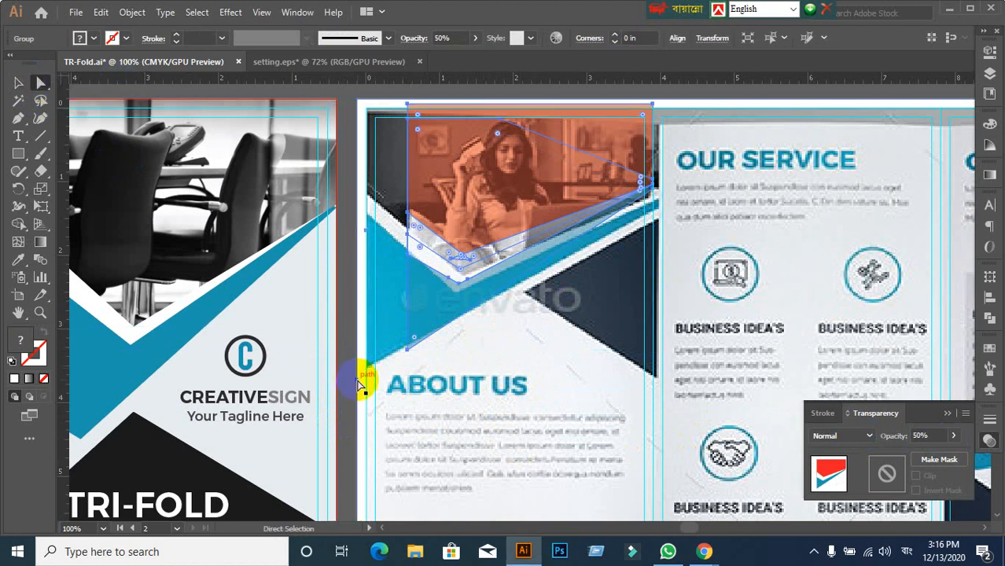
- Drag the chevron's lower-left corner out to the left bleed and its top-left corner leftward
{"action": "scroll", "coordinate": [397, 377], "scroll_direction": "up", "scroll_amount": 1}
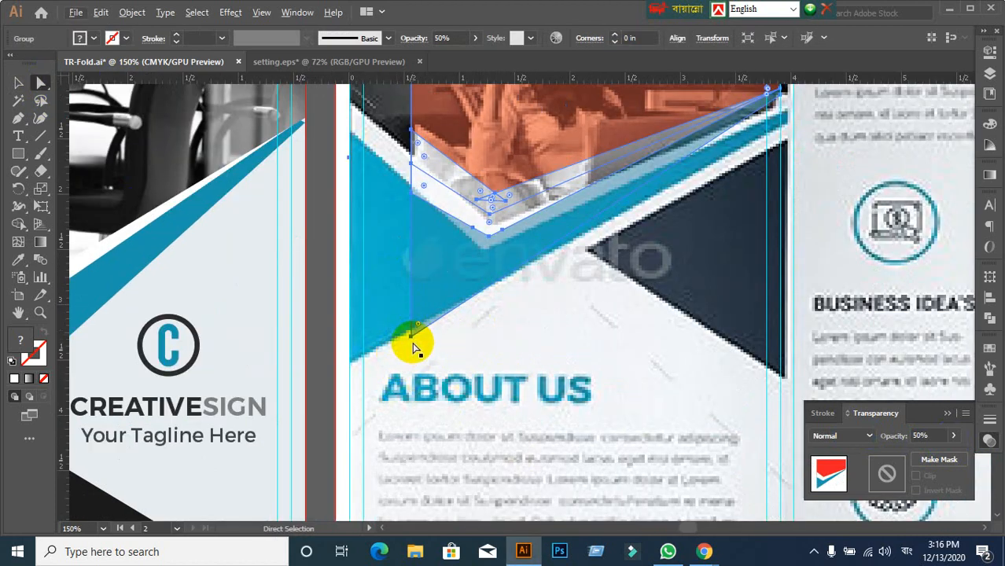
{"action": "left_click", "coordinate": [412, 339]}
{"action": "left_click_drag", "start_coordinate": [411, 338], "coordinate": [336, 374]}
{"action": "scroll", "coordinate": [452, 367], "scroll_direction": "up", "scroll_amount": 2}
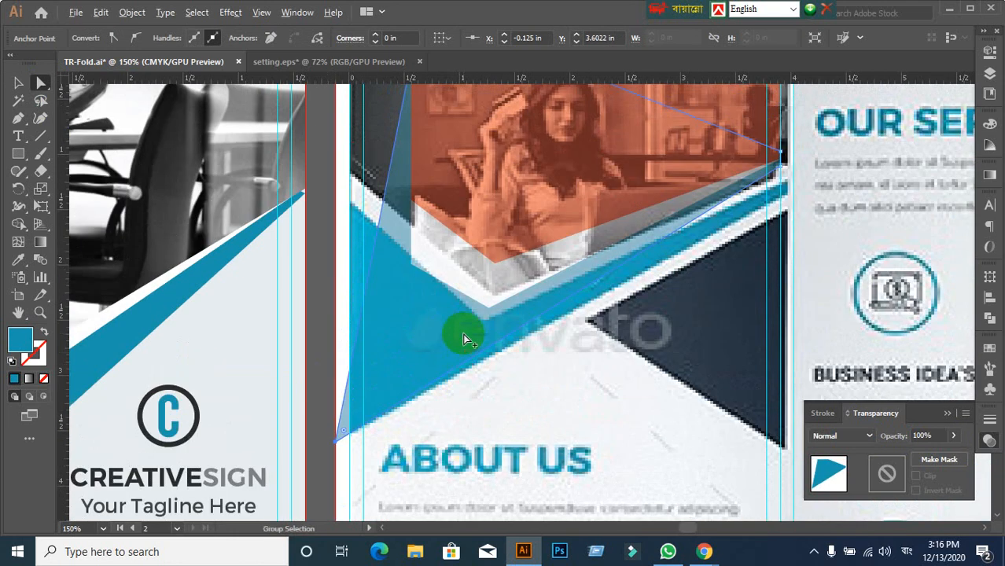
{"action": "scroll", "coordinate": [463, 337], "scroll_direction": "down", "scroll_amount": 2}
{"action": "scroll", "coordinate": [431, 283], "scroll_direction": "up", "scroll_amount": 1}
{"action": "scroll", "coordinate": [482, 322], "scroll_direction": "up", "scroll_amount": 1}
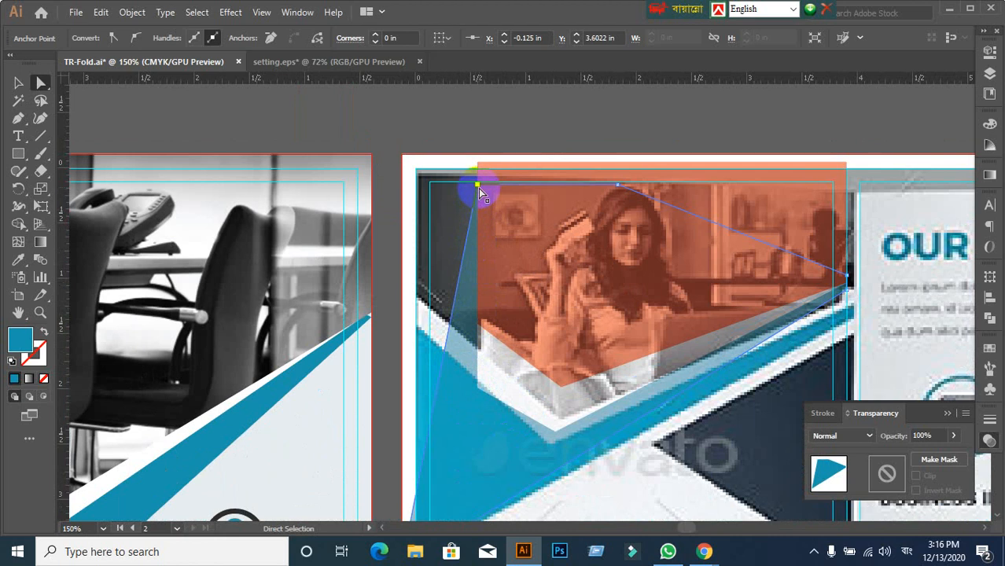
{"action": "left_click_drag", "start_coordinate": [478, 188], "coordinate": [407, 193]}
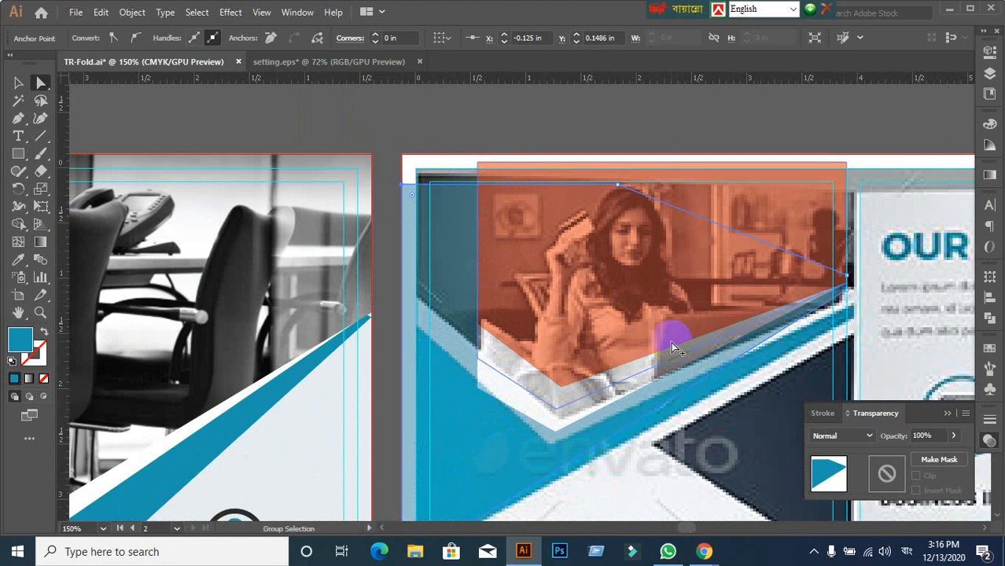
{"action": "scroll", "coordinate": [643, 321], "scroll_direction": "down", "scroll_amount": 1}
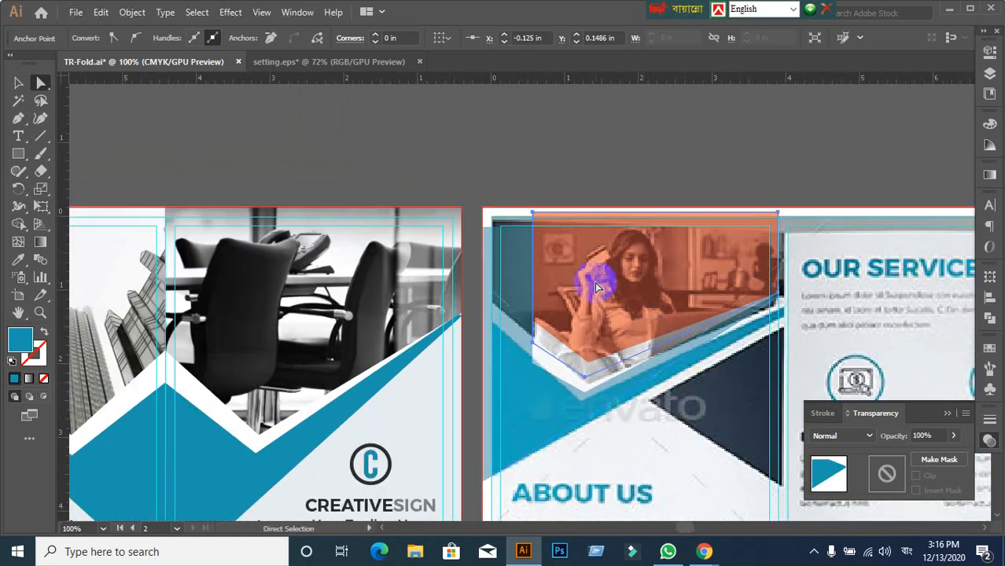
- Extend the red shape's top-left corner leftward to the bleed, undoing a stray corner move
{"action": "left_click", "coordinate": [595, 309], "text": "alt"}
{"action": "left_click", "coordinate": [534, 208]}
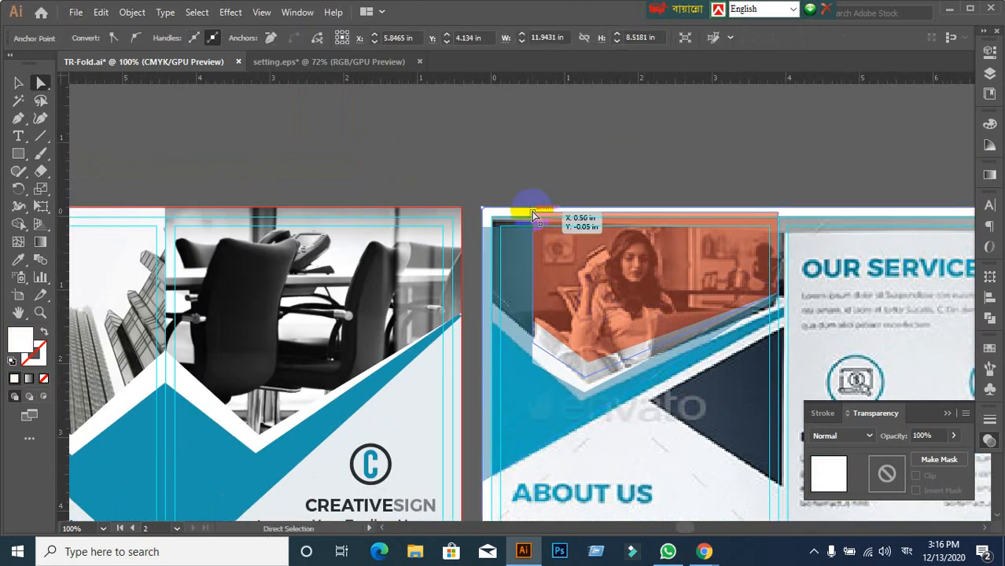
{"action": "left_click", "coordinate": [564, 260]}
{"action": "left_click", "coordinate": [540, 223]}
{"action": "left_click_drag", "start_coordinate": [536, 218], "coordinate": [483, 212]}
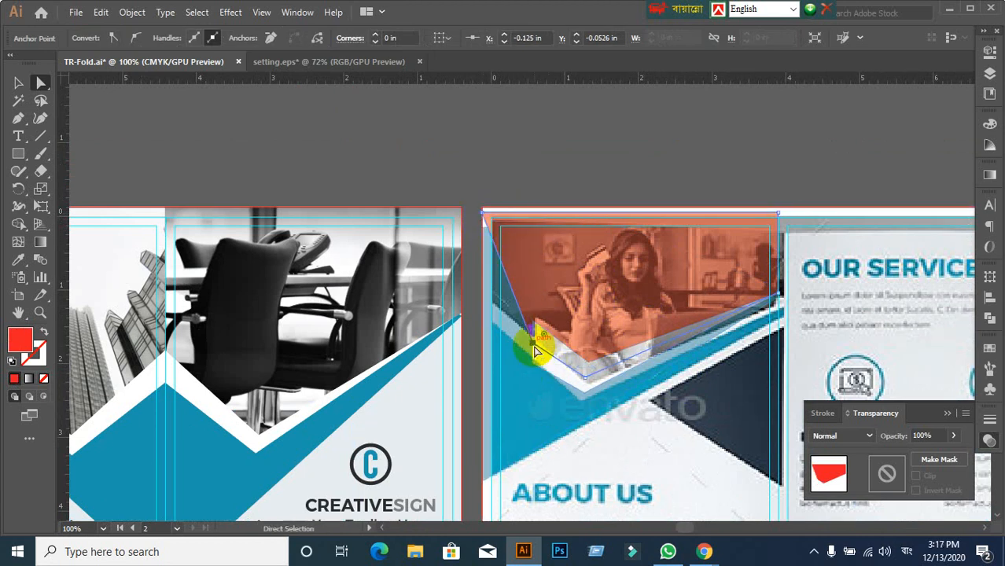
{"action": "left_click_drag", "start_coordinate": [535, 349], "coordinate": [348, 189]}
{"action": "key", "text": "ctrl+z"}
{"action": "scroll", "coordinate": [551, 374], "scroll_direction": "up", "scroll_amount": 3}
{"action": "scroll", "coordinate": [466, 287], "scroll_direction": "down", "scroll_amount": 5}
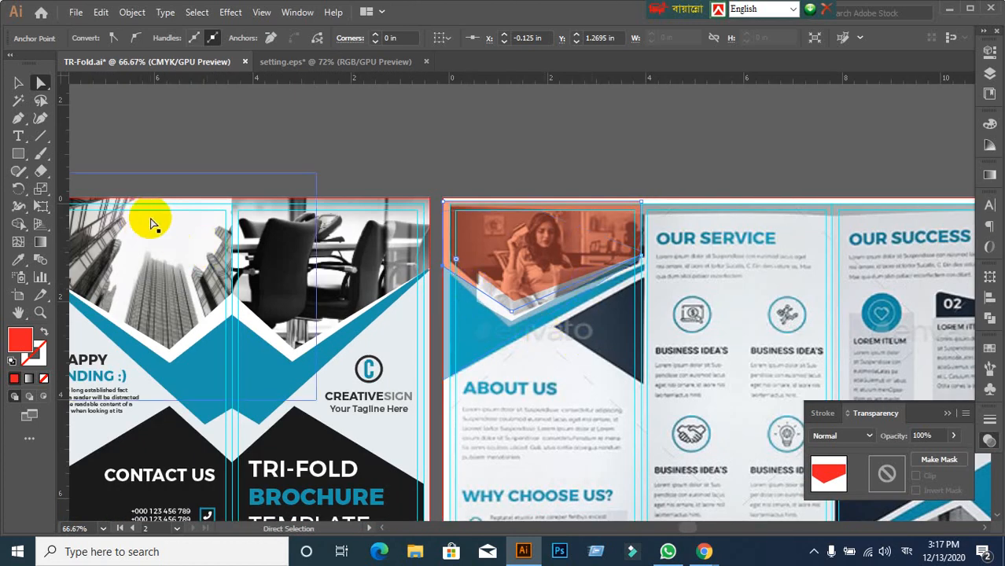
- Set the About Us panel artwork group to 50% opacity
{"action": "left_click", "coordinate": [18, 83]}
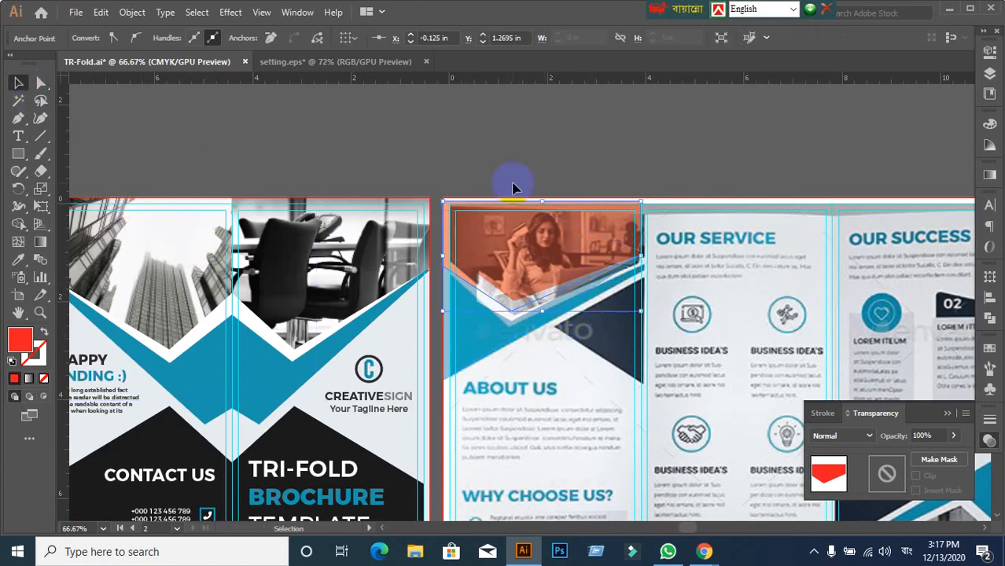
{"action": "left_click", "coordinate": [518, 342]}
{"action": "key", "text": "5"}
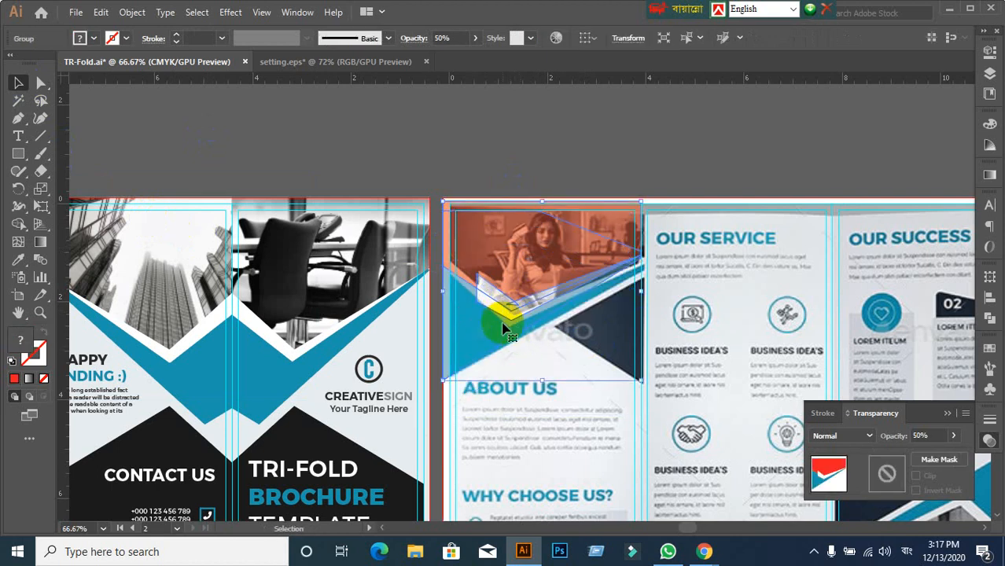
- Ungroup the About Us header artwork so its shapes can be selected separately
{"action": "right_click", "coordinate": [507, 310]}
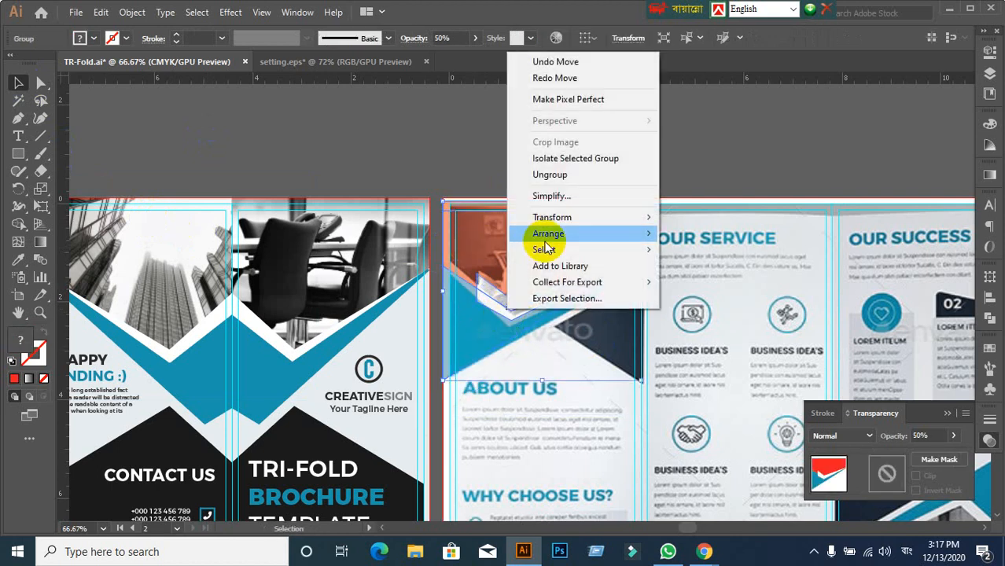
{"action": "left_click", "coordinate": [550, 176]}
{"action": "left_click", "coordinate": [471, 142]}
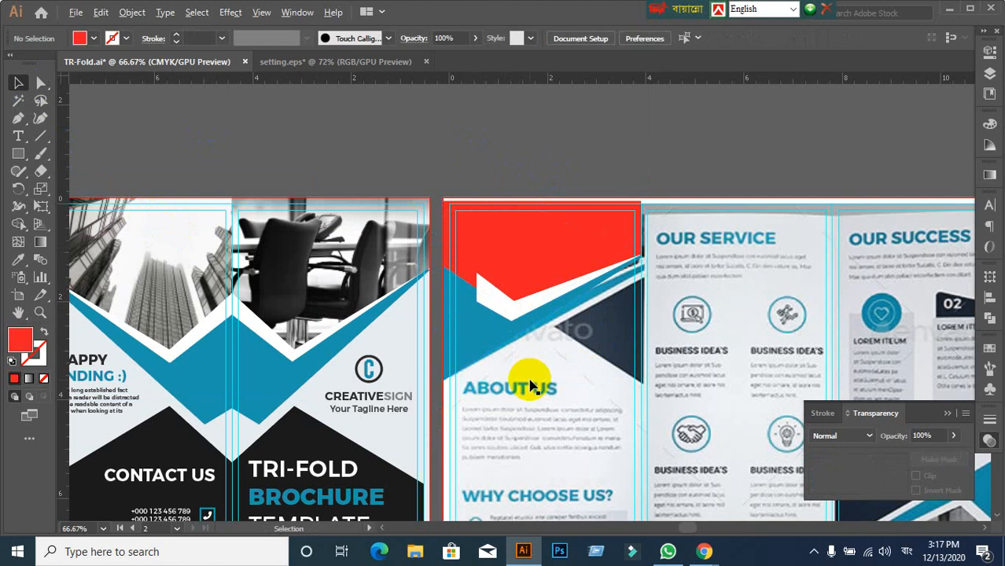
{"action": "scroll", "coordinate": [515, 386], "scroll_direction": "up", "scroll_amount": 2}
{"action": "left_click", "coordinate": [472, 227]}
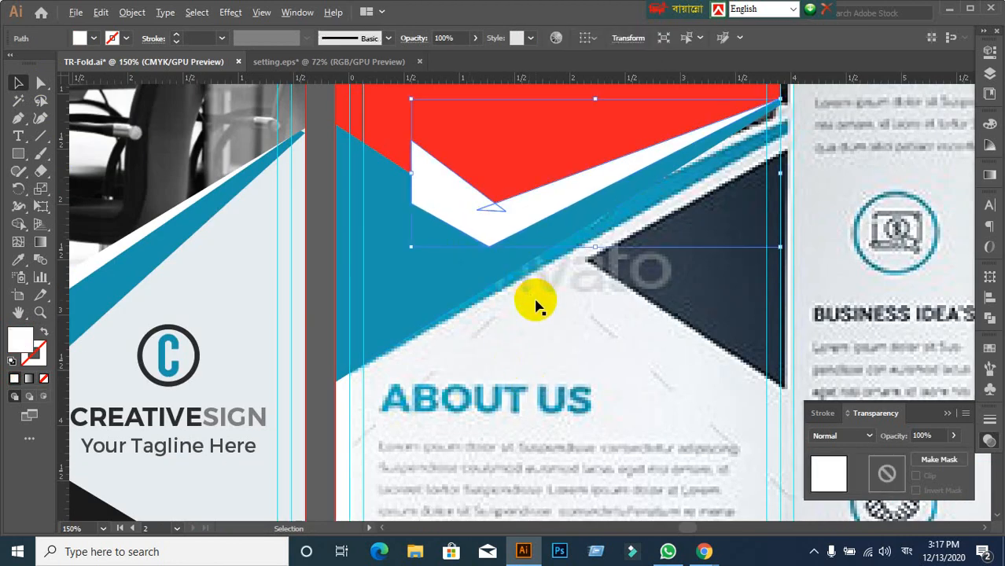
{"action": "scroll", "coordinate": [535, 306], "scroll_direction": "down", "scroll_amount": 3}
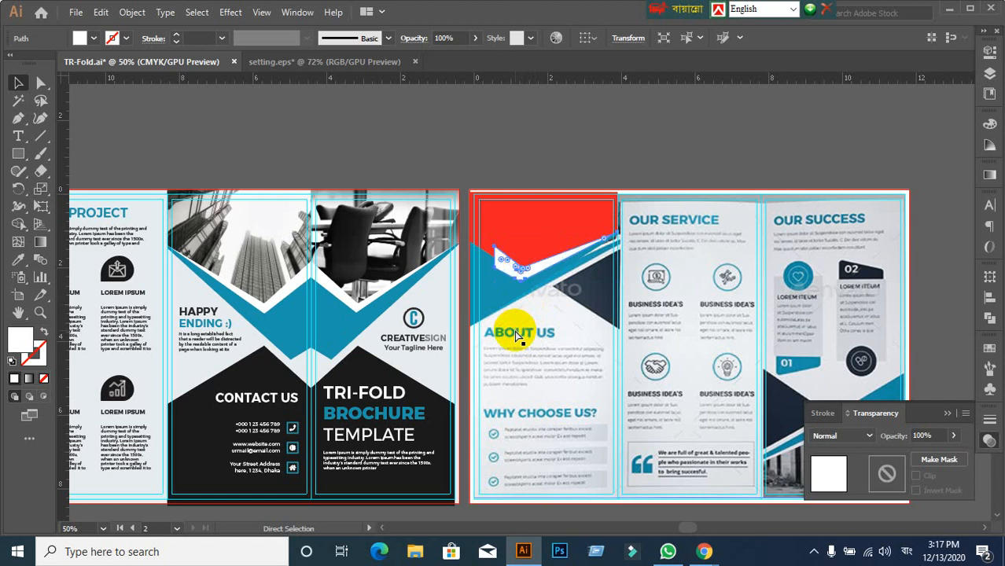
{"action": "left_click", "coordinate": [521, 162]}
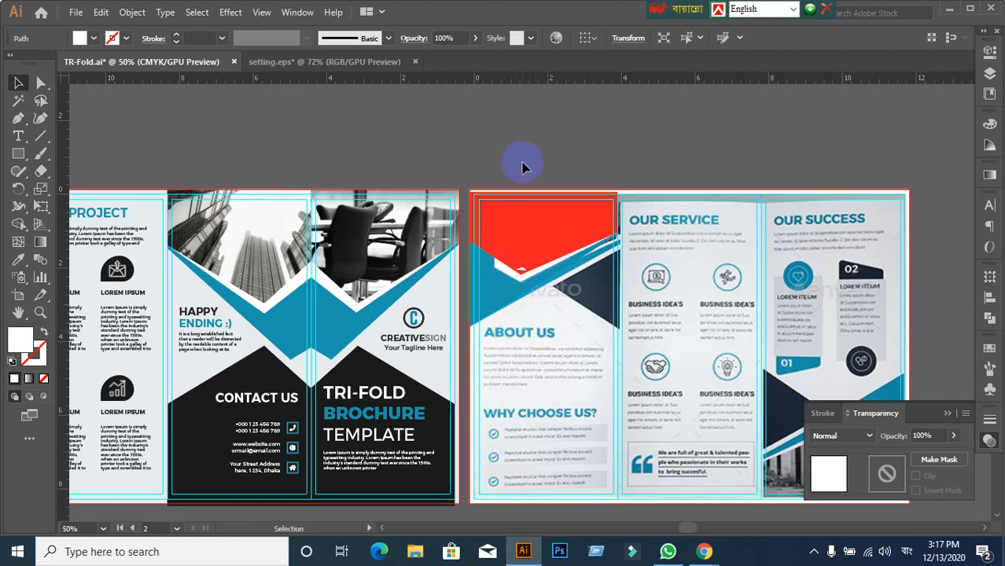
- Select the white chevron path and try moving its left anchor, then undo
{"action": "scroll", "coordinate": [537, 353], "scroll_direction": "up", "scroll_amount": 1}
{"action": "scroll", "coordinate": [513, 273], "scroll_direction": "up", "scroll_amount": 2}
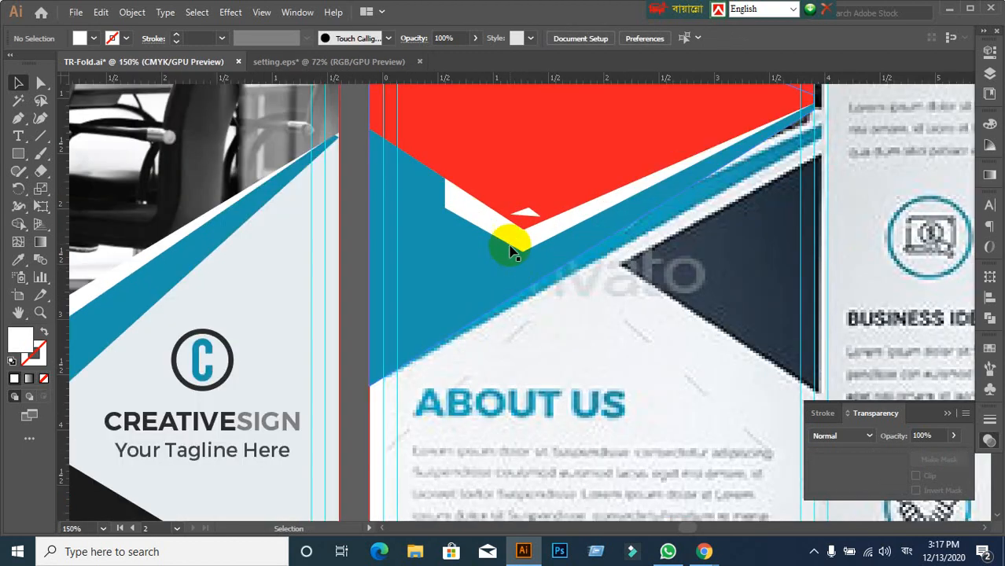
{"action": "left_click", "coordinate": [527, 214]}
{"action": "left_click", "coordinate": [538, 256]}
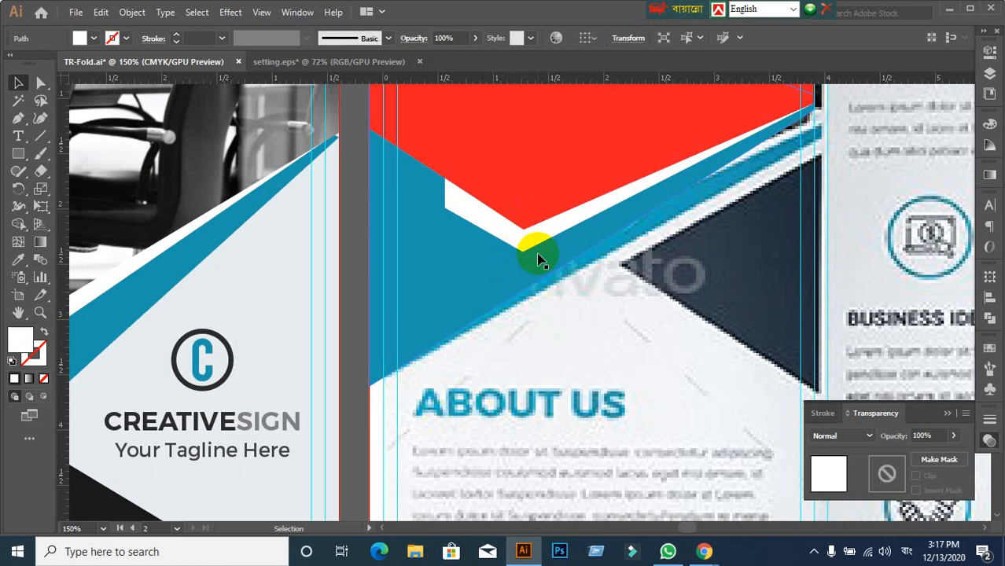
{"action": "left_click", "coordinate": [538, 255]}
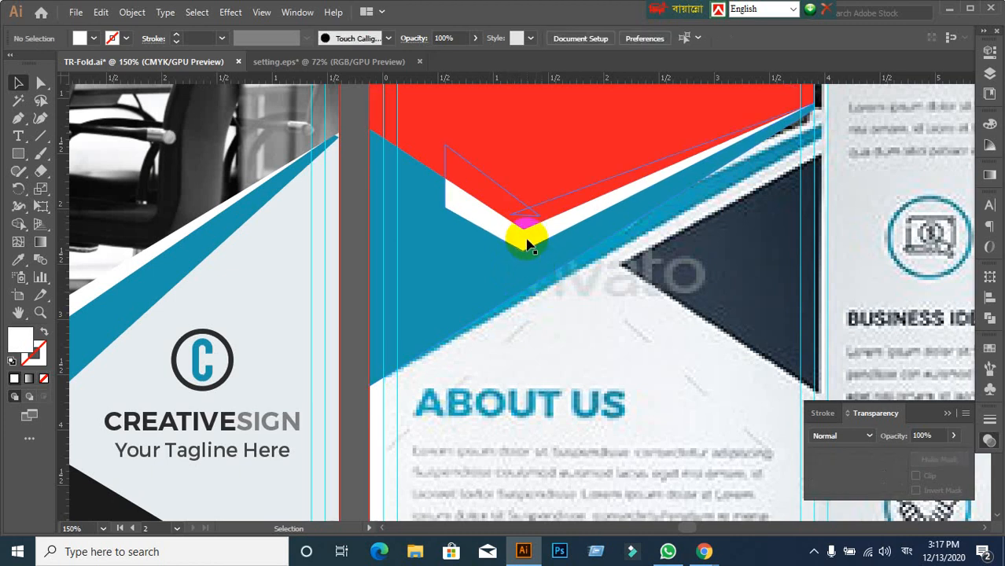
{"action": "left_click", "coordinate": [528, 246]}
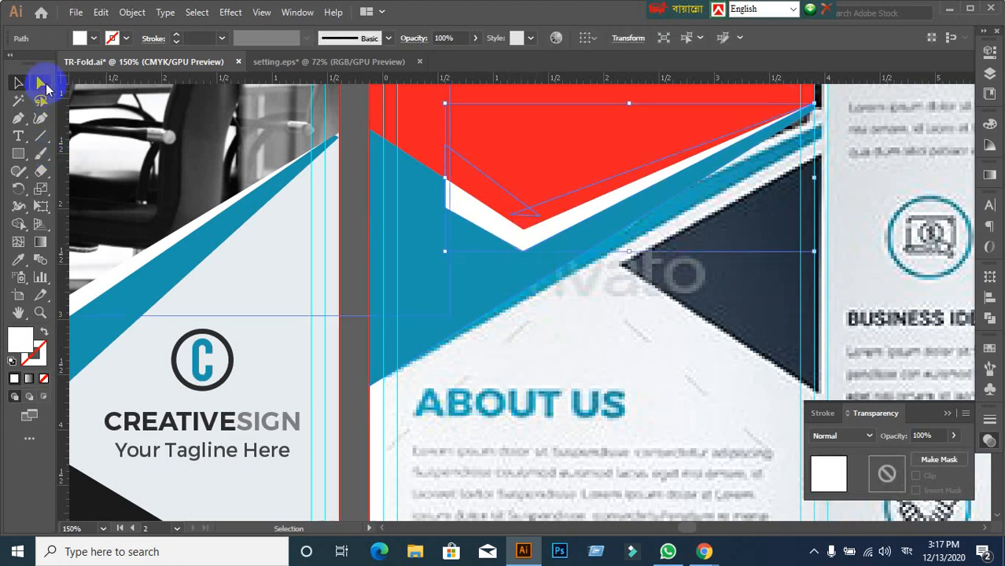
{"action": "left_click", "coordinate": [41, 82]}
{"action": "scroll", "coordinate": [499, 207], "scroll_direction": "up", "scroll_amount": 1}
{"action": "left_click", "coordinate": [458, 224]}
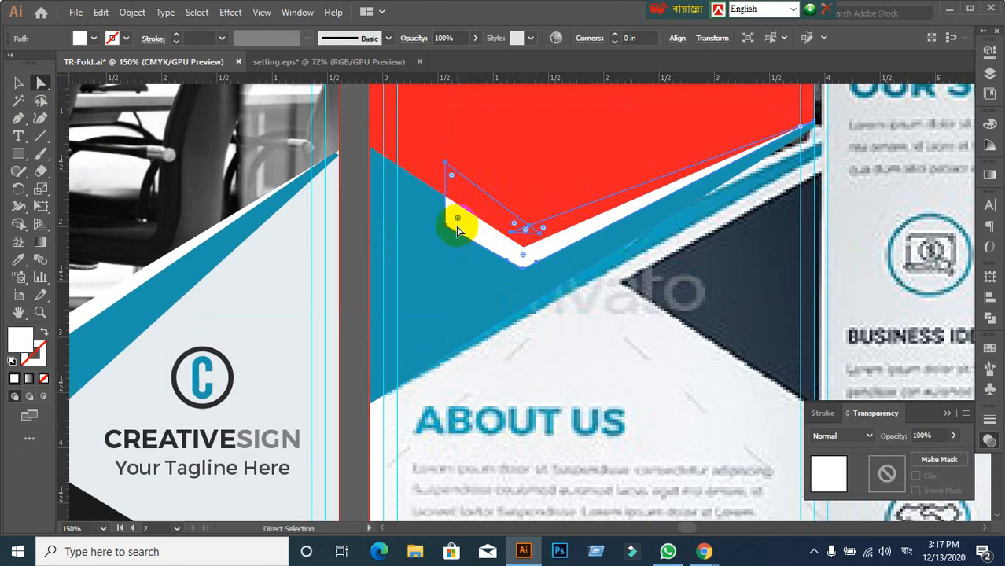
{"action": "left_click_drag", "start_coordinate": [458, 226], "coordinate": [444, 266]}
{"action": "key", "text": "ctrl+z"}
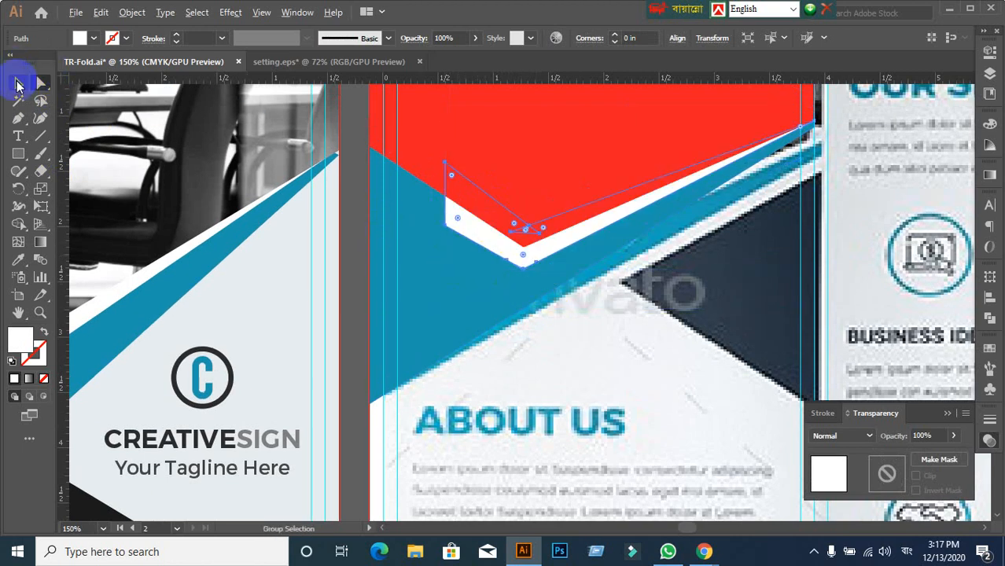
- Try shifting the white chevron right and down, then undo it back under the red panel
{"action": "left_click", "coordinate": [17, 83]}
{"action": "left_click", "coordinate": [535, 259]}
{"action": "left_click_drag", "start_coordinate": [534, 260], "coordinate": [654, 336]}
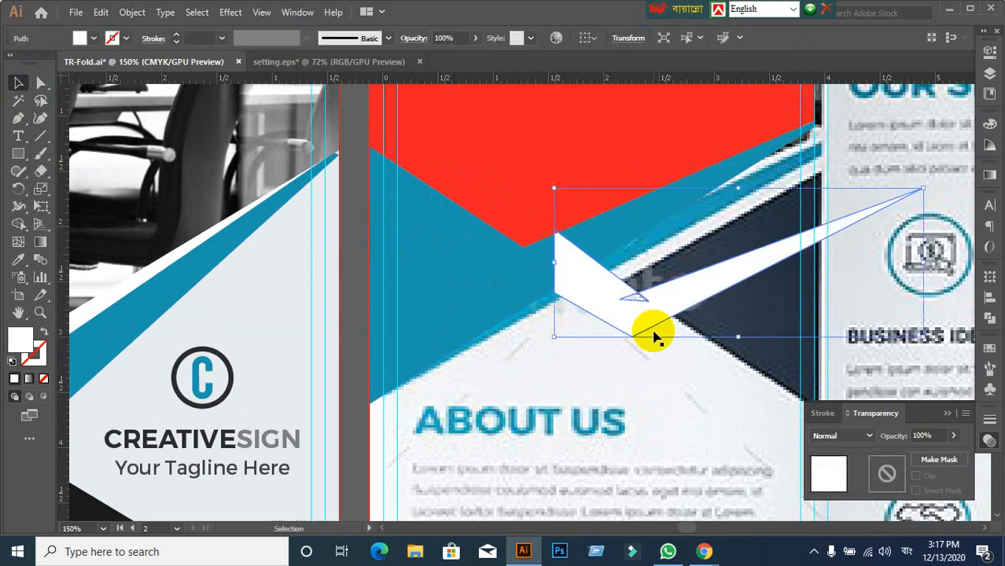
{"action": "scroll", "coordinate": [649, 341], "scroll_direction": "up", "scroll_amount": 3}
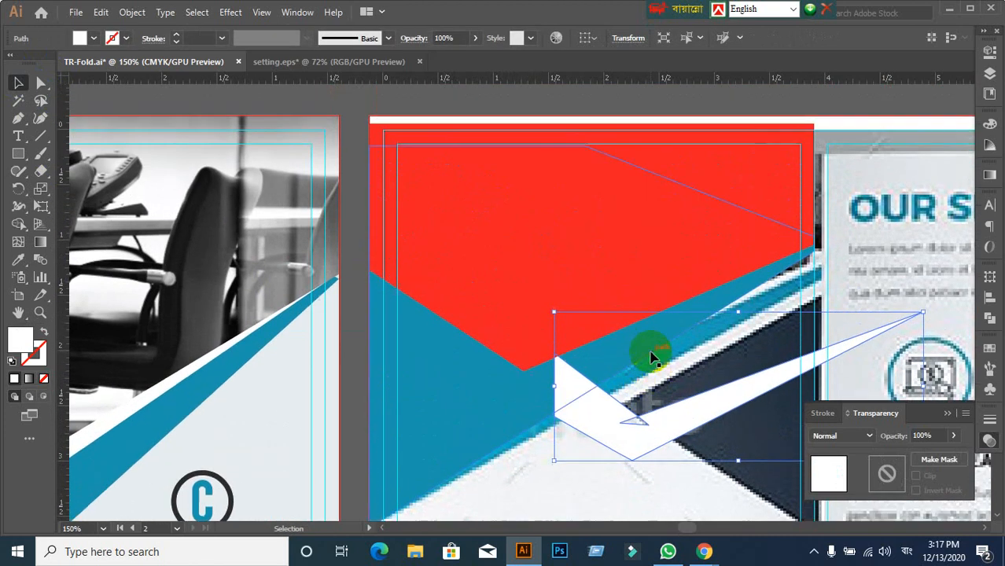
{"action": "left_click_drag", "start_coordinate": [640, 427], "coordinate": [462, 114]}
{"action": "scroll", "coordinate": [528, 129], "scroll_direction": "up", "scroll_amount": 1}
{"action": "left_click", "coordinate": [339, 116]}
{"action": "left_click", "coordinate": [348, 144]}
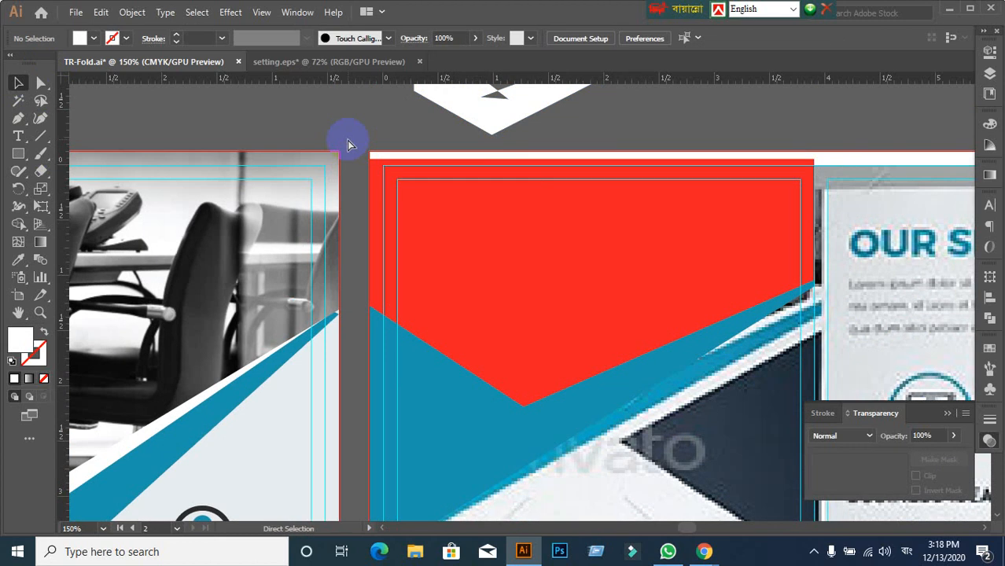
{"action": "key", "text": "ctrl+z"}
{"action": "key", "text": "ctrl+z"}
{"action": "key", "text": "ctrl+z"}
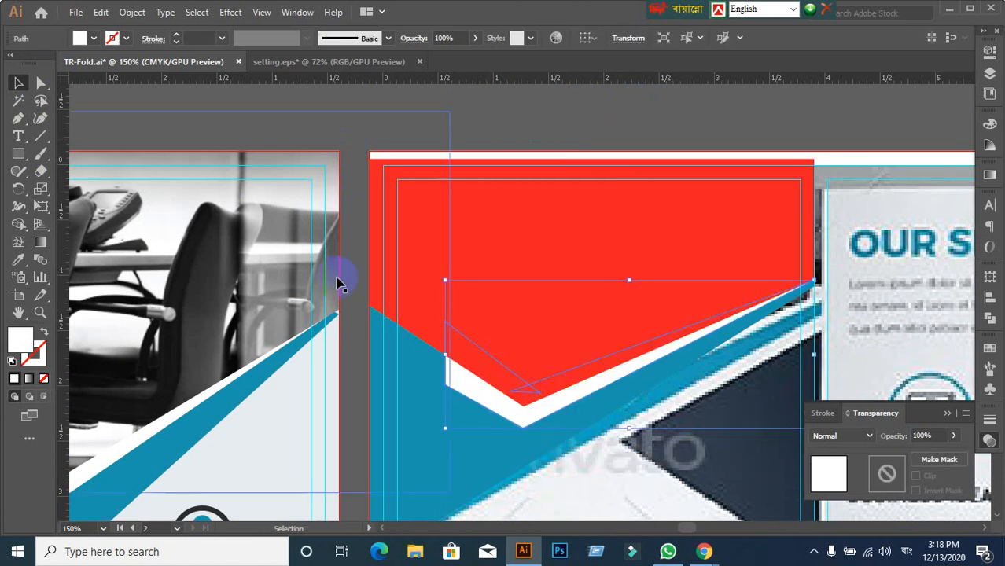
{"action": "left_click", "coordinate": [350, 357]}
- Drag the white chevron's left anchor point up and left beneath the red shape
{"action": "left_click_drag", "start_coordinate": [415, 394], "coordinate": [471, 292]}
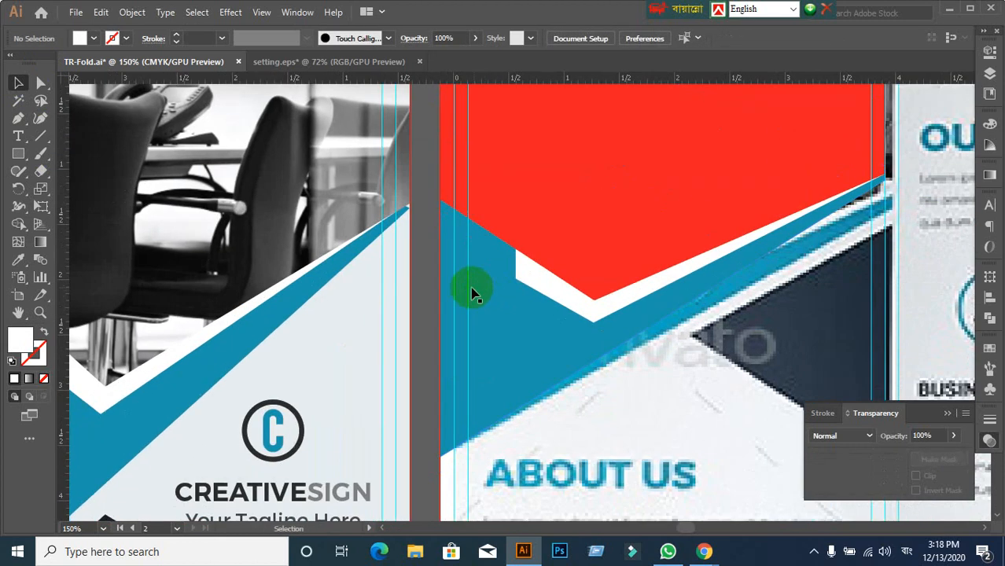
{"action": "left_click", "coordinate": [40, 85]}
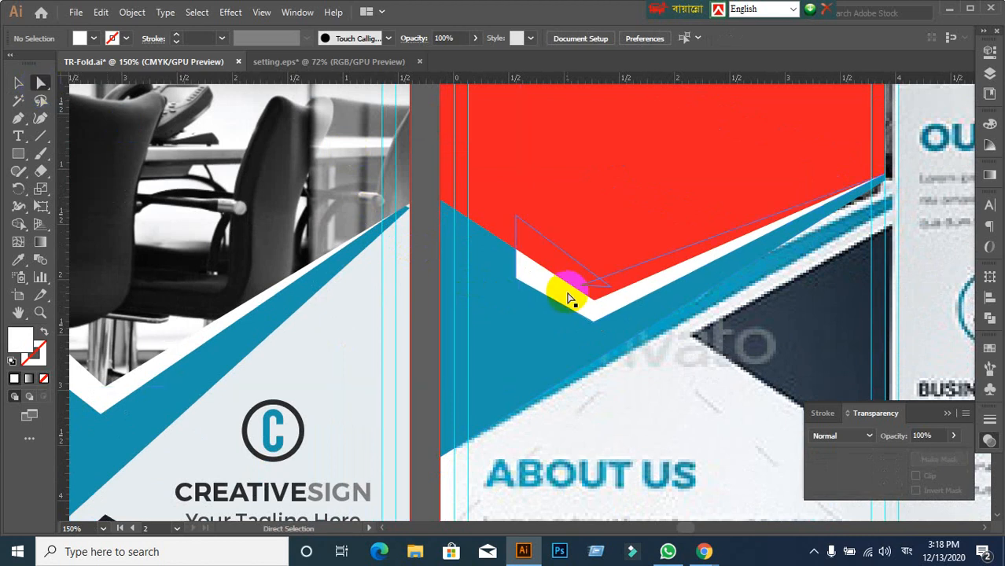
{"action": "left_click", "coordinate": [518, 272]}
{"action": "left_click_drag", "start_coordinate": [517, 271], "coordinate": [438, 237]}
{"action": "scroll", "coordinate": [556, 320], "scroll_direction": "down", "scroll_amount": 2}
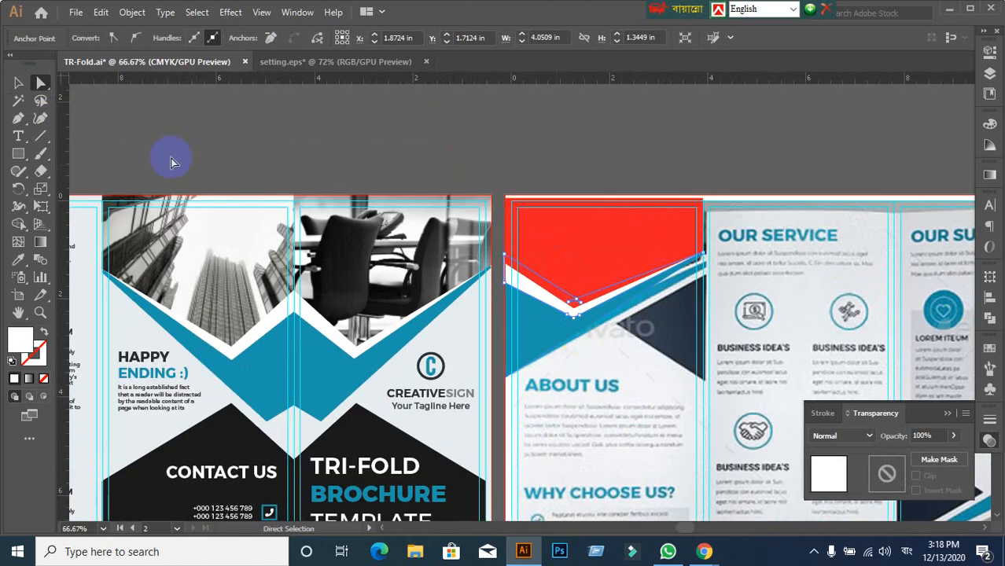
{"action": "left_click", "coordinate": [507, 174]}
{"action": "left_click", "coordinate": [561, 264]}
{"action": "left_click_drag", "start_coordinate": [616, 400], "coordinate": [650, 425]}
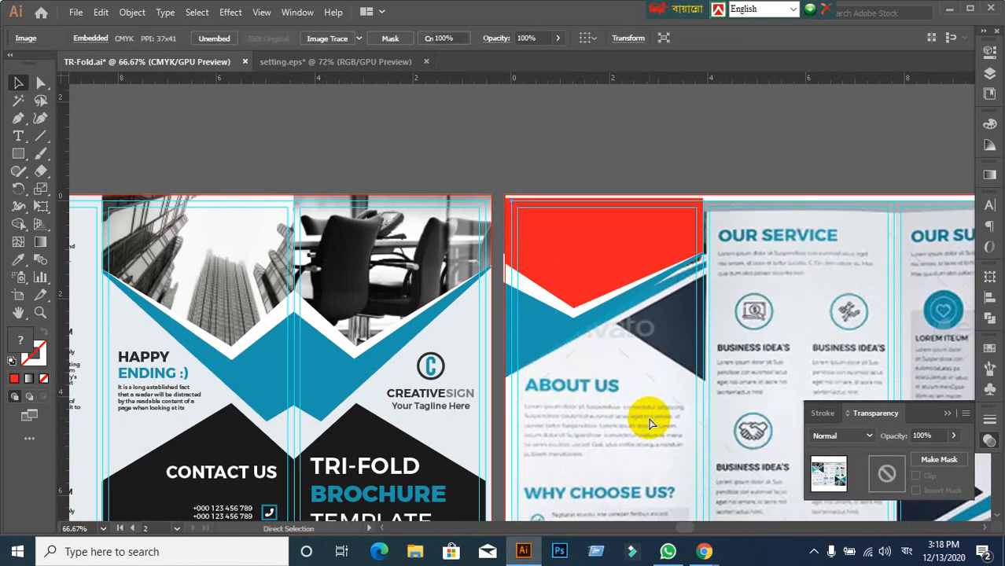
{"action": "key", "text": "ctrl+2"}
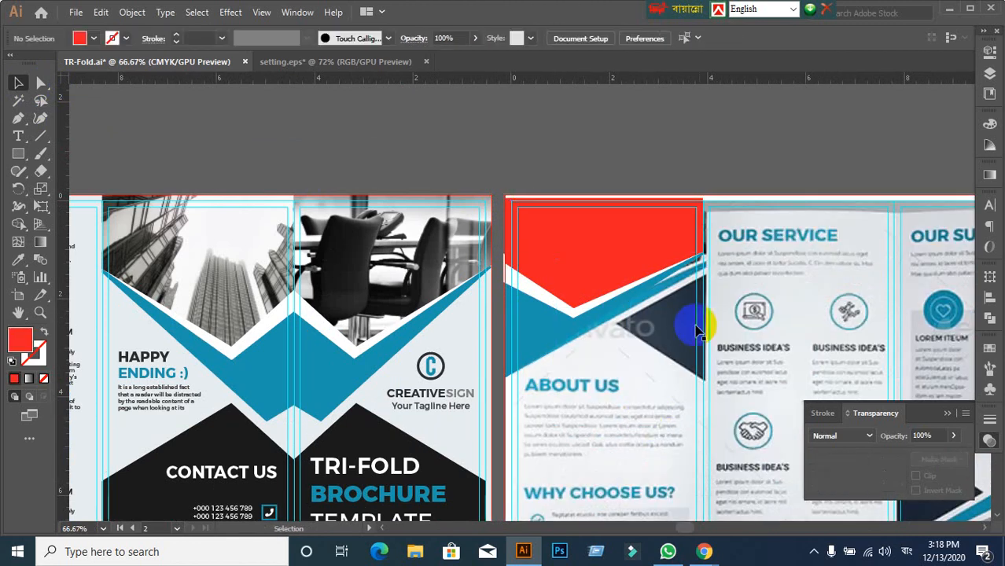
{"action": "left_click", "coordinate": [766, 204]}
{"action": "key", "text": "ctrl+2"}
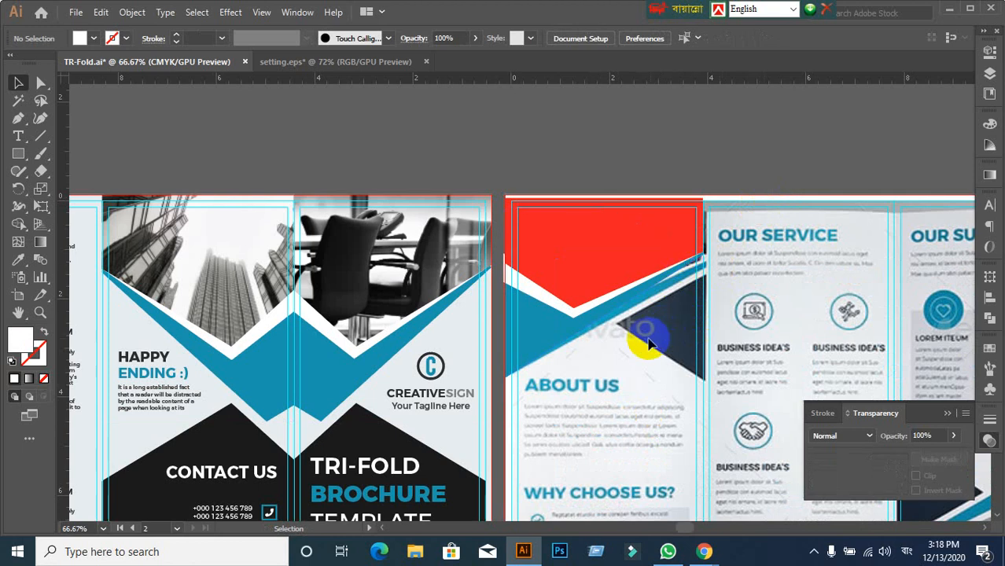
{"action": "left_click_drag", "start_coordinate": [575, 236], "coordinate": [663, 187]}
{"action": "key", "text": "ctrl"}
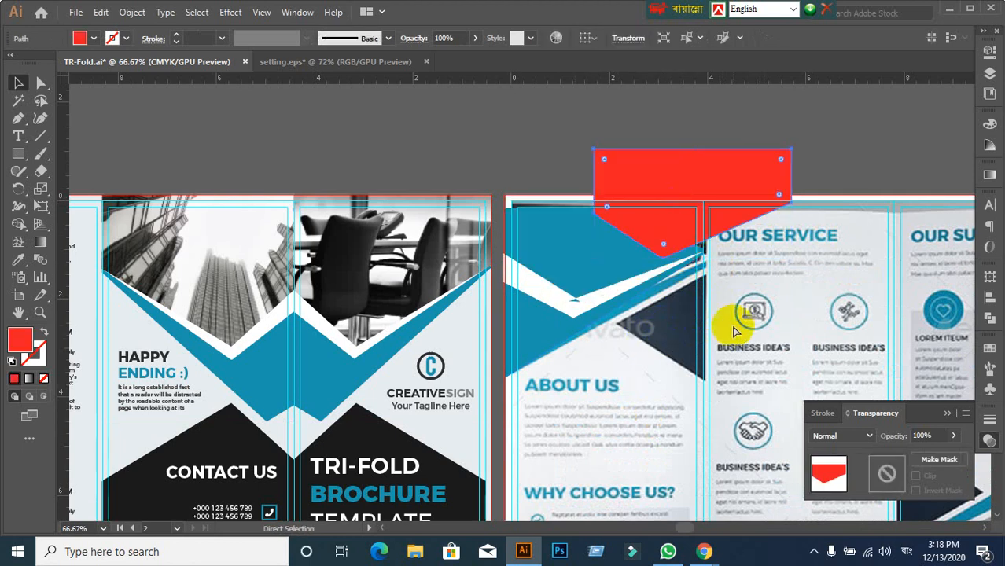
{"action": "left_click", "coordinate": [690, 205]}
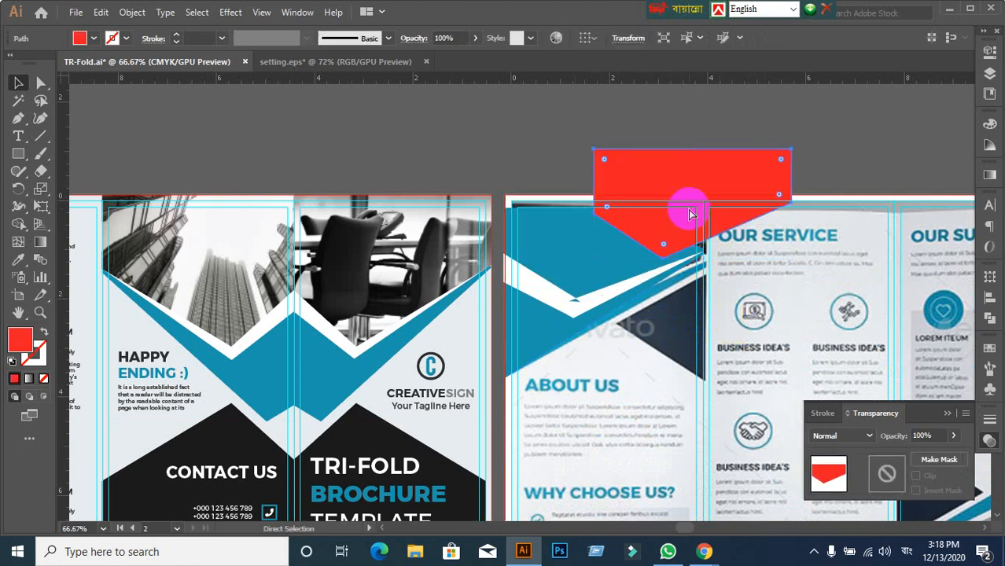
{"action": "key", "text": "ctrl+z"}
{"action": "left_click", "coordinate": [712, 167]}
{"action": "left_click_drag", "start_coordinate": [616, 362], "coordinate": [677, 300]}
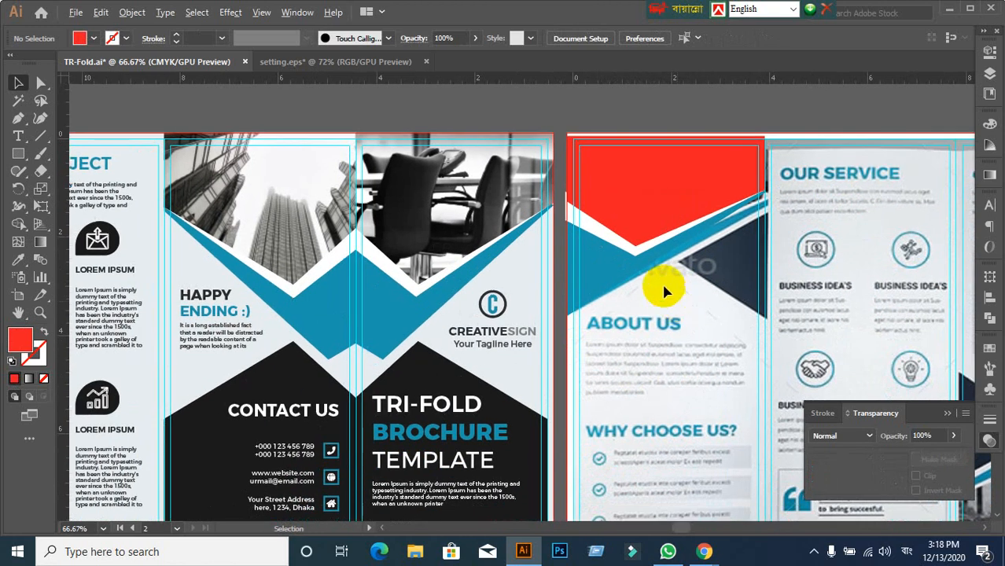
{"action": "left_click", "coordinate": [626, 254]}
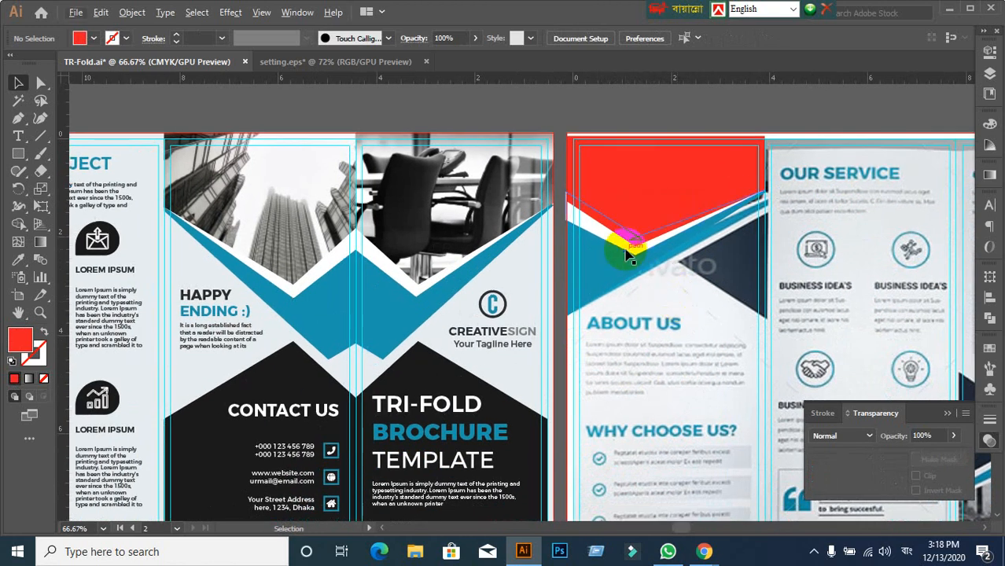
{"action": "scroll", "coordinate": [661, 332], "scroll_direction": "down", "scroll_amount": 2}
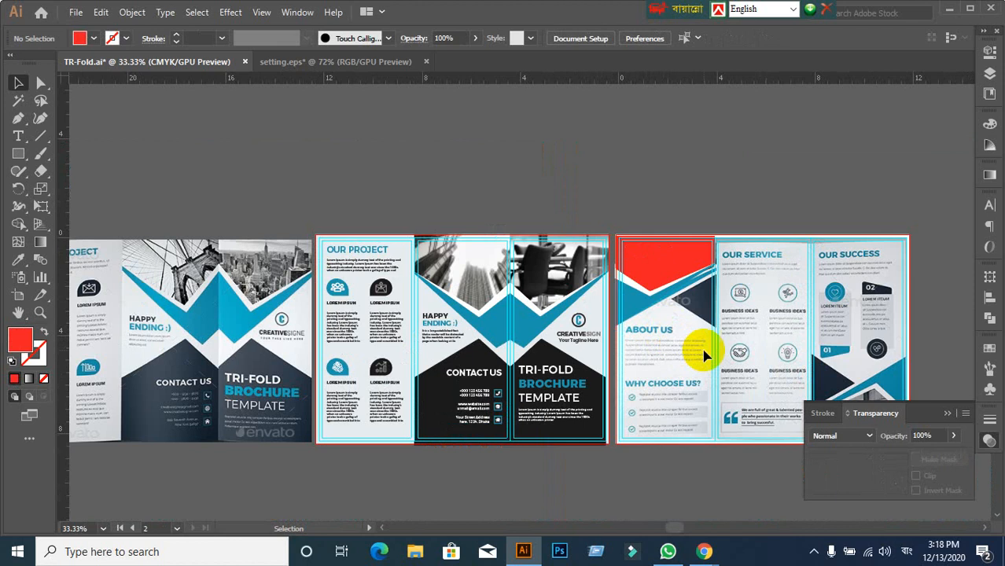
{"action": "scroll", "coordinate": [703, 356], "scroll_direction": "up", "scroll_amount": 1}
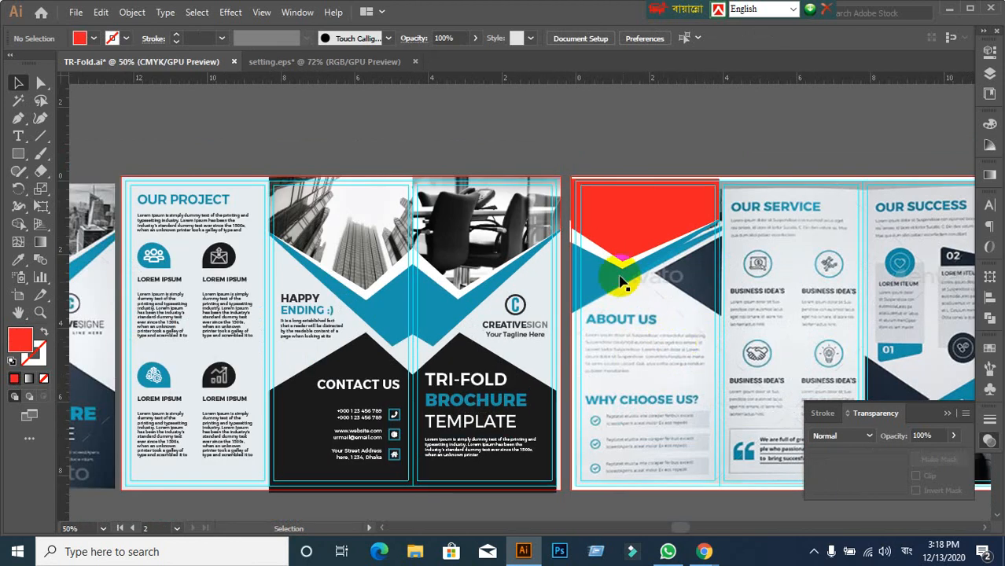
{"action": "scroll", "coordinate": [578, 244], "scroll_direction": "up", "scroll_amount": 2}
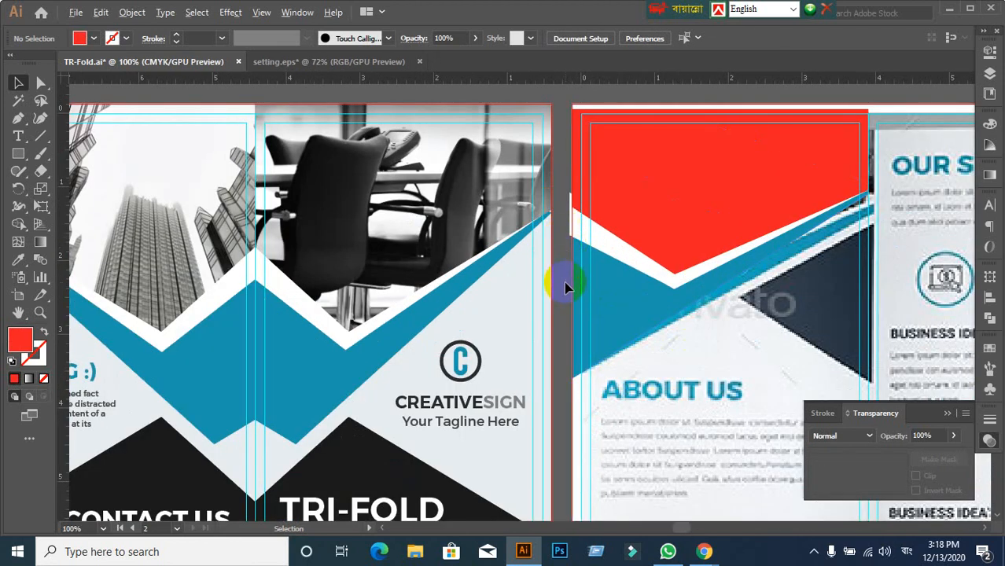
{"action": "scroll", "coordinate": [578, 269], "scroll_direction": "down", "scroll_amount": 1}
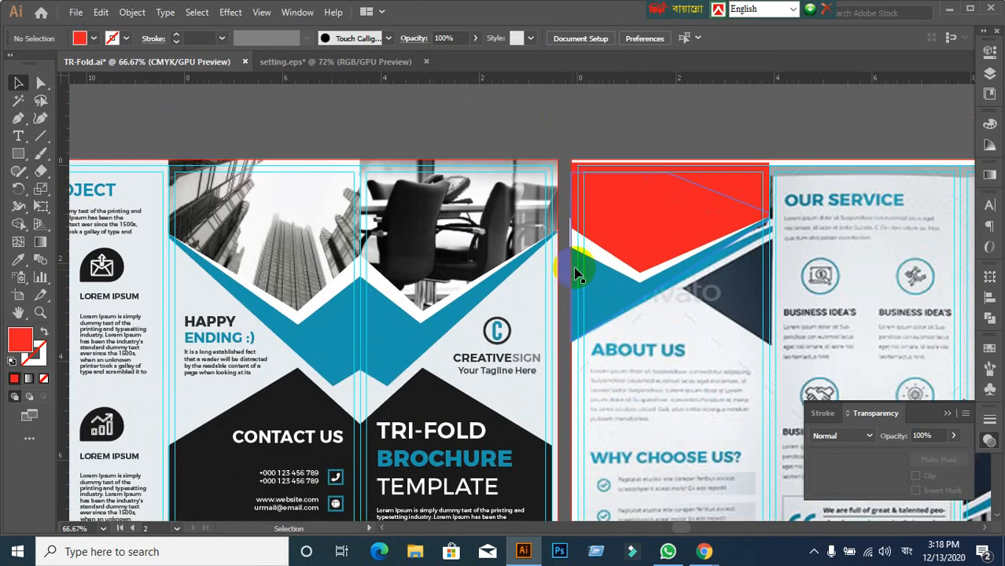
{"action": "left_click", "coordinate": [618, 198]}
{"action": "scroll", "coordinate": [632, 231], "scroll_direction": "down", "scroll_amount": 2}
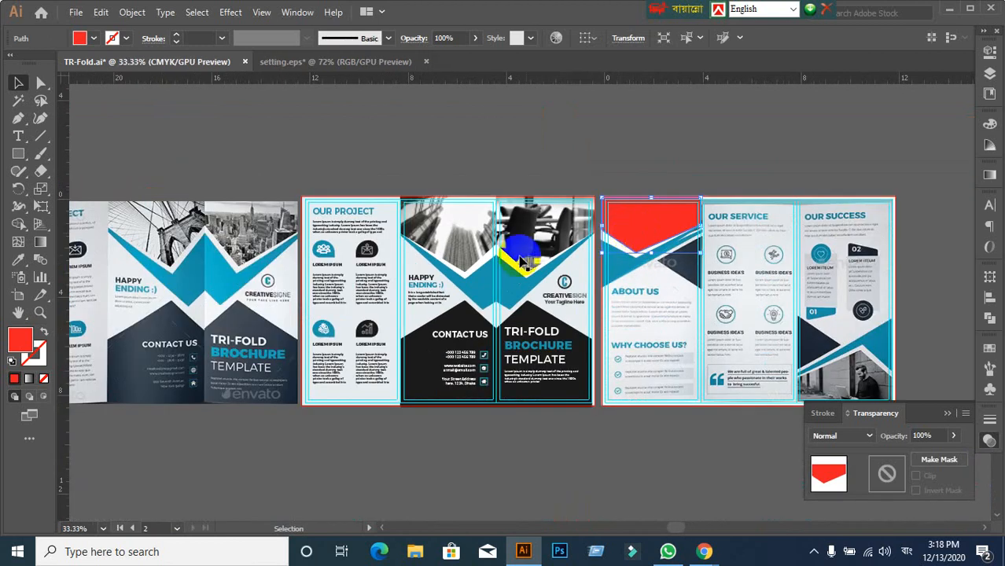
{"action": "left_click", "coordinate": [520, 263]}
{"action": "scroll", "coordinate": [554, 236], "scroll_direction": "up", "scroll_amount": 2}
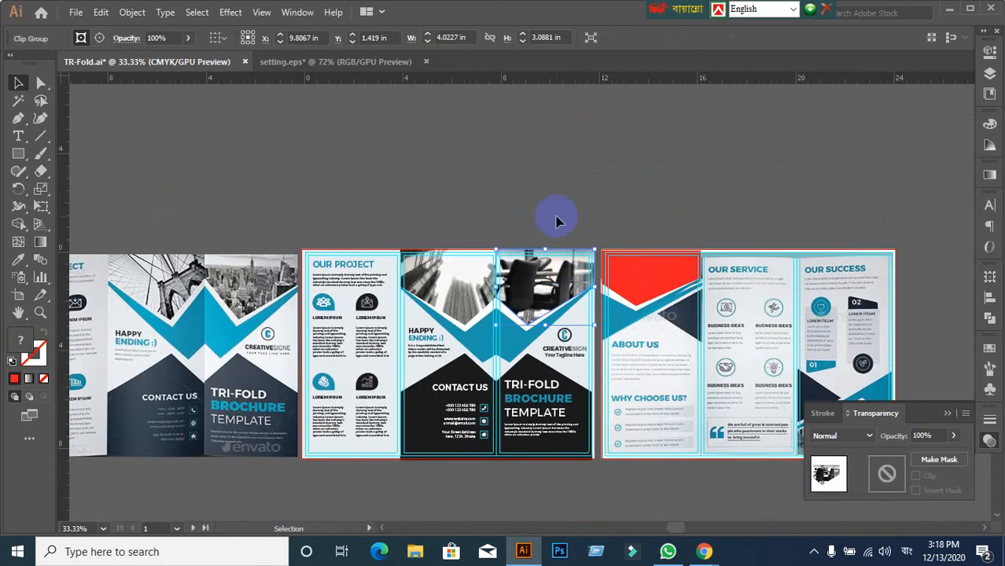
{"action": "key", "text": "ctrl+shift+a"}
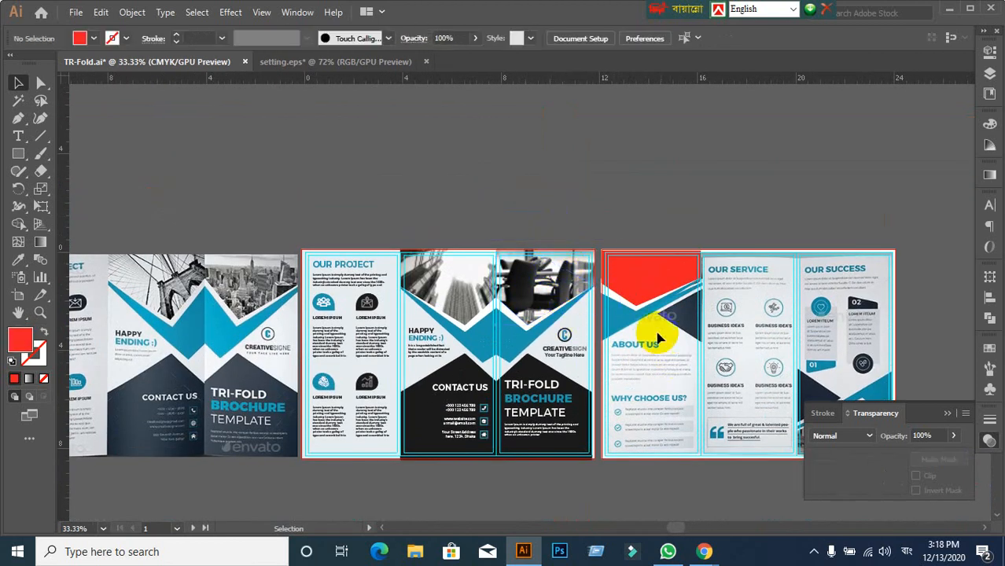
{"action": "scroll", "coordinate": [721, 353], "scroll_direction": "up", "scroll_amount": 1}
{"action": "scroll", "coordinate": [673, 332], "scroll_direction": "up", "scroll_amount": 1}
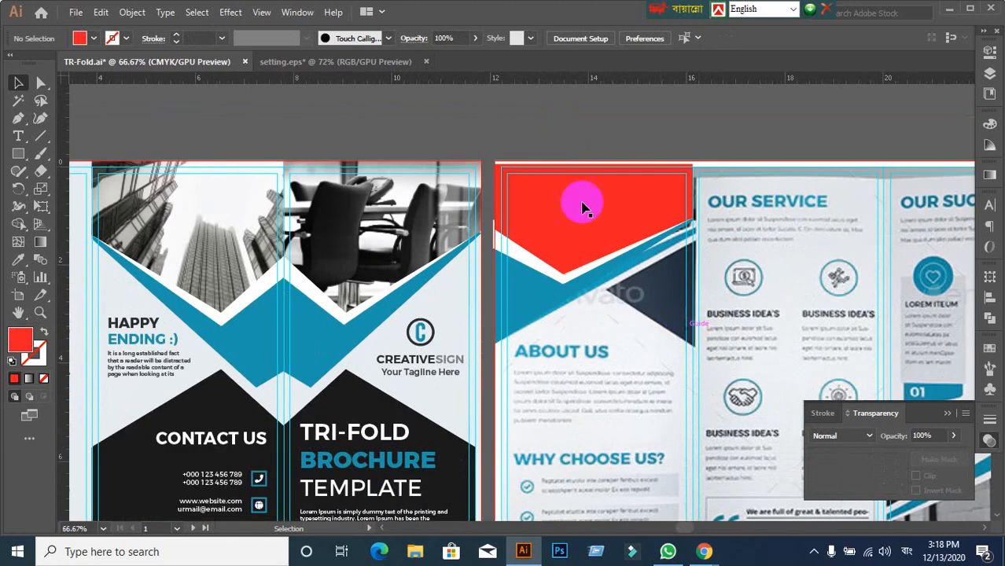
{"action": "left_click", "coordinate": [776, 228]}
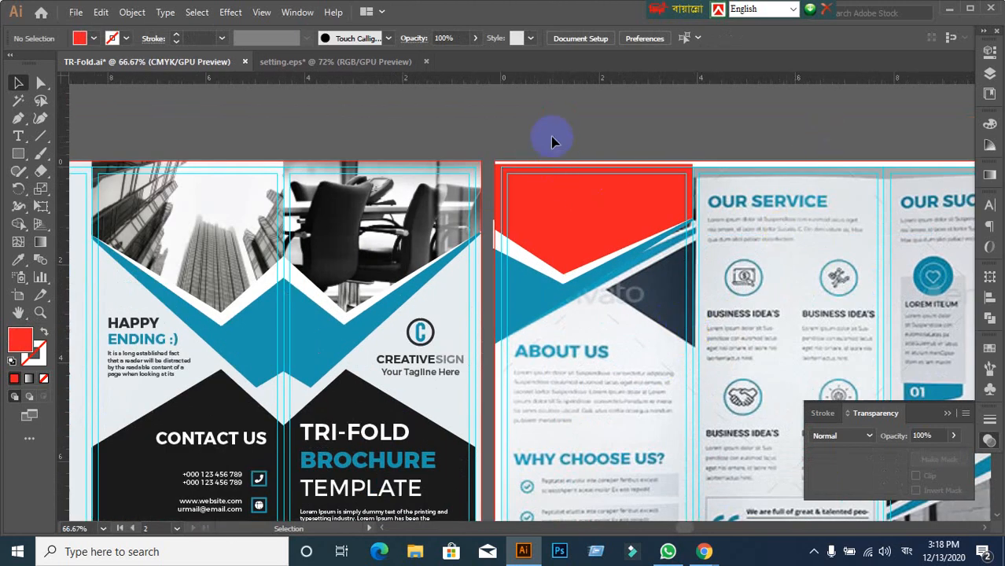
{"action": "left_click", "coordinate": [596, 266]}
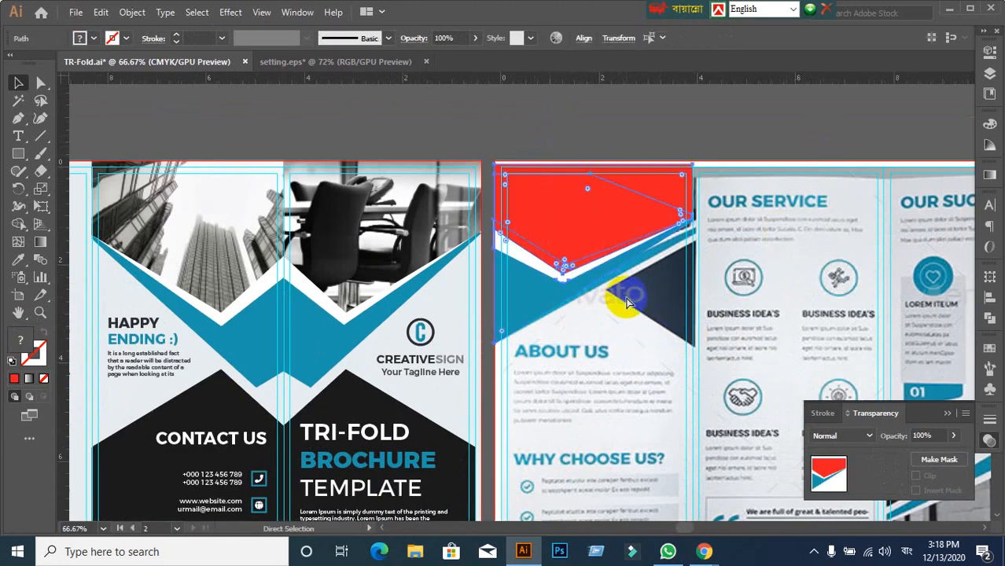
- Undo the accidental move of the red and blue header group over Our Service
{"action": "key", "text": "v"}
{"action": "left_click_drag", "start_coordinate": [610, 218], "coordinate": [820, 283]}
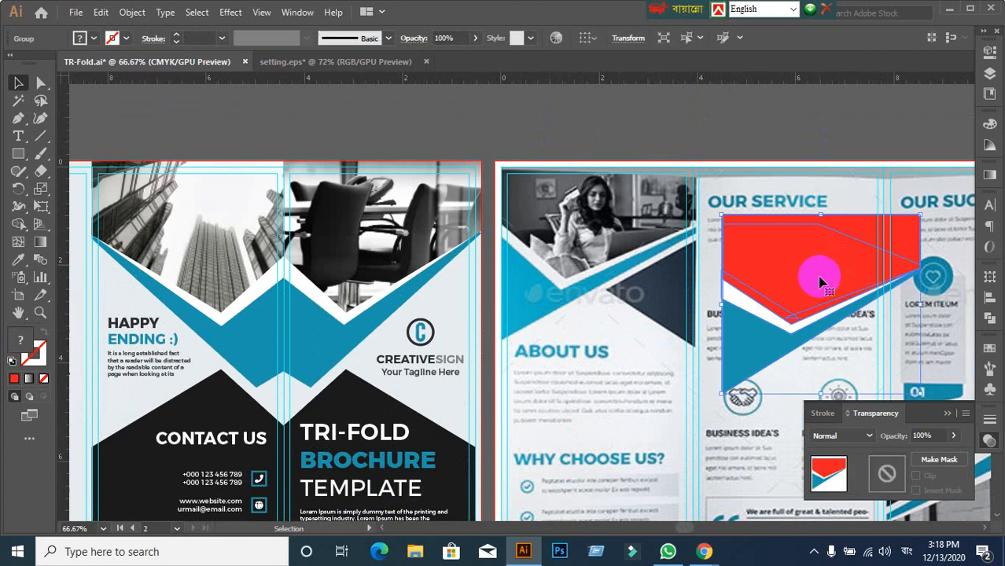
{"action": "left_click", "coordinate": [679, 369]}
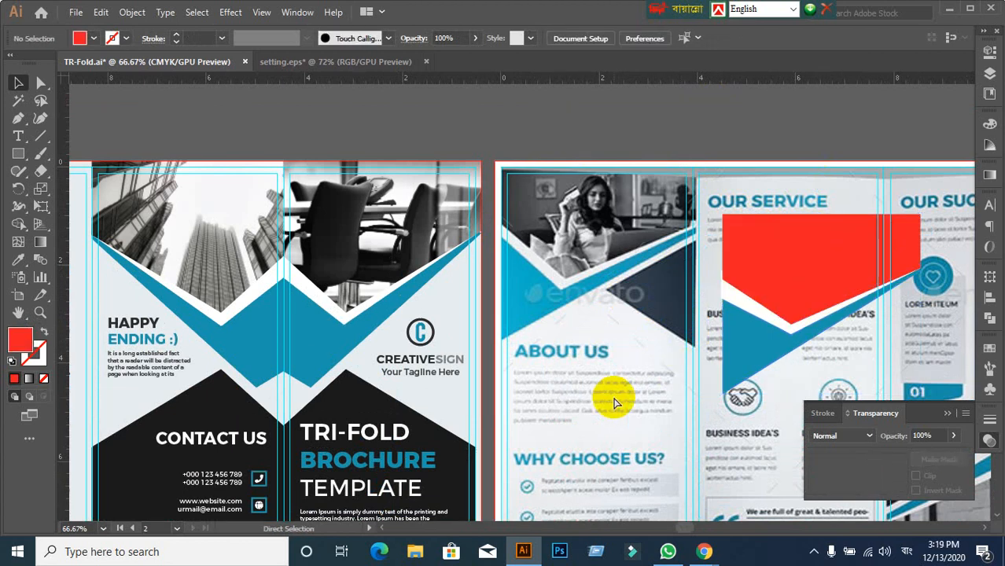
{"action": "key", "text": "ctrl+z"}
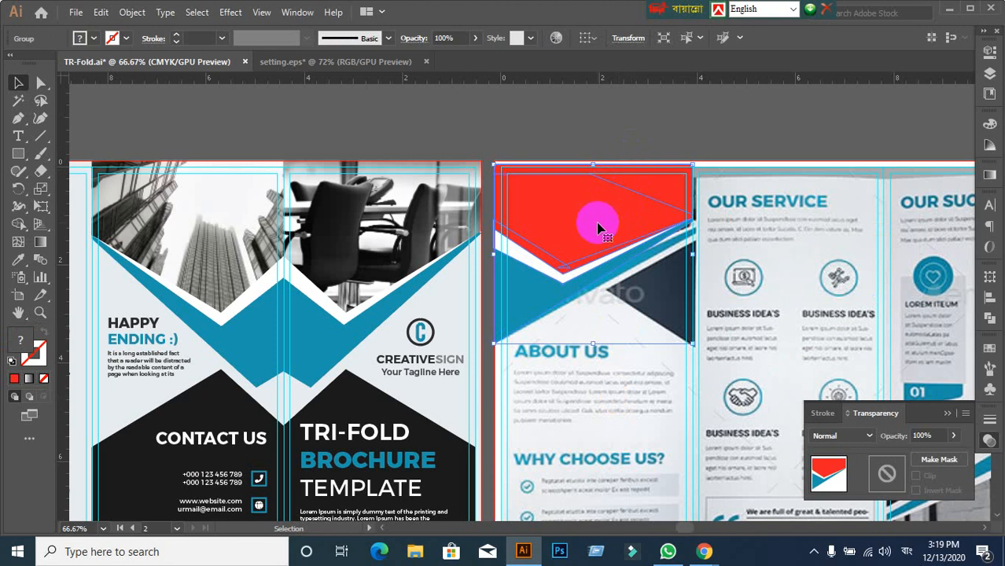
{"action": "left_click", "coordinate": [579, 139]}
- Raise the red shape's top anchor to the artboard's top edge and check the brochure tops
{"action": "scroll", "coordinate": [543, 195], "scroll_direction": "up", "scroll_amount": 2}
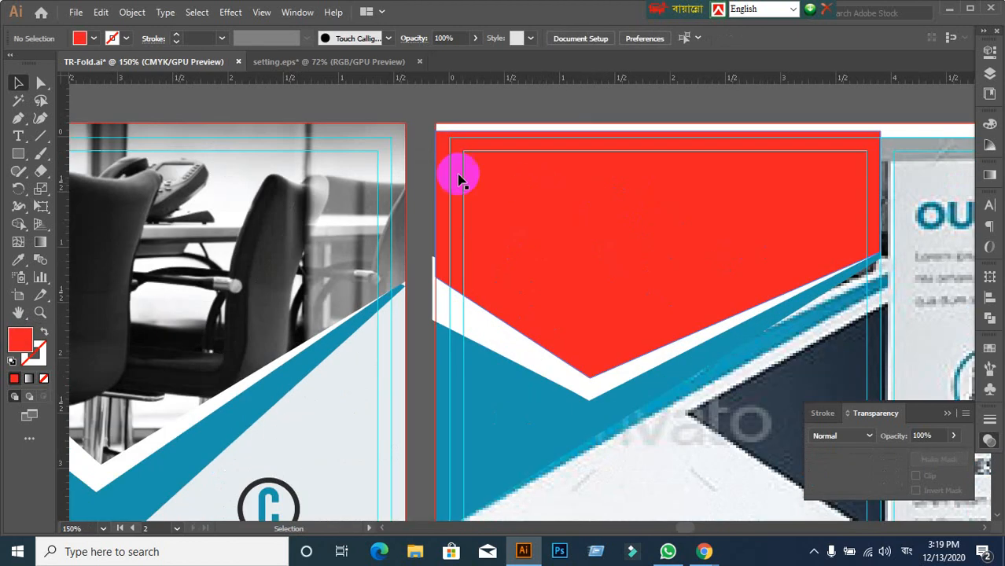
{"action": "left_click", "coordinate": [41, 83]}
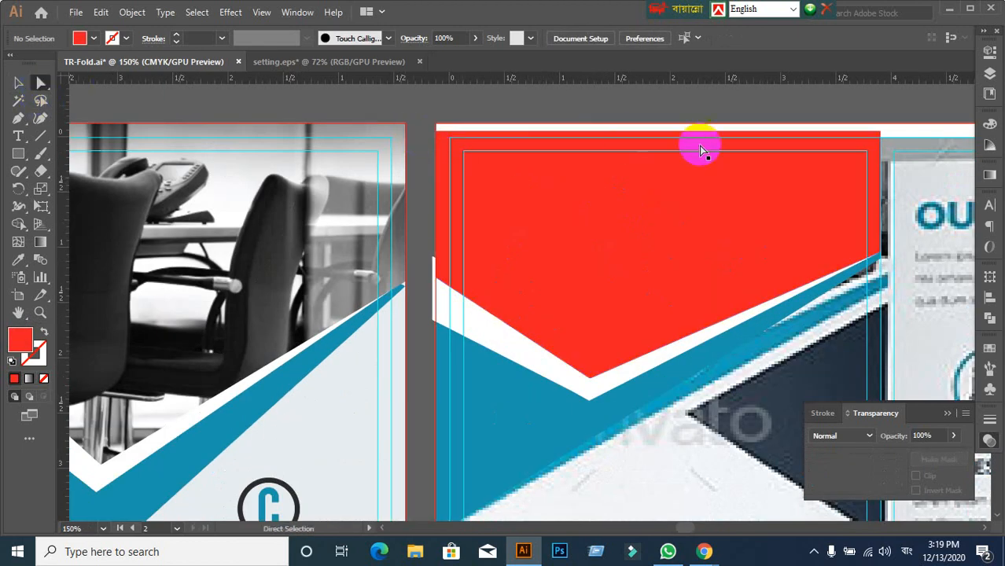
{"action": "left_click_drag", "start_coordinate": [688, 132], "coordinate": [686, 124]}
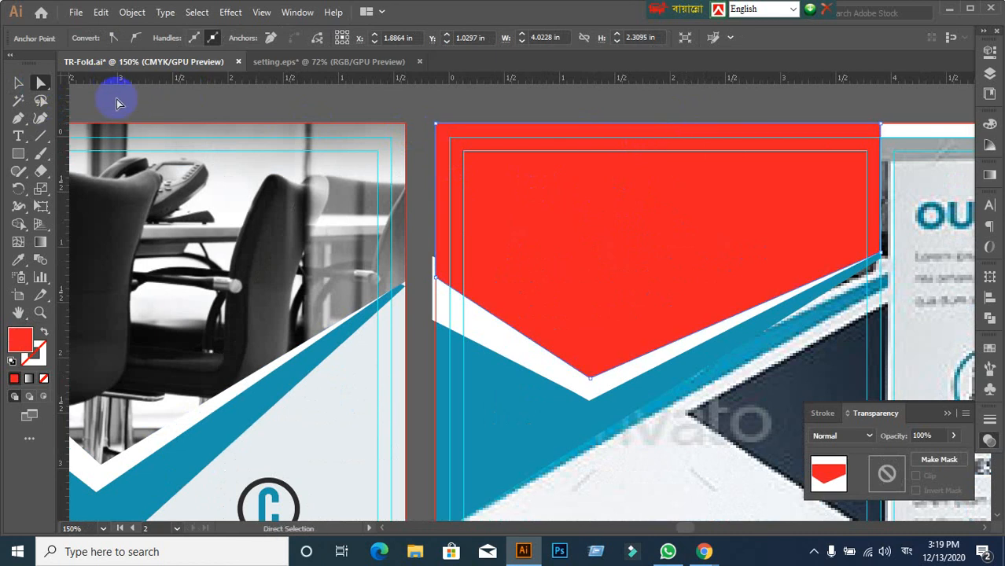
{"action": "left_click", "coordinate": [19, 83]}
{"action": "scroll", "coordinate": [684, 226], "scroll_direction": "down", "scroll_amount": 2}
{"action": "left_click", "coordinate": [765, 353]}
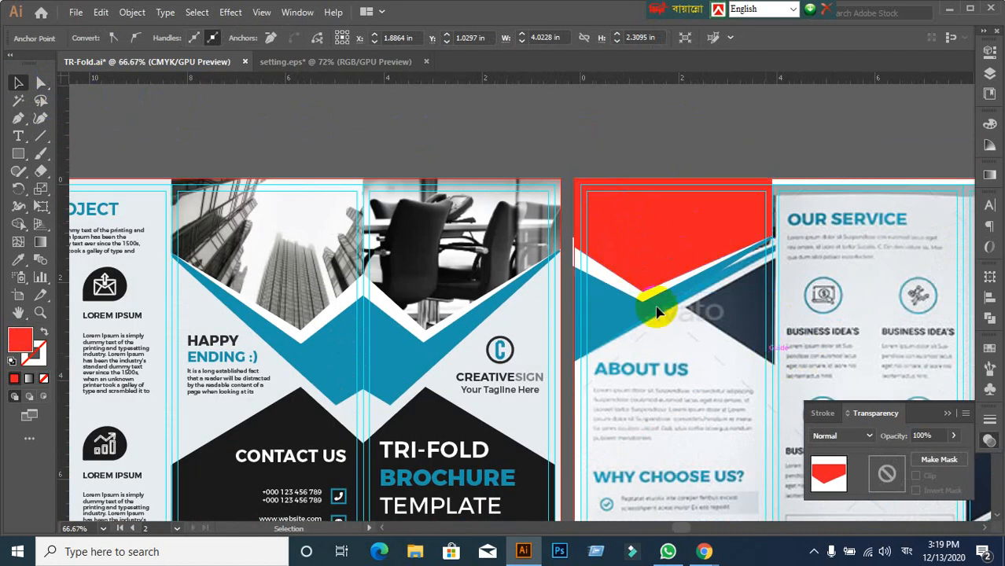
{"action": "left_click", "coordinate": [629, 268]}
{"action": "left_click", "coordinate": [843, 293]}
{"action": "left_click_drag", "start_coordinate": [836, 279], "coordinate": [741, 183]}
{"action": "left_click", "coordinate": [649, 187]}
{"action": "left_click", "coordinate": [628, 314]}
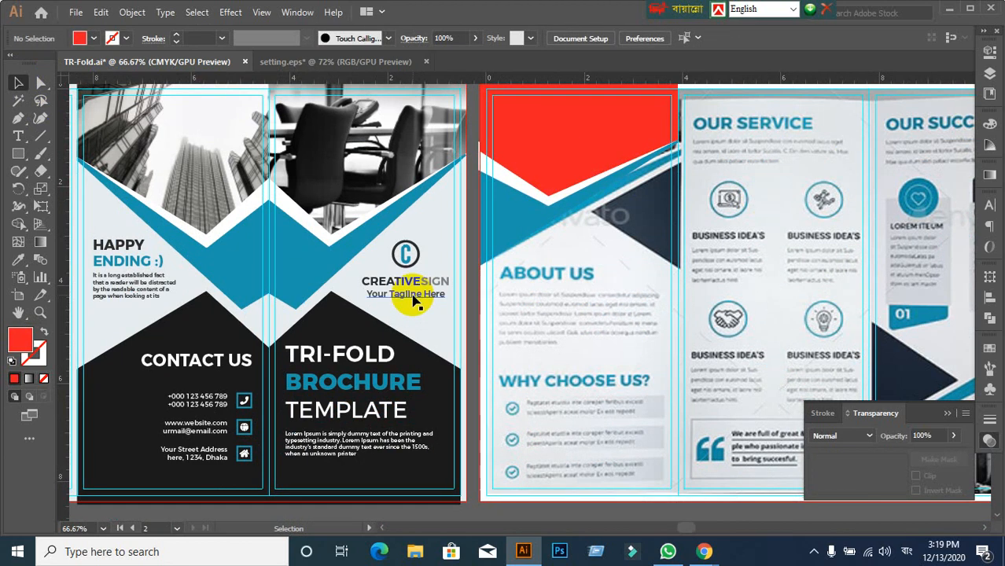
- Draw a 3-sided polygon on the About Us panel and rotate it to point left
{"action": "left_click", "coordinate": [22, 155]}
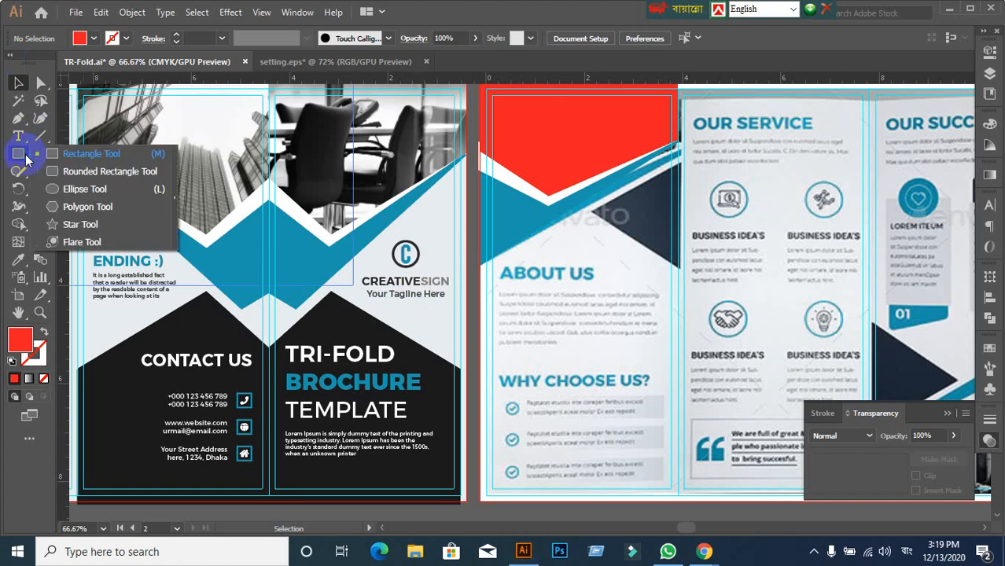
{"action": "left_click", "coordinate": [75, 206]}
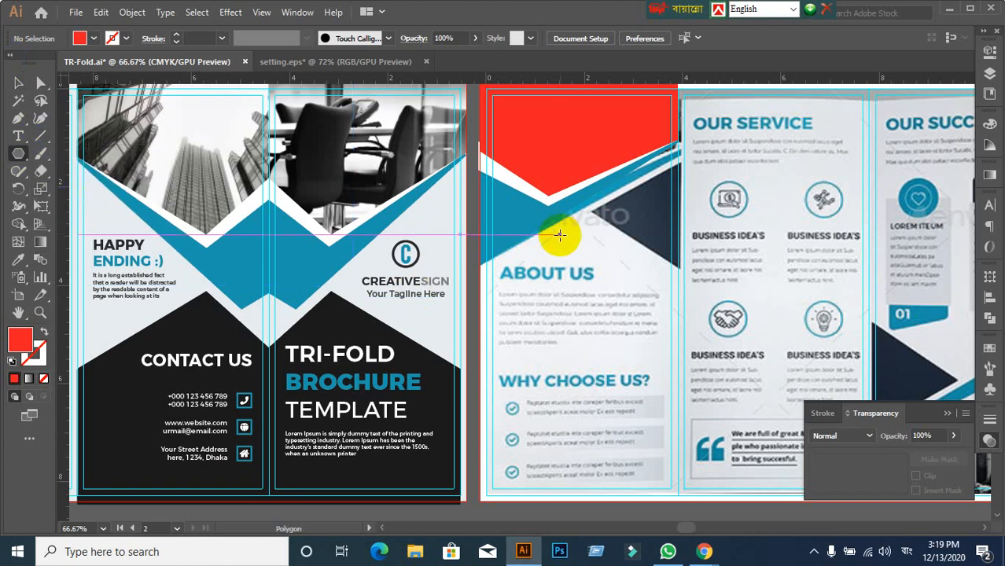
{"action": "left_click", "coordinate": [576, 271]}
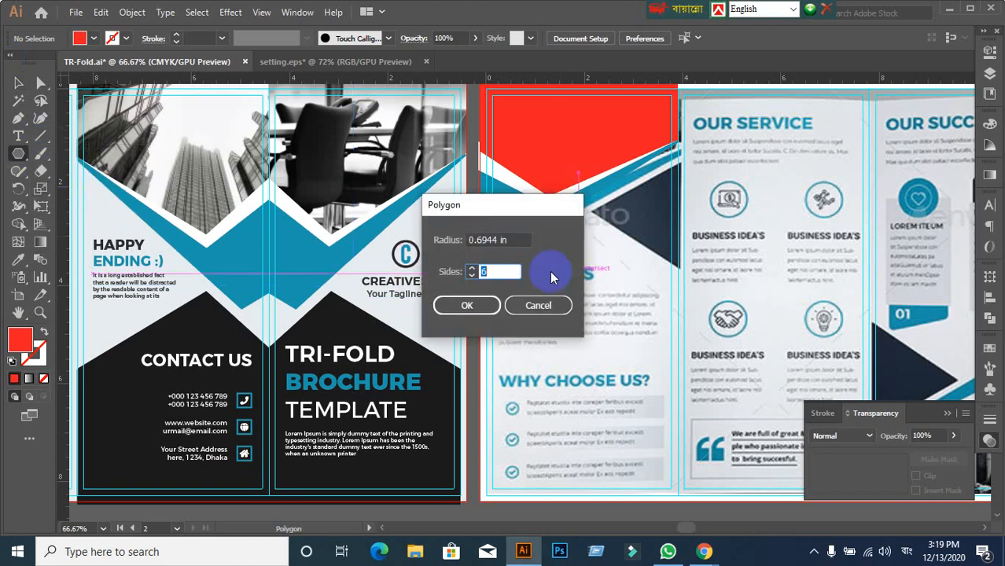
{"action": "type", "text": "3"}
{"action": "left_click", "coordinate": [473, 305]}
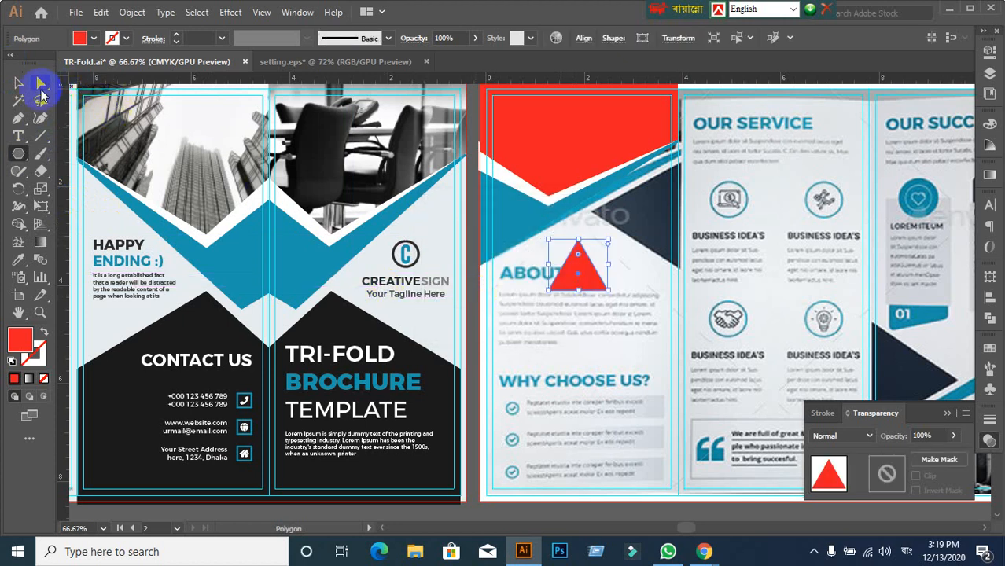
{"action": "left_click", "coordinate": [18, 84]}
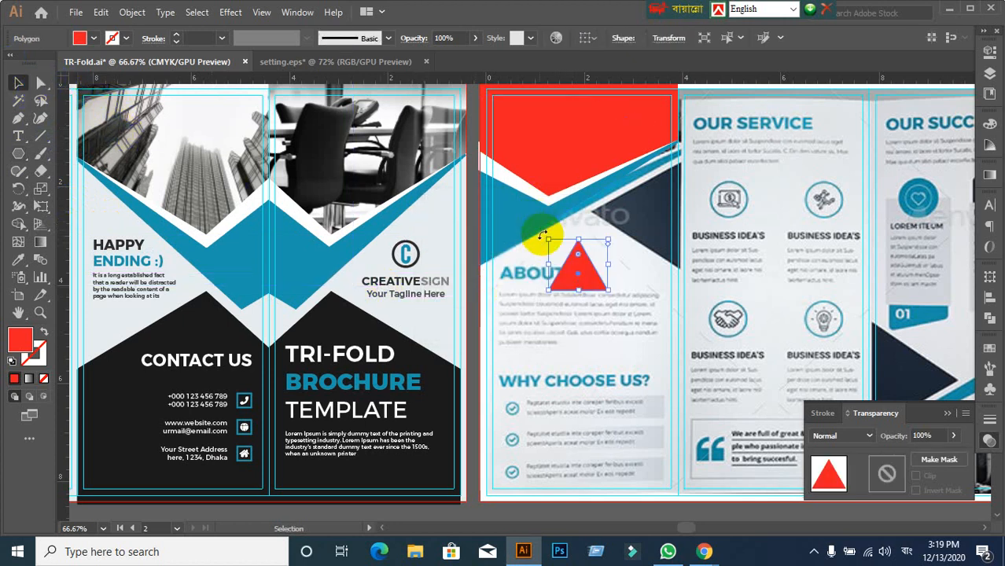
{"action": "left_click_drag", "start_coordinate": [543, 236], "coordinate": [541, 330]}
{"action": "left_click", "coordinate": [621, 330]}
- Move the triangle up and right onto the dark corner shape at the panel's top-right
{"action": "left_click_drag", "start_coordinate": [578, 274], "coordinate": [650, 214]}
{"action": "scroll", "coordinate": [680, 247], "scroll_direction": "up", "scroll_amount": 1}
{"action": "scroll", "coordinate": [680, 248], "scroll_direction": "up", "scroll_amount": 1}
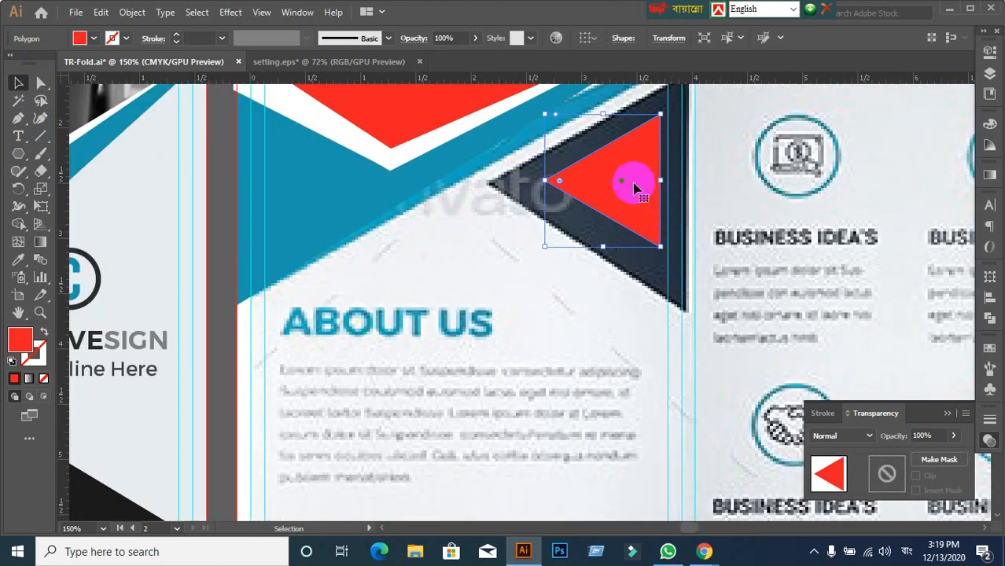
{"action": "scroll", "coordinate": [645, 215], "scroll_direction": "up", "scroll_amount": 3}
{"action": "left_click_drag", "start_coordinate": [615, 266], "coordinate": [700, 164]}
{"action": "scroll", "coordinate": [659, 179], "scroll_direction": "up", "scroll_amount": 2}
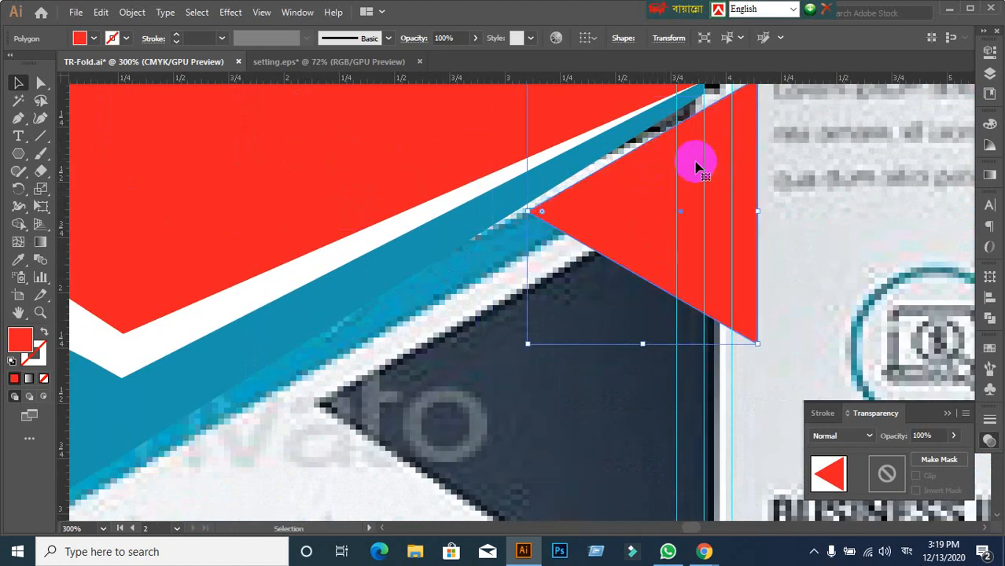
{"action": "scroll", "coordinate": [696, 165], "scroll_direction": "down", "scroll_amount": 2}
- Select the brochure reference image and hide it from view
{"action": "left_click", "coordinate": [778, 351]}
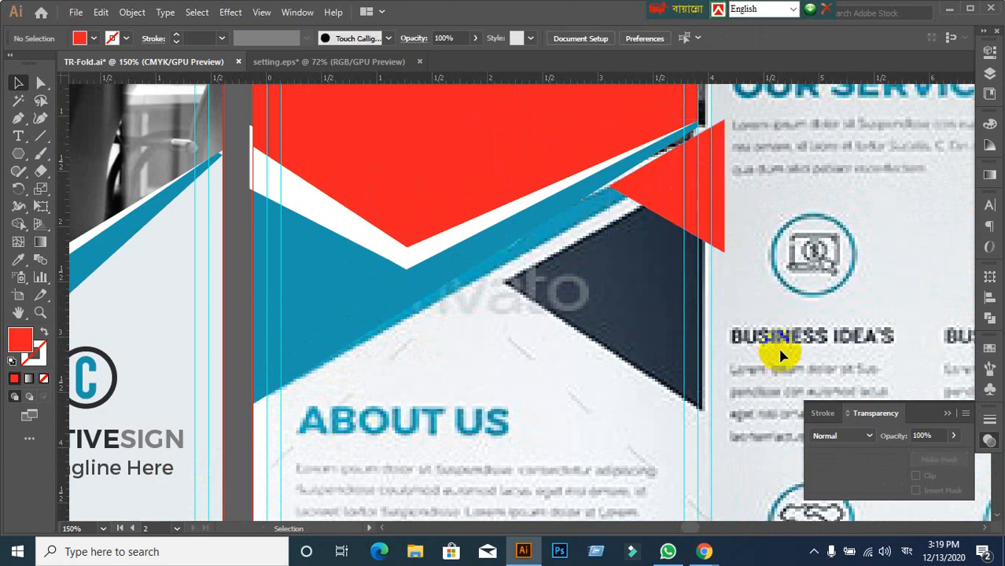
{"action": "left_click", "coordinate": [780, 355]}
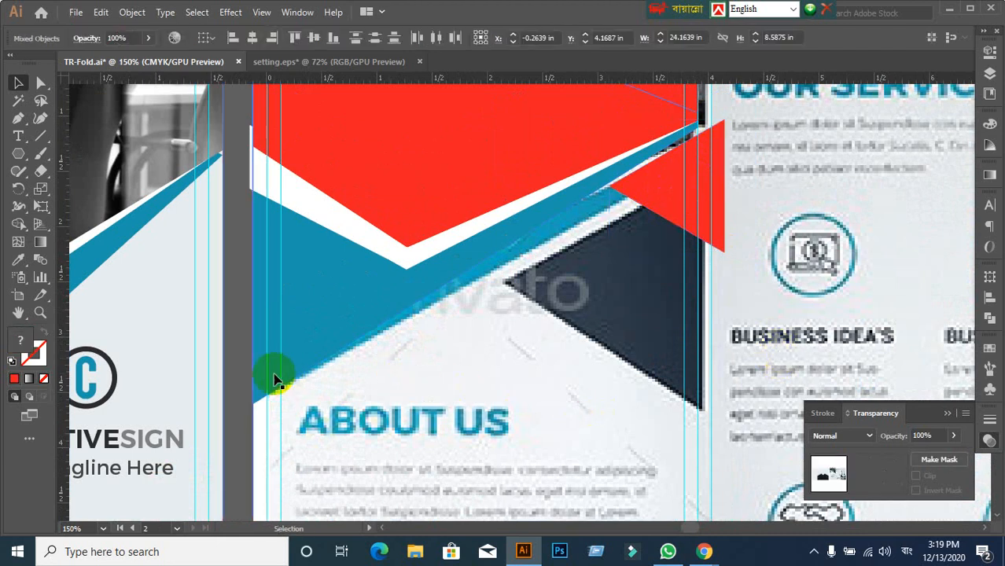
{"action": "left_click", "coordinate": [240, 389]}
{"action": "left_click", "coordinate": [790, 301]}
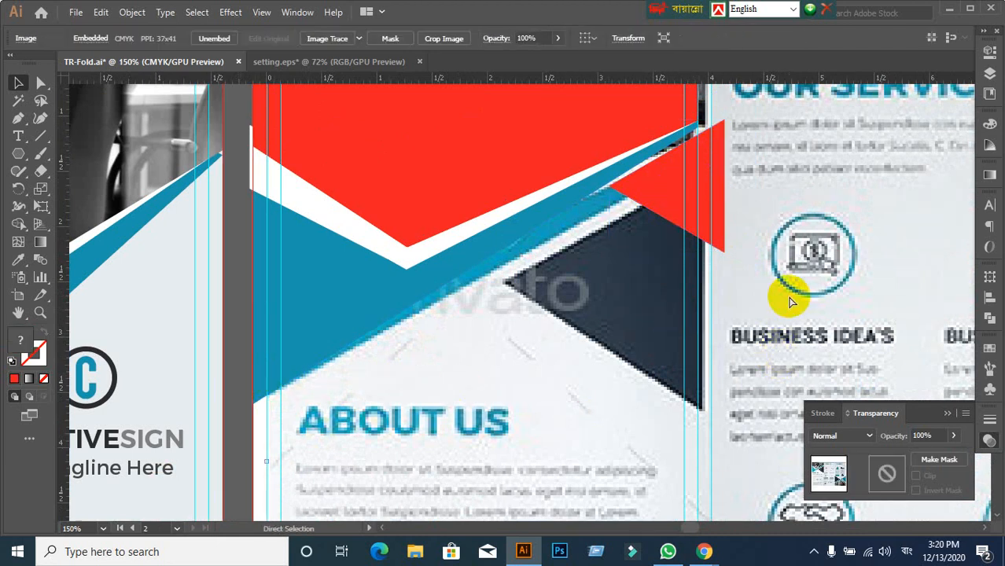
{"action": "key", "text": "ctrl+shift+a"}
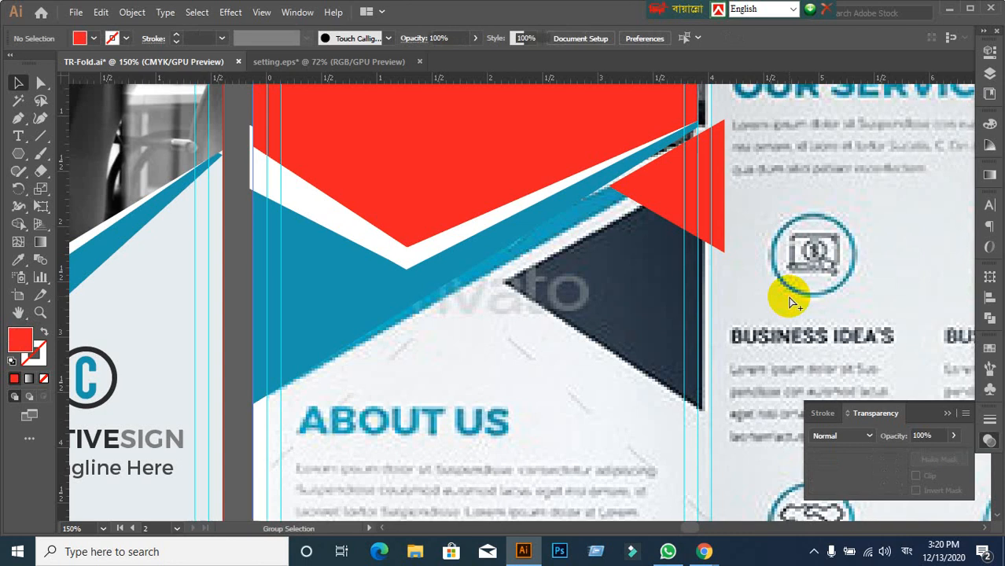
{"action": "left_click", "coordinate": [786, 296]}
{"action": "scroll", "coordinate": [785, 292], "scroll_direction": "down", "scroll_amount": 2}
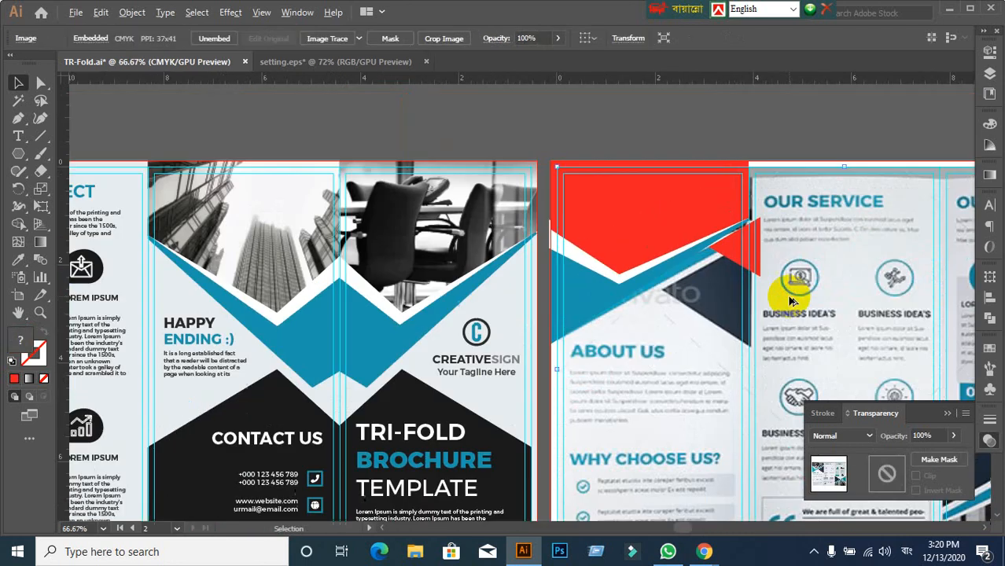
{"action": "left_click", "coordinate": [759, 117]}
{"action": "left_click", "coordinate": [882, 263]}
{"action": "key", "text": "ctrl+shift+a"}
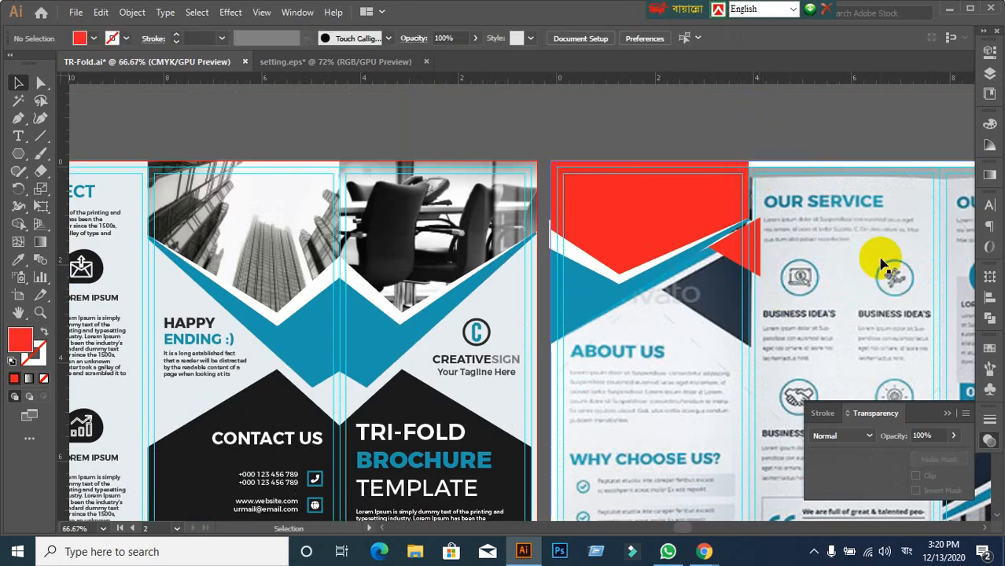
{"action": "left_click", "coordinate": [882, 265]}
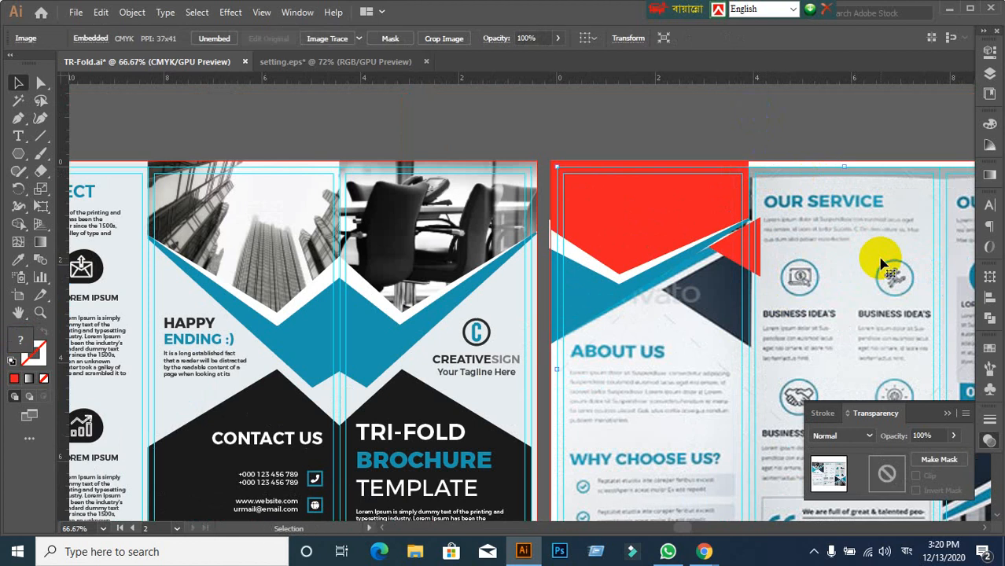
{"action": "key", "text": "Delete"}
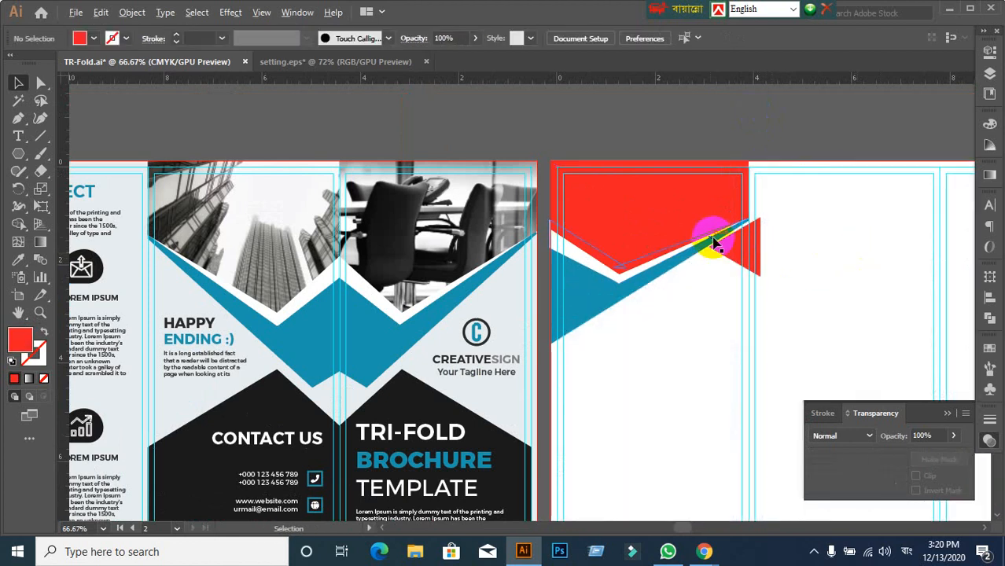
- Nudge the red triangle slightly upward
{"action": "scroll", "coordinate": [770, 243], "scroll_direction": "up", "scroll_amount": 4}
{"action": "scroll", "coordinate": [754, 240], "scroll_direction": "up", "scroll_amount": 1}
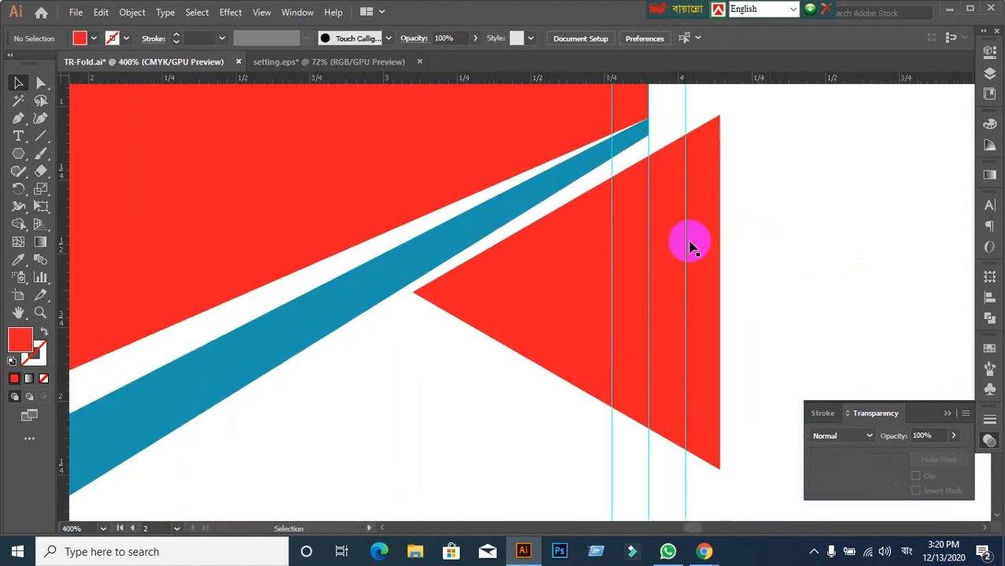
{"action": "left_click", "coordinate": [644, 240]}
{"action": "left_click_drag", "start_coordinate": [633, 237], "coordinate": [628, 250]}
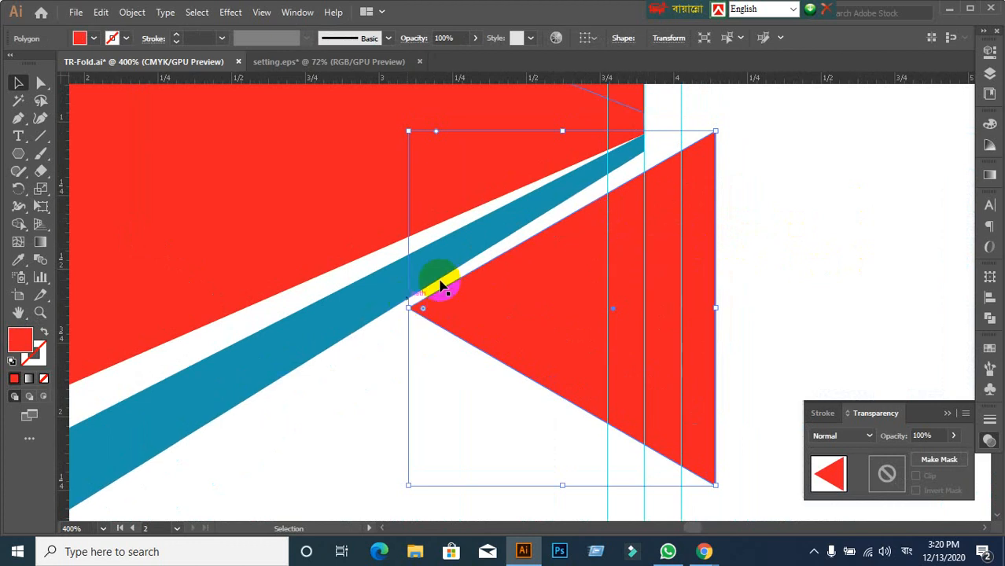
{"action": "left_click_drag", "start_coordinate": [589, 273], "coordinate": [586, 266]}
{"action": "left_click", "coordinate": [827, 228]}
{"action": "scroll", "coordinate": [868, 178], "scroll_direction": "up", "scroll_amount": 1}
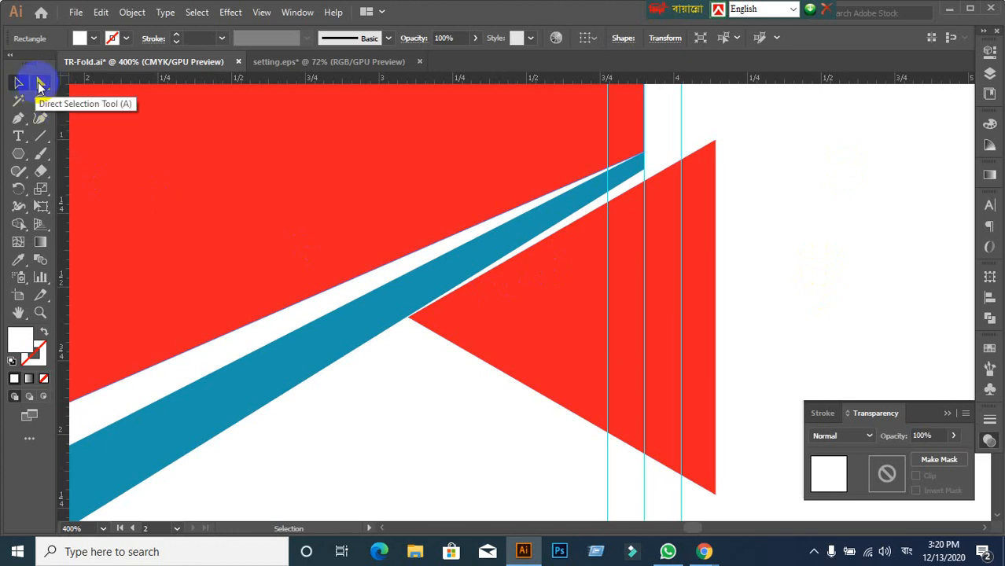
- Try moving the blue band's tip anchor down, then undo the move
{"action": "left_click_drag", "start_coordinate": [39, 84], "coordinate": [99, 89]}
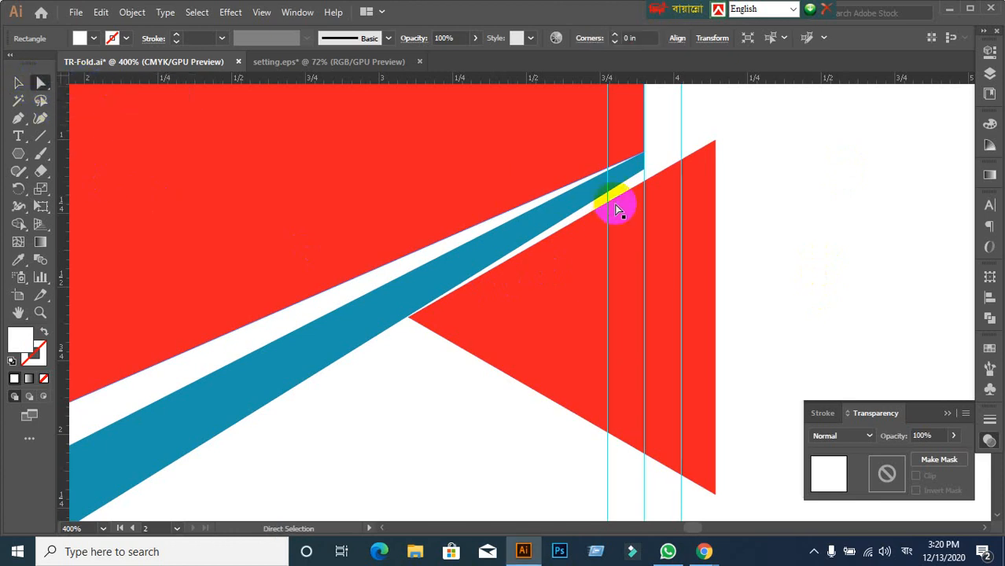
{"action": "left_click", "coordinate": [645, 171]}
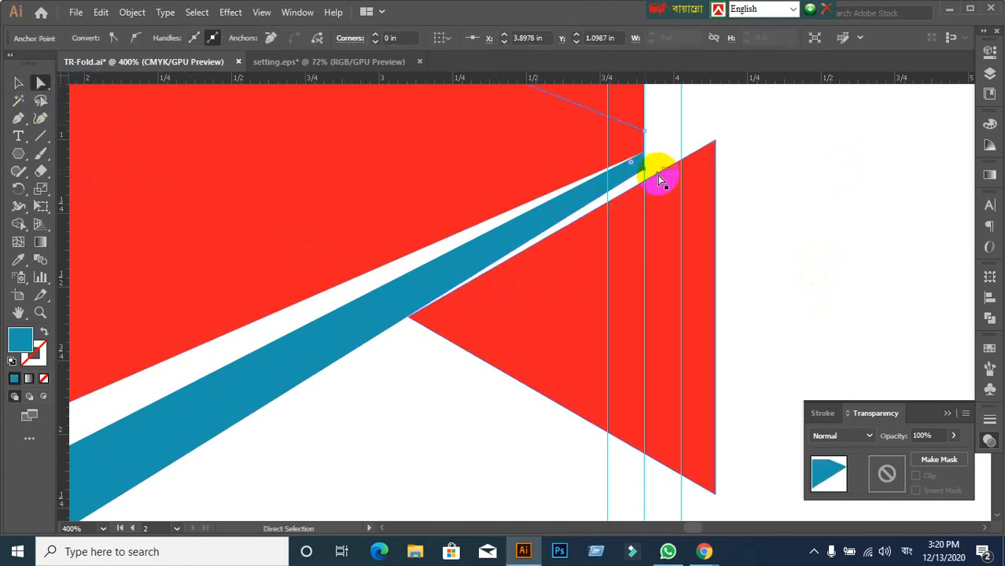
{"action": "scroll", "coordinate": [657, 175], "scroll_direction": "up", "scroll_amount": 2}
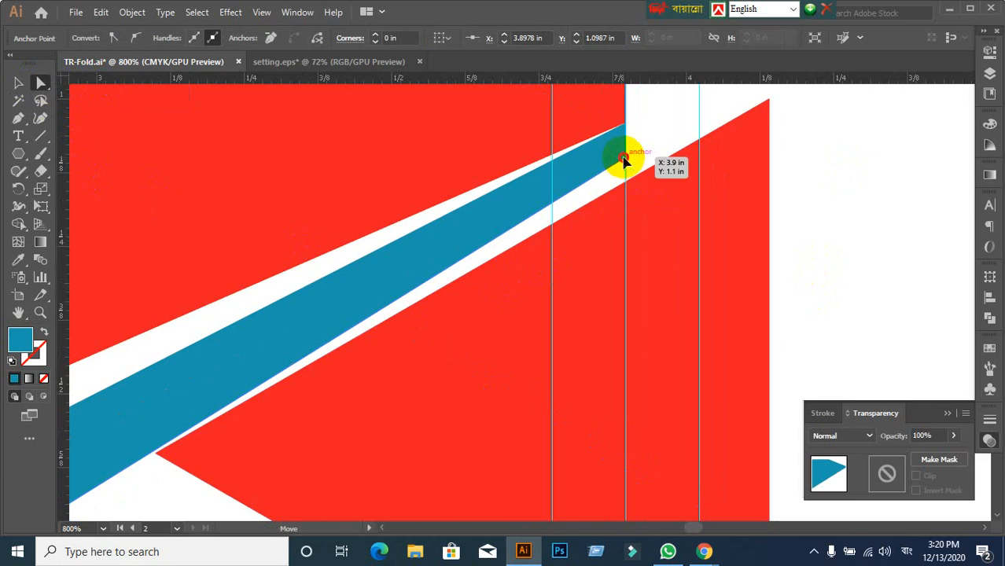
{"action": "mouse_move", "coordinate": [623, 159]}
{"action": "left_mouse_down"}
{"action": "mouse_move", "coordinate": [633, 162]}
{"action": "mouse_move", "coordinate": [628, 172]}
{"action": "left_mouse_up"}
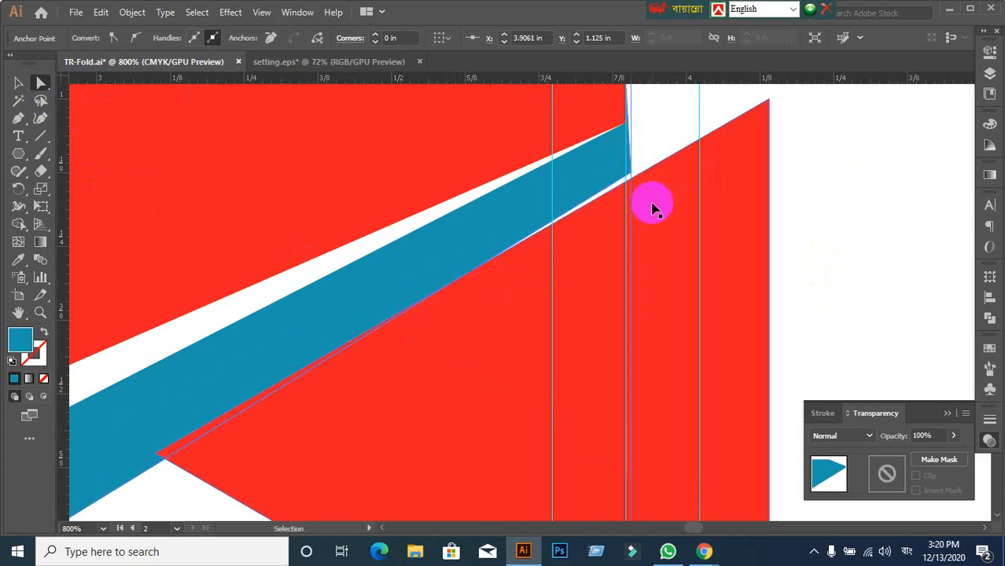
{"action": "key", "text": "ctrl+z"}
{"action": "scroll", "coordinate": [548, 328], "scroll_direction": "down", "scroll_amount": 2}
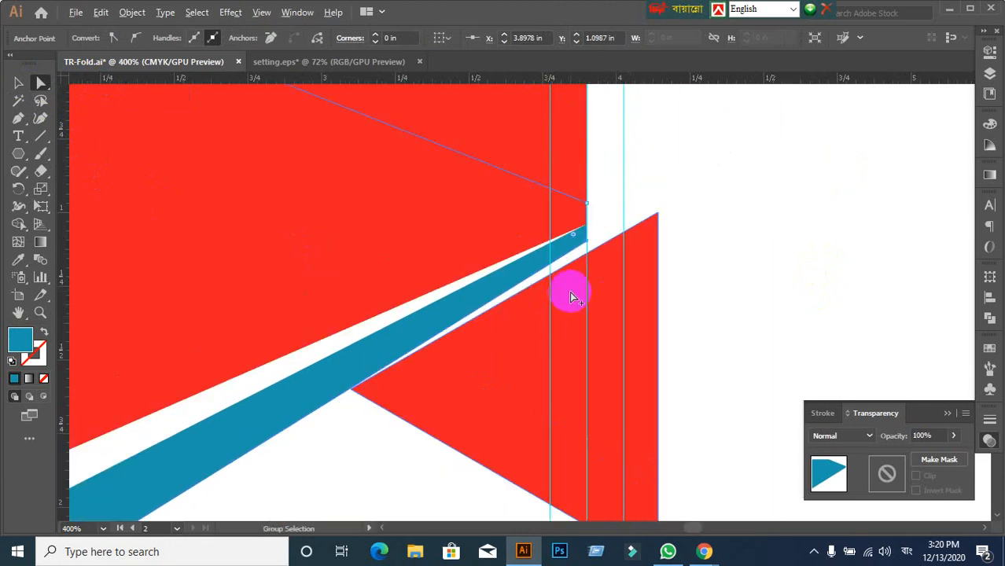
{"action": "scroll", "coordinate": [572, 291], "scroll_direction": "down", "scroll_amount": 3}
- Pull the blue band's tip point slightly down so it meets the red triangle
{"action": "left_click_drag", "start_coordinate": [460, 397], "coordinate": [525, 315]}
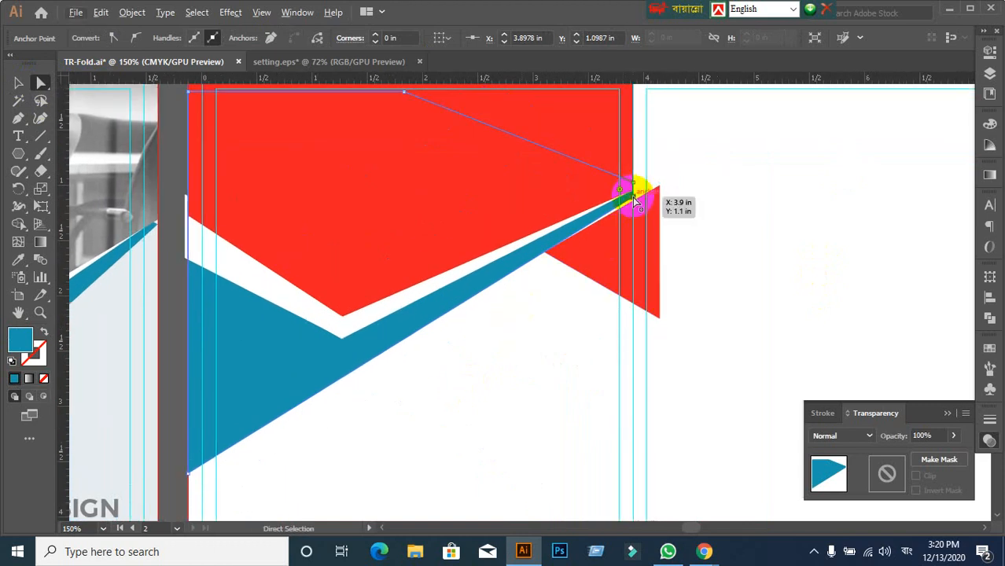
{"action": "scroll", "coordinate": [637, 196], "scroll_direction": "up", "scroll_amount": 3}
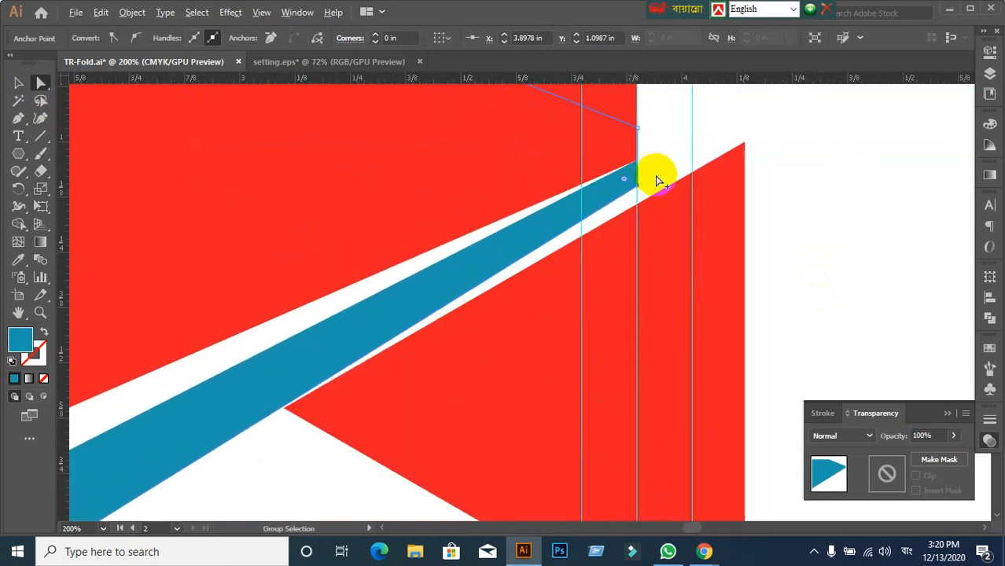
{"action": "scroll", "coordinate": [658, 180], "scroll_direction": "up", "scroll_amount": 3}
{"action": "scroll", "coordinate": [587, 224], "scroll_direction": "down", "scroll_amount": 2}
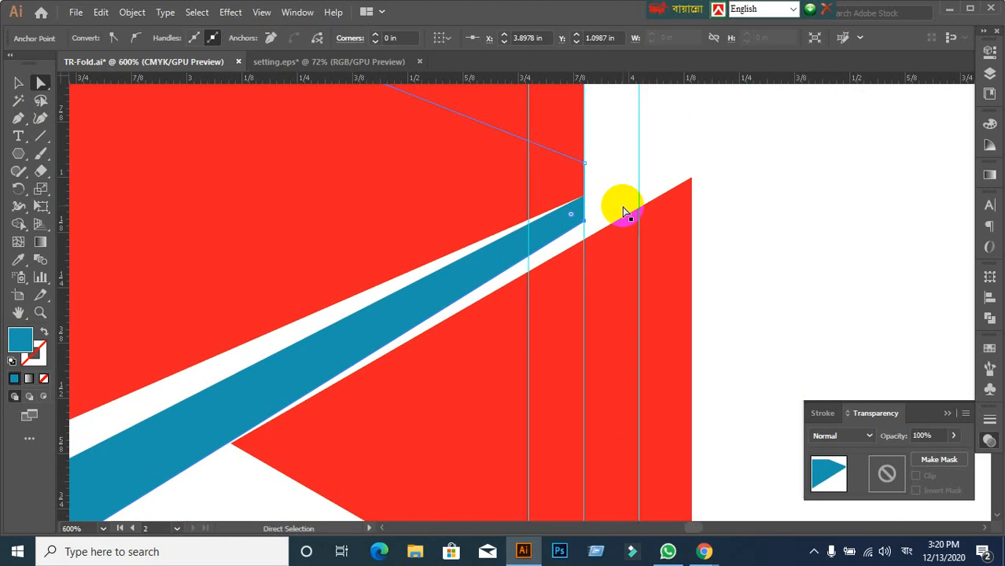
{"action": "left_click_drag", "start_coordinate": [622, 207], "coordinate": [832, 67]}
{"action": "scroll", "coordinate": [561, 341], "scroll_direction": "down", "scroll_amount": 2}
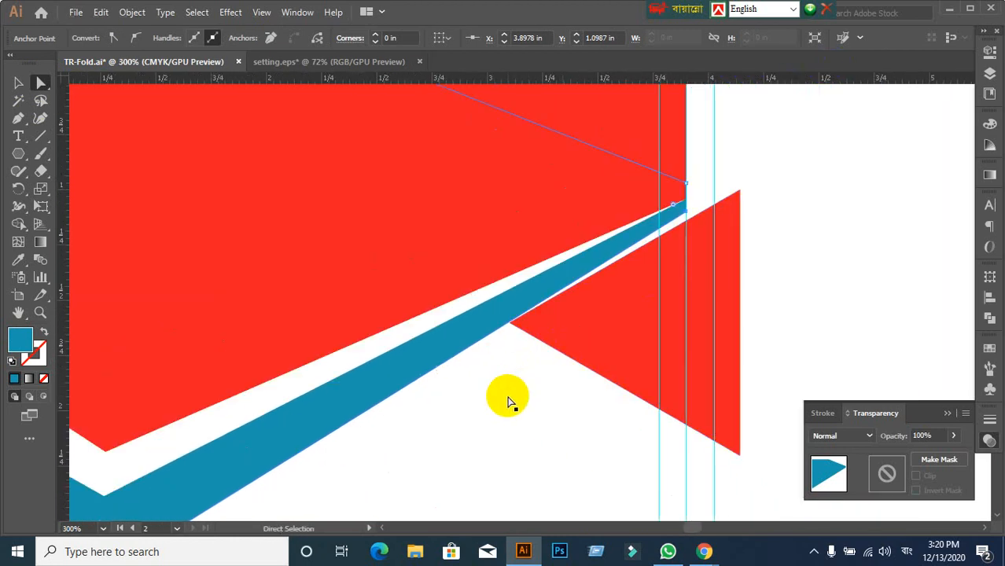
{"action": "left_click", "coordinate": [594, 363]}
{"action": "left_click", "coordinate": [695, 224]}
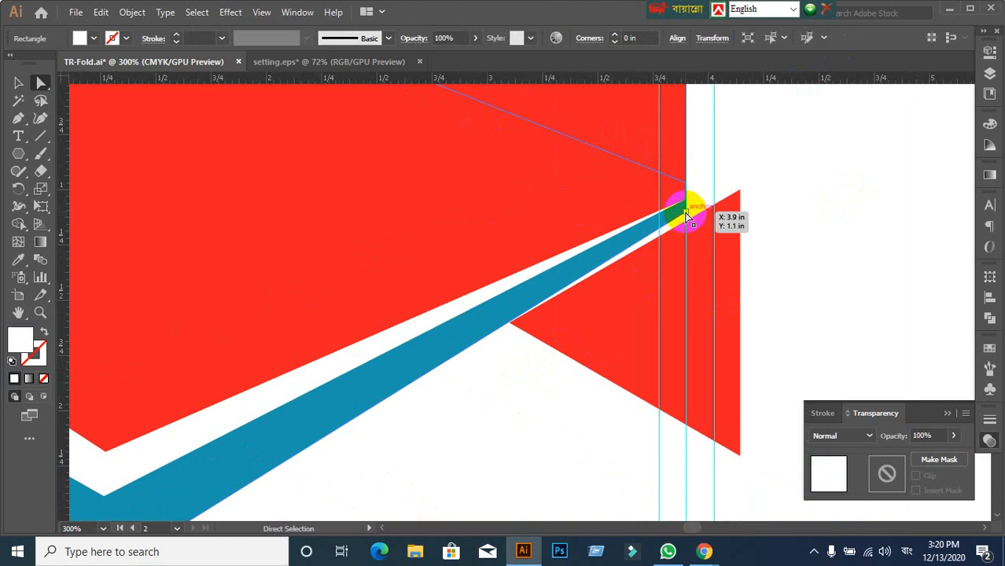
{"action": "left_click_drag", "start_coordinate": [687, 216], "coordinate": [687, 225]}
- Raise the blue band's lower-left anchor point
{"action": "scroll", "coordinate": [687, 277], "scroll_direction": "down", "scroll_amount": 2}
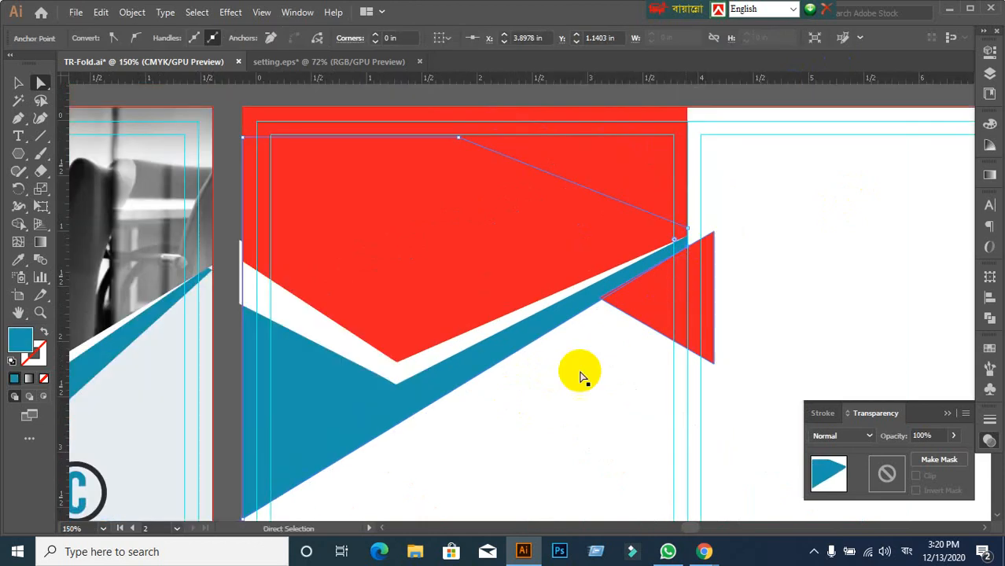
{"action": "left_click_drag", "start_coordinate": [525, 394], "coordinate": [619, 297]}
{"action": "scroll", "coordinate": [459, 409], "scroll_direction": "up", "scroll_amount": 1}
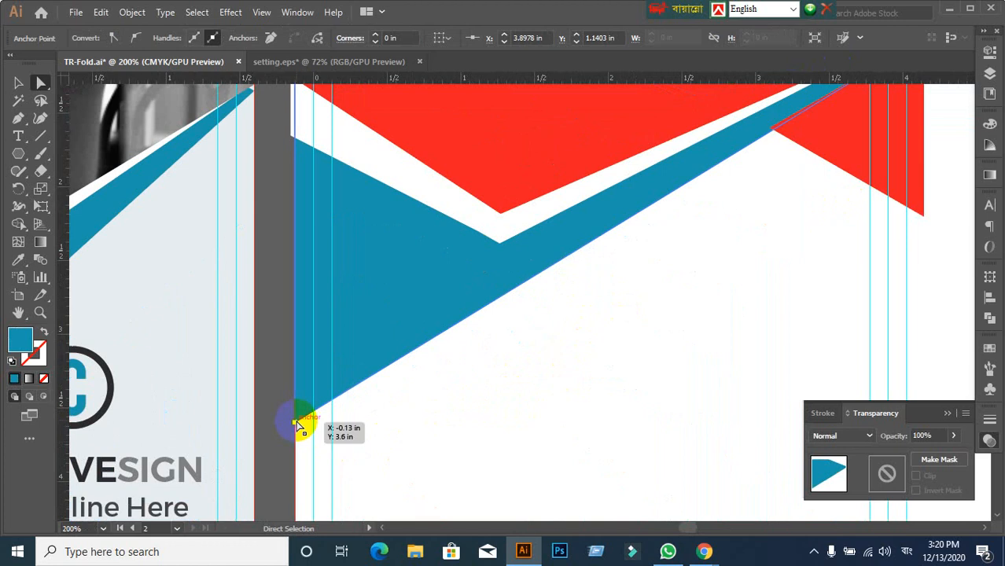
{"action": "left_click_drag", "start_coordinate": [298, 427], "coordinate": [292, 396]}
{"action": "scroll", "coordinate": [639, 332], "scroll_direction": "down", "scroll_amount": 1}
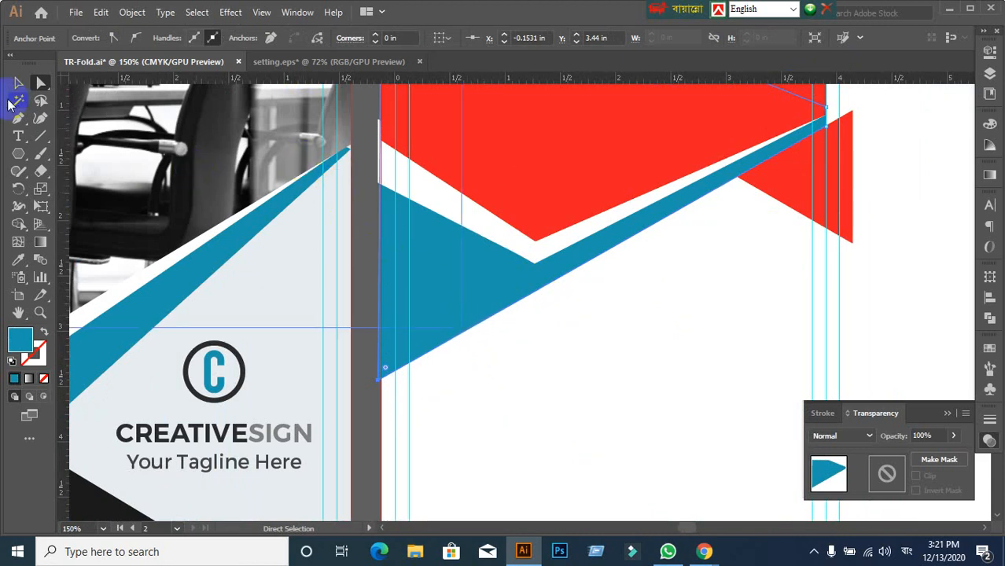
- Move the small red triangle down and to the left
{"action": "left_click", "coordinate": [17, 83]}
{"action": "left_click", "coordinate": [673, 302]}
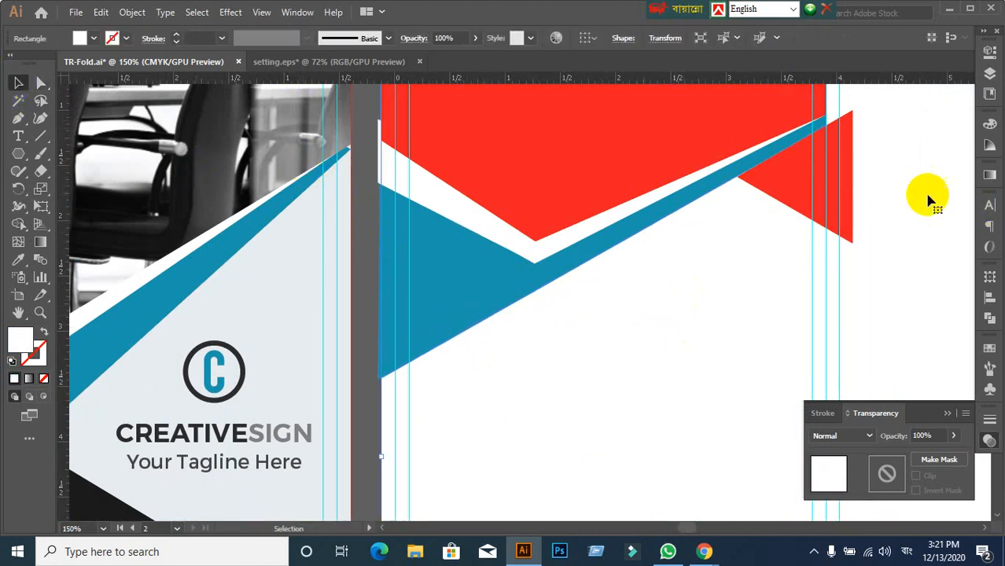
{"action": "scroll", "coordinate": [925, 199], "scroll_direction": "down", "scroll_amount": 1}
{"action": "left_click_drag", "start_coordinate": [914, 195], "coordinate": [724, 246]}
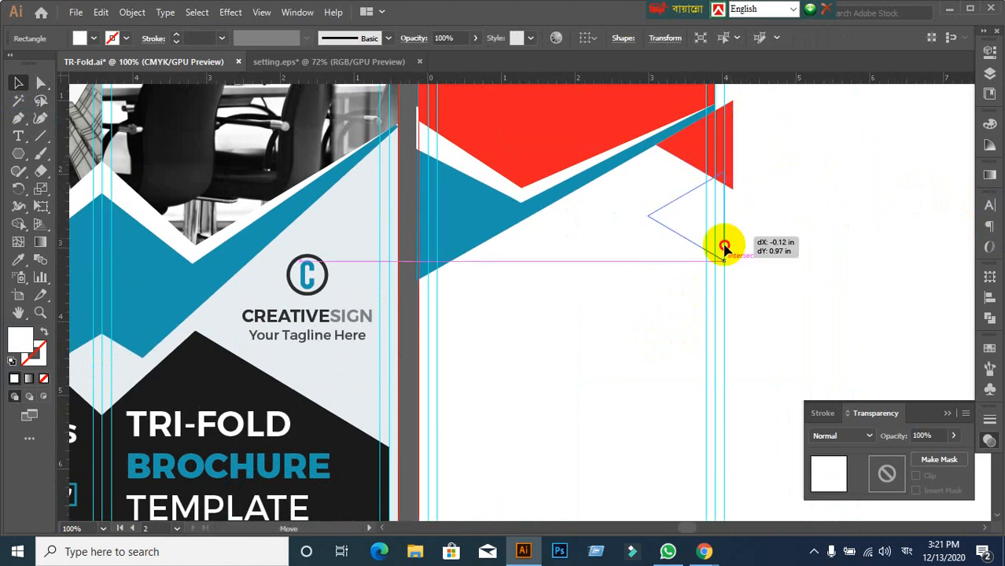
{"action": "scroll", "coordinate": [814, 274], "scroll_direction": "up", "scroll_amount": 1}
{"action": "scroll", "coordinate": [810, 263], "scroll_direction": "down", "scroll_amount": 1}
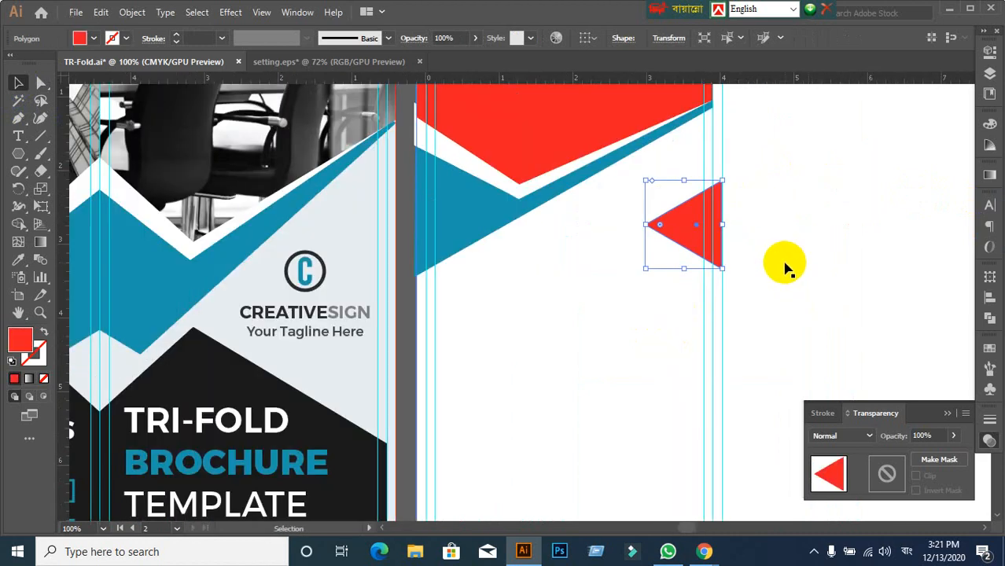
- Reveal the reference image and scale the red triangle up over its dark corner shape
{"action": "key", "text": "ctrl+alt+3"}
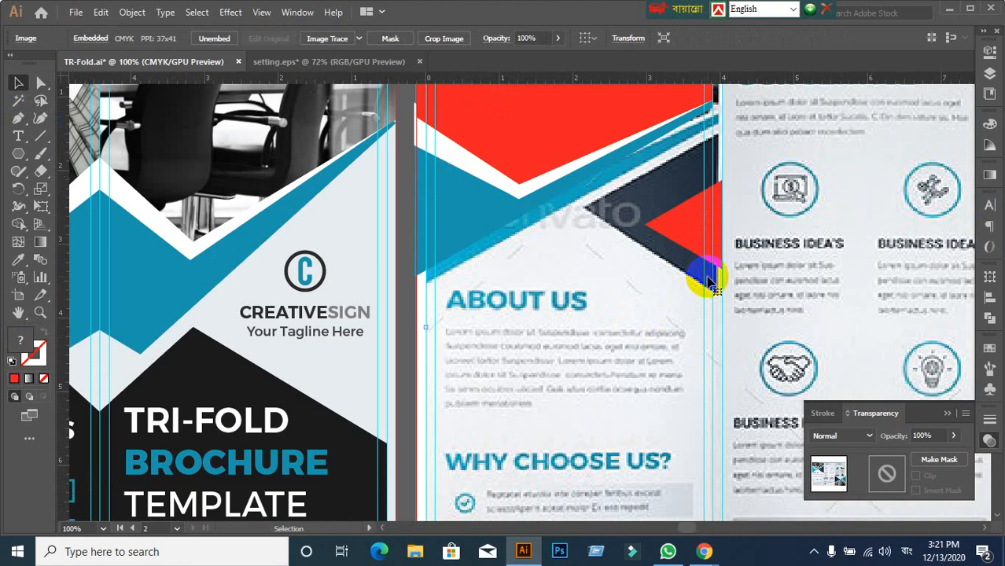
{"action": "left_click_drag", "start_coordinate": [702, 236], "coordinate": [695, 168]}
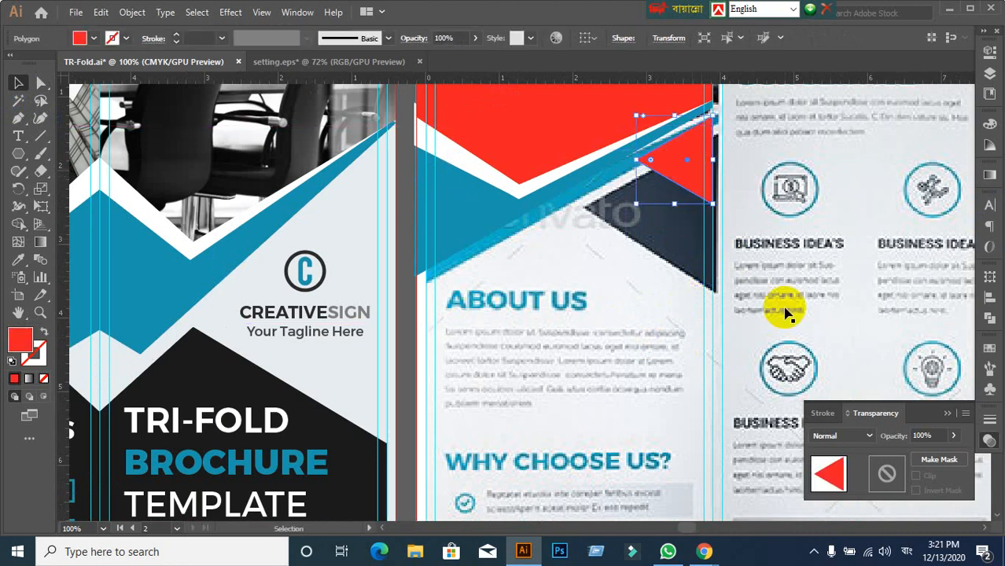
{"action": "left_click_drag", "start_coordinate": [636, 204], "coordinate": [571, 291]}
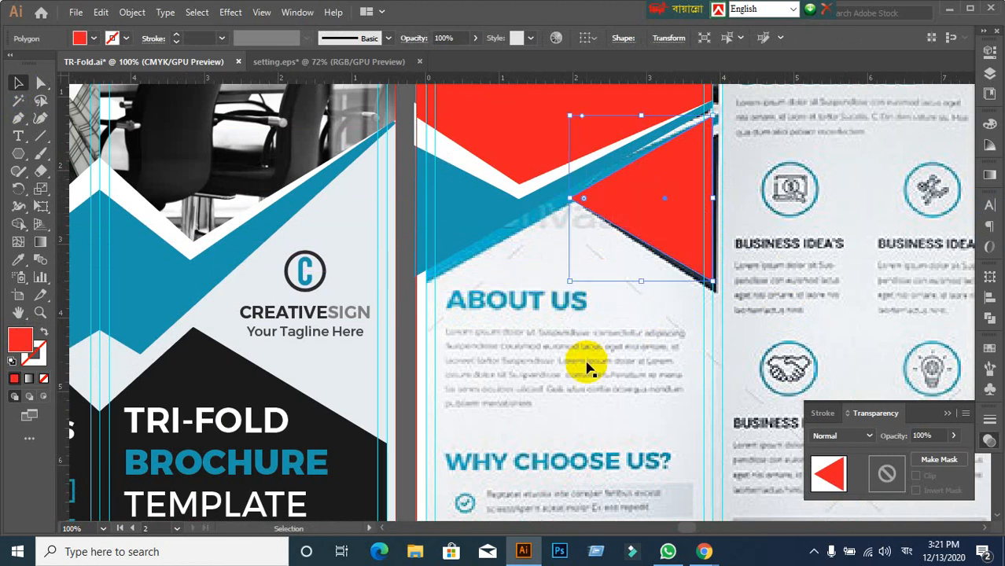
{"action": "left_click", "coordinate": [582, 383]}
{"action": "scroll", "coordinate": [579, 380], "scroll_direction": "down", "scroll_amount": 1}
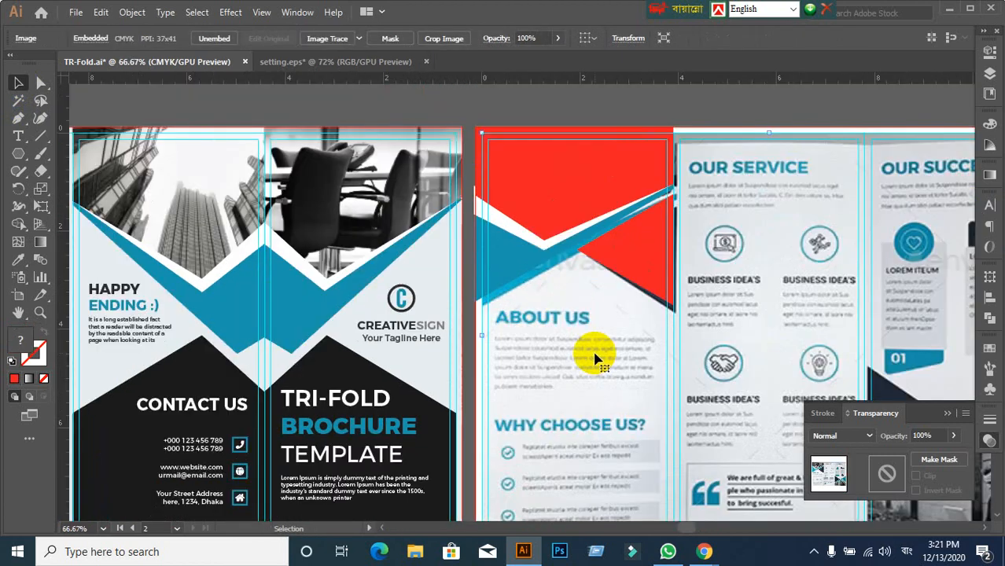
{"action": "left_click", "coordinate": [519, 286]}
{"action": "left_click", "coordinate": [590, 366]}
{"action": "scroll", "coordinate": [595, 373], "scroll_direction": "down", "scroll_amount": 2}
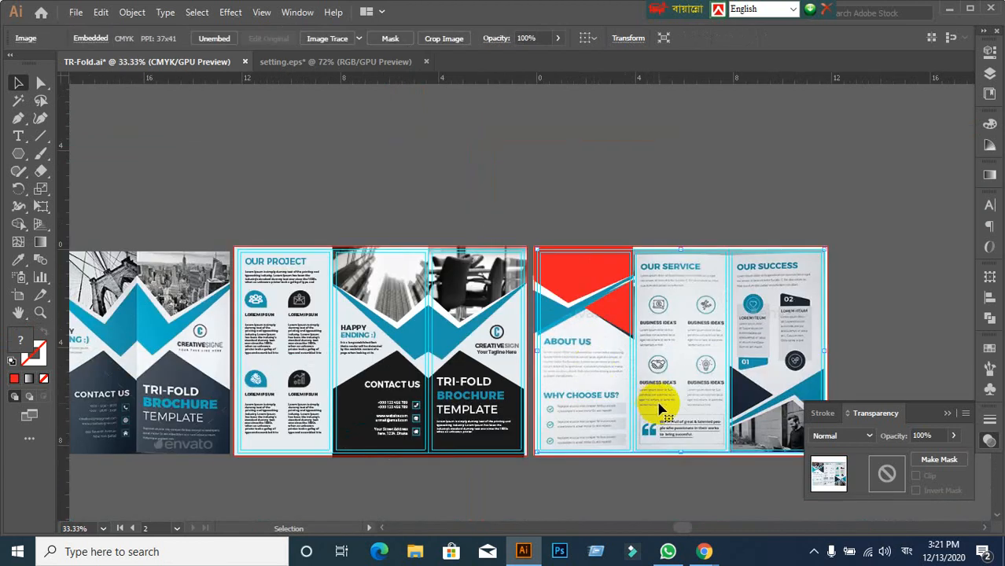
{"action": "scroll", "coordinate": [661, 407], "scroll_direction": "up", "scroll_amount": 1}
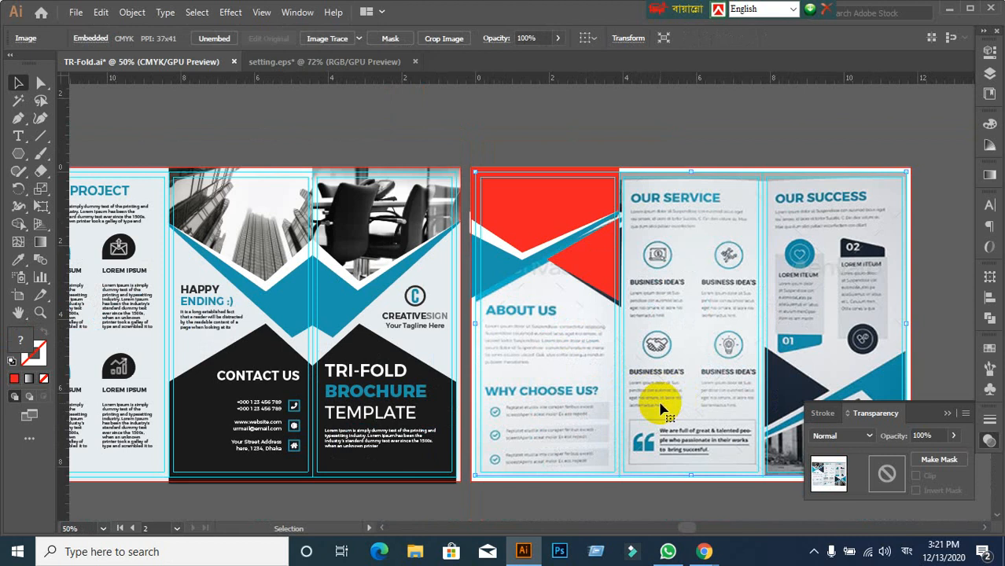
{"action": "scroll", "coordinate": [540, 307], "scroll_direction": "up", "scroll_amount": 1}
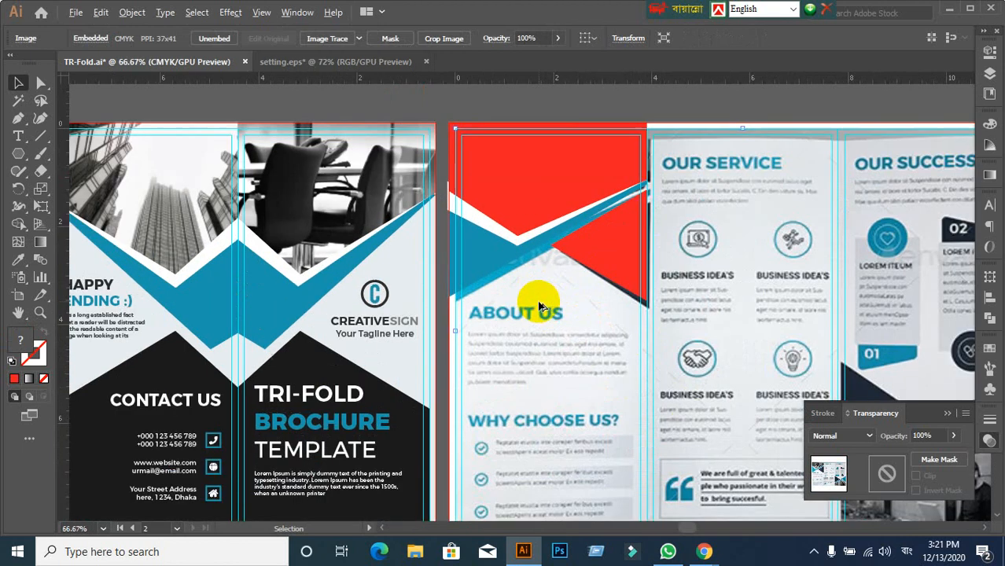
{"action": "scroll", "coordinate": [541, 306], "scroll_direction": "up", "scroll_amount": 1}
{"action": "scroll", "coordinate": [580, 315], "scroll_direction": "up", "scroll_amount": 4}
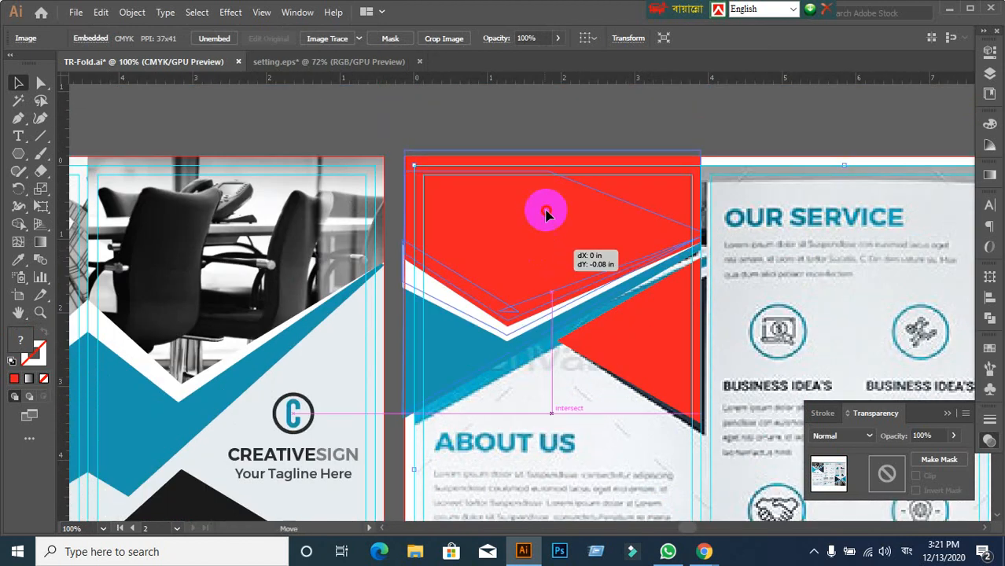
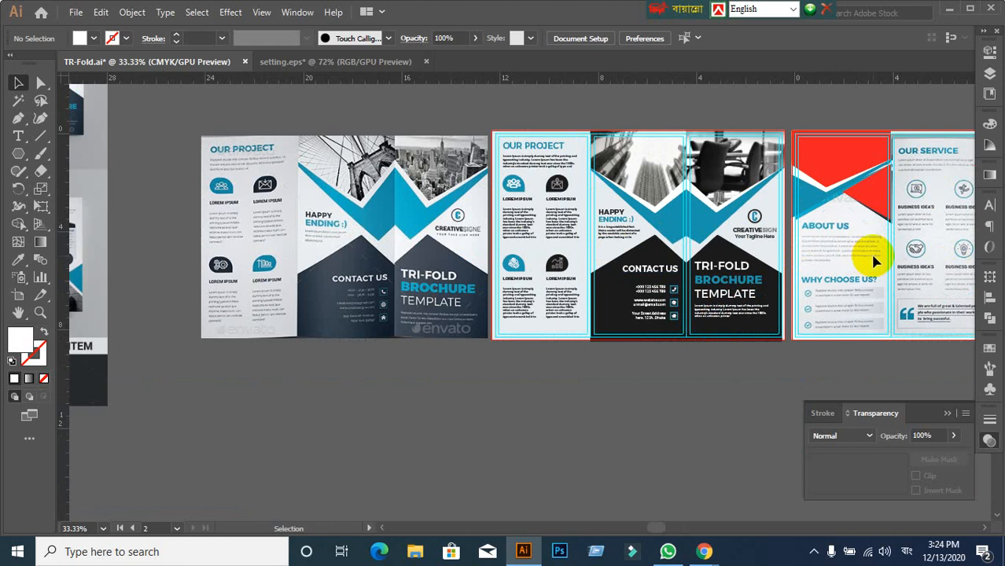
- Pan to the red artboard and zoom in on the Our Success panel's 02 tag
{"action": "left_click_drag", "start_coordinate": [872, 253], "coordinate": [526, 202]}
{"action": "scroll", "coordinate": [555, 215], "scroll_direction": "up", "scroll_amount": 1}
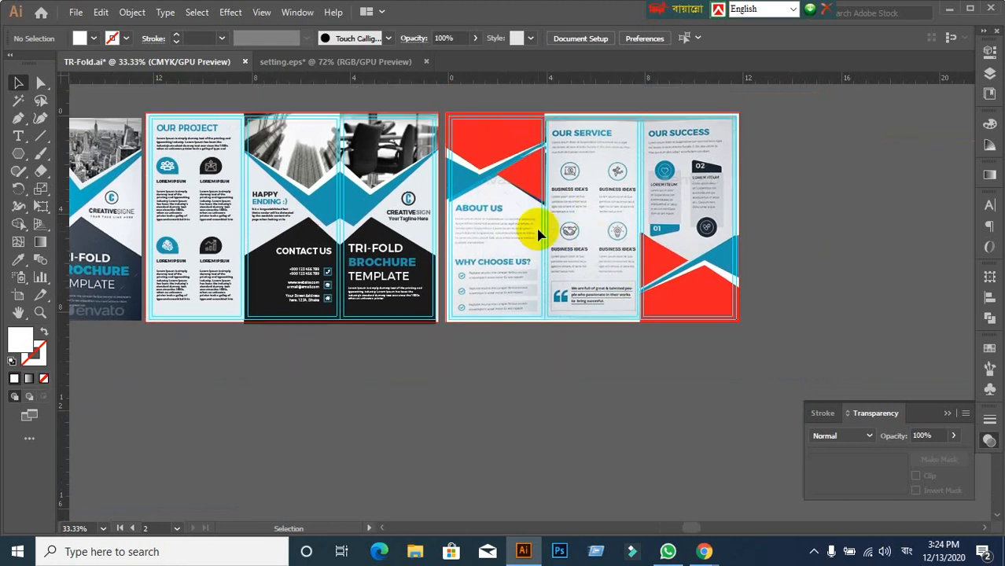
{"action": "scroll", "coordinate": [698, 163], "scroll_direction": "up", "scroll_amount": 2}
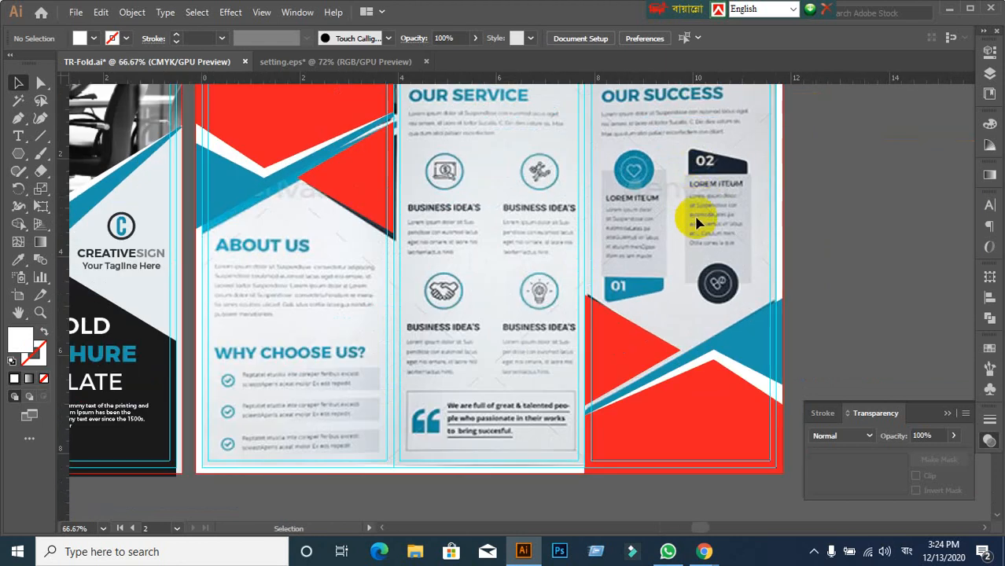
{"action": "left_click_drag", "start_coordinate": [703, 243], "coordinate": [575, 275]}
{"action": "scroll", "coordinate": [643, 162], "scroll_direction": "up", "scroll_amount": 1}
{"action": "scroll", "coordinate": [643, 165], "scroll_direction": "up", "scroll_amount": 1}
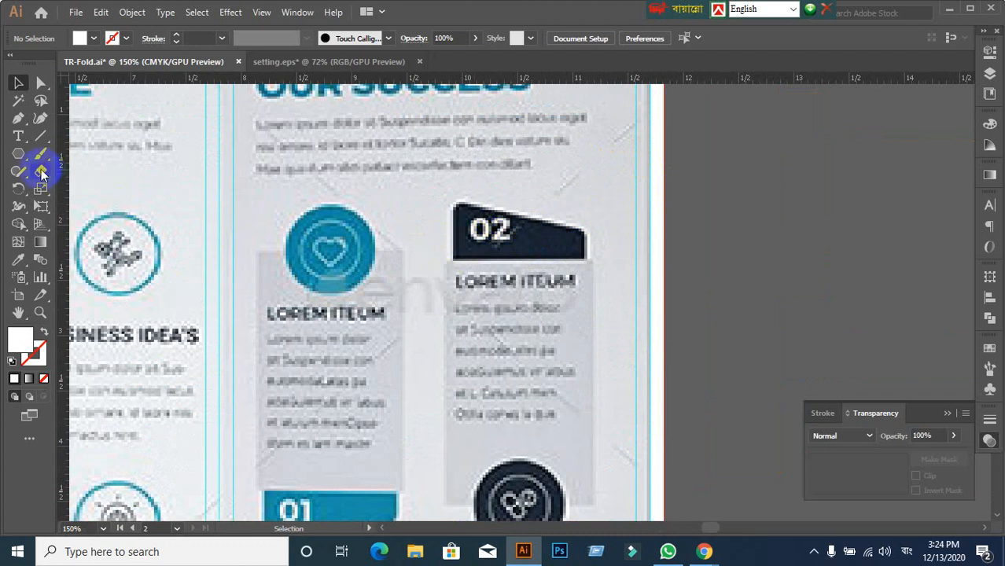
- Draw a rectangle over the 02 tag, fill it red, and set its opacity to 50%
{"action": "left_click_drag", "start_coordinate": [28, 161], "coordinate": [55, 151]}
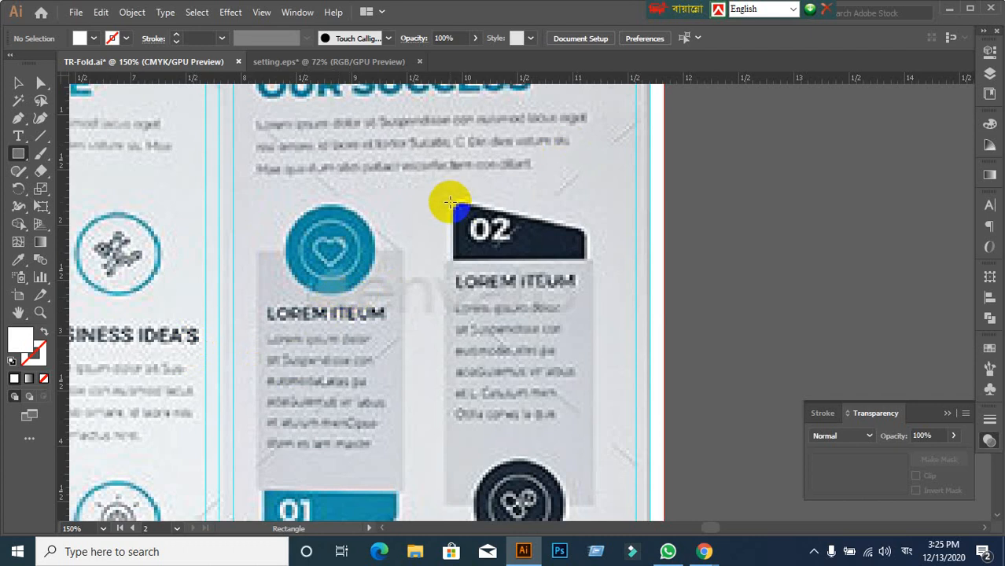
{"action": "left_click_drag", "start_coordinate": [449, 203], "coordinate": [588, 258]}
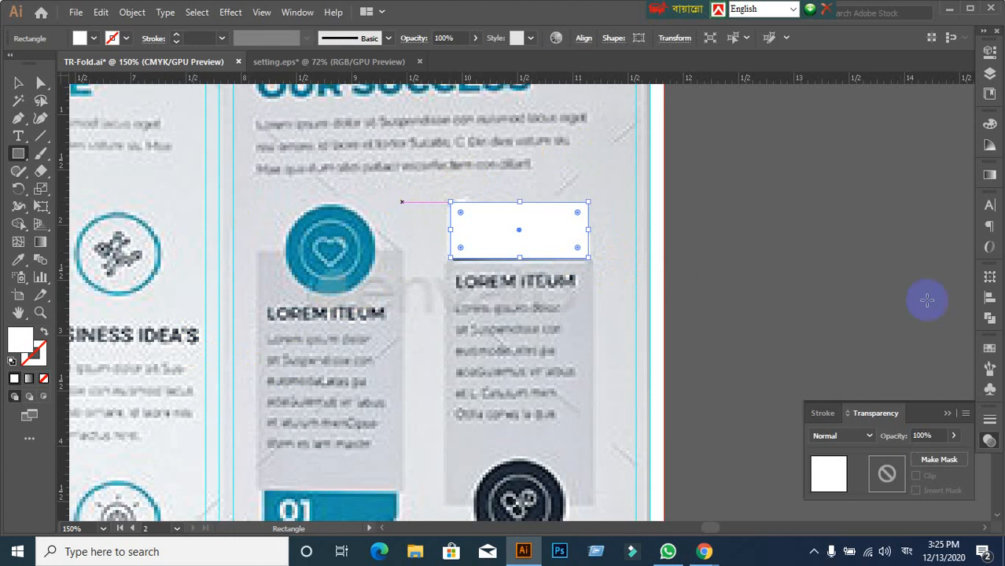
{"action": "left_click", "coordinate": [989, 352]}
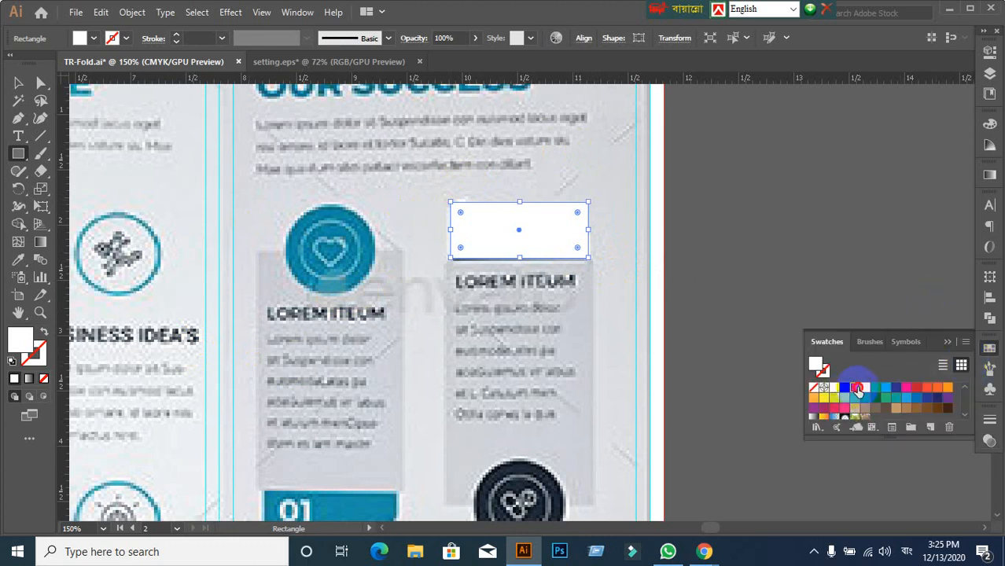
{"action": "left_click", "coordinate": [855, 387]}
{"action": "left_click", "coordinate": [989, 440]}
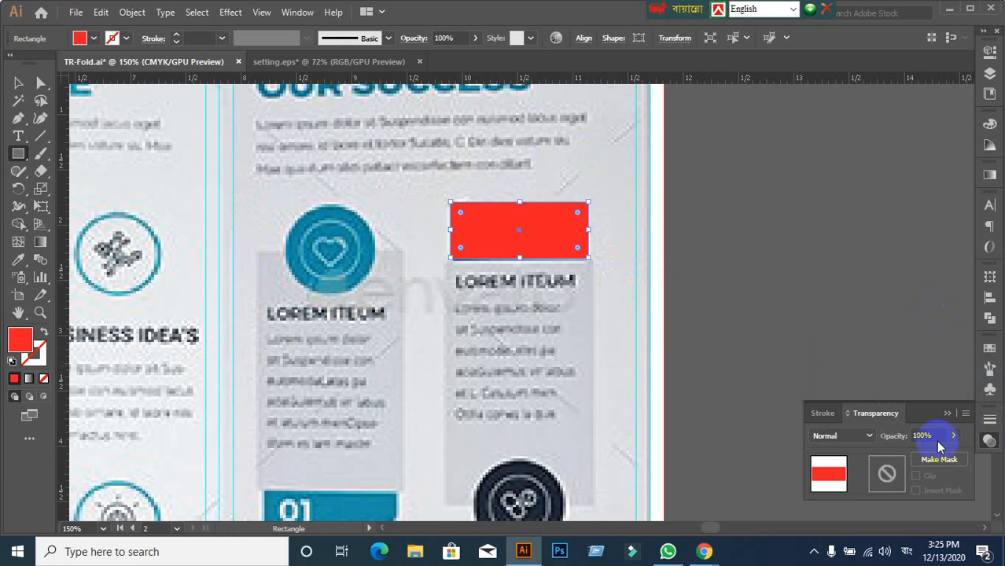
{"action": "type", "text": "50"}
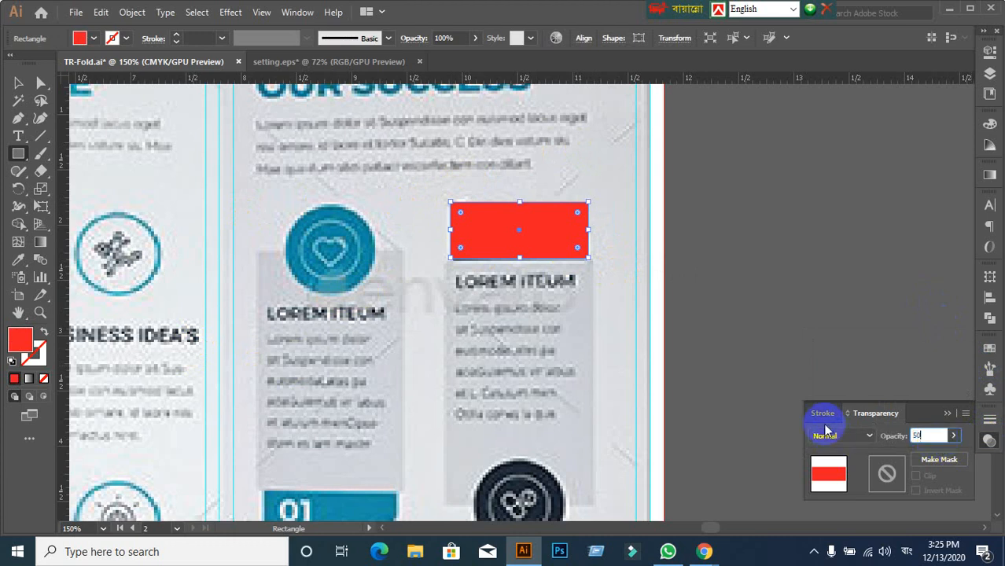
{"action": "key", "text": "Return"}
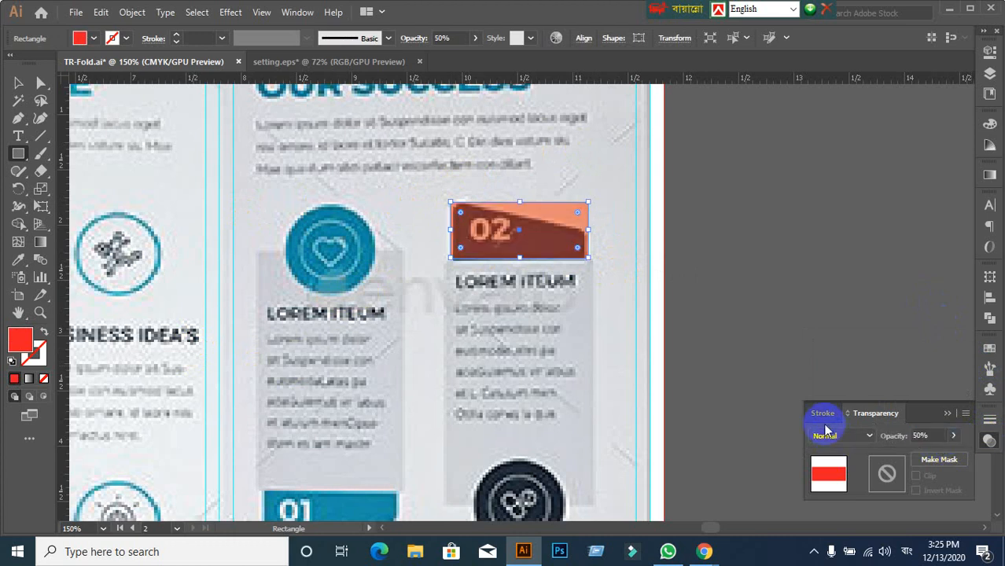
- Lower the rectangle's top-right anchor so its top edge slopes down to the right, then reposition it
{"action": "left_click", "coordinate": [18, 81]}
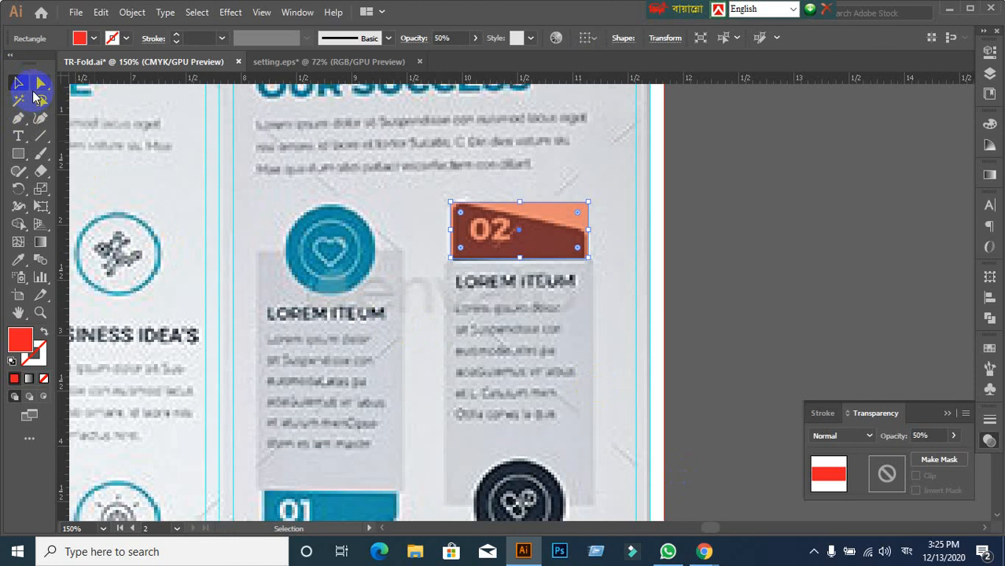
{"action": "left_click", "coordinate": [41, 82]}
{"action": "left_click", "coordinate": [746, 267]}
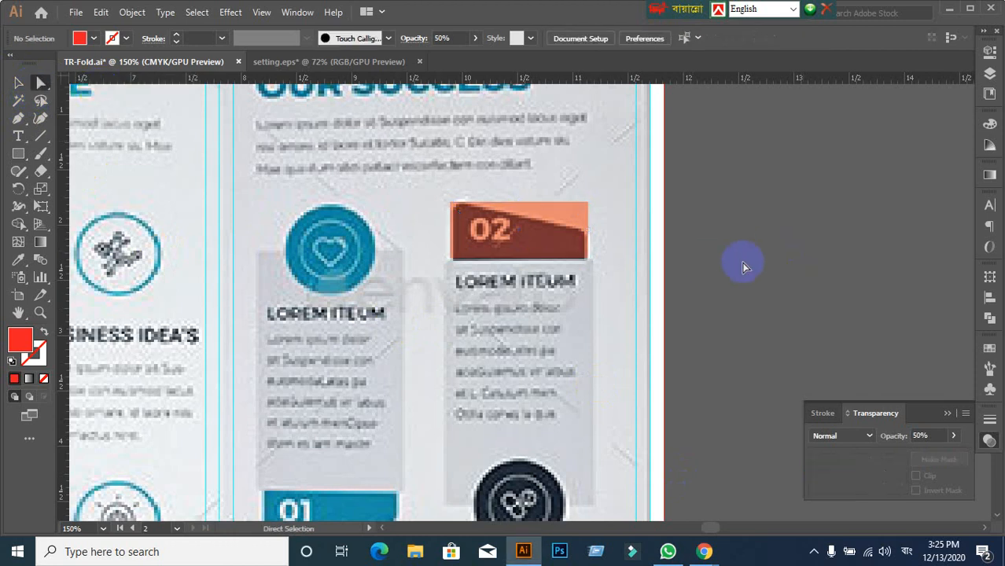
{"action": "left_click", "coordinate": [586, 203]}
{"action": "left_click_drag", "start_coordinate": [586, 203], "coordinate": [584, 228]}
{"action": "key", "text": "ctrl+z"}
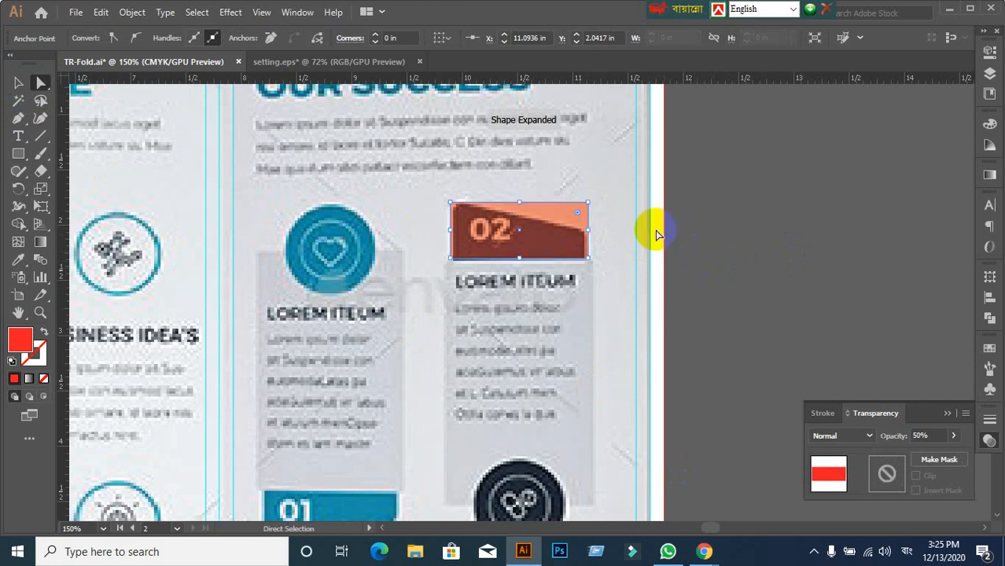
{"action": "left_click_drag", "start_coordinate": [588, 203], "coordinate": [587, 230]}
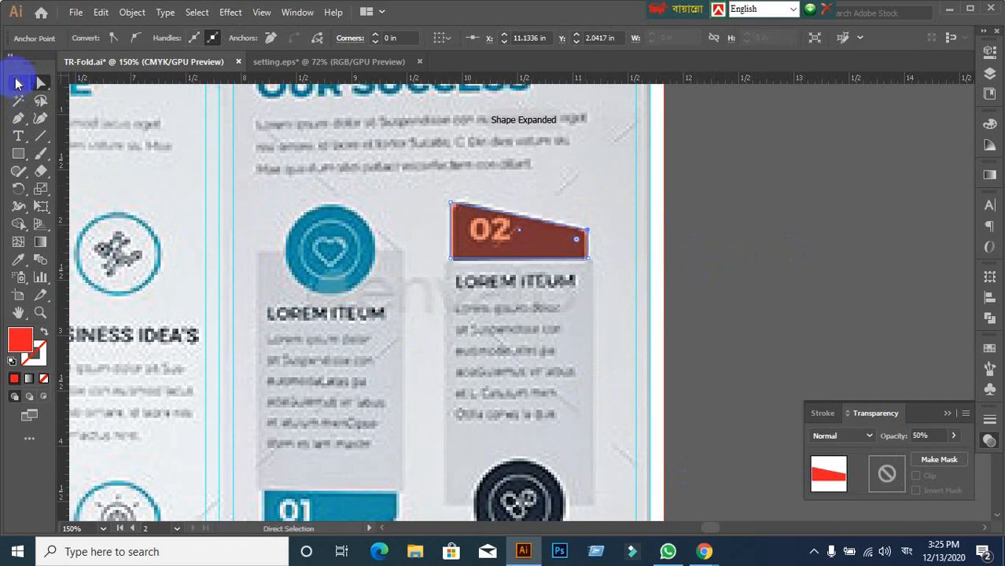
{"action": "left_click", "coordinate": [18, 82]}
{"action": "left_click", "coordinate": [666, 303]}
{"action": "scroll", "coordinate": [539, 280], "scroll_direction": "up", "scroll_amount": 1}
{"action": "left_click_drag", "start_coordinate": [502, 223], "coordinate": [601, 308]}
{"action": "key", "text": "ctrl+z"}
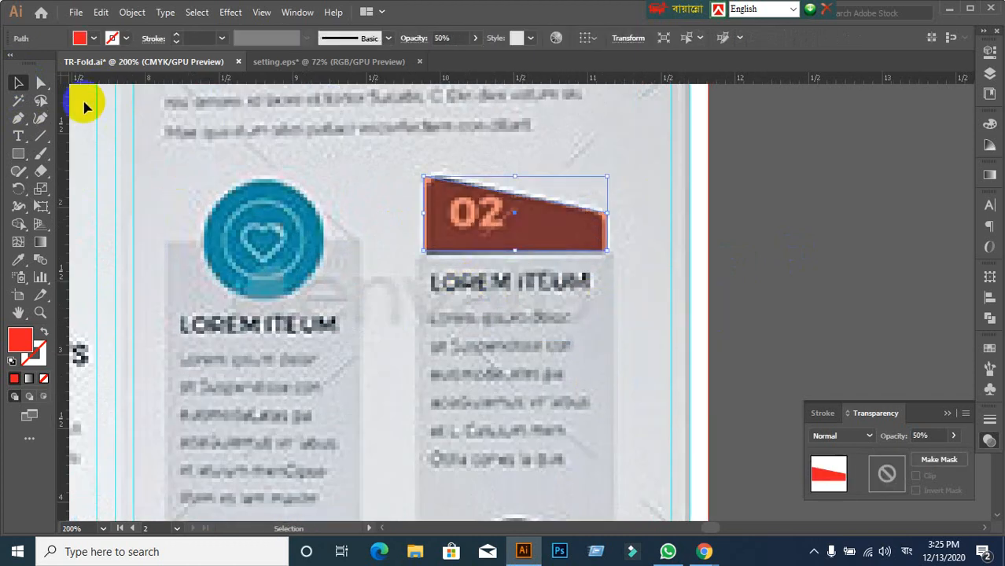
{"action": "scroll", "coordinate": [476, 210], "scroll_direction": "up", "scroll_amount": 2}
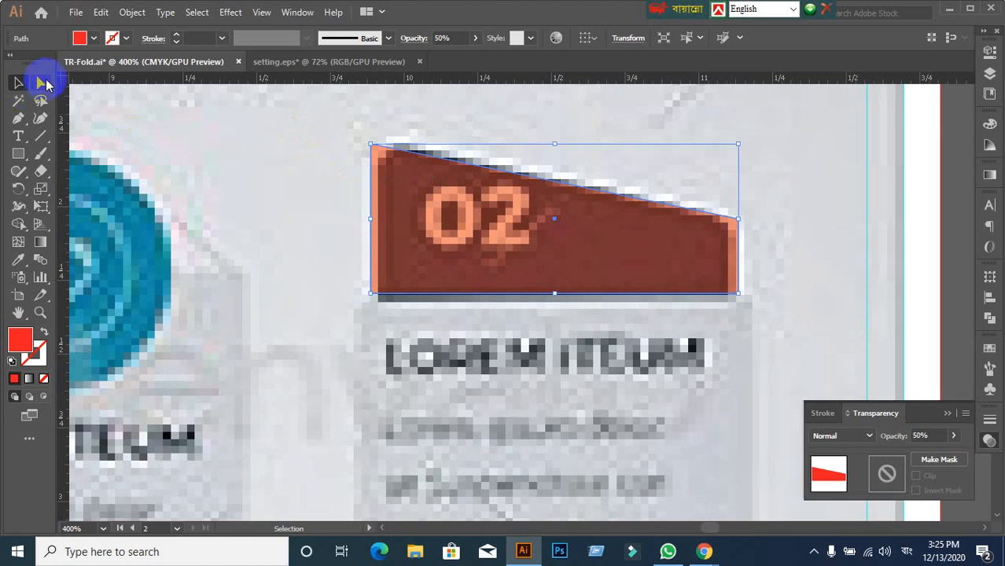
{"action": "left_click_drag", "start_coordinate": [39, 83], "coordinate": [71, 83]}
{"action": "left_click", "coordinate": [382, 163]}
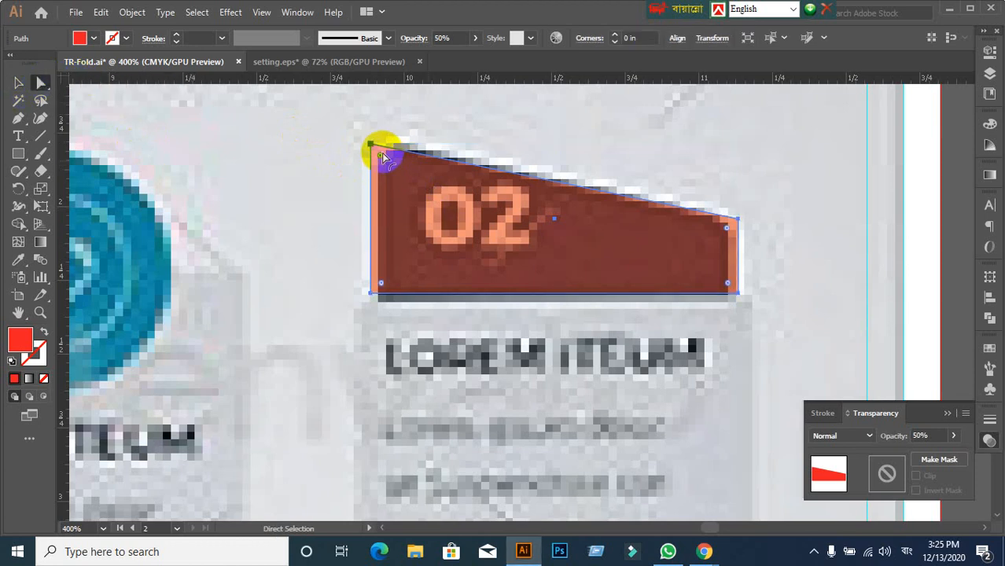
{"action": "left_click_drag", "start_coordinate": [380, 156], "coordinate": [393, 170]}
{"action": "key", "text": "ctrl+z"}
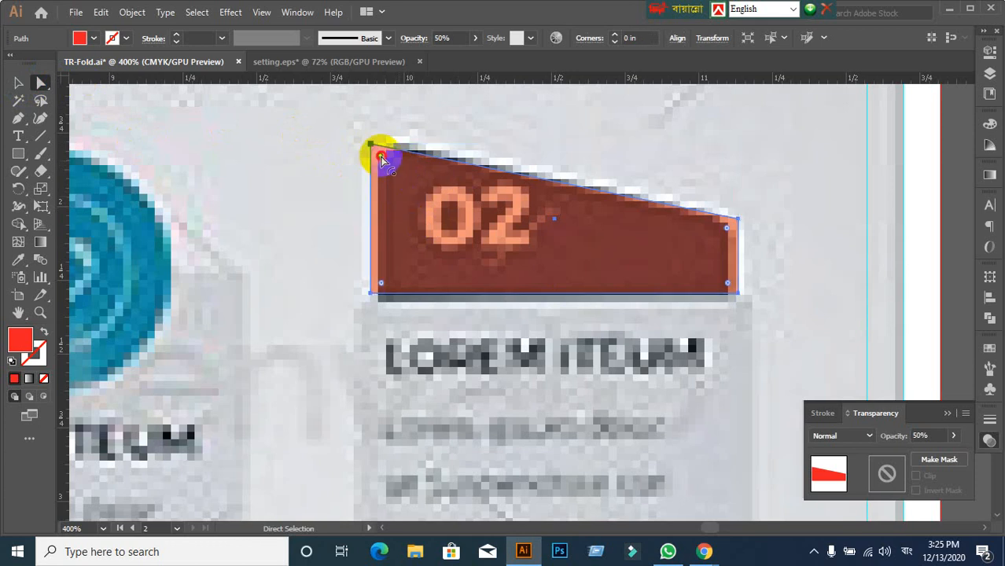
{"action": "double_click", "coordinate": [381, 159]}
{"action": "left_click_drag", "start_coordinate": [527, 198], "coordinate": [816, 158]}
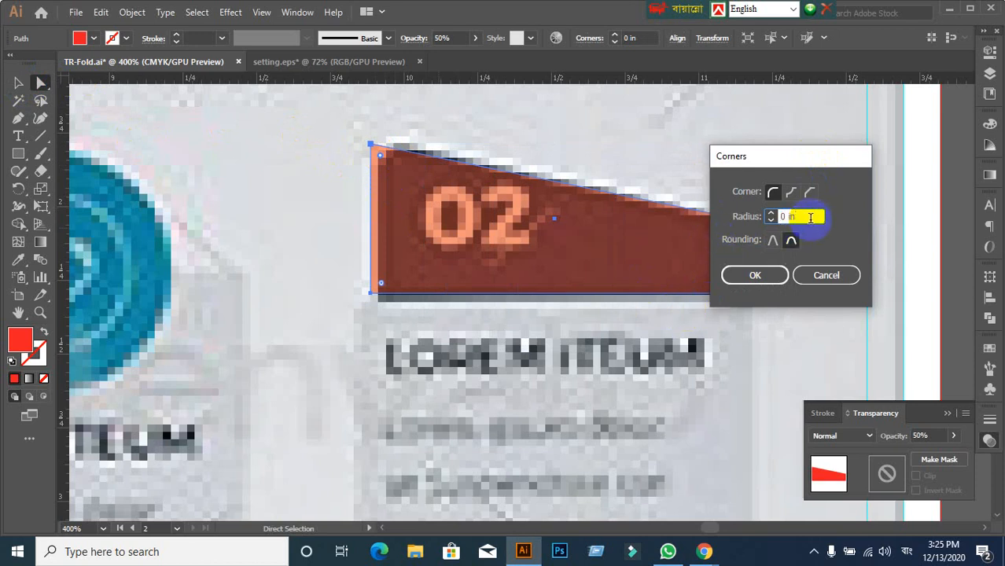
{"action": "key", "text": "Up"}
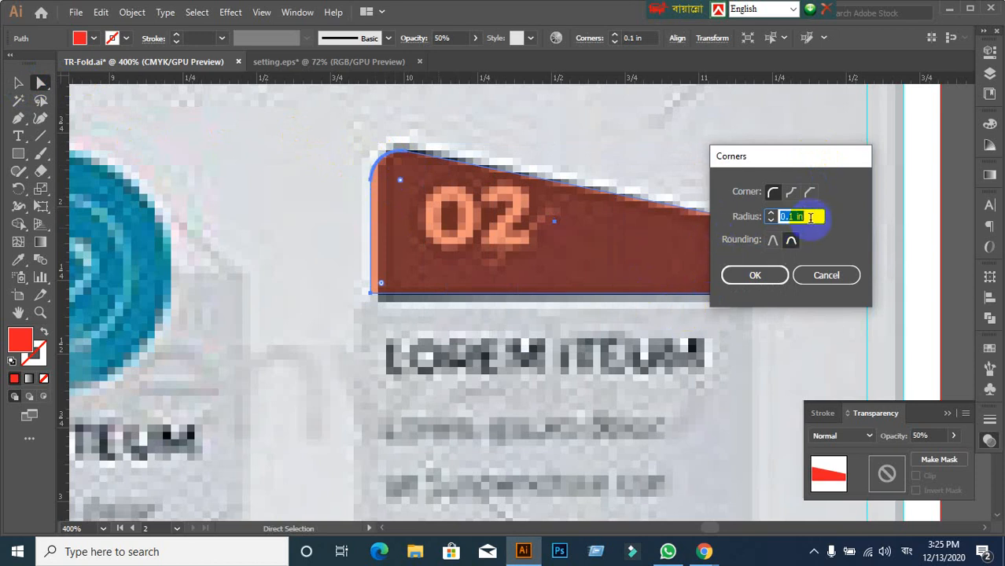
{"action": "key", "text": "Down"}
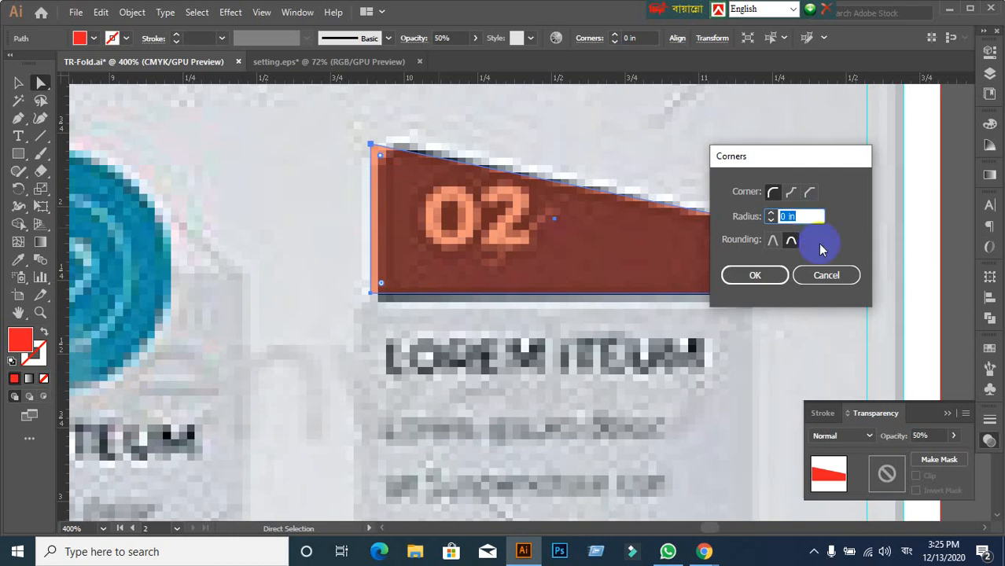
{"action": "left_click", "coordinate": [823, 277]}
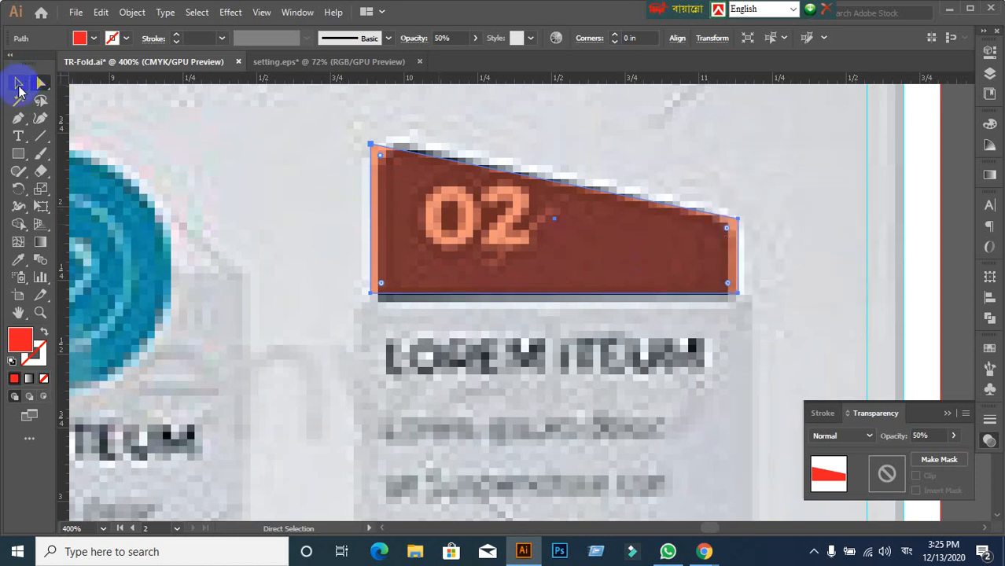
{"action": "left_click", "coordinate": [18, 82]}
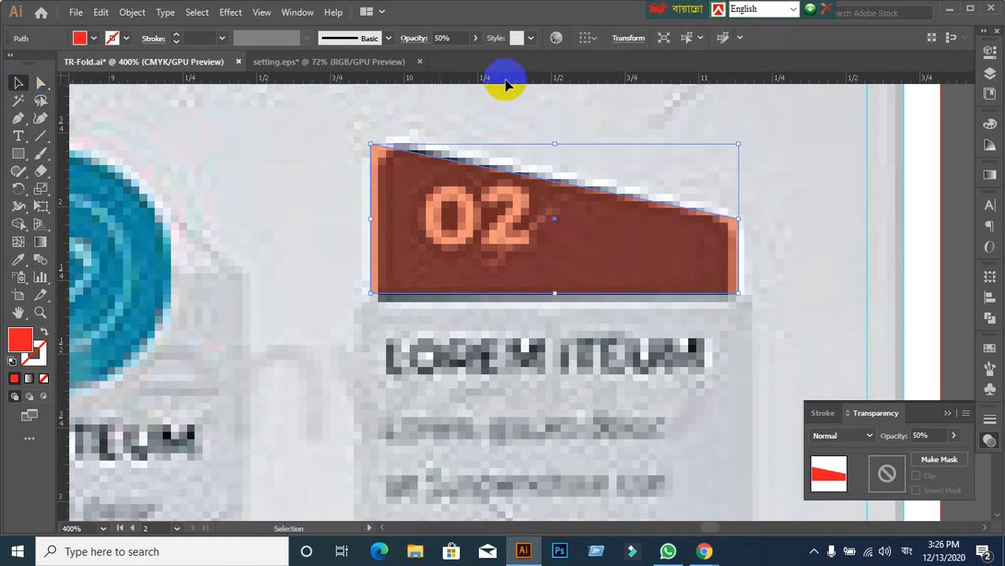
- Switch the rulers to pixels and reselect the red tag
{"action": "right_click", "coordinate": [505, 80]}
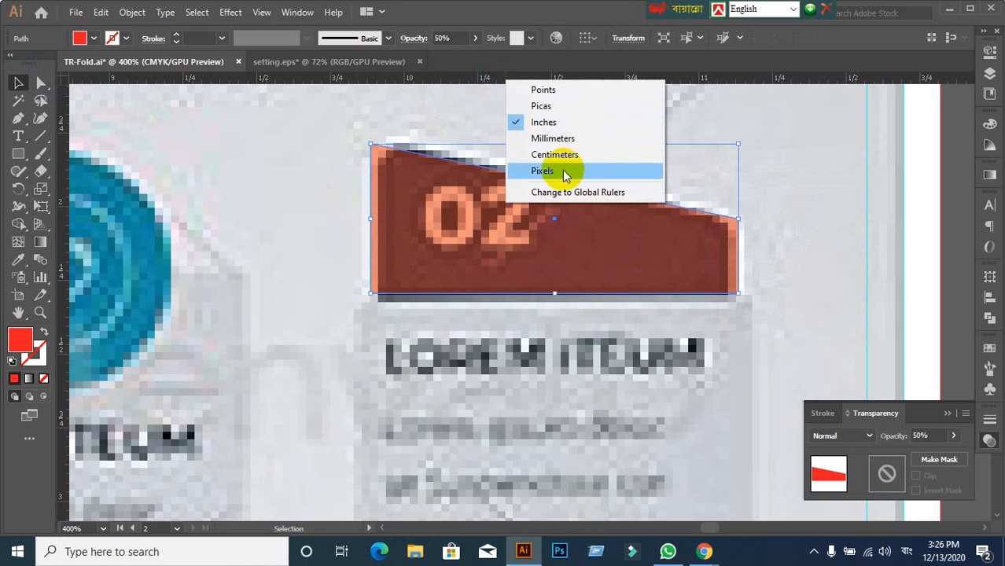
{"action": "left_click", "coordinate": [563, 173]}
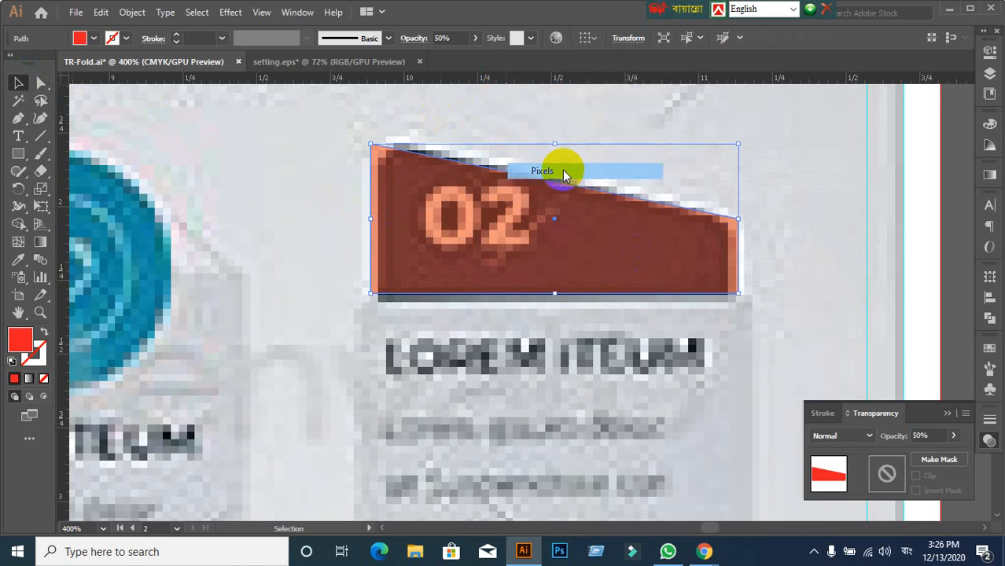
{"action": "right_click", "coordinate": [556, 76]}
{"action": "left_click", "coordinate": [494, 127]}
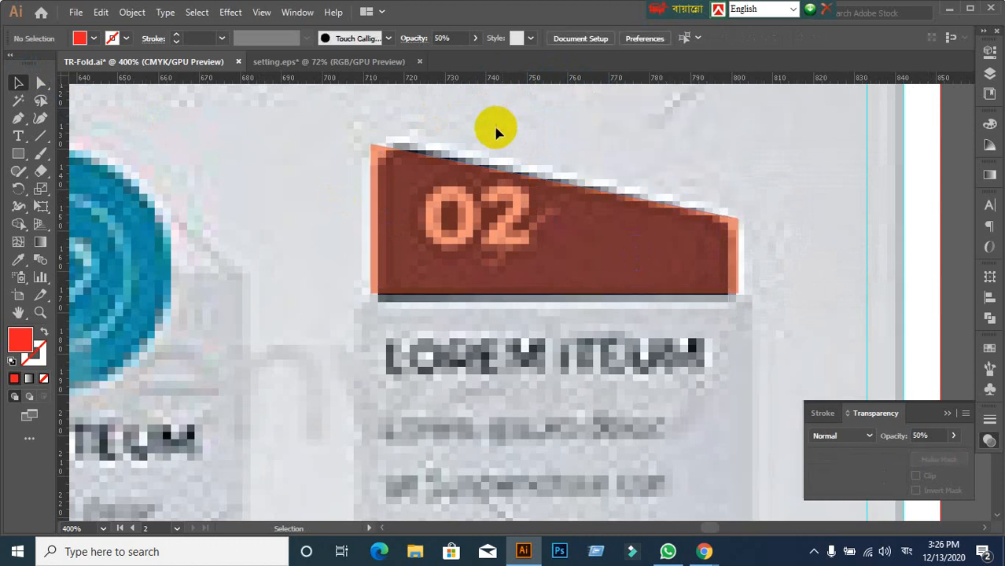
{"action": "left_click", "coordinate": [438, 220]}
- Round the tag's top-left and right corners with a 3 px corner radius
{"action": "left_click", "coordinate": [38, 108]}
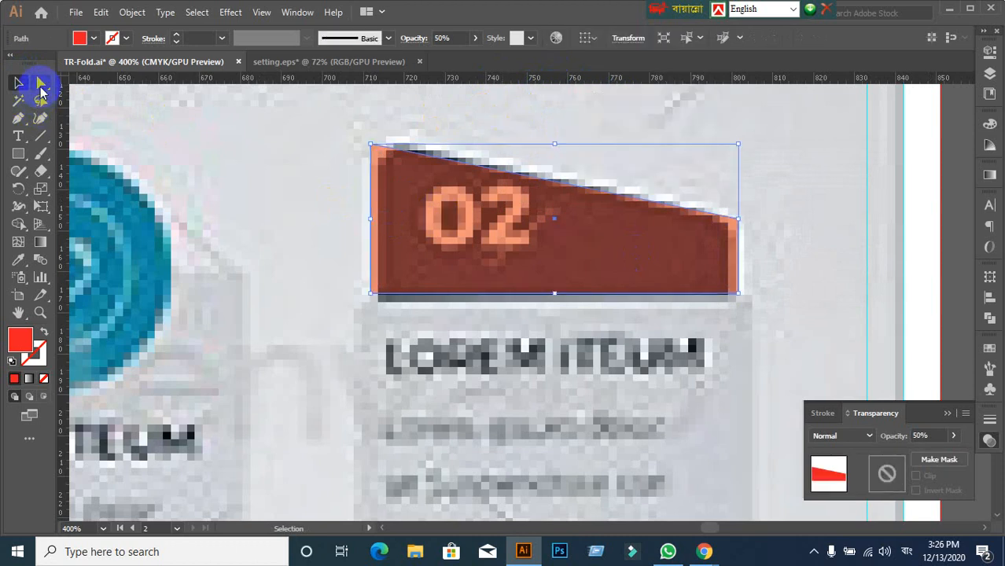
{"action": "left_click_drag", "start_coordinate": [41, 88], "coordinate": [130, 85]}
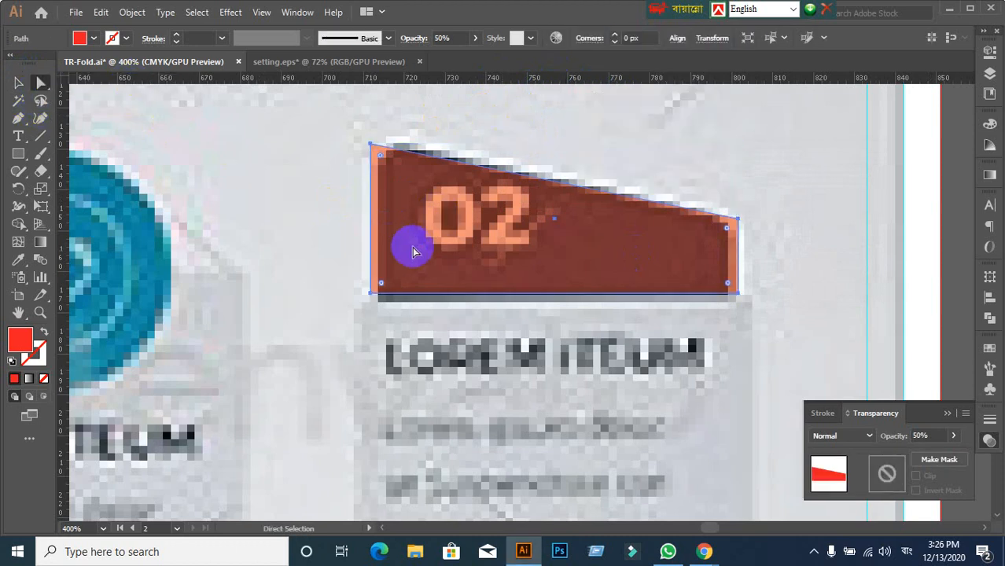
{"action": "left_click", "coordinate": [381, 161]}
{"action": "double_click", "coordinate": [382, 161]}
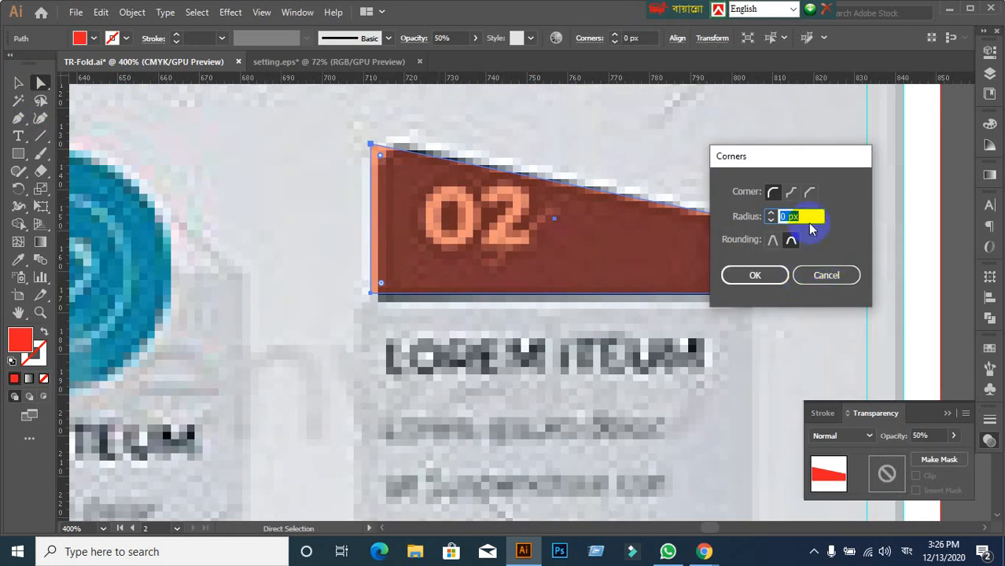
{"action": "key", "text": "Up"}
{"action": "key", "text": "Up"}
{"action": "left_click", "coordinate": [754, 275]}
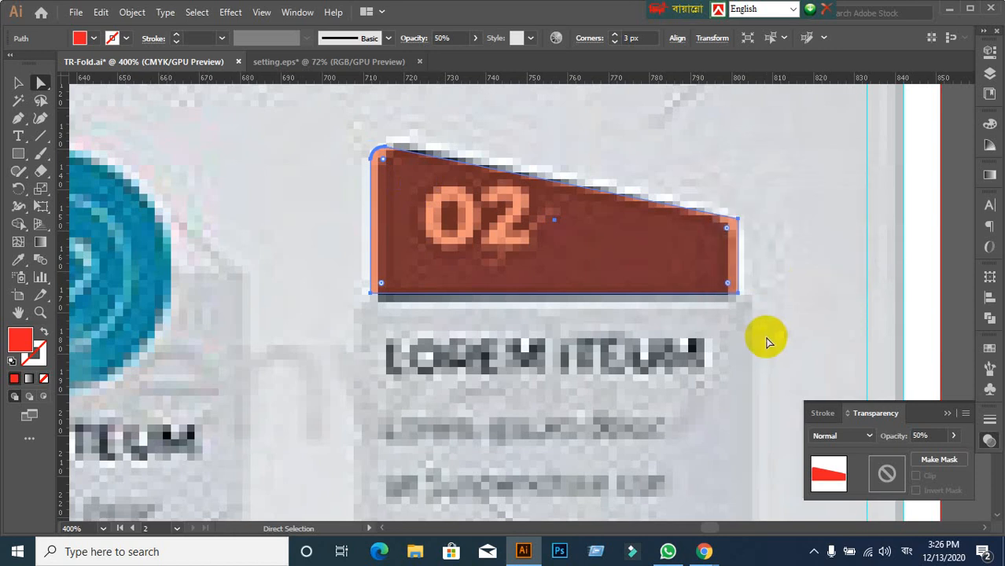
{"action": "left_click", "coordinate": [727, 236]}
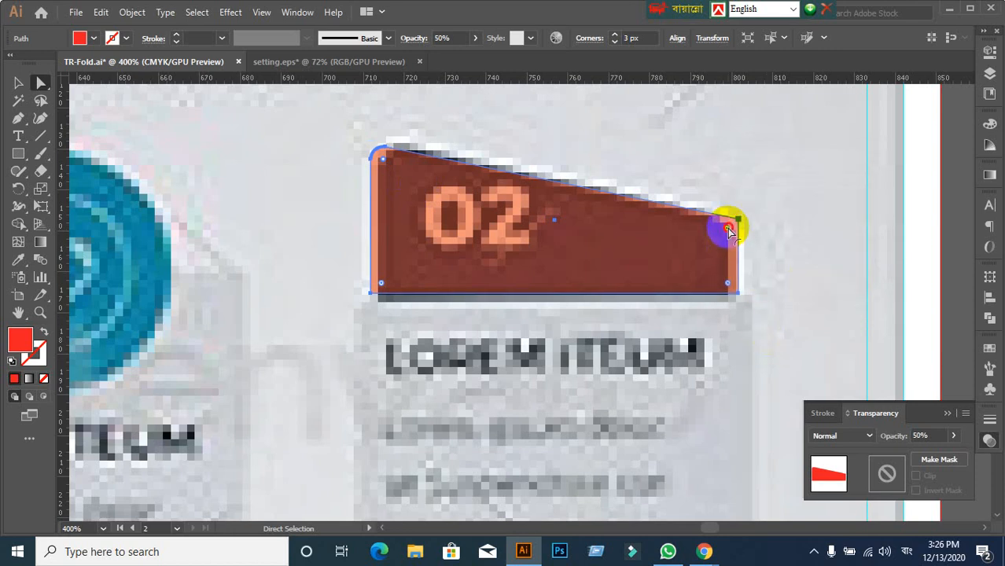
{"action": "double_click", "coordinate": [728, 231]}
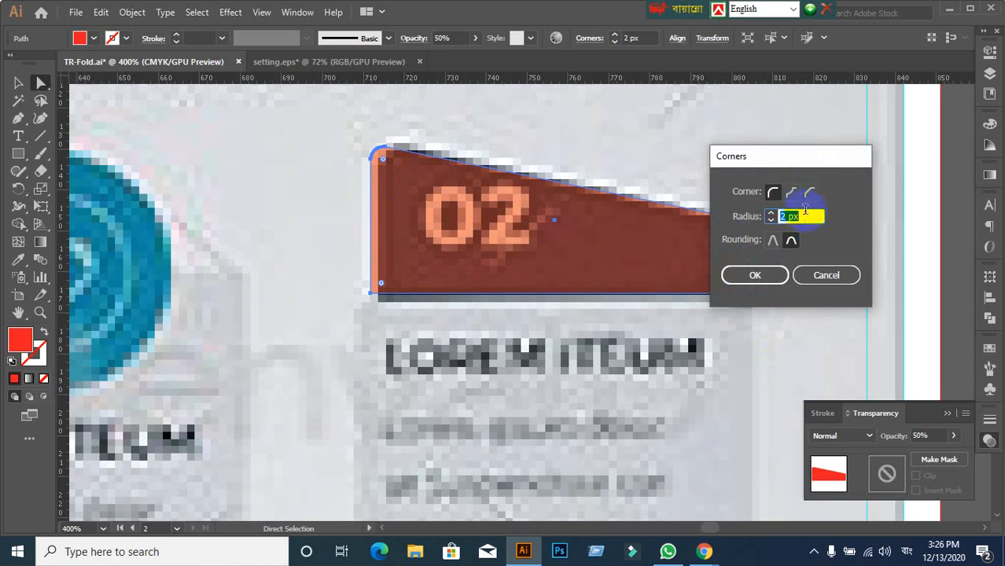
{"action": "left_click", "coordinate": [756, 275]}
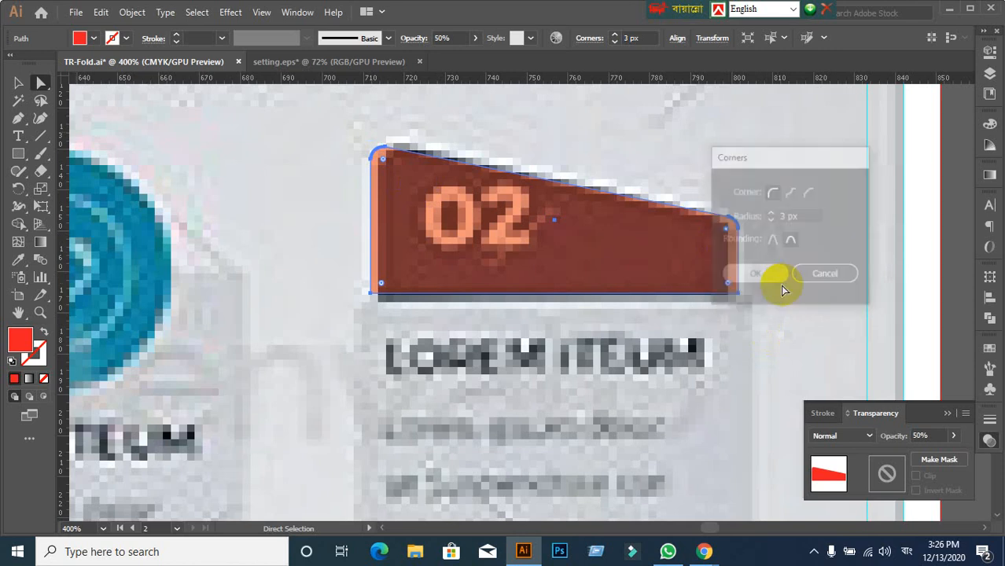
- Change the rulers to inches and deselect the tag
{"action": "left_click", "coordinate": [18, 84]}
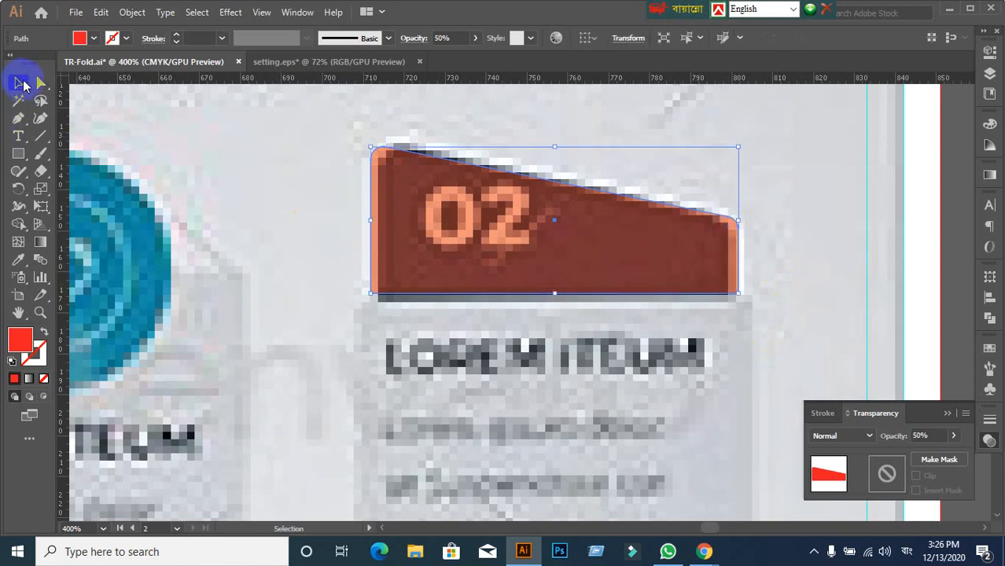
{"action": "right_click", "coordinate": [463, 79]}
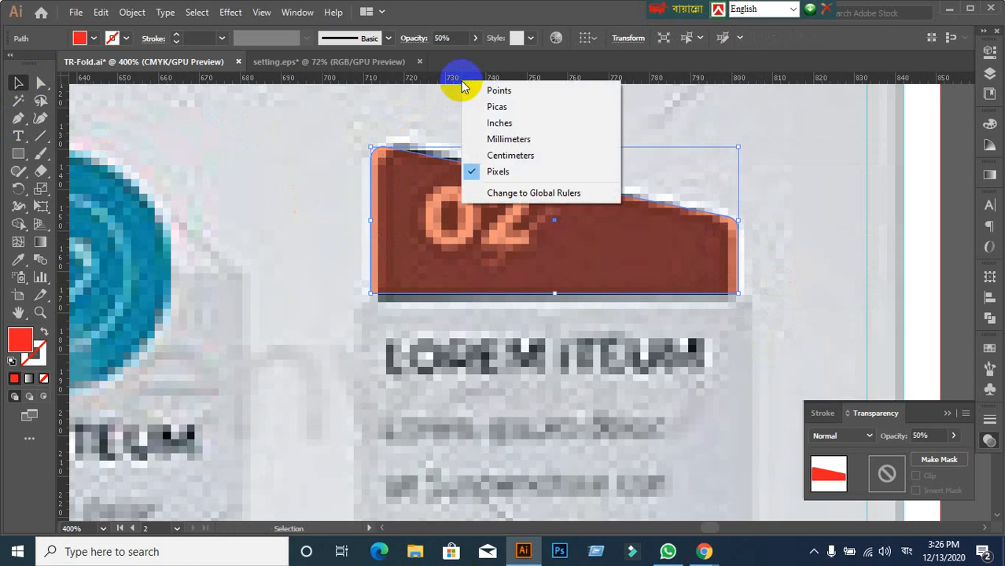
{"action": "left_click", "coordinate": [501, 124]}
{"action": "left_click", "coordinate": [567, 356]}
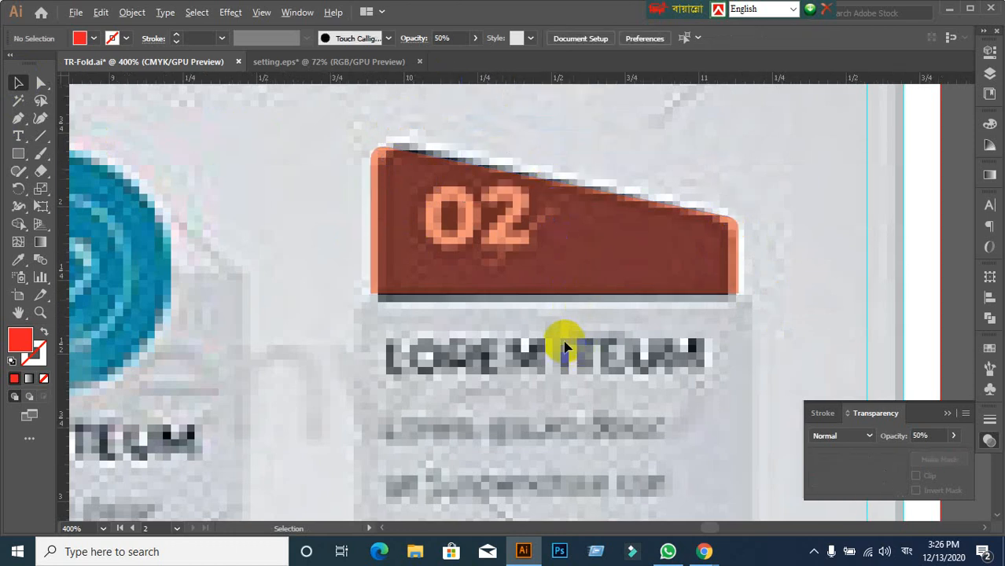
{"action": "scroll", "coordinate": [564, 347], "scroll_direction": "down", "scroll_amount": 3}
- Make the red 02 tag fully opaque at 100% opacity
{"action": "left_click", "coordinate": [555, 297]}
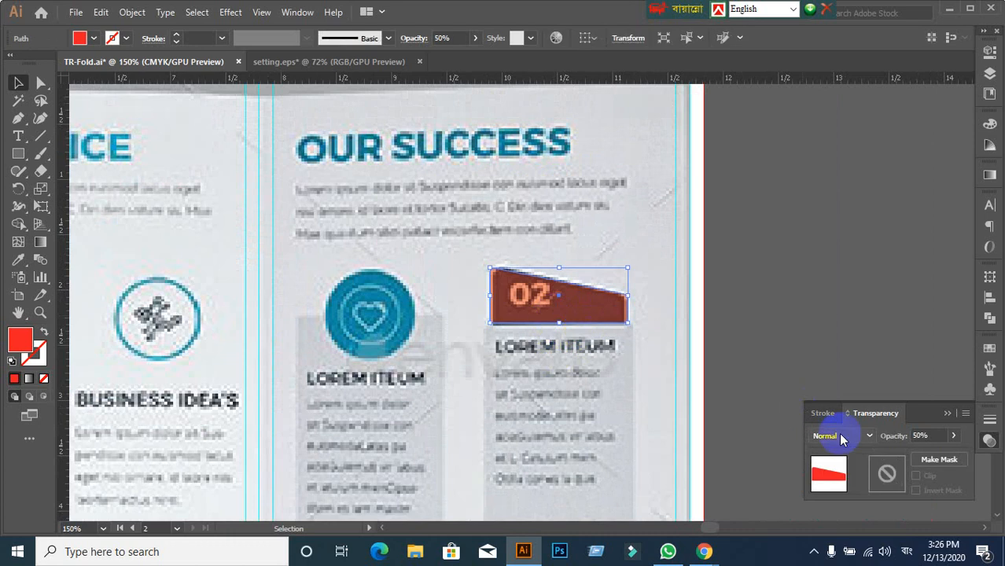
{"action": "left_click", "coordinate": [933, 436]}
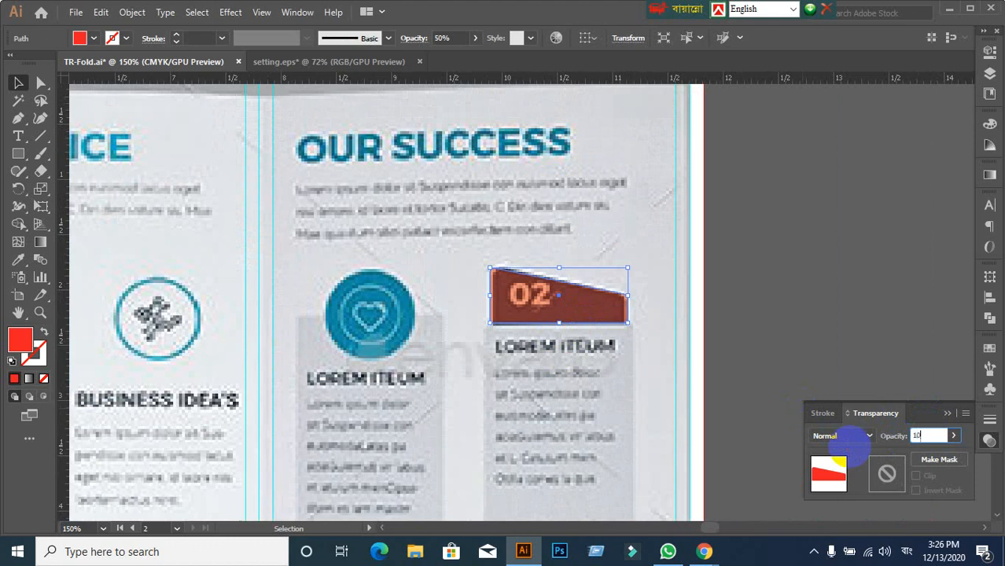
{"action": "key", "text": "Return"}
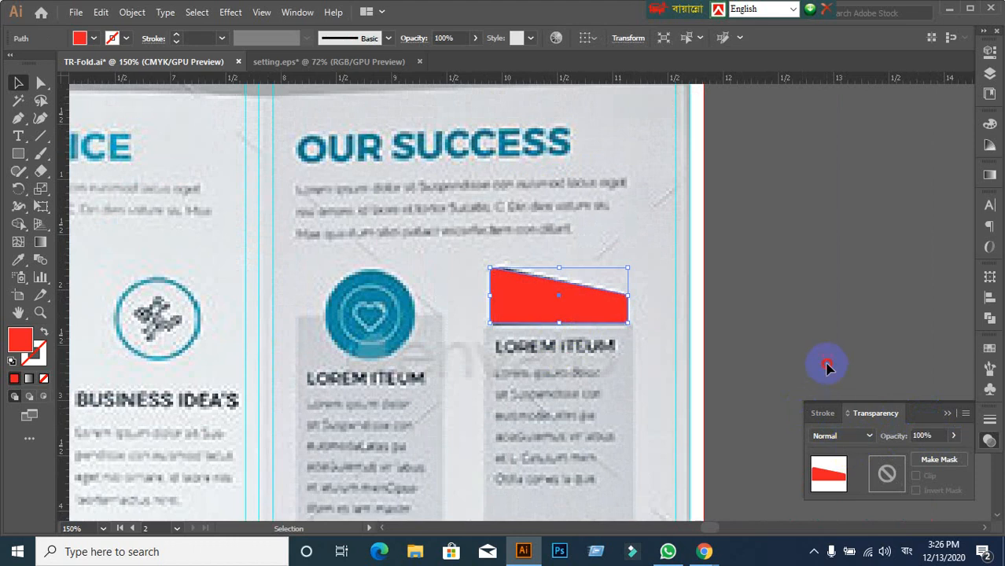
{"action": "left_click", "coordinate": [828, 367]}
- Copy the tag down beside the 01 badge and reflect the copy horizontally
{"action": "scroll", "coordinate": [743, 315], "scroll_direction": "down", "scroll_amount": 1}
{"action": "left_click_drag", "start_coordinate": [662, 437], "coordinate": [598, 251]}
{"action": "scroll", "coordinate": [615, 315], "scroll_direction": "up", "scroll_amount": 2}
{"action": "scroll", "coordinate": [383, 284], "scroll_direction": "down", "scroll_amount": 1}
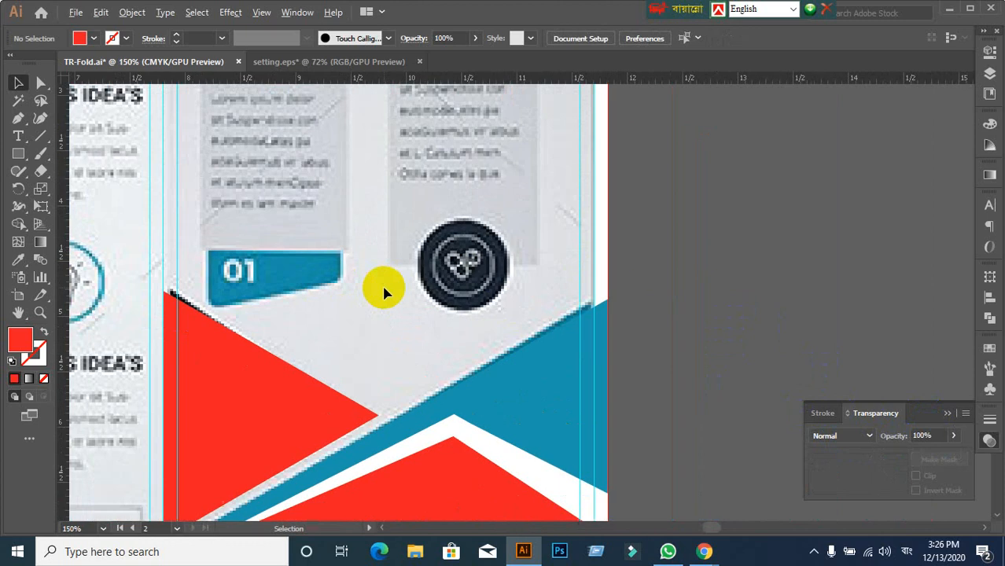
{"action": "scroll", "coordinate": [415, 292], "scroll_direction": "down", "scroll_amount": 2}
{"action": "left_click_drag", "start_coordinate": [427, 165], "coordinate": [360, 298]}
{"action": "right_click", "coordinate": [360, 299]}
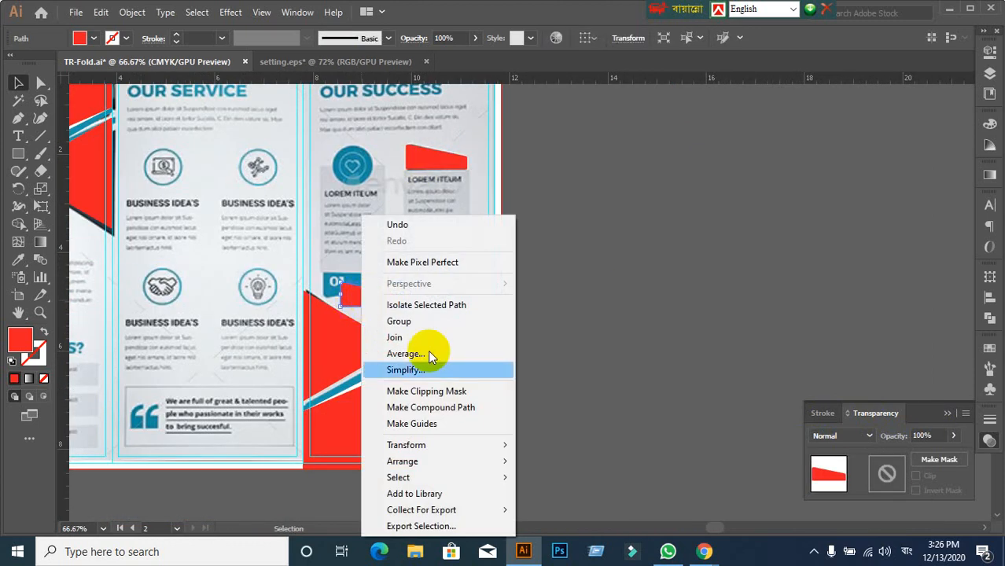
{"action": "mouse_move", "coordinate": [424, 445]}
{"action": "left_click", "coordinate": [568, 378]}
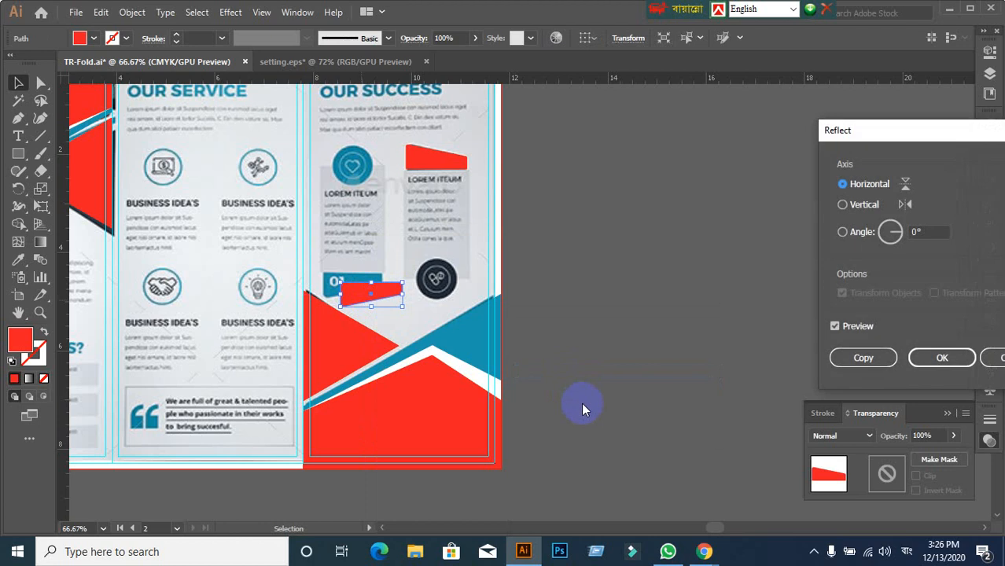
{"action": "left_click", "coordinate": [937, 357]}
- Position the mirrored tag over the 01 label of the Our Success panel
{"action": "left_click", "coordinate": [347, 352]}
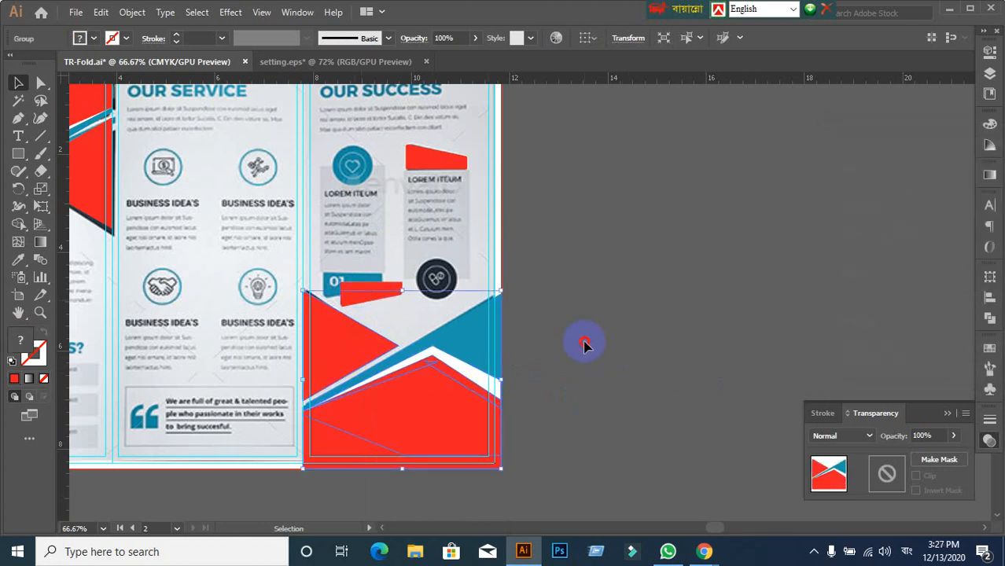
{"action": "left_click", "coordinate": [583, 341]}
{"action": "left_click_drag", "start_coordinate": [463, 348], "coordinate": [601, 363]}
{"action": "scroll", "coordinate": [680, 304], "scroll_direction": "up", "scroll_amount": 1}
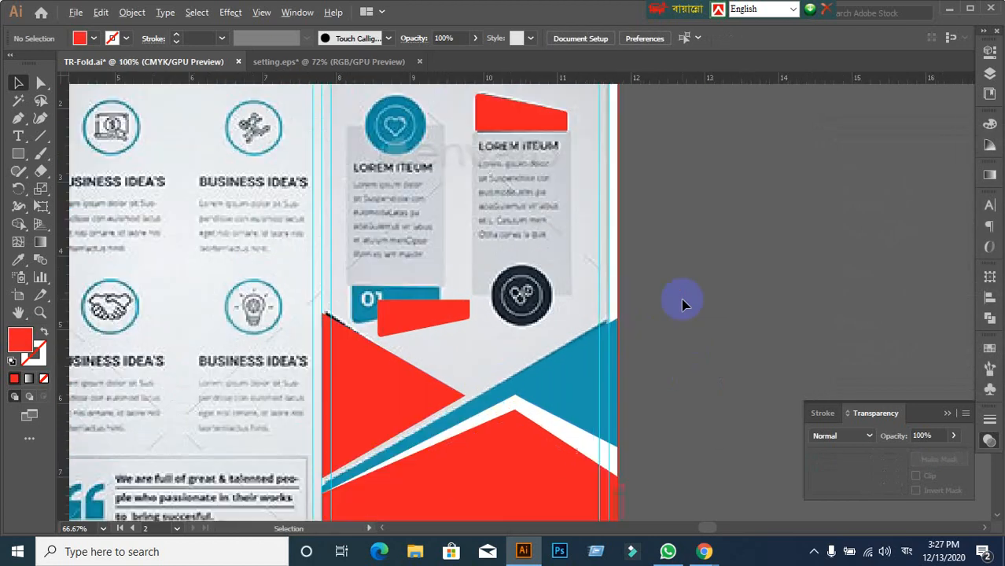
{"action": "mouse_move", "coordinate": [425, 321]}
{"action": "left_mouse_down"}
{"action": "mouse_move", "coordinate": [398, 304]}
{"action": "mouse_move", "coordinate": [412, 313]}
{"action": "left_mouse_up"}
{"action": "left_click", "coordinate": [705, 346]}
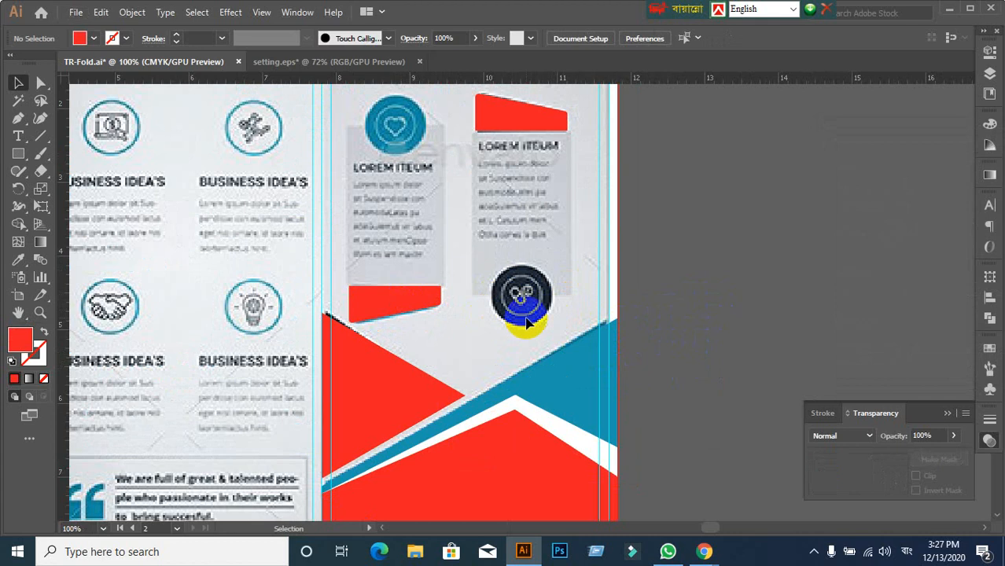
{"action": "scroll", "coordinate": [528, 319], "scroll_direction": "down", "scroll_amount": 1}
{"action": "key", "text": "space"}
{"action": "left_click_drag", "start_coordinate": [399, 372], "coordinate": [605, 347]}
{"action": "scroll", "coordinate": [495, 348], "scroll_direction": "down", "scroll_amount": 1}
{"action": "left_click_drag", "start_coordinate": [471, 355], "coordinate": [672, 336]}
- Zoom out to show both brochure spreads and select the Paintbrush tool
{"action": "scroll", "coordinate": [673, 340], "scroll_direction": "down", "scroll_amount": 1}
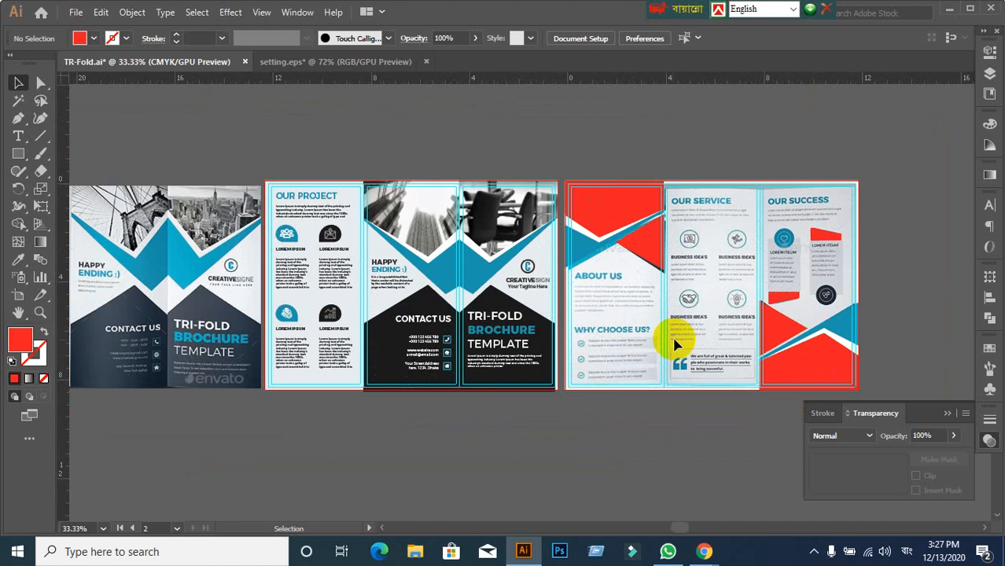
{"action": "scroll", "coordinate": [598, 393], "scroll_direction": "up", "scroll_amount": 1}
{"action": "scroll", "coordinate": [594, 386], "scroll_direction": "down", "scroll_amount": 1}
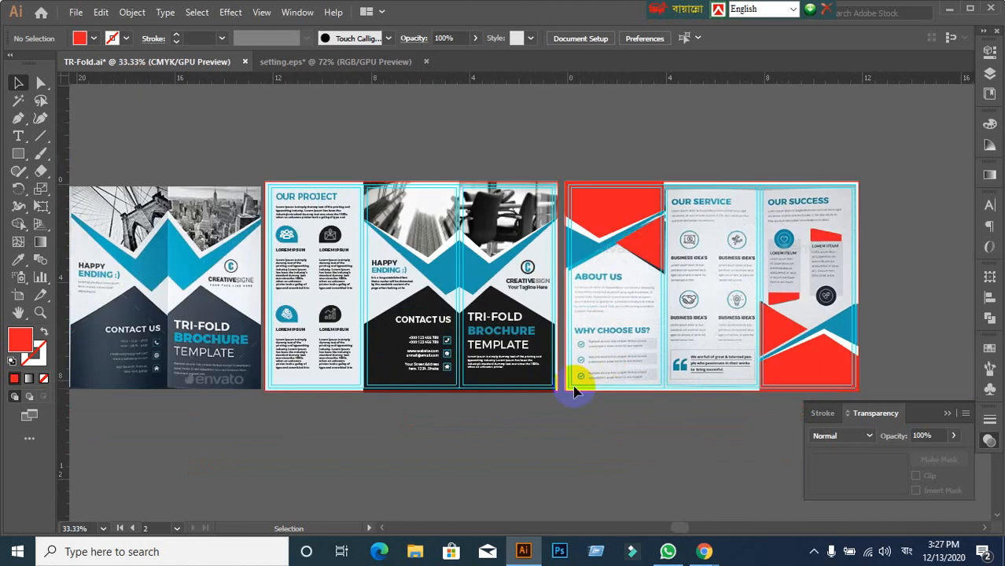
{"action": "scroll", "coordinate": [560, 311], "scroll_direction": "up", "scroll_amount": 1}
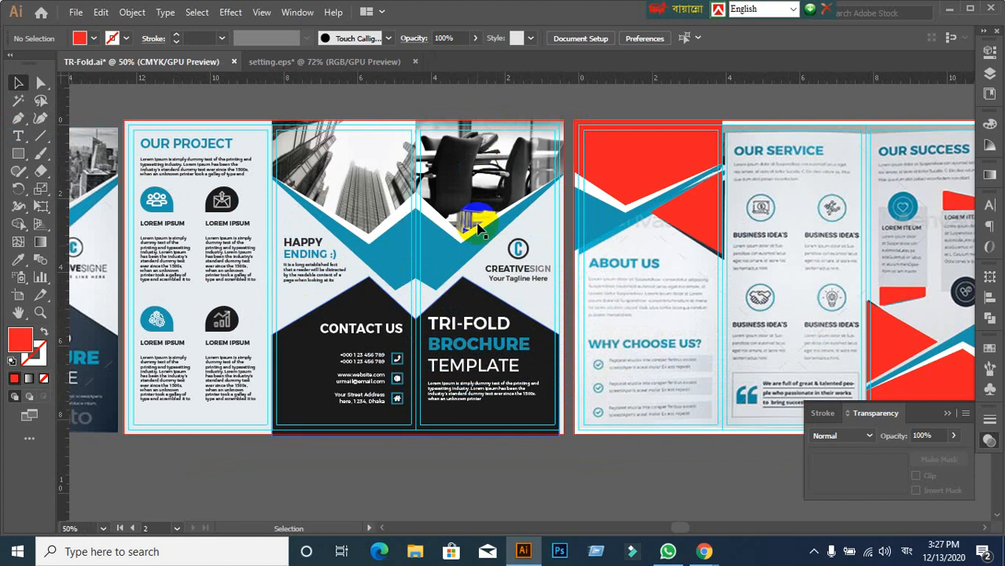
{"action": "left_click", "coordinate": [40, 153]}
{"action": "scroll", "coordinate": [472, 181], "scroll_direction": "up", "scroll_amount": 2}
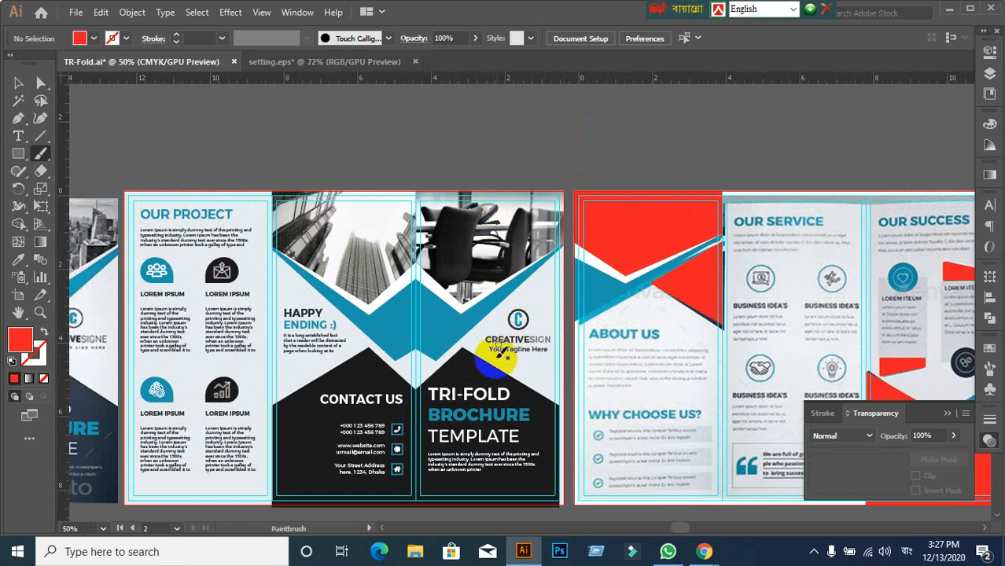
{"action": "left_click", "coordinate": [430, 311]}
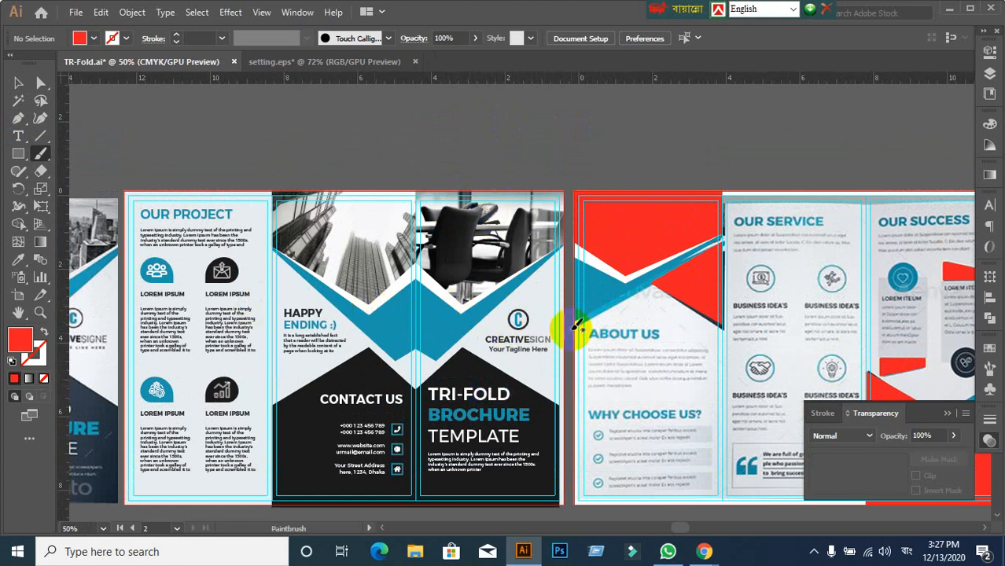
{"action": "left_click", "coordinate": [467, 173]}
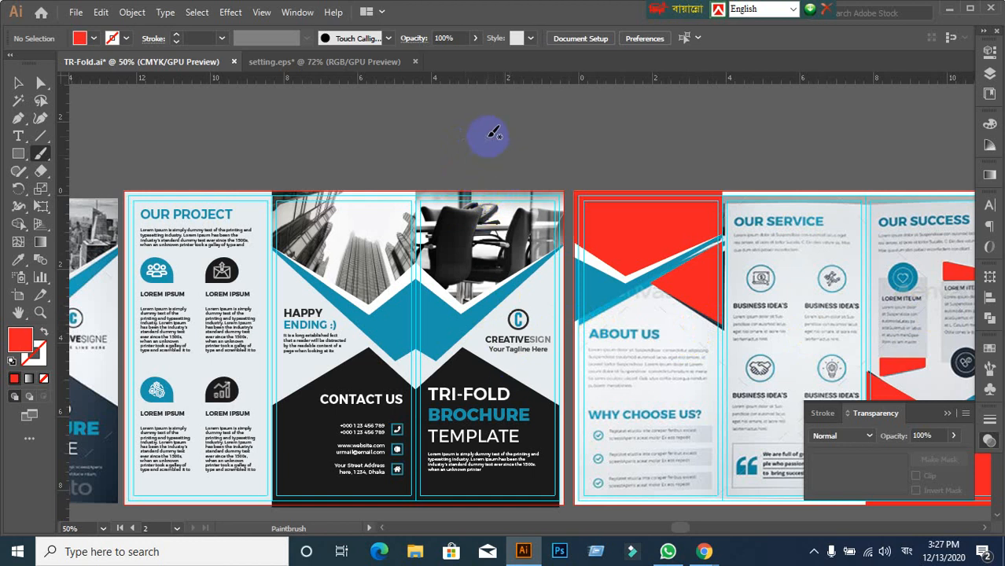
{"action": "left_click_drag", "start_coordinate": [500, 168], "coordinate": [491, 174]}
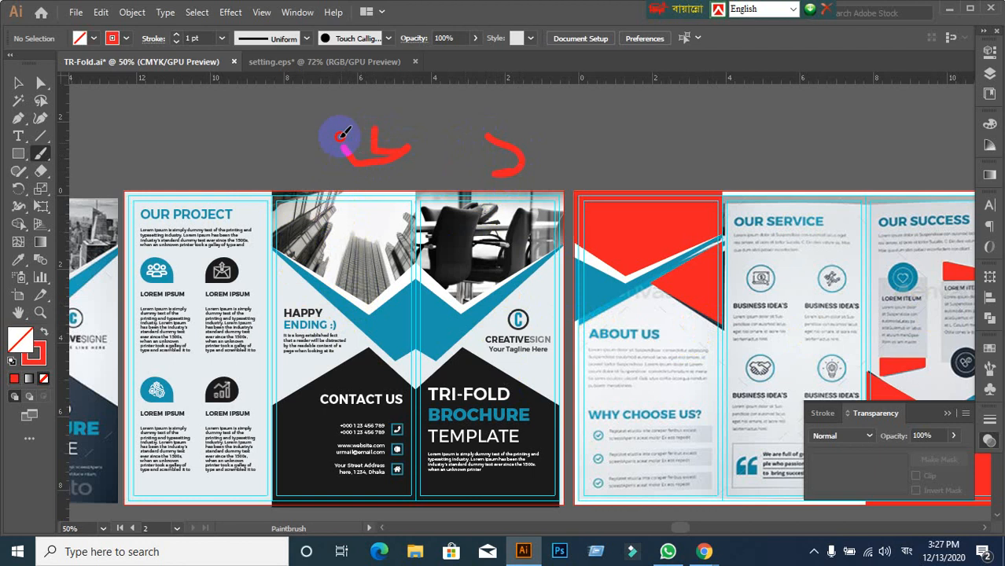
{"action": "left_click_drag", "start_coordinate": [342, 135], "coordinate": [338, 128]}
{"action": "mouse_move", "coordinate": [196, 159]}
{"action": "left_mouse_down"}
{"action": "mouse_move", "coordinate": [235, 162]}
{"action": "mouse_move", "coordinate": [195, 169]}
{"action": "mouse_move", "coordinate": [178, 150]}
{"action": "mouse_move", "coordinate": [191, 128]}
{"action": "mouse_move", "coordinate": [228, 146]}
{"action": "mouse_move", "coordinate": [183, 134]}
{"action": "mouse_move", "coordinate": [216, 144]}
{"action": "left_mouse_up"}
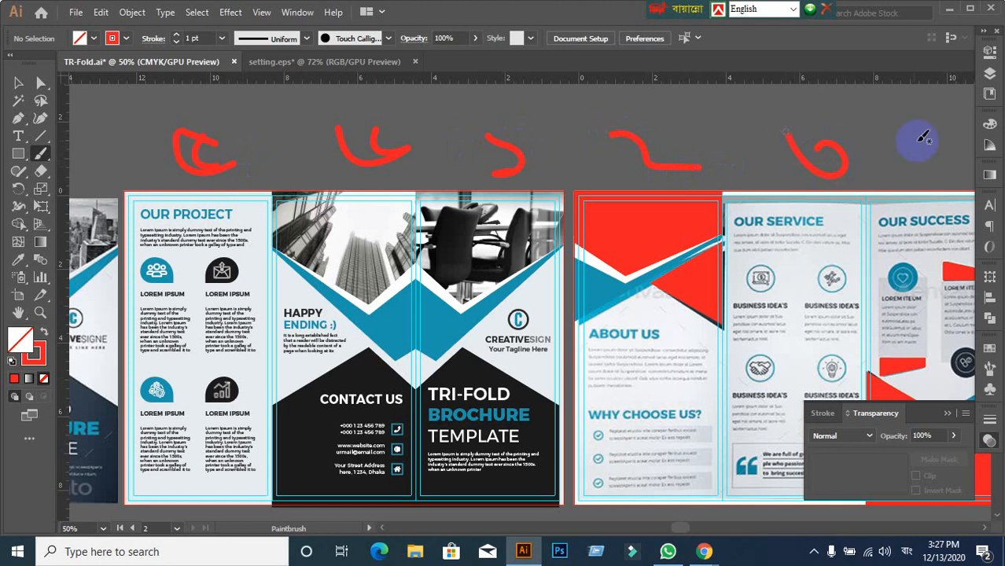
{"action": "left_click_drag", "start_coordinate": [930, 168], "coordinate": [896, 154]}
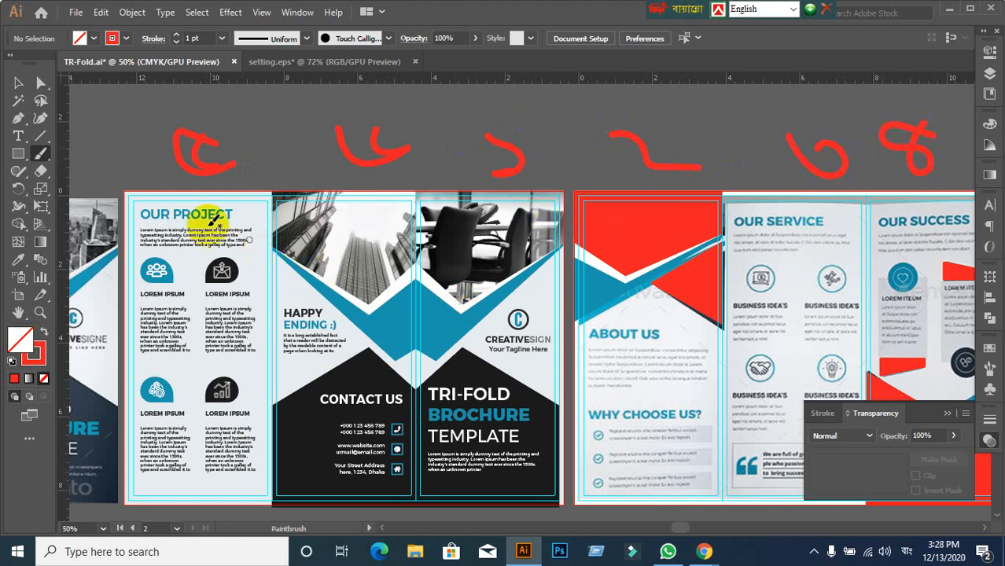
{"action": "left_click", "coordinate": [20, 84]}
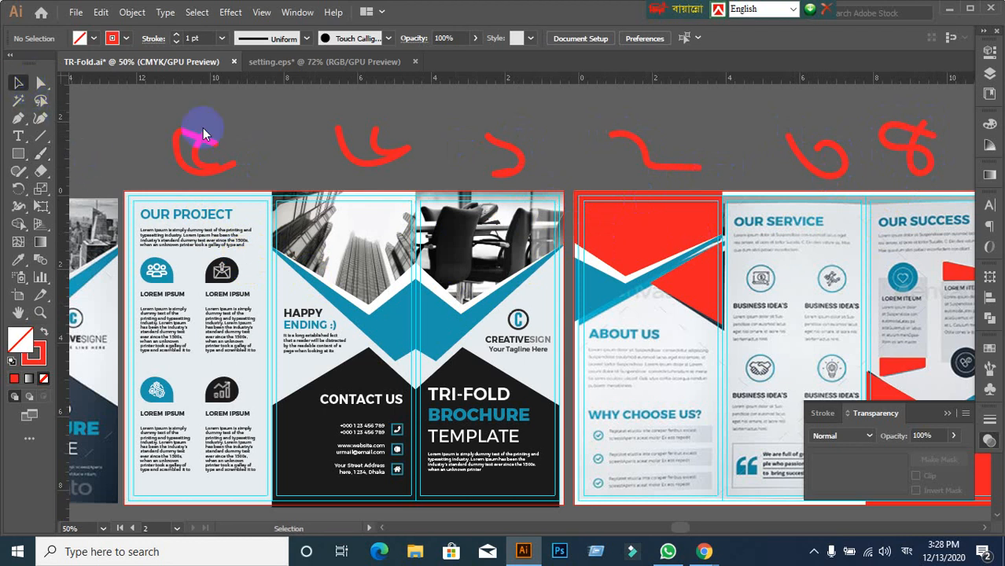
{"action": "left_click_drag", "start_coordinate": [856, 193], "coordinate": [975, 173]}
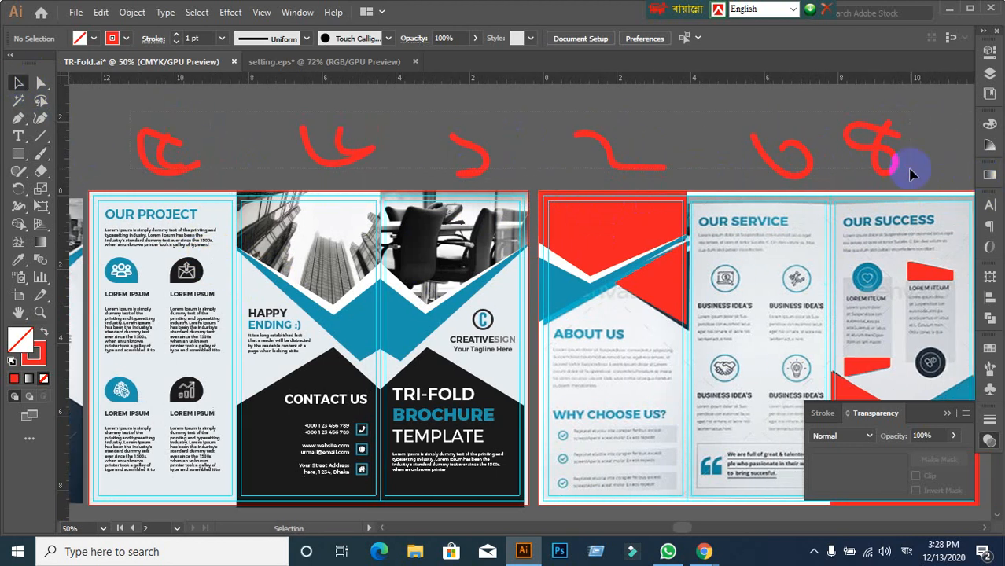
{"action": "left_click_drag", "start_coordinate": [911, 174], "coordinate": [911, 174]}
{"action": "key", "text": "Delete"}
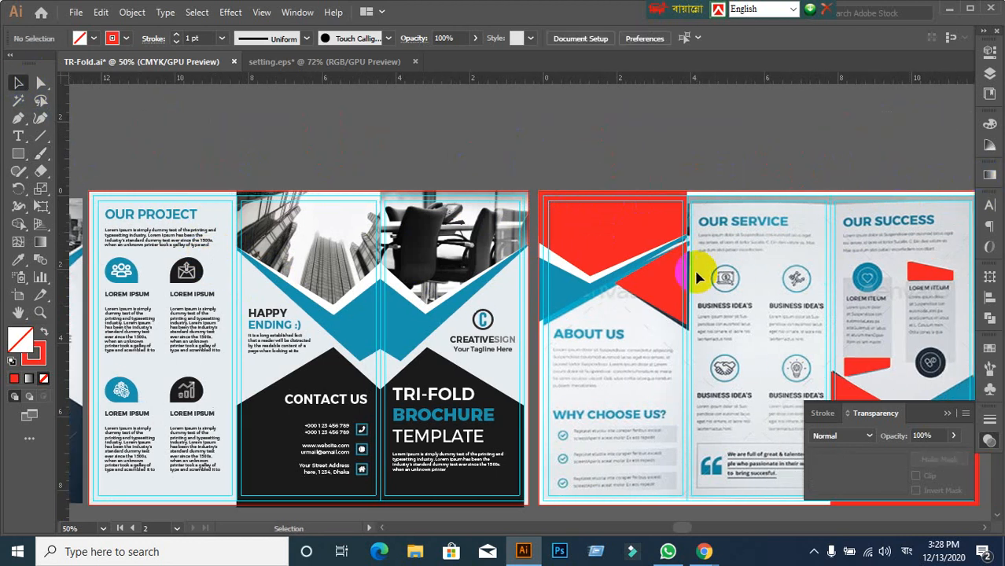
{"action": "scroll", "coordinate": [696, 277], "scroll_direction": "down", "scroll_amount": 1}
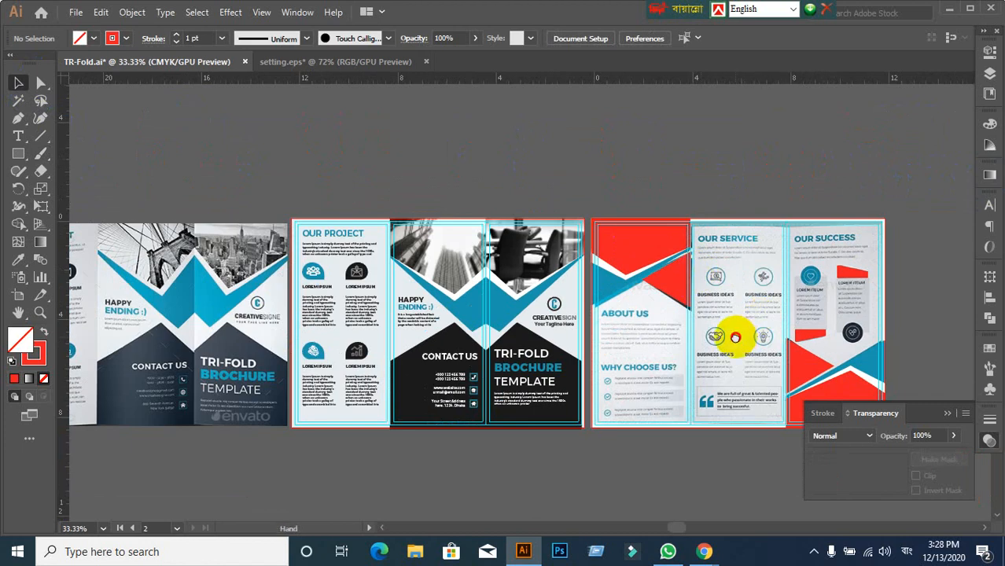
{"action": "left_click_drag", "start_coordinate": [733, 342], "coordinate": [675, 270]}
{"action": "scroll", "coordinate": [717, 298], "scroll_direction": "up", "scroll_amount": 1}
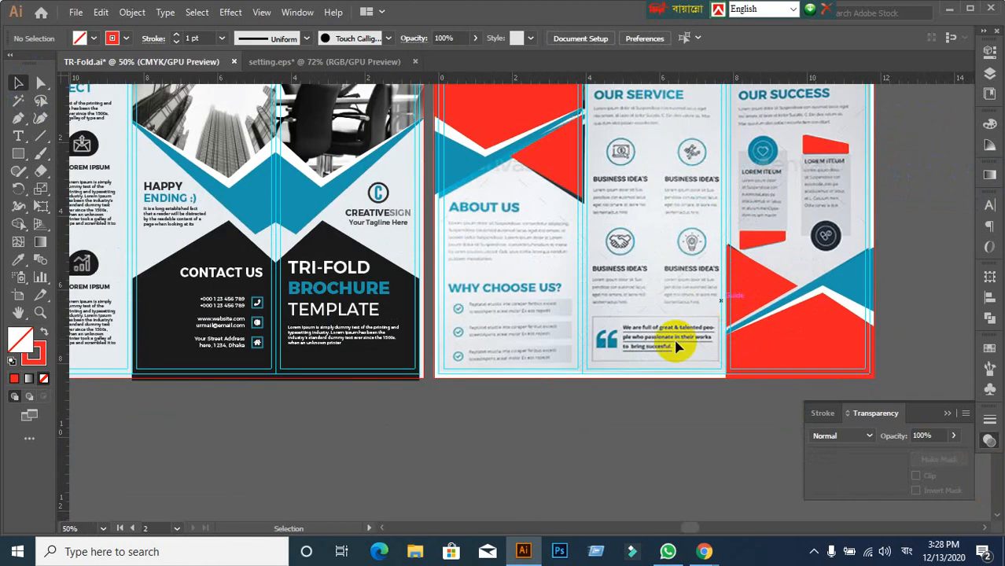
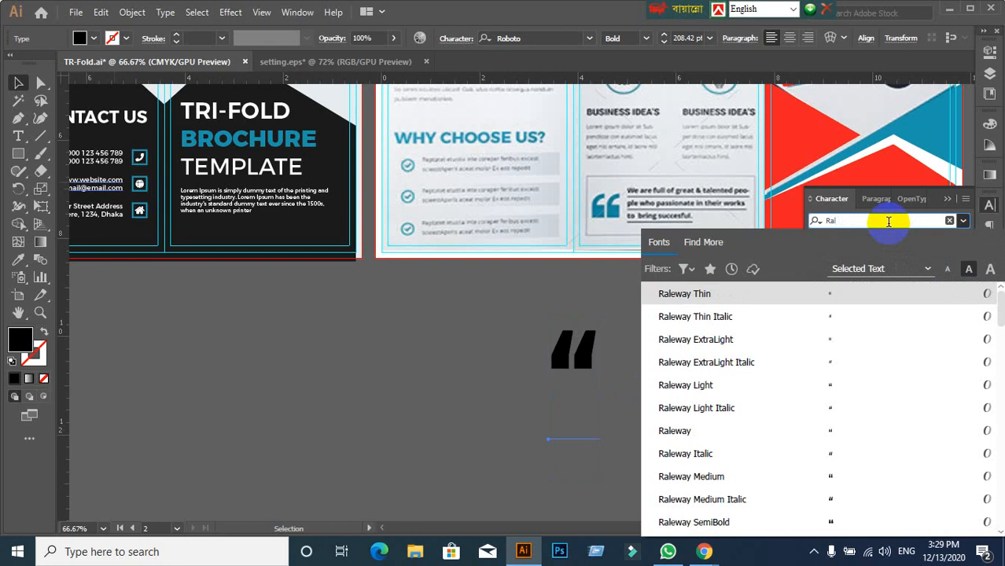
- Apply Raleway to the quote mark and make a duplicate copy set to Agency FB Bold
{"action": "left_click", "coordinate": [665, 434]}
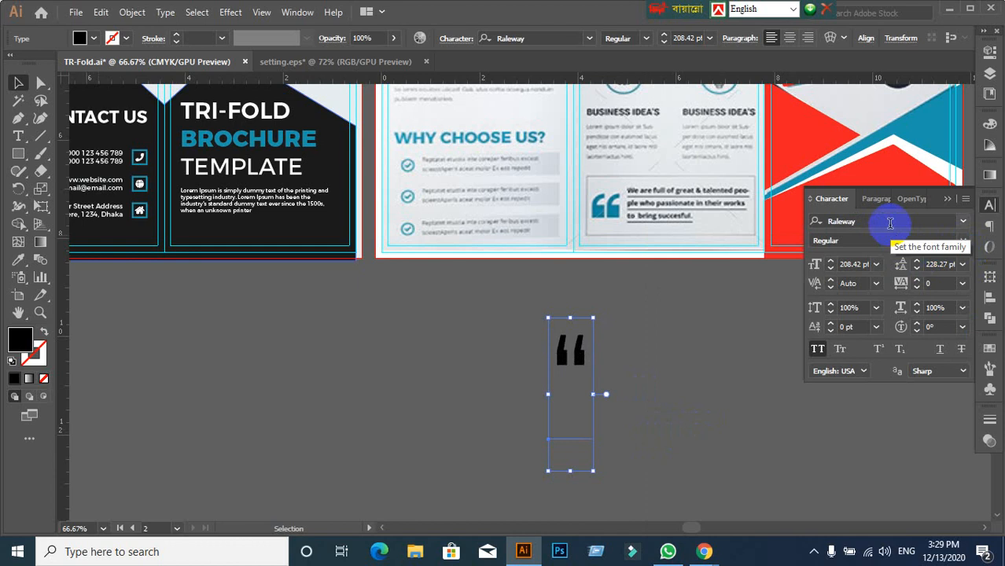
{"action": "left_click_drag", "start_coordinate": [578, 358], "coordinate": [425, 367], "text": "alt"}
{"action": "left_click", "coordinate": [578, 362]}
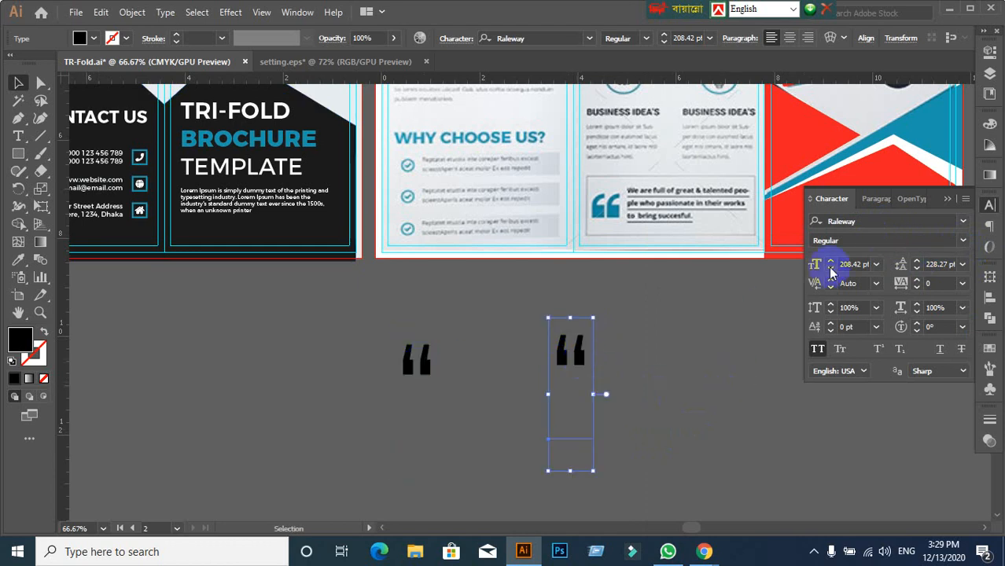
{"action": "left_click", "coordinate": [869, 222]}
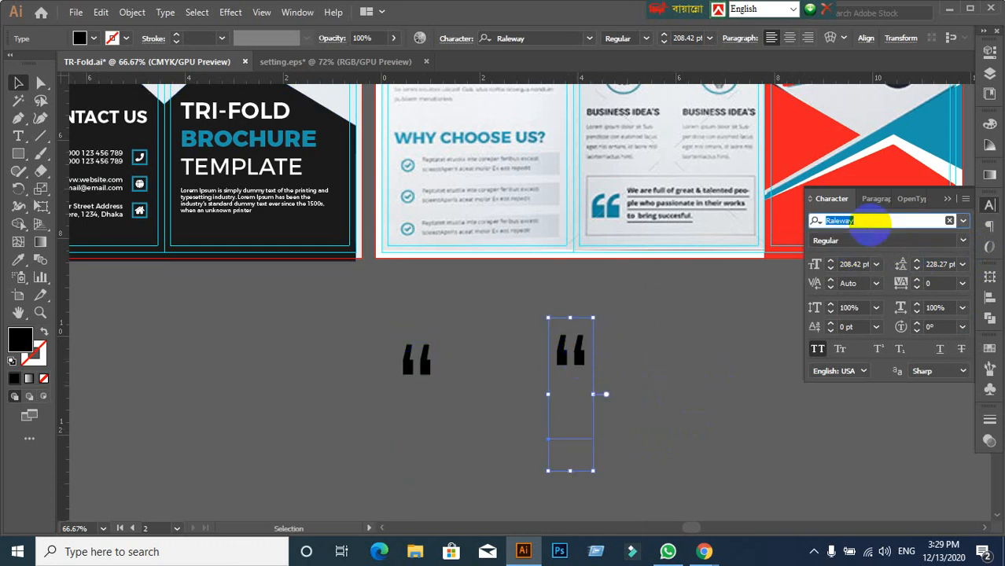
{"action": "type", "text": "Agen"}
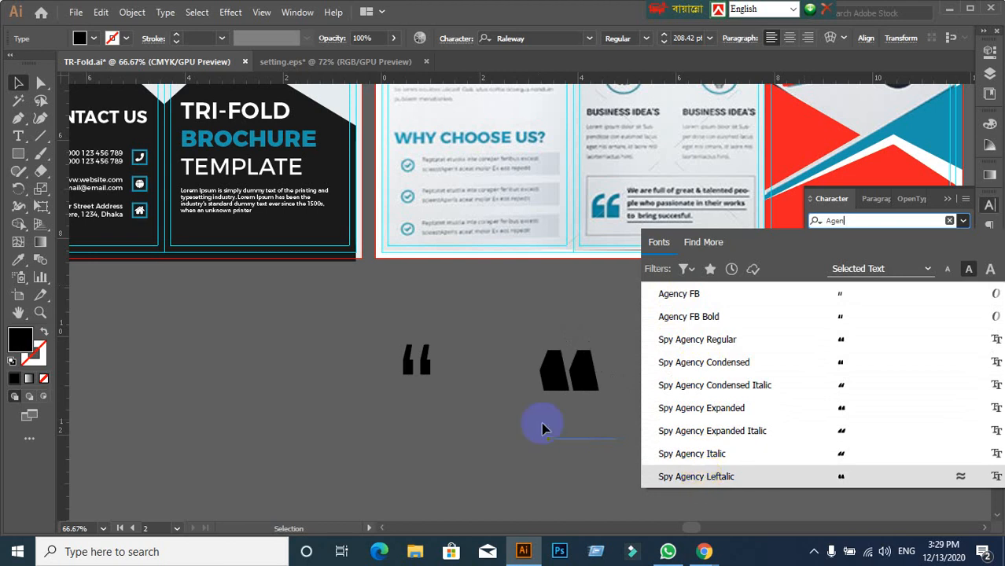
{"action": "left_click", "coordinate": [694, 299]}
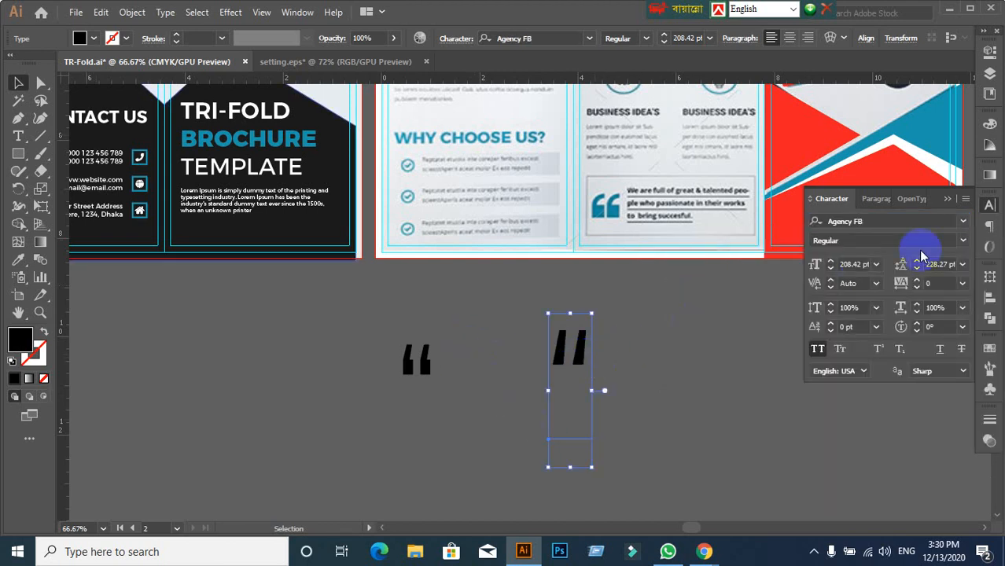
{"action": "left_click", "coordinate": [960, 248]}
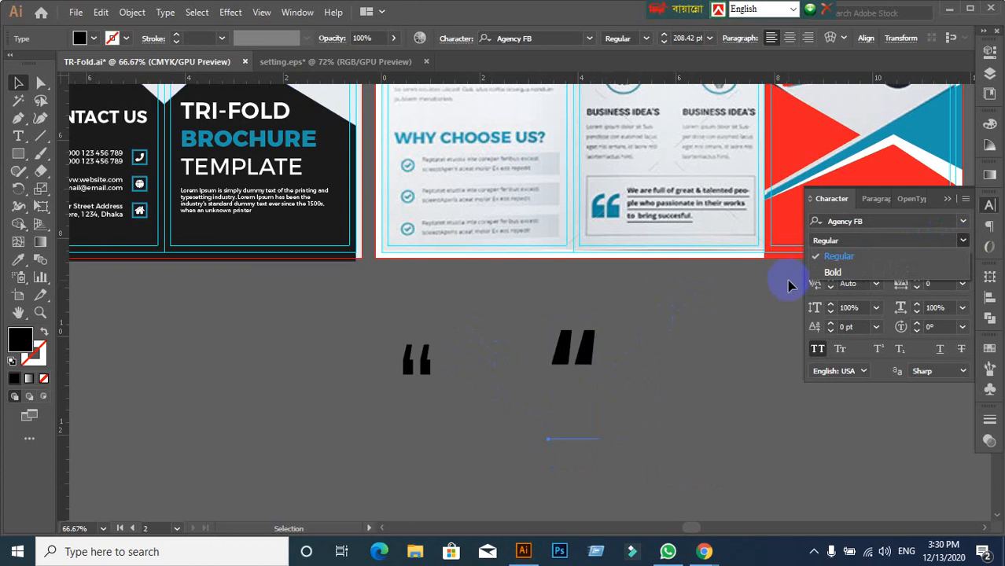
{"action": "left_click", "coordinate": [828, 272]}
- Delete the Agency FB Bold copy and reposition the Raleway quote mark
{"action": "left_click_drag", "start_coordinate": [604, 360], "coordinate": [596, 258]}
{"action": "key", "text": "Delete"}
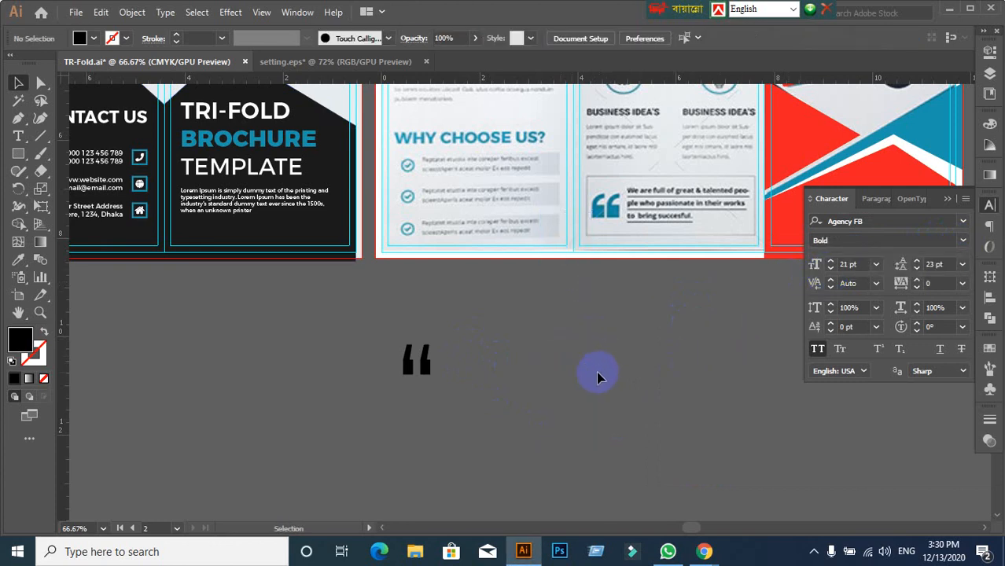
{"action": "left_click_drag", "start_coordinate": [403, 366], "coordinate": [579, 346]}
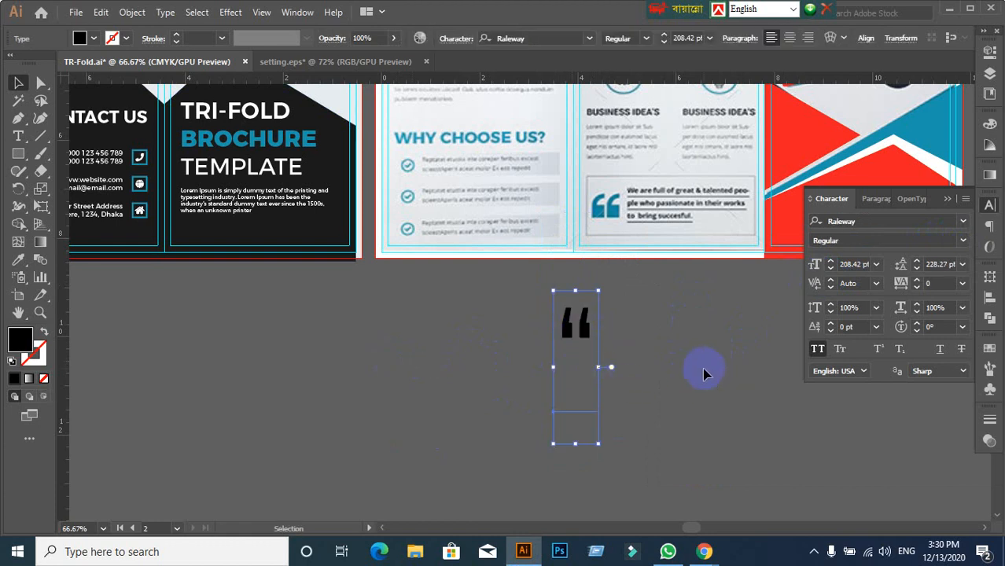
- Convert the quote text to outlines and round a corner of the quote glyph
{"action": "right_click", "coordinate": [566, 336]}
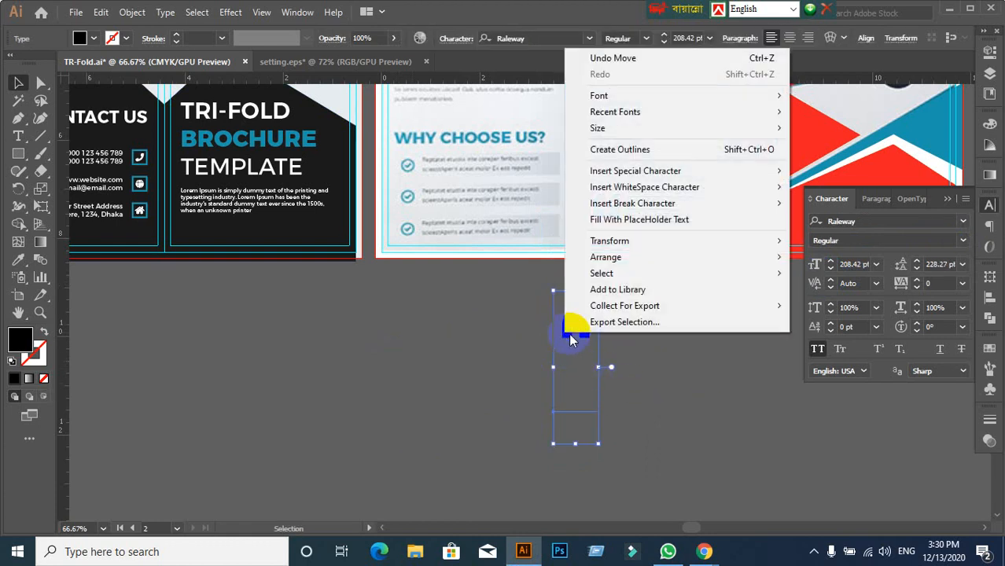
{"action": "left_click", "coordinate": [633, 150]}
{"action": "scroll", "coordinate": [615, 351], "scroll_direction": "up", "scroll_amount": 3}
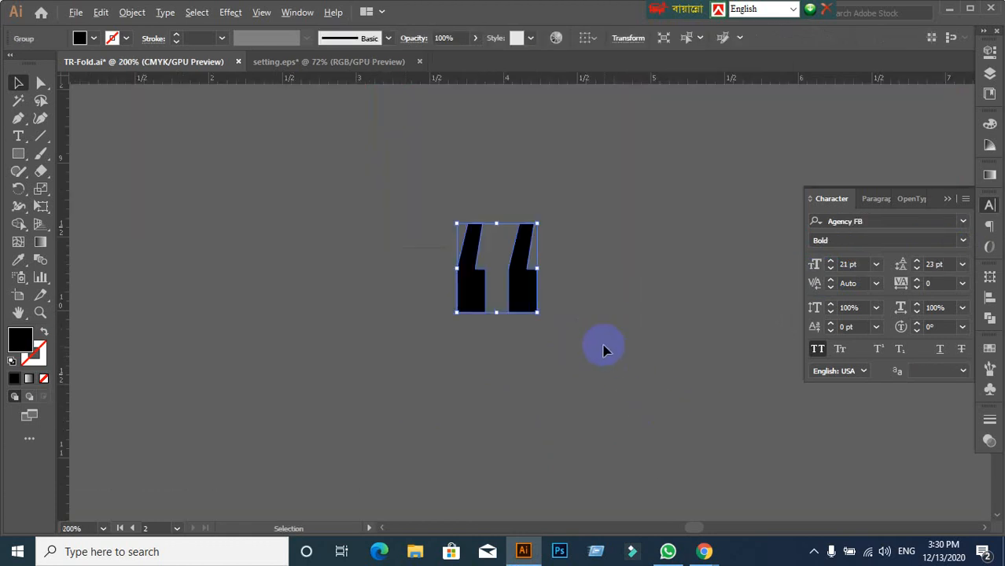
{"action": "left_click", "coordinate": [41, 83]}
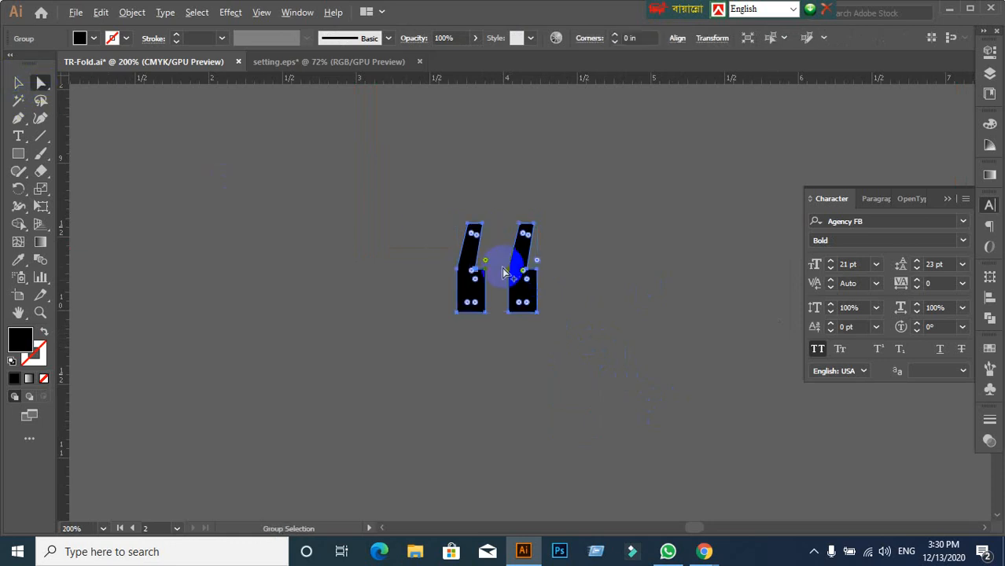
{"action": "scroll", "coordinate": [503, 273], "scroll_direction": "up", "scroll_amount": 4}
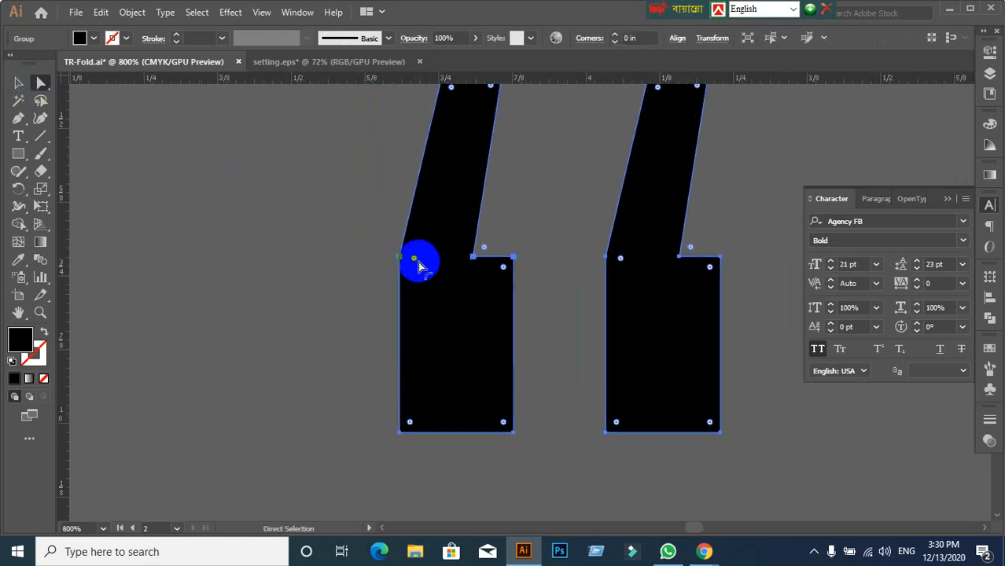
{"action": "left_click_drag", "start_coordinate": [415, 259], "coordinate": [426, 263]}
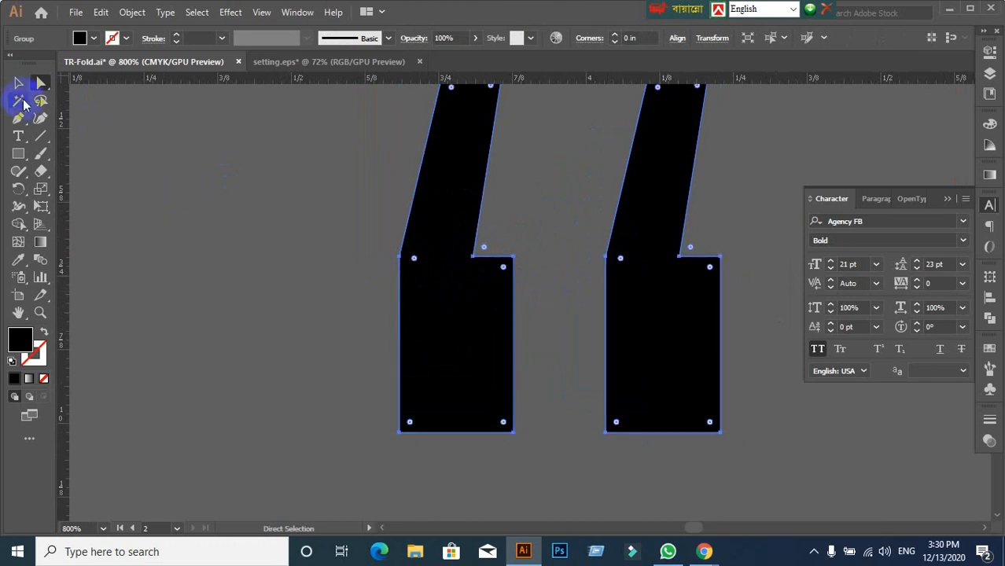
{"action": "left_click", "coordinate": [18, 83]}
{"action": "left_click", "coordinate": [468, 309]}
- Ungroup the two quote glyphs and release the left glyph's compound path
{"action": "right_click", "coordinate": [468, 309]}
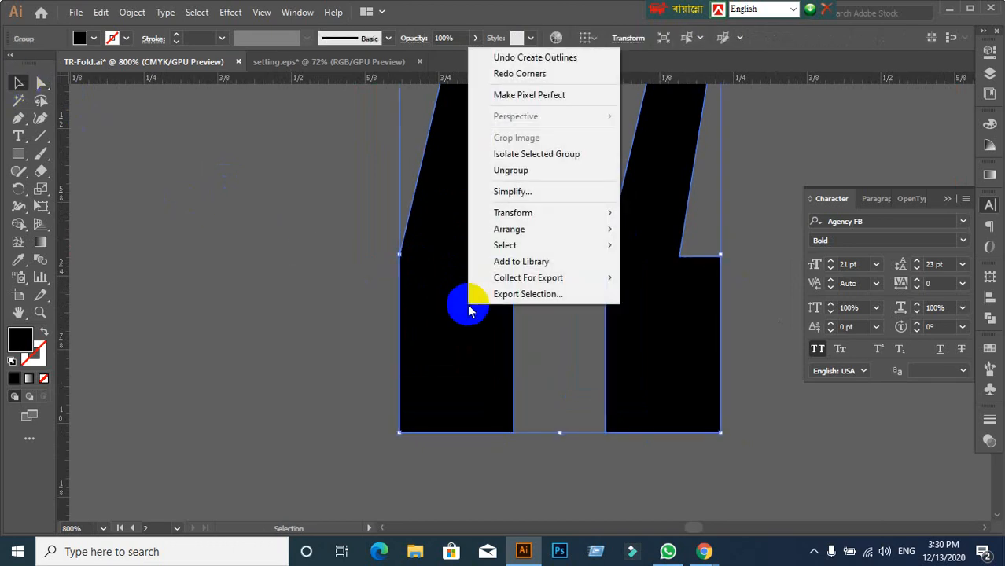
{"action": "left_click", "coordinate": [481, 175]}
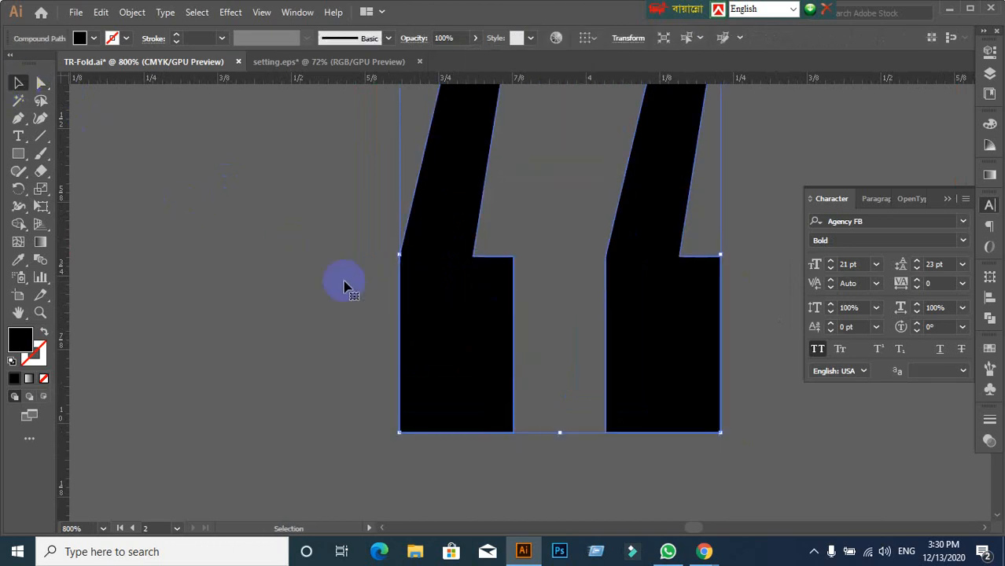
{"action": "left_click", "coordinate": [467, 298]}
{"action": "right_click", "coordinate": [488, 313]}
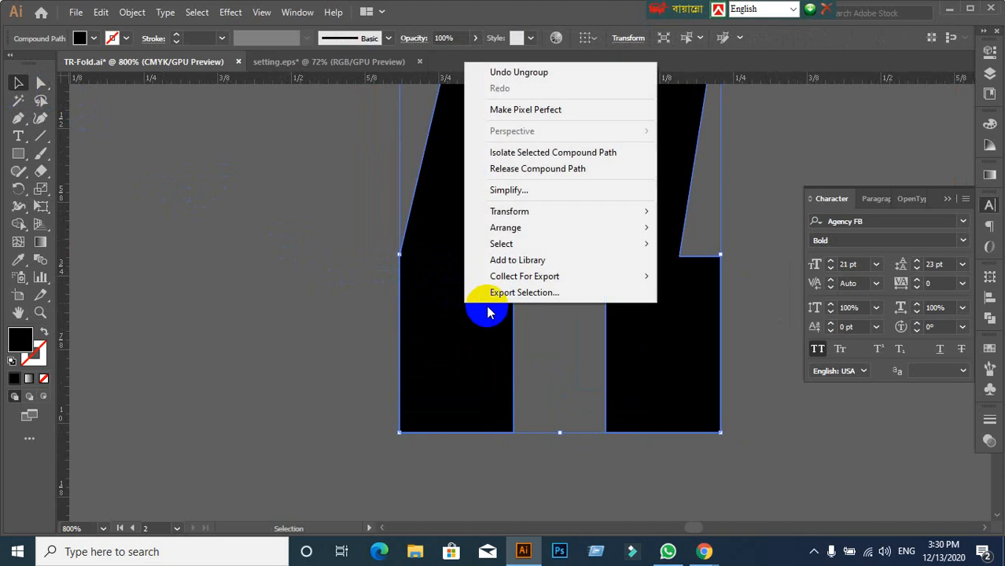
{"action": "left_click", "coordinate": [524, 168]}
{"action": "left_click_drag", "start_coordinate": [442, 309], "coordinate": [334, 312]}
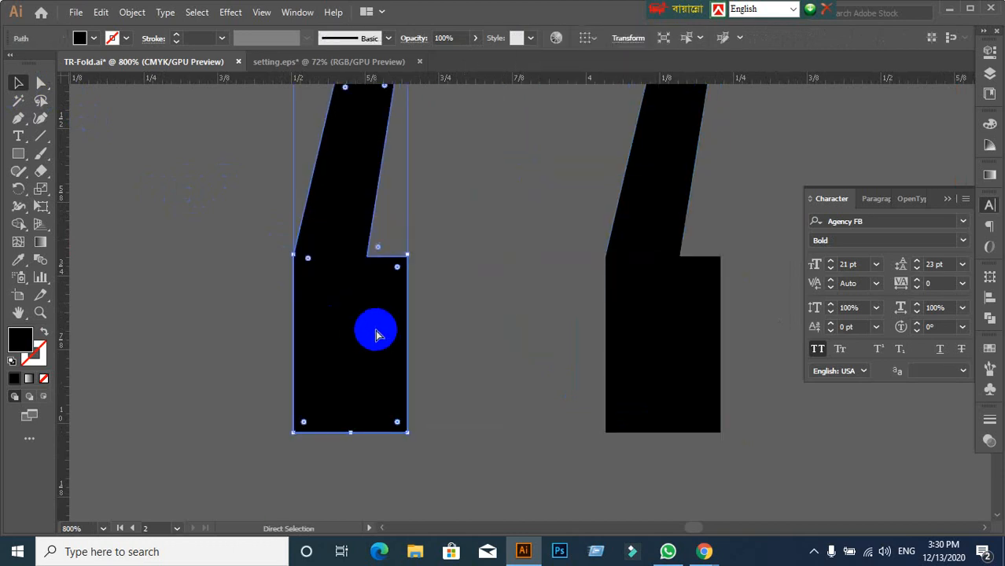
{"action": "key", "text": "ctrl+z"}
{"action": "left_click", "coordinate": [370, 310]}
{"action": "scroll", "coordinate": [417, 296], "scroll_direction": "up", "scroll_amount": 2}
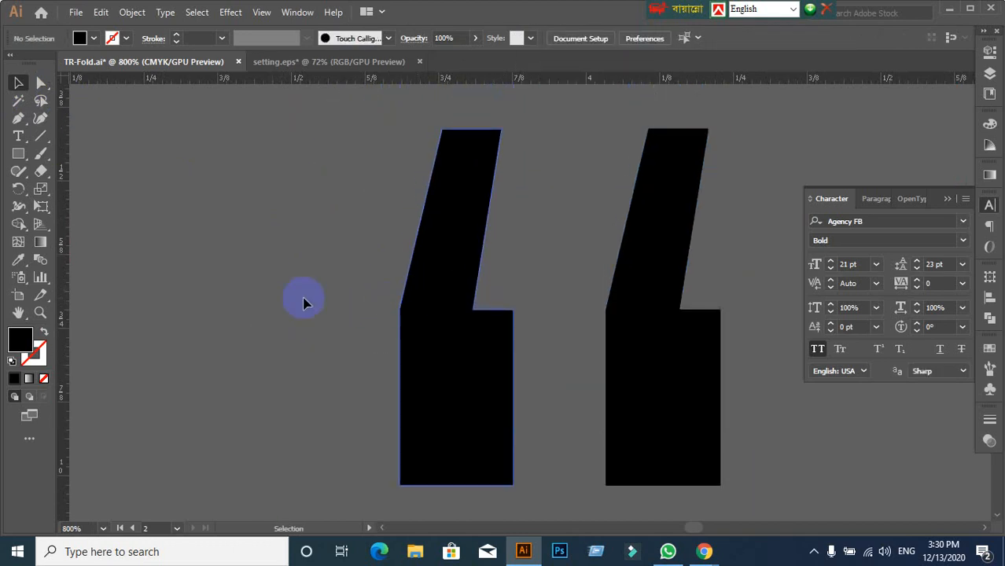
{"action": "left_click_drag", "start_coordinate": [449, 335], "coordinate": [339, 335]}
{"action": "scroll", "coordinate": [338, 335], "scroll_direction": "up", "scroll_amount": 1}
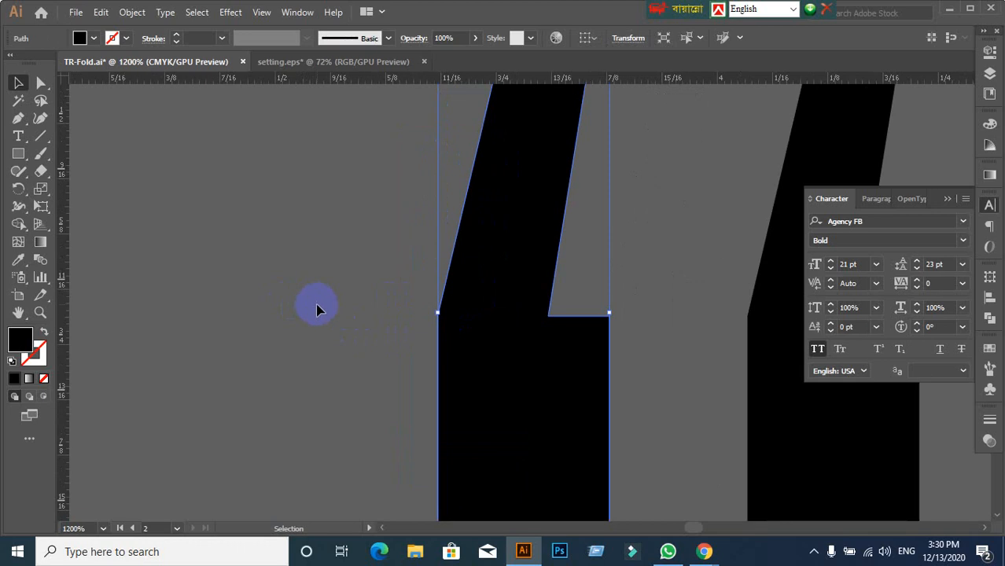
- Round the inner corner of the left glyph and enlarge the right glyph's corner rounding
{"action": "left_click", "coordinate": [41, 83]}
{"action": "left_click", "coordinate": [509, 387]}
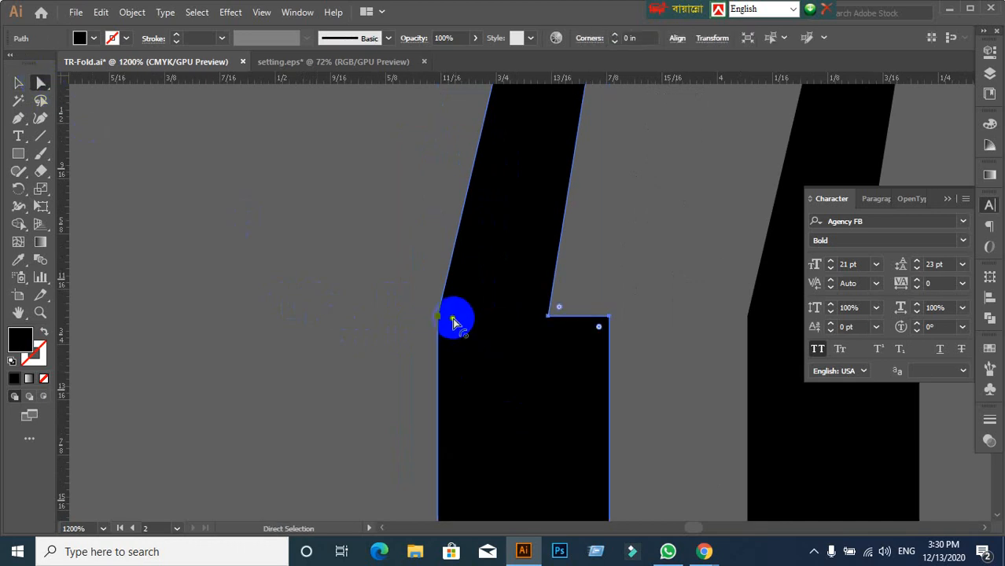
{"action": "left_click_drag", "start_coordinate": [452, 321], "coordinate": [499, 326]}
{"action": "scroll", "coordinate": [513, 358], "scroll_direction": "down", "scroll_amount": 2}
{"action": "left_click", "coordinate": [664, 383]}
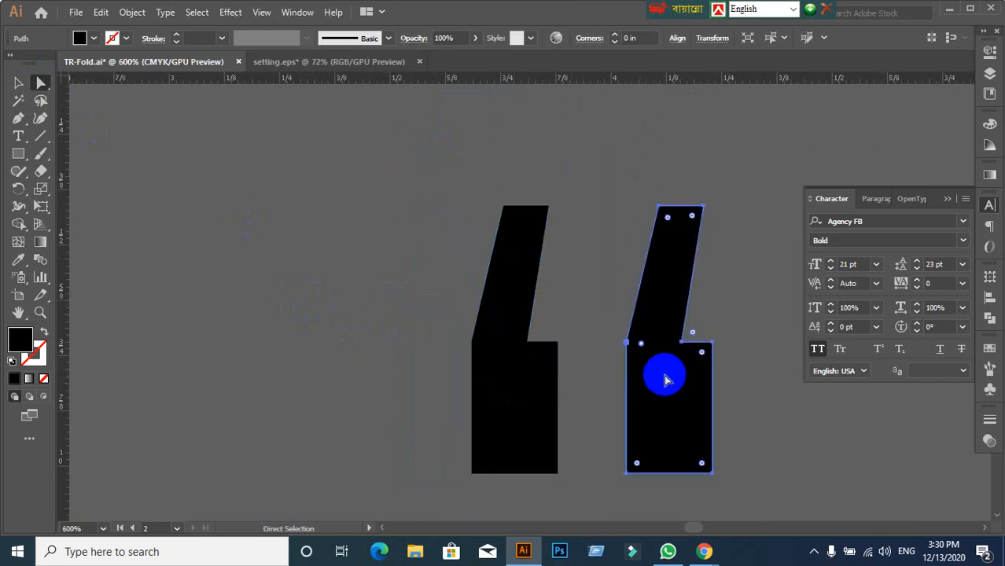
{"action": "scroll", "coordinate": [659, 362], "scroll_direction": "up", "scroll_amount": 5}
{"action": "scroll", "coordinate": [612, 307], "scroll_direction": "up", "scroll_amount": 2}
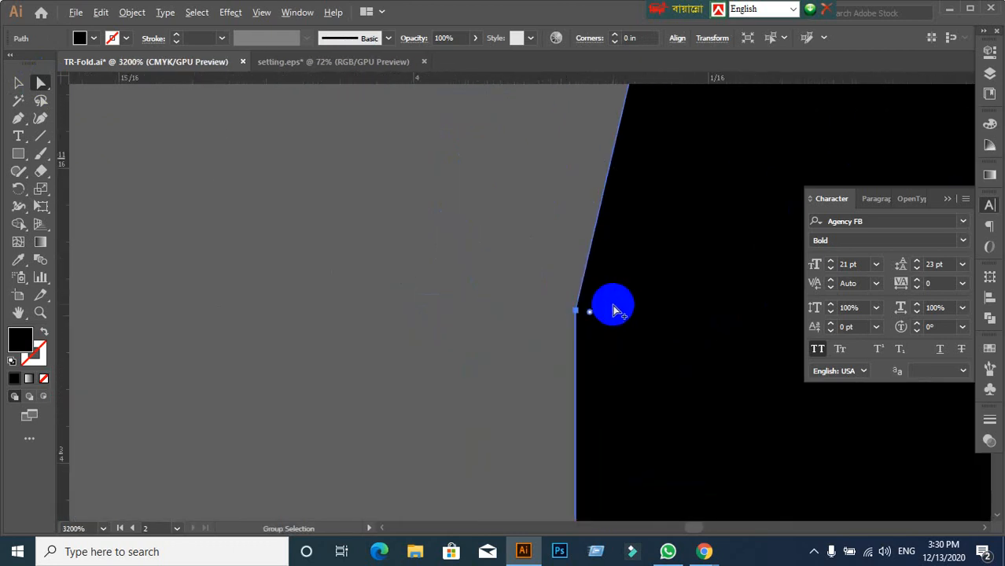
{"action": "left_click_drag", "start_coordinate": [514, 280], "coordinate": [734, 307]}
{"action": "scroll", "coordinate": [631, 345], "scroll_direction": "down", "scroll_amount": 1}
{"action": "scroll", "coordinate": [631, 346], "scroll_direction": "down", "scroll_amount": 3}
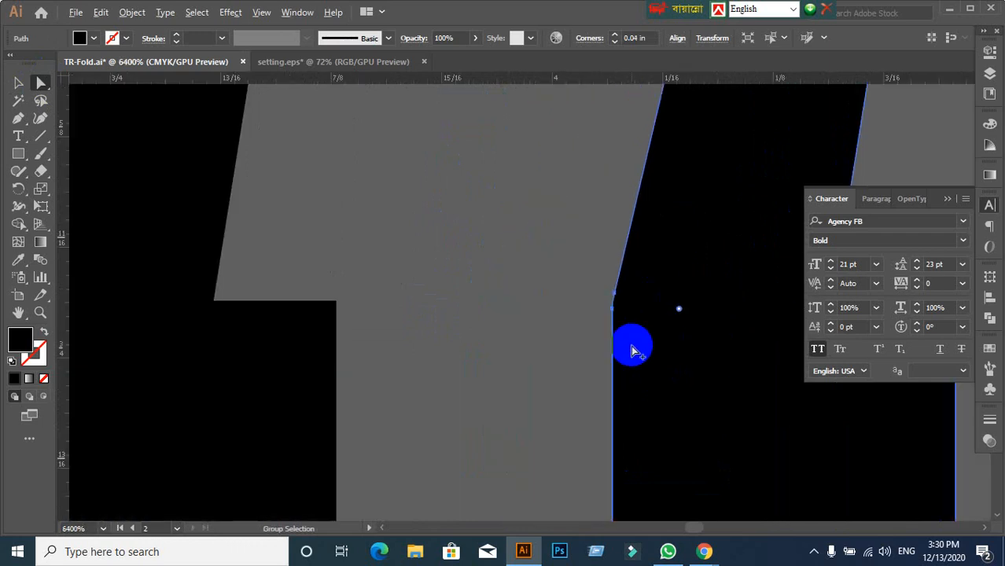
{"action": "left_click_drag", "start_coordinate": [828, 350], "coordinate": [964, 392]}
{"action": "scroll", "coordinate": [327, 331], "scroll_direction": "down", "scroll_amount": 2}
- Curve the left quote shape's outer corner more strongly
{"action": "left_click", "coordinate": [193, 342]}
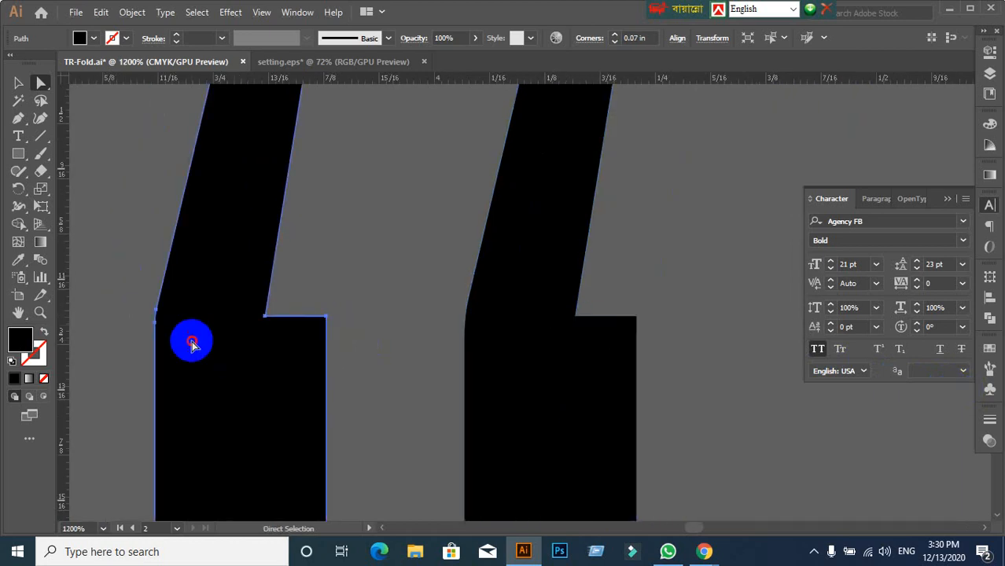
{"action": "left_click_drag", "start_coordinate": [214, 324], "coordinate": [678, 419]}
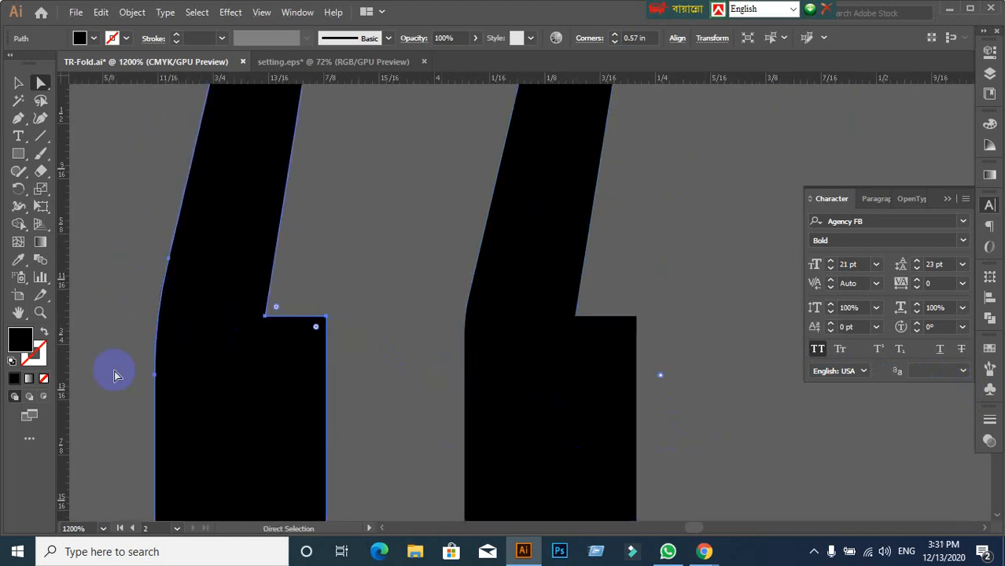
{"action": "left_click", "coordinate": [18, 82]}
{"action": "left_click", "coordinate": [442, 187]}
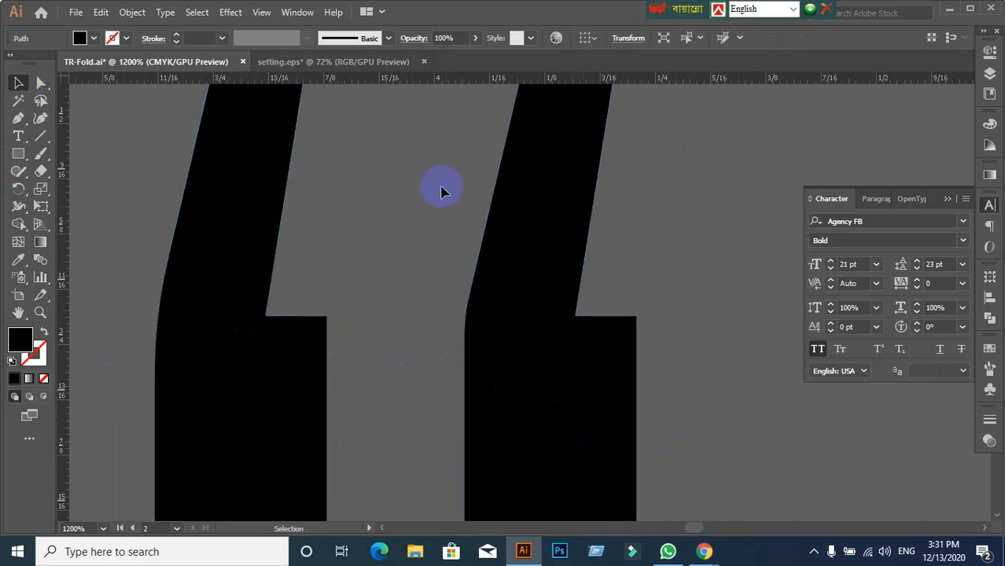
{"action": "scroll", "coordinate": [440, 186], "scroll_direction": "down", "scroll_amount": 3}
{"action": "scroll", "coordinate": [441, 191], "scroll_direction": "down", "scroll_amount": 2}
{"action": "scroll", "coordinate": [581, 426], "scroll_direction": "down", "scroll_amount": 1}
{"action": "scroll", "coordinate": [581, 426], "scroll_direction": "up", "scroll_amount": 3}
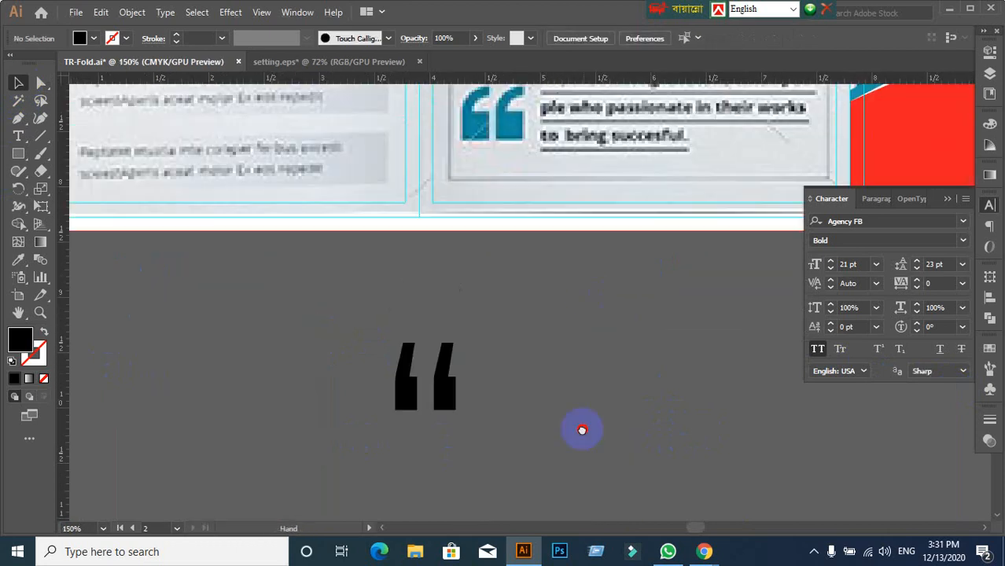
{"action": "scroll", "coordinate": [539, 410], "scroll_direction": "up", "scroll_amount": 1}
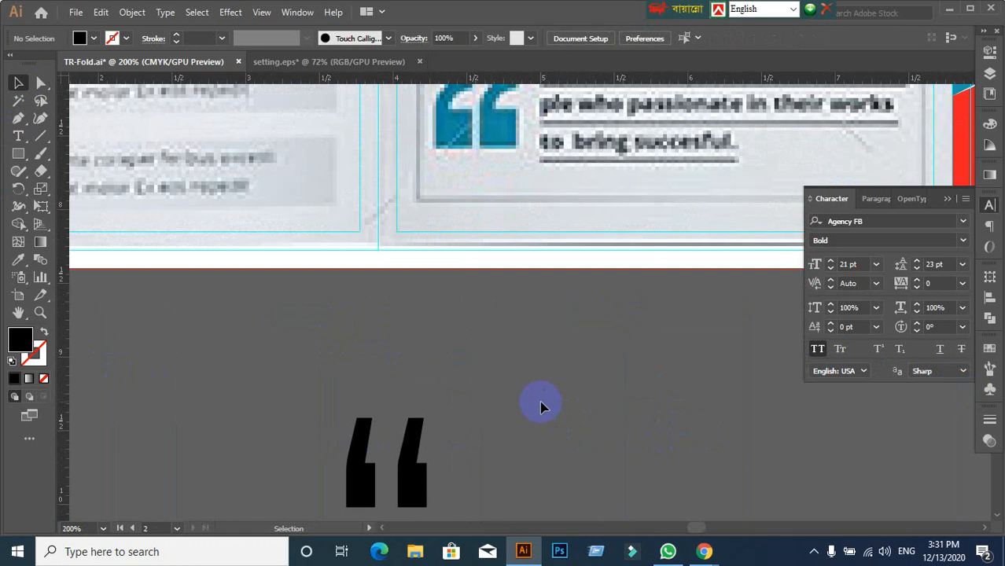
- Marquee-select and delete the spare quote-mark shape below the brochure
{"action": "left_click", "coordinate": [438, 439]}
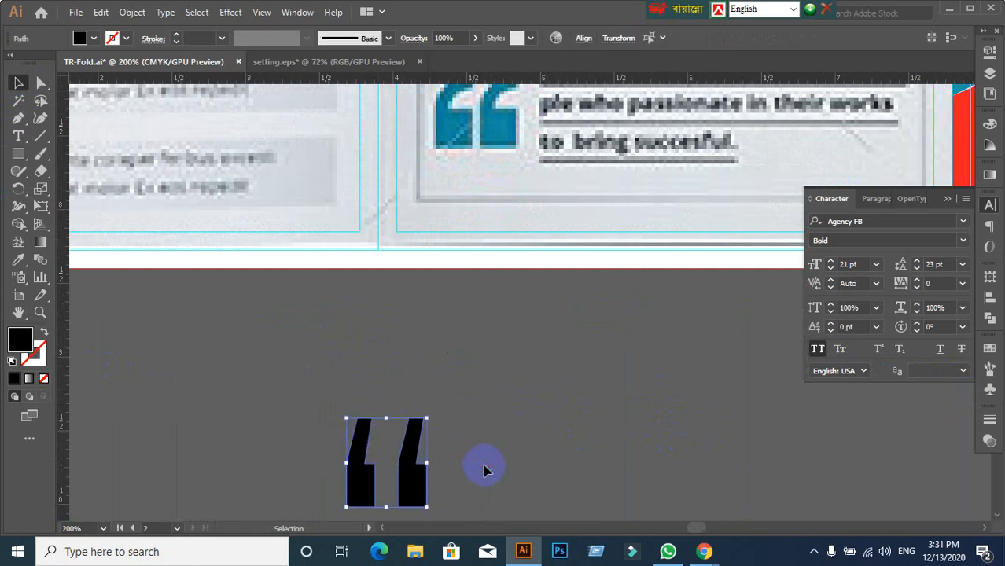
{"action": "left_click", "coordinate": [446, 458]}
{"action": "left_click_drag", "start_coordinate": [326, 379], "coordinate": [563, 485]}
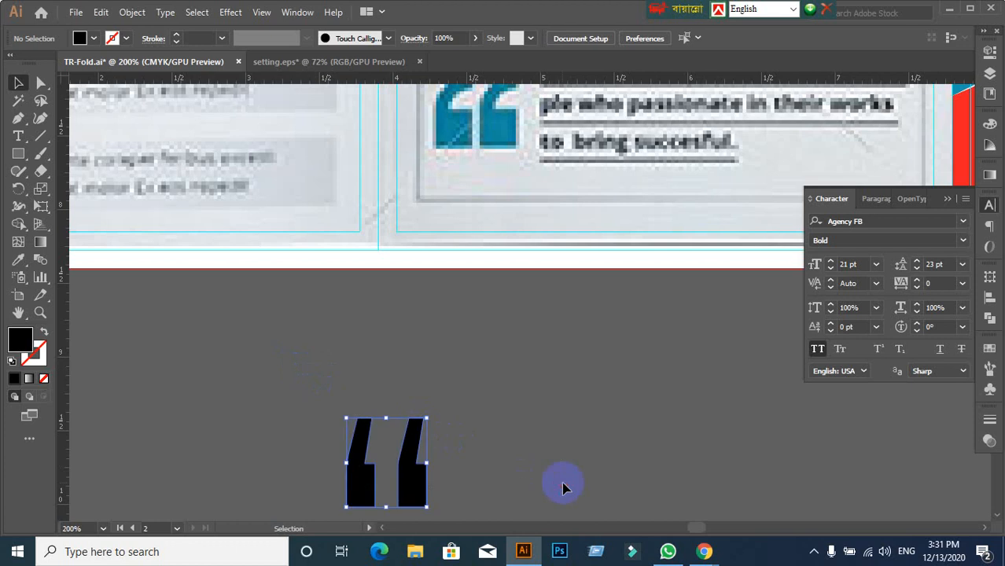
{"action": "key", "text": "Delete"}
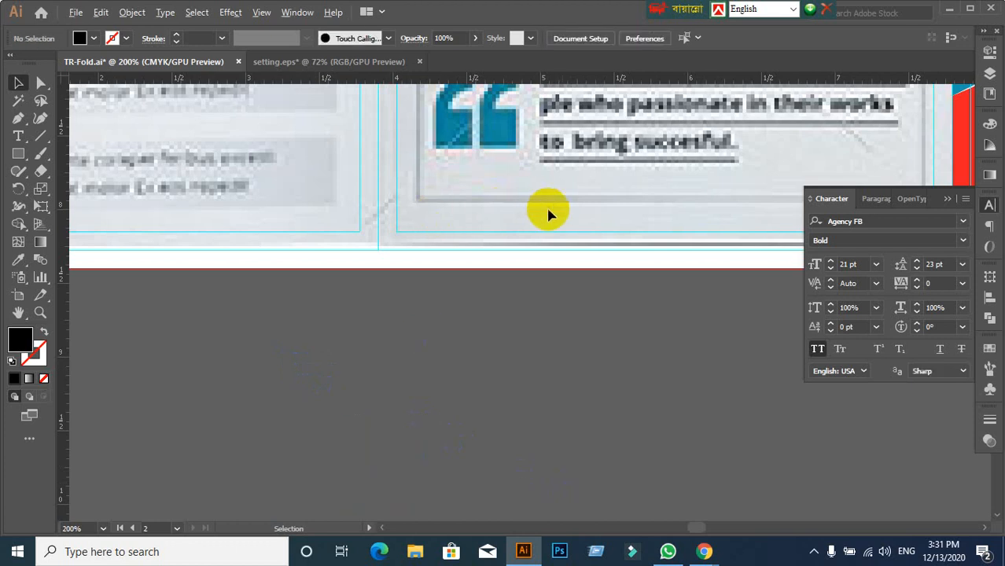
{"action": "scroll", "coordinate": [550, 213], "scroll_direction": "down", "scroll_amount": 3}
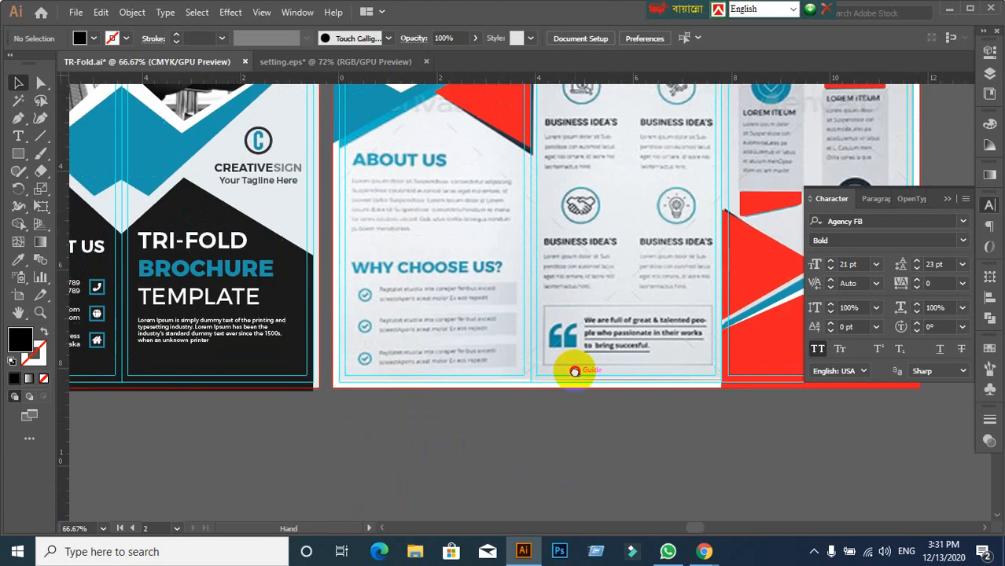
{"action": "left_click_drag", "start_coordinate": [575, 371], "coordinate": [555, 438]}
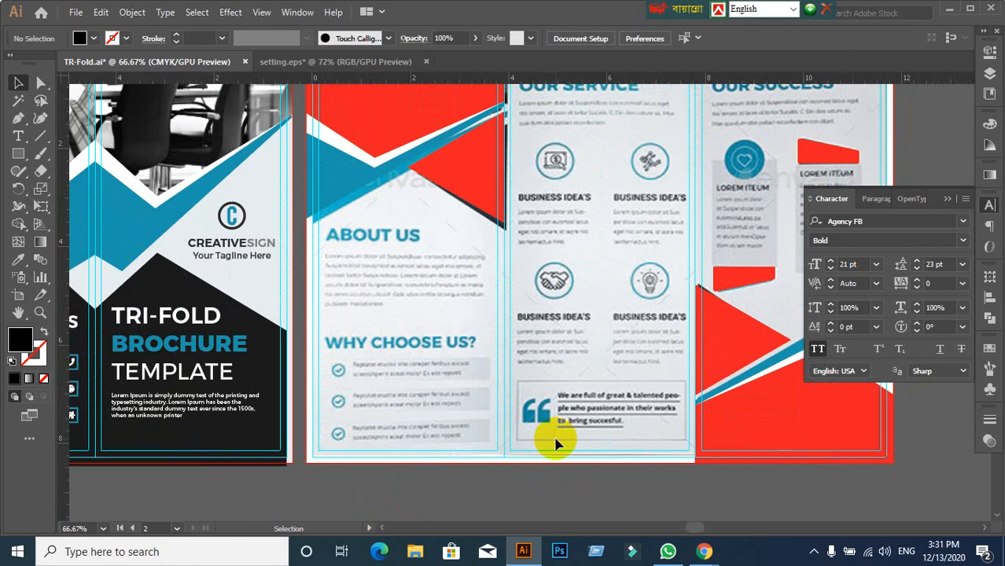
- Ungroup the red and blue header shapes of the About Us panel
{"action": "scroll", "coordinate": [550, 378], "scroll_direction": "up", "scroll_amount": 2}
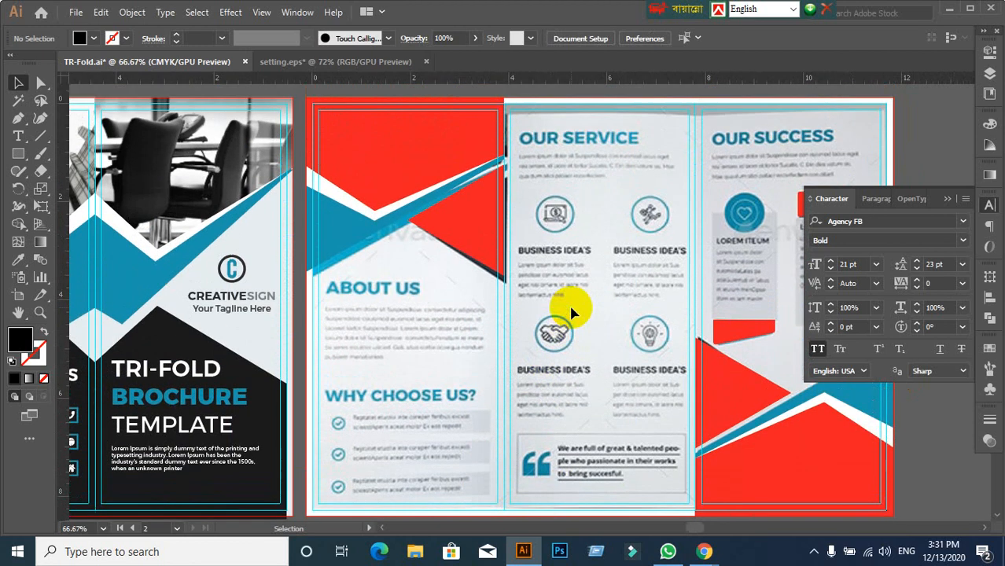
{"action": "right_click", "coordinate": [429, 161]}
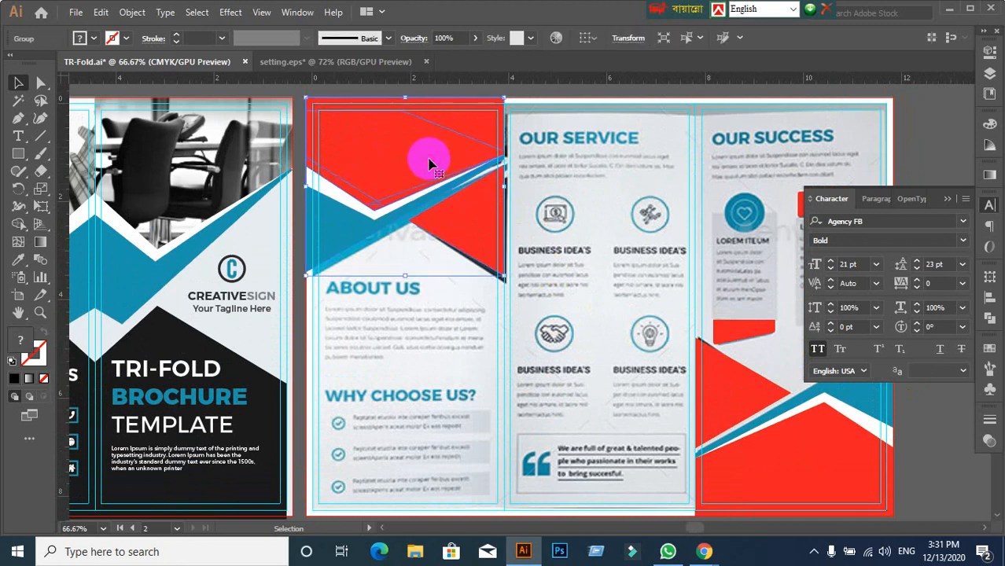
{"action": "left_click", "coordinate": [489, 281]}
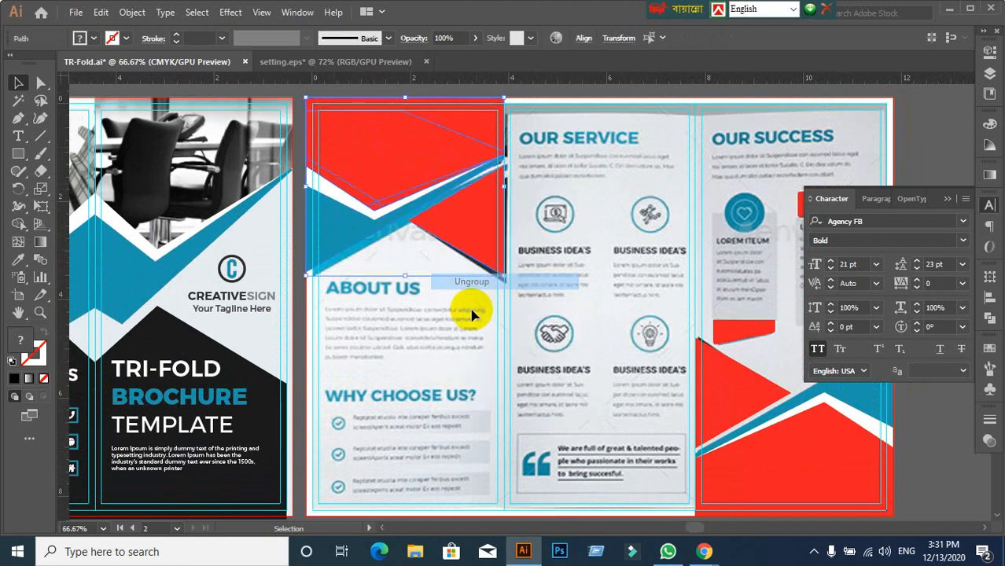
{"action": "left_click", "coordinate": [433, 292]}
{"action": "scroll", "coordinate": [429, 284], "scroll_direction": "down", "scroll_amount": 1}
{"action": "left_click_drag", "start_coordinate": [428, 284], "coordinate": [550, 348]}
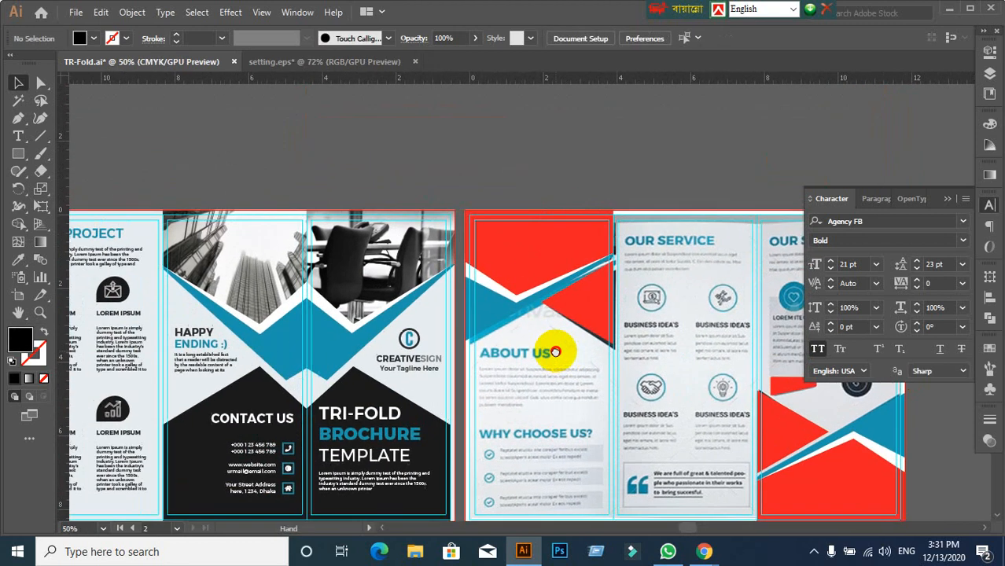
{"action": "left_click", "coordinate": [584, 316]}
{"action": "left_click", "coordinate": [587, 218]}
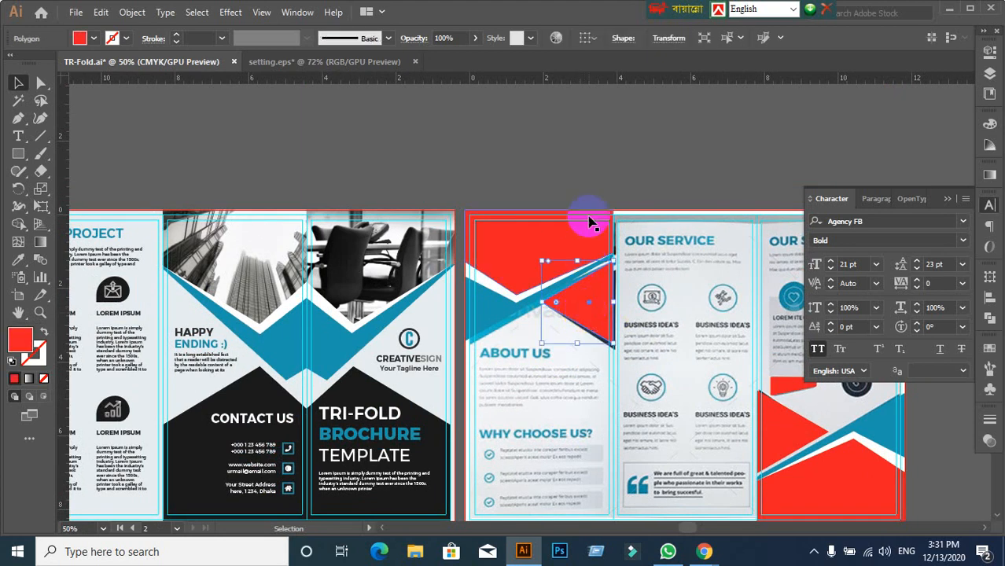
{"action": "left_click", "coordinate": [541, 172]}
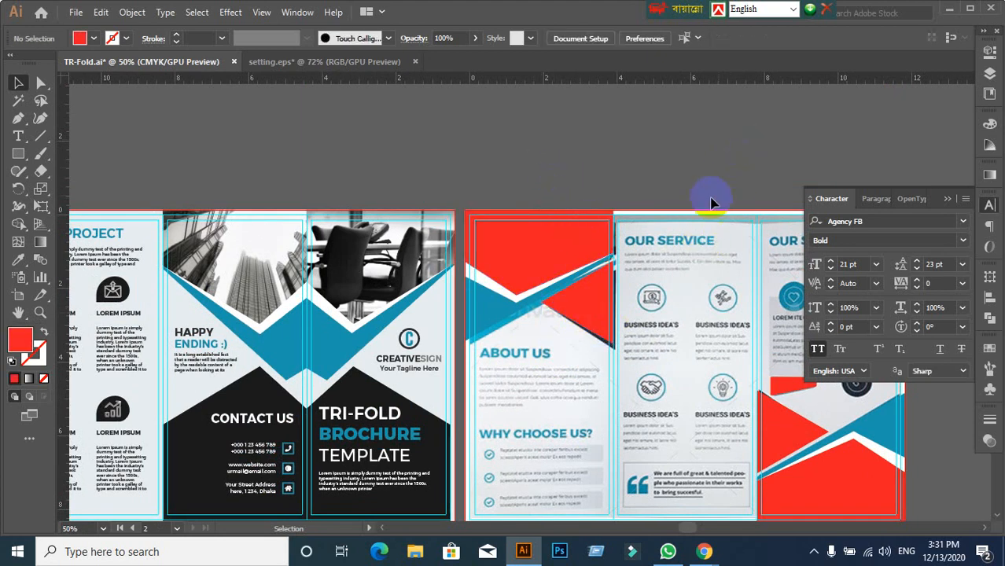
{"action": "left_click_drag", "start_coordinate": [531, 205], "coordinate": [678, 139]}
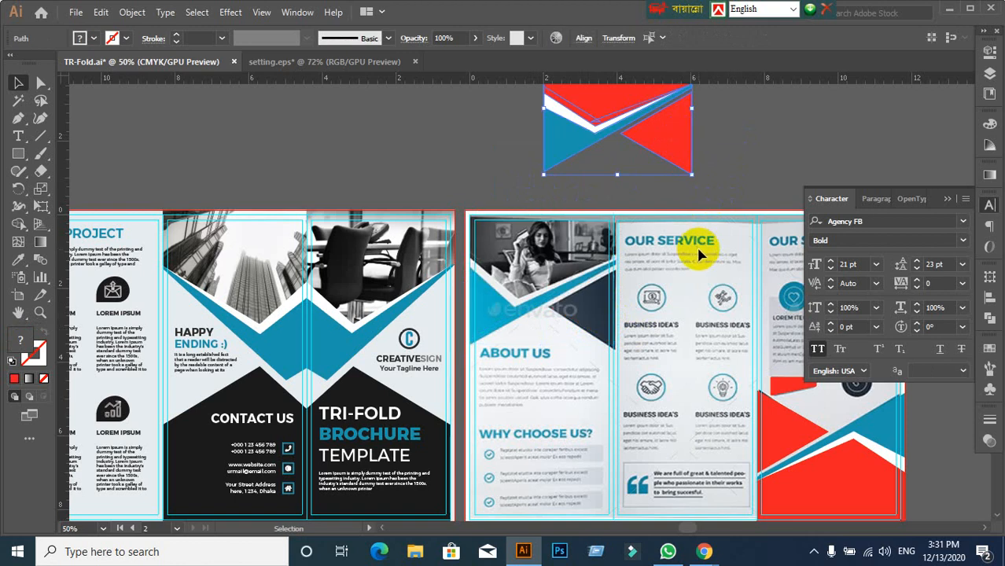
{"action": "key", "text": "ctrl+z"}
{"action": "left_click", "coordinate": [606, 146]}
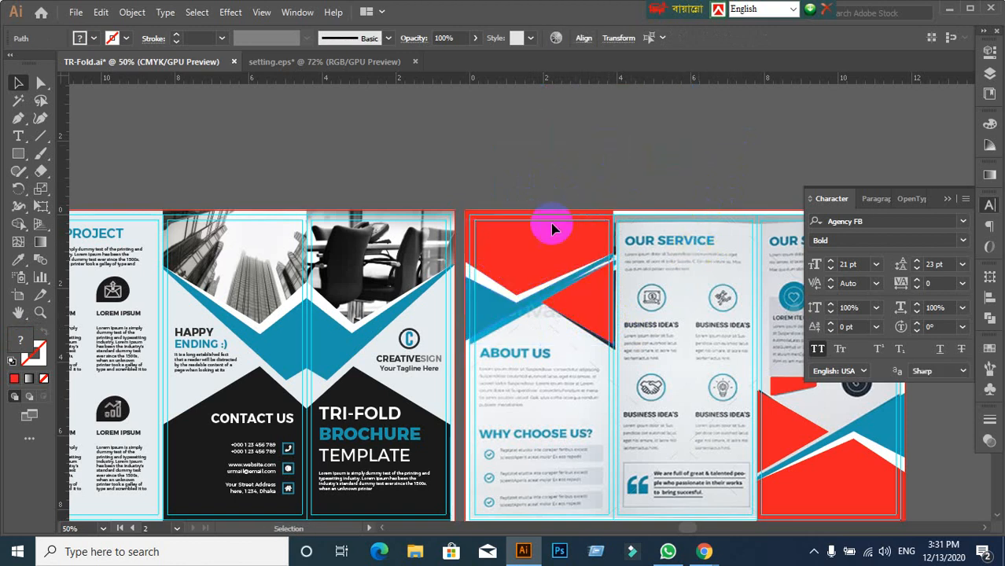
{"action": "left_click", "coordinate": [551, 228]}
{"action": "left_click", "coordinate": [522, 140]}
- Release the clipping on a copy of the office-chair photo and delete the empty leftover outline
{"action": "left_click", "coordinate": [394, 243]}
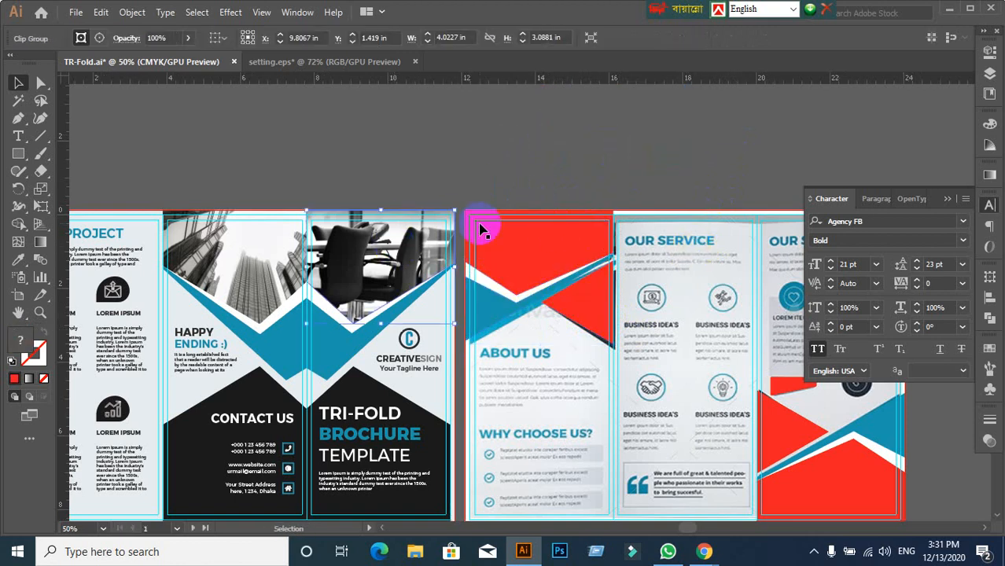
{"action": "scroll", "coordinate": [480, 229], "scroll_direction": "down", "scroll_amount": 1}
{"action": "scroll", "coordinate": [468, 284], "scroll_direction": "up", "scroll_amount": 3}
{"action": "left_click", "coordinate": [445, 265]}
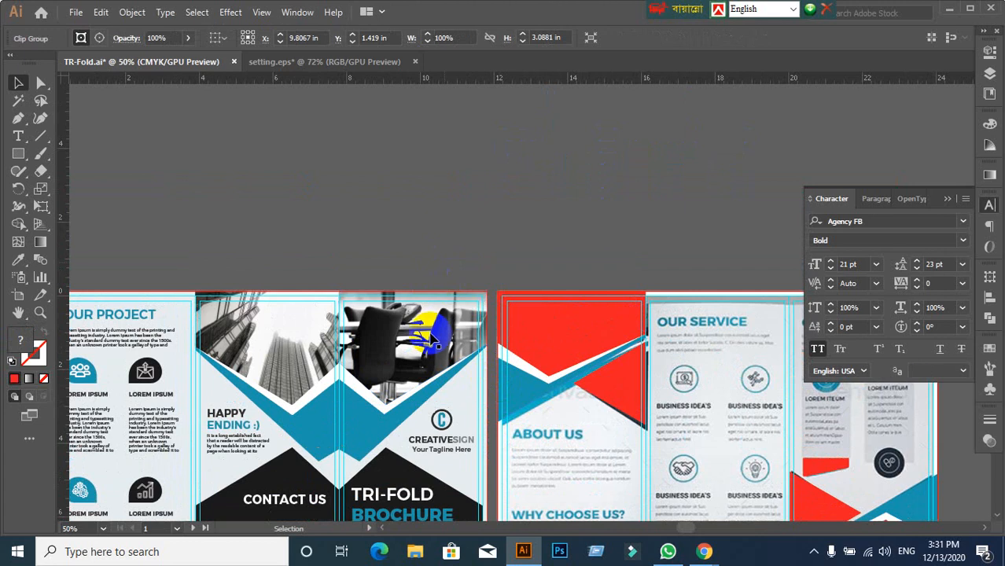
{"action": "left_click_drag", "start_coordinate": [432, 338], "coordinate": [539, 145]}
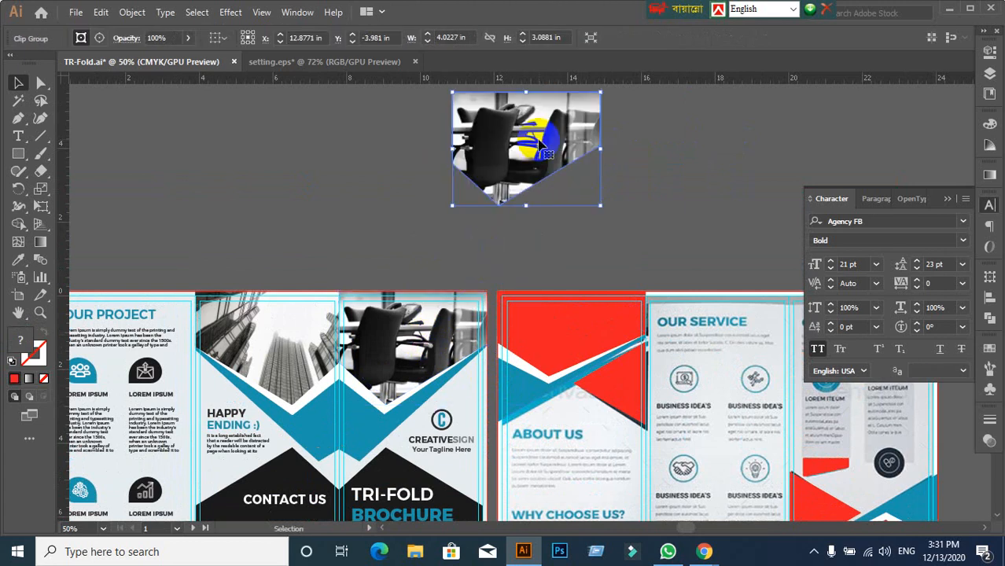
{"action": "right_click", "coordinate": [539, 145]}
{"action": "left_click", "coordinate": [554, 262]}
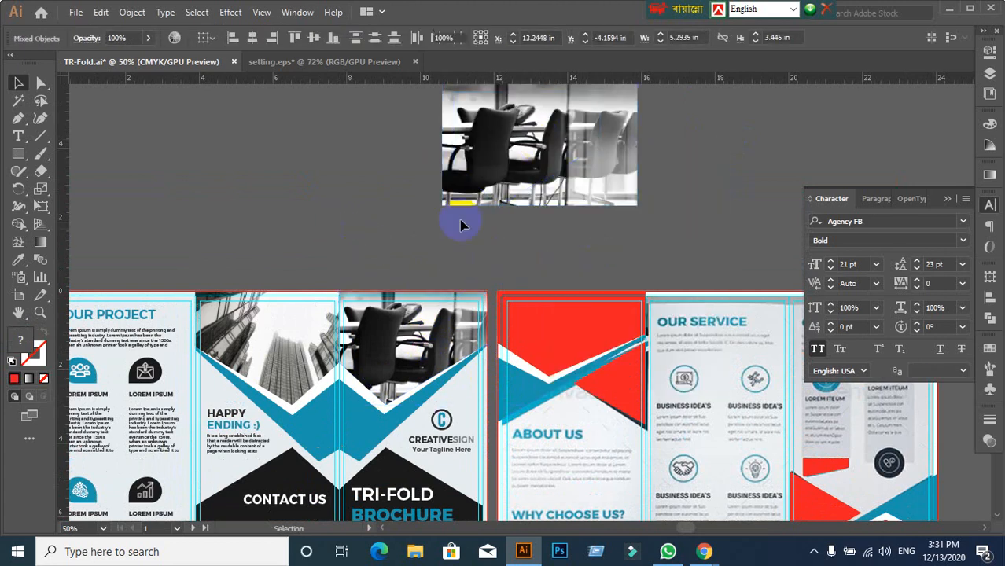
{"action": "left_click", "coordinate": [460, 222]}
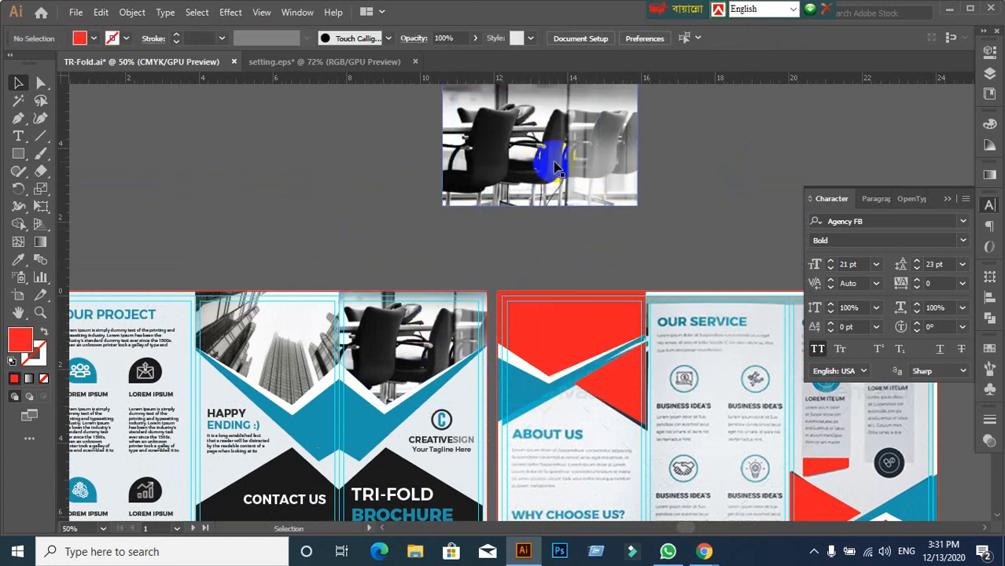
{"action": "left_click", "coordinate": [628, 185]}
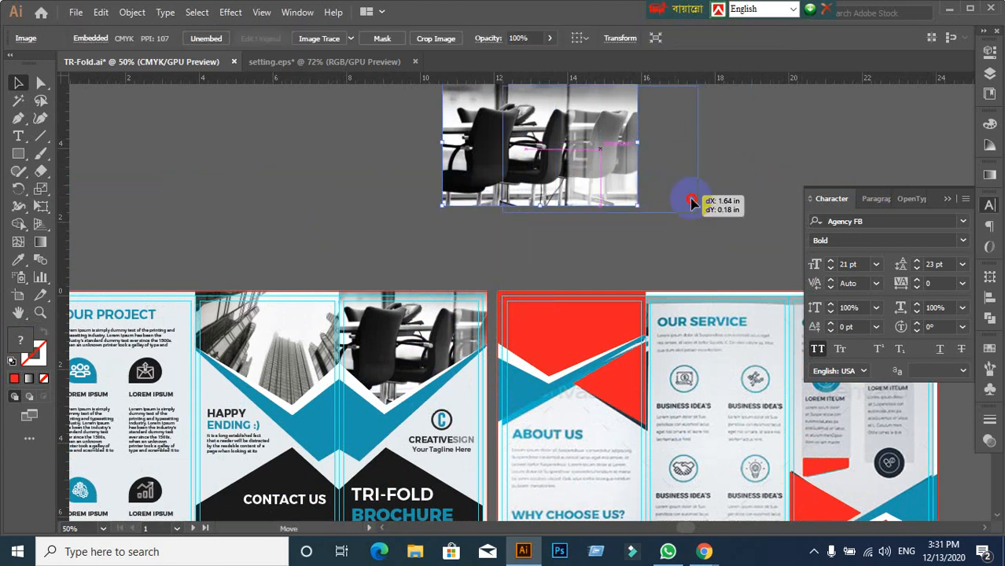
{"action": "left_click_drag", "start_coordinate": [608, 191], "coordinate": [291, 197]}
{"action": "left_click_drag", "start_coordinate": [467, 233], "coordinate": [616, 106]}
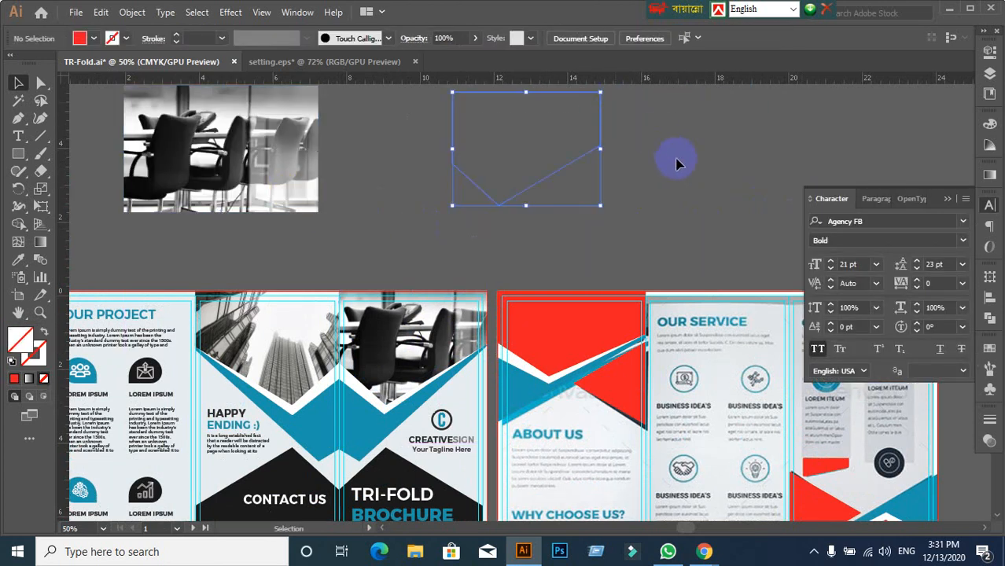
{"action": "key", "text": "Delete"}
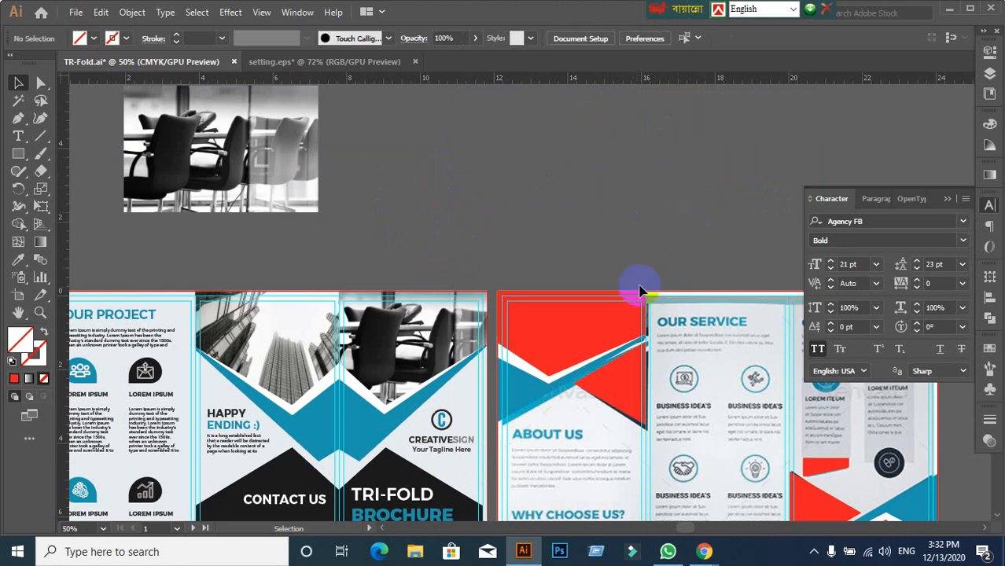
- Clip the chair photo inside the About Us panel's red header shape
{"action": "left_click_drag", "start_coordinate": [260, 155], "coordinate": [602, 330]}
{"action": "left_click", "coordinate": [578, 328]}
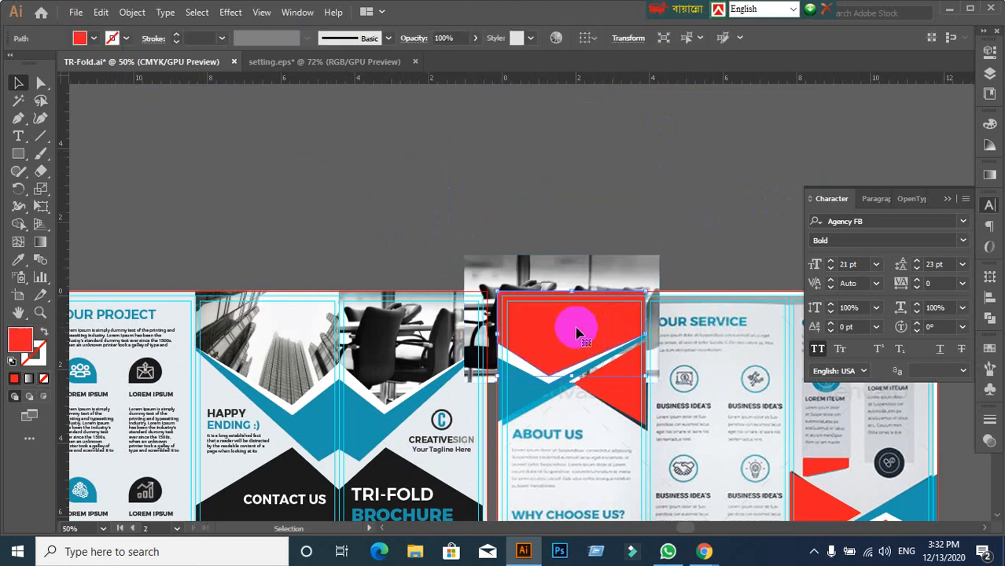
{"action": "left_click", "coordinate": [563, 283], "text": "shift"}
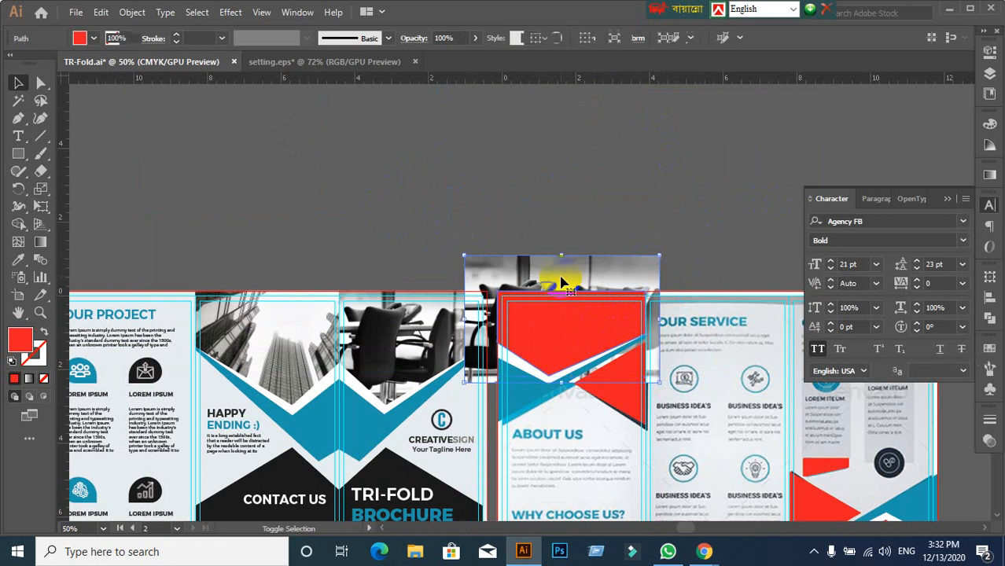
{"action": "right_click", "coordinate": [561, 279]}
{"action": "left_click", "coordinate": [610, 404]}
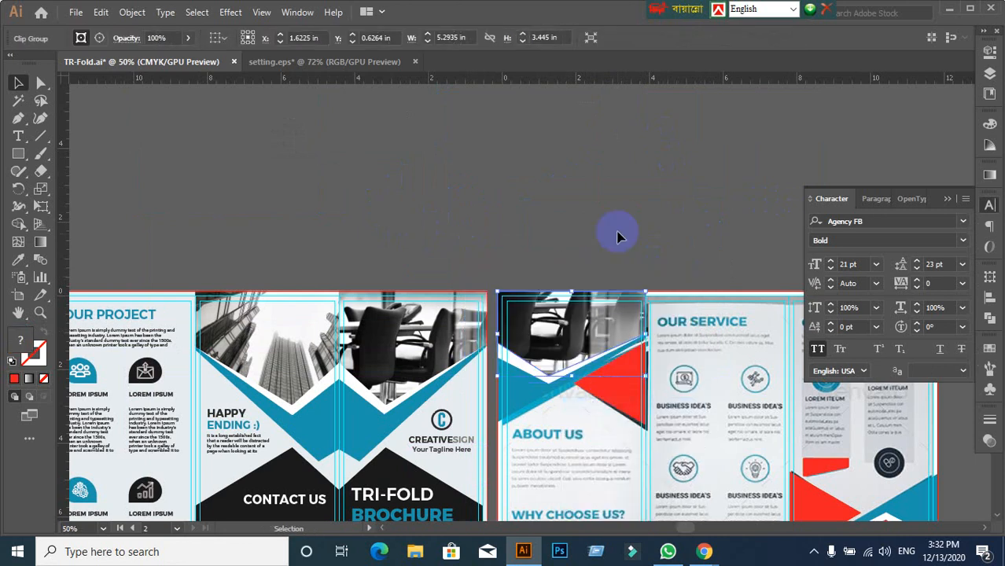
{"action": "left_click", "coordinate": [672, 408]}
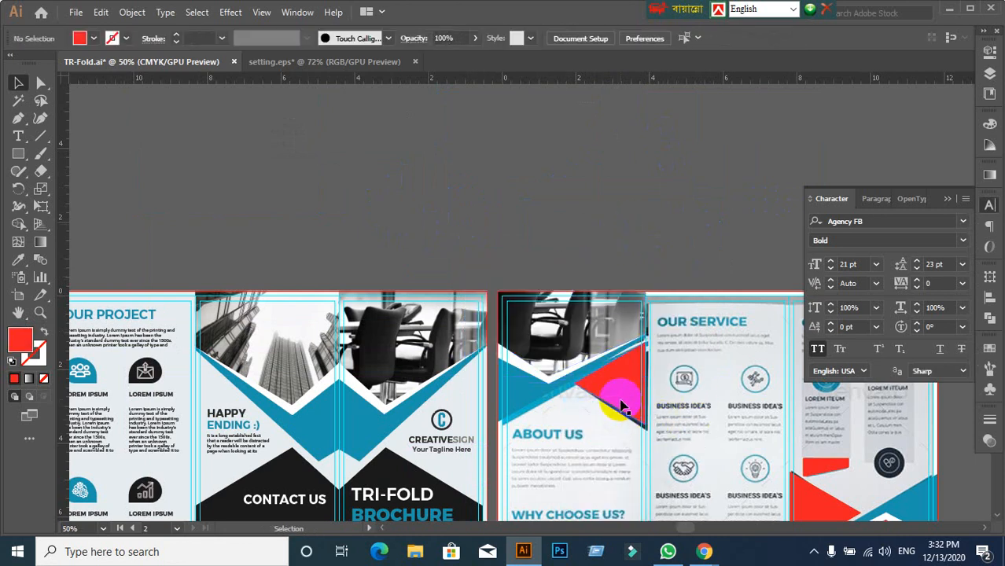
- Recolour the red triangle beside the About Us header black with the Eyedropper
{"action": "left_click", "coordinate": [621, 391]}
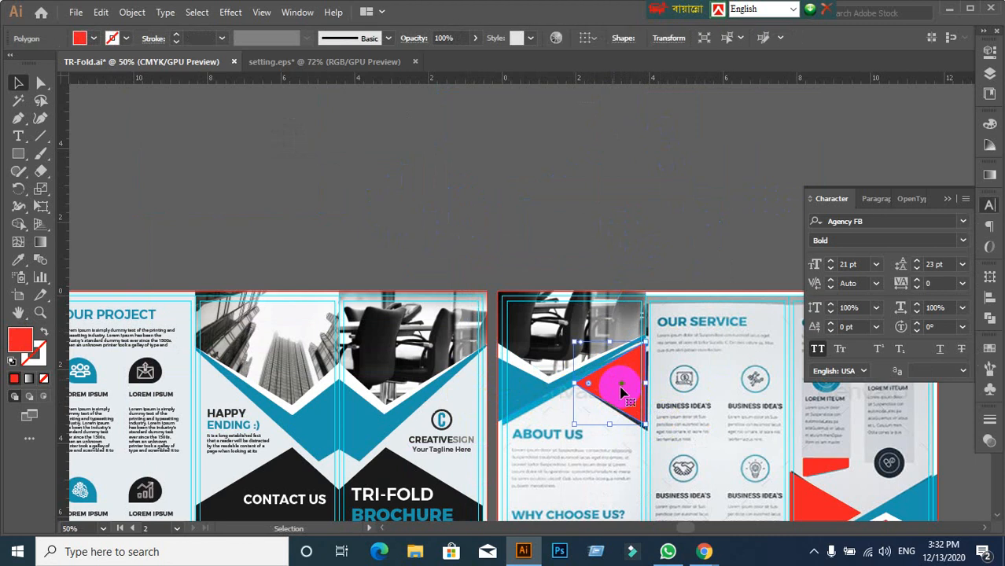
{"action": "left_click", "coordinate": [18, 260]}
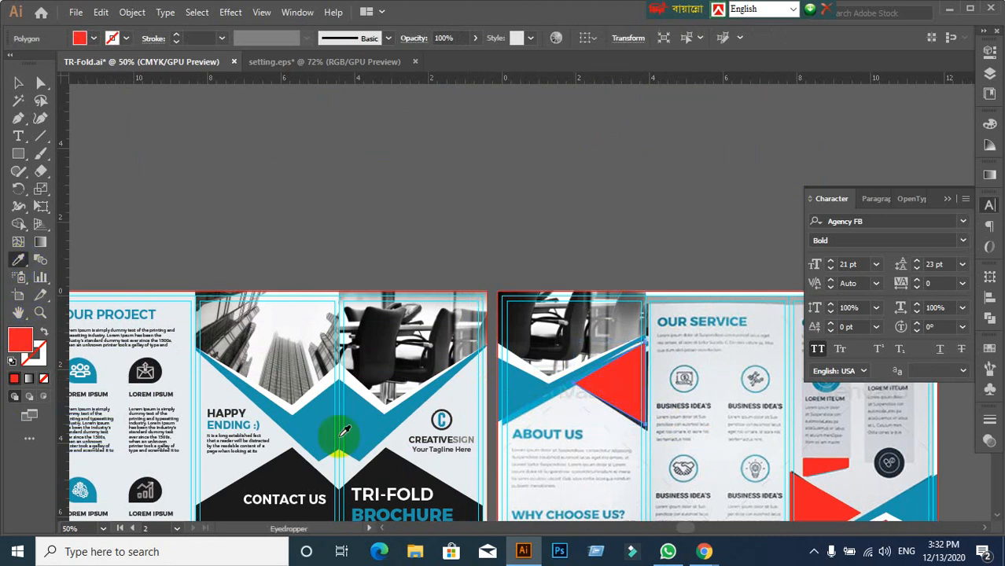
{"action": "left_click", "coordinate": [414, 471]}
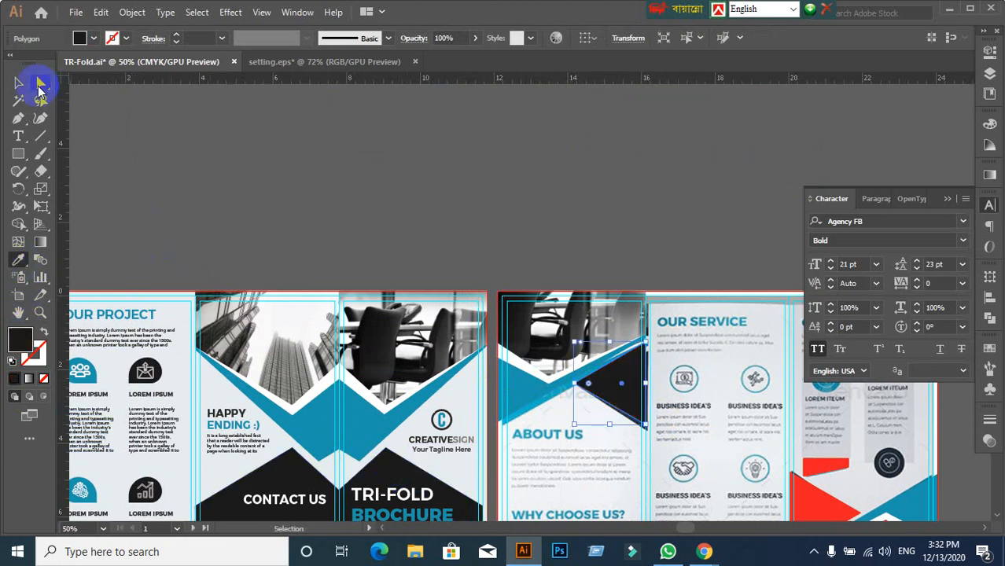
{"action": "left_click", "coordinate": [18, 83]}
{"action": "left_click", "coordinate": [434, 215]}
{"action": "scroll", "coordinate": [445, 228], "scroll_direction": "down", "scroll_amount": 1}
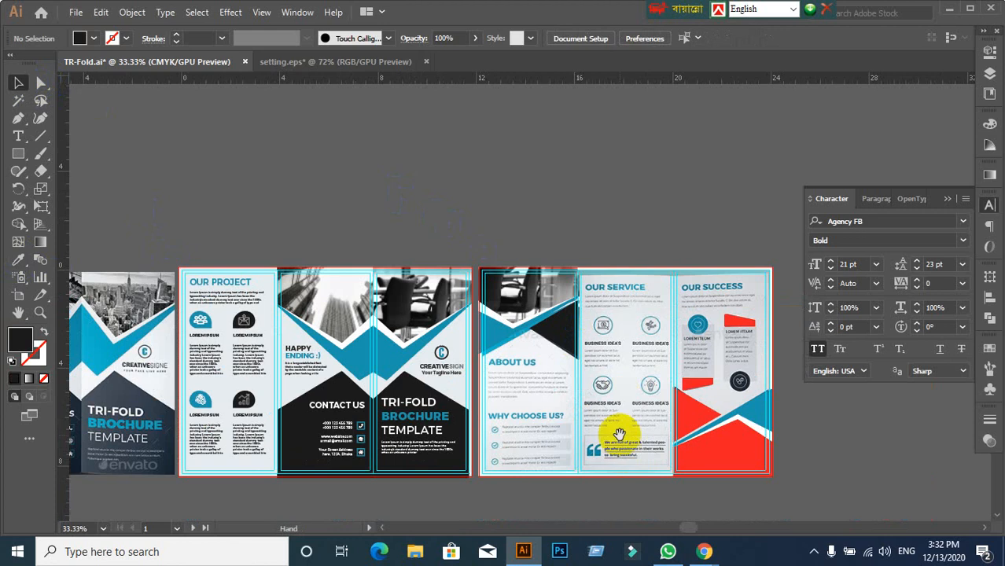
- Move the small red shape to the Our Success panel's right edge and colour it blue
{"action": "scroll", "coordinate": [622, 424], "scroll_direction": "down", "scroll_amount": 2}
{"action": "left_click", "coordinate": [665, 334]}
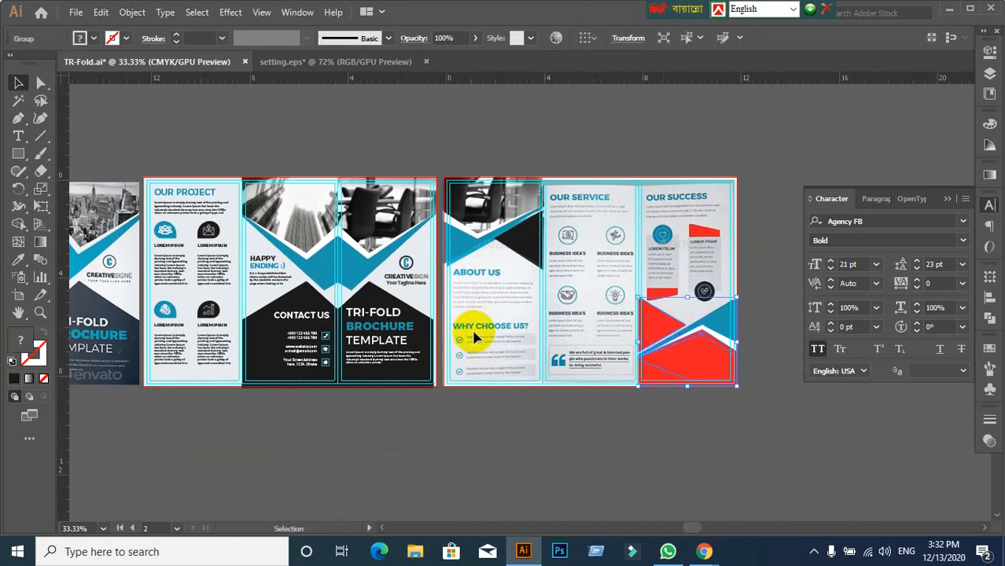
{"action": "left_click", "coordinate": [624, 393]}
{"action": "left_click_drag", "start_coordinate": [663, 297], "coordinate": [741, 336]}
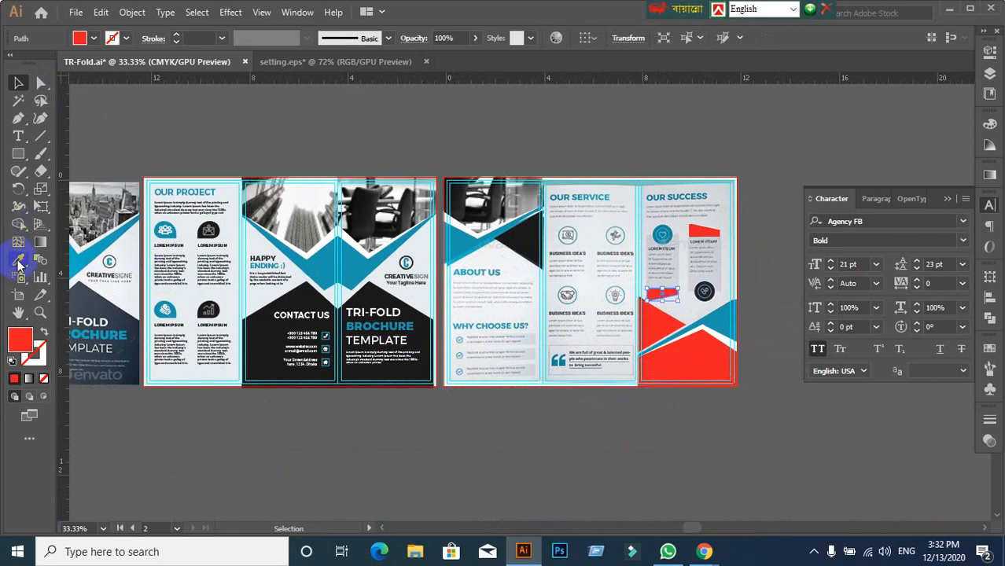
{"action": "left_click", "coordinate": [461, 294]}
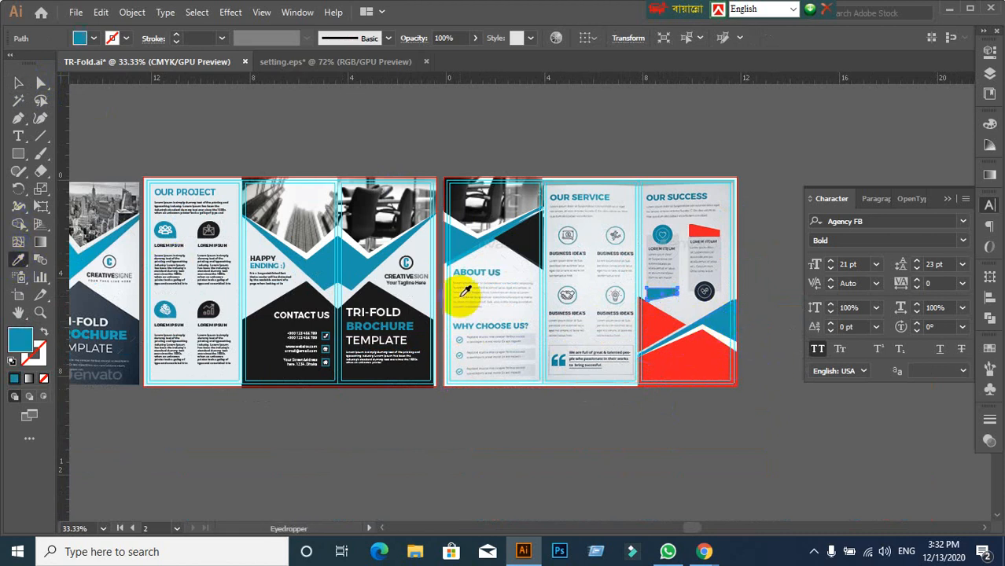
{"action": "left_click", "coordinate": [19, 84]}
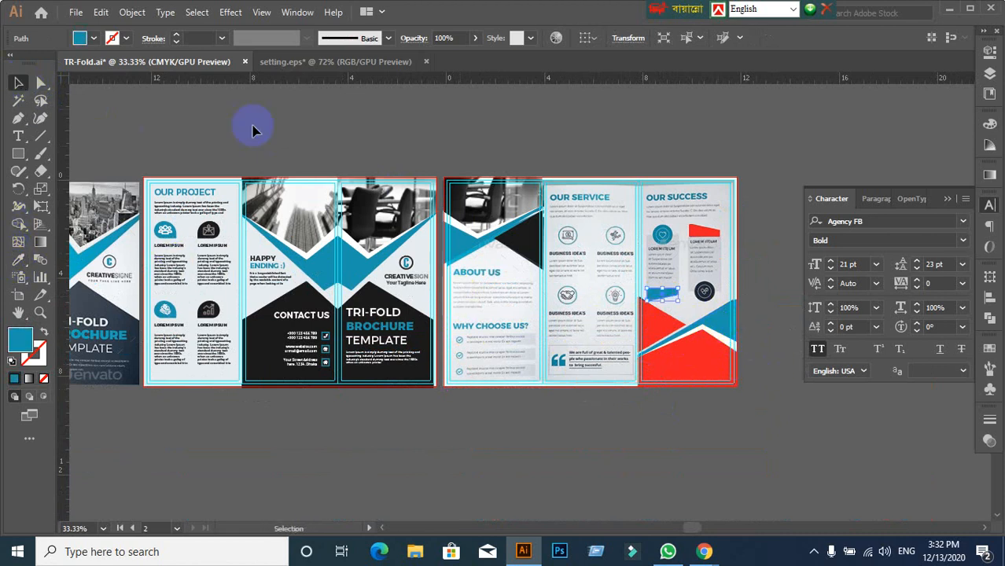
{"action": "left_click", "coordinate": [740, 261]}
- Fill the Our Success top tab black by sampling the Contact Us panel
{"action": "left_click_drag", "start_coordinate": [712, 236], "coordinate": [728, 289]}
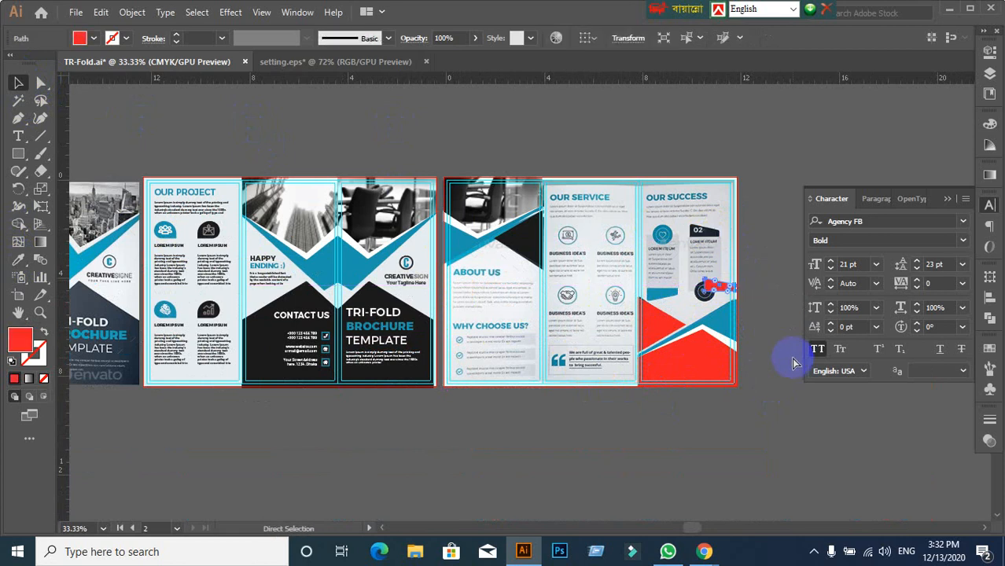
{"action": "key", "text": "ctrl+z"}
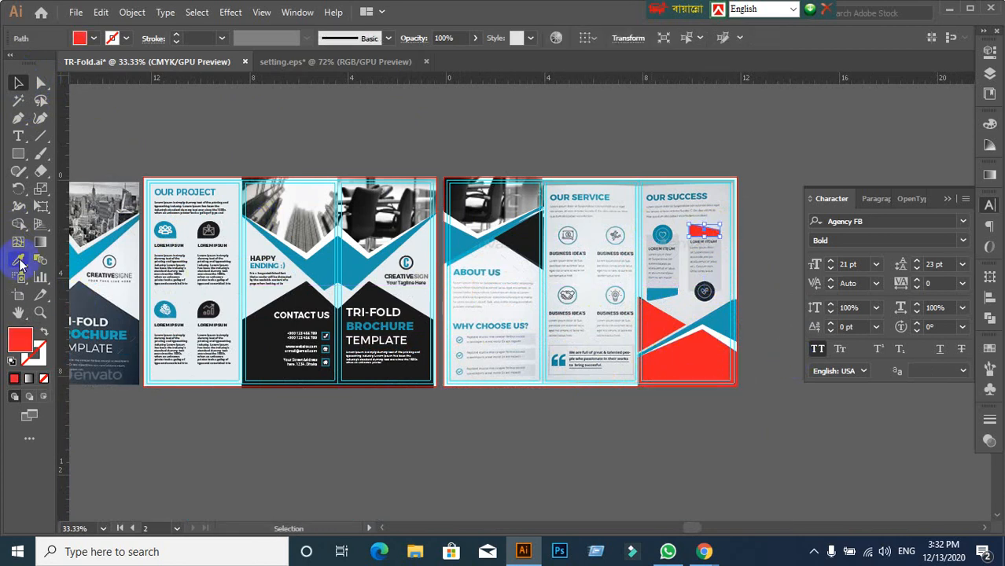
{"action": "left_click", "coordinate": [19, 259]}
{"action": "left_click", "coordinate": [271, 324]}
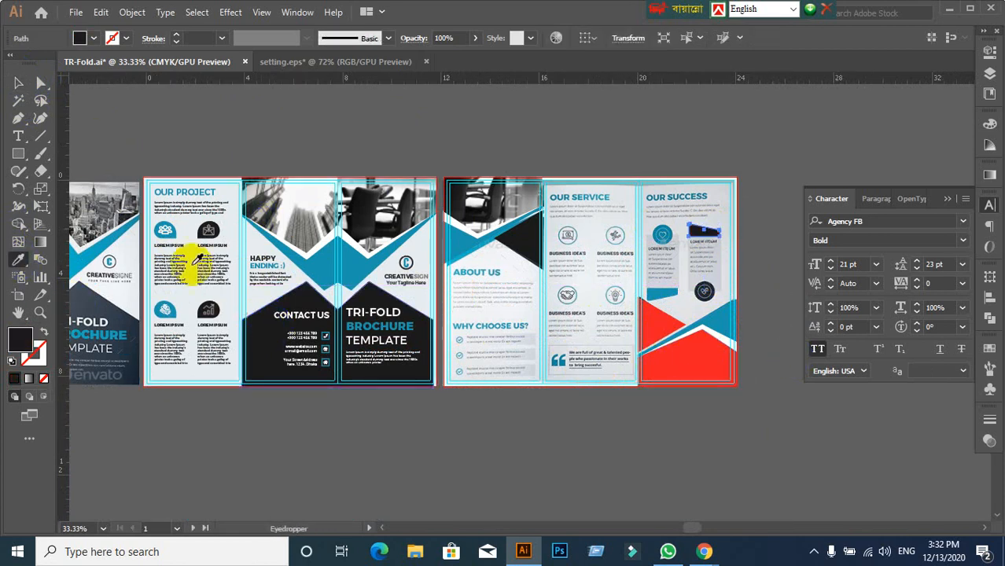
{"action": "left_click", "coordinate": [16, 86]}
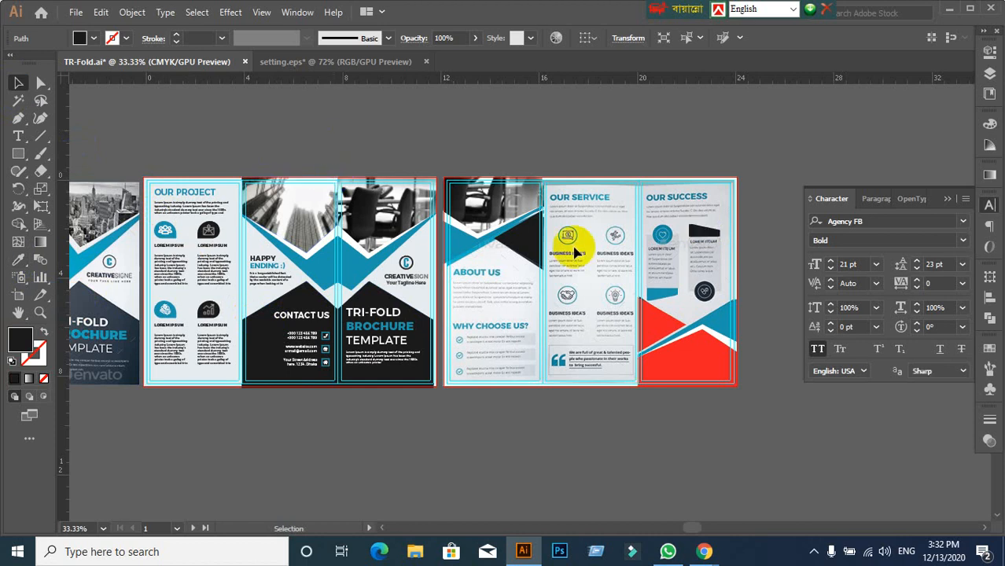
{"action": "left_click", "coordinate": [806, 388]}
{"action": "scroll", "coordinate": [774, 383], "scroll_direction": "up", "scroll_amount": 2}
{"action": "scroll", "coordinate": [774, 383], "scroll_direction": "down", "scroll_amount": 3}
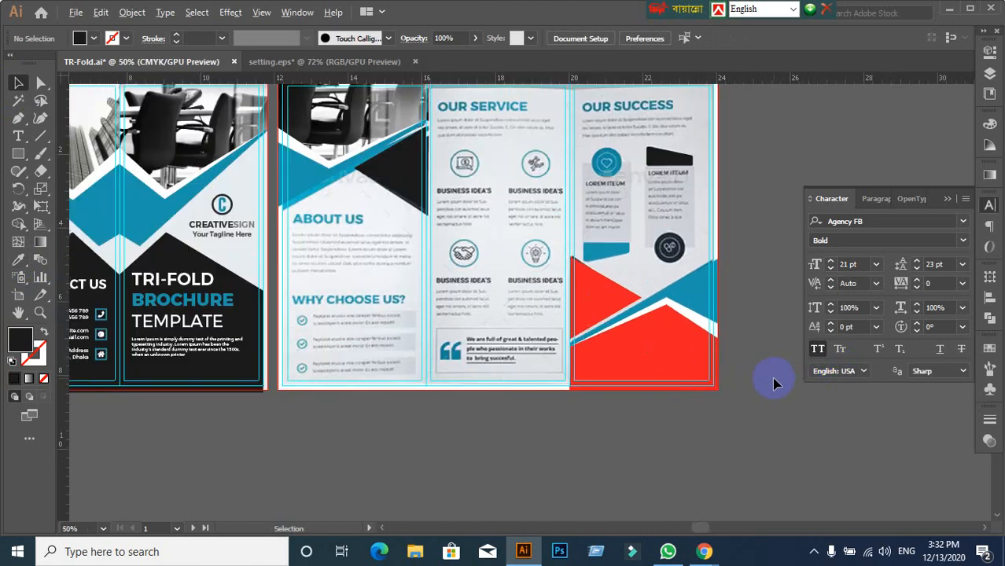
{"action": "scroll", "coordinate": [775, 383], "scroll_direction": "up", "scroll_amount": 1}
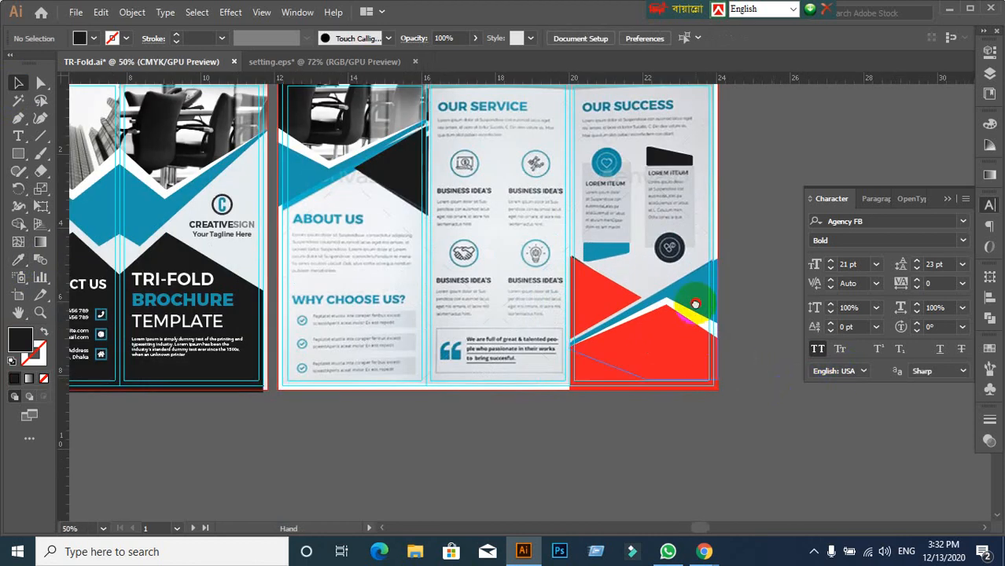
{"action": "left_click_drag", "start_coordinate": [695, 302], "coordinate": [632, 356]}
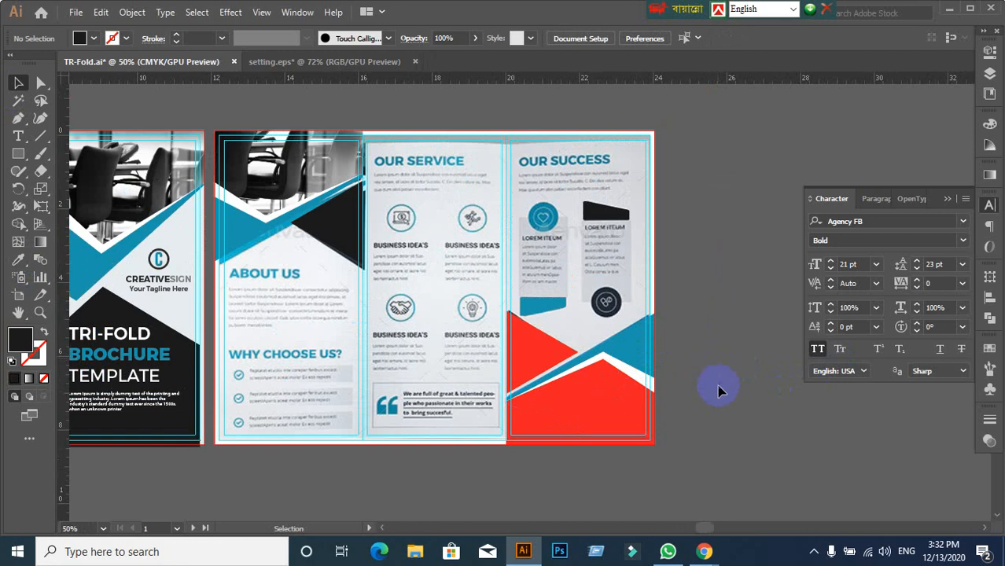
{"action": "left_click", "coordinate": [704, 551]}
{"action": "left_click", "coordinate": [646, 494]}
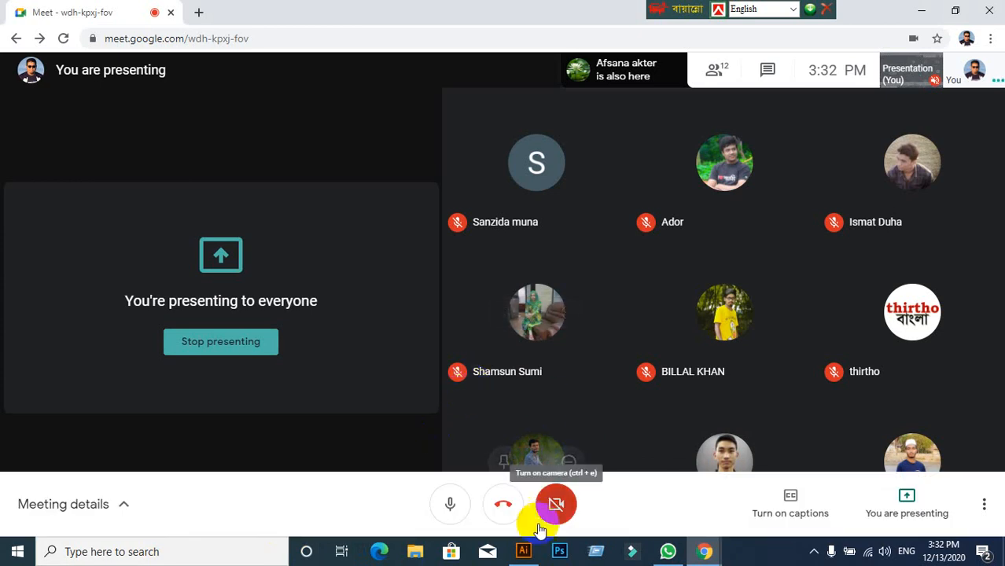
{"action": "left_click", "coordinate": [523, 551]}
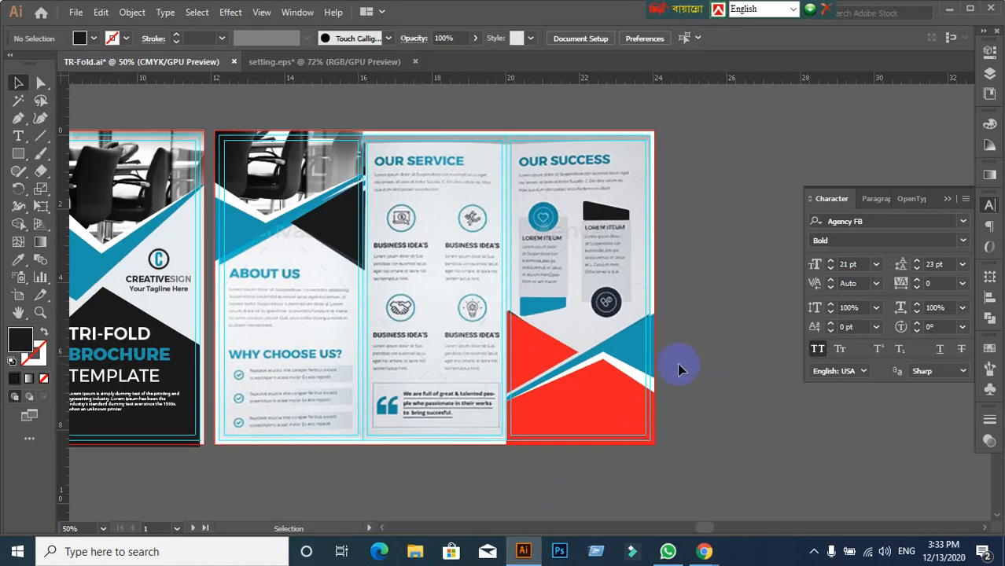
{"action": "left_click", "coordinate": [605, 298]}
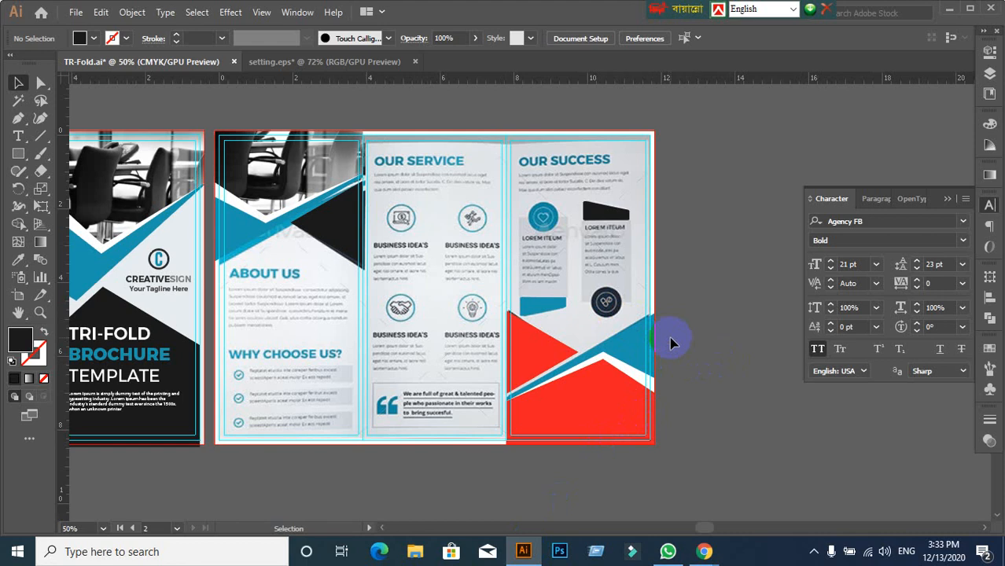
{"action": "scroll", "coordinate": [670, 342], "scroll_direction": "down", "scroll_amount": 1}
{"action": "left_click_drag", "start_coordinate": [571, 348], "coordinate": [602, 313]}
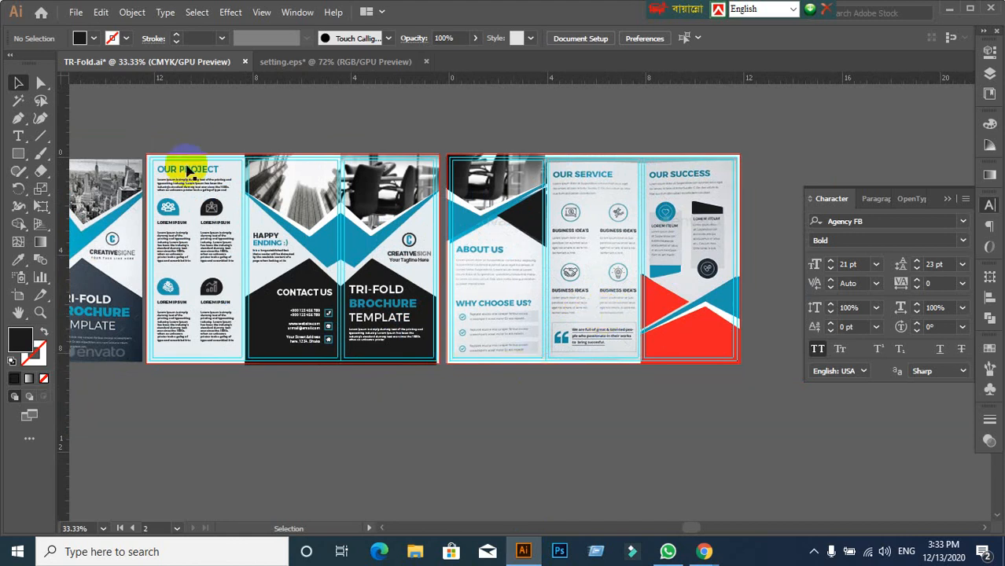
{"action": "left_click", "coordinate": [179, 168]}
{"action": "scroll", "coordinate": [243, 216], "scroll_direction": "up", "scroll_amount": 2}
{"action": "scroll", "coordinate": [528, 287], "scroll_direction": "down", "scroll_amount": 1}
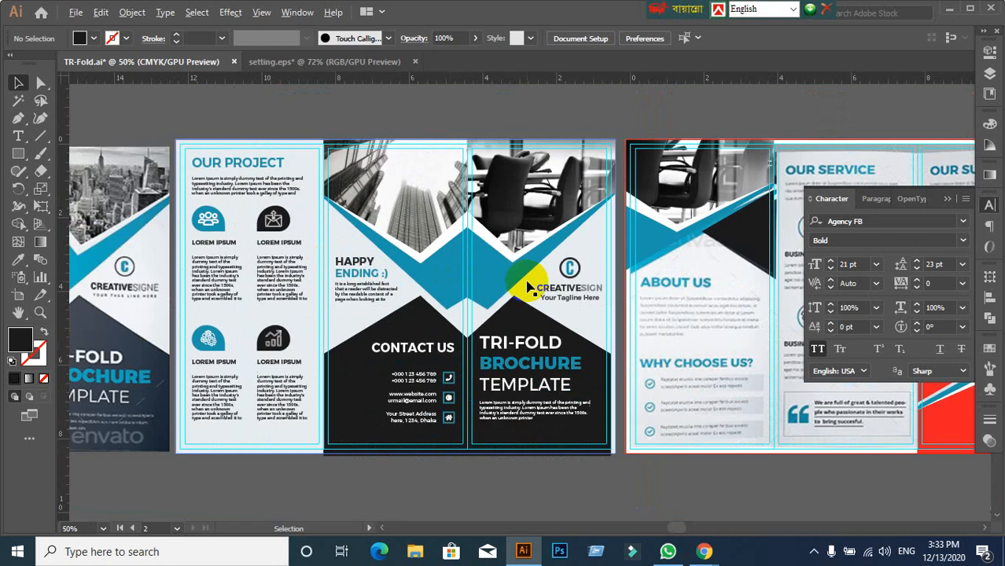
{"action": "left_click_drag", "start_coordinate": [370, 285], "coordinate": [178, 184]}
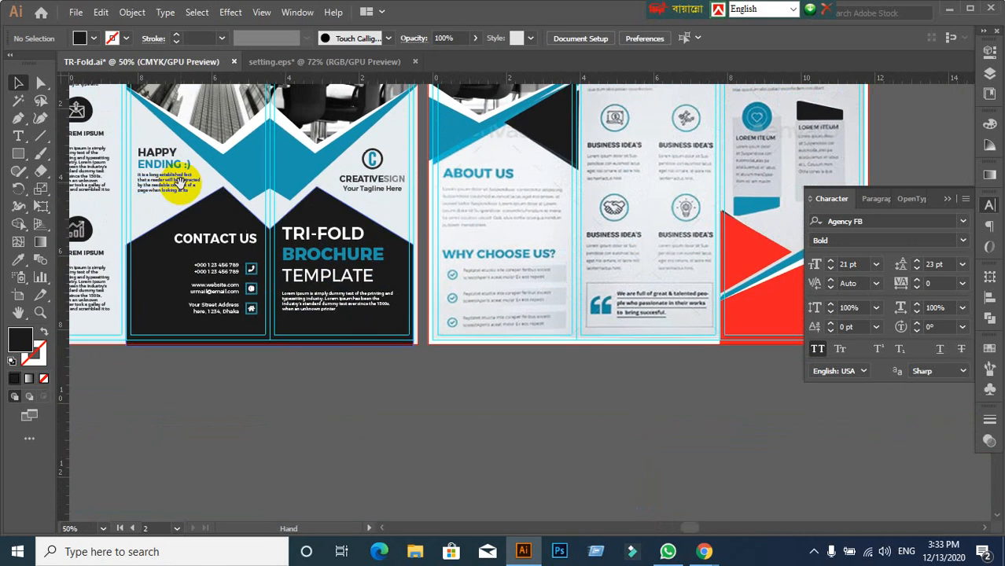
{"action": "scroll", "coordinate": [635, 320], "scroll_direction": "up", "scroll_amount": 3}
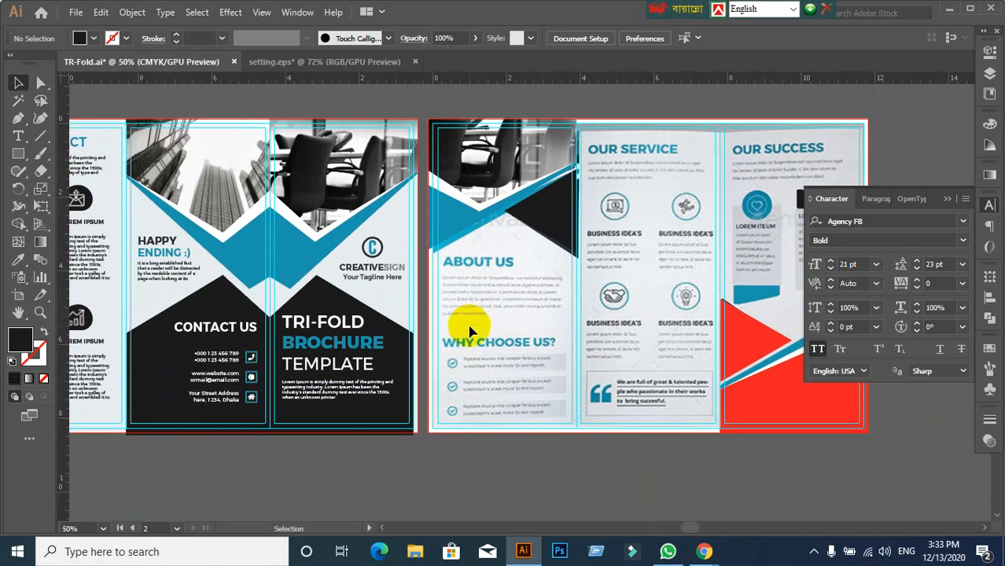
{"action": "scroll", "coordinate": [466, 328], "scroll_direction": "left", "scroll_amount": 1}
{"action": "left_click_drag", "start_coordinate": [461, 330], "coordinate": [623, 404]}
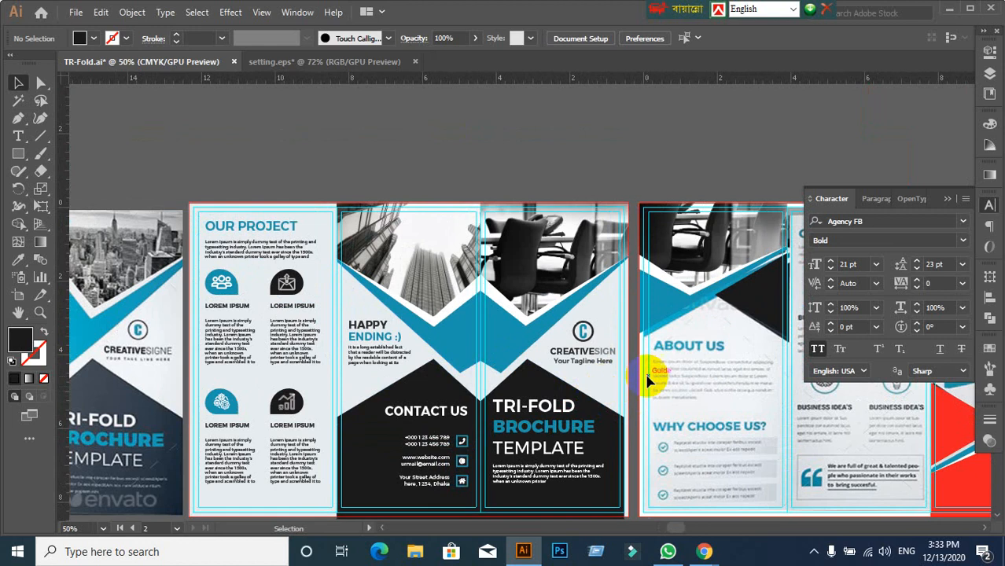
{"action": "left_click_drag", "start_coordinate": [600, 359], "coordinate": [650, 366]}
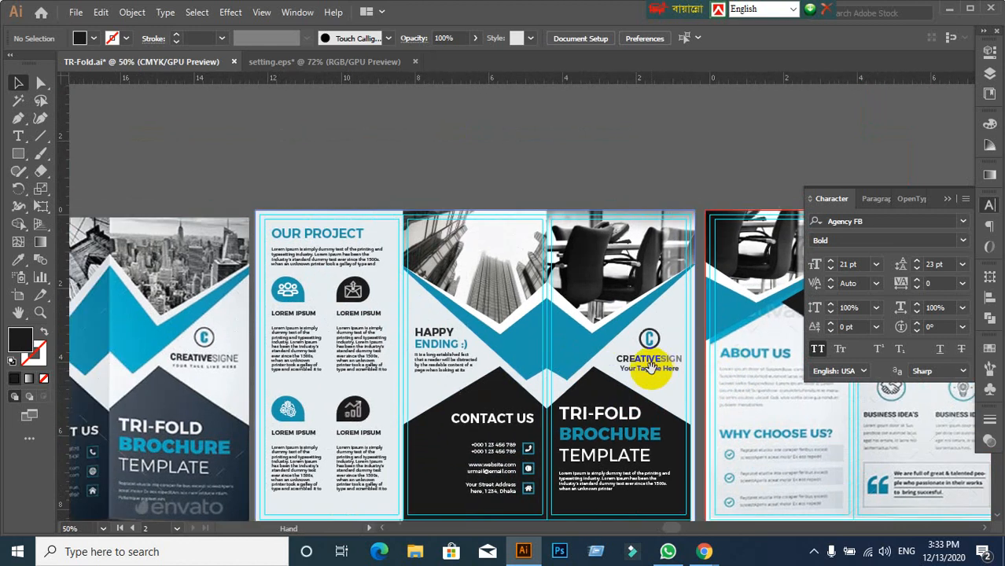
{"action": "left_click", "coordinate": [565, 367]}
{"action": "left_click_drag", "start_coordinate": [564, 367], "coordinate": [508, 411]}
{"action": "key", "text": "ctrl+z"}
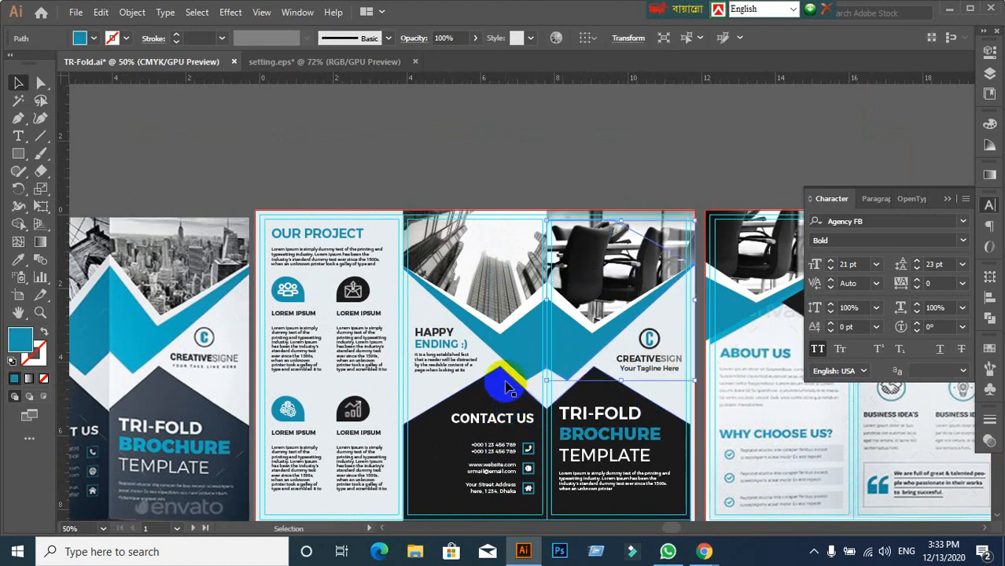
{"action": "left_click_drag", "start_coordinate": [585, 377], "coordinate": [678, 144]}
{"action": "key", "text": "ctrl+z"}
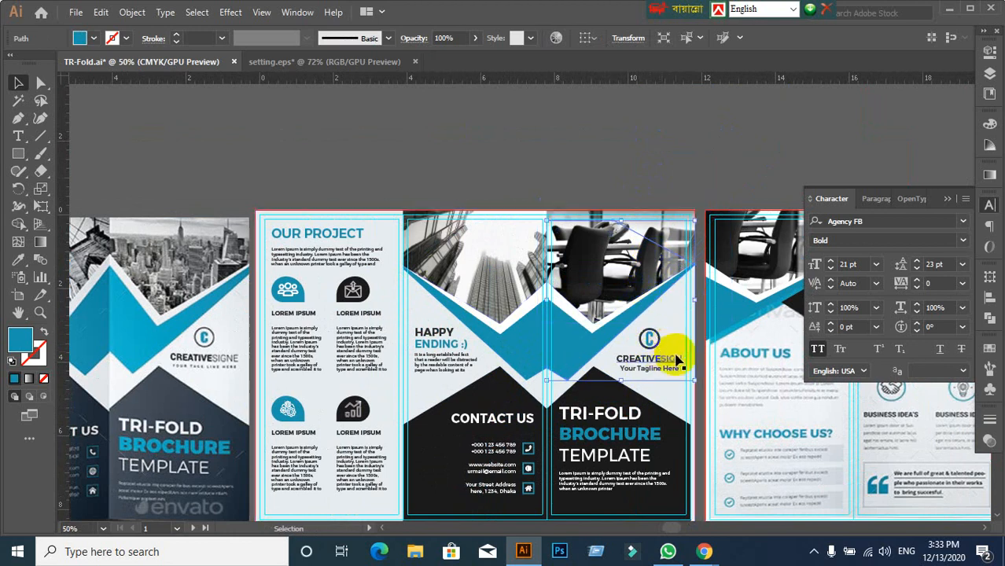
{"action": "left_click_drag", "start_coordinate": [674, 340], "coordinate": [587, 360]}
{"action": "left_click", "coordinate": [546, 192]}
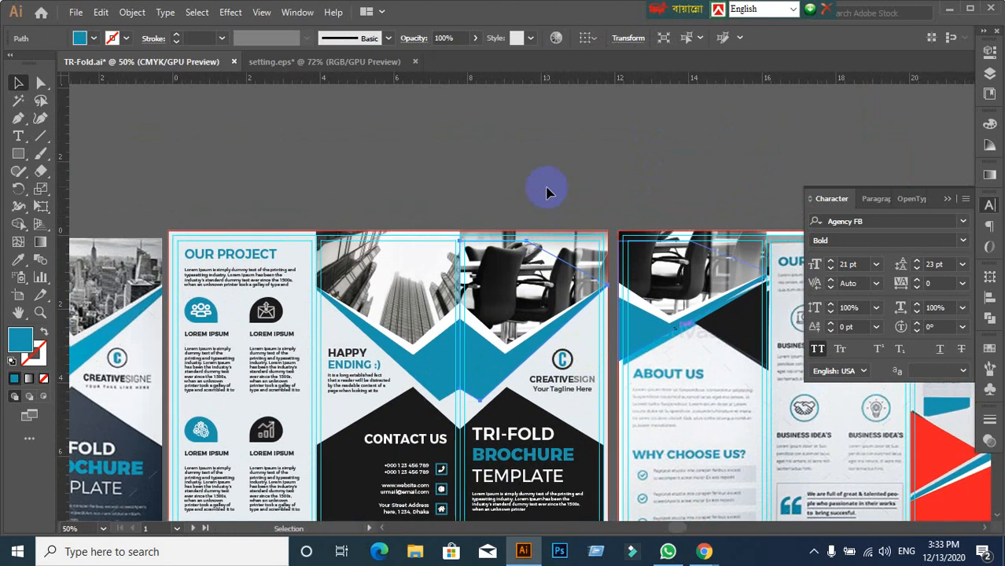
{"action": "left_click", "coordinate": [500, 386]}
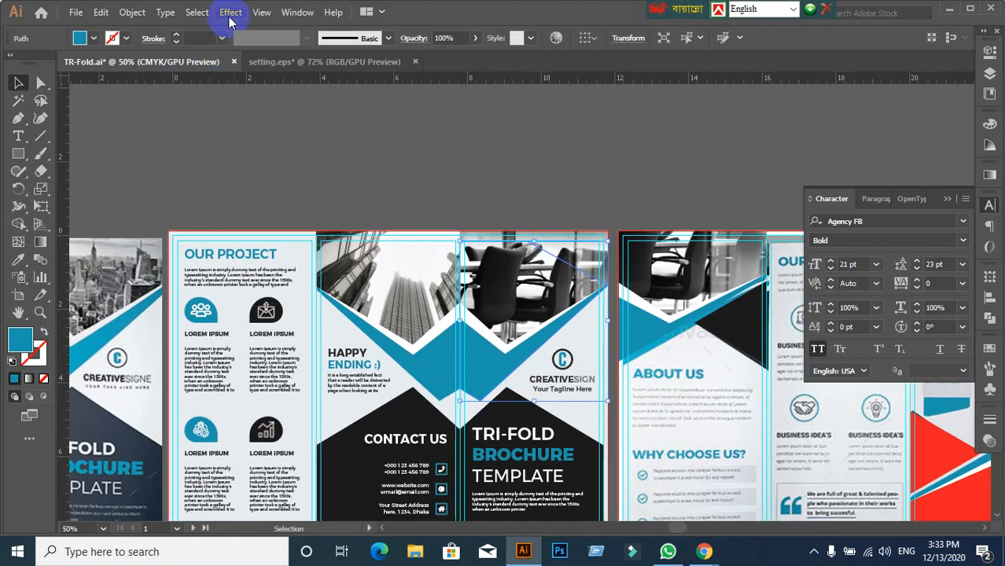
{"action": "left_click", "coordinate": [230, 12]}
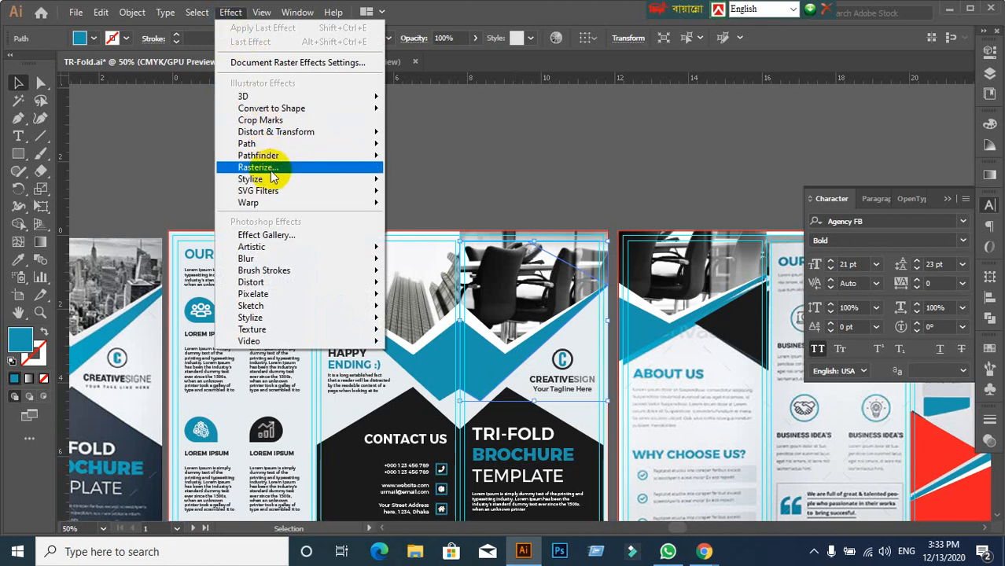
{"action": "mouse_move", "coordinate": [273, 181]}
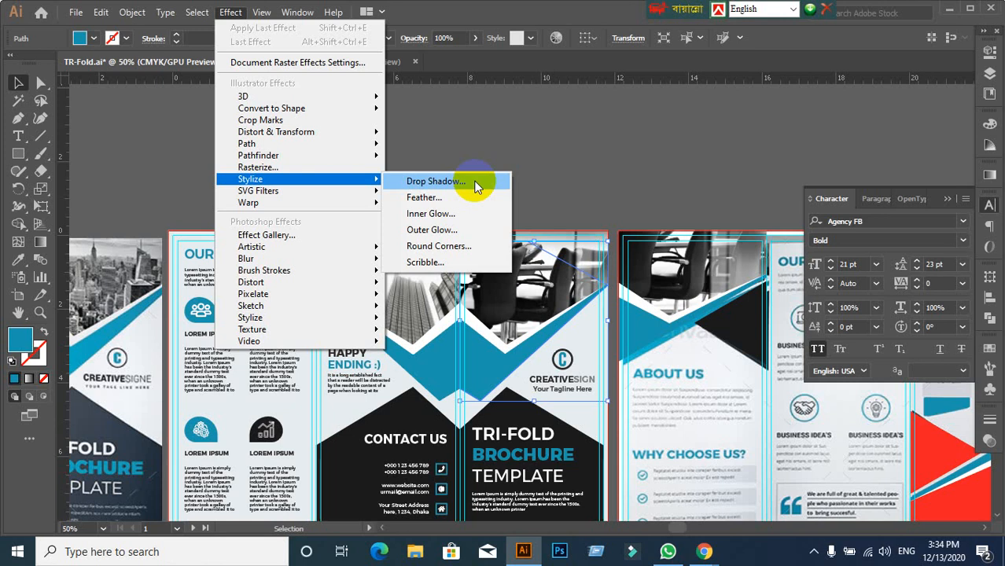
{"action": "left_click", "coordinate": [599, 144]}
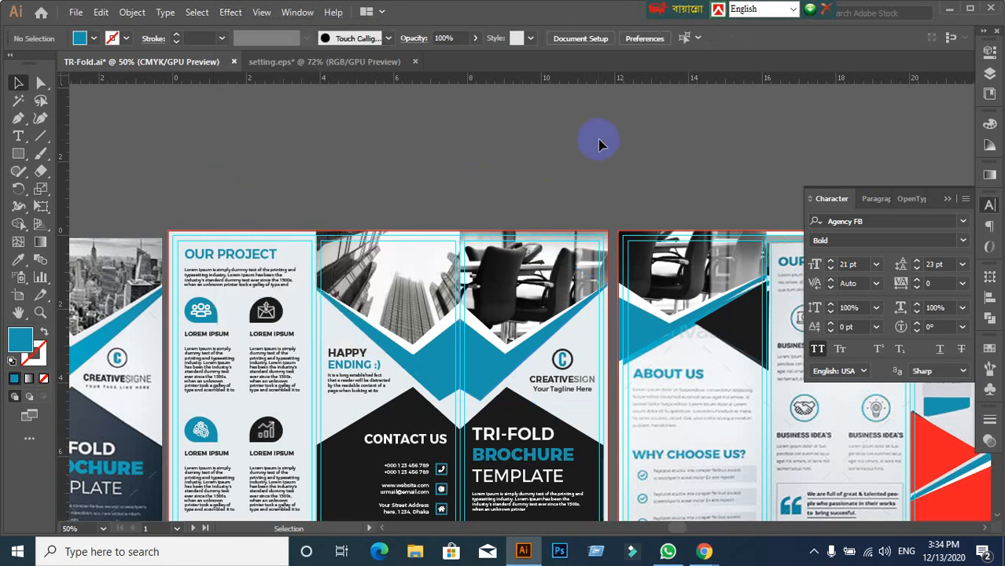
- Minimize the Illustrator window to bring the Google Meet call into view
{"action": "left_click", "coordinate": [947, 11]}
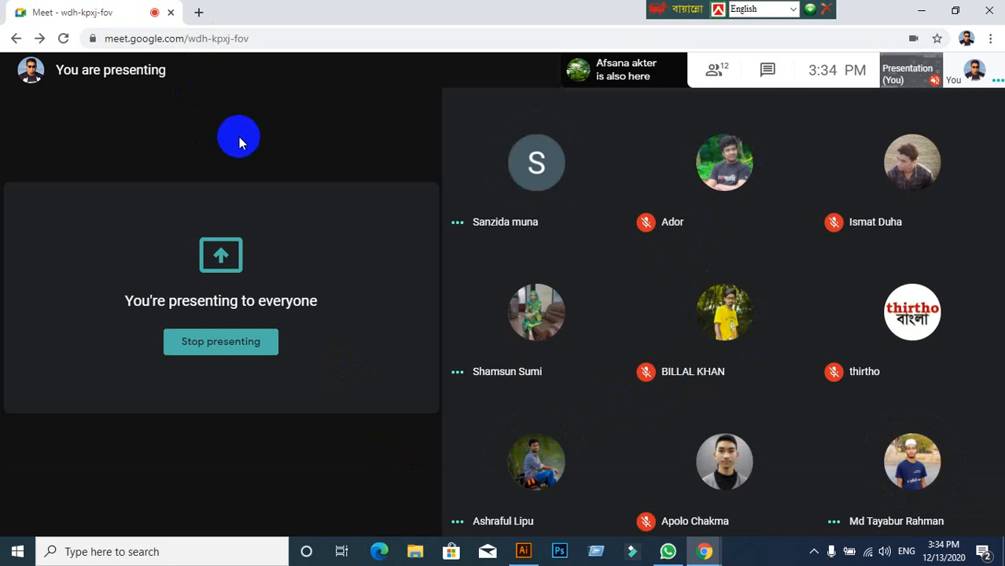
- Close the Meet tab, cycle the Wi-Fi off and on twice, and relaunch Chrome
{"action": "left_click", "coordinate": [172, 14]}
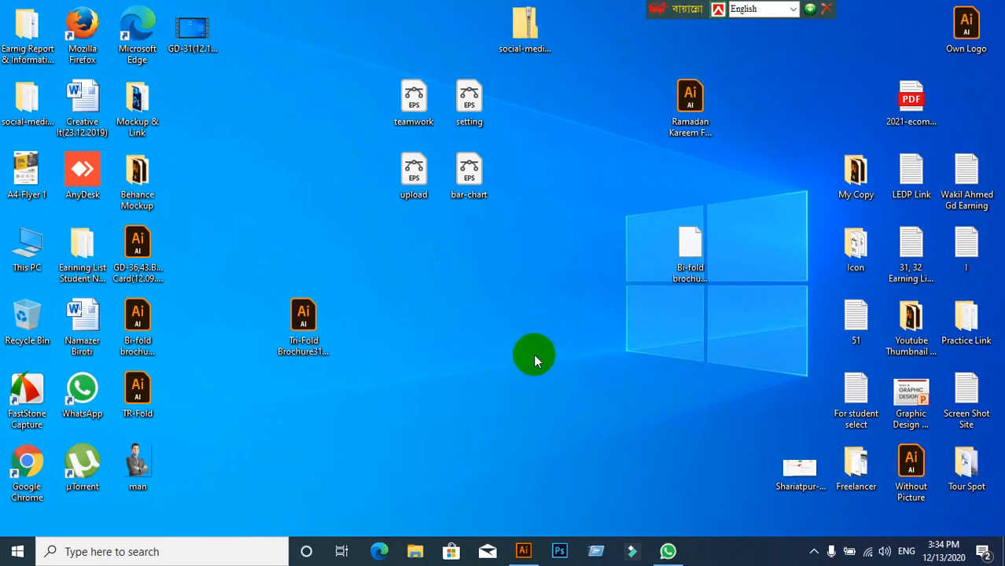
{"action": "left_click", "coordinate": [870, 553]}
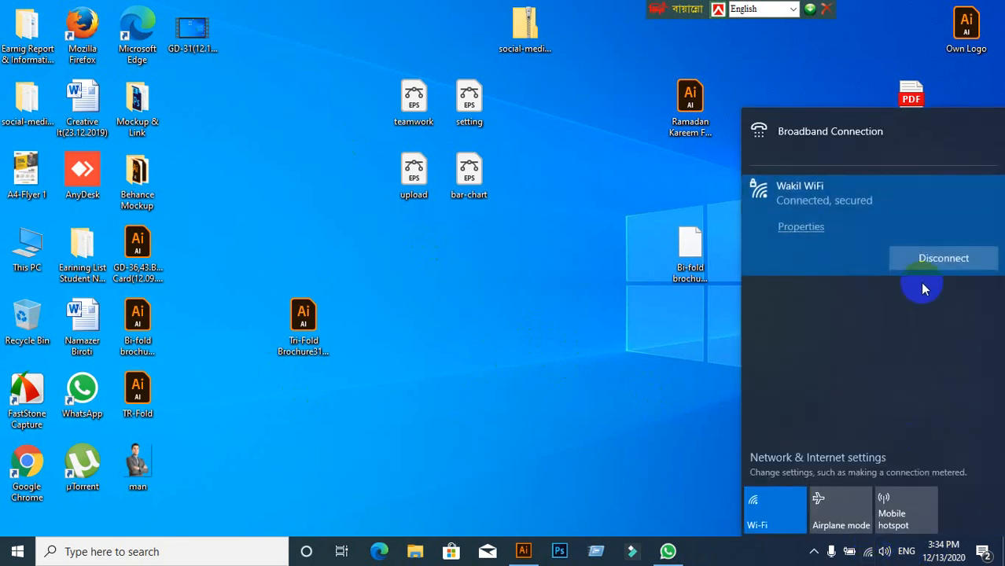
{"action": "left_click", "coordinate": [927, 260]}
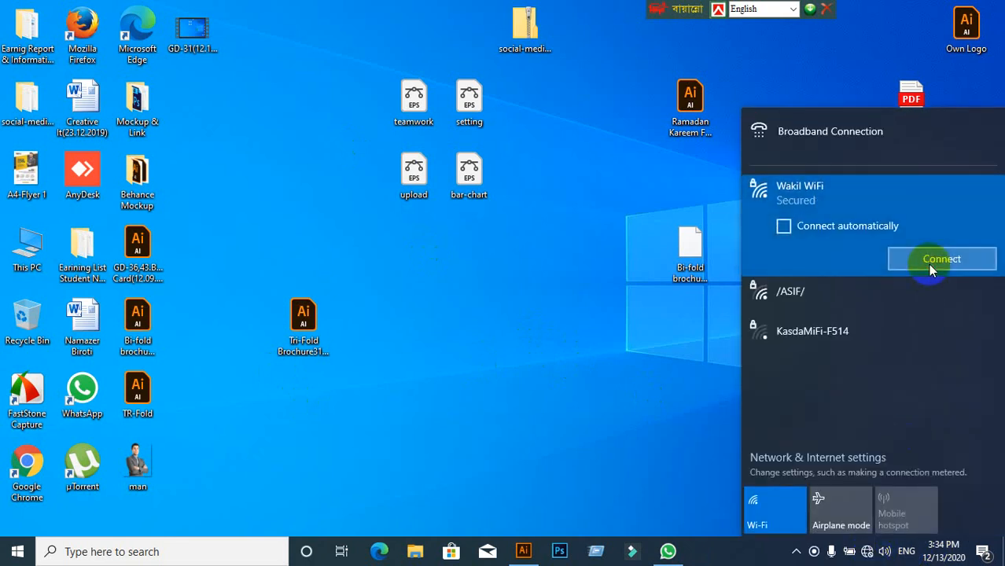
{"action": "left_click", "coordinate": [928, 263]}
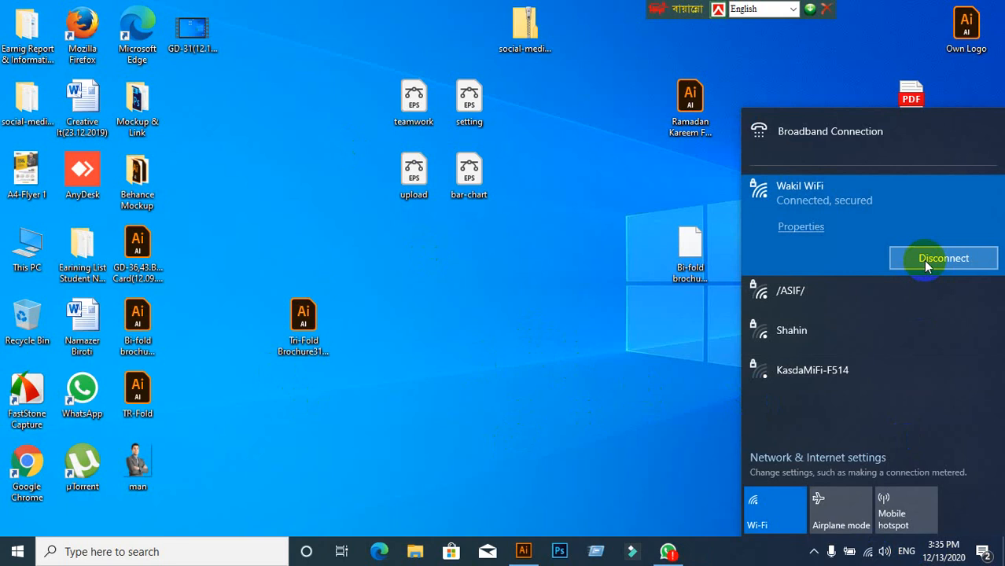
{"action": "left_click", "coordinate": [923, 261]}
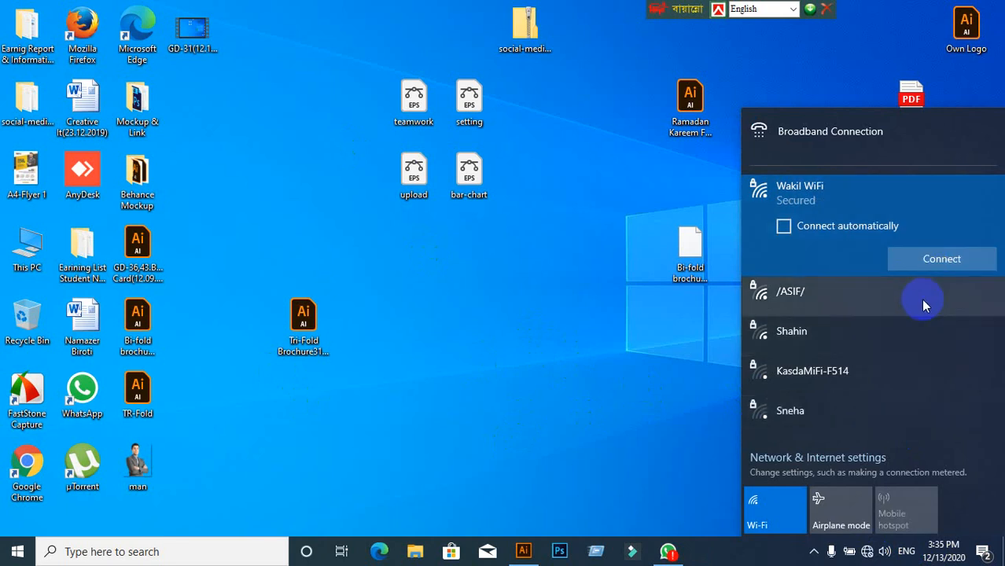
{"action": "left_click", "coordinate": [918, 258]}
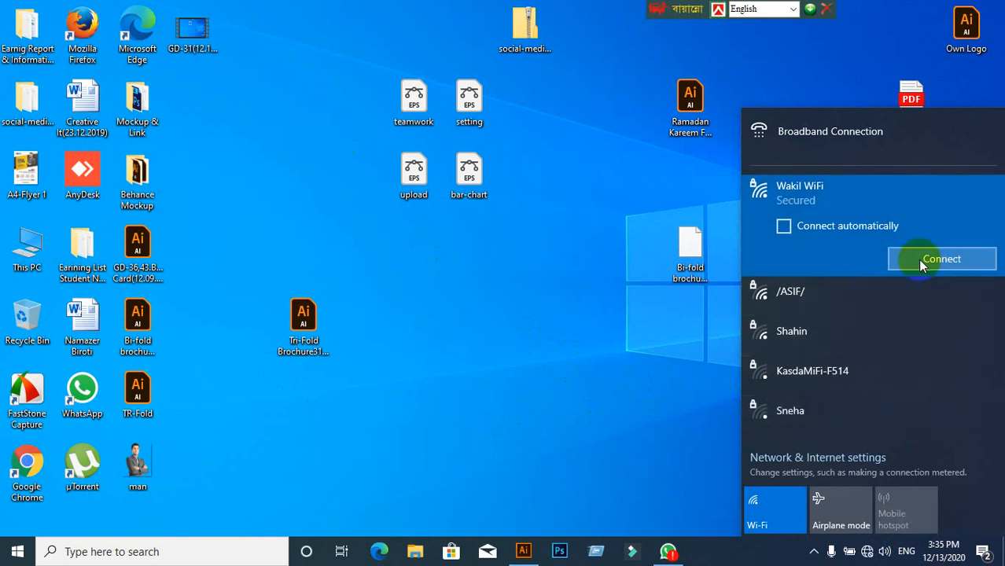
{"action": "left_click", "coordinate": [536, 327]}
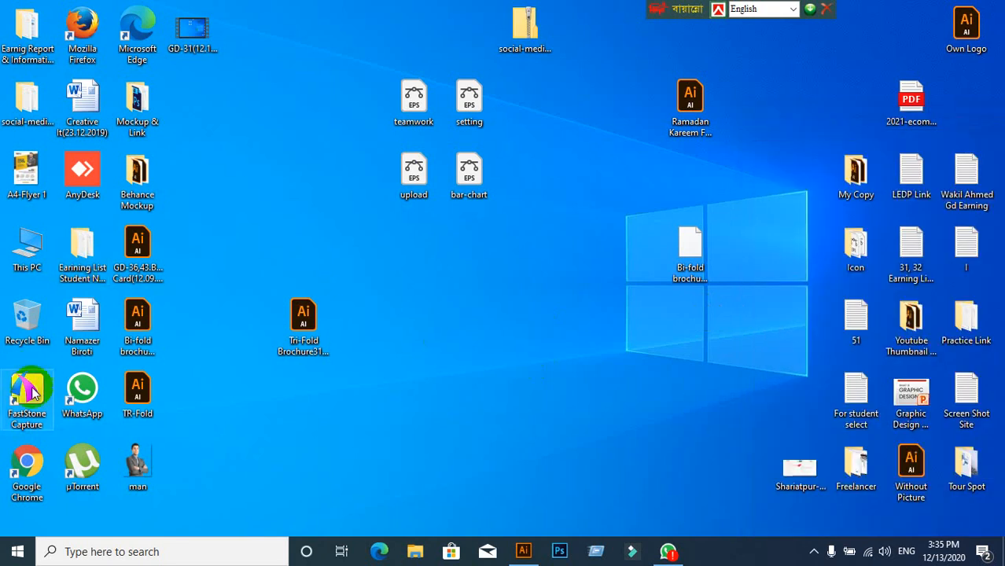
{"action": "double_click", "coordinate": [27, 464]}
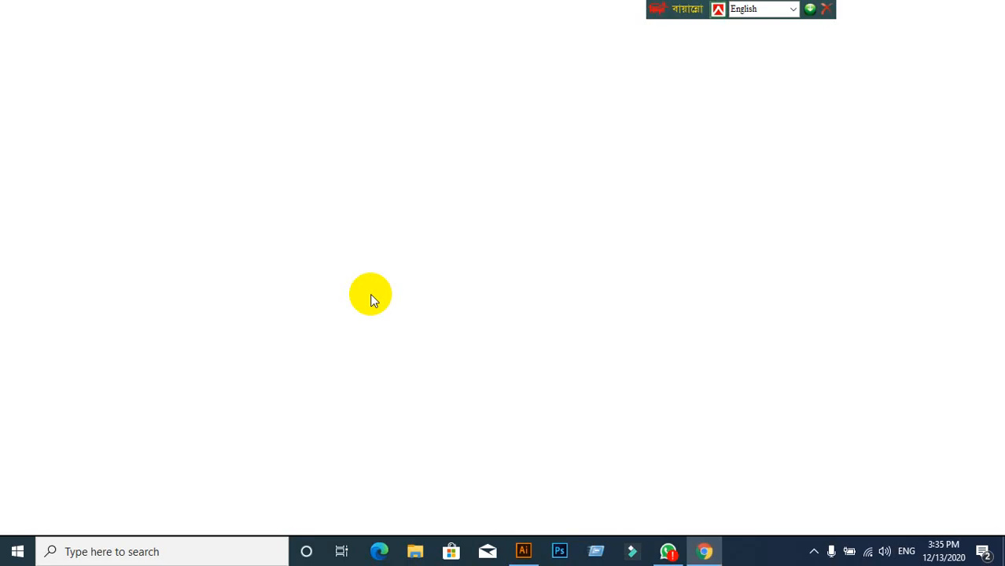
- Load the meeting link and join the call with microphone toggled and camera off
{"action": "type", "text": "meet.google.com/wdh-kpxj-fov"}
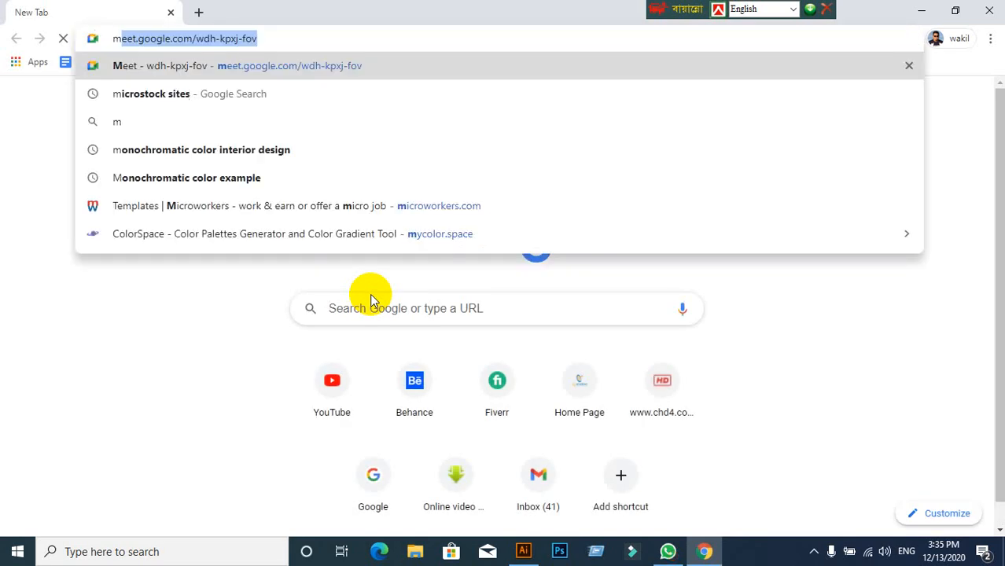
{"action": "key", "text": "Return"}
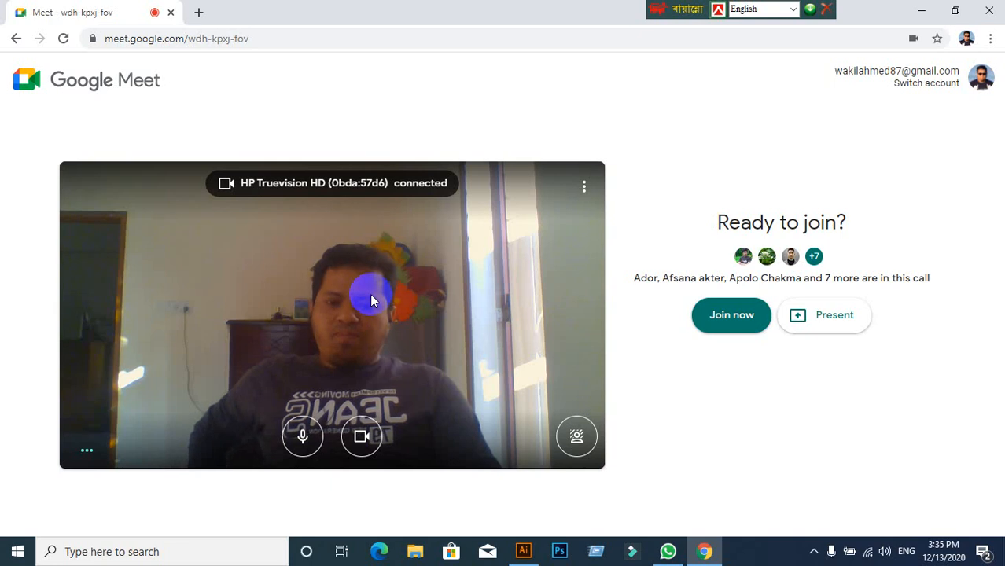
{"action": "left_click", "coordinate": [718, 320]}
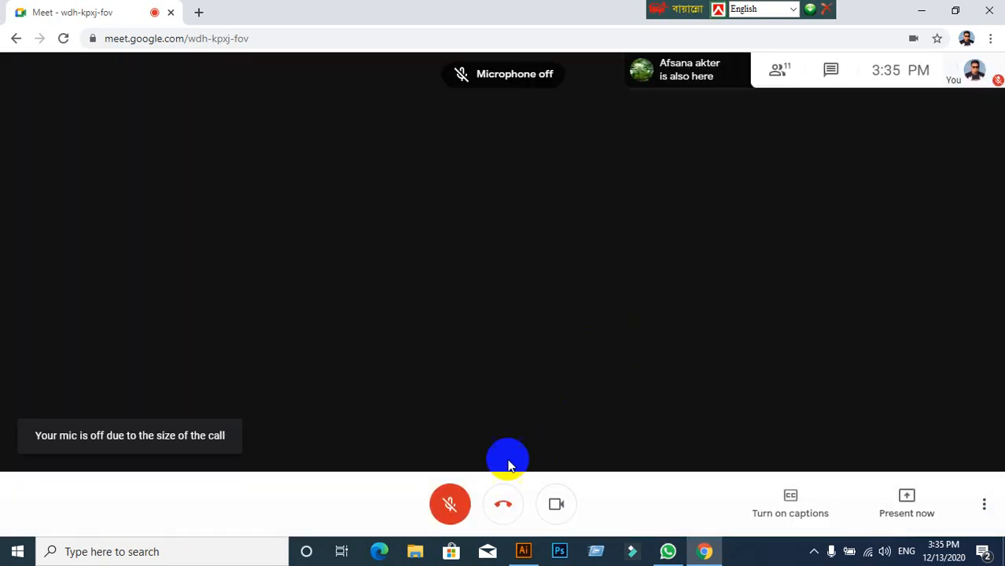
{"action": "left_click", "coordinate": [463, 511]}
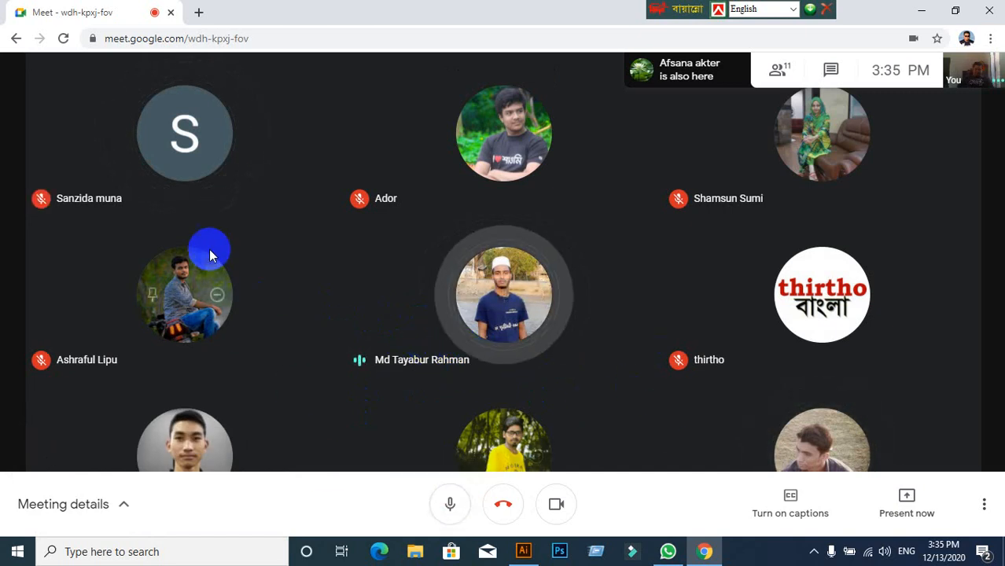
{"action": "left_click", "coordinate": [560, 507]}
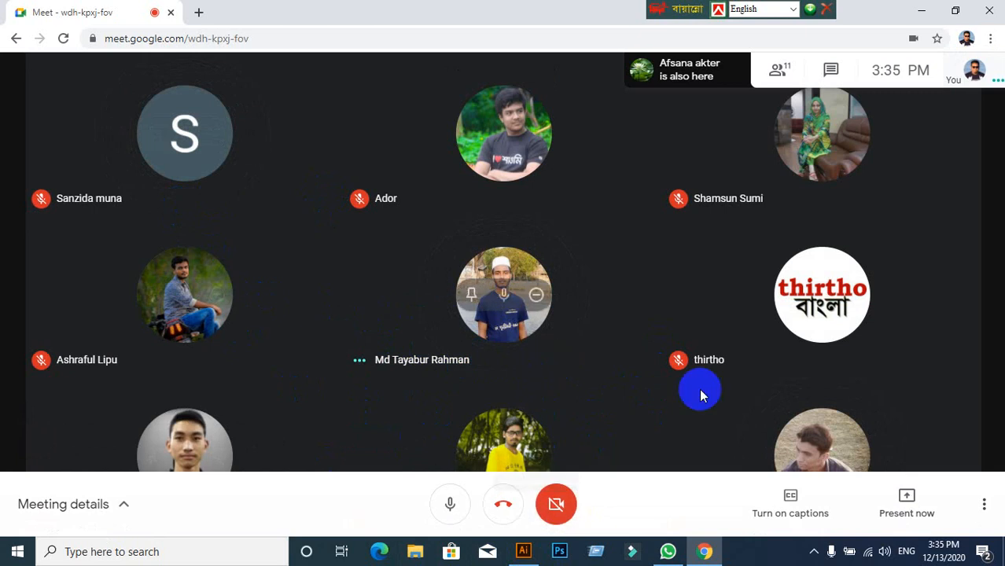
- Present the entire screen to the meeting and dismiss the sharing notice
{"action": "left_click", "coordinate": [906, 503]}
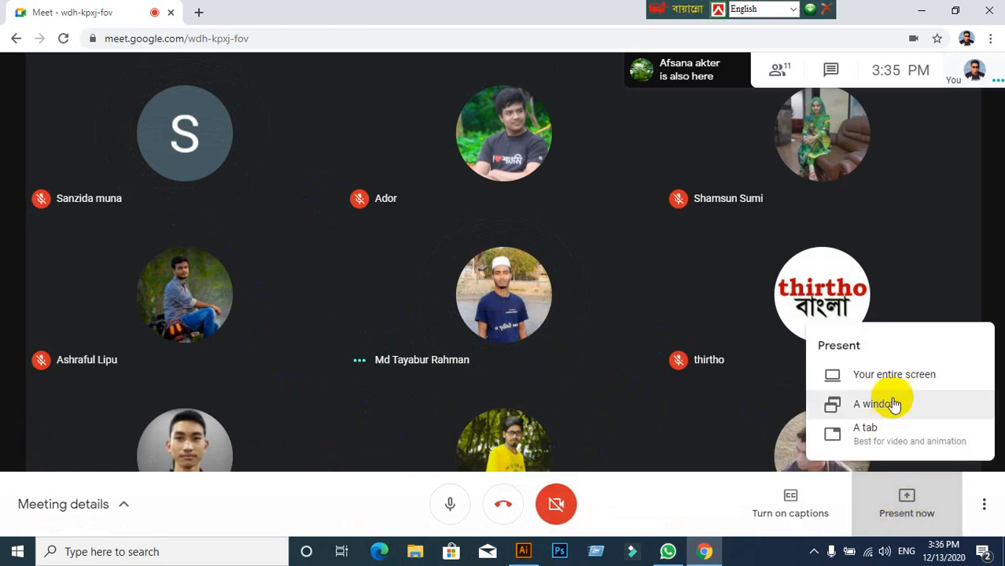
{"action": "left_click", "coordinate": [893, 383]}
{"action": "left_click", "coordinate": [460, 235]}
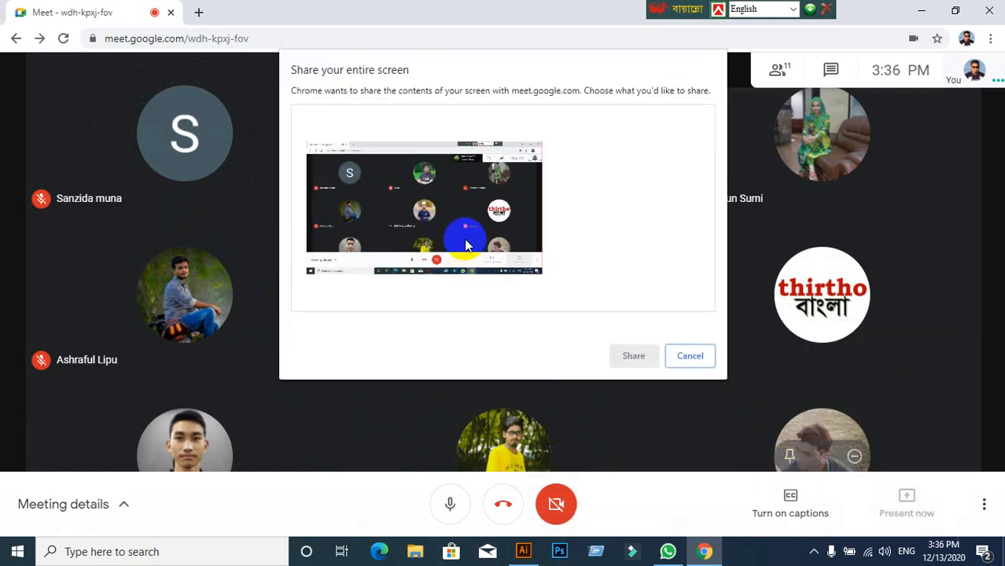
{"action": "left_click", "coordinate": [634, 355]}
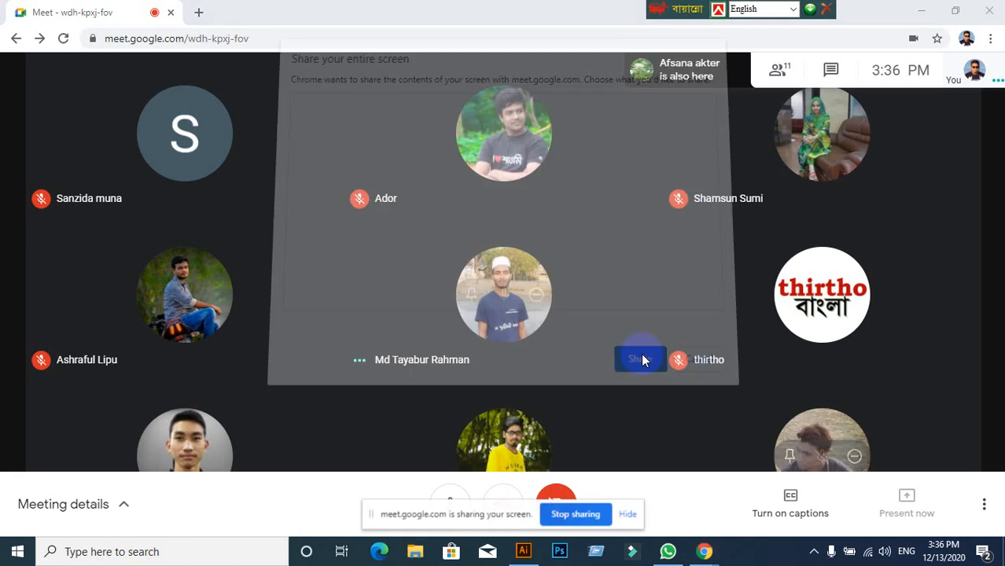
{"action": "left_click", "coordinate": [635, 518]}
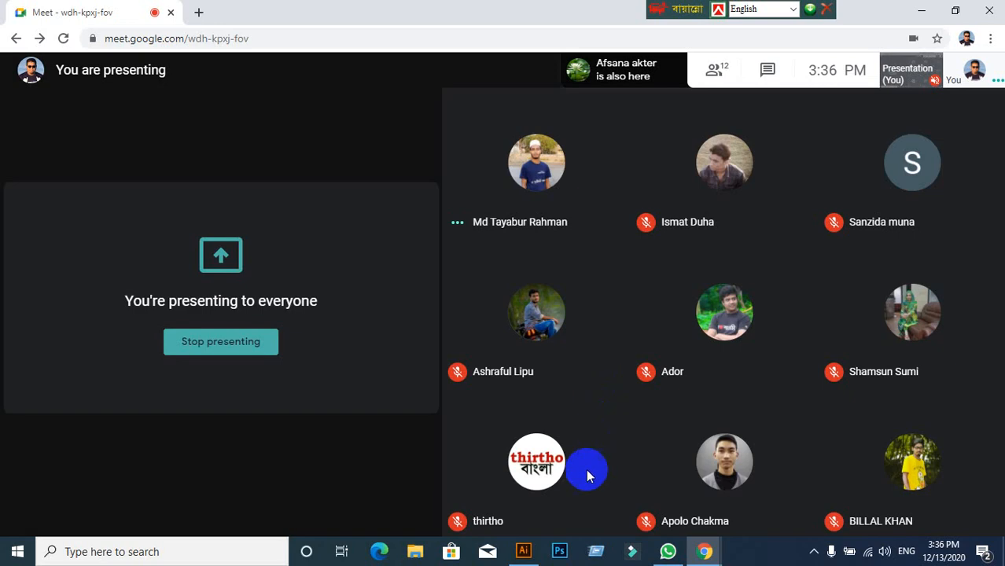
- Switch back to the brochure document in Illustrator and zoom out over the artboards
{"action": "left_click", "coordinate": [523, 550]}
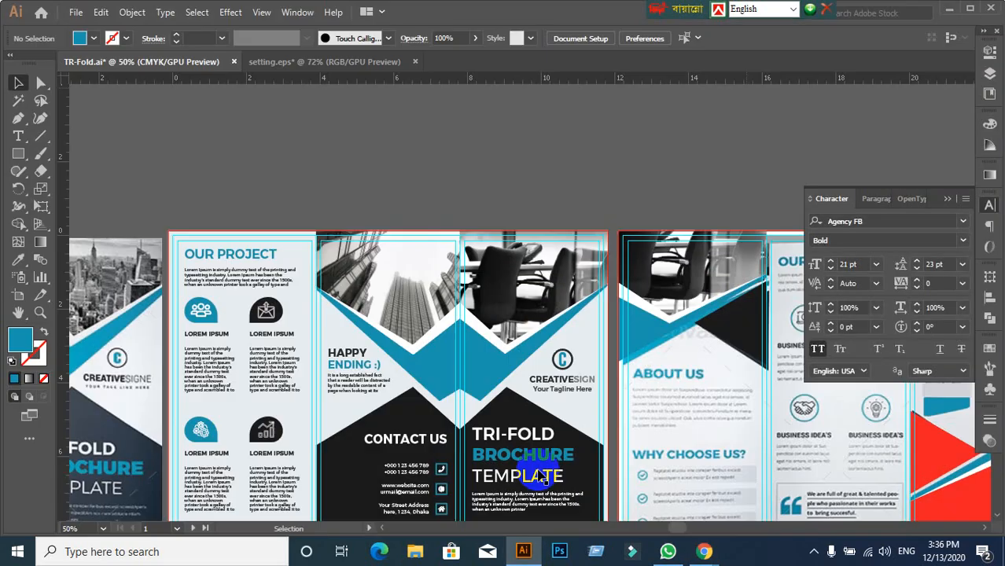
{"action": "scroll", "coordinate": [549, 437], "scroll_direction": "down", "scroll_amount": 3}
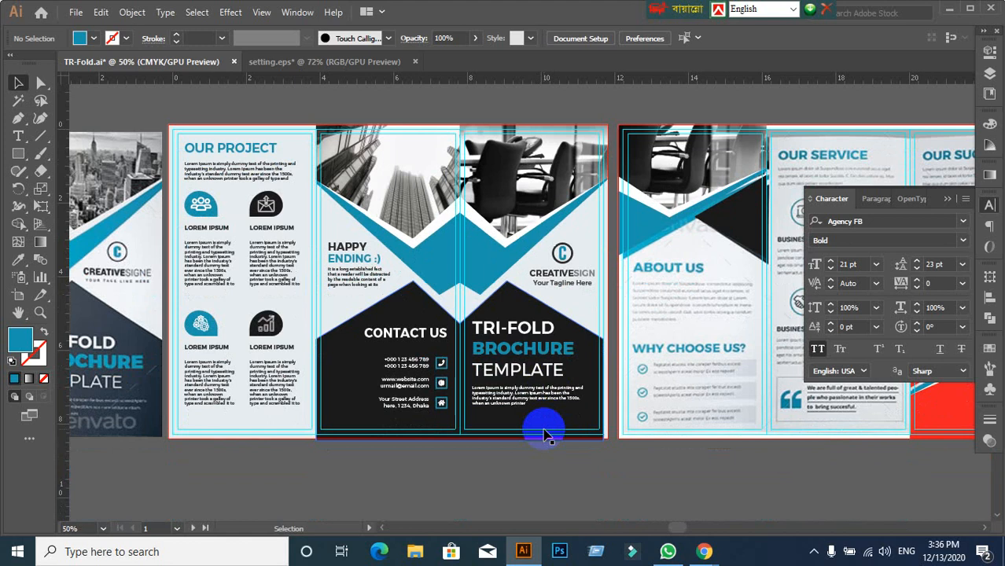
{"action": "left_click_drag", "start_coordinate": [348, 356], "coordinate": [747, 315]}
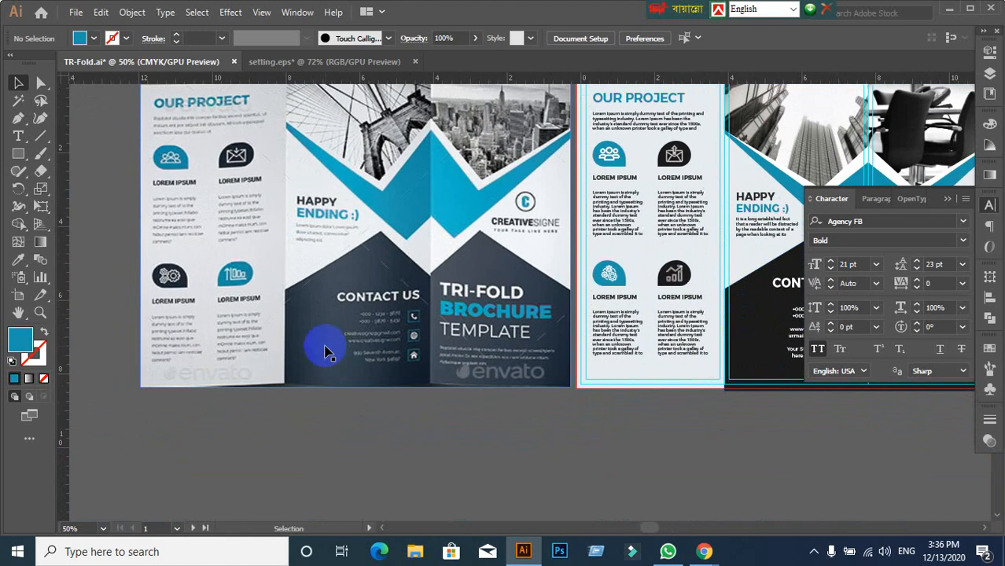
{"action": "scroll", "coordinate": [359, 366], "scroll_direction": "down", "scroll_amount": 1}
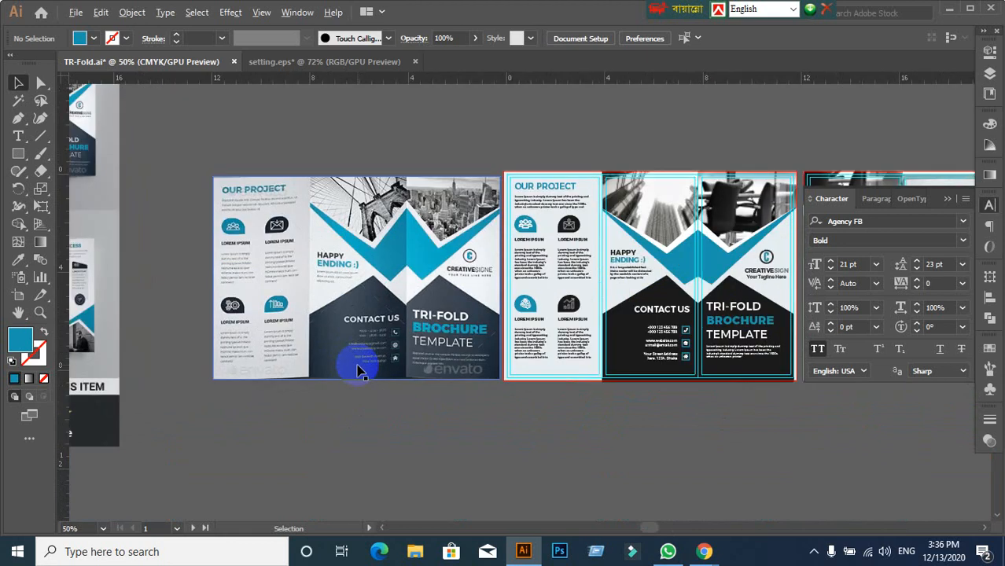
{"action": "left_click_drag", "start_coordinate": [397, 353], "coordinate": [369, 267]}
- Drag the red pointed shape up from below the artboards and over to the right
{"action": "left_click_drag", "start_coordinate": [556, 503], "coordinate": [437, 339]}
{"action": "left_click_drag", "start_coordinate": [508, 498], "coordinate": [360, 269]}
{"action": "left_click_drag", "start_coordinate": [381, 315], "coordinate": [723, 353]}
- Draw a red square on empty canvas with the Rectangle tool
{"action": "left_click", "coordinate": [341, 375]}
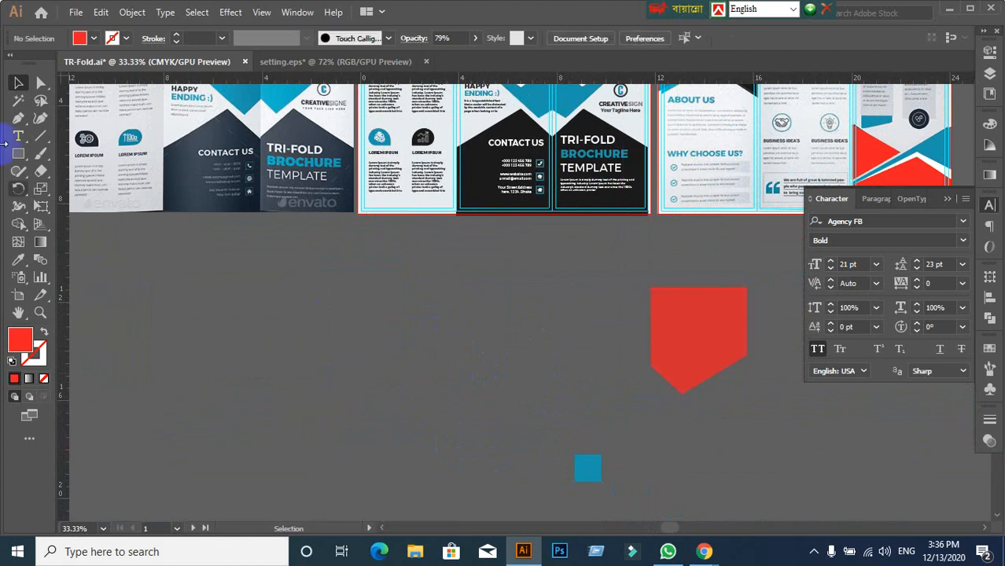
{"action": "left_click", "coordinate": [18, 155]}
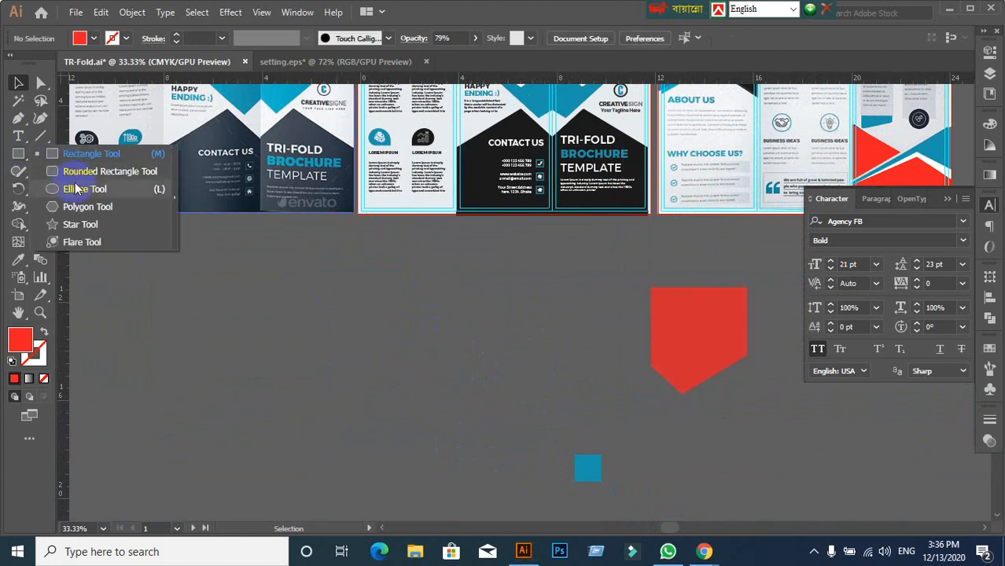
{"action": "left_click", "coordinate": [81, 154]}
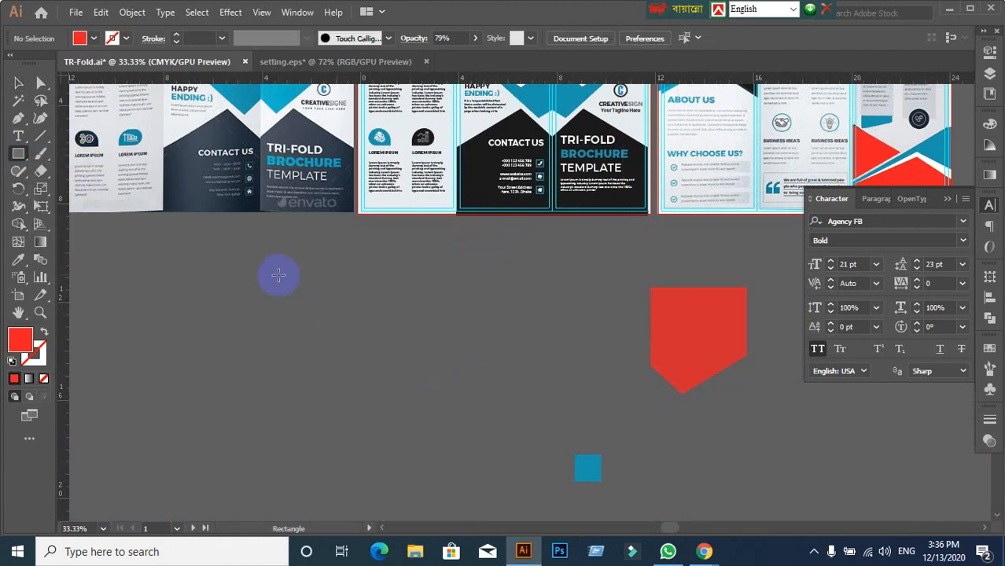
{"action": "left_click_drag", "start_coordinate": [278, 274], "coordinate": [394, 390]}
{"action": "left_click", "coordinate": [18, 82]}
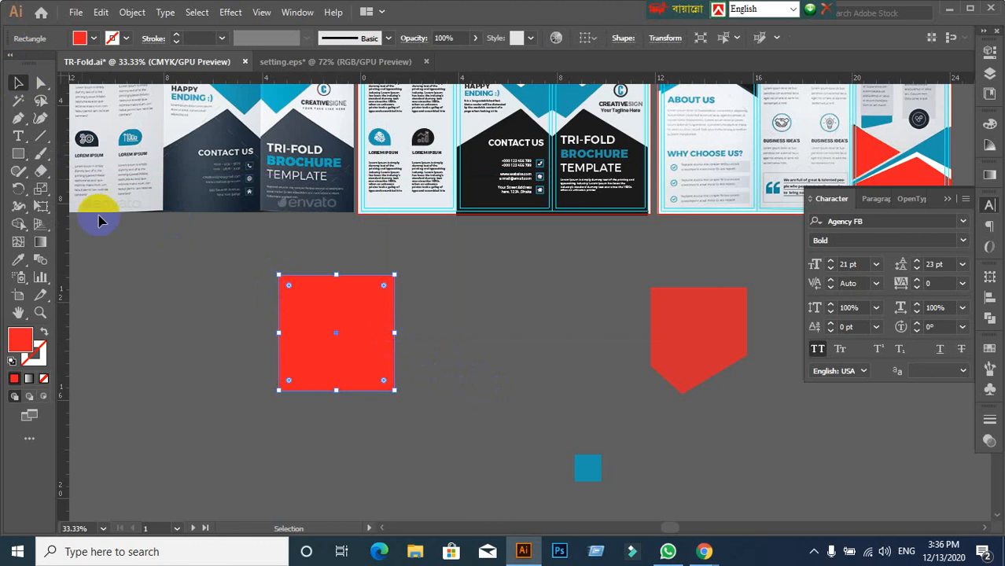
- Move the red square left, then back to the right
{"action": "left_click", "coordinate": [226, 323]}
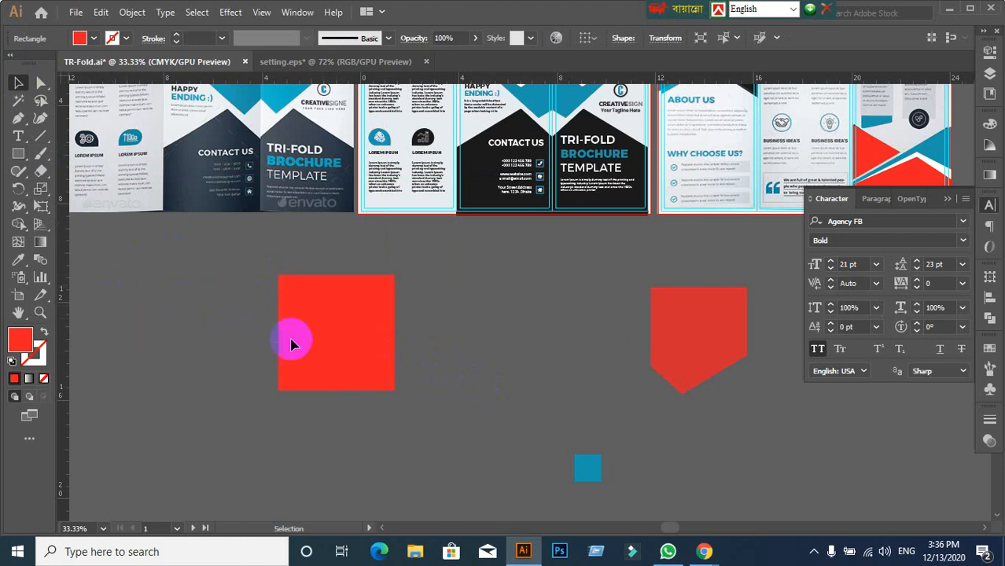
{"action": "left_click", "coordinate": [343, 360]}
{"action": "scroll", "coordinate": [344, 359], "scroll_direction": "up", "scroll_amount": 1}
{"action": "left_click_drag", "start_coordinate": [344, 359], "coordinate": [210, 353]}
{"action": "left_click", "coordinate": [280, 345]}
{"action": "left_click_drag", "start_coordinate": [213, 404], "coordinate": [321, 428]}
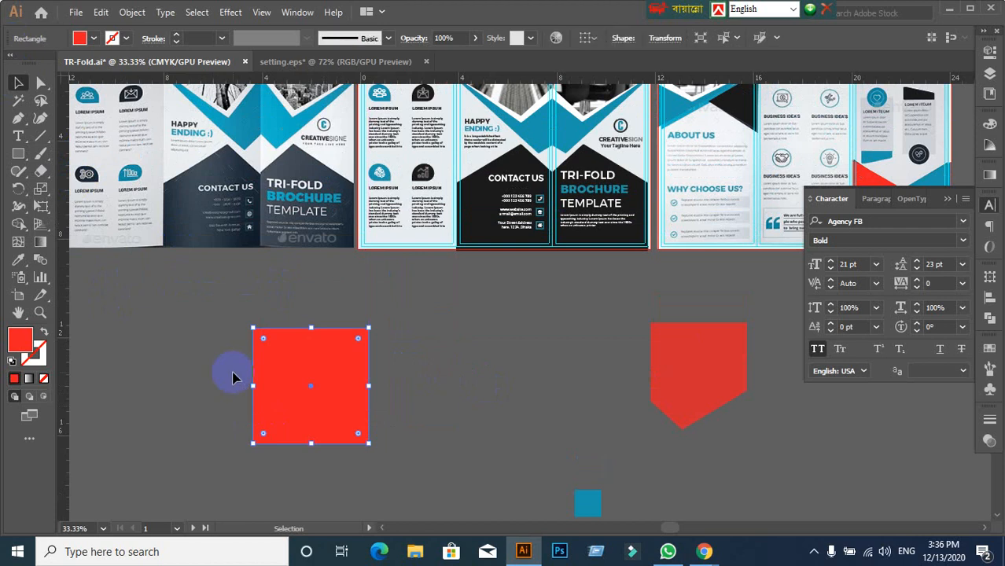
{"action": "key", "text": "a"}
{"action": "key", "text": "v"}
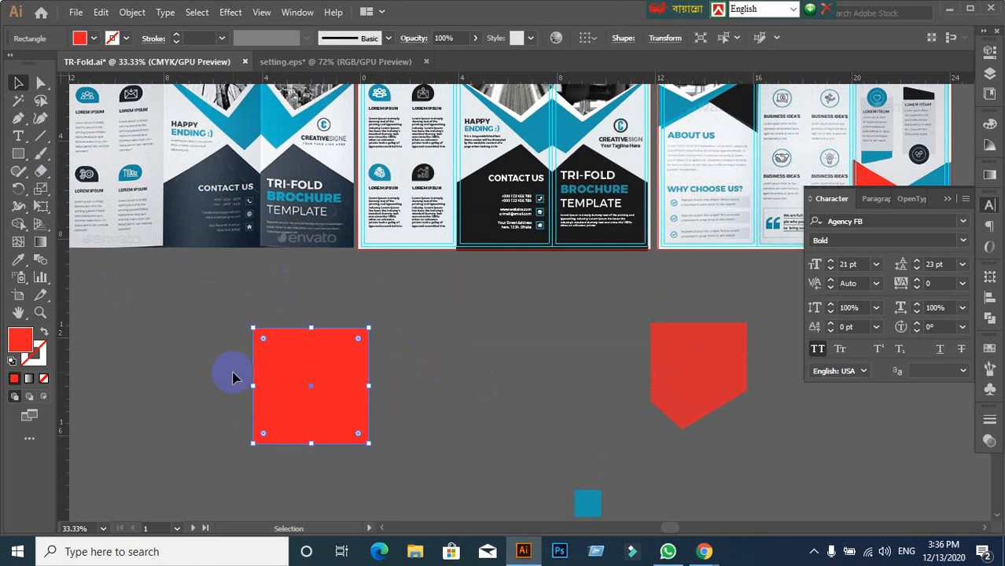
{"action": "left_click", "coordinate": [471, 354]}
- Draw a large rectangle around the square, fill it white, and send it to the back
{"action": "left_click", "coordinate": [18, 153]}
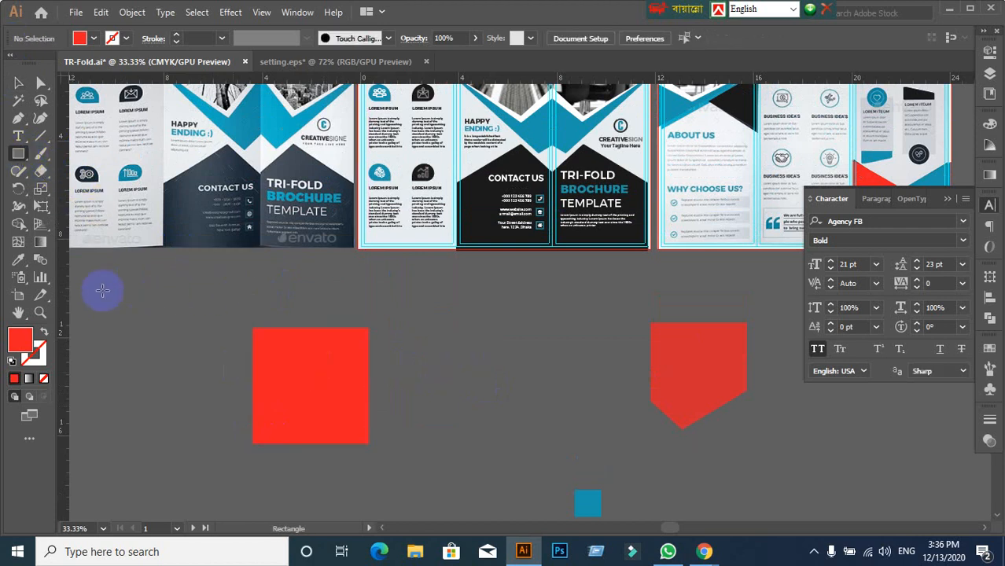
{"action": "left_click_drag", "start_coordinate": [99, 268], "coordinate": [525, 494]}
{"action": "key", "text": "v"}
{"action": "left_click", "coordinate": [18, 84]}
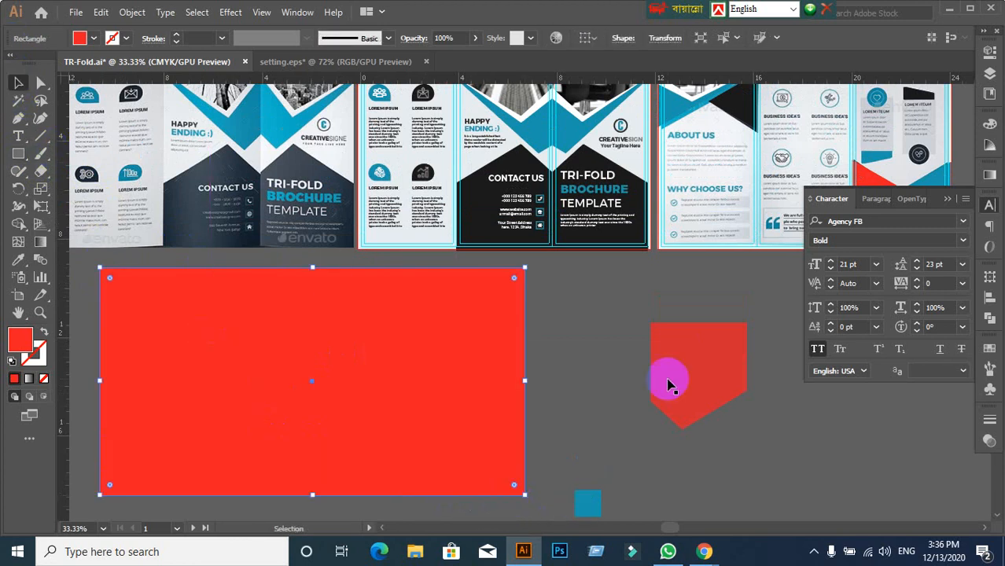
{"action": "left_click", "coordinate": [990, 348]}
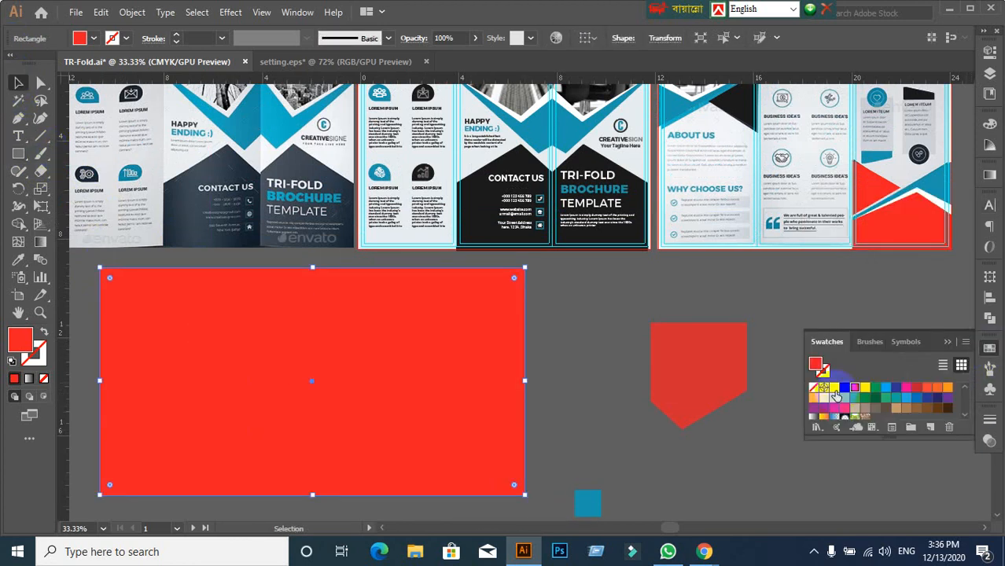
{"action": "left_click", "coordinate": [833, 388]}
{"action": "key", "text": "ctrl+shift+["}
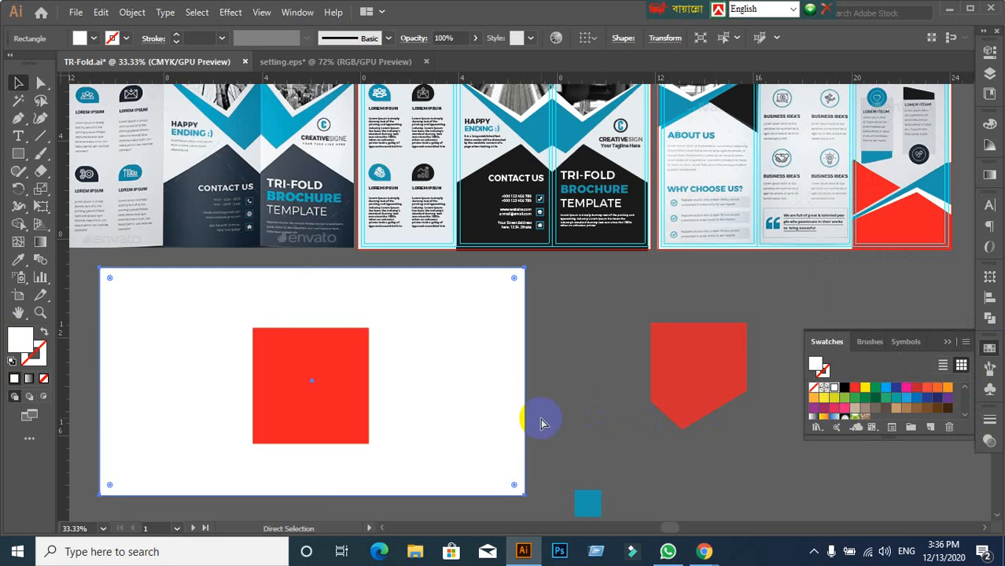
{"action": "left_click", "coordinate": [579, 423]}
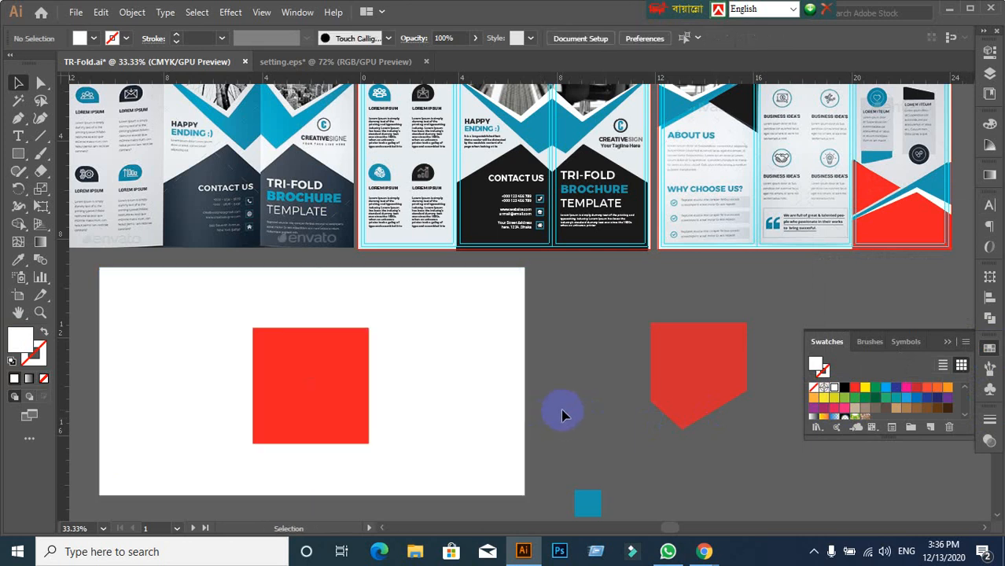
{"action": "left_click", "coordinate": [440, 425]}
- Nudge the red square up and left and leave it selected
{"action": "key", "text": "ctrl+shift+a"}
{"action": "scroll", "coordinate": [446, 427], "scroll_direction": "down", "scroll_amount": 1}
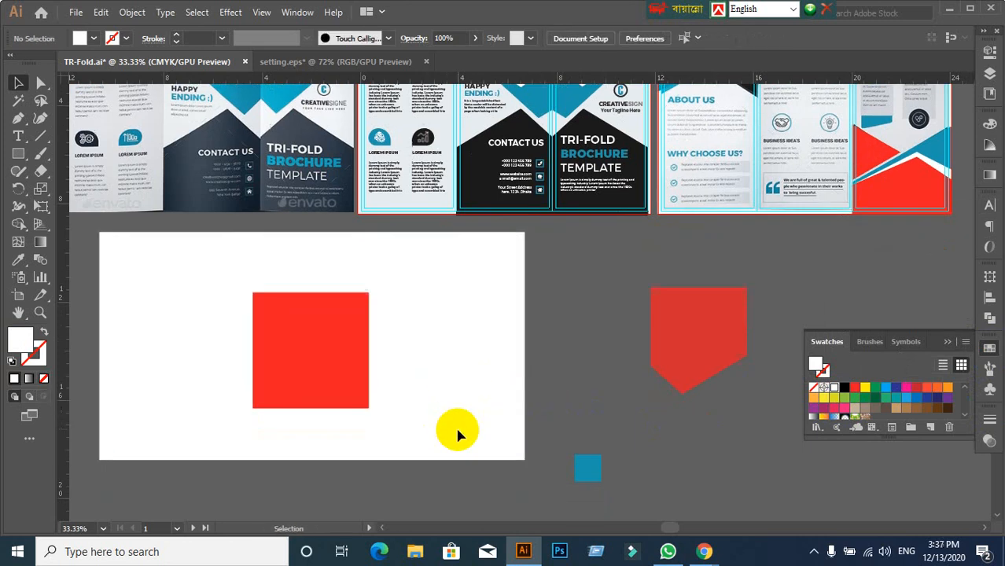
{"action": "left_click", "coordinate": [346, 397]}
{"action": "mouse_move", "coordinate": [344, 395]}
{"action": "left_mouse_down"}
{"action": "mouse_move", "coordinate": [318, 370]}
{"action": "mouse_move", "coordinate": [329, 381]}
{"action": "left_mouse_up"}
{"action": "left_click", "coordinate": [582, 378]}
{"action": "left_click", "coordinate": [298, 366]}
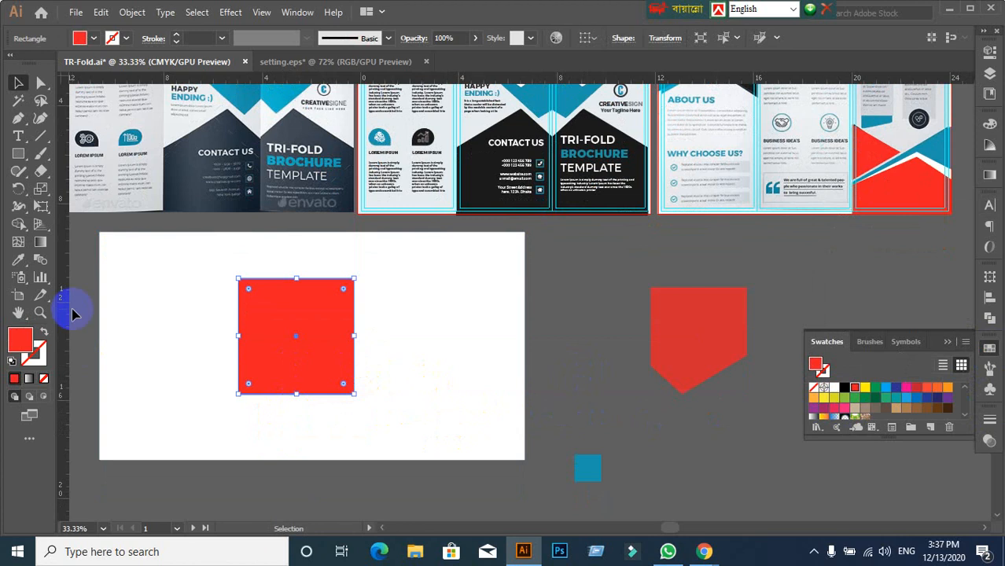
- Preview a drop shadow on the red square from Effect > Stylize > Drop Shadow, then cancel
{"action": "left_click", "coordinate": [231, 13]}
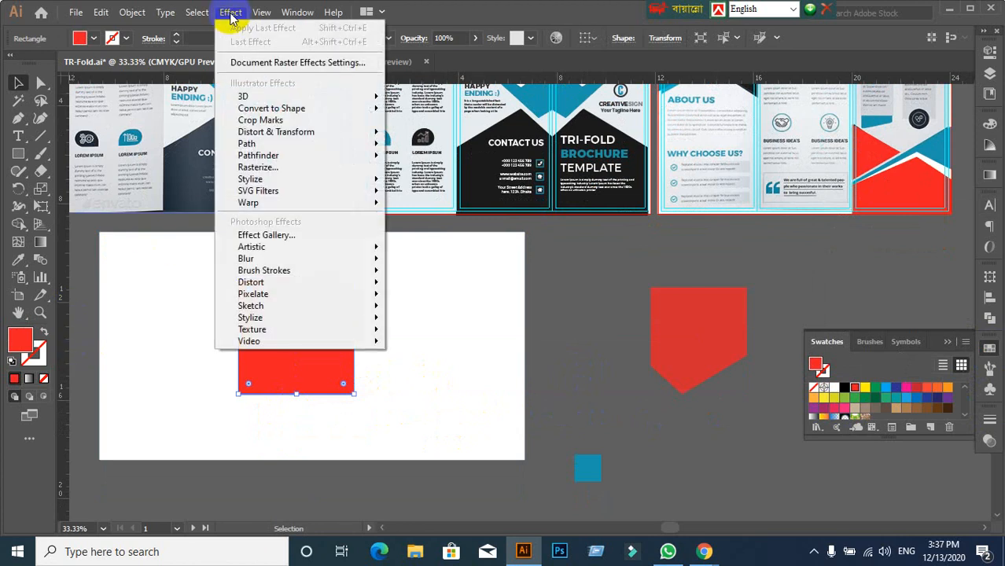
{"action": "mouse_move", "coordinate": [282, 260]}
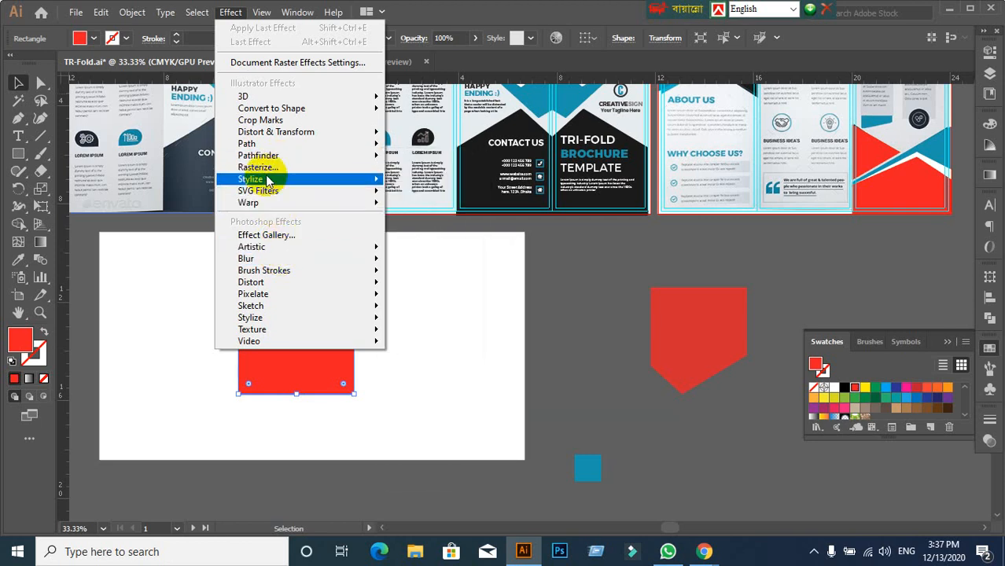
{"action": "mouse_move", "coordinate": [268, 181]}
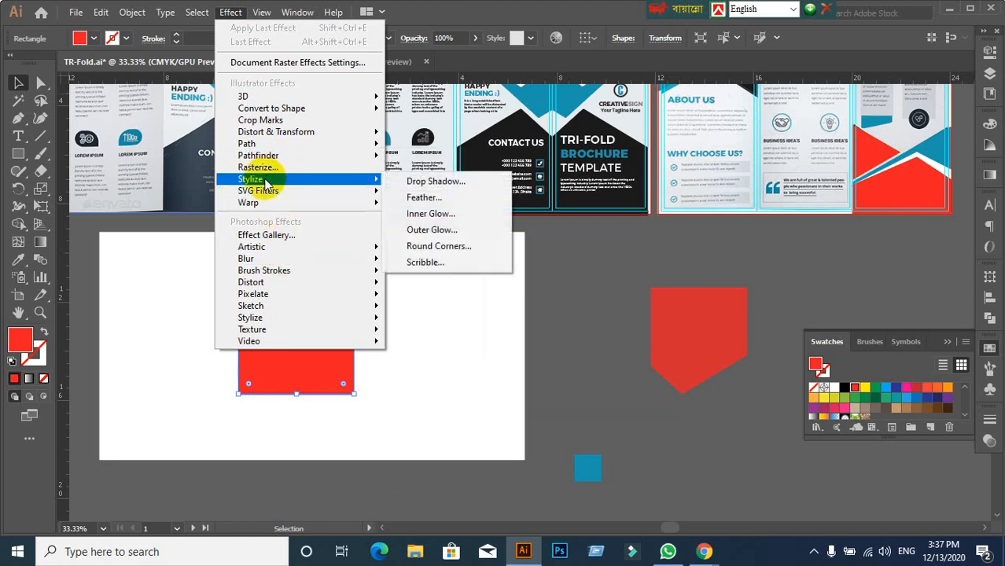
{"action": "left_click", "coordinate": [425, 183]}
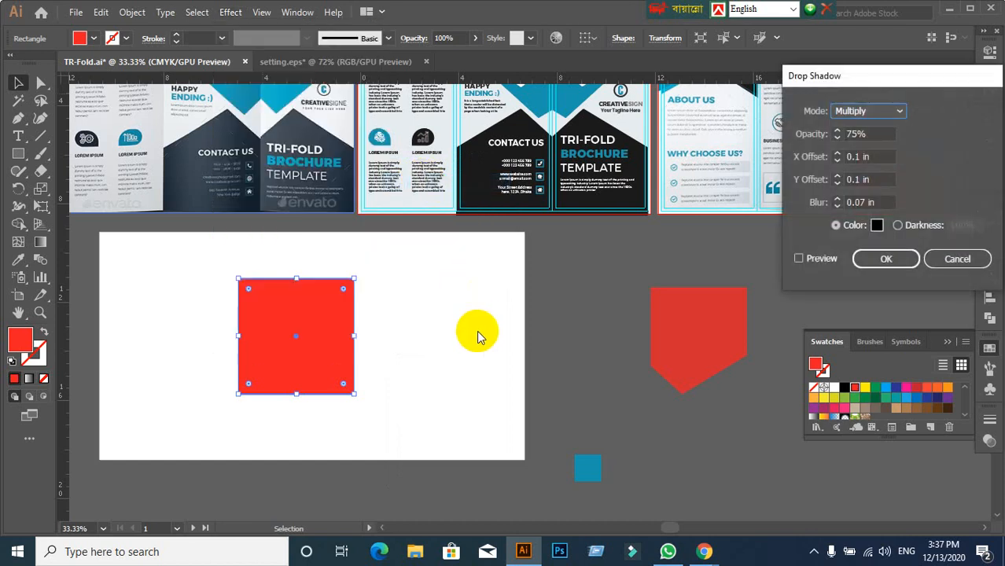
{"action": "left_click", "coordinate": [800, 261]}
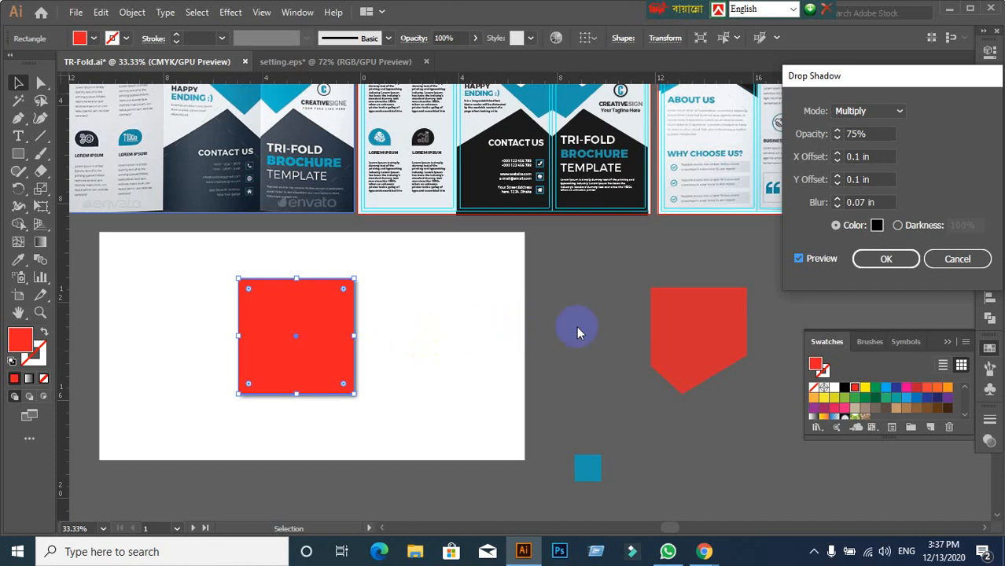
{"action": "left_click", "coordinate": [798, 260]}
{"action": "left_click", "coordinate": [956, 259]}
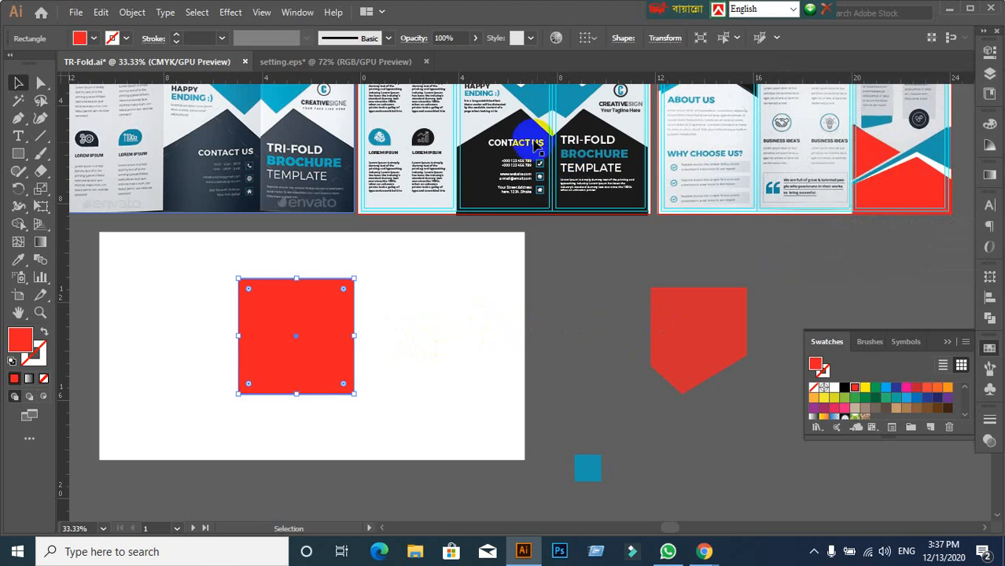
- Switch the rulers to pixels and start a previewed Drop Shadow in Normal mode
{"action": "right_click", "coordinate": [491, 77]}
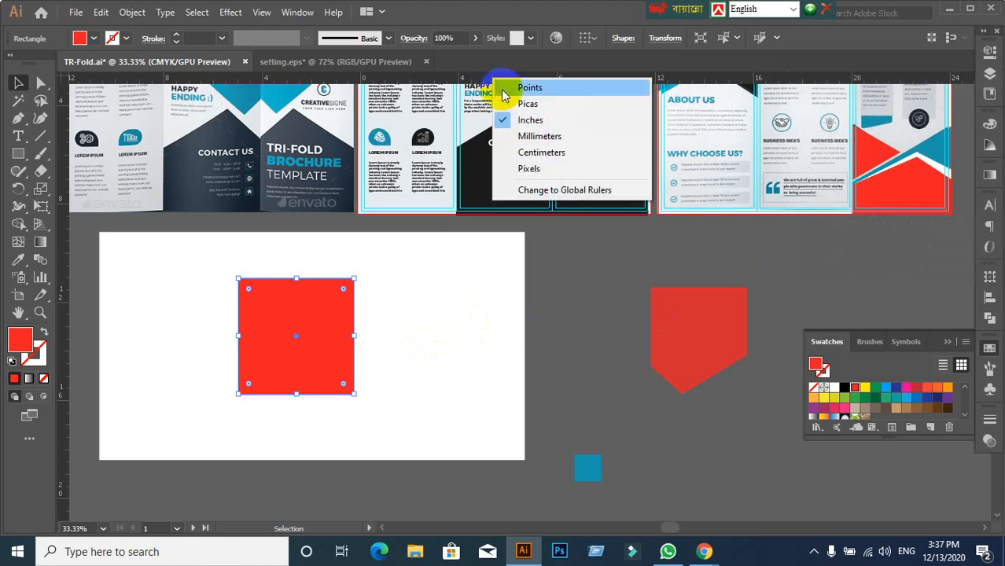
{"action": "left_click", "coordinate": [535, 170]}
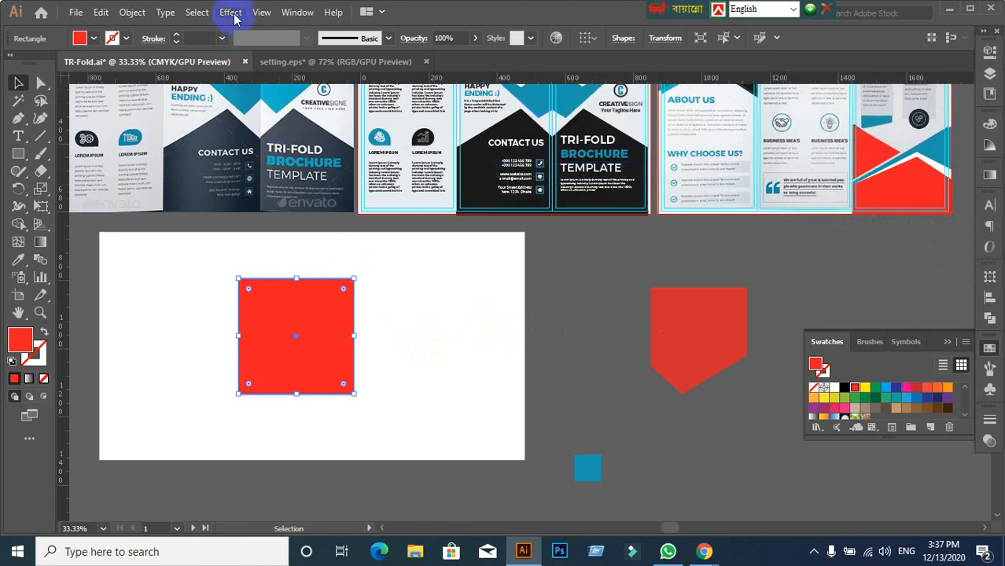
{"action": "left_click", "coordinate": [231, 12]}
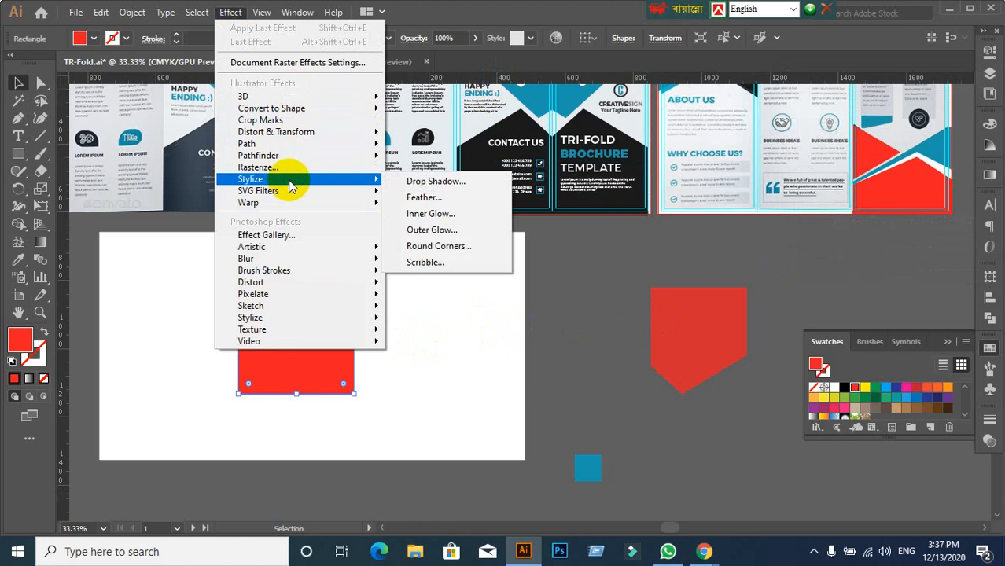
{"action": "left_click", "coordinate": [443, 188]}
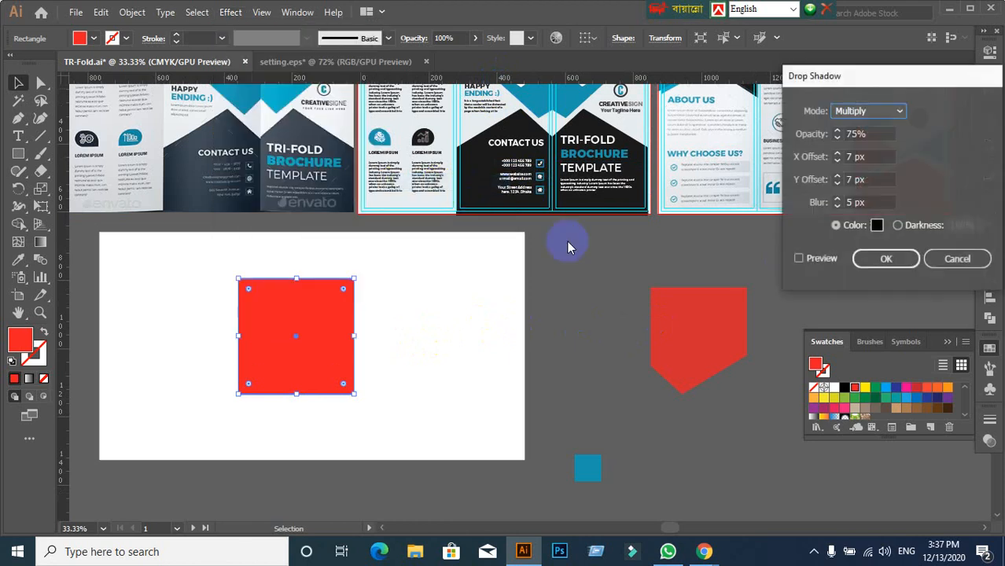
{"action": "left_click", "coordinate": [798, 258]}
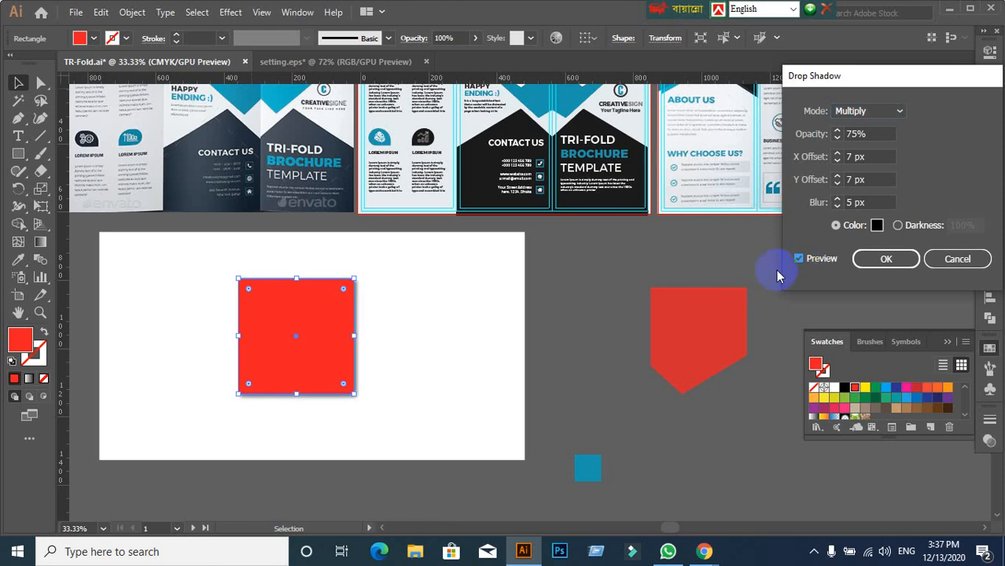
{"action": "left_click", "coordinate": [884, 115]}
{"action": "left_click", "coordinate": [874, 129]}
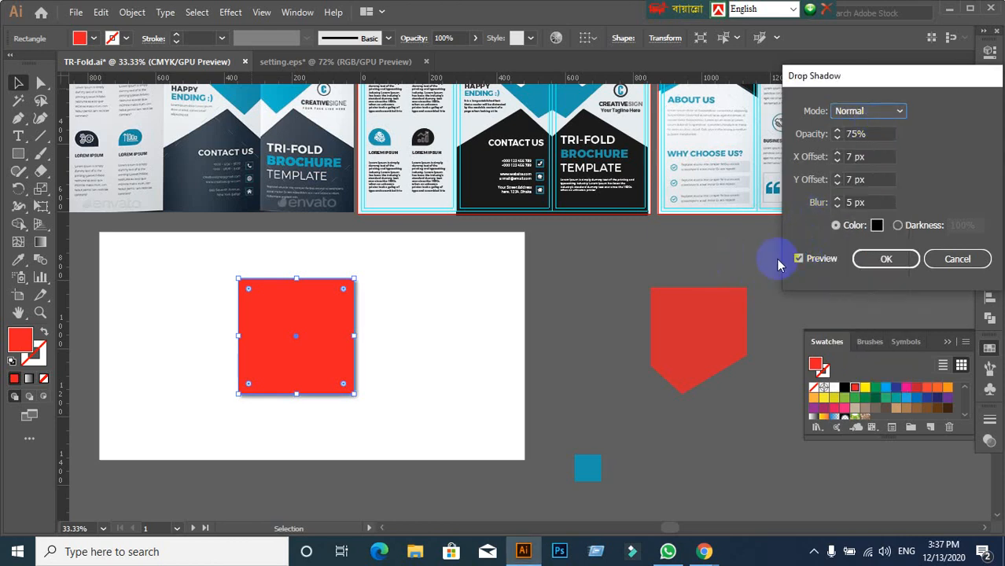
- Set the shadow offsets to X 25 px and Y 22 px
{"action": "left_click", "coordinate": [872, 134]}
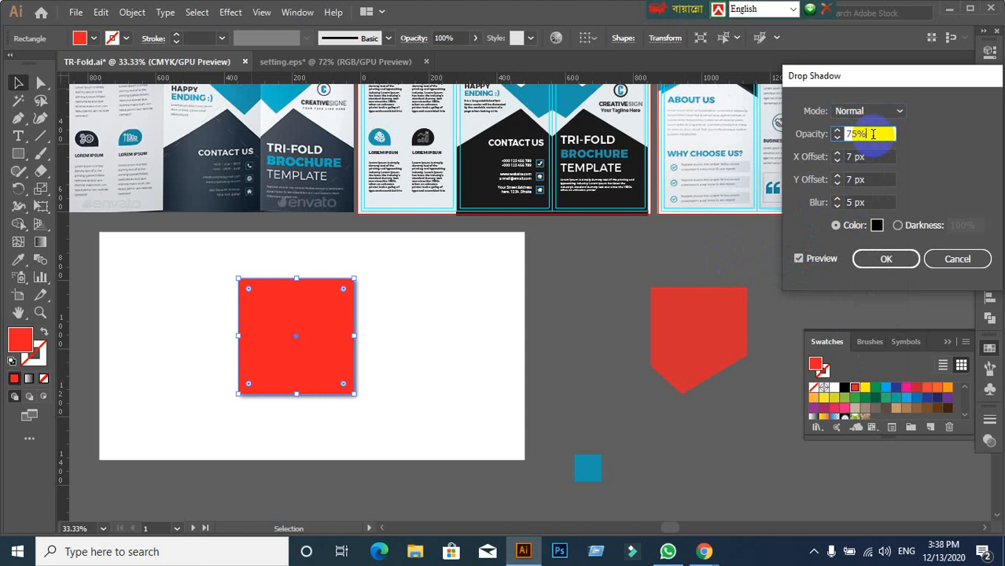
{"action": "left_click", "coordinate": [865, 151]}
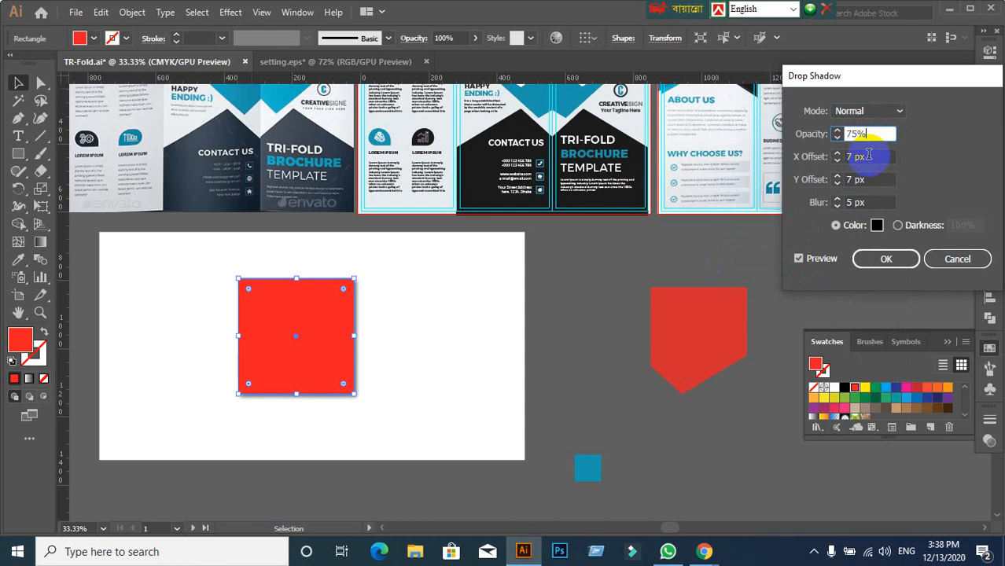
{"action": "left_click", "coordinate": [868, 157]}
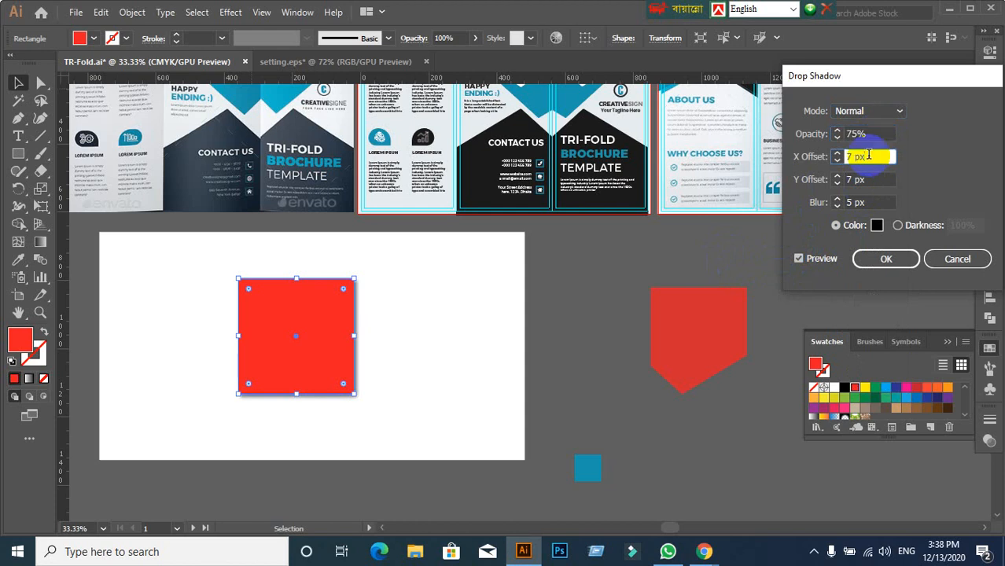
{"action": "key", "text": "Up"}
{"action": "key", "text": "Up"}
{"action": "key", "text": "Up"}
{"action": "key", "text": "Up"}
{"action": "key", "text": "Up"}
{"action": "key", "text": "Up"}
{"action": "key", "text": "Up"}
{"action": "key", "text": "Up"}
{"action": "key", "text": "Up"}
{"action": "key", "text": "Up"}
{"action": "key", "text": "Up"}
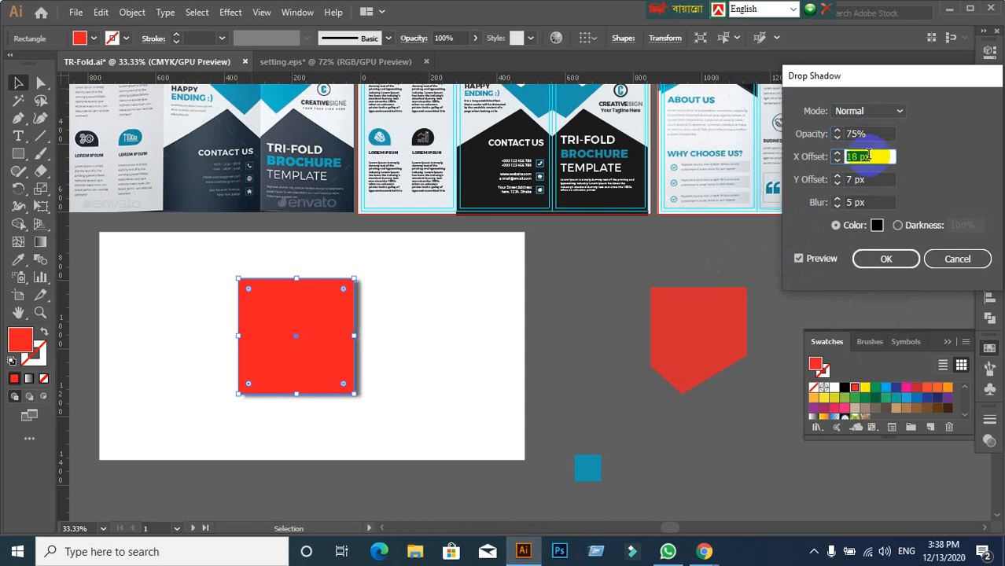
{"action": "key", "text": "Up"}
{"action": "key", "text": "Up"}
{"action": "key", "text": "Up"}
{"action": "key", "text": "Up"}
{"action": "key", "text": "Up"}
{"action": "key", "text": "Up"}
{"action": "key", "text": "Up"}
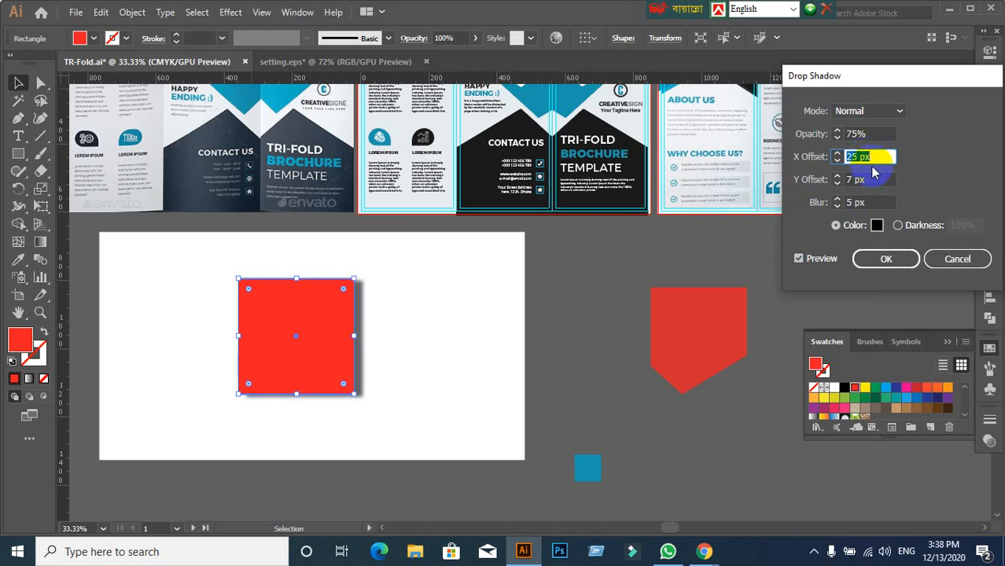
{"action": "key", "text": "Tab"}
{"action": "key", "text": "Down"}
{"action": "key", "text": "Down"}
{"action": "key", "text": "Down"}
{"action": "key", "text": "Down"}
{"action": "key", "text": "Down"}
{"action": "key", "text": "Down"}
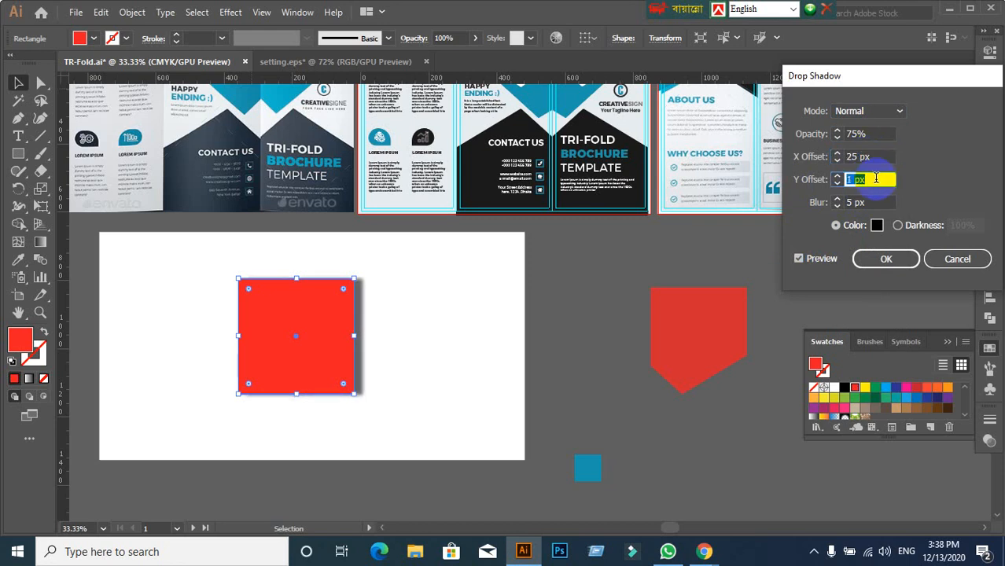
{"action": "key", "text": "Down"}
{"action": "key", "text": "Down"}
{"action": "key", "text": "Down"}
{"action": "key", "text": "Down"}
{"action": "key", "text": "Down"}
{"action": "key", "text": "Down"}
{"action": "key", "text": "Down"}
{"action": "key", "text": "Down"}
{"action": "key", "text": "Down"}
{"action": "key", "text": "Down"}
{"action": "key", "text": "Down"}
{"action": "key", "text": "Down"}
{"action": "key", "text": "Down"}
{"action": "key", "text": "Down"}
{"action": "key", "text": "Down"}
{"action": "key", "text": "Down"}
{"action": "key", "text": "Down"}
{"action": "key", "text": "Down"}
{"action": "key", "text": "Down"}
{"action": "key", "text": "Down"}
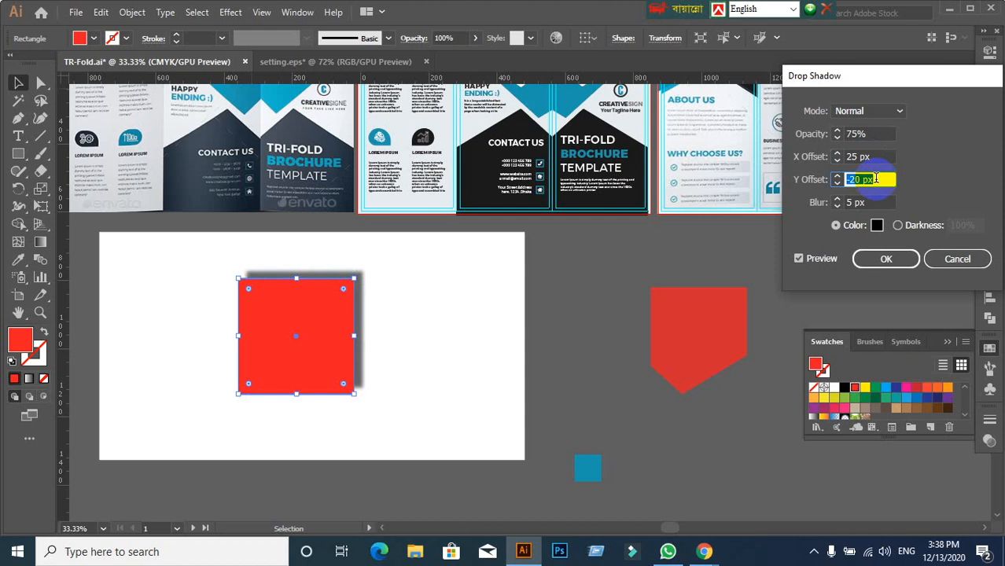
{"action": "key", "text": "Down"}
{"action": "key", "text": "Down"}
{"action": "key", "text": "Up"}
{"action": "key", "text": "Up"}
{"action": "key", "text": "Up"}
{"action": "key", "text": "Up"}
{"action": "key", "text": "Up"}
{"action": "key", "text": "Up"}
{"action": "key", "text": "Up"}
{"action": "key", "text": "Up"}
{"action": "key", "text": "Up"}
{"action": "key", "text": "Up"}
{"action": "key", "text": "Up"}
{"action": "key", "text": "Up"}
{"action": "key", "text": "Up"}
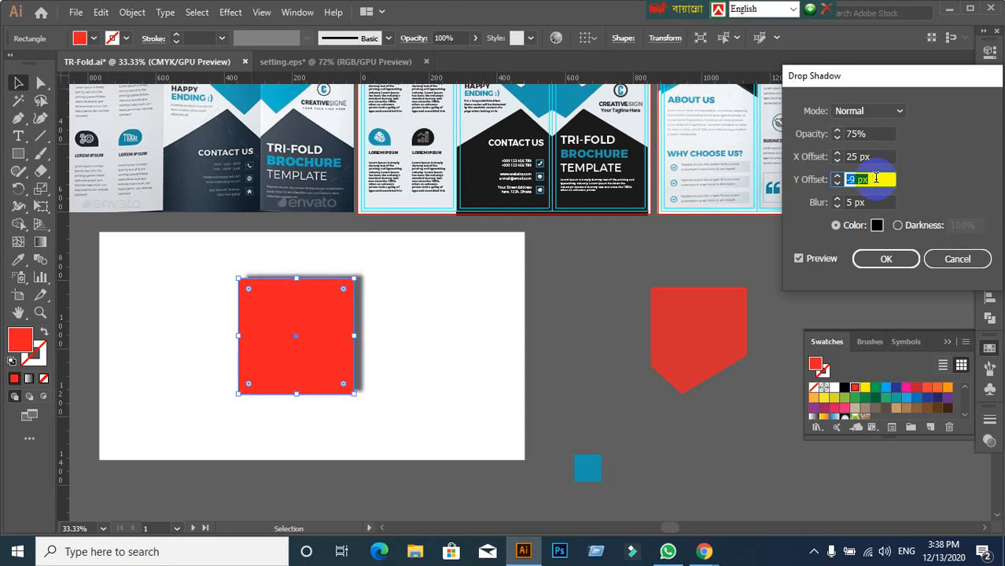
{"action": "key", "text": "Up"}
{"action": "key", "text": "Up"}
{"action": "key", "text": "Up"}
{"action": "key", "text": "Up"}
{"action": "key", "text": "Up"}
{"action": "key", "text": "Up"}
{"action": "key", "text": "Up"}
{"action": "key", "text": "Up"}
{"action": "key", "text": "Up"}
{"action": "key", "text": "Up"}
{"action": "key", "text": "Up"}
{"action": "key", "text": "Up"}
{"action": "key", "text": "Up"}
{"action": "key", "text": "Up"}
{"action": "key", "text": "Up"}
{"action": "key", "text": "Up"}
{"action": "key", "text": "Up"}
{"action": "key", "text": "Up"}
{"action": "key", "text": "Up"}
{"action": "key", "text": "Up"}
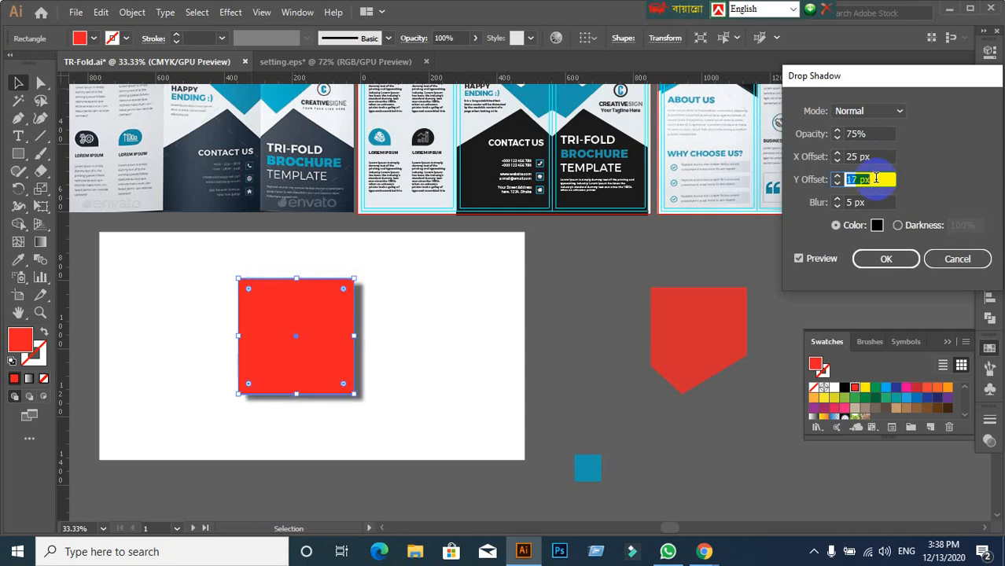
{"action": "key", "text": "Up"}
{"action": "key", "text": "Up"}
{"action": "key", "text": "Up"}
{"action": "key", "text": "Up"}
{"action": "key", "text": "Up"}
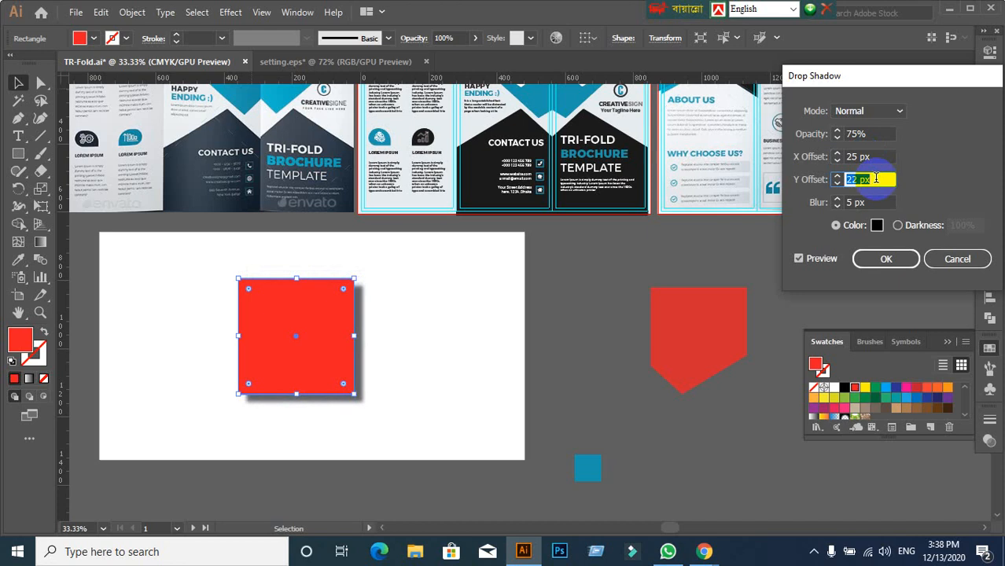
- Raise the shadow blur to 22 px and switch the shadow to the Color option
{"action": "left_click", "coordinate": [882, 202]}
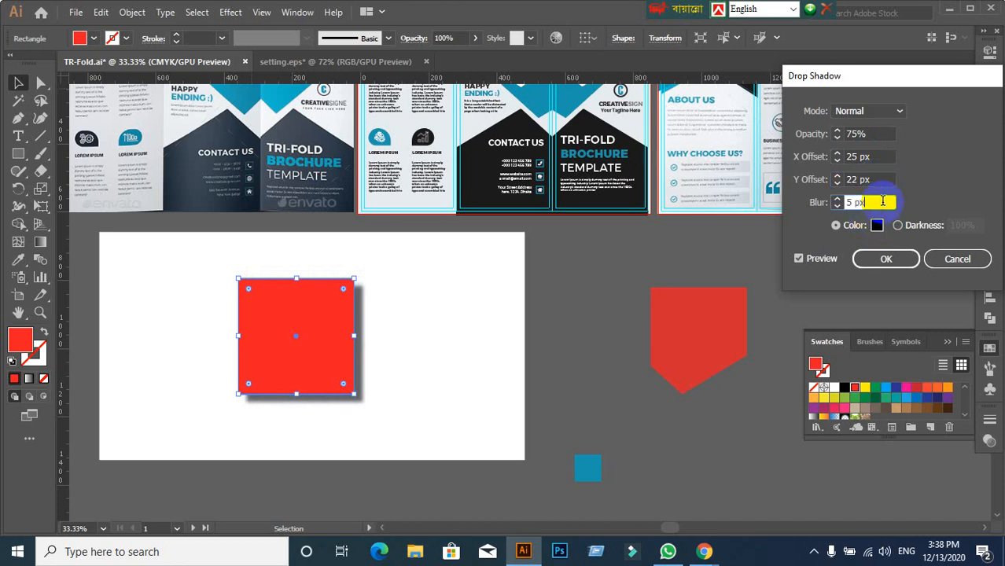
{"action": "key", "text": "Up"}
{"action": "key", "text": "Up"}
{"action": "key", "text": "Up"}
{"action": "key", "text": "Up"}
{"action": "key", "text": "Up"}
{"action": "key", "text": "Up"}
{"action": "key", "text": "Up"}
{"action": "key", "text": "Up"}
{"action": "key", "text": "Up"}
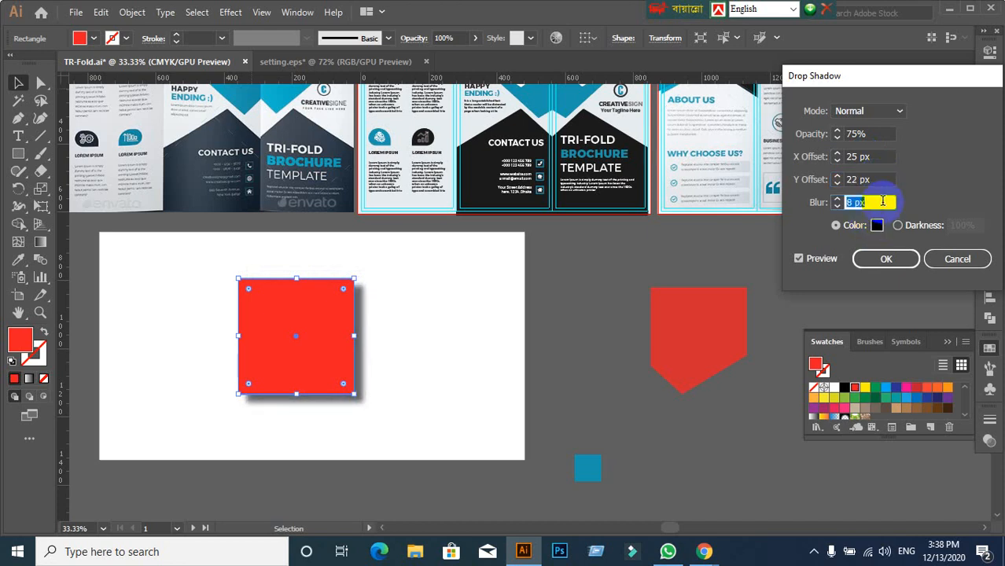
{"action": "key", "text": "Up"}
{"action": "key", "text": "Up"}
{"action": "key", "text": "Up"}
{"action": "key", "text": "Up"}
{"action": "key", "text": "Up"}
{"action": "key", "text": "Up"}
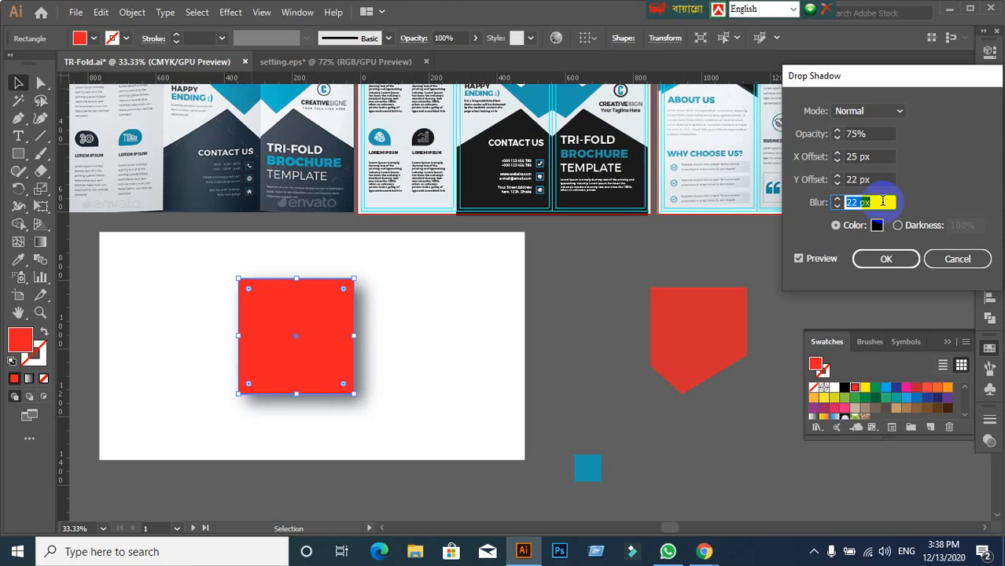
{"action": "left_click", "coordinate": [899, 226]}
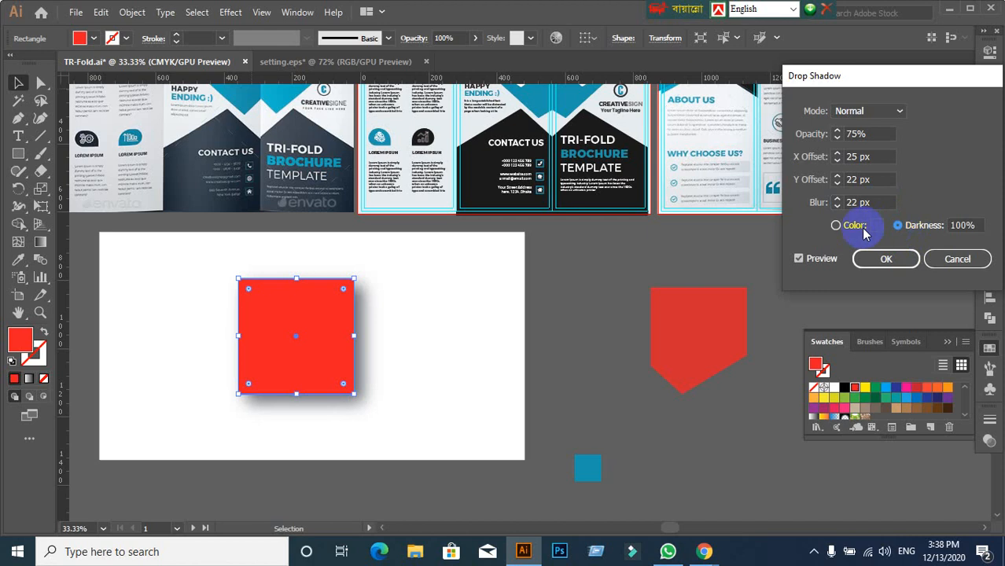
{"action": "left_click", "coordinate": [836, 225]}
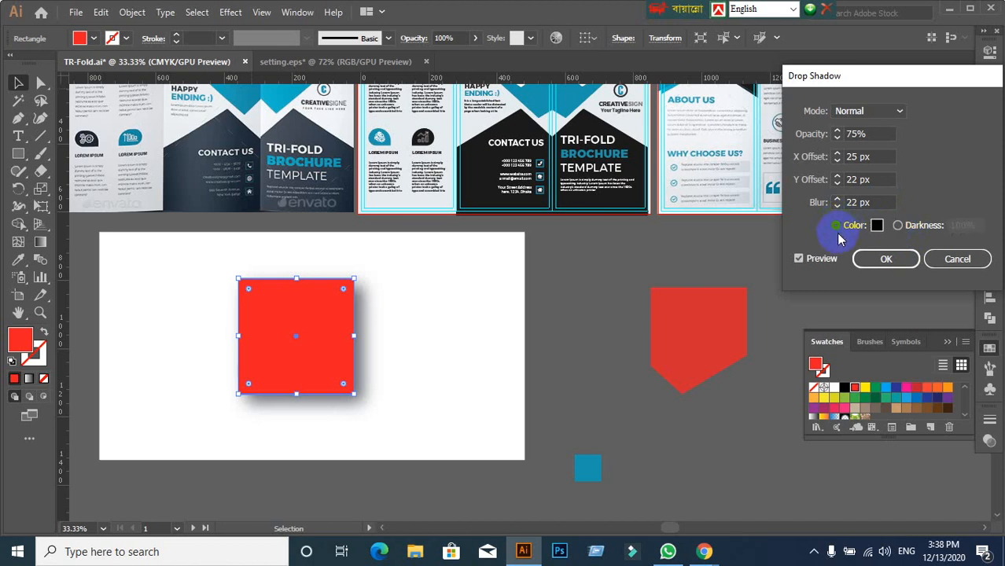
{"action": "left_click", "coordinate": [877, 226]}
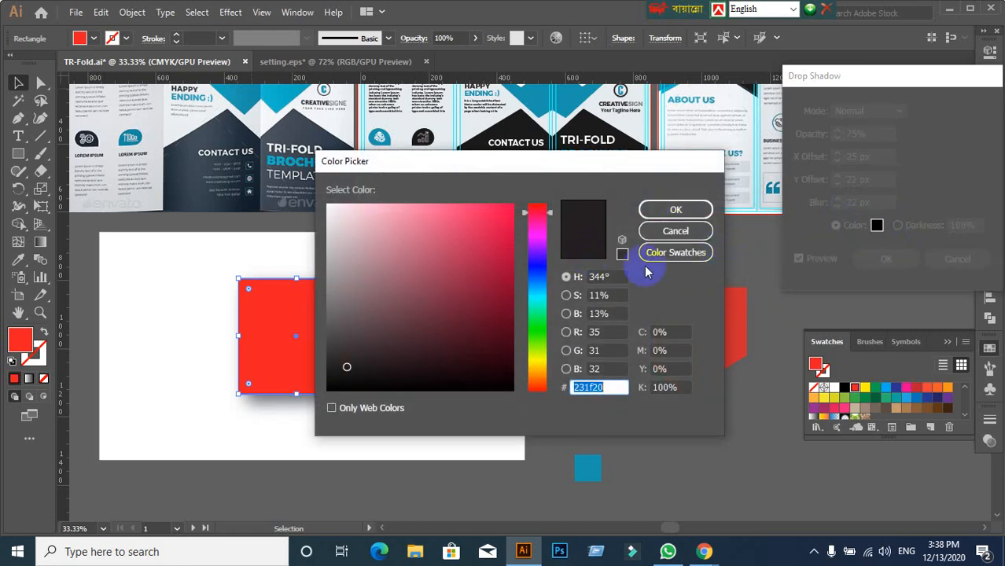
- Pick a bright blue shadow colour in the Color Picker
{"action": "left_click", "coordinate": [540, 259]}
{"action": "left_click_drag", "start_coordinate": [495, 229], "coordinate": [570, 228]}
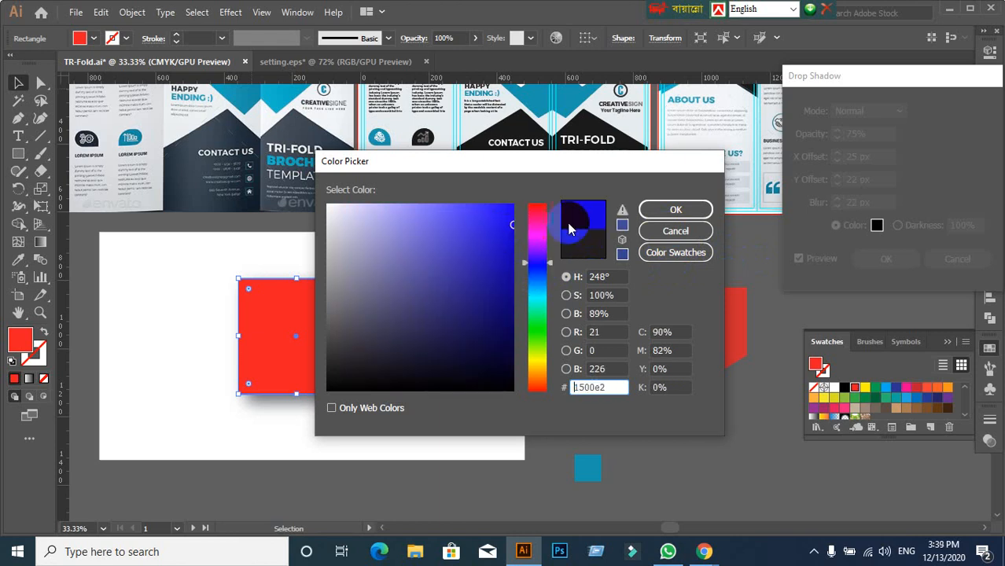
{"action": "left_click", "coordinate": [674, 209]}
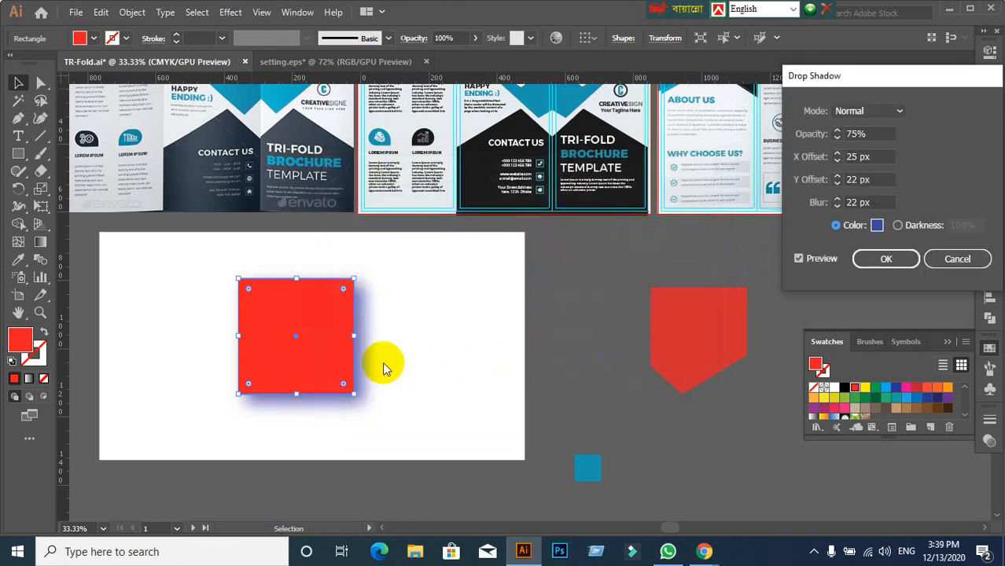
- Reduce the blur to 17 px and change the shadow colour to dark grey #282828
{"action": "left_click", "coordinate": [879, 202]}
{"action": "scroll", "coordinate": [879, 202], "scroll_direction": "down", "scroll_amount": 8}
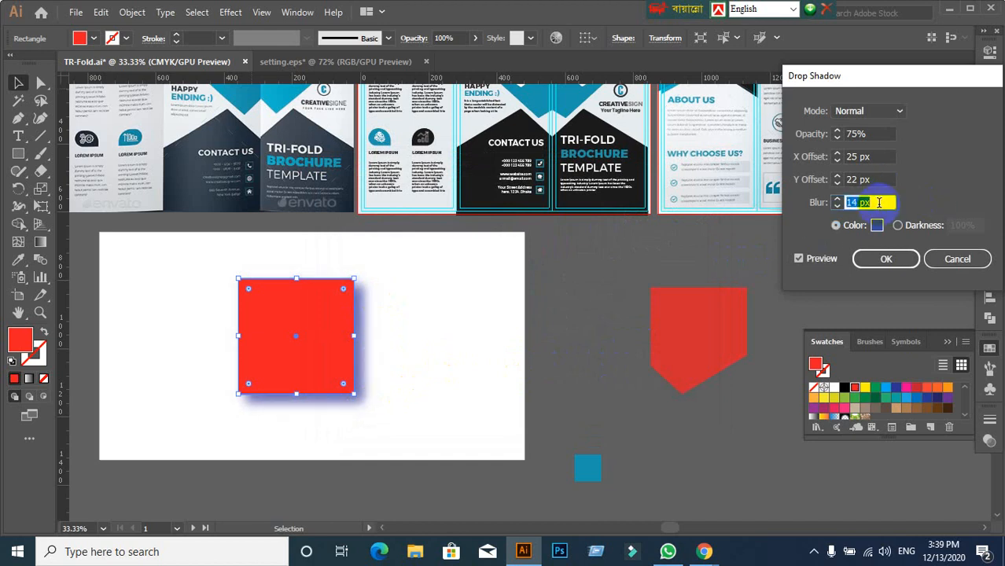
{"action": "scroll", "coordinate": [879, 202], "scroll_direction": "up", "scroll_amount": 2}
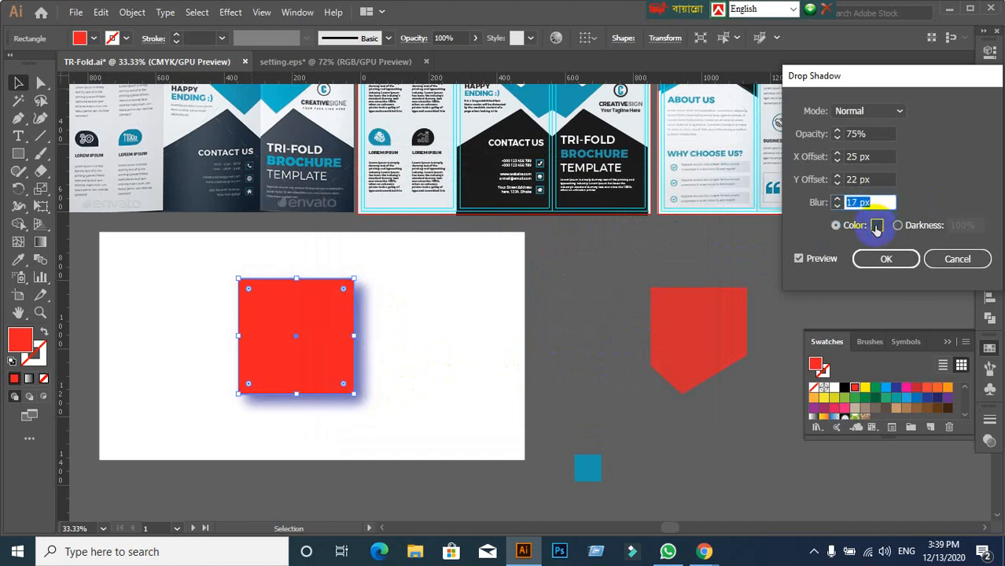
{"action": "left_click", "coordinate": [877, 226]}
{"action": "left_click_drag", "start_coordinate": [352, 352], "coordinate": [314, 360]}
{"action": "left_click", "coordinate": [676, 209]}
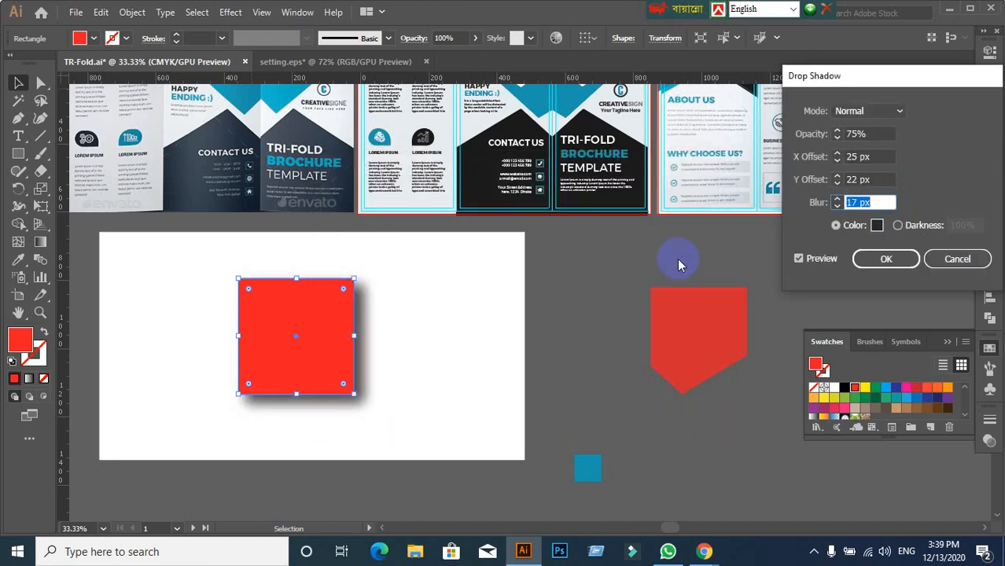
- Set the shadow's horizontal offset to 0 px
{"action": "left_click", "coordinate": [875, 179]}
{"action": "key", "text": "Down"}
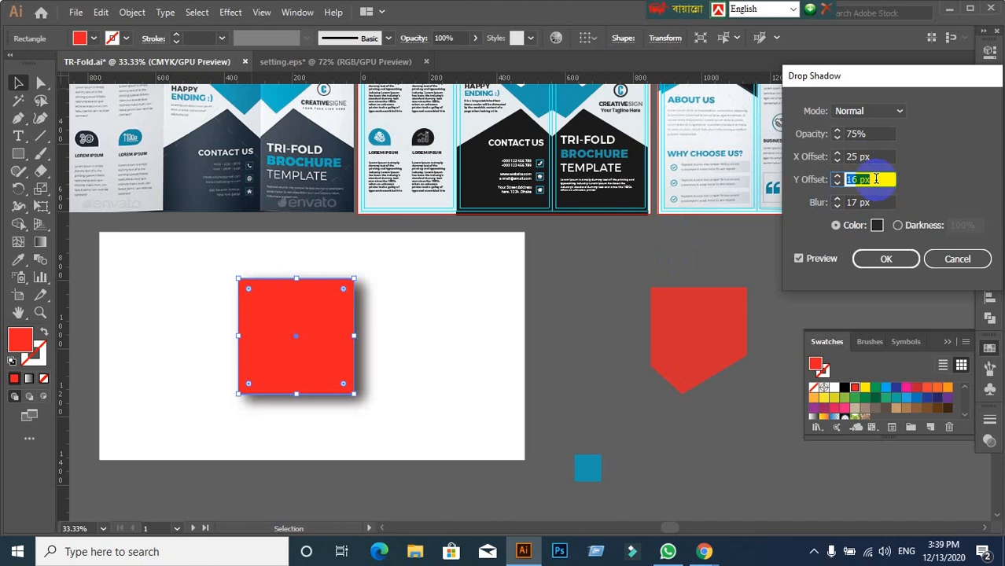
{"action": "left_click", "coordinate": [875, 156]}
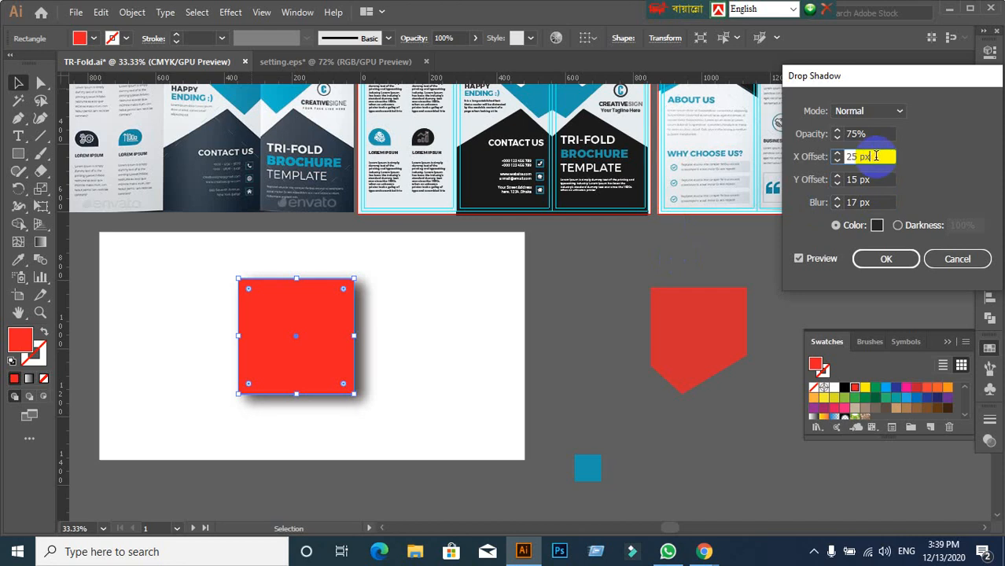
{"action": "key", "text": "Down"}
{"action": "key", "text": "Down"}
{"action": "key", "text": "Down"}
{"action": "key", "text": "Down"}
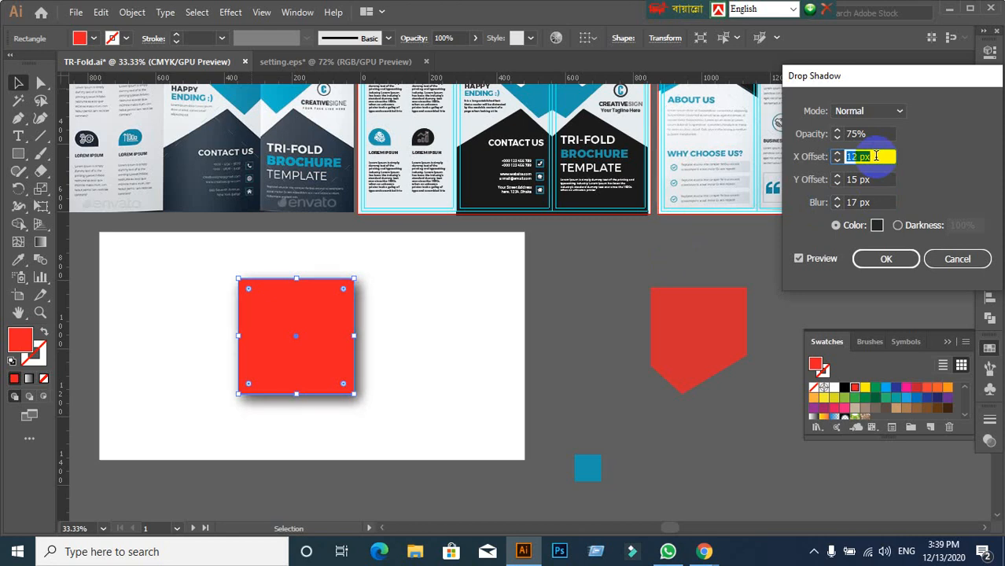
{"action": "key", "text": "Down"}
{"action": "key", "text": "Down"}
{"action": "key", "text": "Down"}
{"action": "key", "text": "Down"}
{"action": "key", "text": "Down"}
{"action": "key", "text": "Down"}
{"action": "key", "text": "Down"}
{"action": "key", "text": "Down"}
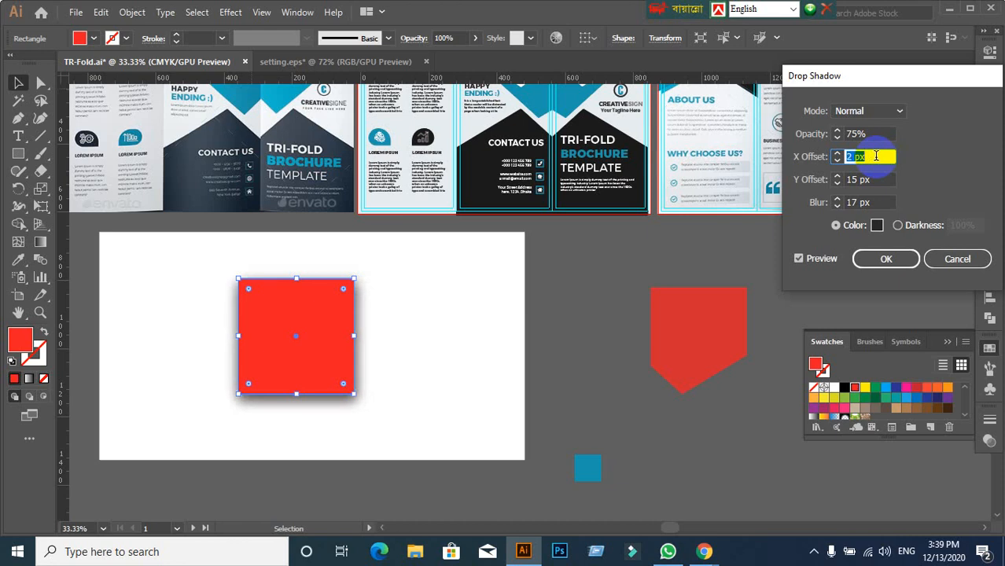
{"action": "key", "text": "Down"}
{"action": "key", "text": "Down"}
{"action": "key", "text": "Down"}
{"action": "key", "text": "Down"}
{"action": "key", "text": "Down"}
{"action": "key", "text": "Down"}
{"action": "key", "text": "Down"}
{"action": "key", "text": "Down"}
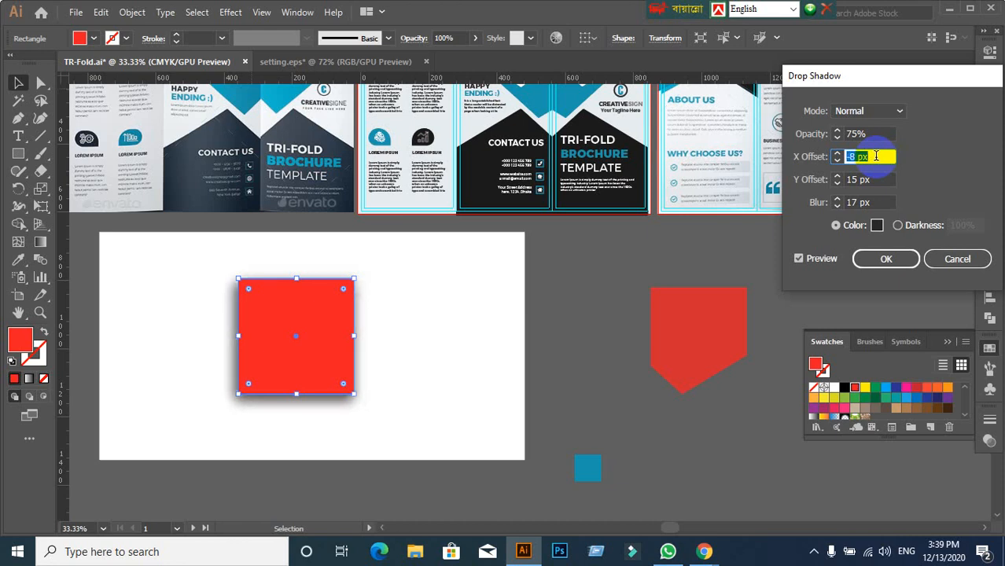
{"action": "key", "text": "Up"}
{"action": "key", "text": "Up"}
{"action": "key", "text": "Up"}
{"action": "key", "text": "Up"}
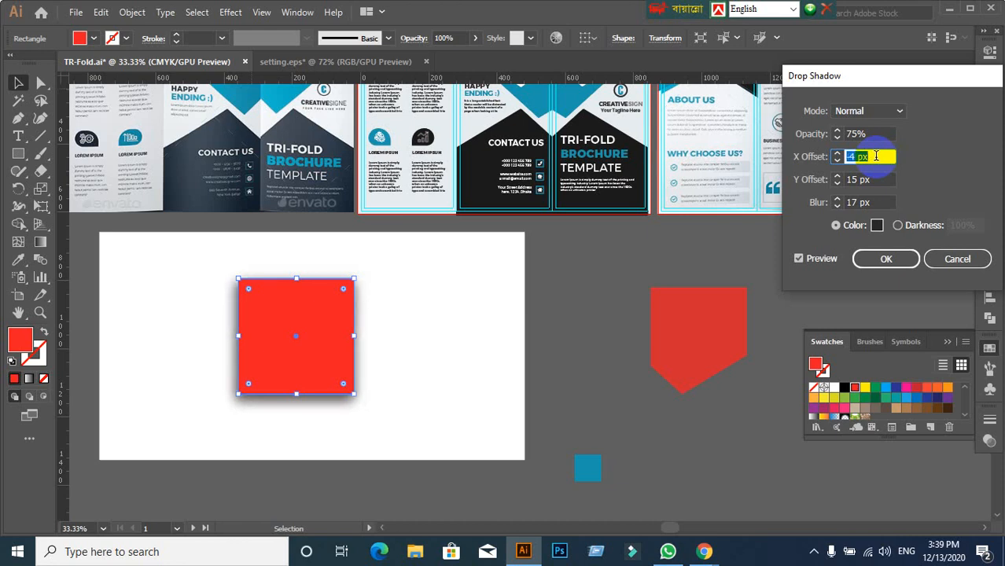
{"action": "key", "text": "Up"}
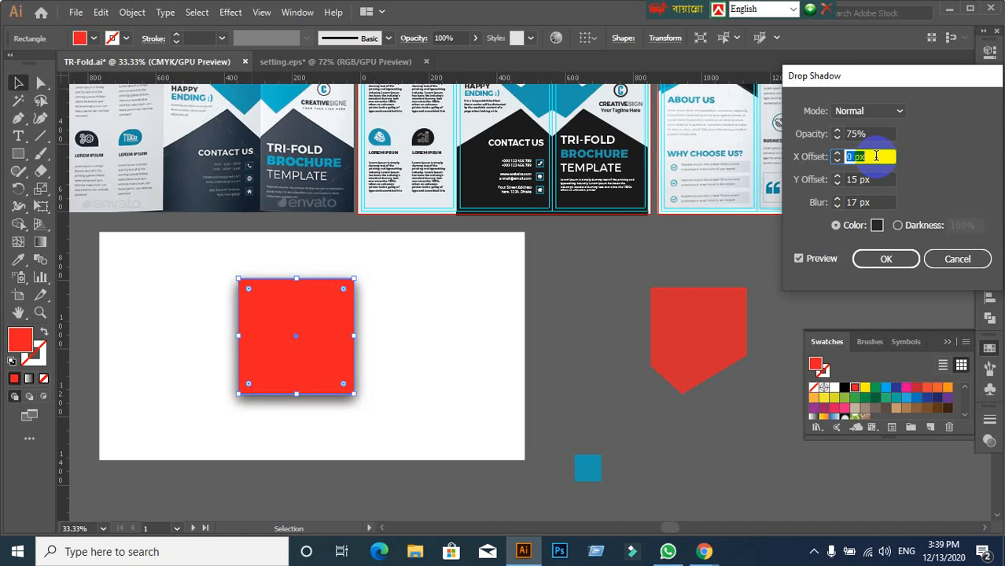
- Bring the shadow's vertical offset down to 0 px
{"action": "left_click", "coordinate": [878, 180]}
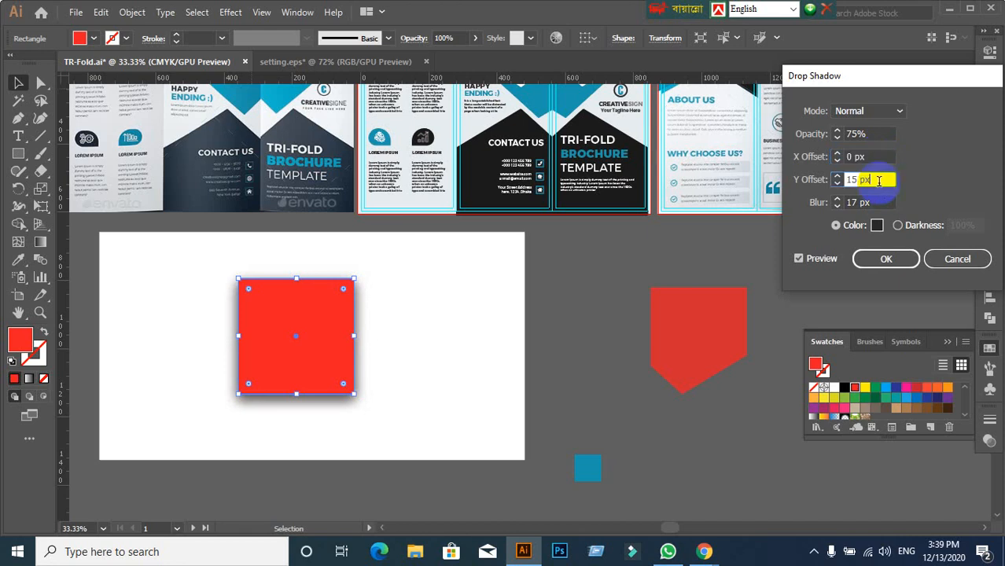
{"action": "key", "text": "Up"}
{"action": "key", "text": "Up"}
{"action": "key", "text": "Down"}
{"action": "key", "text": "Down"}
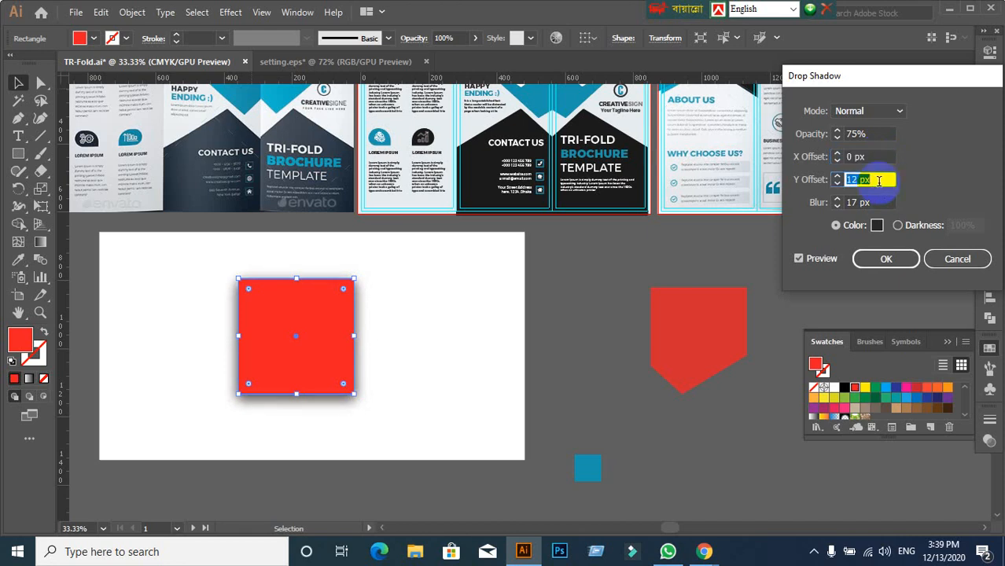
{"action": "key", "text": "Down"}
{"action": "key", "text": "Down"}
{"action": "key", "text": "Down"}
{"action": "key", "text": "Down"}
{"action": "key", "text": "Down"}
{"action": "key", "text": "Down"}
{"action": "key", "text": "Down"}
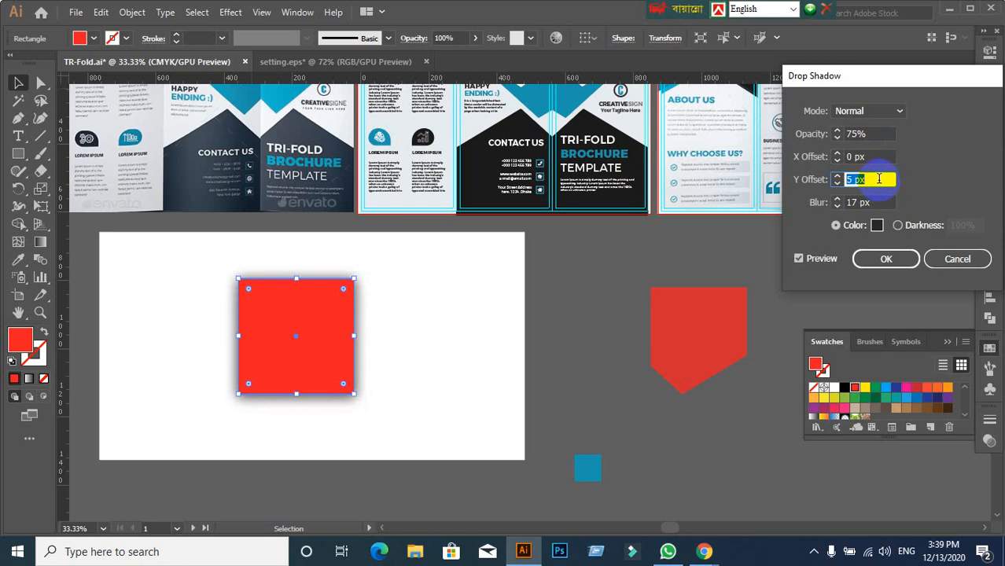
{"action": "key", "text": "Down"}
{"action": "key", "text": "Down"}
{"action": "key", "text": "Down"}
{"action": "key", "text": "Down"}
{"action": "key", "text": "Down"}
{"action": "key", "text": "Down"}
{"action": "key", "text": "Down"}
{"action": "key", "text": "Down"}
{"action": "key", "text": "Down"}
{"action": "key", "text": "Down"}
{"action": "key", "text": "Down"}
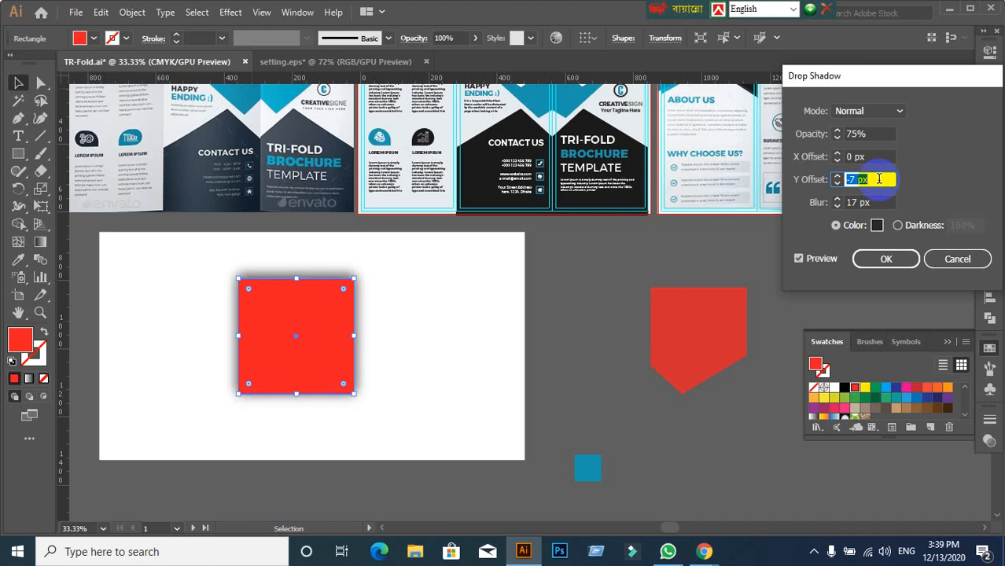
{"action": "key", "text": "Down"}
{"action": "key", "text": "Down"}
{"action": "key", "text": "Down"}
{"action": "key", "text": "Down"}
{"action": "key", "text": "Up"}
{"action": "key", "text": "Up"}
{"action": "key", "text": "Up"}
{"action": "key", "text": "Up"}
{"action": "key", "text": "Down"}
{"action": "key", "text": "Down"}
{"action": "key", "text": "Up"}
{"action": "key", "text": "Up"}
{"action": "key", "text": "Up"}
{"action": "key", "text": "Up"}
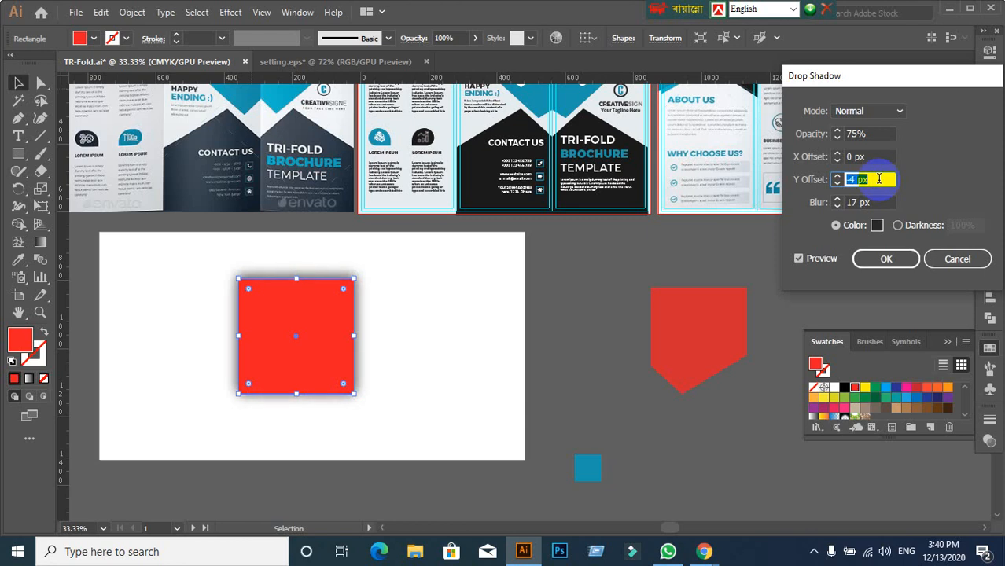
{"action": "key", "text": "Up"}
{"action": "key", "text": "Up"}
{"action": "key", "text": "Up"}
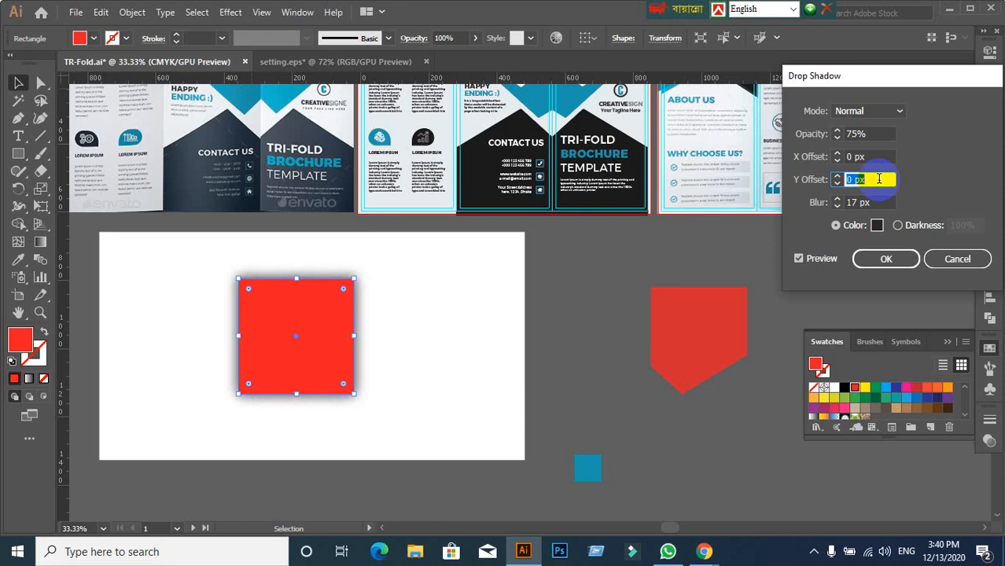
- Set the shadow blur to 7 px and apply the drop shadow with OK
{"action": "left_click", "coordinate": [877, 203]}
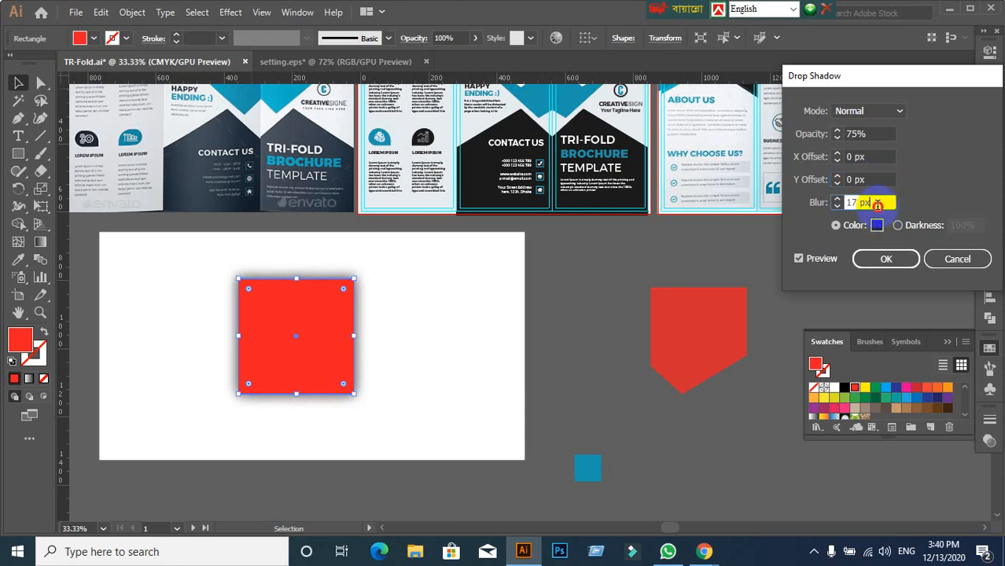
{"action": "key", "text": "Down"}
{"action": "key", "text": "Down"}
{"action": "key", "text": "Down"}
{"action": "key", "text": "Down"}
{"action": "key", "text": "Down"}
{"action": "key", "text": "Down"}
{"action": "key", "text": "Down"}
{"action": "key", "text": "Down"}
{"action": "key", "text": "Down"}
{"action": "key", "text": "Down"}
{"action": "key", "text": "Down"}
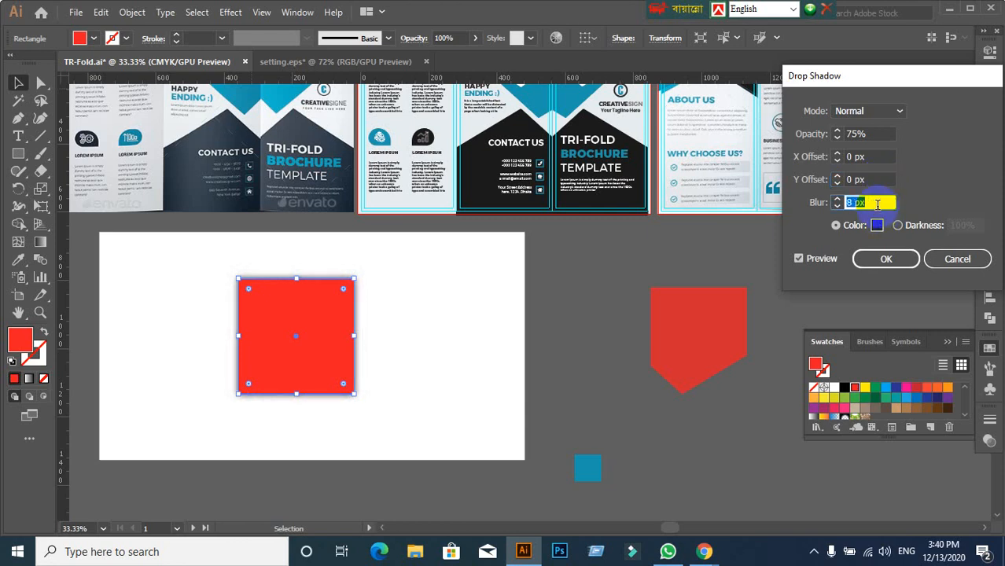
{"action": "key", "text": "Up"}
{"action": "key", "text": "Up"}
{"action": "key", "text": "Up"}
{"action": "key", "text": "Up"}
{"action": "key", "text": "Up"}
{"action": "key", "text": "Up"}
{"action": "key", "text": "Up"}
{"action": "key", "text": "Up"}
{"action": "key", "text": "Up"}
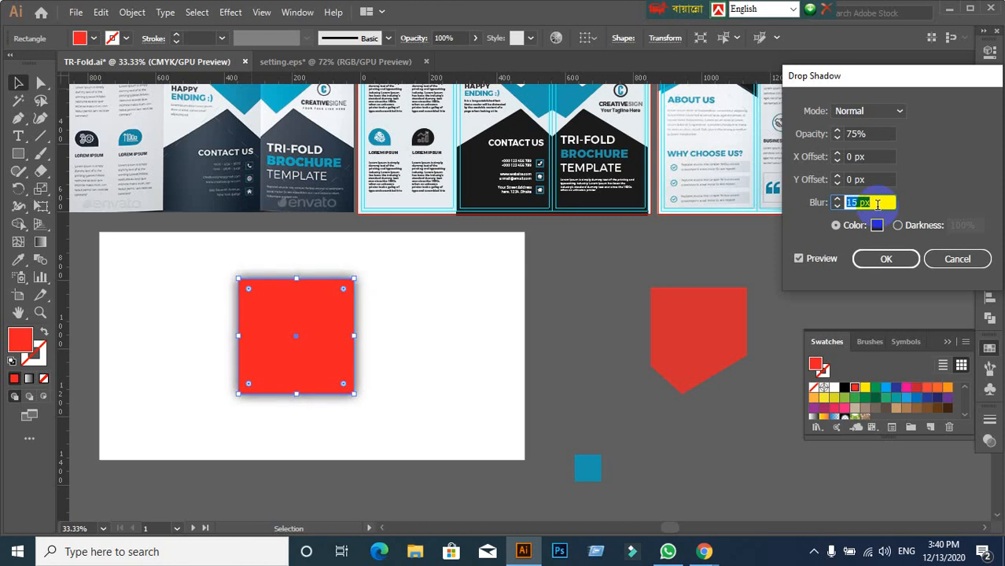
{"action": "key", "text": "Down"}
{"action": "key", "text": "Down"}
{"action": "key", "text": "Down"}
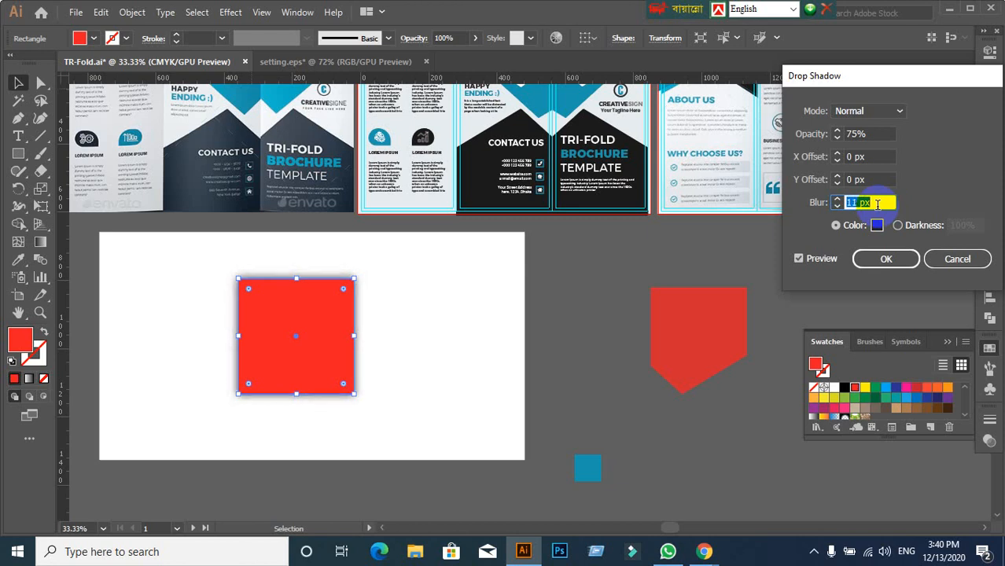
{"action": "key", "text": "Down"}
{"action": "key", "text": "Down"}
{"action": "key", "text": "Down"}
{"action": "key", "text": "Down"}
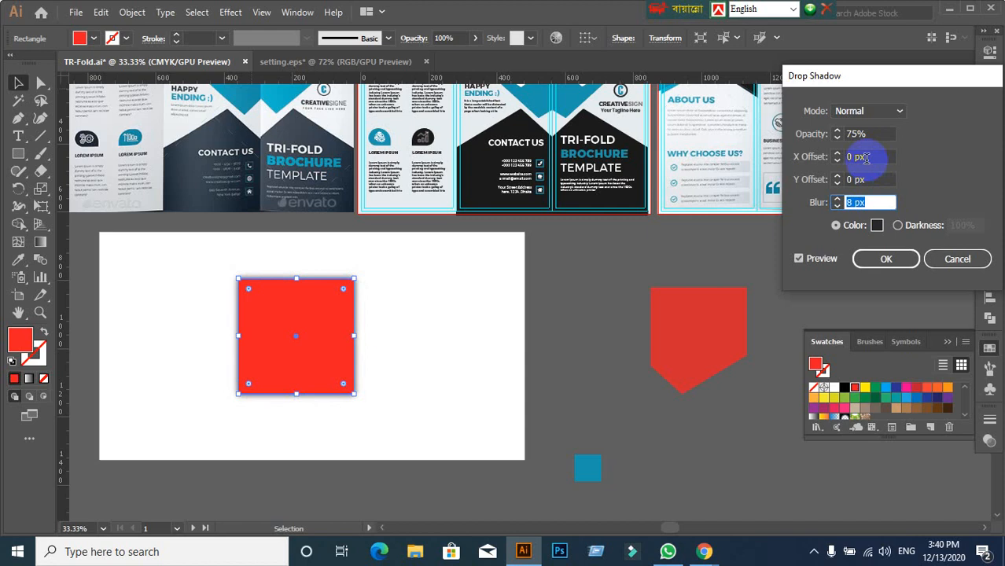
{"action": "left_click", "coordinate": [874, 203]}
{"action": "key", "text": "Down"}
{"action": "key", "text": "Down"}
{"action": "key", "text": "Down"}
{"action": "key", "text": "Down"}
{"action": "key", "text": "Down"}
{"action": "key", "text": "Down"}
{"action": "key", "text": "Down"}
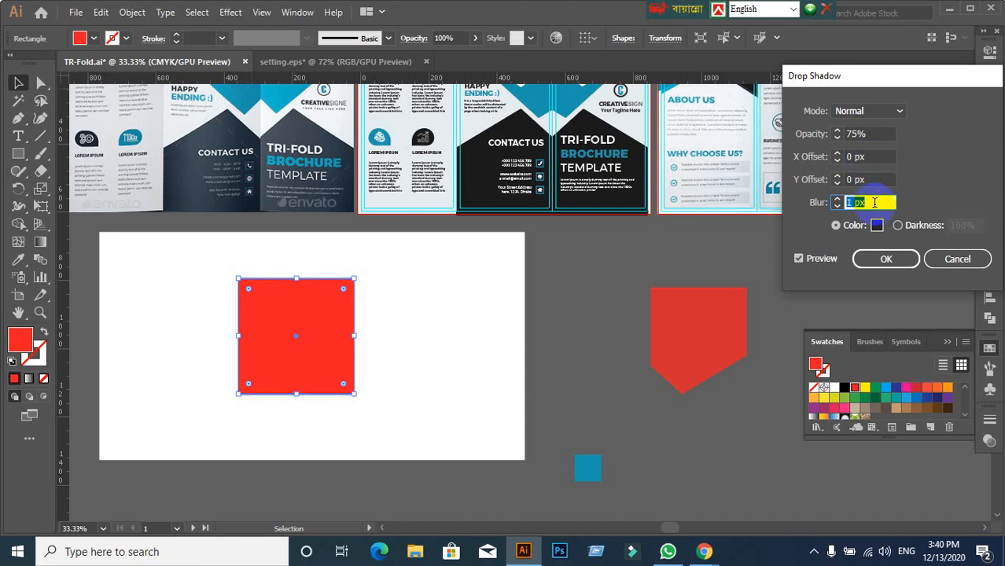
{"action": "key", "text": "Up"}
{"action": "key", "text": "Up"}
{"action": "key", "text": "Up"}
{"action": "key", "text": "Up"}
{"action": "key", "text": "Up"}
{"action": "key", "text": "Up"}
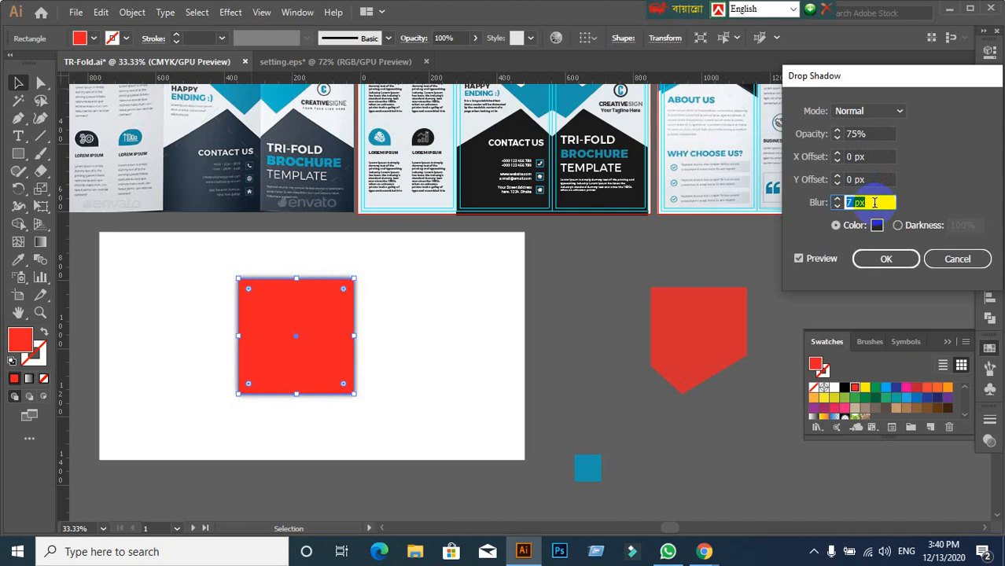
{"action": "left_click", "coordinate": [882, 260]}
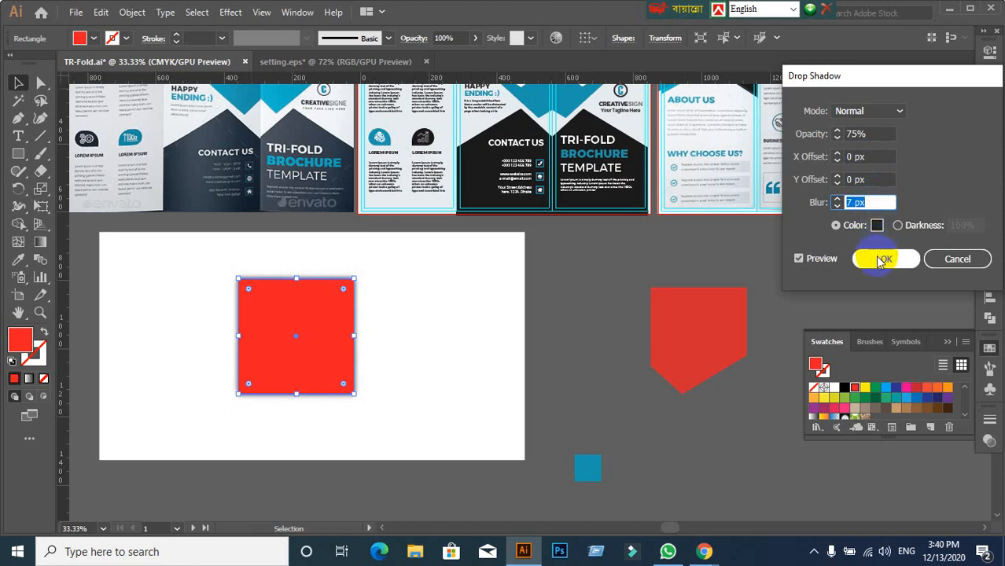
{"action": "left_click", "coordinate": [419, 332]}
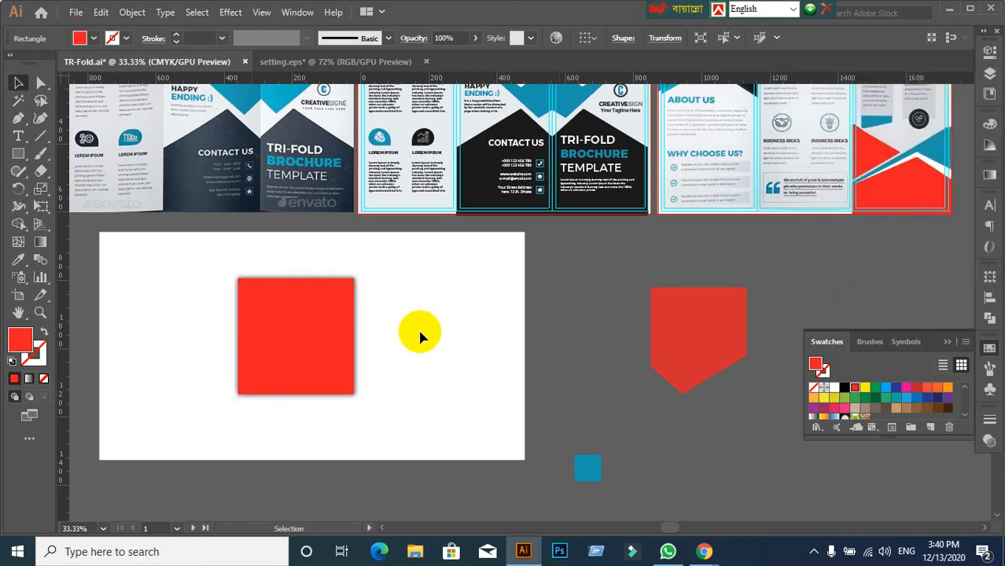
- Move the shadowed red square to the right and browse the Effect menu
{"action": "left_click_drag", "start_coordinate": [320, 348], "coordinate": [460, 337]}
{"action": "left_click", "coordinate": [298, 352]}
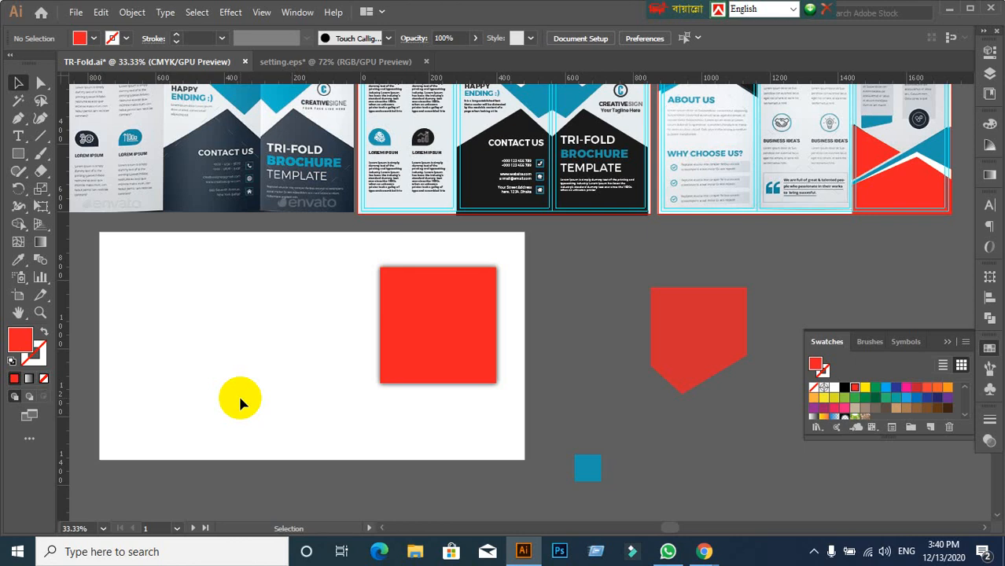
{"action": "left_click", "coordinate": [230, 11]}
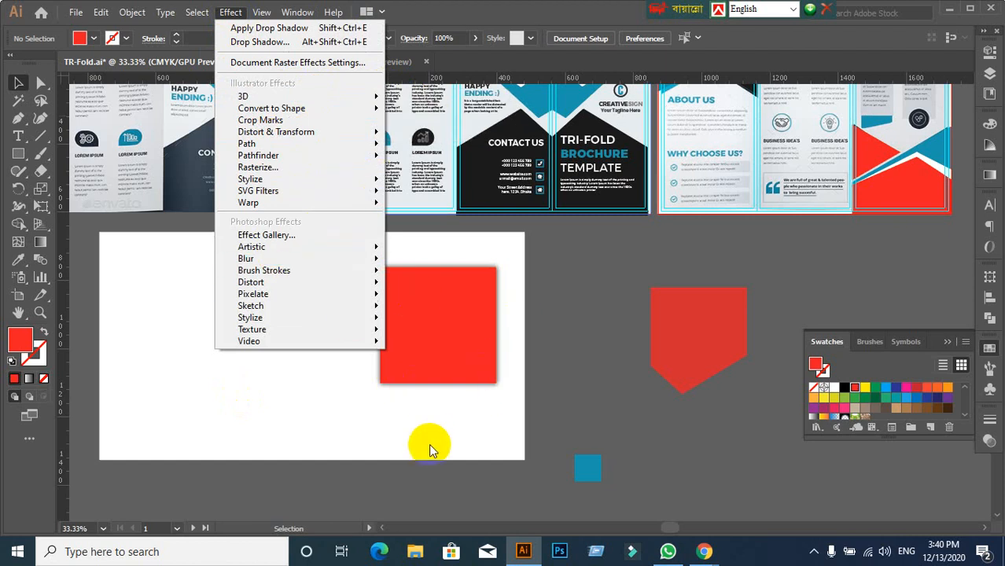
{"action": "left_click", "coordinate": [287, 424]}
{"action": "left_click", "coordinate": [386, 353]}
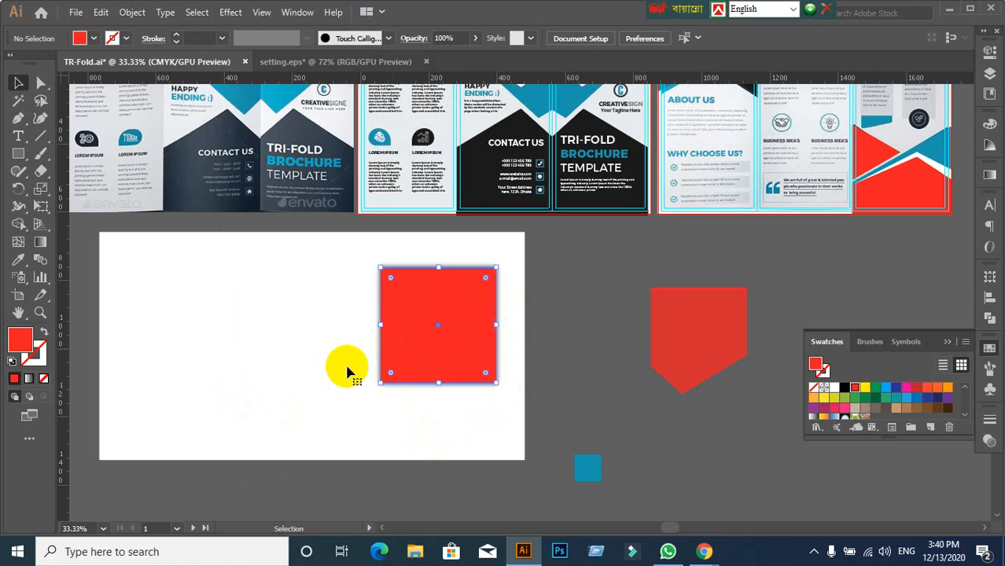
{"action": "left_click", "coordinate": [231, 370]}
- Look over the Effect 3D submenu, then select and delete the red square
{"action": "left_click", "coordinate": [229, 13]}
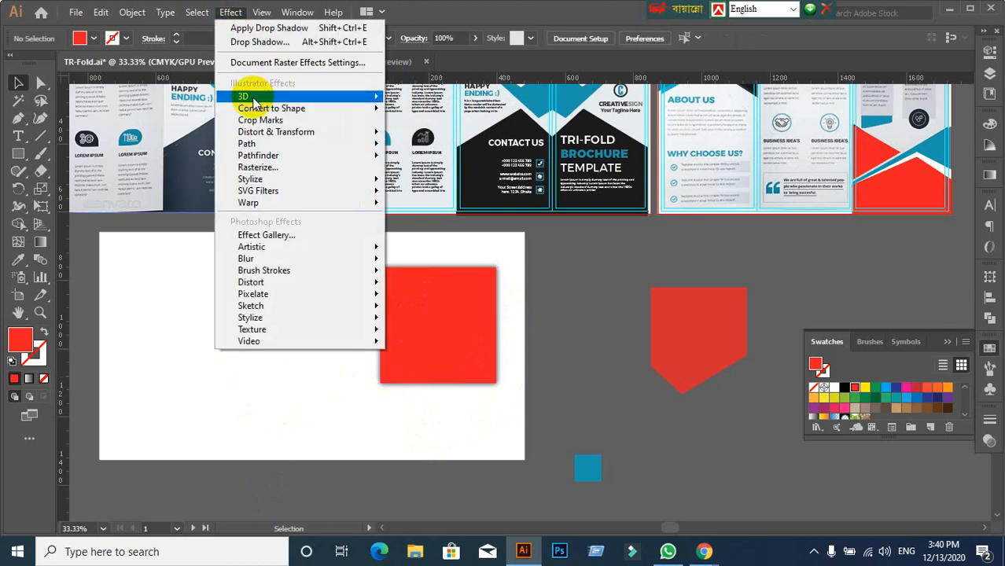
{"action": "mouse_move", "coordinate": [319, 97]}
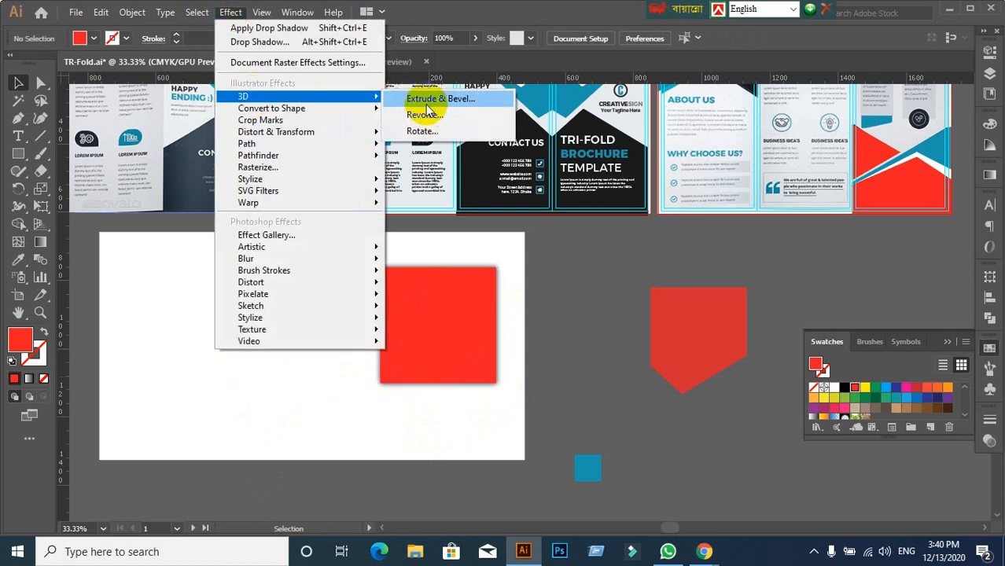
{"action": "mouse_move", "coordinate": [370, 107]}
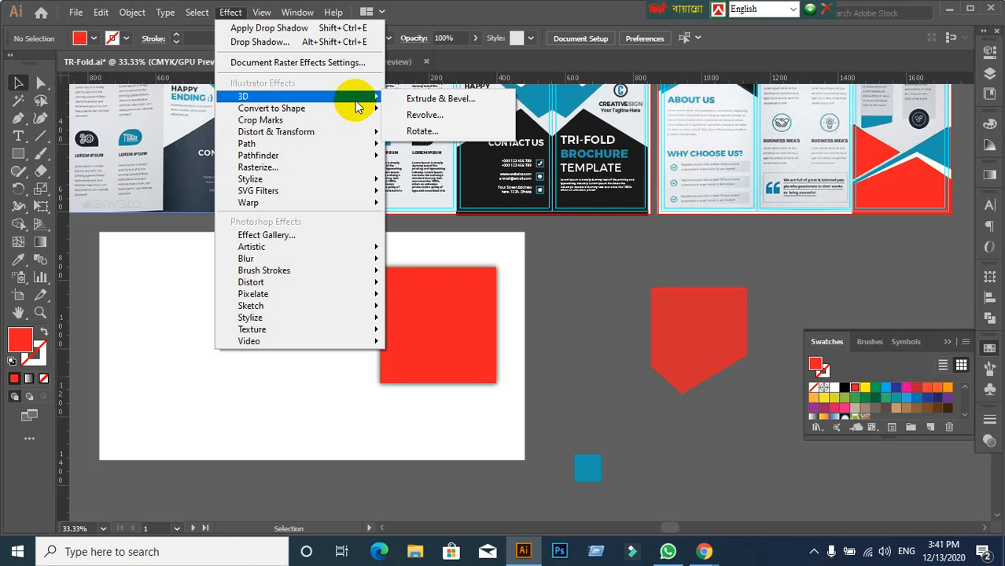
{"action": "left_click", "coordinate": [417, 395]}
{"action": "left_click", "coordinate": [433, 368]}
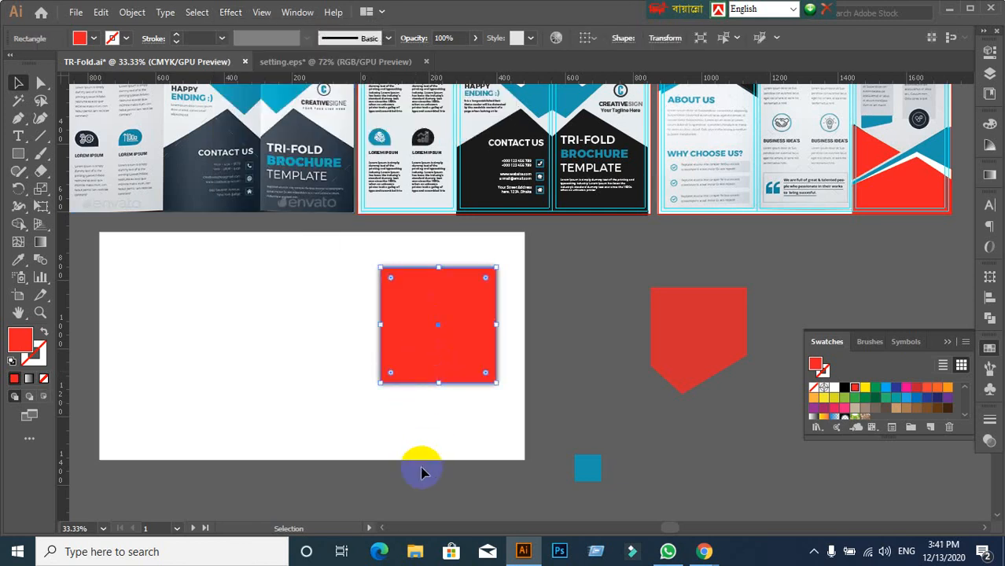
{"action": "key", "text": "Delete"}
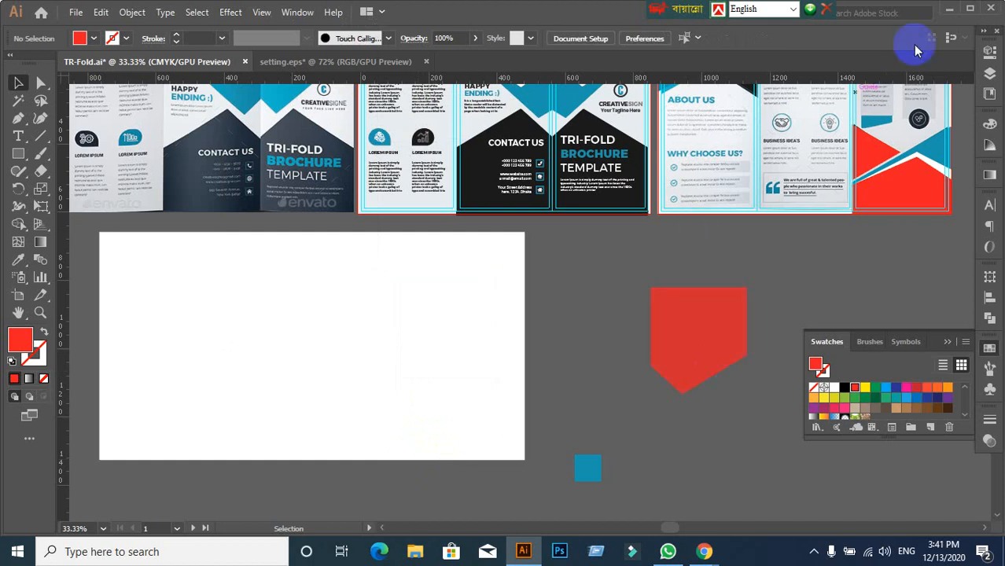